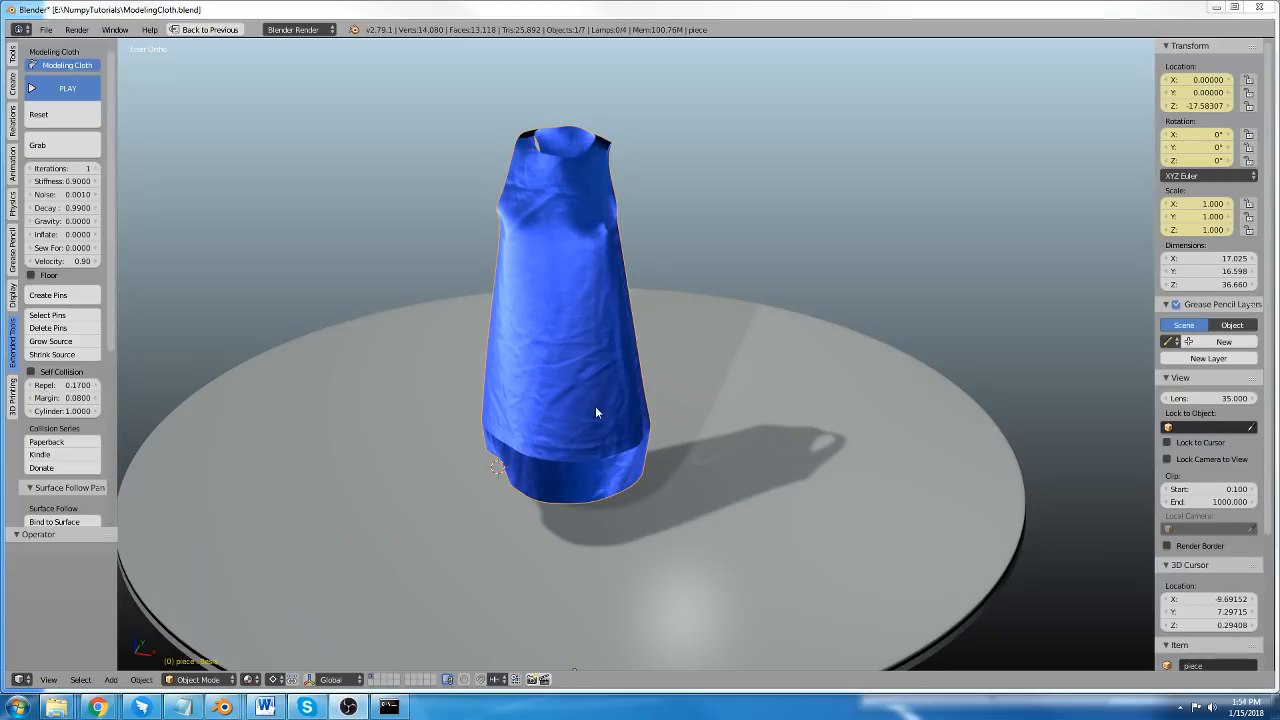
Switch to the Chrome window showing the Modeling-Cloth repository on GitHub.
{"action": "middle_click_drag", "start_coordinate": [595, 407], "coordinate": [574, 362], "text": "shift"}
{"action": "scroll", "coordinate": [576, 360], "scroll_direction": "up", "scroll_amount": 2}
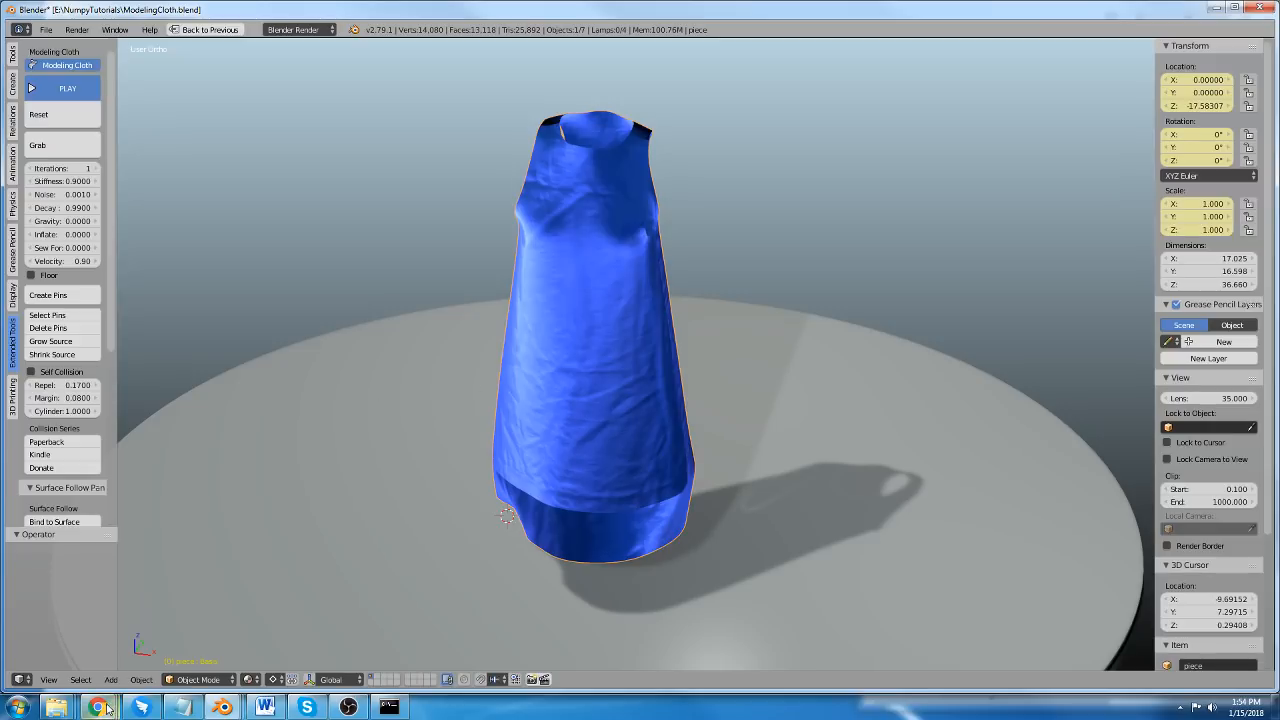
{"action": "mouse_move", "coordinate": [97, 707]}
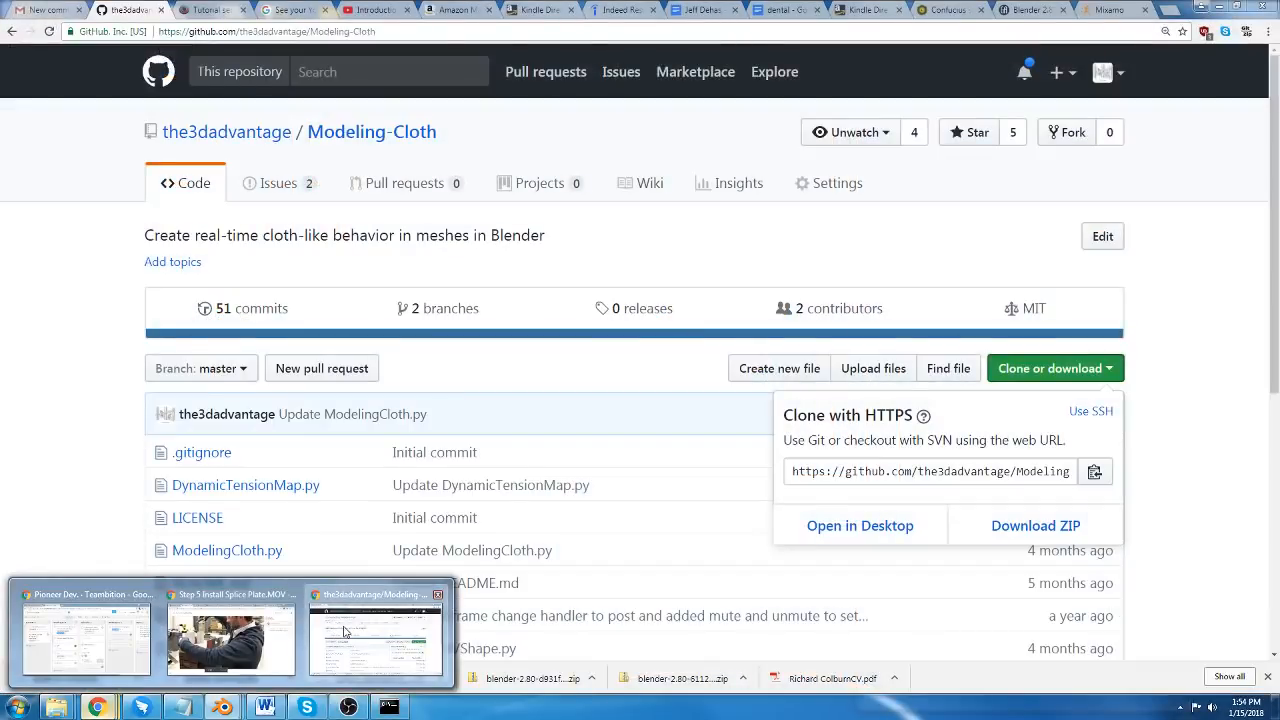
{"action": "left_click", "coordinate": [343, 632]}
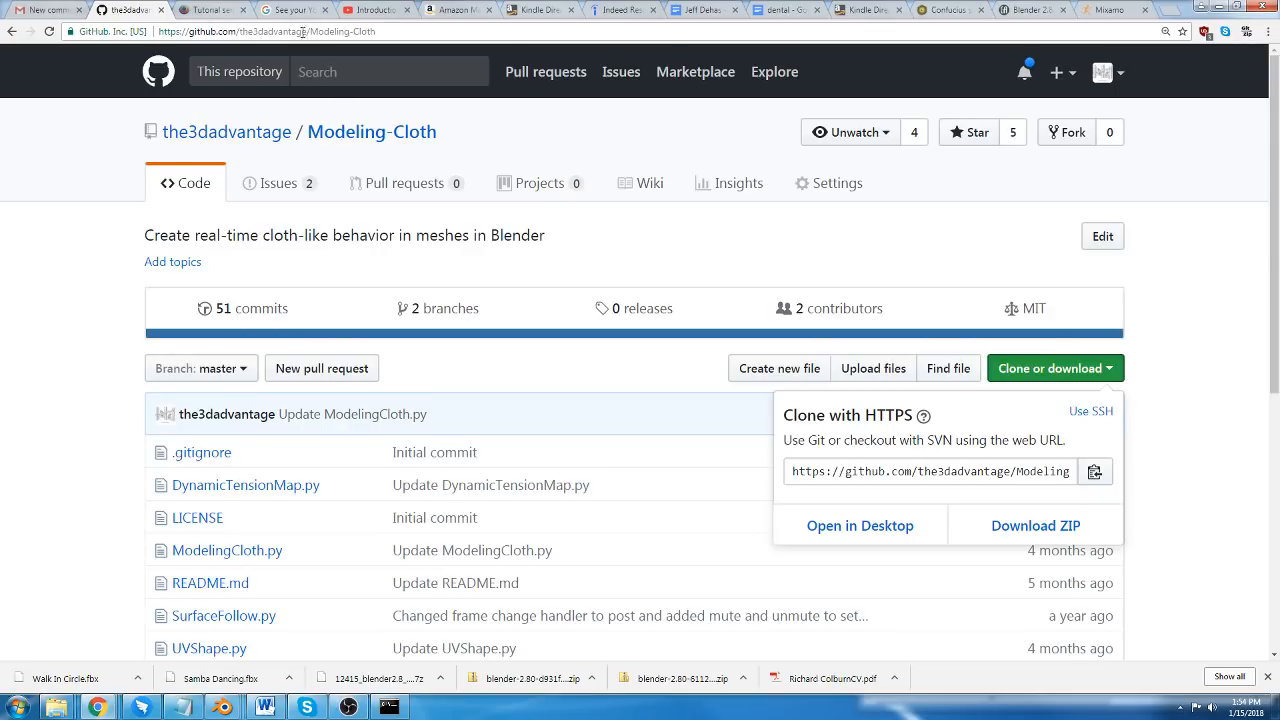
Shorten the repository address to github.com/the3dadvantage and load that profile page.
{"action": "left_click", "coordinate": [387, 31]}
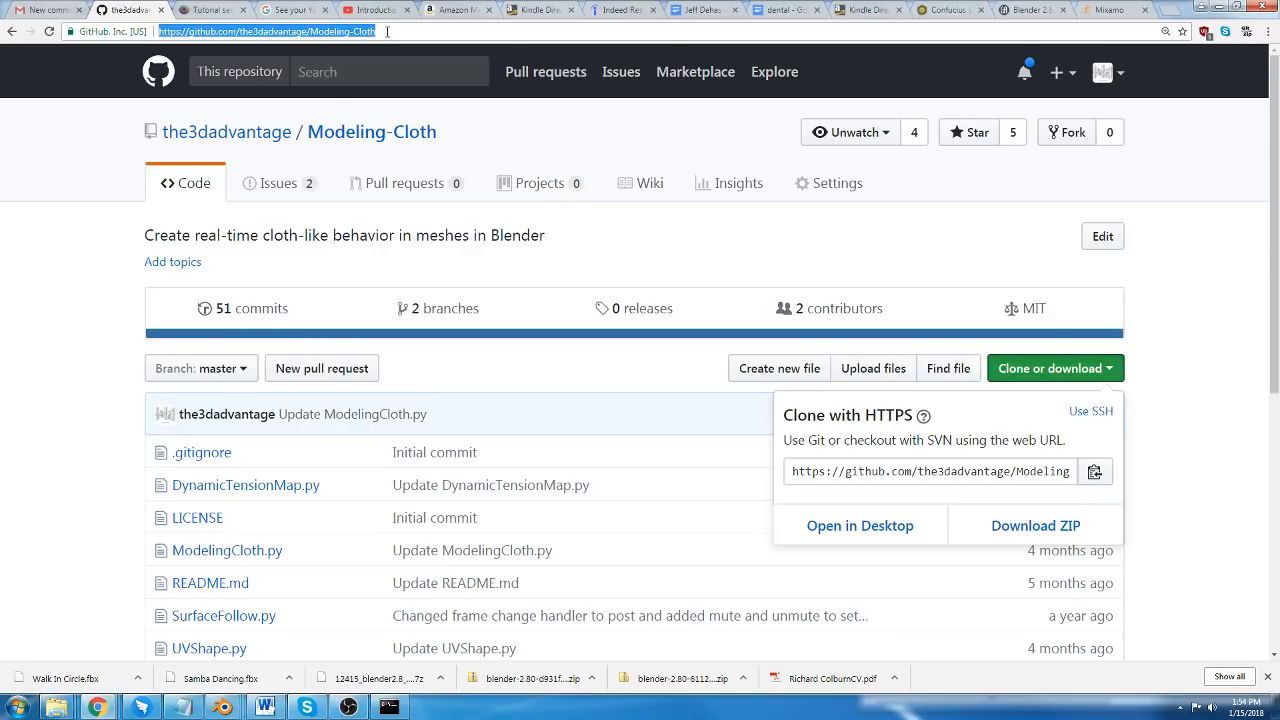
{"action": "left_click", "coordinate": [387, 31]}
{"action": "key", "text": "BackSpace"}
{"action": "key", "text": "BackSpace"}
{"action": "key", "text": "BackSpace"}
{"action": "key", "text": "BackSpace"}
{"action": "key", "text": "BackSpace"}
{"action": "key", "text": "BackSpace"}
{"action": "key", "text": "BackSpace"}
{"action": "key", "text": "BackSpace"}
{"action": "key", "text": "BackSpace"}
{"action": "key", "text": "BackSpace"}
{"action": "key", "text": "BackSpace"}
{"action": "key", "text": "BackSpace"}
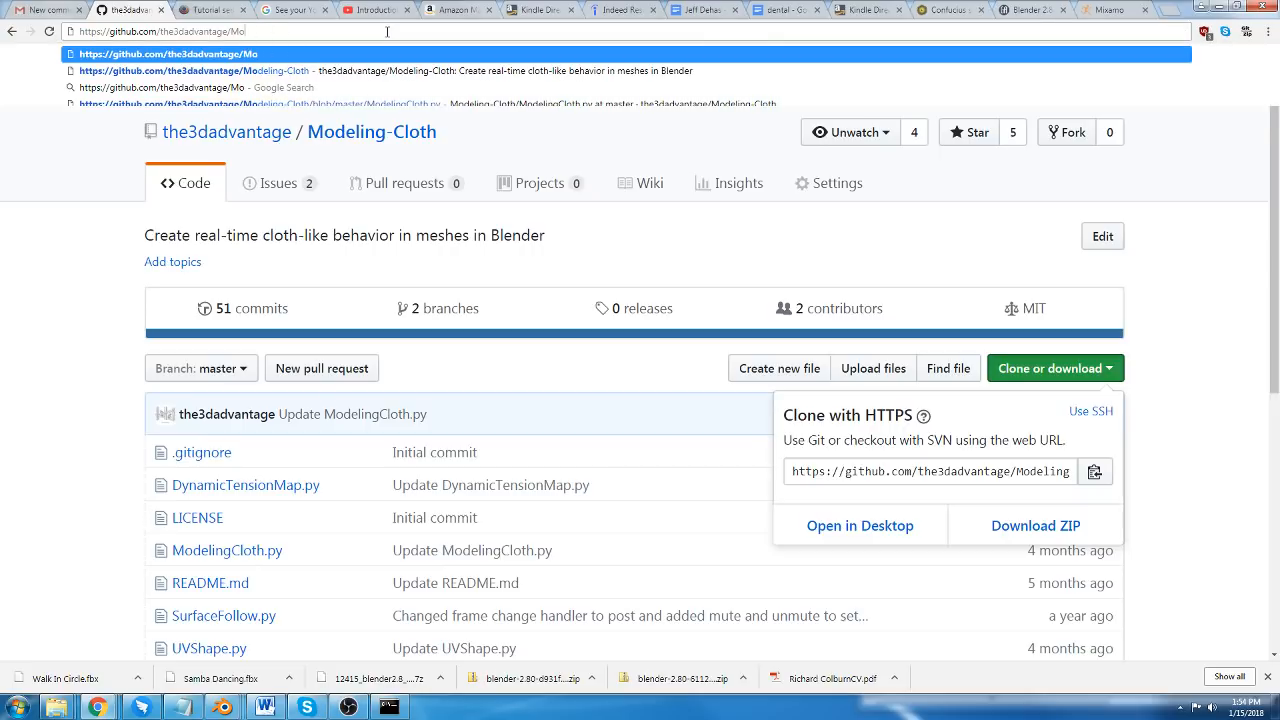
{"action": "key", "text": "BackSpace"}
{"action": "key", "text": "BackSpace"}
{"action": "key", "text": "BackSpace"}
{"action": "key", "text": "Return"}
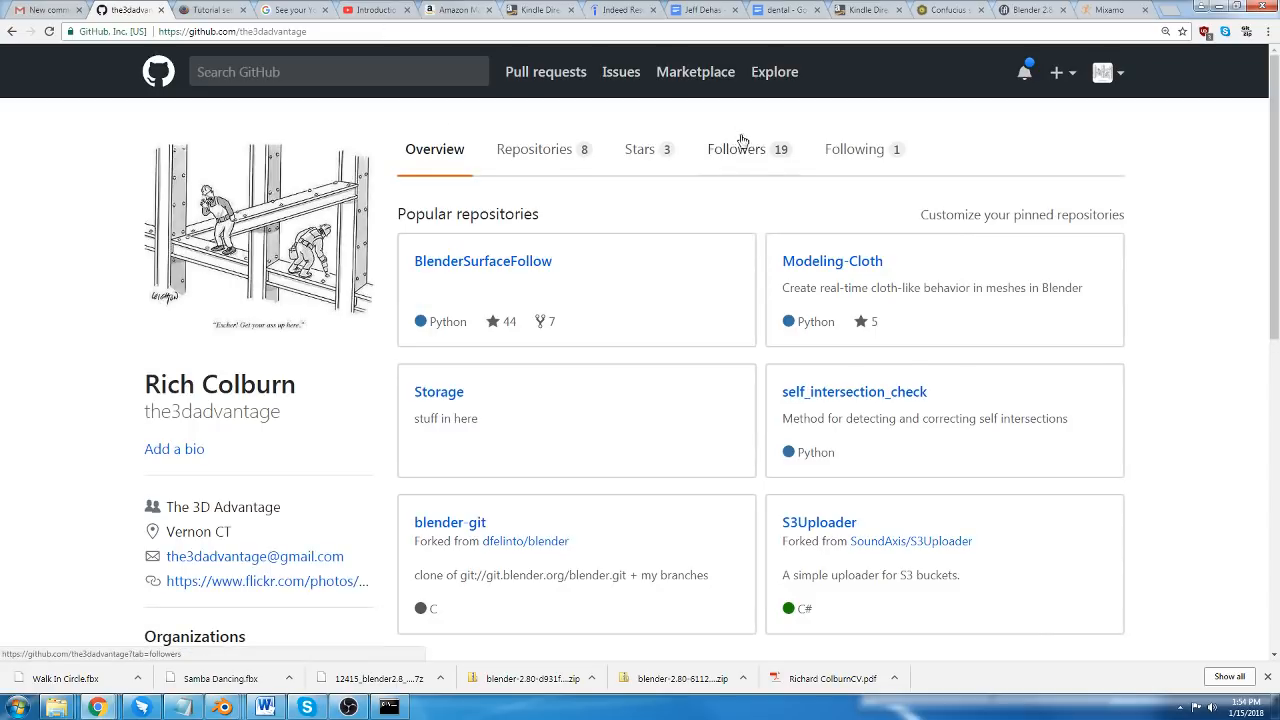
Open the Modeling-Cloth repository from the profile and bring up its Download ZIP option.
{"action": "left_click", "coordinate": [838, 263]}
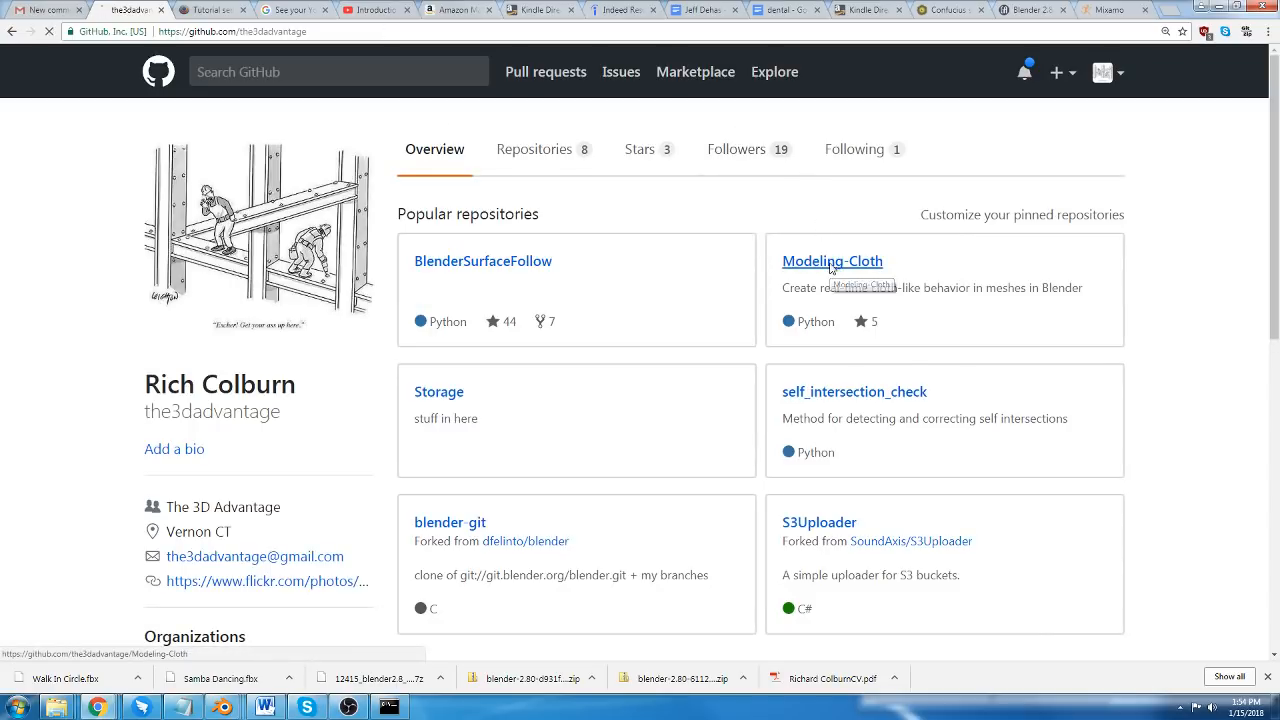
{"action": "scroll", "coordinate": [671, 411], "scroll_direction": "down", "scroll_amount": 1}
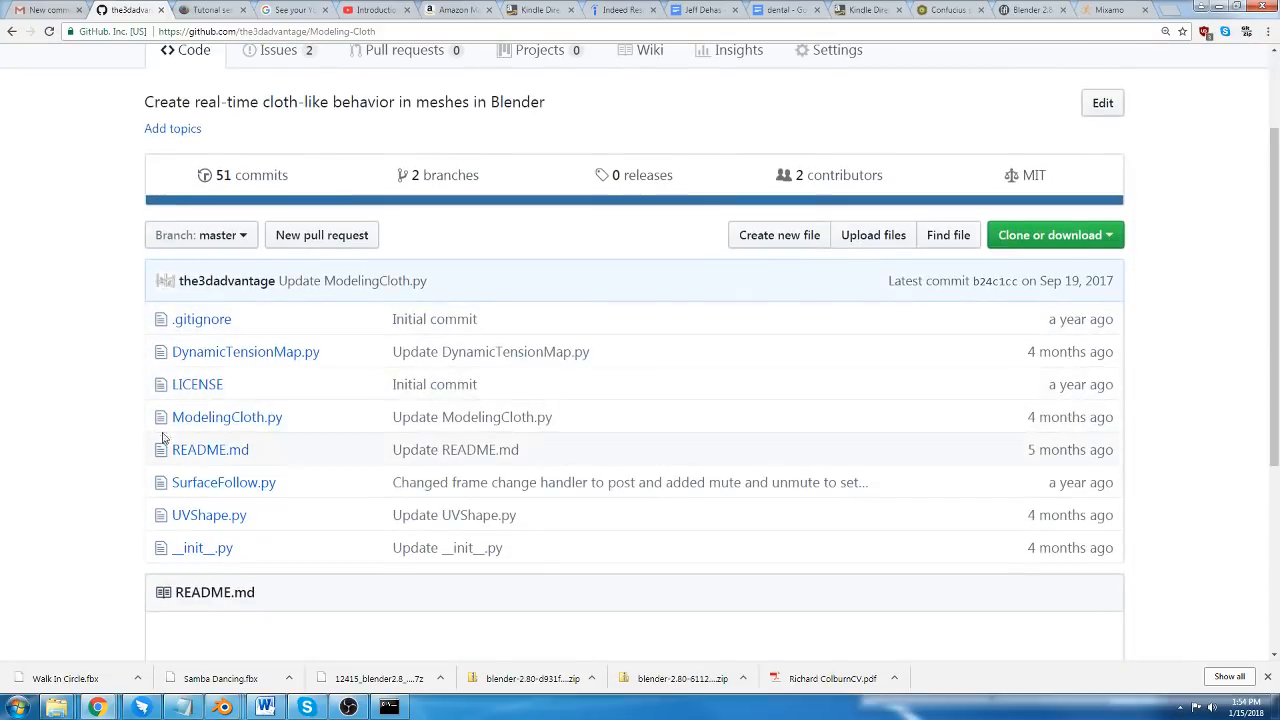
{"action": "scroll", "coordinate": [701, 355], "scroll_direction": "up", "scroll_amount": 1}
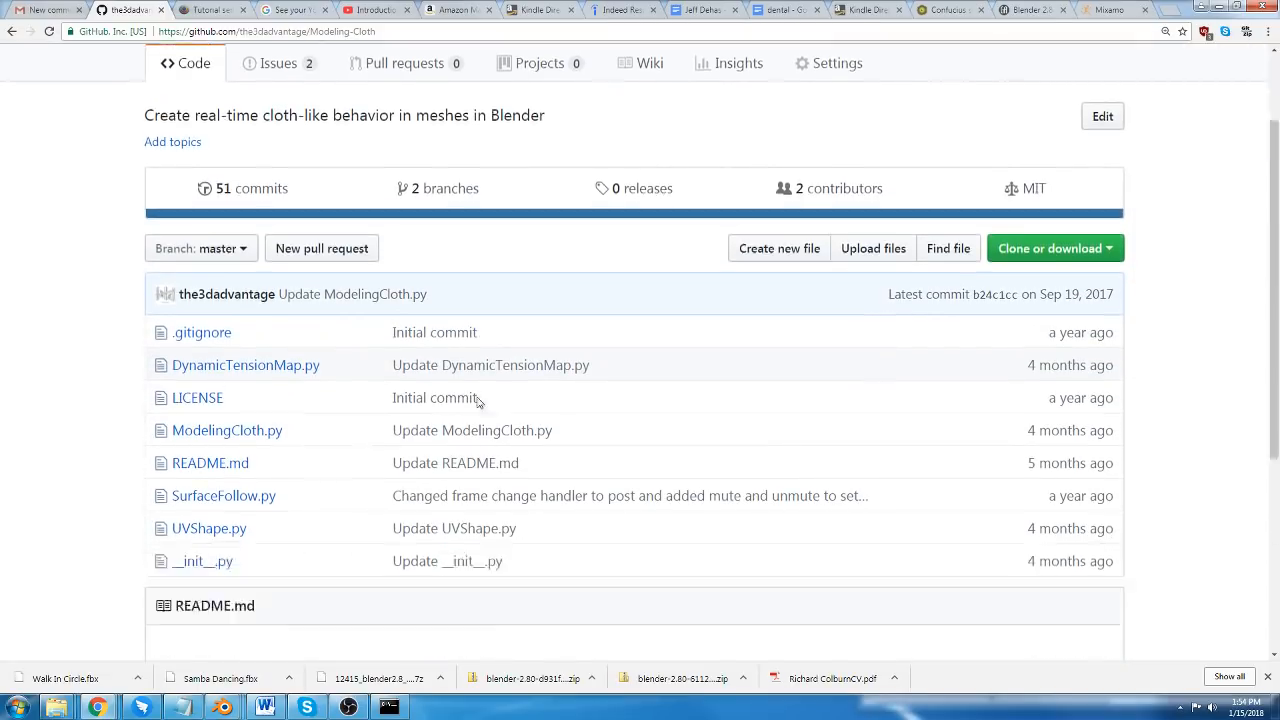
{"action": "scroll", "coordinate": [477, 400], "scroll_direction": "down", "scroll_amount": 2}
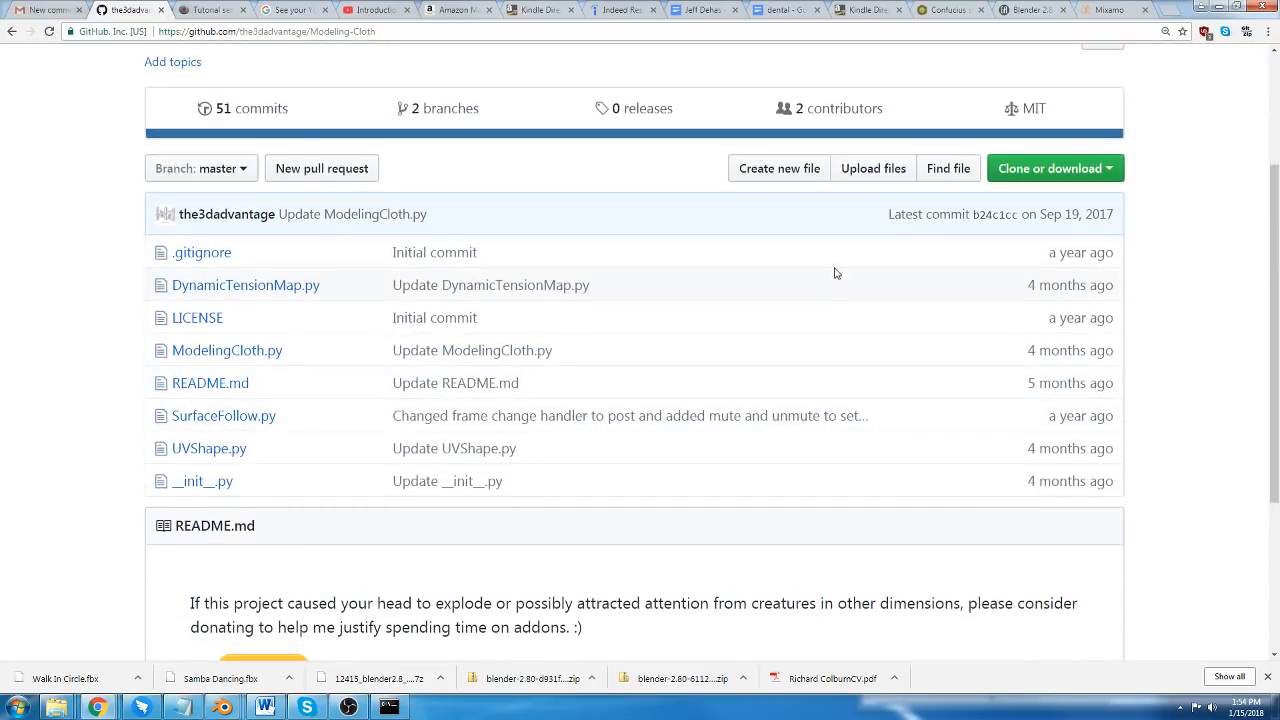
{"action": "left_click", "coordinate": [1053, 170]}
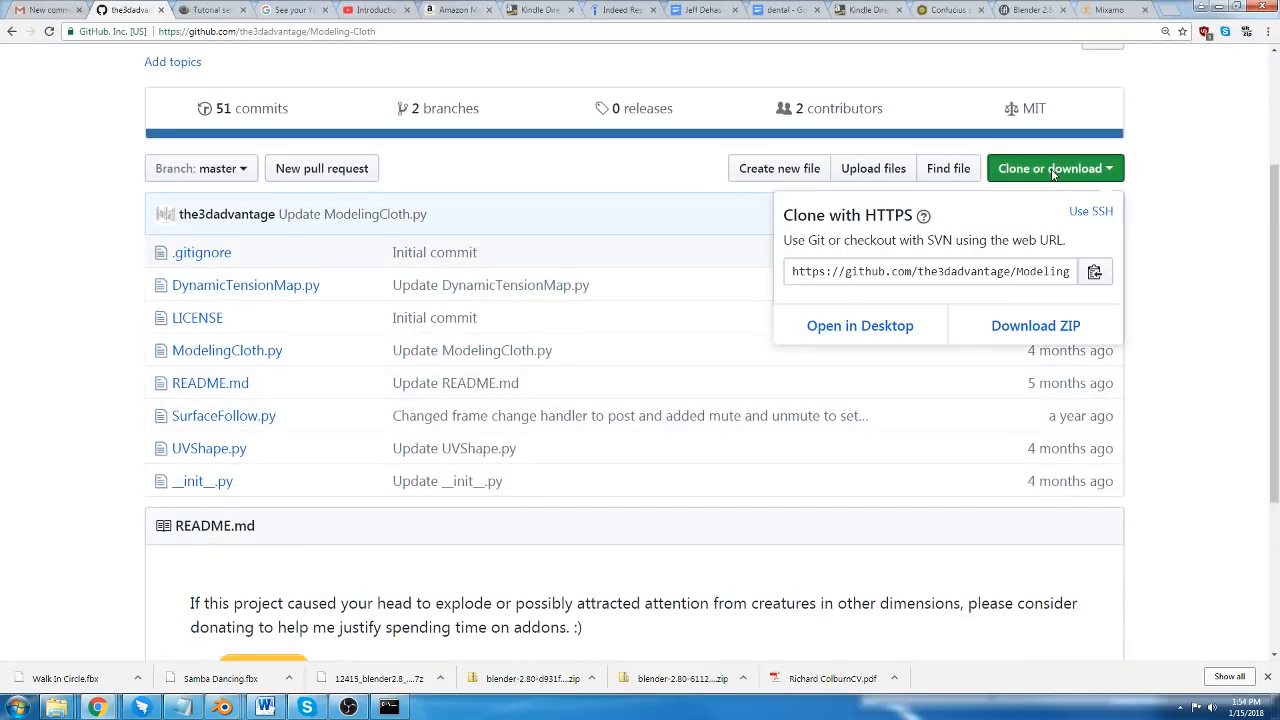
{"action": "left_click", "coordinate": [1032, 328]}
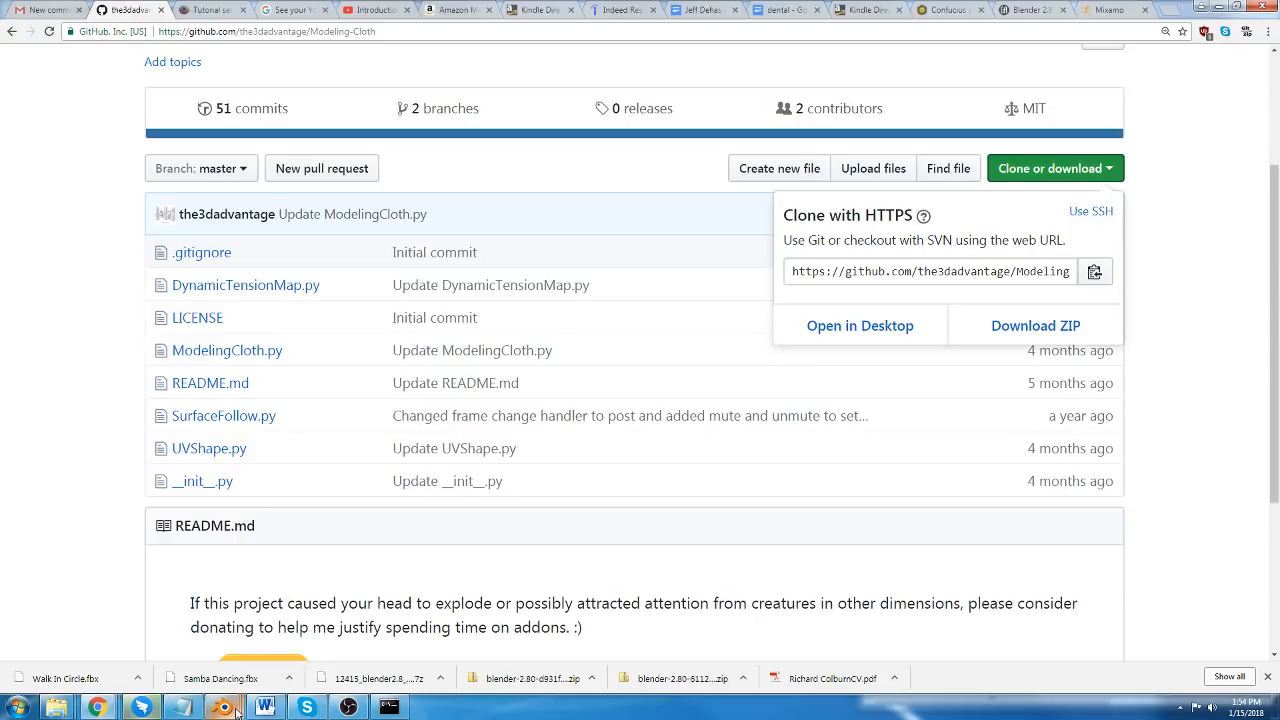
Switch back to the Blender window with the blue dress in ModelingCloth.blend.
{"action": "mouse_move", "coordinate": [237, 710]}
{"action": "mouse_move", "coordinate": [521, 645]}
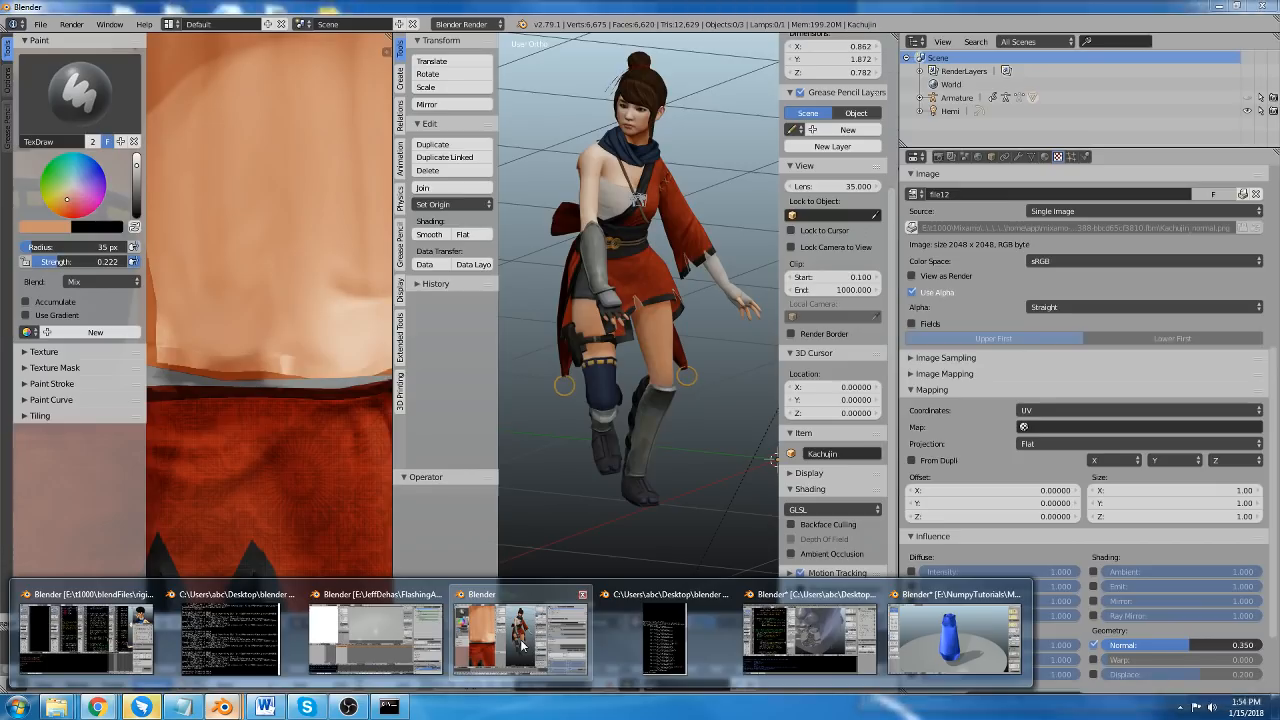
{"action": "left_click", "coordinate": [955, 640]}
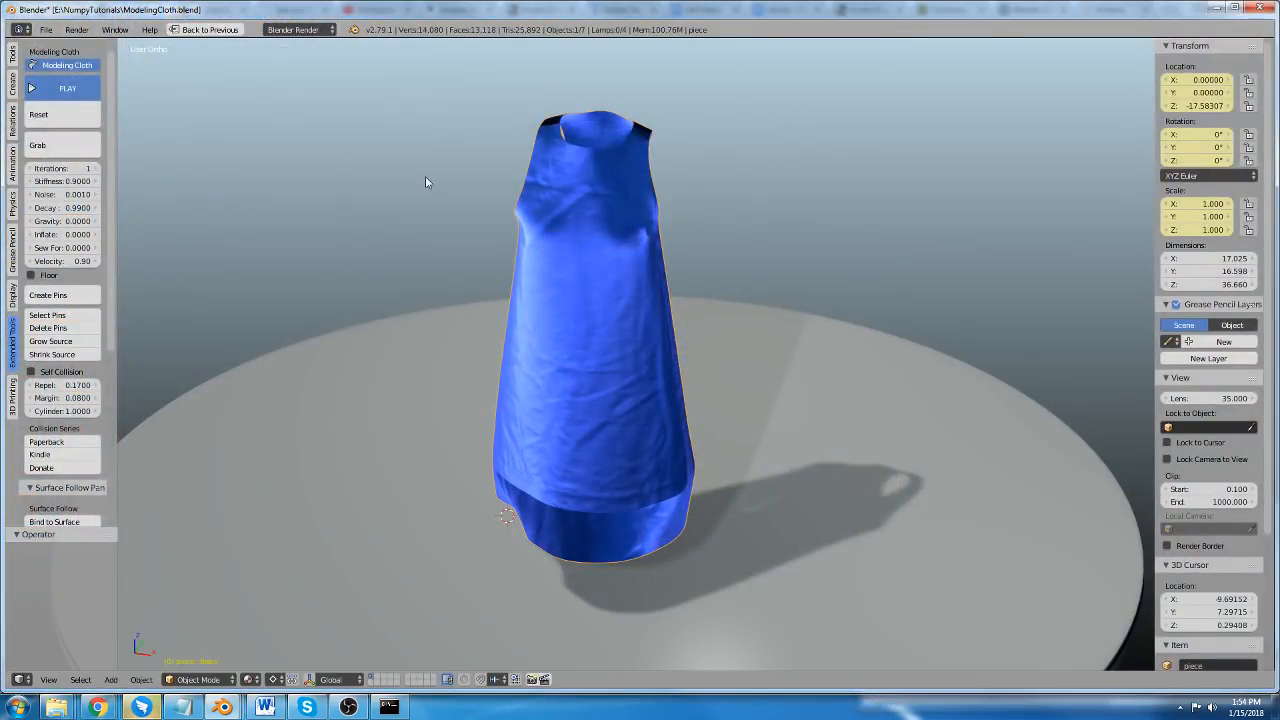
View the file browser for installing an add-on from the User Preferences, and close it without installing anything.
{"action": "key", "text": "ctrl+alt+u"}
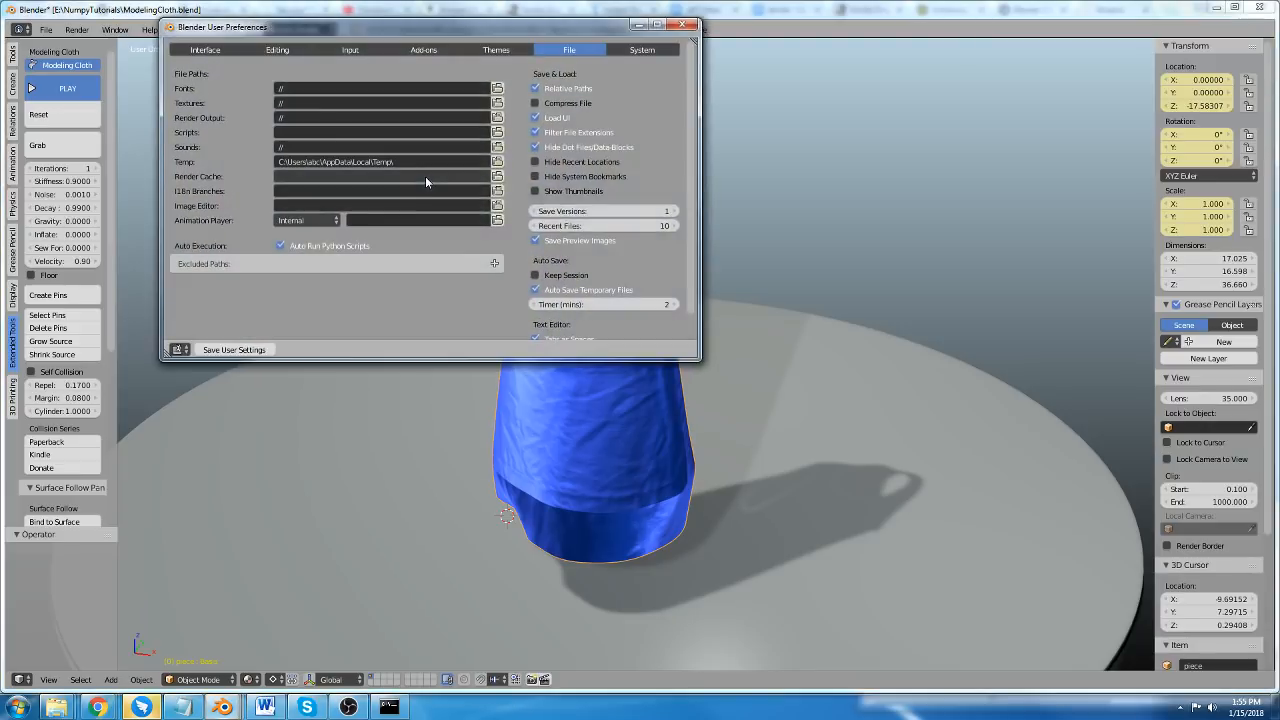
{"action": "left_click", "coordinate": [420, 50]}
{"action": "left_click", "coordinate": [335, 349]}
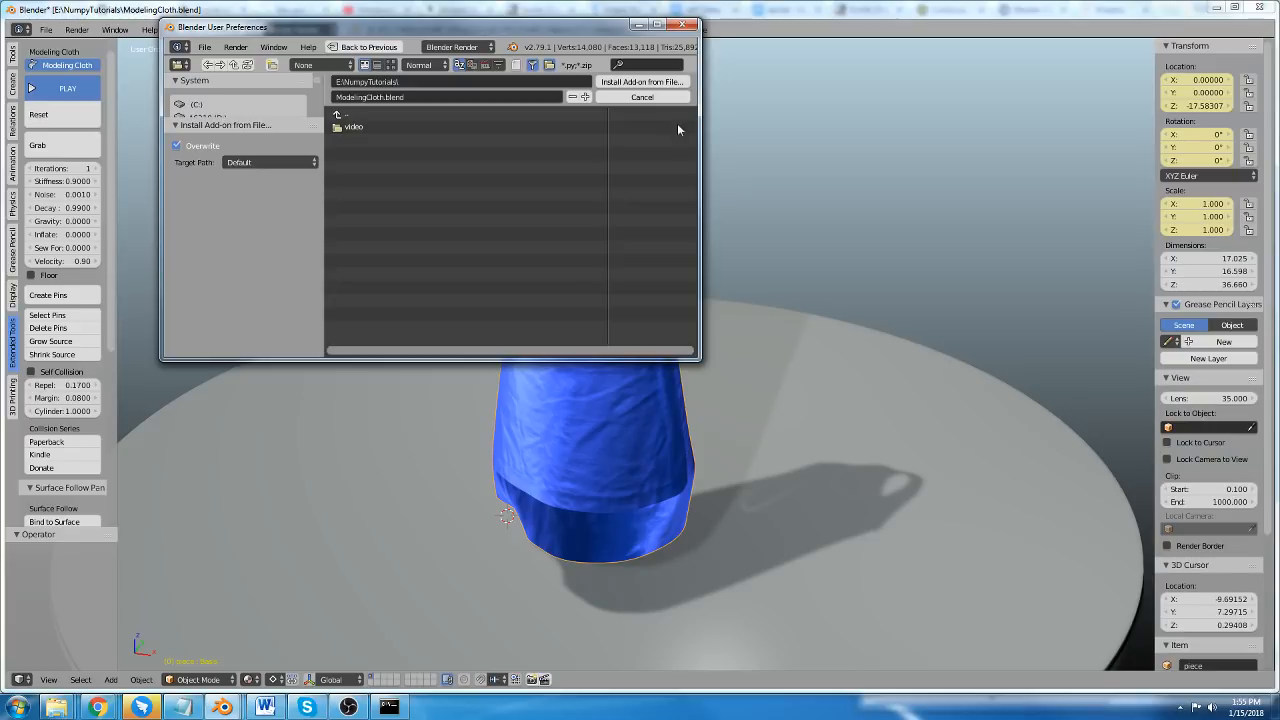
{"action": "left_click", "coordinate": [688, 24]}
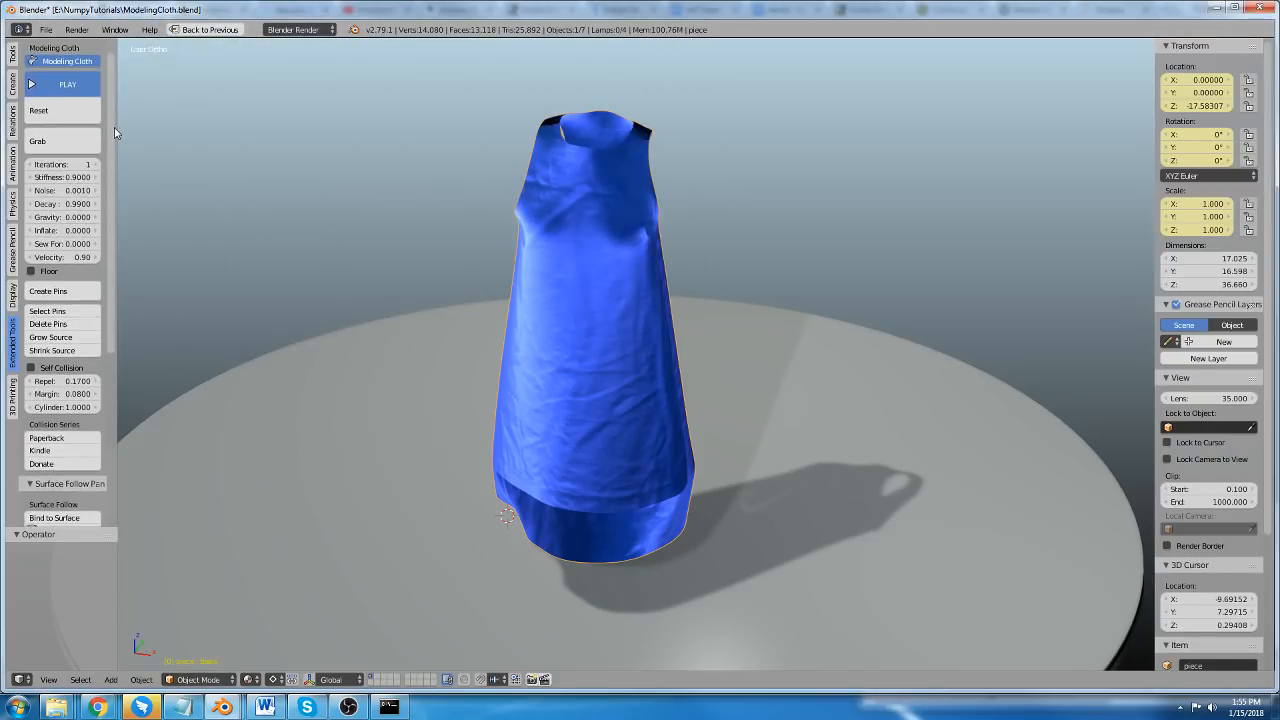
Look through the Modeling Cloth, Surface Follow, UV Shape and Dynamic Tension tools available for the dress.
{"action": "scroll", "coordinate": [114, 127], "scroll_direction": "up", "scroll_amount": 1}
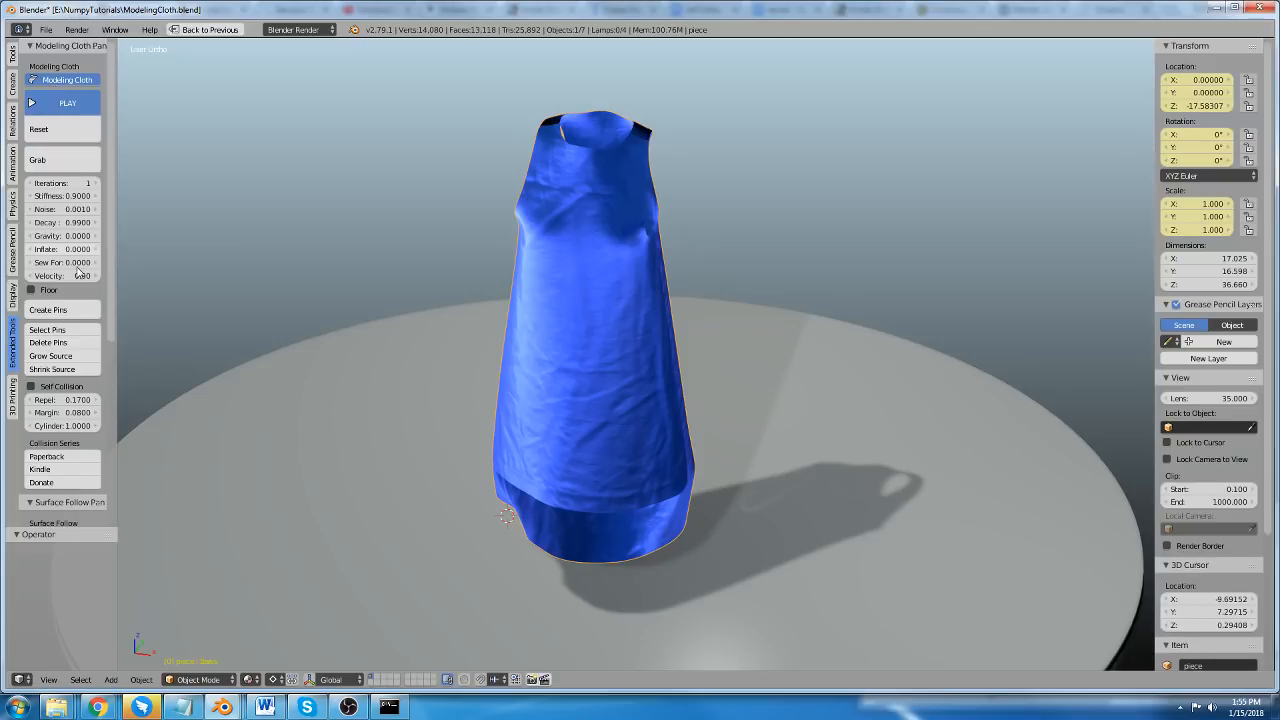
{"action": "scroll", "coordinate": [78, 272], "scroll_direction": "down", "scroll_amount": 5}
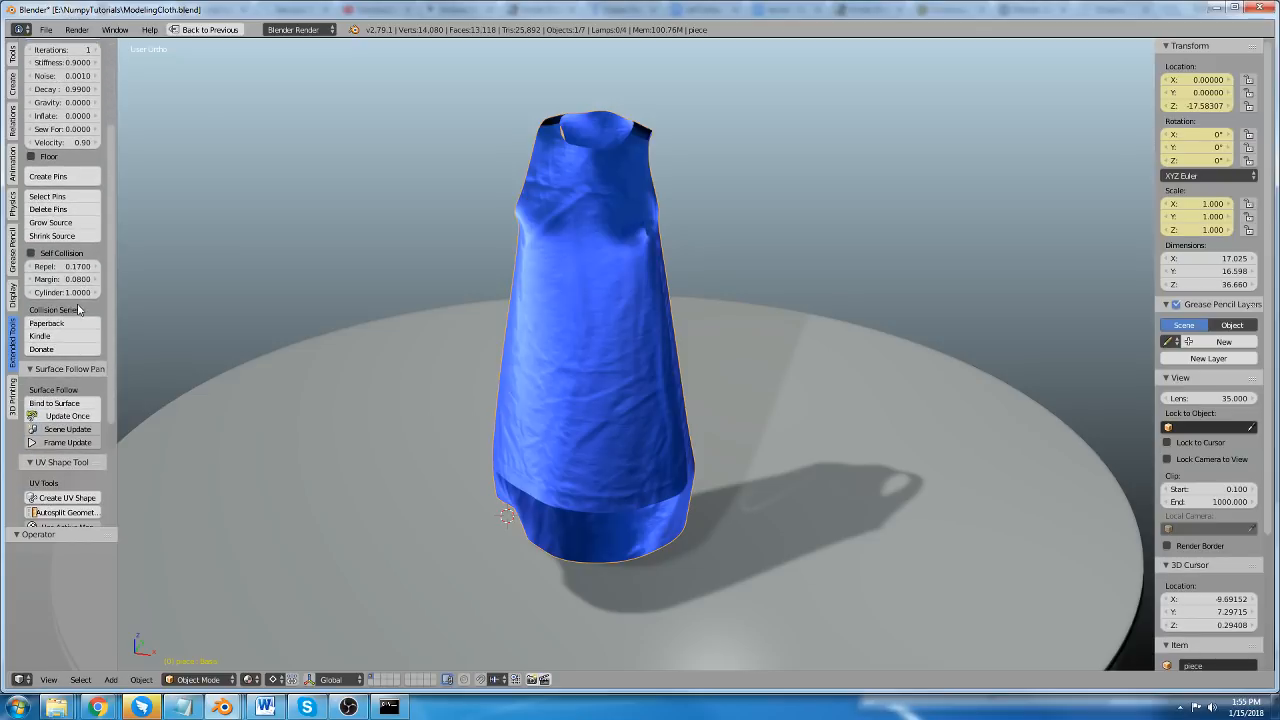
{"action": "scroll", "coordinate": [78, 281], "scroll_direction": "down", "scroll_amount": 5}
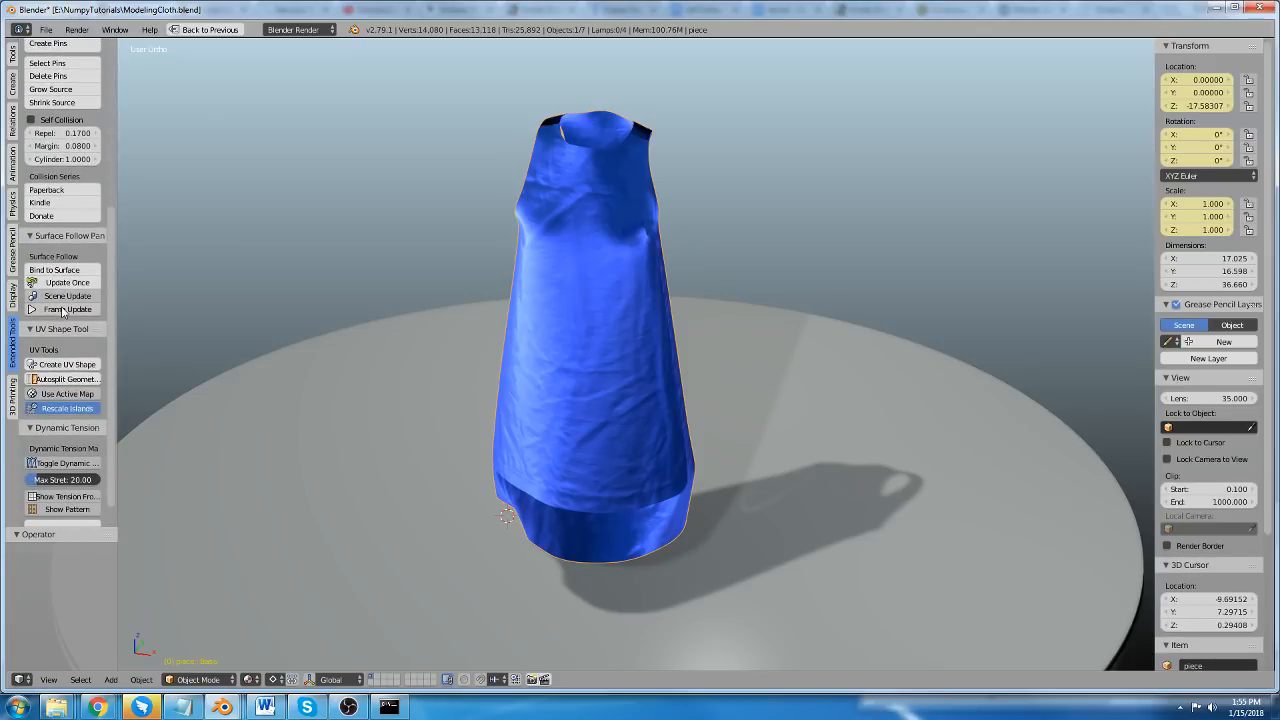
{"action": "scroll", "coordinate": [62, 300], "scroll_direction": "down", "scroll_amount": 1}
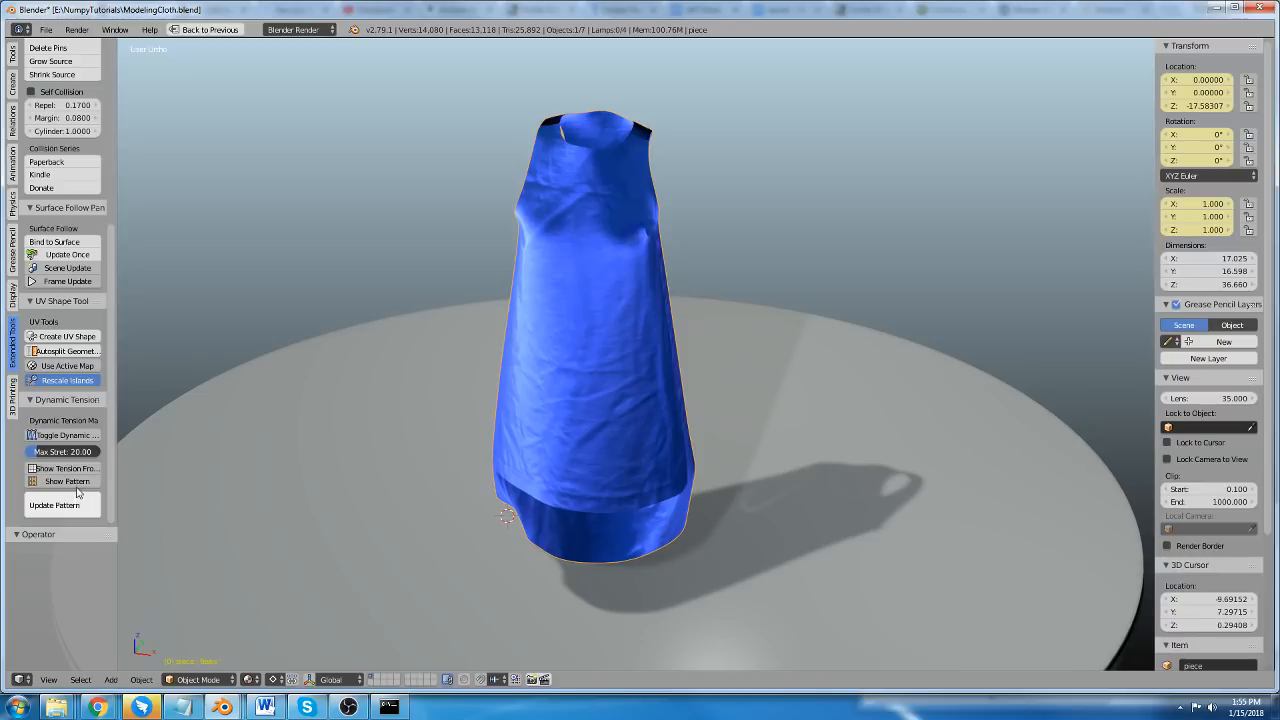
{"action": "middle_click_drag", "start_coordinate": [623, 418], "coordinate": [661, 377]}
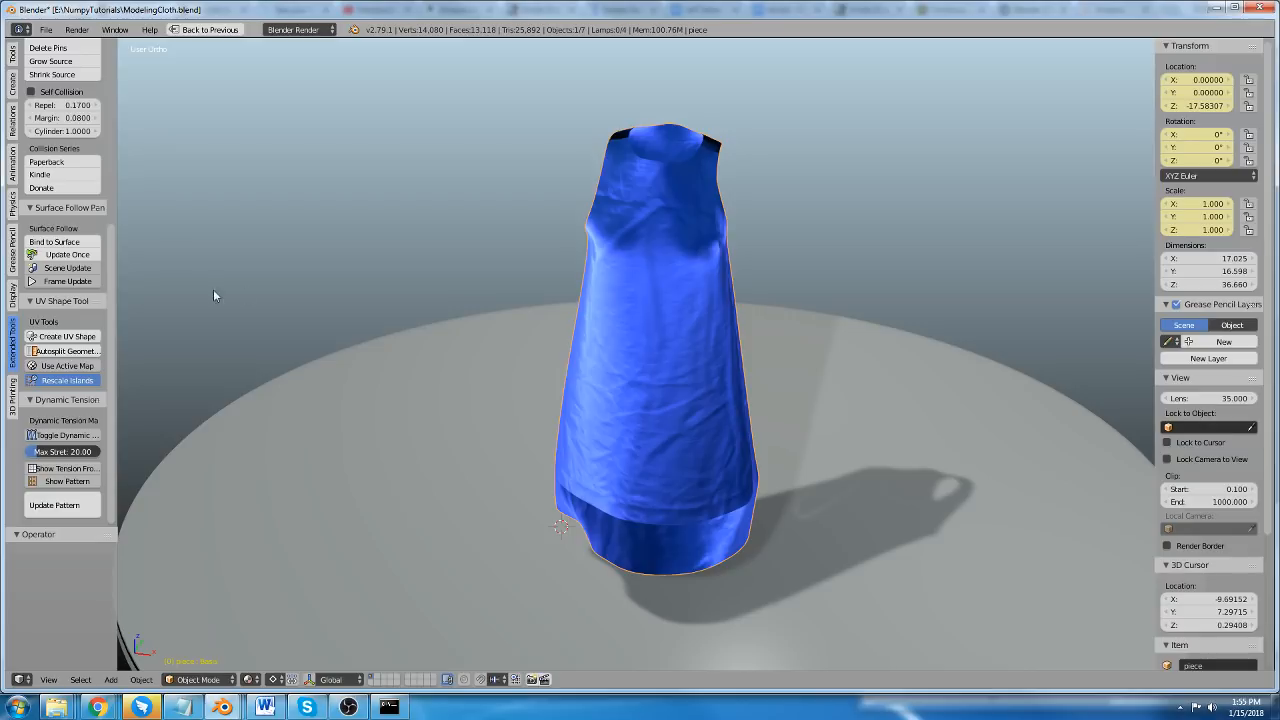
{"action": "left_click", "coordinate": [13, 390]}
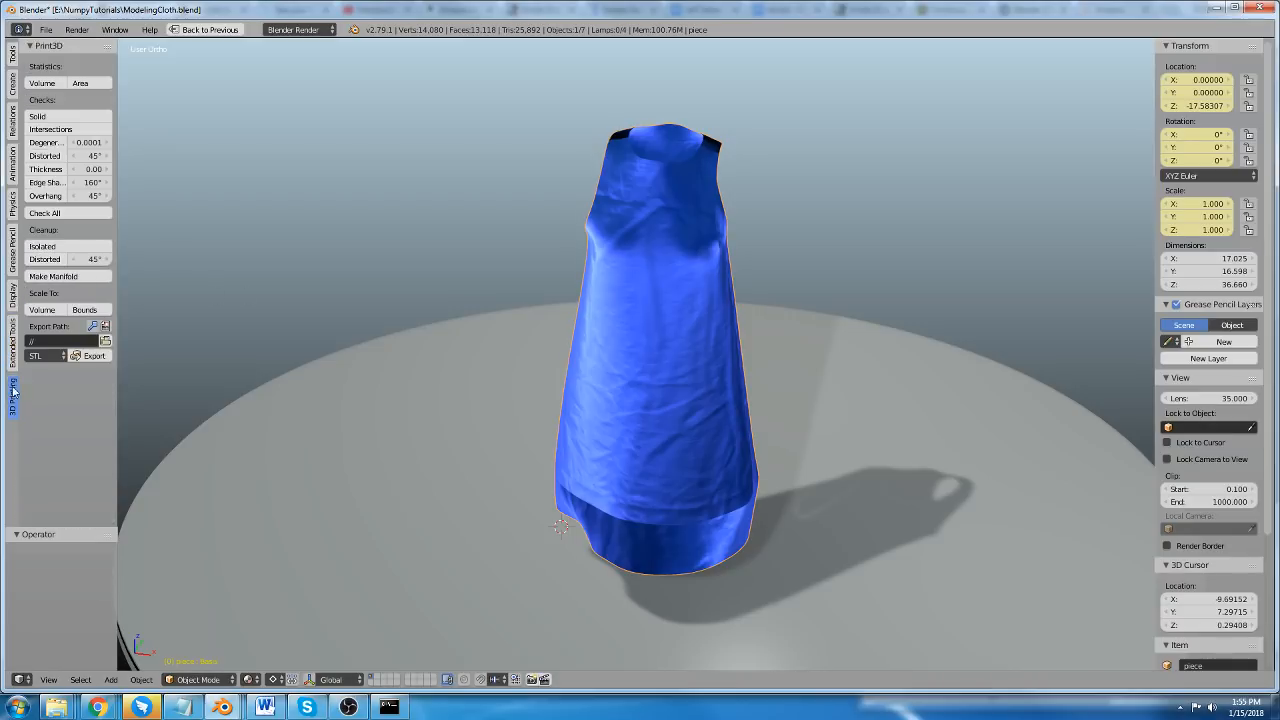
{"action": "left_click", "coordinate": [13, 345]}
{"action": "scroll", "coordinate": [13, 352], "scroll_direction": "up", "scroll_amount": 3}
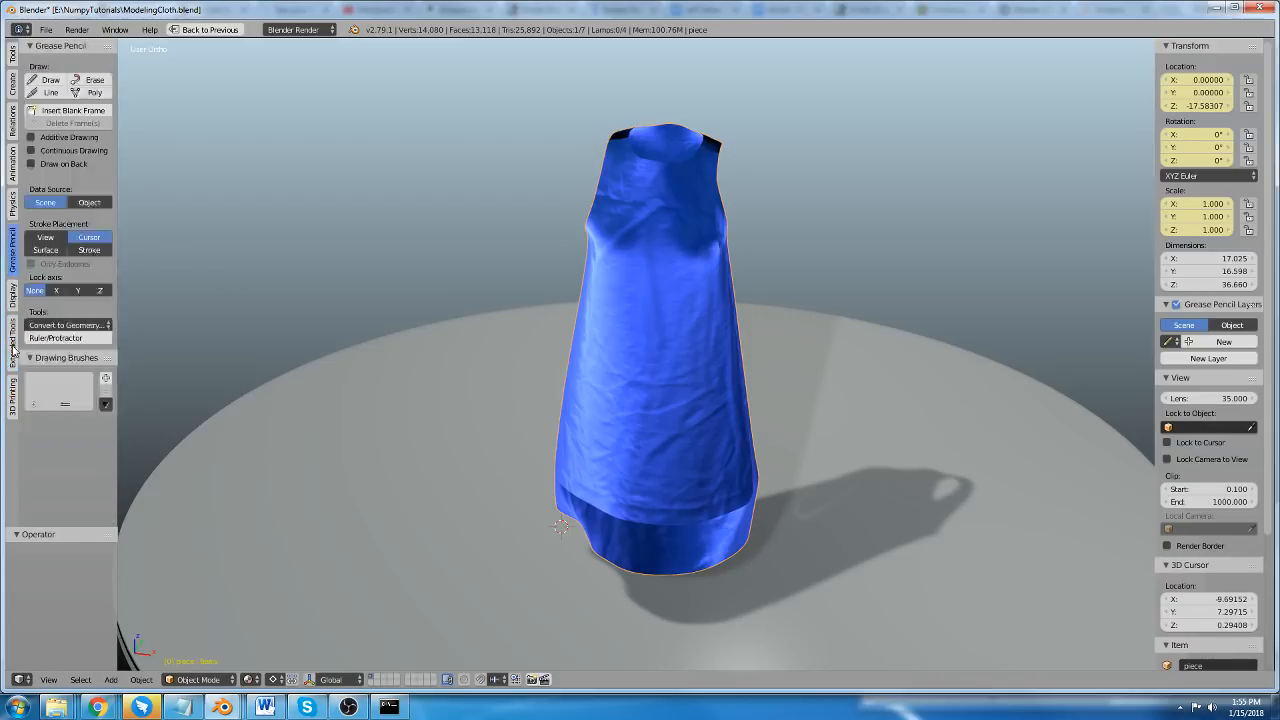
{"action": "scroll", "coordinate": [13, 352], "scroll_direction": "down", "scroll_amount": 2}
{"action": "scroll", "coordinate": [14, 350], "scroll_direction": "down", "scroll_amount": 1}
{"action": "scroll", "coordinate": [14, 350], "scroll_direction": "up", "scroll_amount": 1}
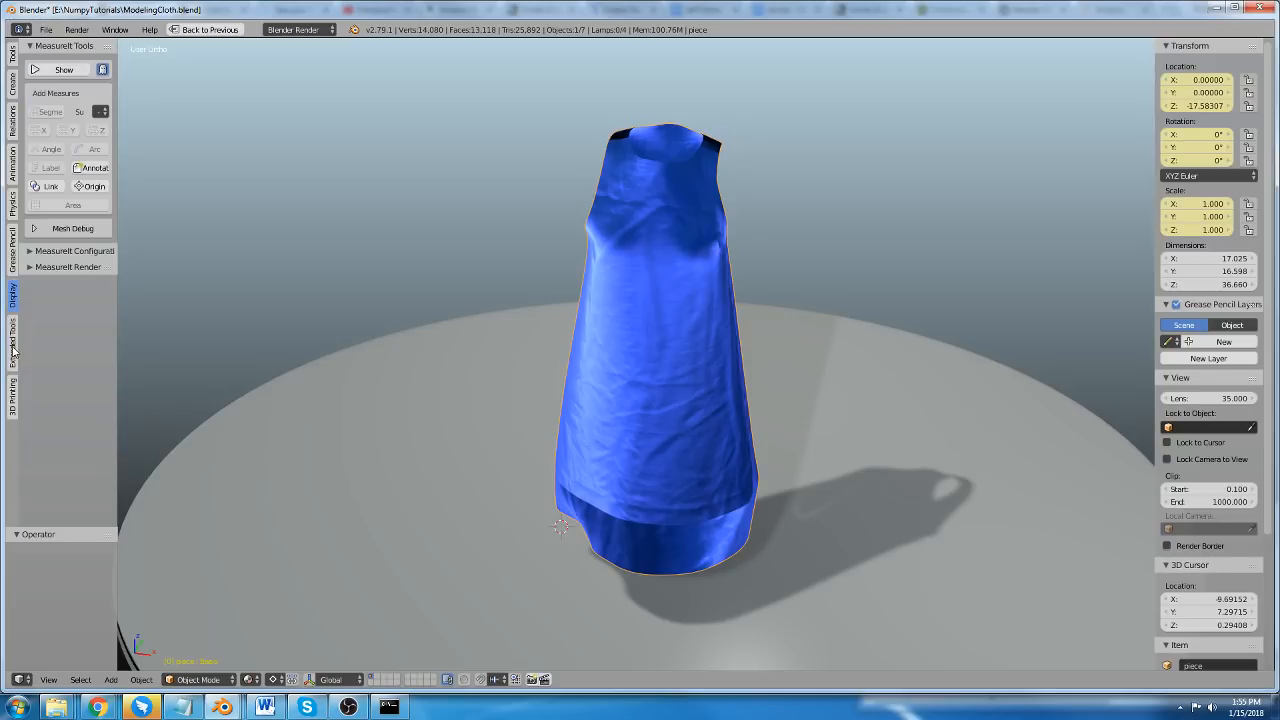
{"action": "scroll", "coordinate": [13, 350], "scroll_direction": "down", "scroll_amount": 1}
{"action": "scroll", "coordinate": [55, 222], "scroll_direction": "down", "scroll_amount": 4}
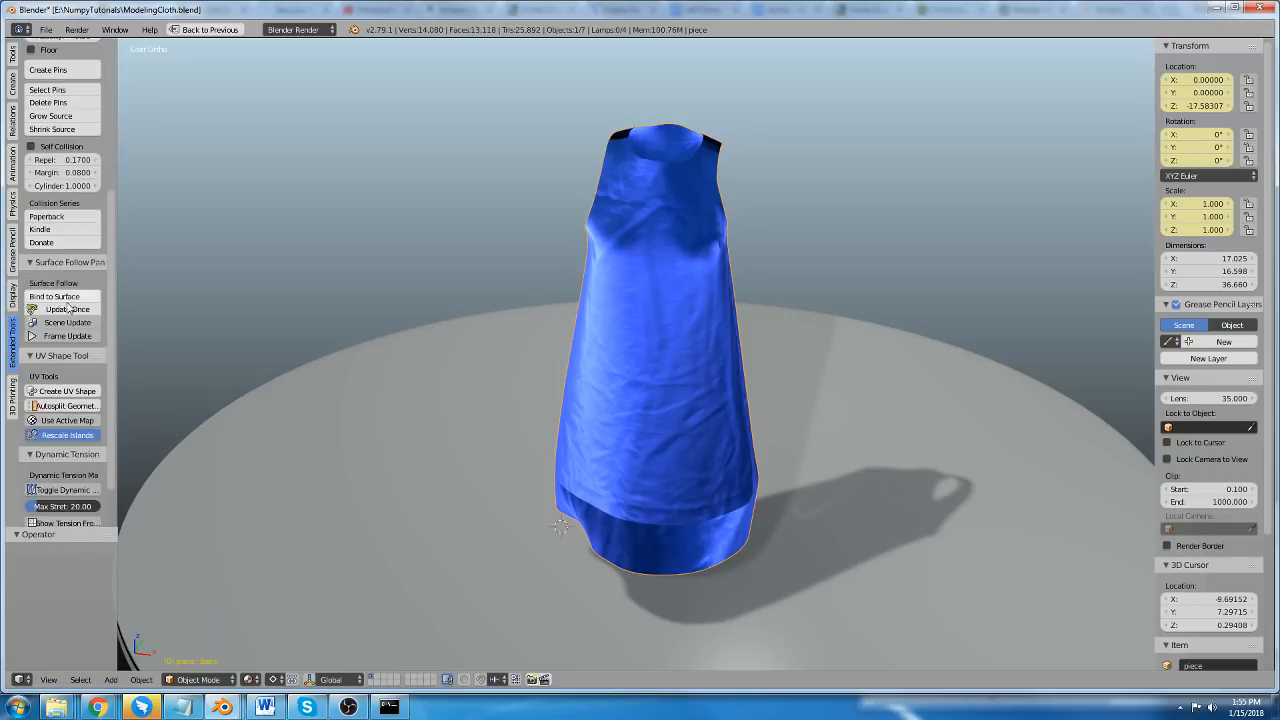
{"action": "scroll", "coordinate": [55, 222], "scroll_direction": "up", "scroll_amount": 4}
{"action": "scroll", "coordinate": [574, 305], "scroll_direction": "up", "scroll_amount": 1}
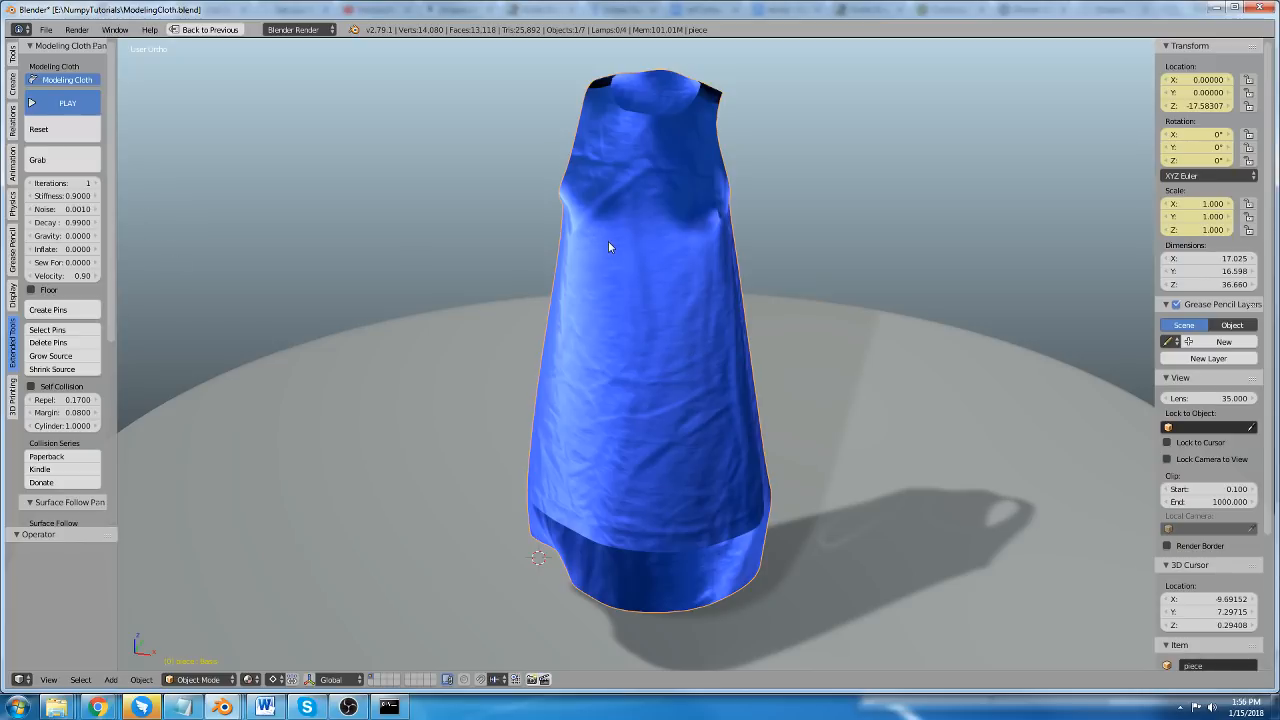
Disable Modeling Cloth on the blue dress.
{"action": "middle_click_drag", "start_coordinate": [637, 428], "coordinate": [588, 460]}
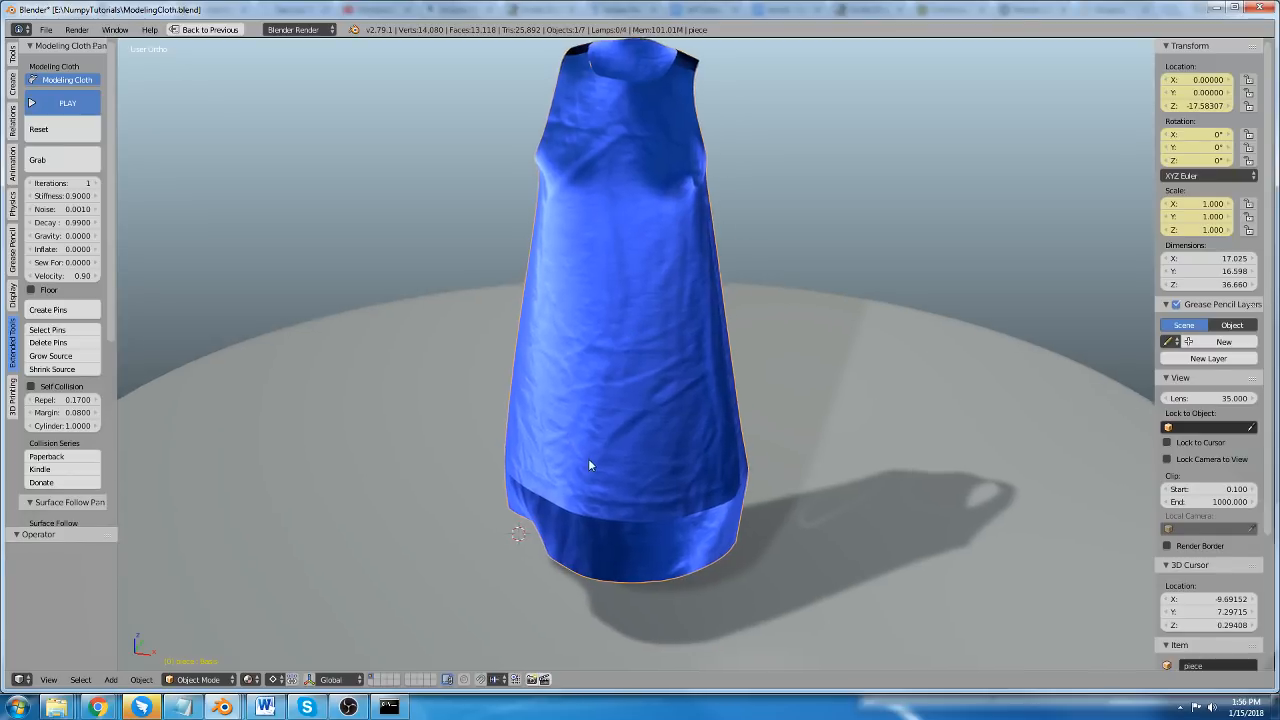
{"action": "middle_click_drag", "start_coordinate": [593, 244], "coordinate": [592, 274]}
{"action": "key", "text": "a"}
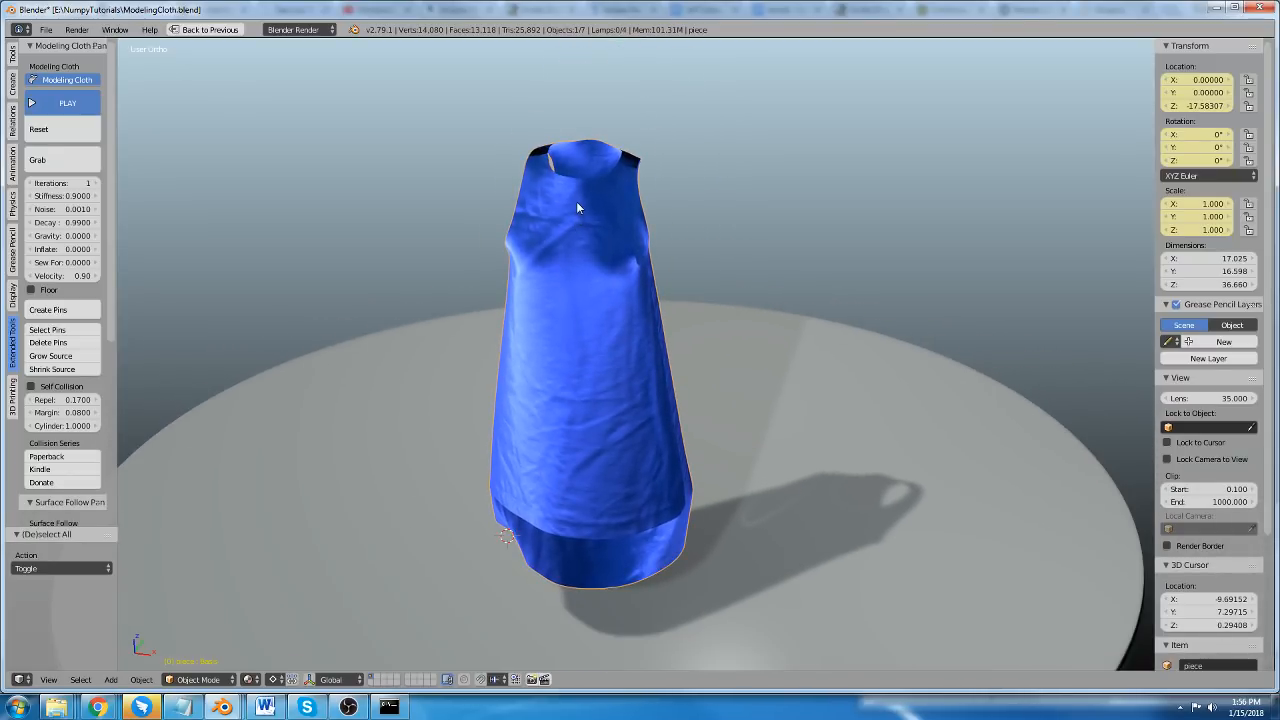
{"action": "middle_click_drag", "start_coordinate": [494, 262], "coordinate": [527, 258]}
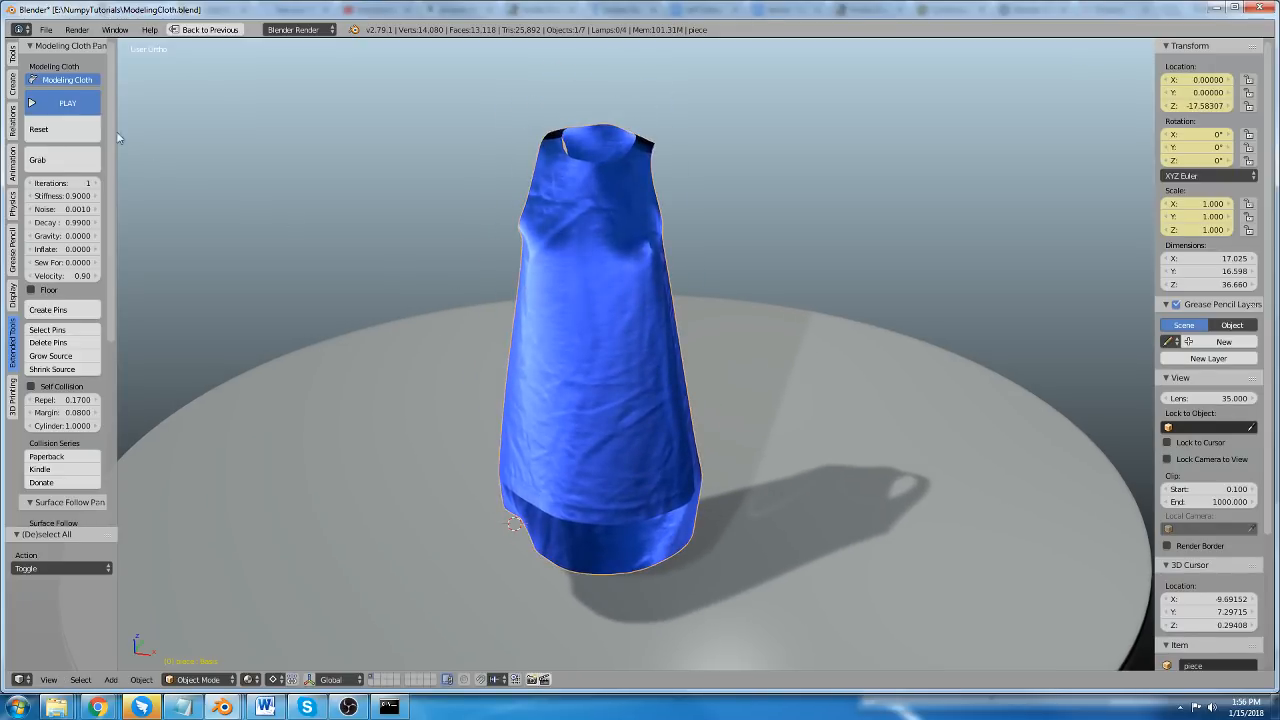
{"action": "left_click", "coordinate": [69, 82]}
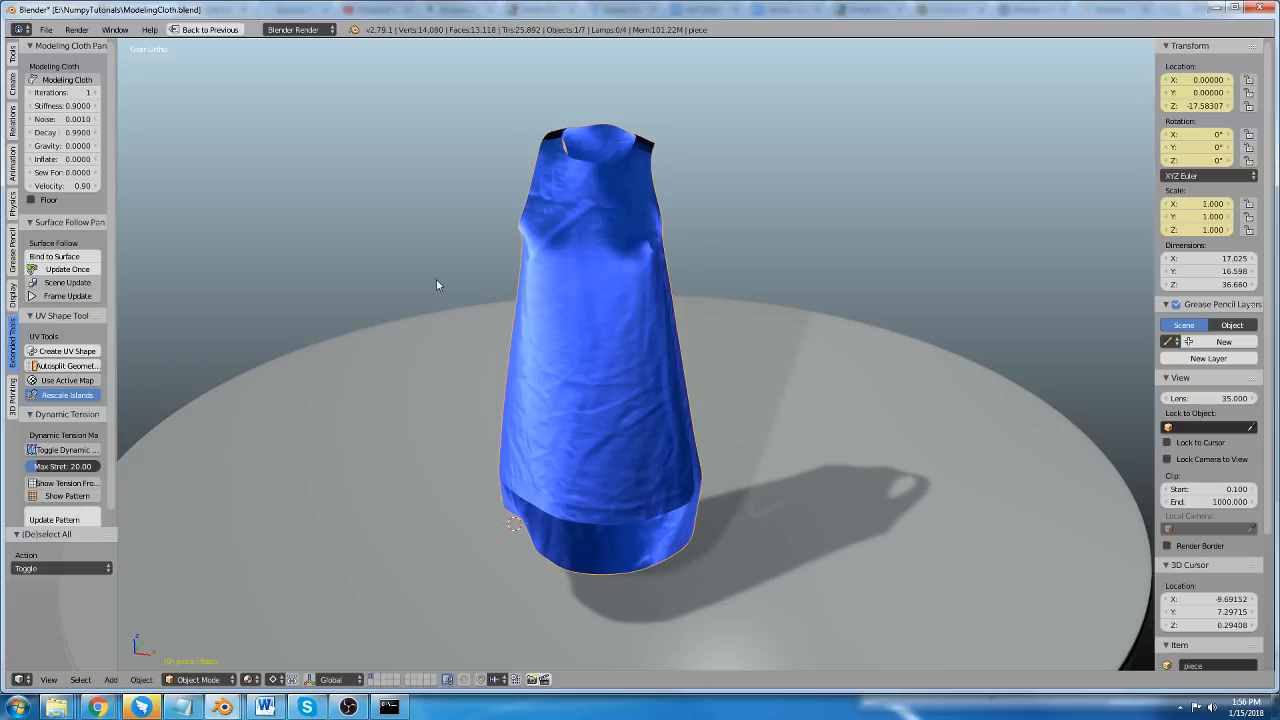
Add a mesh plane and move it away from the dress to about X -29.4, Y 15.4, Z 21.6.
{"action": "middle_click_drag", "start_coordinate": [536, 345], "coordinate": [675, 379], "text": "shift"}
{"action": "key", "text": "shift+a"}
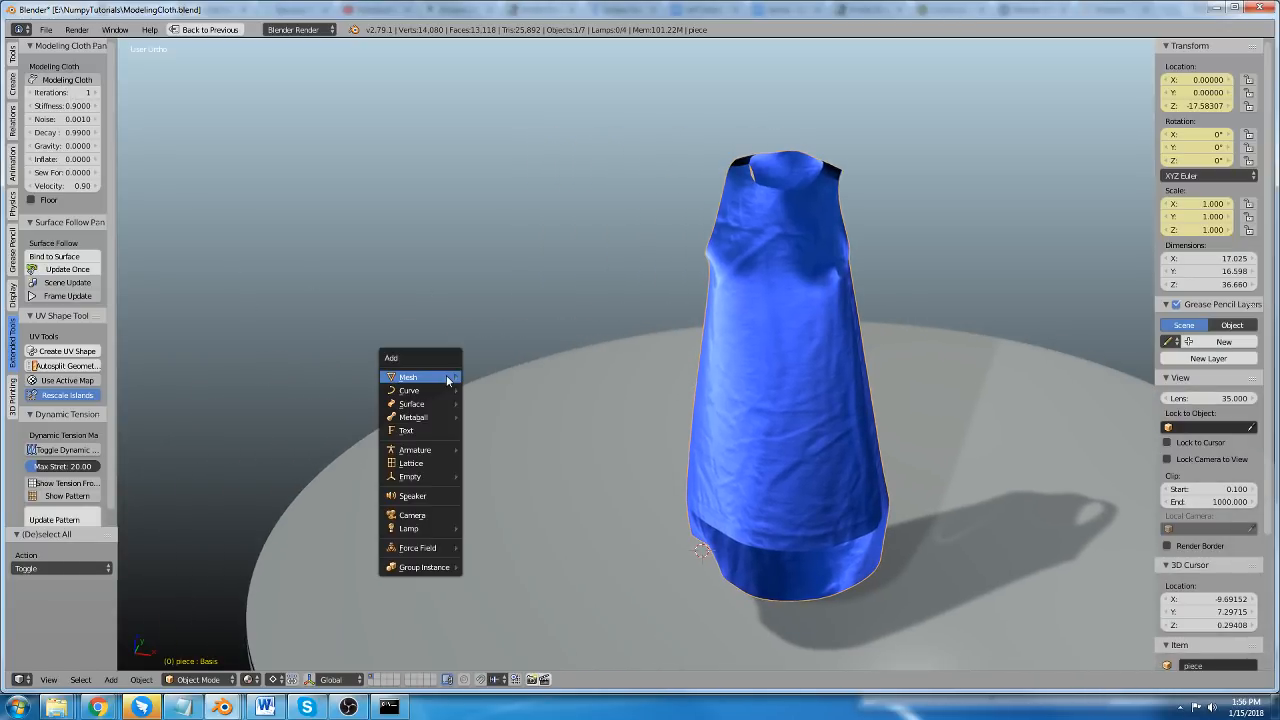
{"action": "left_click", "coordinate": [482, 384]}
{"action": "key", "text": "g"}
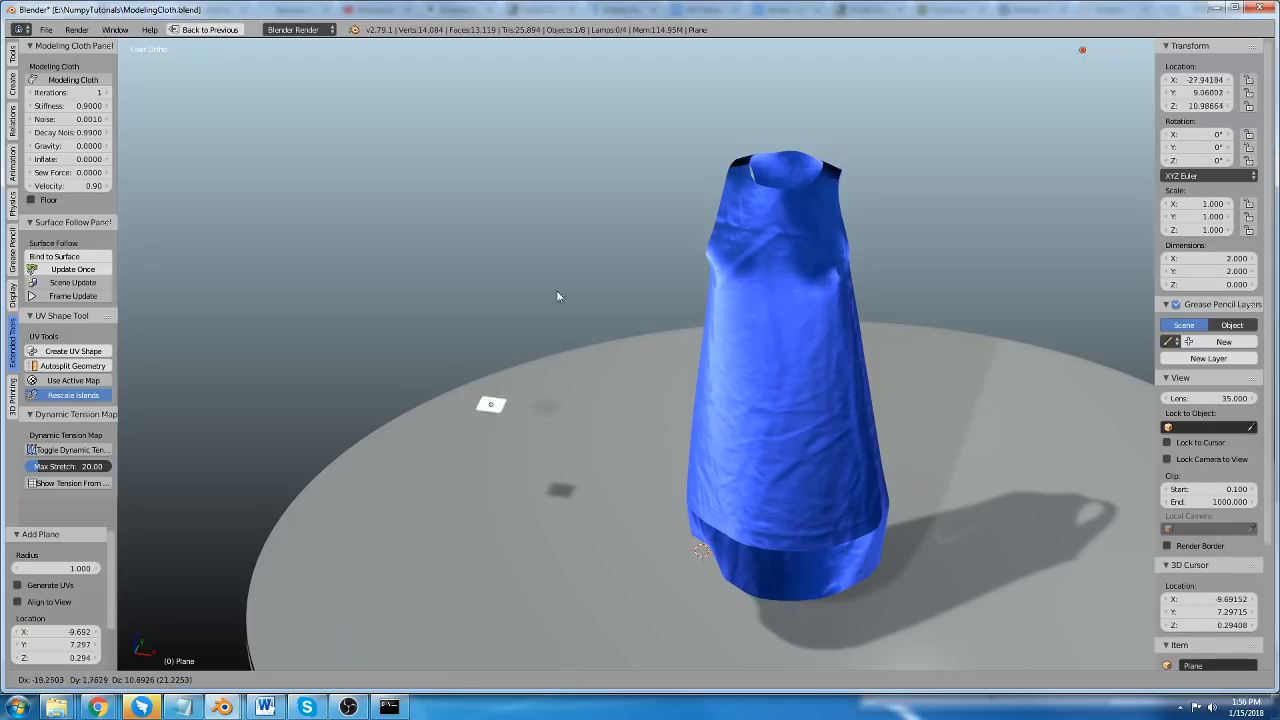
{"action": "left_click", "coordinate": [510, 242]}
Subdivide the whole plane in Edit Mode four times with one cut each, forming a 16 by 16 face grid.
{"action": "scroll", "coordinate": [497, 259], "scroll_direction": "up", "scroll_amount": 5}
{"action": "scroll", "coordinate": [496, 259], "scroll_direction": "up", "scroll_amount": 8}
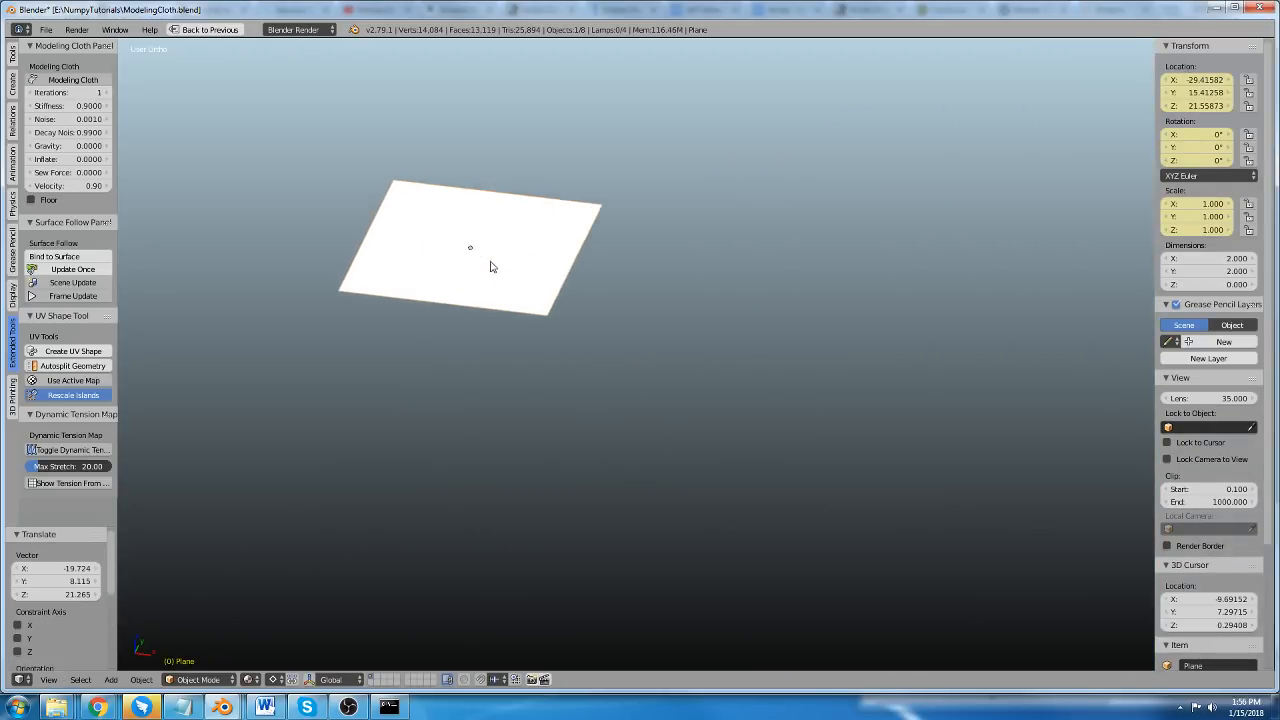
{"action": "key", "text": "Tab"}
{"action": "key", "text": "w"}
{"action": "left_click", "coordinate": [492, 265]}
{"action": "key", "text": "shift+r"}
{"action": "key", "text": "shift+r"}
Subdivide the whole plane once more into a 32 by 32 face grid and return to Object Mode.
{"action": "key", "text": "shift+r"}
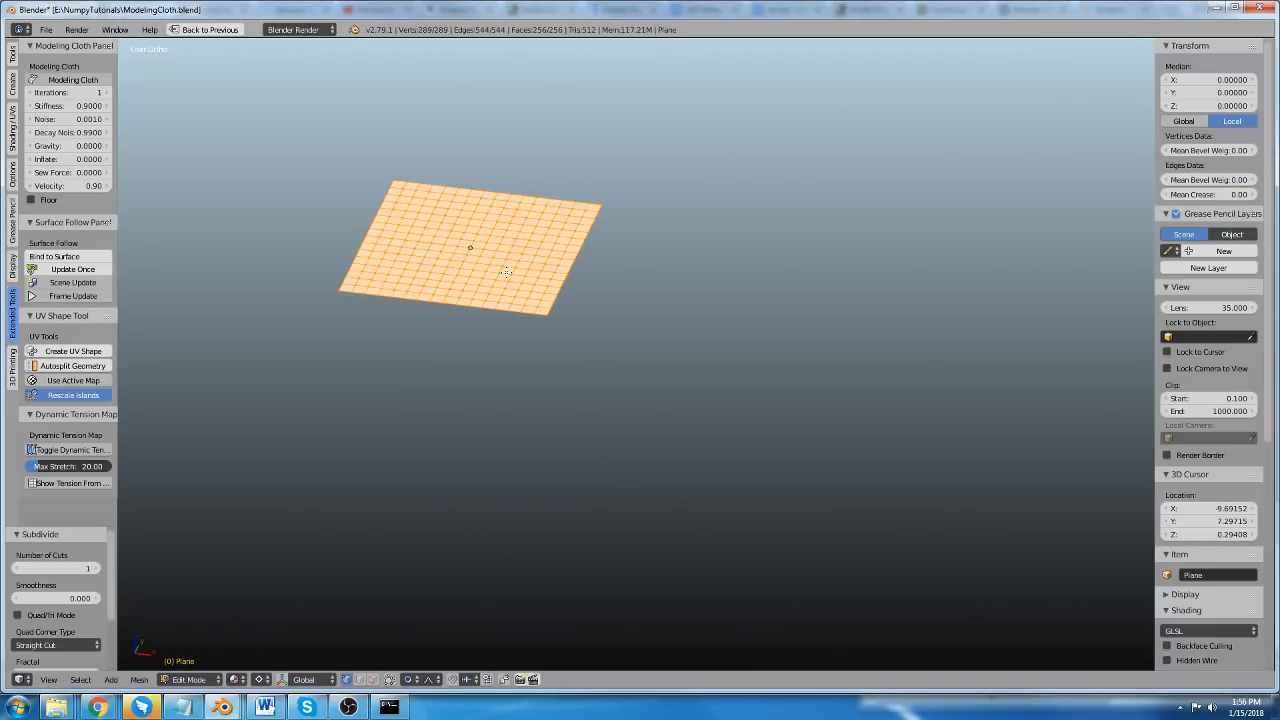
{"action": "key", "text": "shift+r"}
{"action": "scroll", "coordinate": [481, 218], "scroll_direction": "up", "scroll_amount": 2}
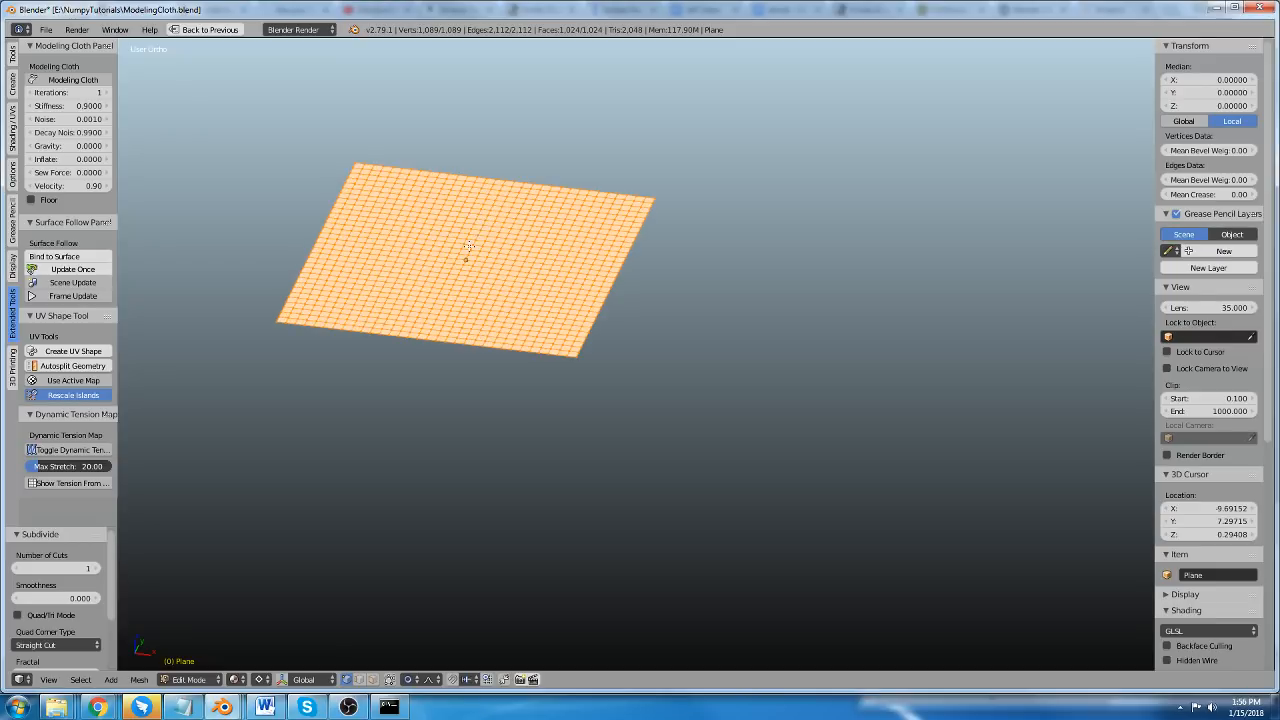
{"action": "key", "text": "Tab"}
{"action": "scroll", "coordinate": [468, 245], "scroll_direction": "up", "scroll_amount": 2}
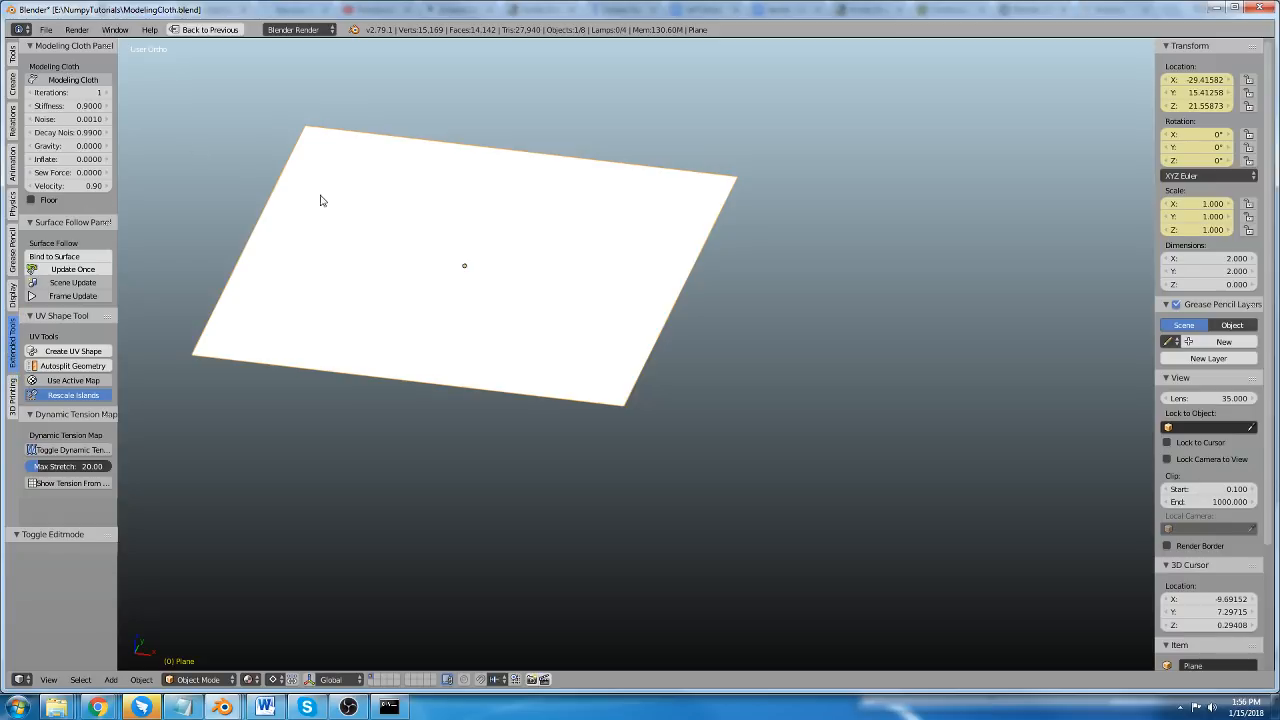
Enable Modeling Cloth on the selected plane and start the cloth simulation.
{"action": "key", "text": "a"}
{"action": "key", "text": "a"}
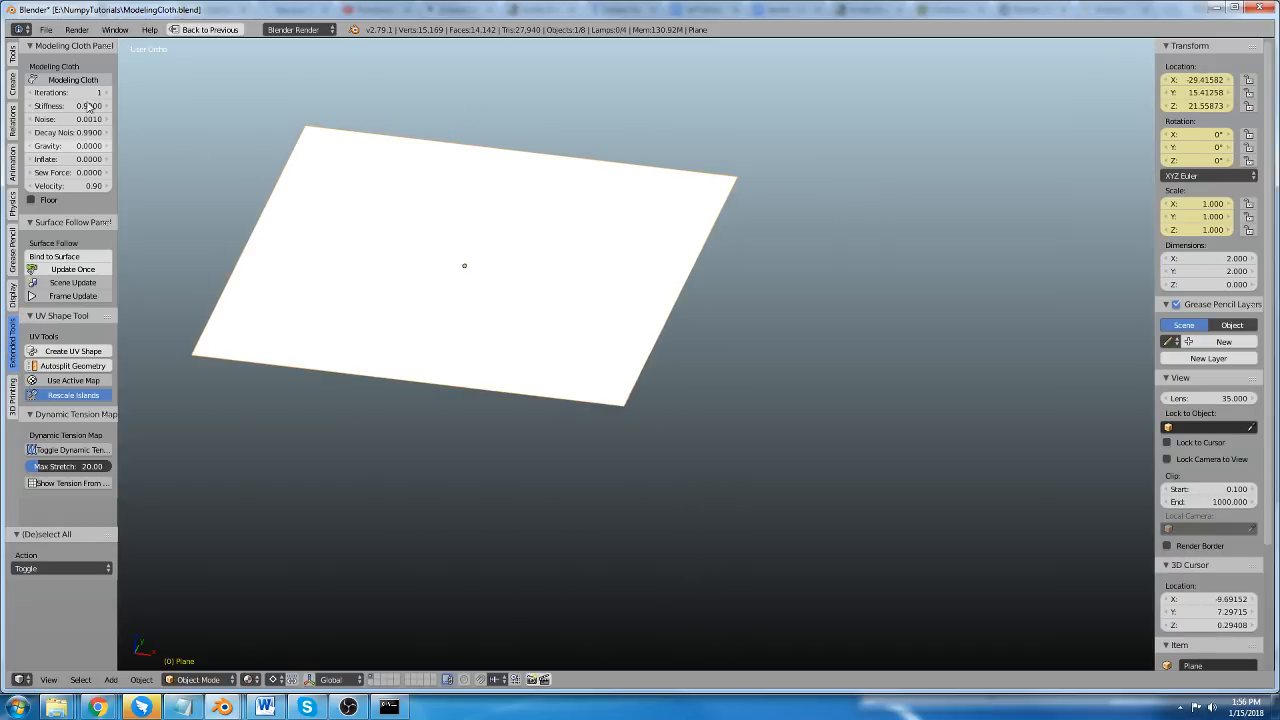
{"action": "left_click", "coordinate": [69, 84]}
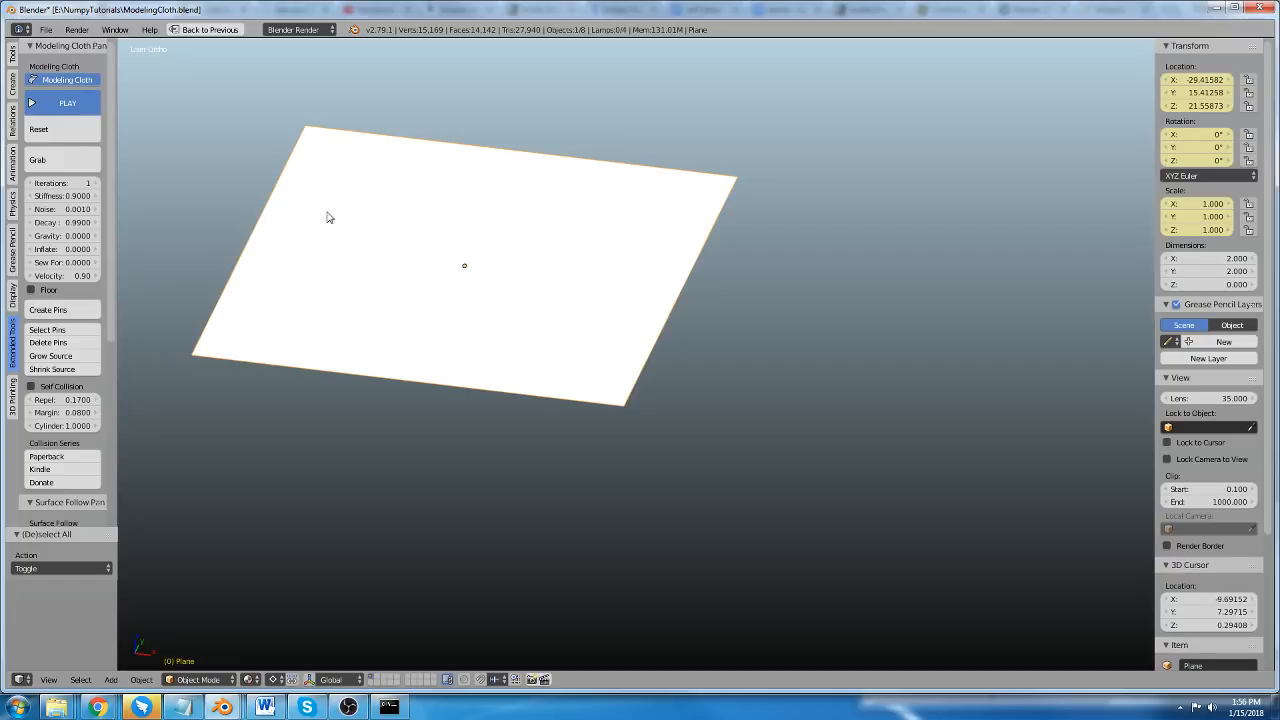
{"action": "middle_click_drag", "start_coordinate": [381, 240], "coordinate": [423, 260], "text": "shift"}
{"action": "left_click", "coordinate": [52, 104]}
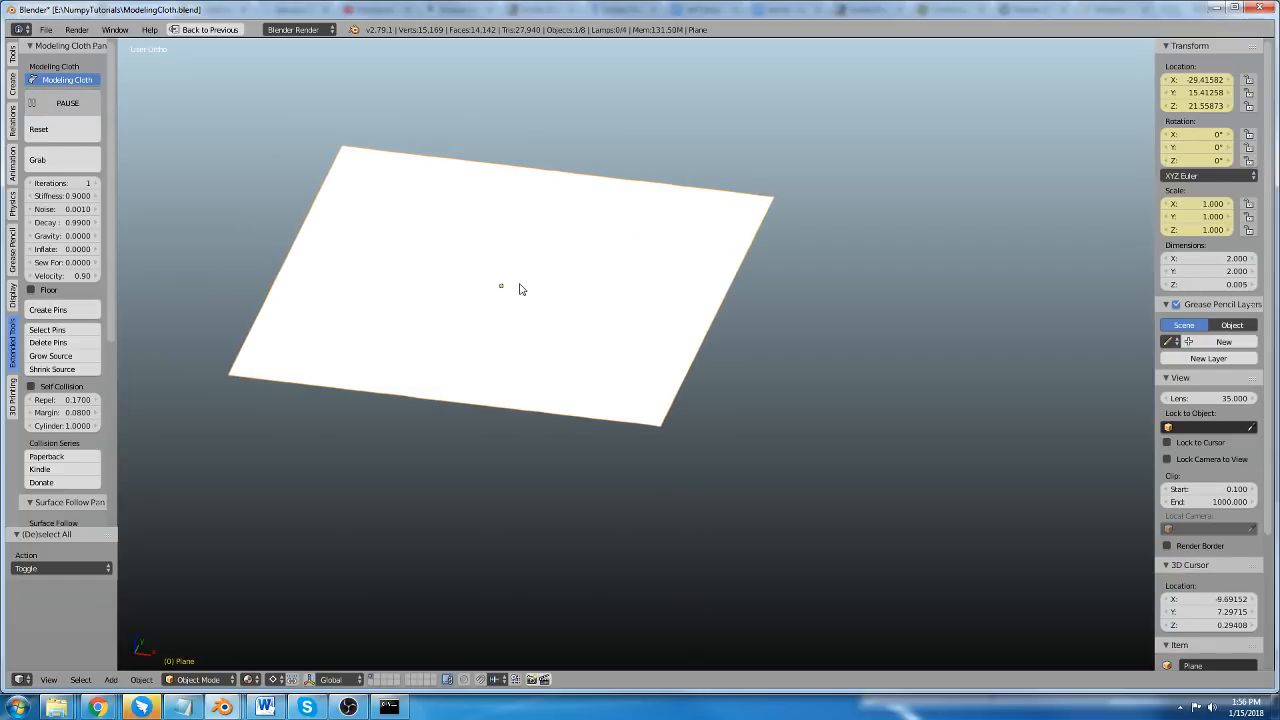
{"action": "middle_click_drag", "start_coordinate": [524, 284], "coordinate": [568, 309], "text": "shift"}
{"action": "scroll", "coordinate": [569, 205], "scroll_direction": "up", "scroll_amount": 1}
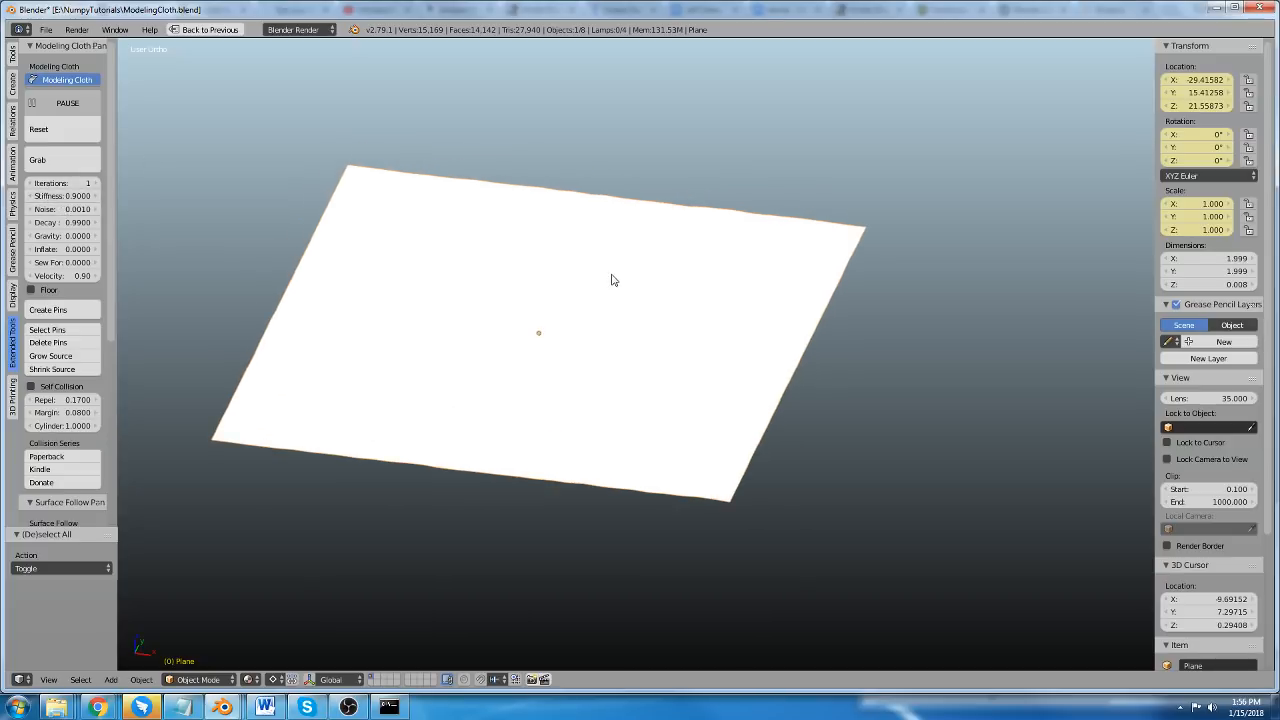
Set the plane's cloth Noise to 0.0550 while the simulation runs.
{"action": "left_click_drag", "start_coordinate": [62, 209], "coordinate": [107, 209]}
{"action": "scroll", "coordinate": [488, 258], "scroll_direction": "down", "scroll_amount": 1}
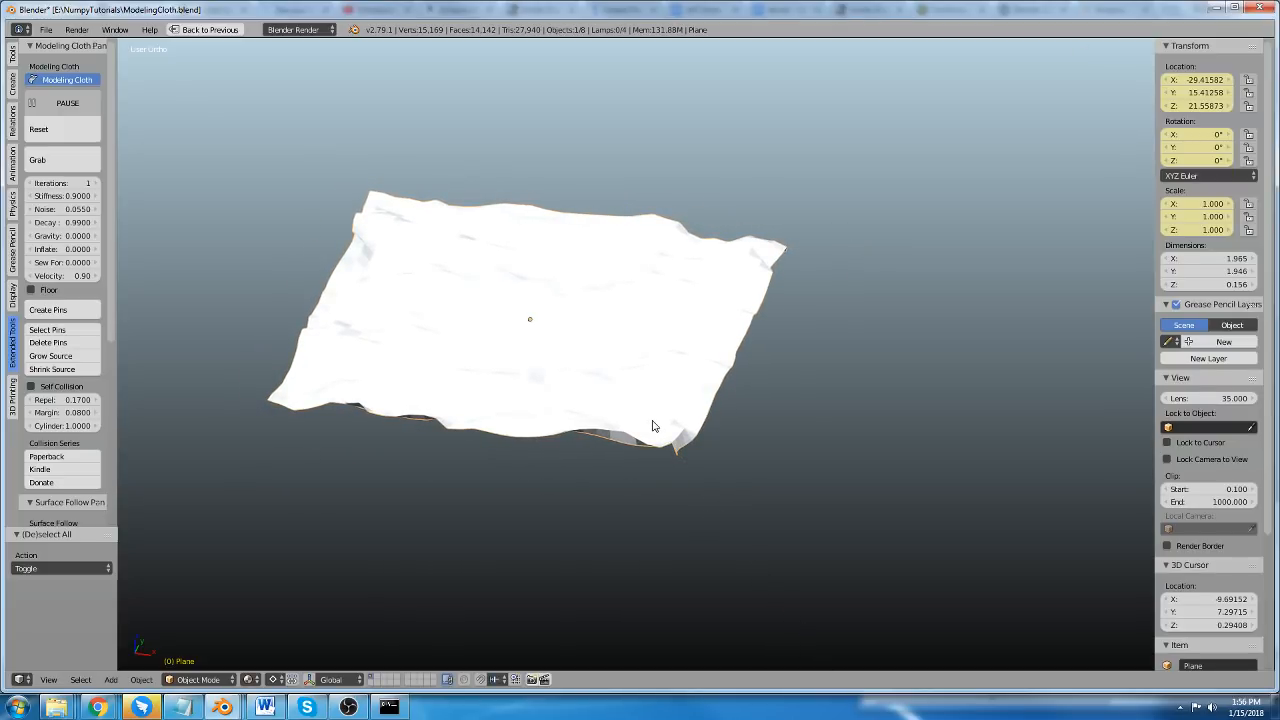
{"action": "scroll", "coordinate": [463, 411], "scroll_direction": "up", "scroll_amount": 2}
{"action": "key", "text": "Tab"}
{"action": "key", "text": "Tab"}
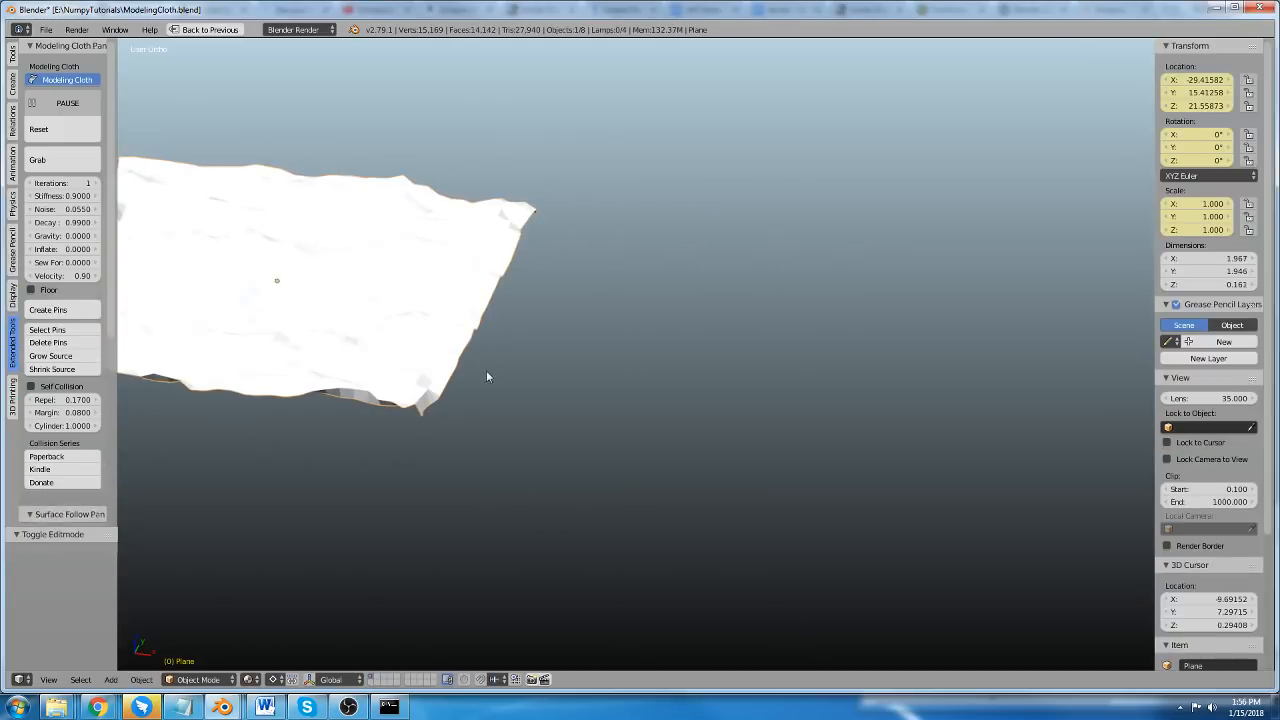
{"action": "middle_click_drag", "start_coordinate": [478, 302], "coordinate": [600, 323], "text": "shift"}
Pull the cloth's near corner upward with Grab, end the grab, and reselect and frame the plane.
{"action": "left_click", "coordinate": [40, 160]}
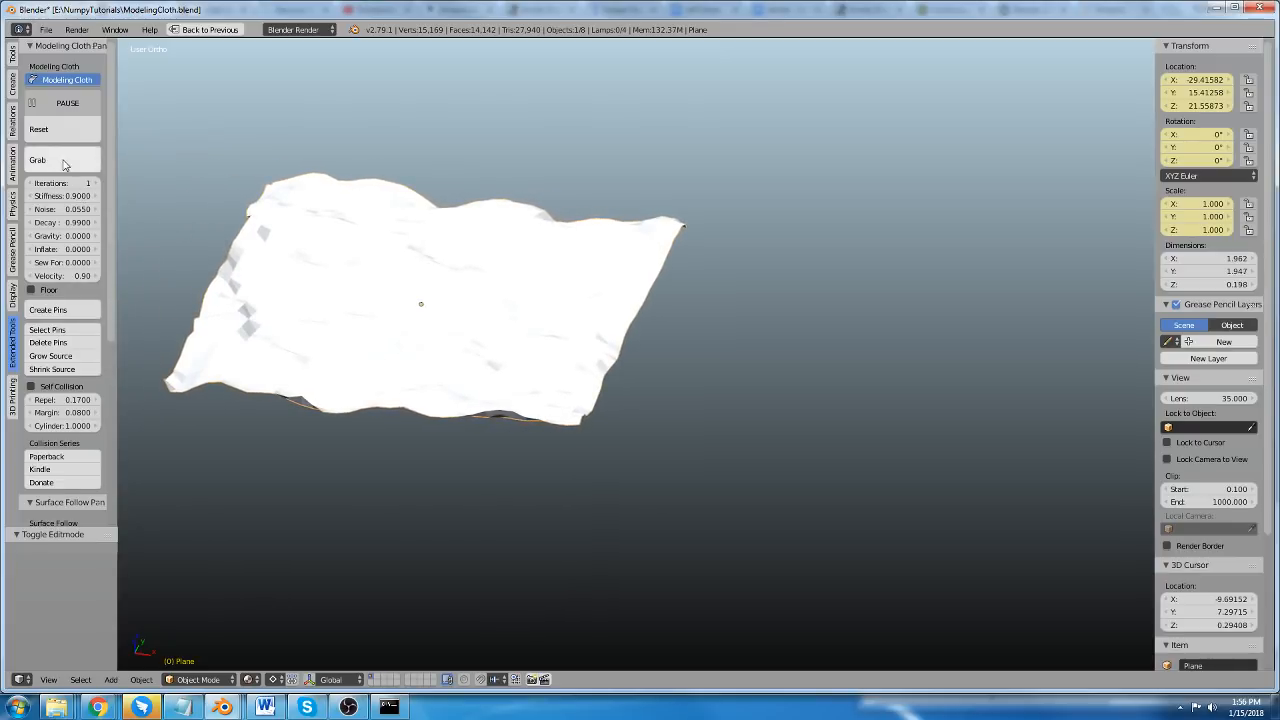
{"action": "middle_click_drag", "start_coordinate": [310, 195], "coordinate": [400, 217], "text": "shift"}
{"action": "scroll", "coordinate": [400, 217], "scroll_direction": "up", "scroll_amount": 2}
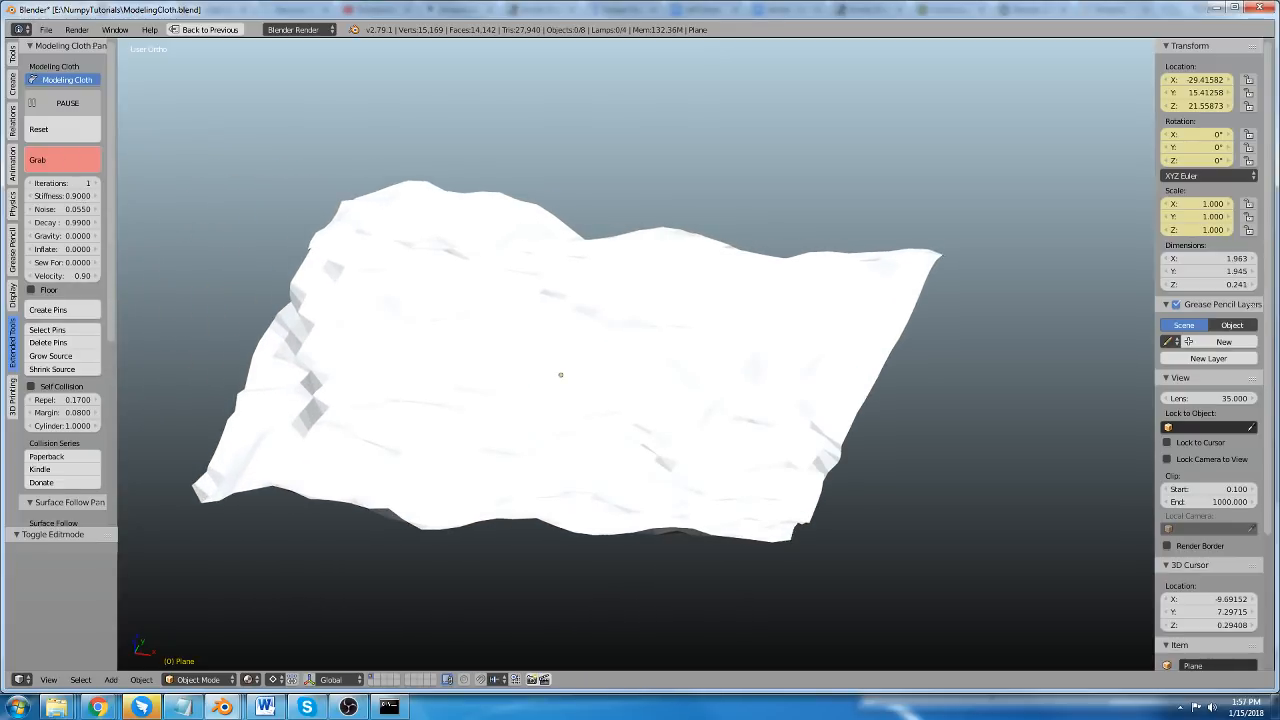
{"action": "mouse_move", "coordinate": [204, 490]}
{"action": "left_mouse_down"}
{"action": "mouse_move", "coordinate": [184, 370]}
{"action": "mouse_move", "coordinate": [166, 358]}
{"action": "mouse_move", "coordinate": [172, 330]}
{"action": "left_mouse_up"}
{"action": "scroll", "coordinate": [335, 339], "scroll_direction": "down", "scroll_amount": 1}
{"action": "middle_click_drag", "start_coordinate": [654, 118], "coordinate": [520, 428], "text": "shift"}
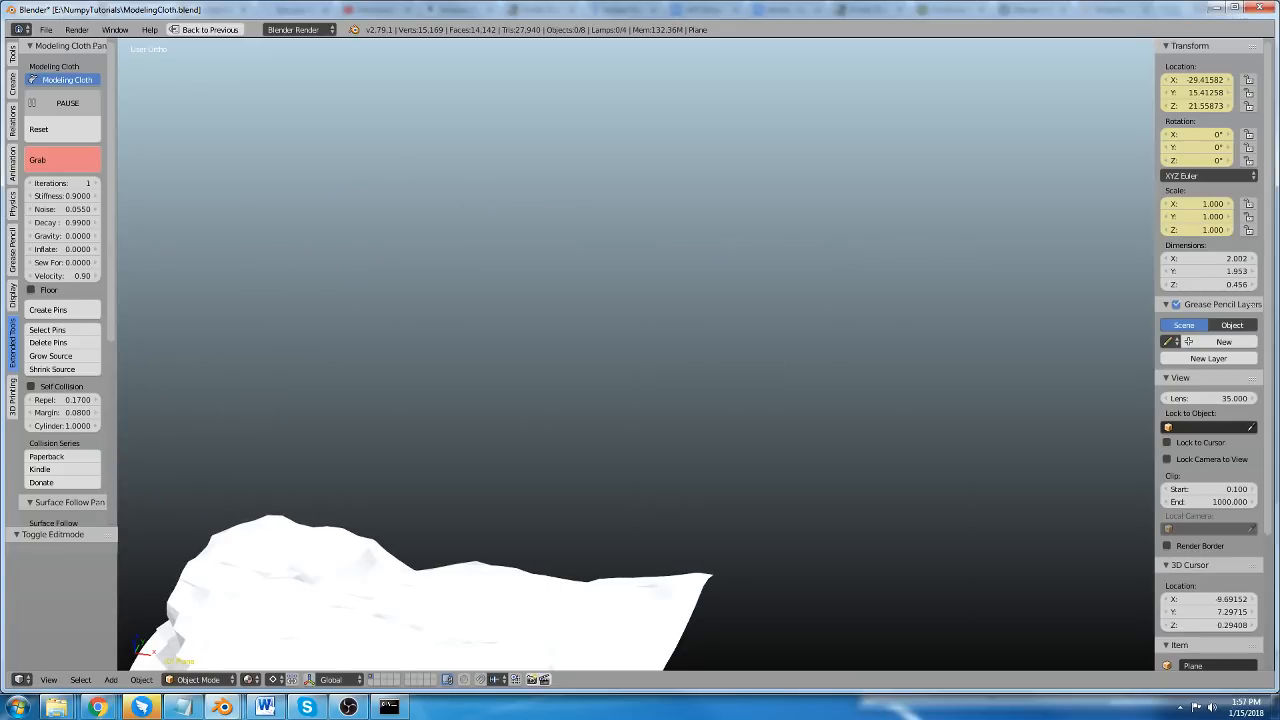
{"action": "key", "text": "Escape"}
{"action": "right_click", "coordinate": [531, 595]}
{"action": "key", "text": "KP_Decimal"}
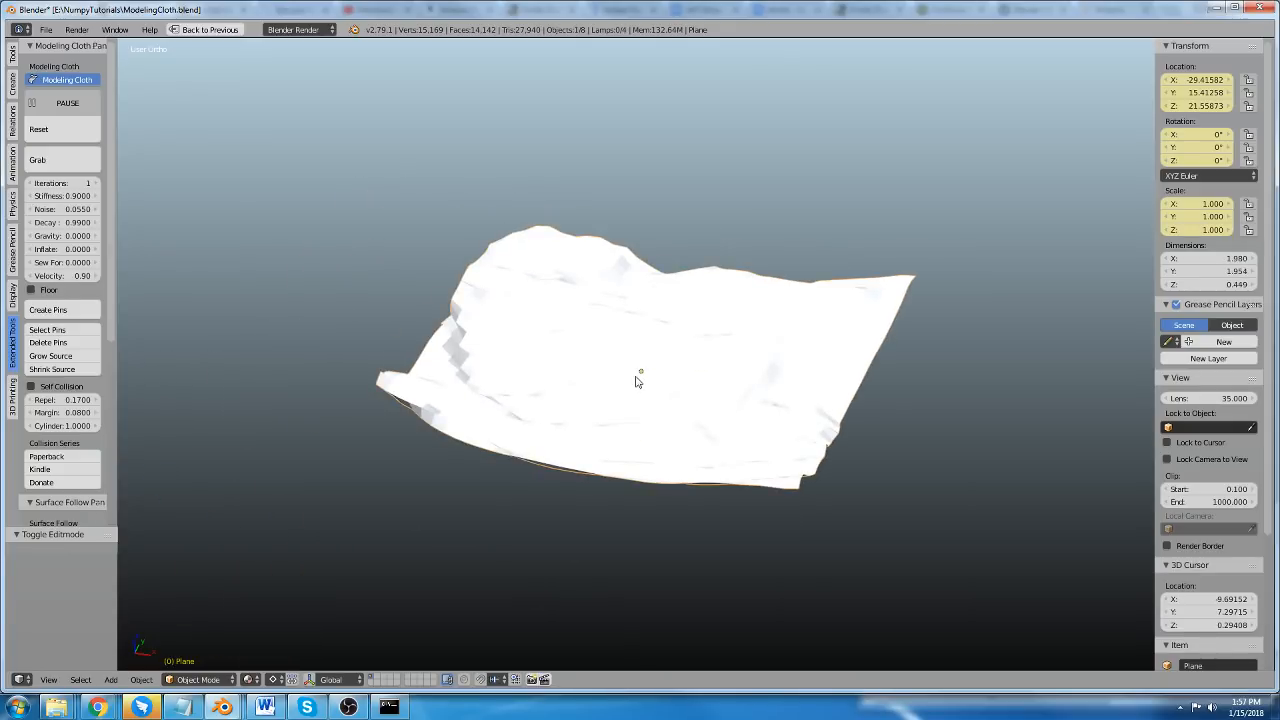
Grab the cloth at several points along its upper edge, far corner and middle, pull them upward, and end the grab.
{"action": "scroll", "coordinate": [639, 377], "scroll_direction": "up", "scroll_amount": 3}
{"action": "middle_click_drag", "start_coordinate": [664, 435], "coordinate": [368, 338]}
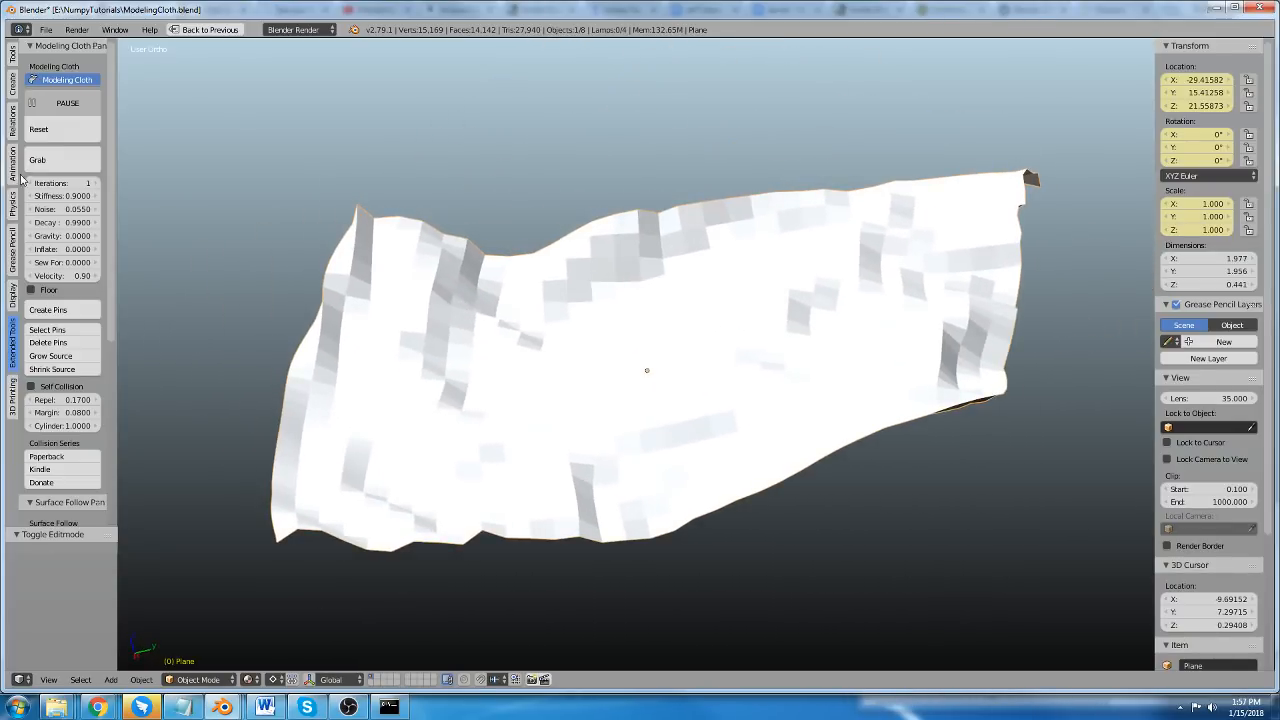
{"action": "left_click", "coordinate": [37, 160]}
{"action": "left_click_drag", "start_coordinate": [527, 269], "coordinate": [516, 136]}
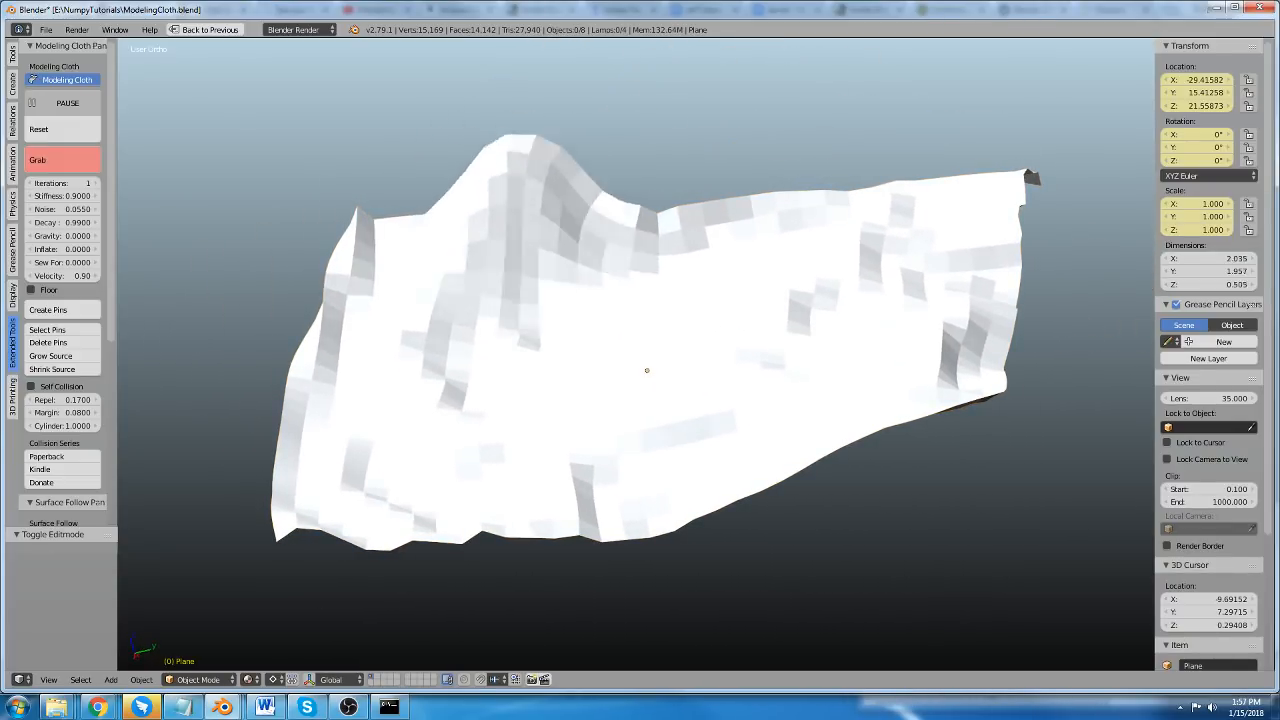
{"action": "left_click_drag", "start_coordinate": [704, 205], "coordinate": [737, 106]}
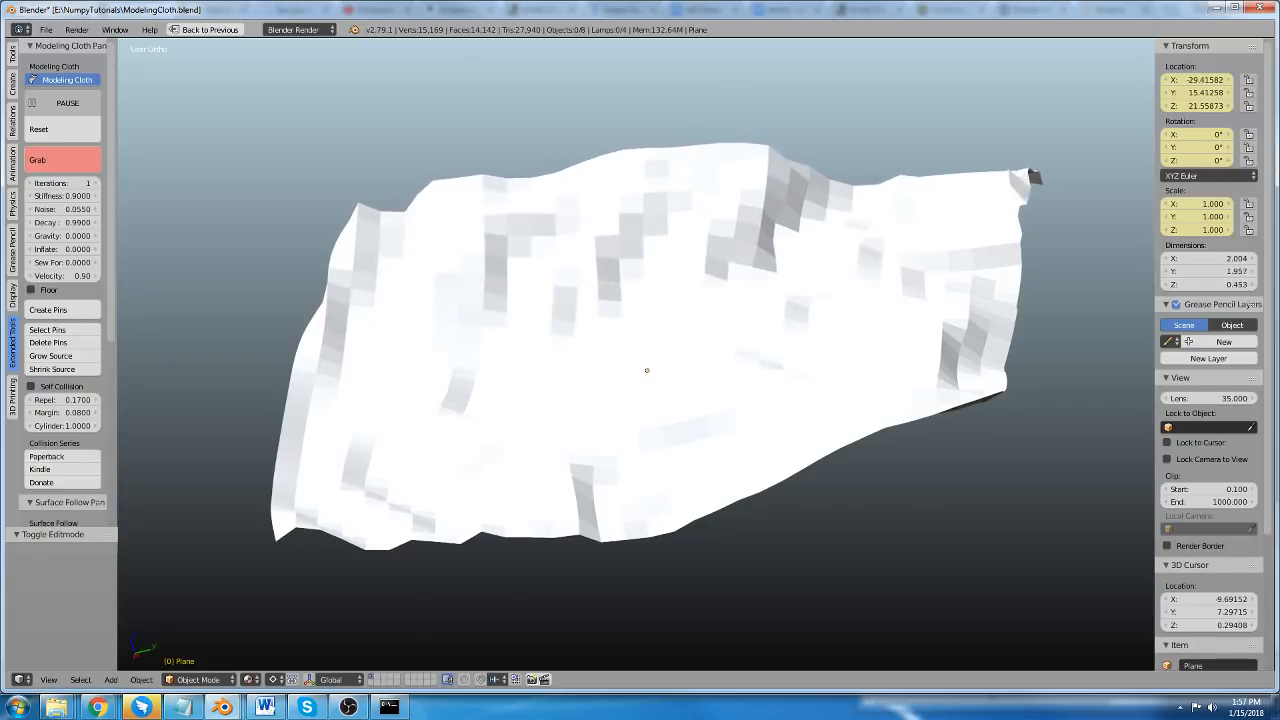
{"action": "left_click_drag", "start_coordinate": [1027, 182], "coordinate": [1065, 92]}
{"action": "left_click_drag", "start_coordinate": [612, 268], "coordinate": [604, 100]}
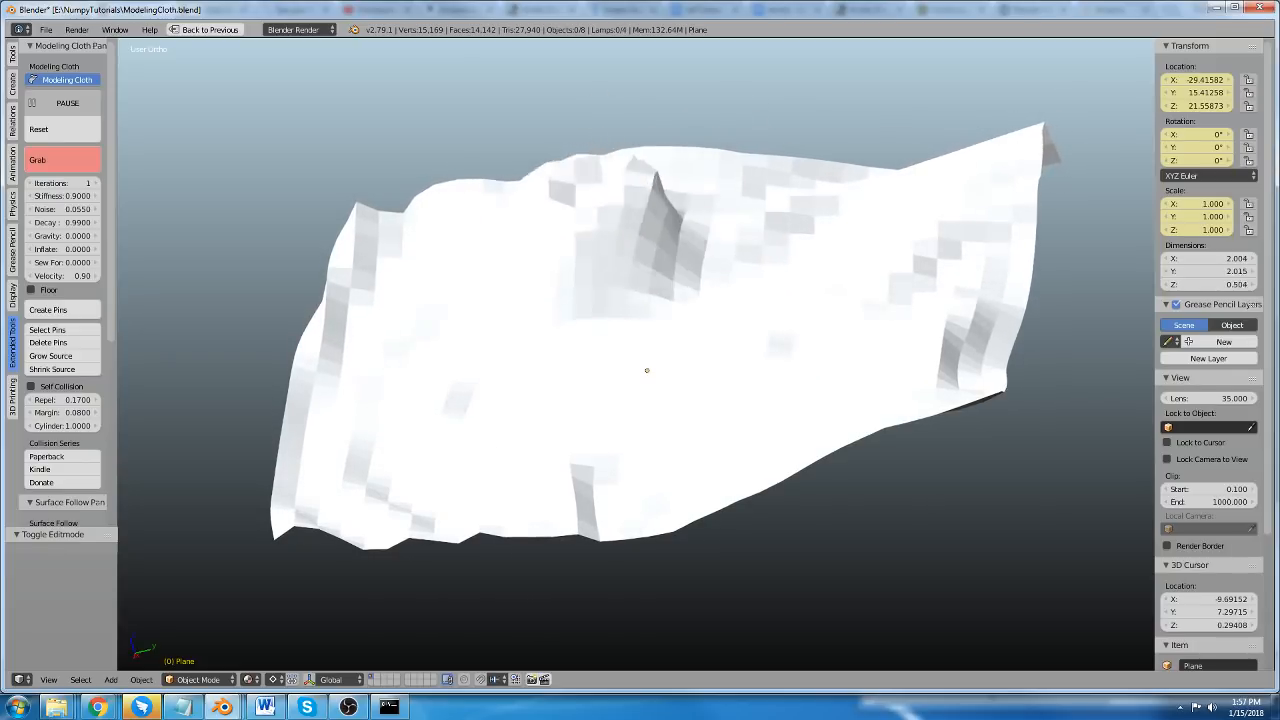
{"action": "key", "text": "Escape"}
Hide every object except the cloth plane.
{"action": "scroll", "coordinate": [588, 316], "scroll_direction": "down", "scroll_amount": 3}
{"action": "middle_click_drag", "start_coordinate": [588, 318], "coordinate": [737, 389]}
{"action": "mouse_move", "coordinate": [655, 432]}
{"action": "middle_mouse_down"}
{"action": "mouse_move", "coordinate": [757, 506]}
{"action": "mouse_move", "coordinate": [652, 412]}
{"action": "middle_mouse_up"}
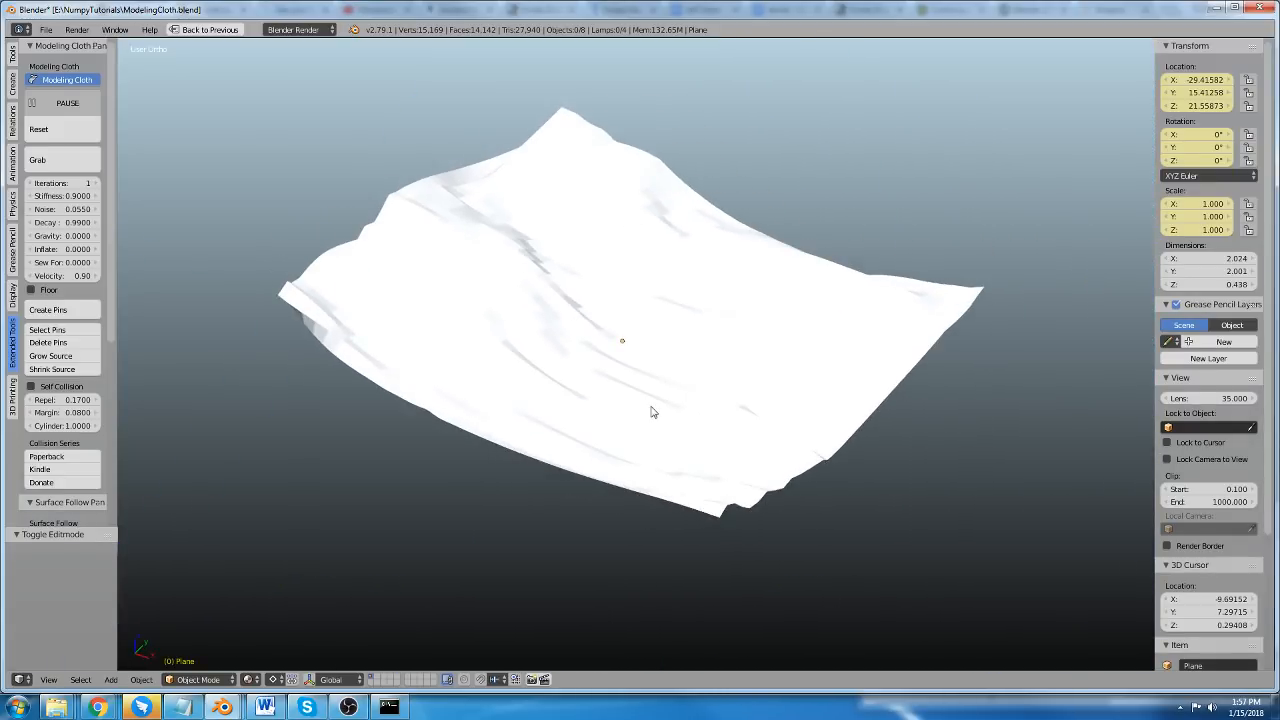
{"action": "key", "text": "h"}
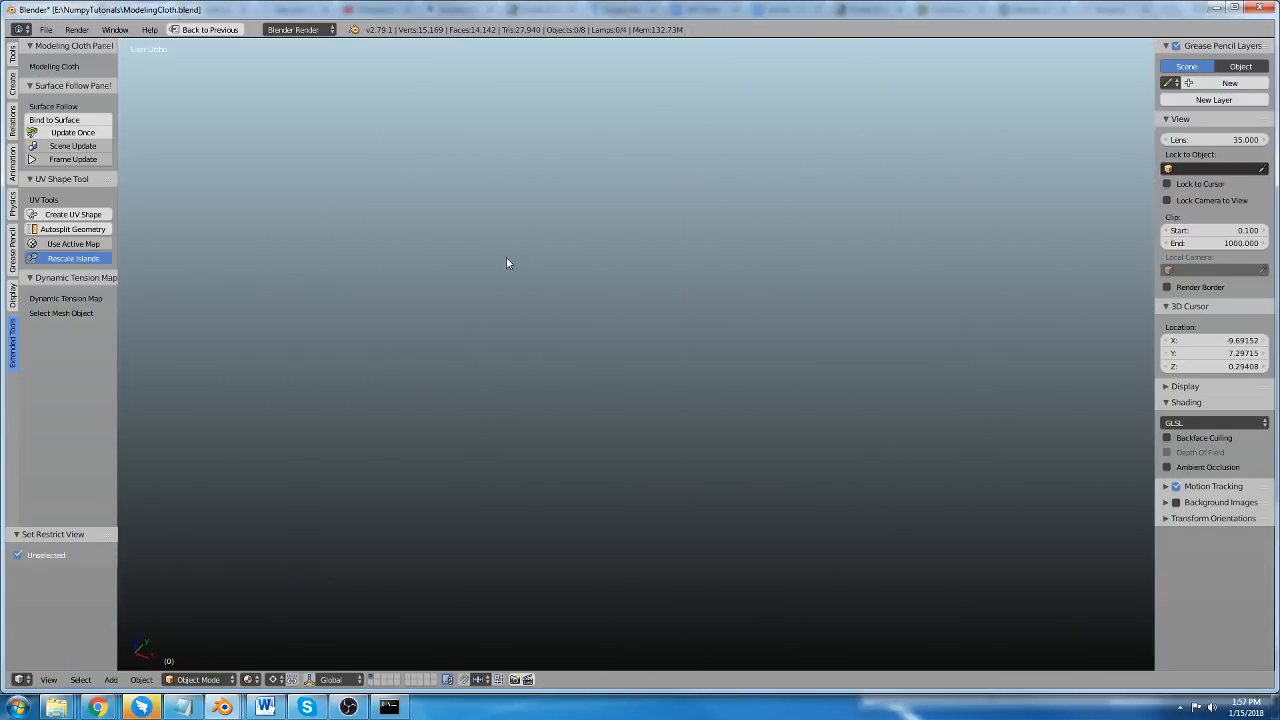
{"action": "key", "text": "alt+h"}
{"action": "key", "text": "a"}
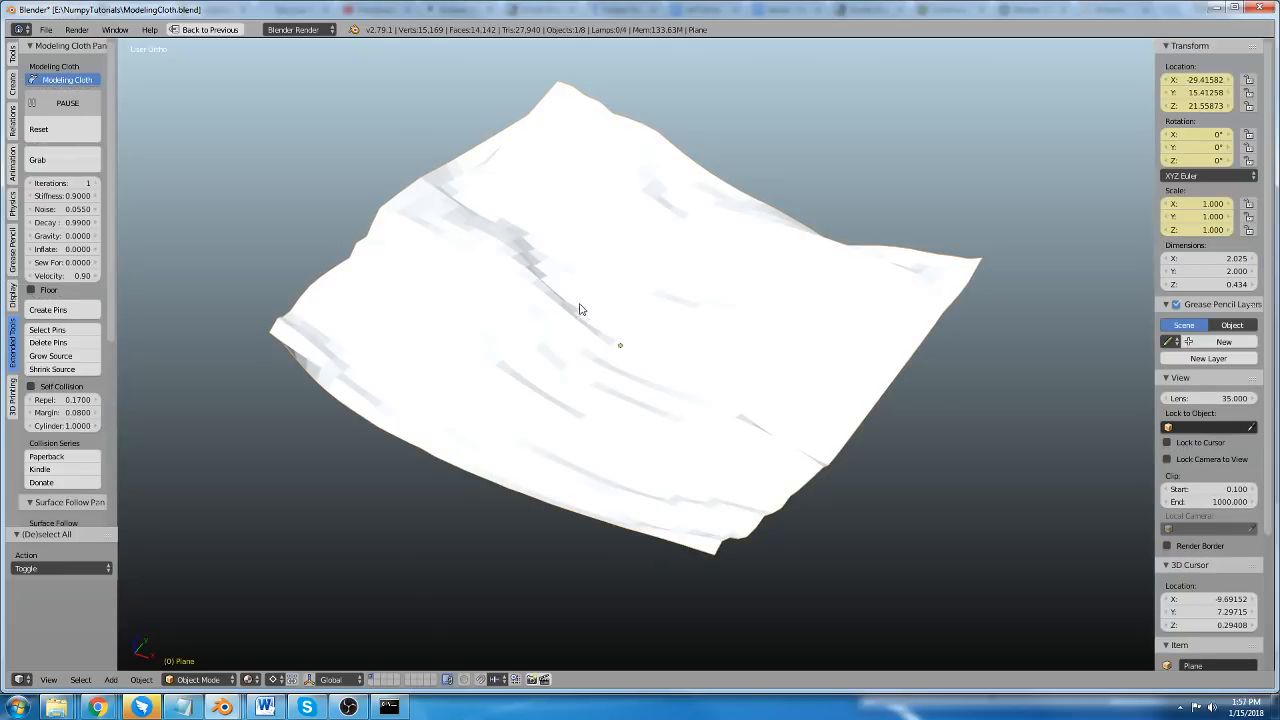
{"action": "key", "text": "shift+h"}
Apply smooth shading to the cloth plane.
{"action": "middle_click_drag", "start_coordinate": [762, 442], "coordinate": [788, 415]}
{"action": "scroll", "coordinate": [788, 415], "scroll_direction": "down", "scroll_amount": 3}
{"action": "middle_click_drag", "start_coordinate": [751, 337], "coordinate": [668, 348]}
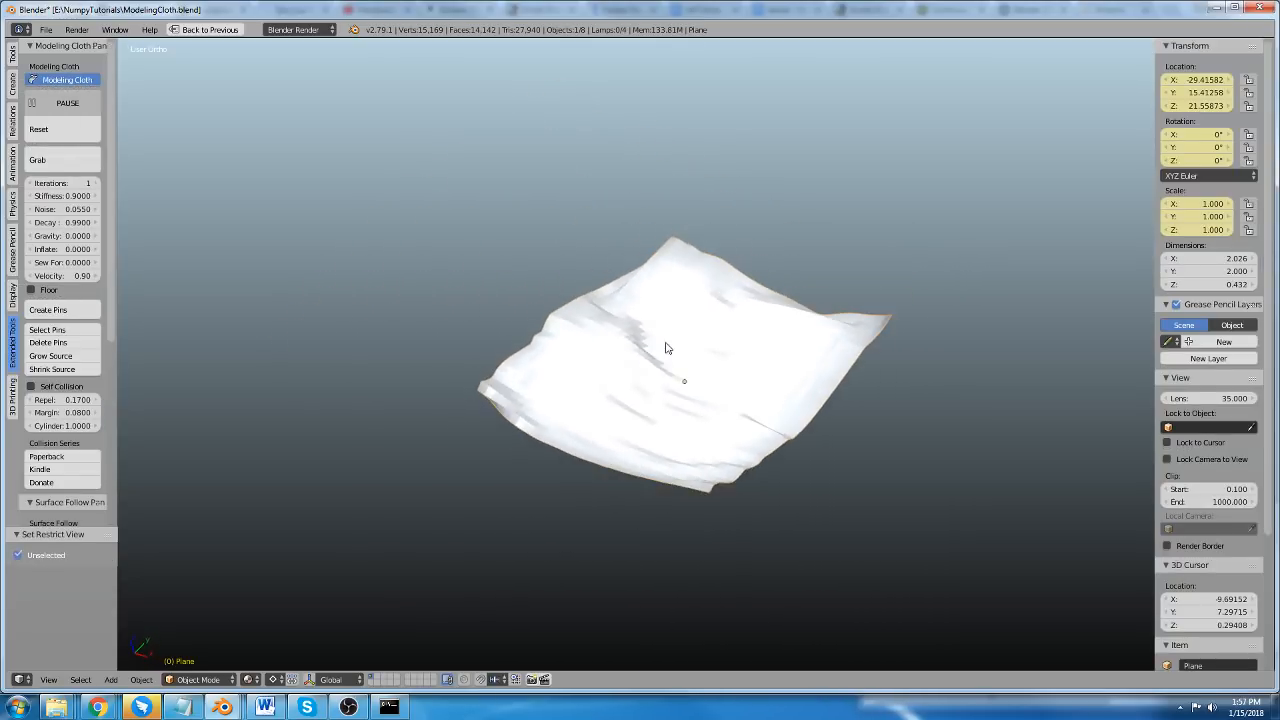
{"action": "right_click", "coordinate": [668, 348]}
{"action": "scroll", "coordinate": [50, 334], "scroll_direction": "down", "scroll_amount": 5}
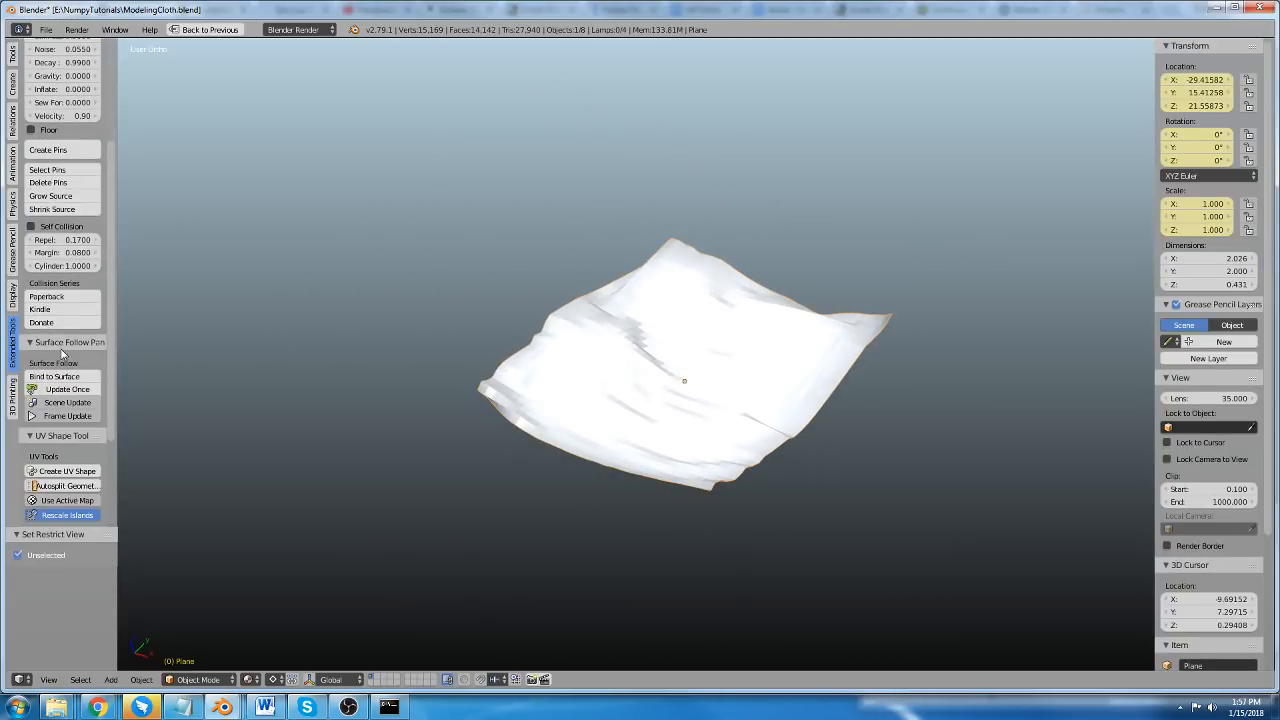
{"action": "left_click", "coordinate": [13, 54]}
{"action": "left_click", "coordinate": [44, 241]}
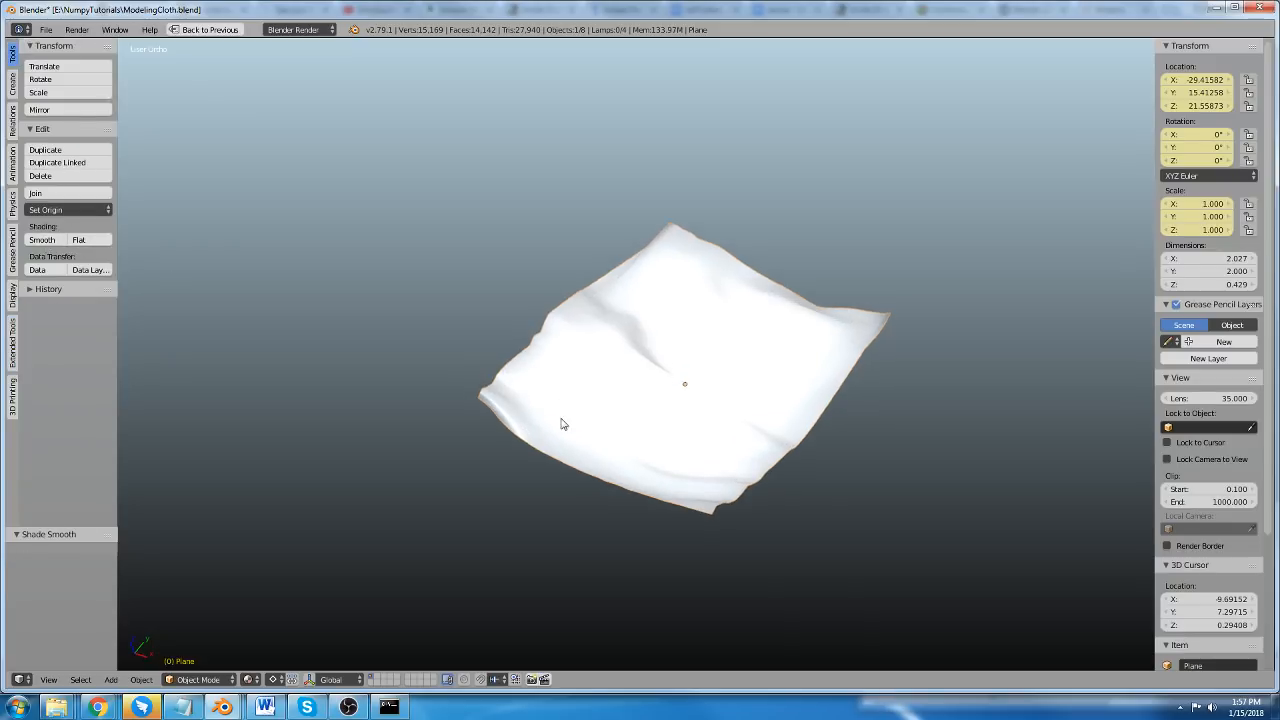
{"action": "scroll", "coordinate": [570, 412], "scroll_direction": "up", "scroll_amount": 2}
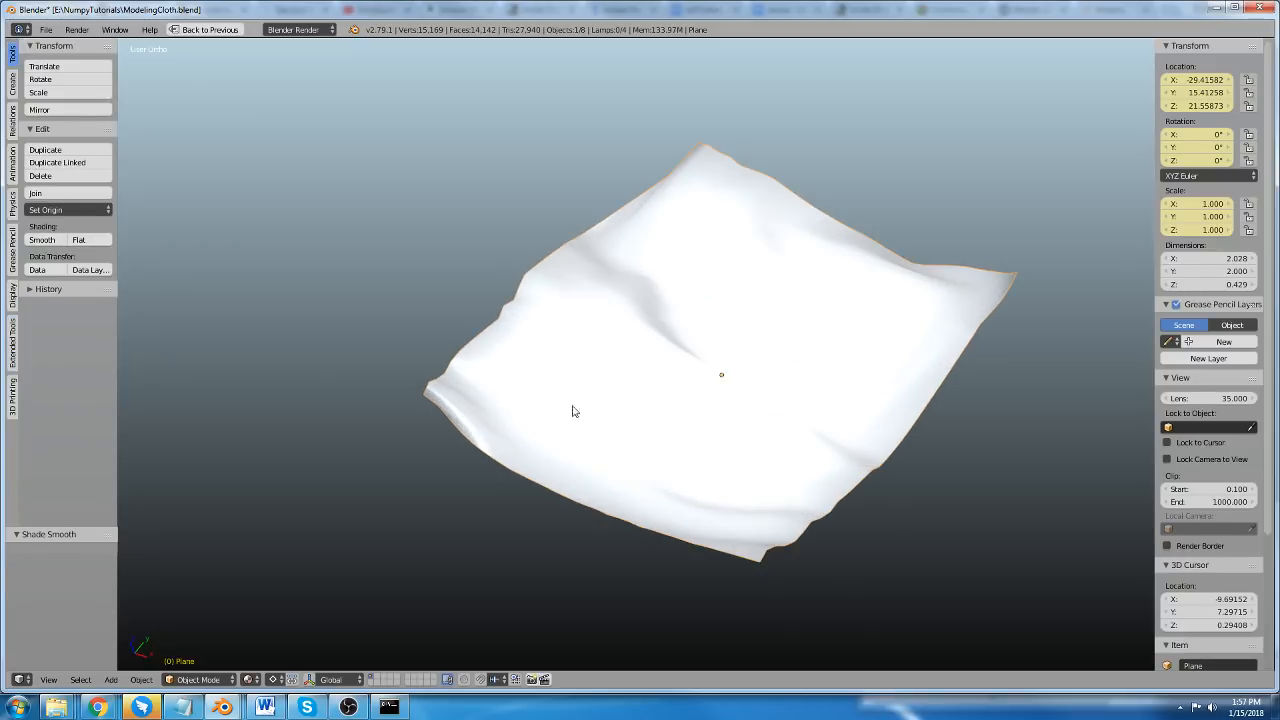
Set the cloth's Iterations to 4 and pull its corners outward with Grab to test the stiffer cloth.
{"action": "left_click", "coordinate": [13, 345]}
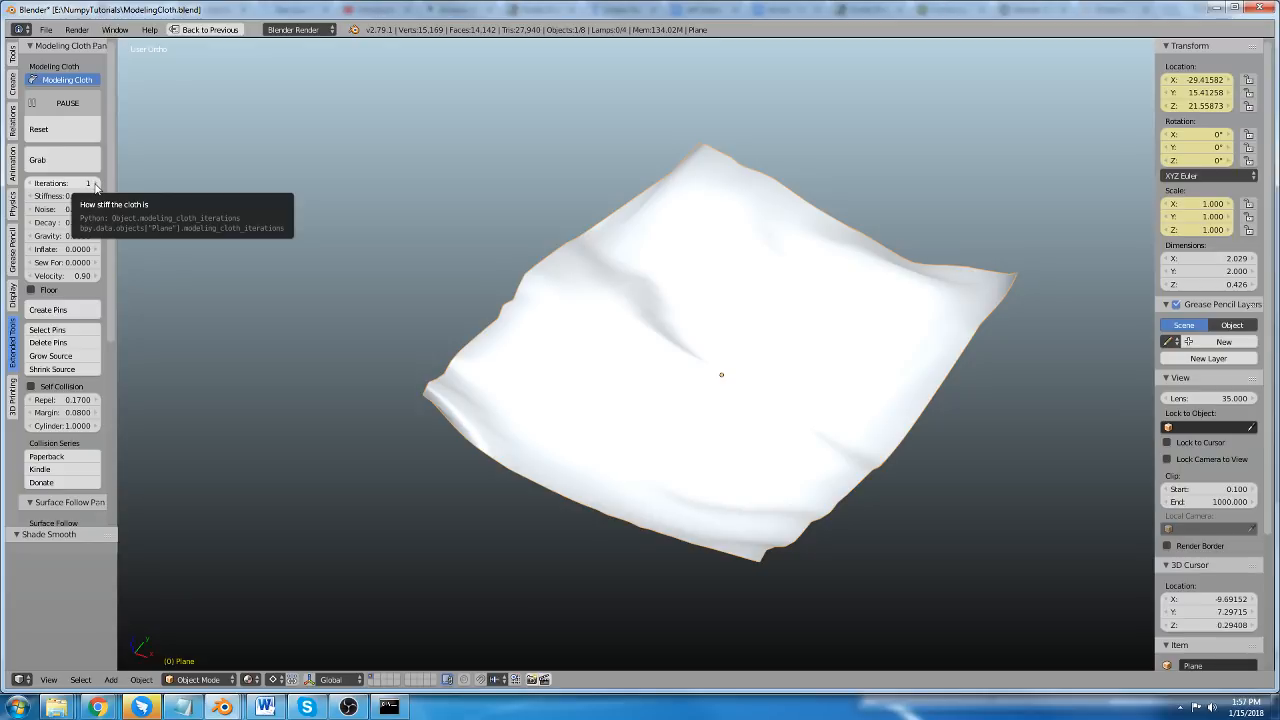
{"action": "left_click", "coordinate": [95, 185]}
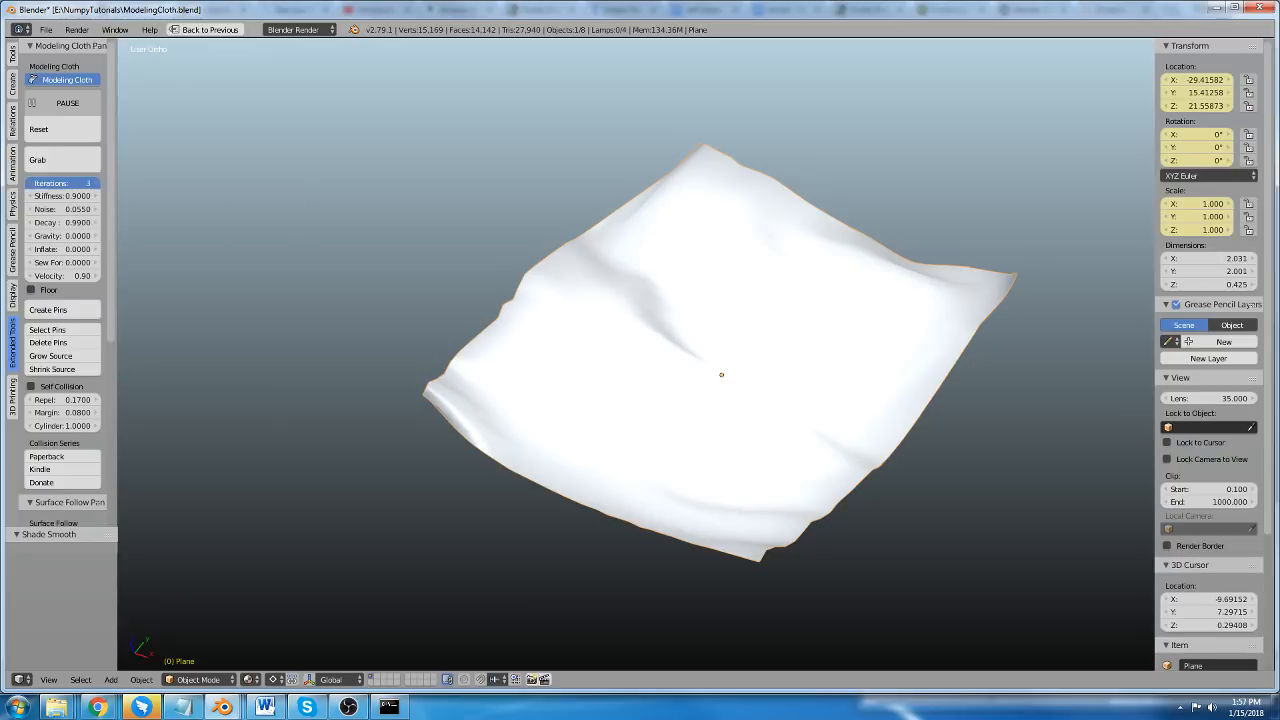
{"action": "scroll", "coordinate": [548, 400], "scroll_direction": "up", "scroll_amount": 1}
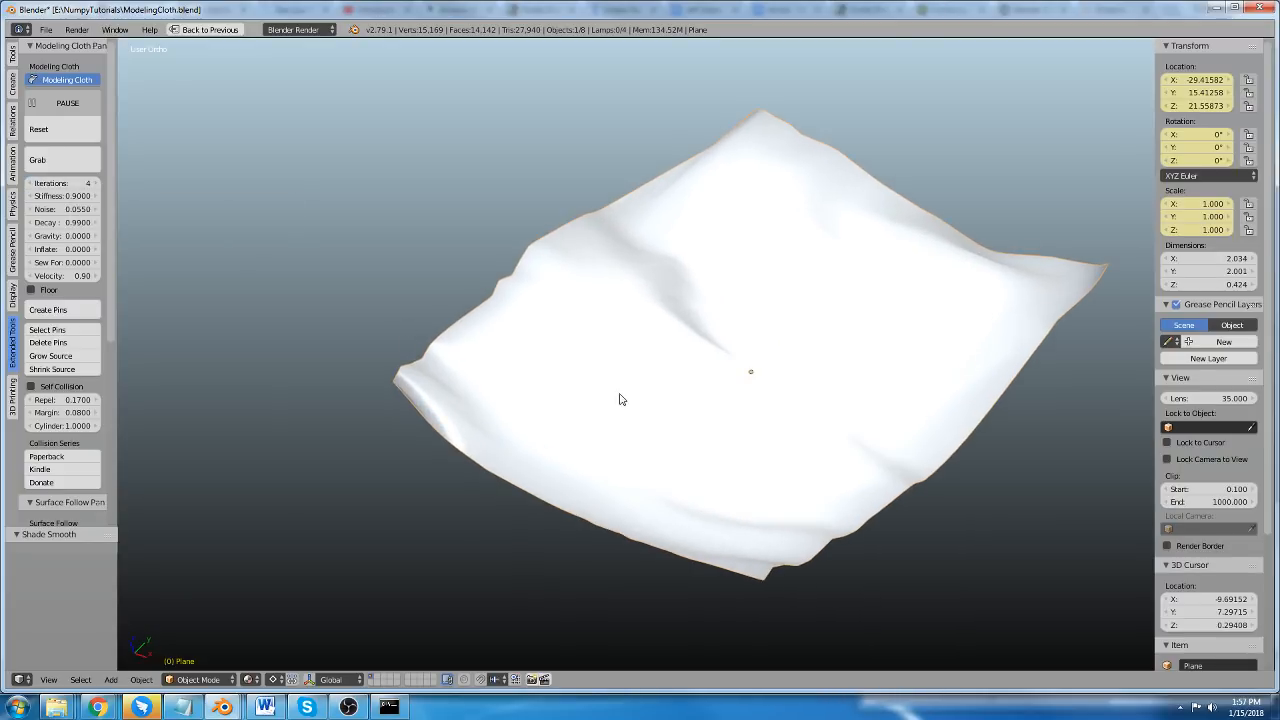
{"action": "left_click", "coordinate": [82, 168]}
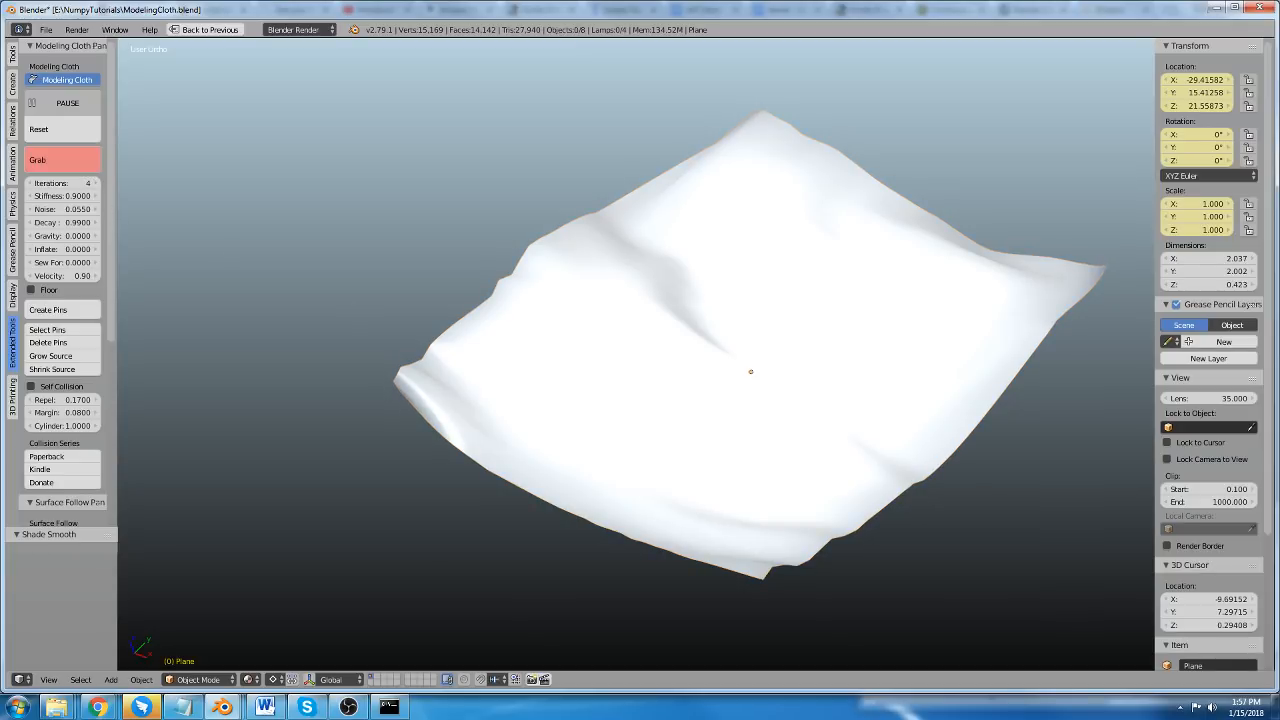
{"action": "left_click_drag", "start_coordinate": [402, 378], "coordinate": [165, 328]}
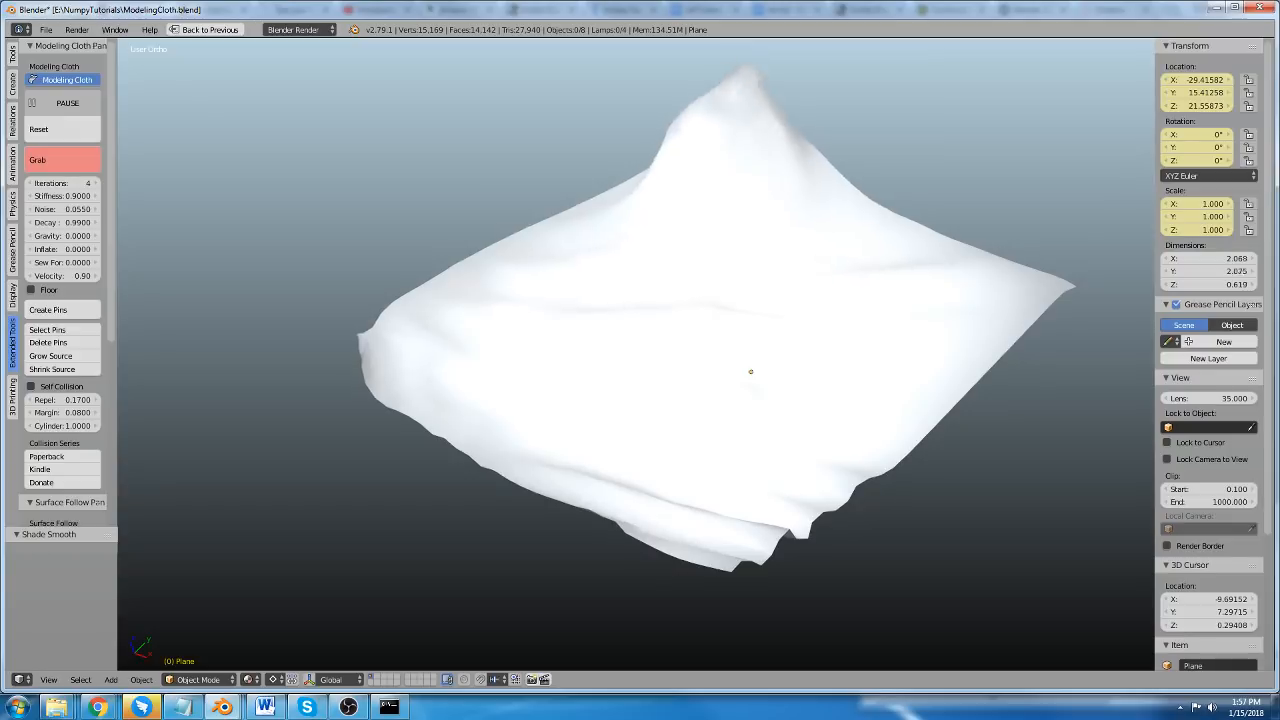
{"action": "key", "text": "Escape"}
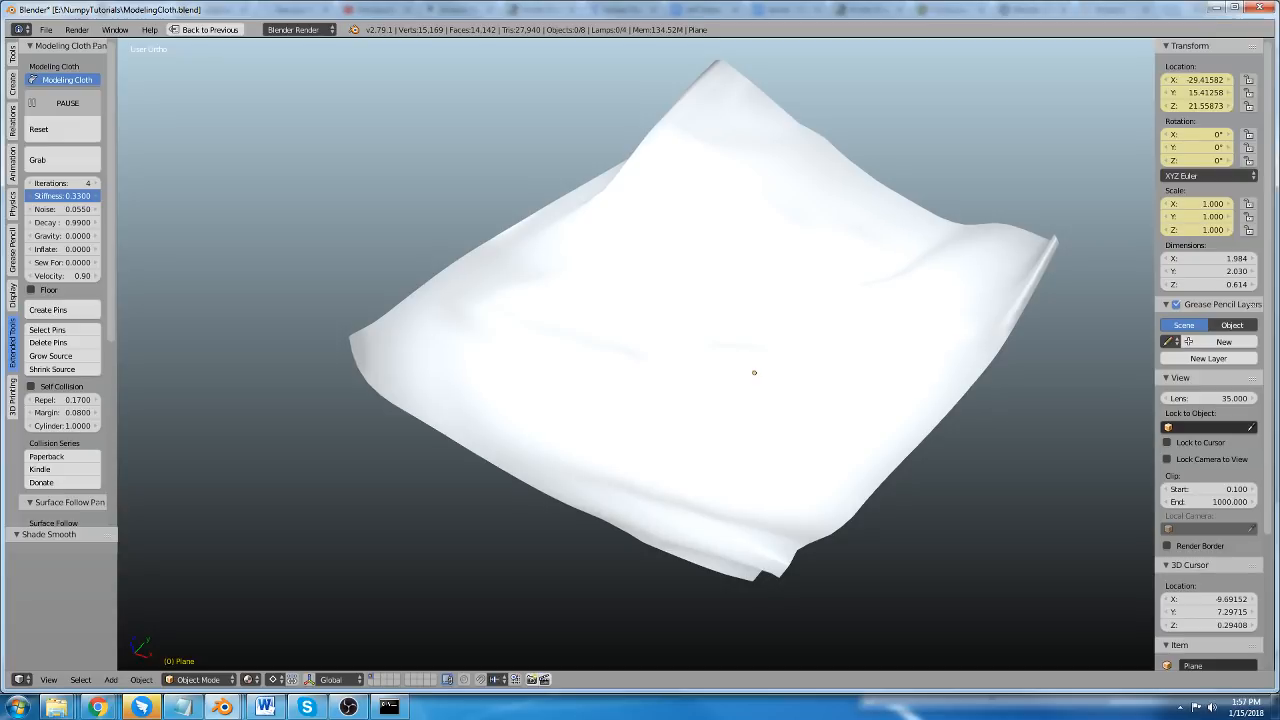
Set the cloth's Stiffness to 0.3300 and pull its side up and outward with Grab.
{"action": "mouse_move", "coordinate": [488, 282]}
{"action": "left_mouse_down"}
{"action": "mouse_move", "coordinate": [329, 124]}
{"action": "mouse_move", "coordinate": [178, 45]}
{"action": "left_mouse_up"}
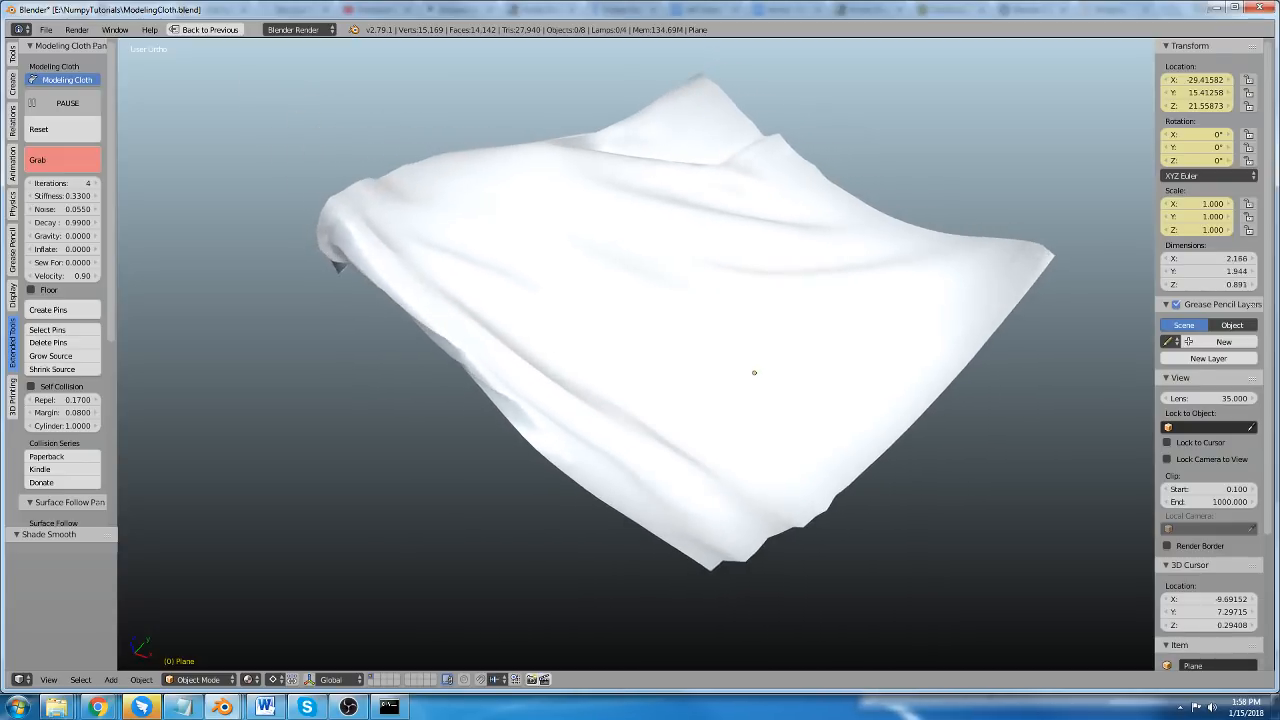
{"action": "key", "text": "Escape"}
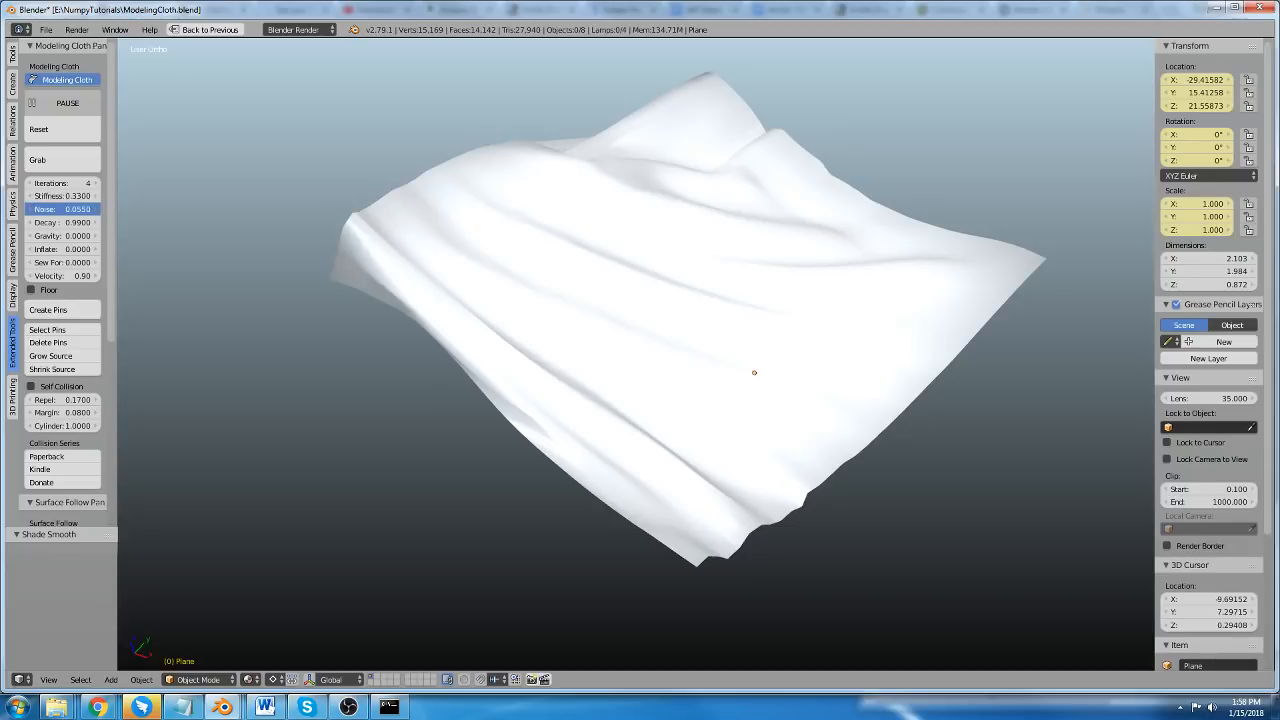
Try a Noise of 0.1800 and a Decay of 1.0000 on the running cloth.
{"action": "mouse_move", "coordinate": [65, 209]}
{"action": "left_mouse_down"}
{"action": "mouse_move", "coordinate": [90, 209]}
{"action": "mouse_move", "coordinate": [58, 209]}
{"action": "left_mouse_up"}
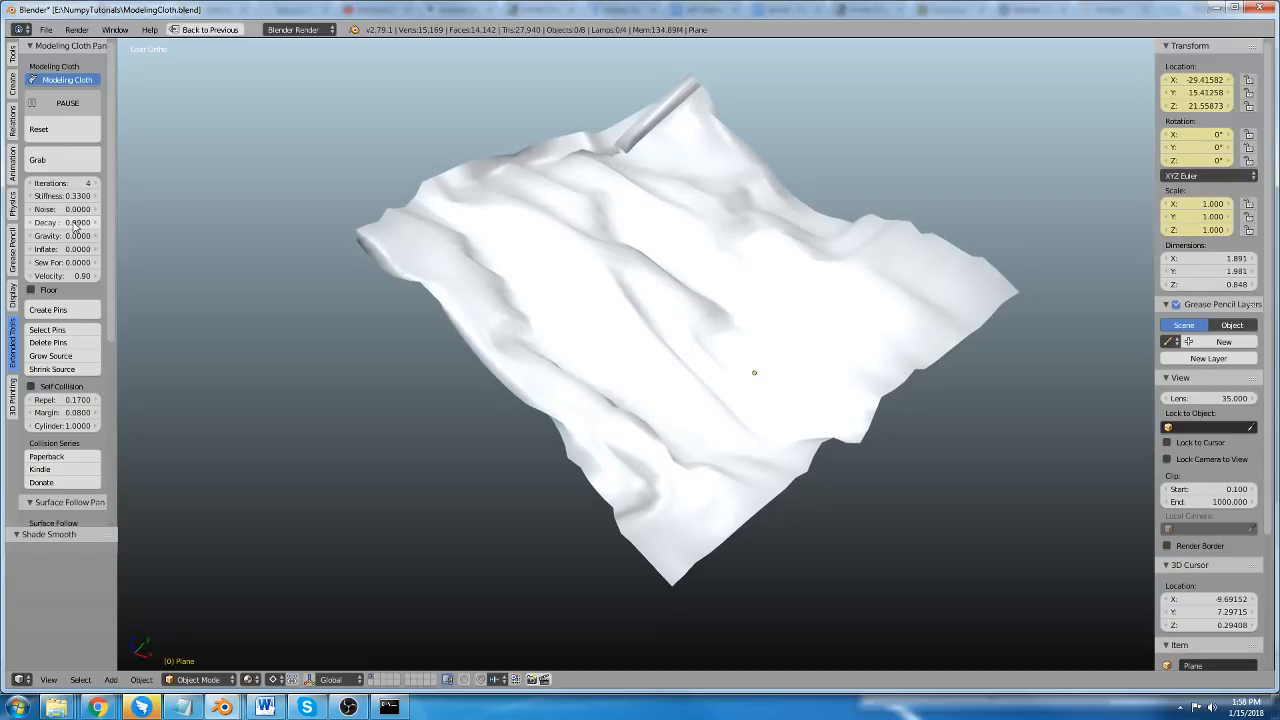
{"action": "mouse_move", "coordinate": [74, 224]}
{"action": "left_mouse_down"}
{"action": "mouse_move", "coordinate": [68, 209]}
{"action": "mouse_move", "coordinate": [81, 209]}
{"action": "left_mouse_up"}
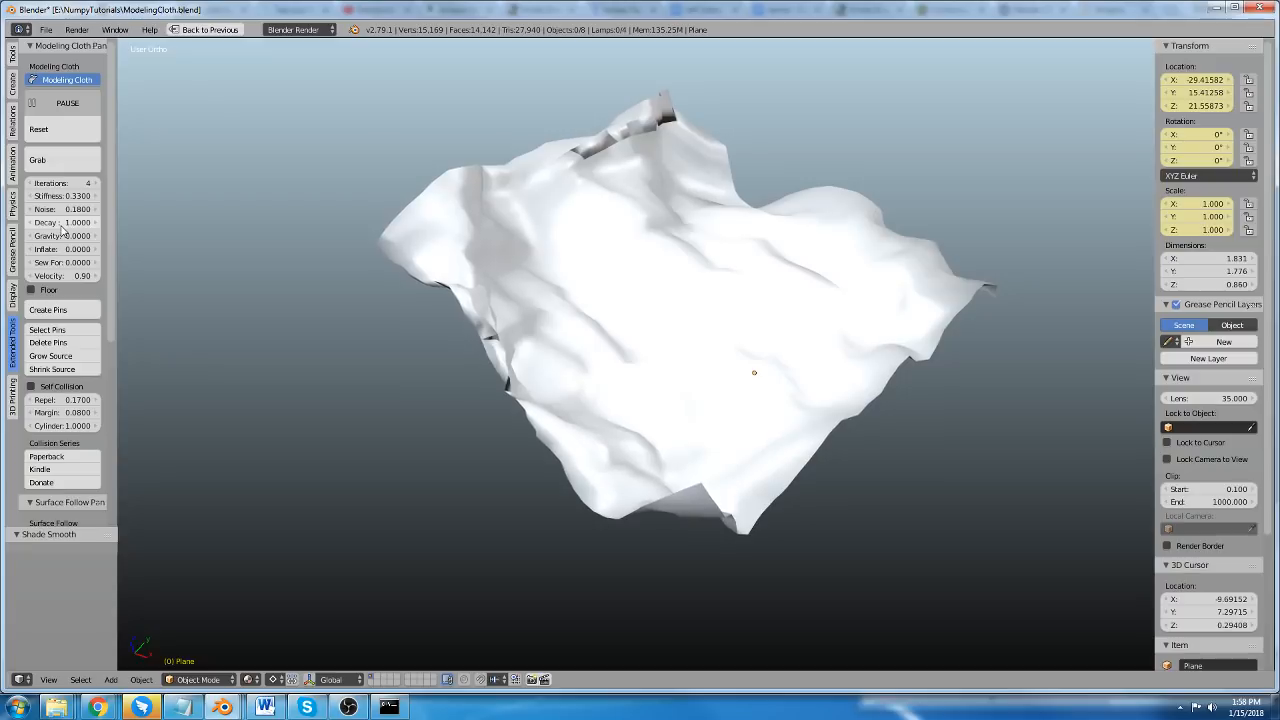
Set the cloth's Noise to 0.0000 and Decay to 0.6700, and pause the simulation.
{"action": "mouse_move", "coordinate": [62, 222]}
{"action": "left_mouse_down"}
{"action": "mouse_move", "coordinate": [51, 222]}
{"action": "mouse_move", "coordinate": [72, 209]}
{"action": "mouse_move", "coordinate": [60, 209]}
{"action": "mouse_move", "coordinate": [79, 238]}
{"action": "left_mouse_up"}
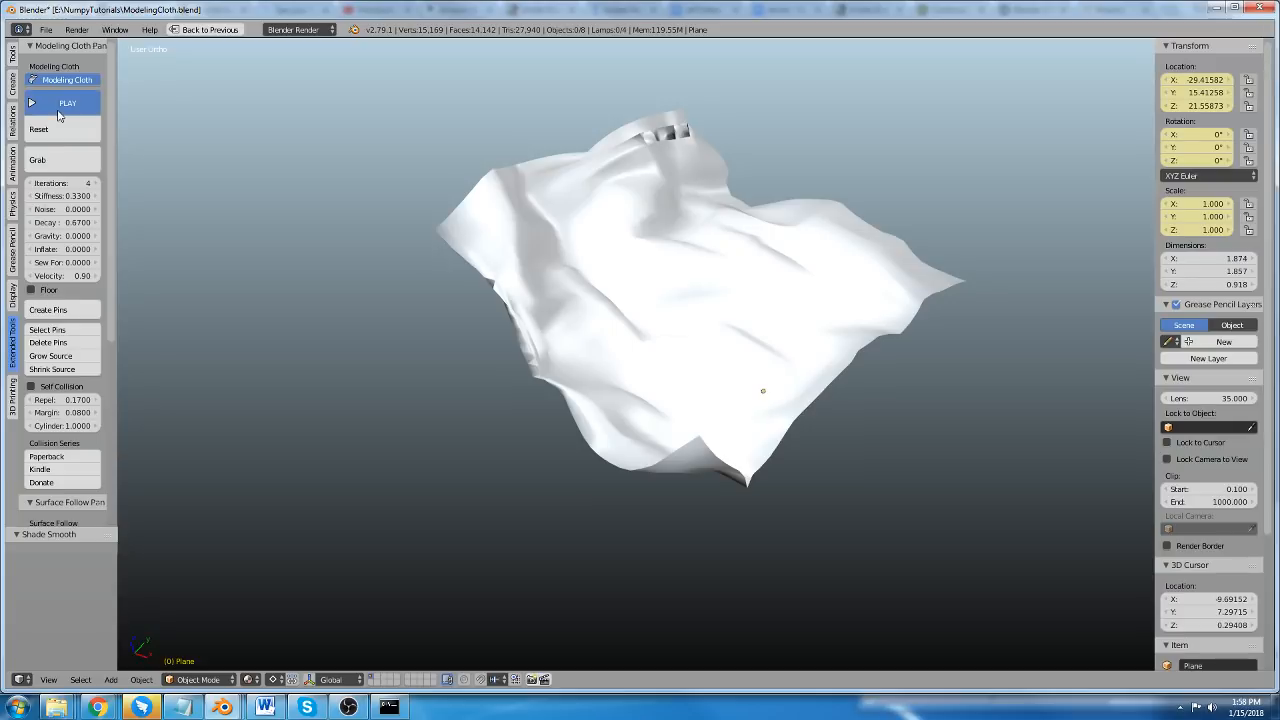
Add a cube mesh at the 3D cursor and frame it in the view.
{"action": "key", "text": "shift+a"}
{"action": "mouse_move", "coordinate": [445, 342]}
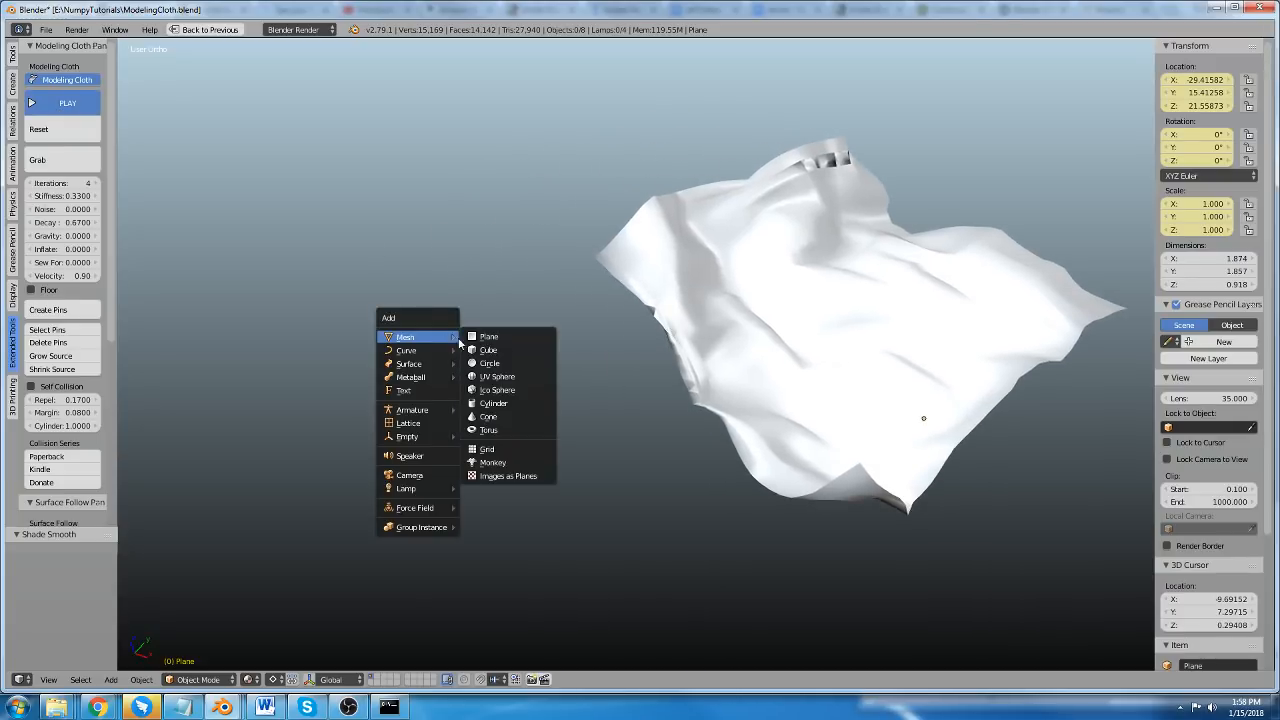
{"action": "left_click", "coordinate": [490, 350]}
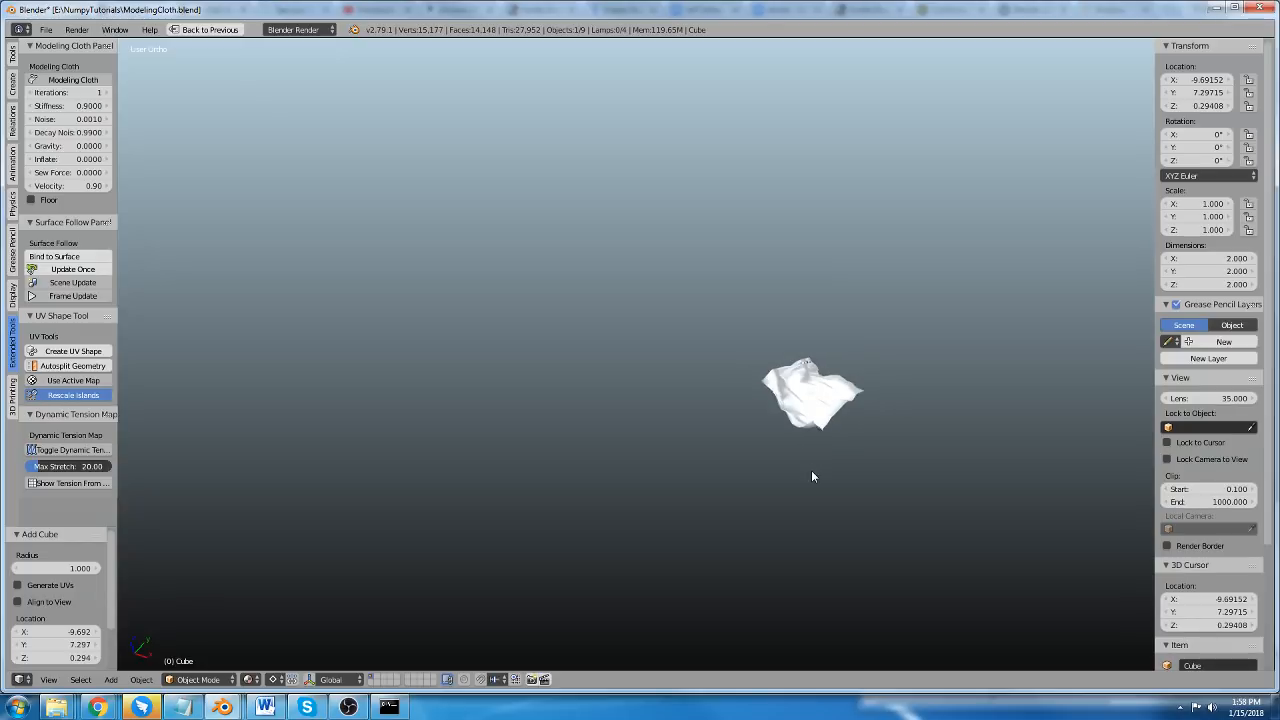
{"action": "key", "text": "KP_Decimal"}
{"action": "scroll", "coordinate": [666, 363], "scroll_direction": "down", "scroll_amount": 3}
Subdivide the cube's mesh three times and return to Object Mode.
{"action": "key", "text": "Tab"}
{"action": "key", "text": "w"}
{"action": "left_click", "coordinate": [655, 348]}
{"action": "middle_click_drag", "start_coordinate": [620, 361], "coordinate": [701, 351]}
{"action": "key", "text": "shift+r"}
{"action": "key", "text": "shift+r"}
{"action": "key", "text": "Tab"}
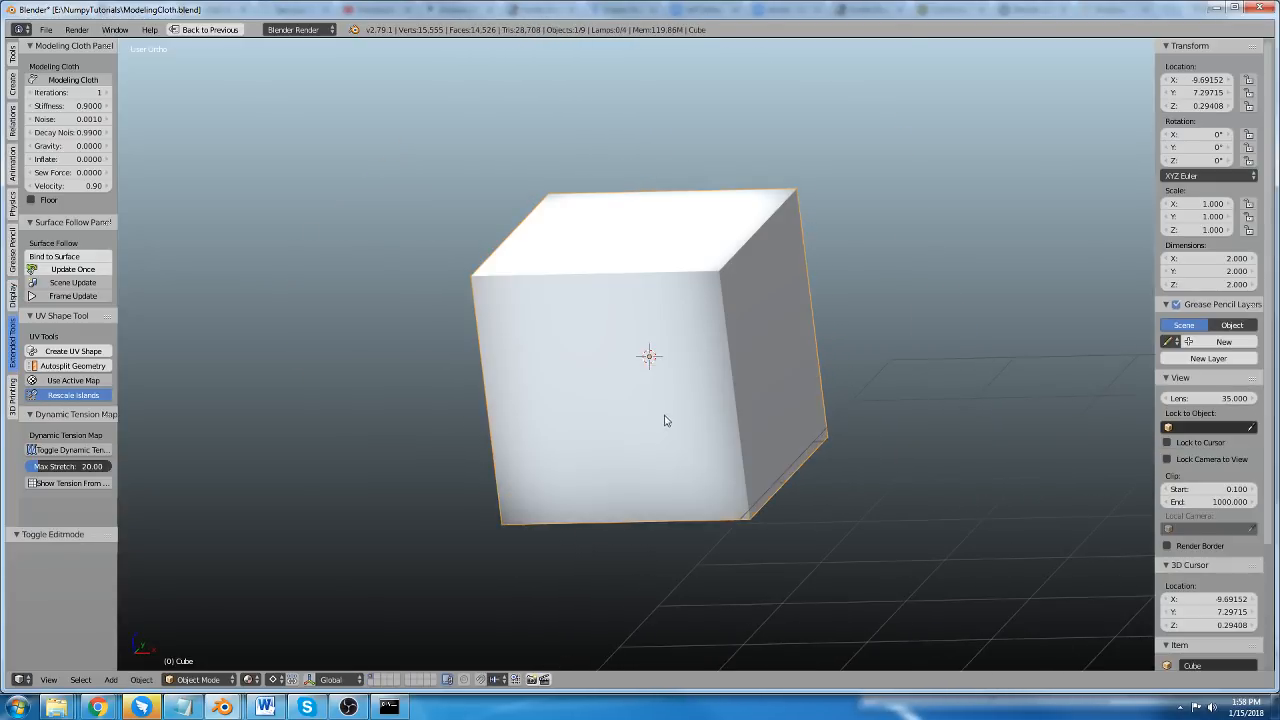
Enable Modeling Cloth on the cube and set its Inflate to 0.0210.
{"action": "middle_click_drag", "start_coordinate": [665, 420], "coordinate": [843, 375]}
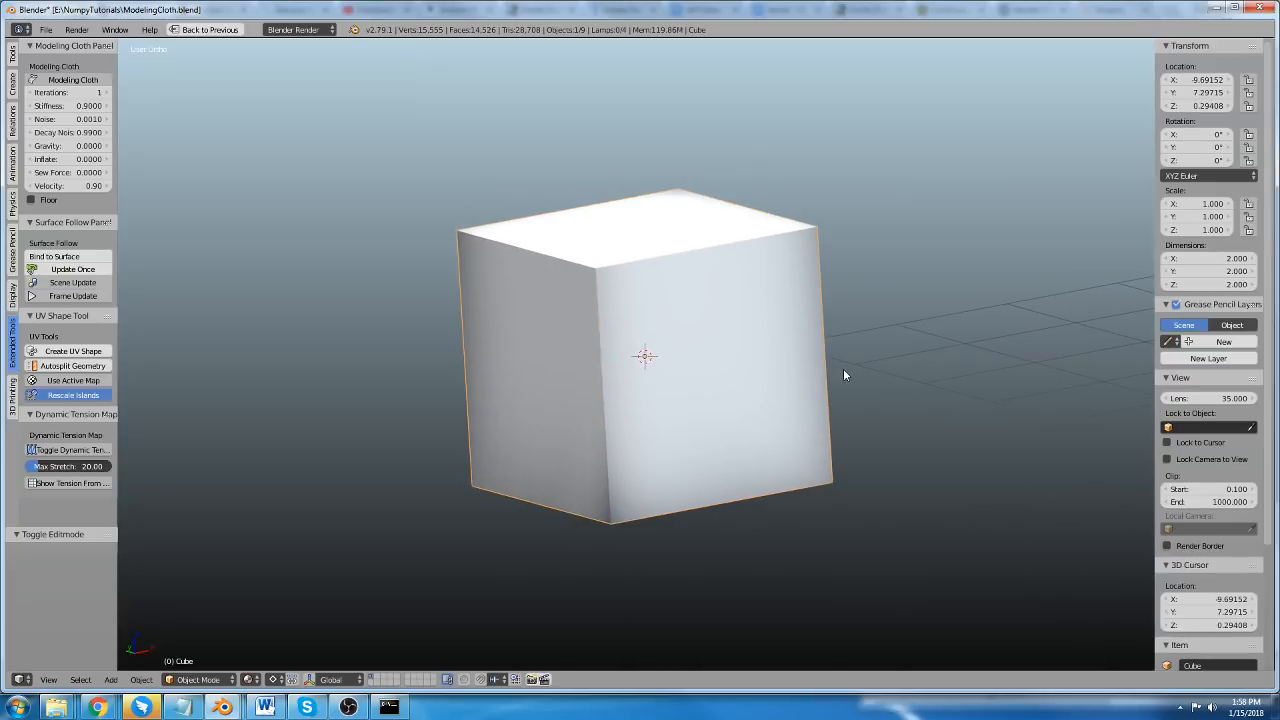
{"action": "left_click", "coordinate": [57, 80]}
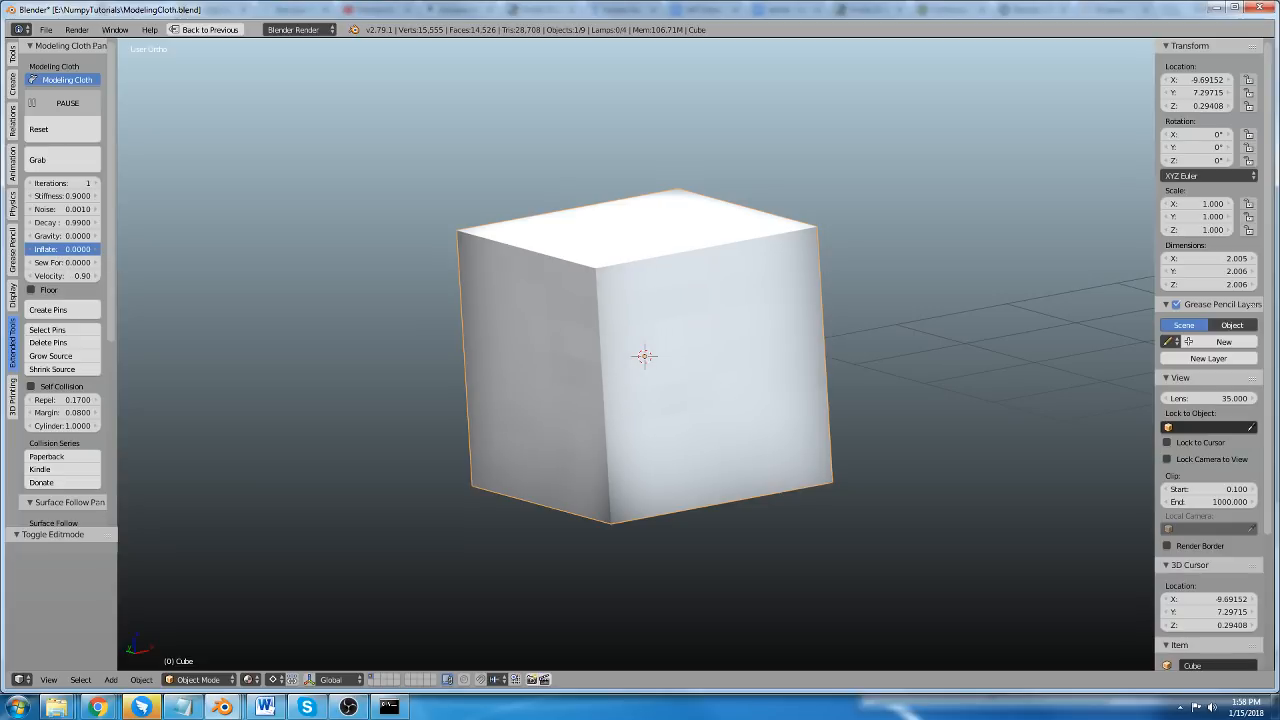
{"action": "left_click_drag", "start_coordinate": [64, 249], "coordinate": [124, 249]}
{"action": "middle_click_drag", "start_coordinate": [657, 353], "coordinate": [687, 347]}
Rip the cube apart along the vertical edge loop around its middle, let the halves separate, and pause the simulation.
{"action": "key", "text": "Tab"}
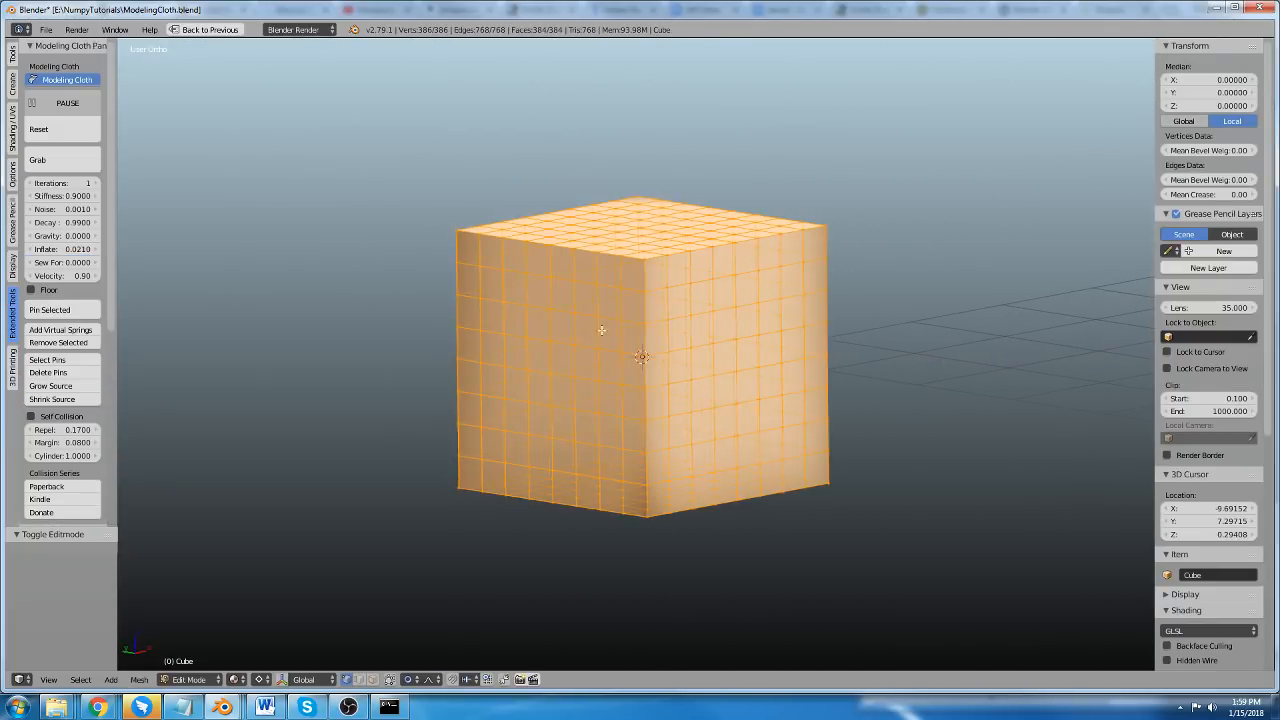
{"action": "mouse_move", "coordinate": [600, 249]}
{"action": "middle_mouse_down"}
{"action": "mouse_move", "coordinate": [623, 223]}
{"action": "mouse_move", "coordinate": [586, 229]}
{"action": "middle_mouse_up"}
{"action": "right_click", "coordinate": [585, 316], "text": "alt"}
{"action": "scroll", "coordinate": [586, 316], "scroll_direction": "down", "scroll_amount": 2}
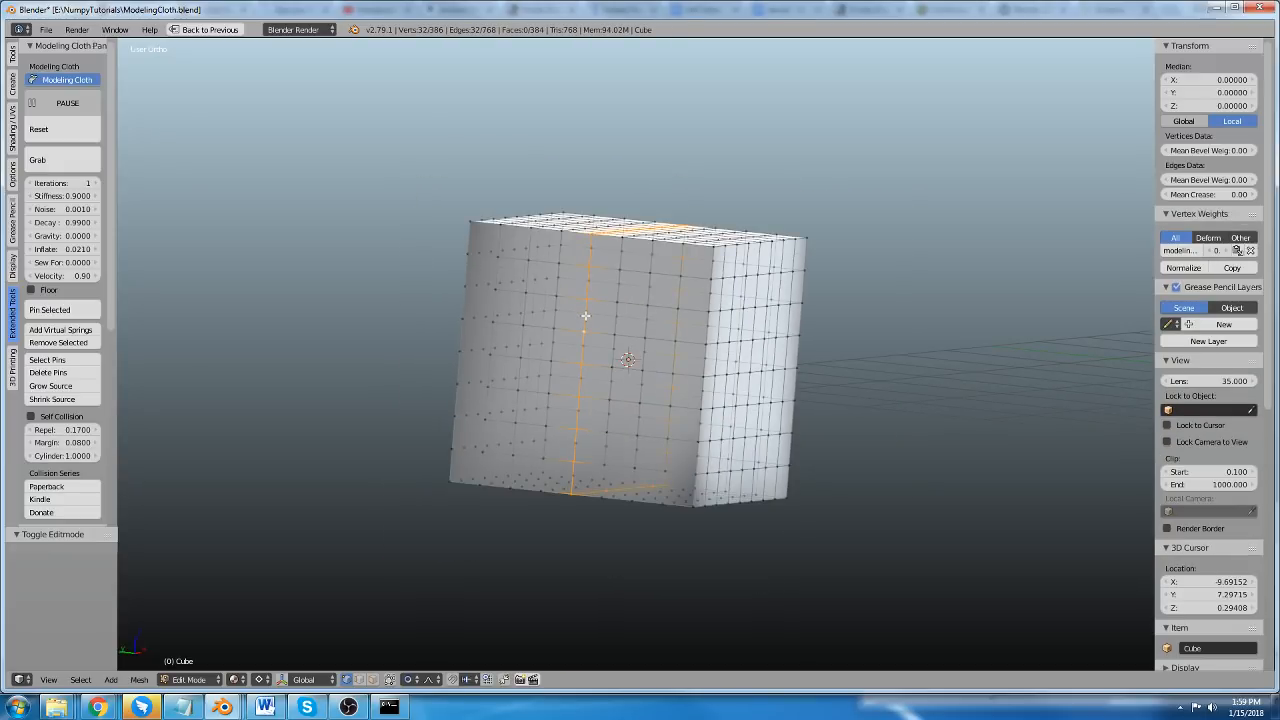
{"action": "key", "text": "v"}
{"action": "right_click", "coordinate": [540, 294]}
{"action": "key", "text": "Tab"}
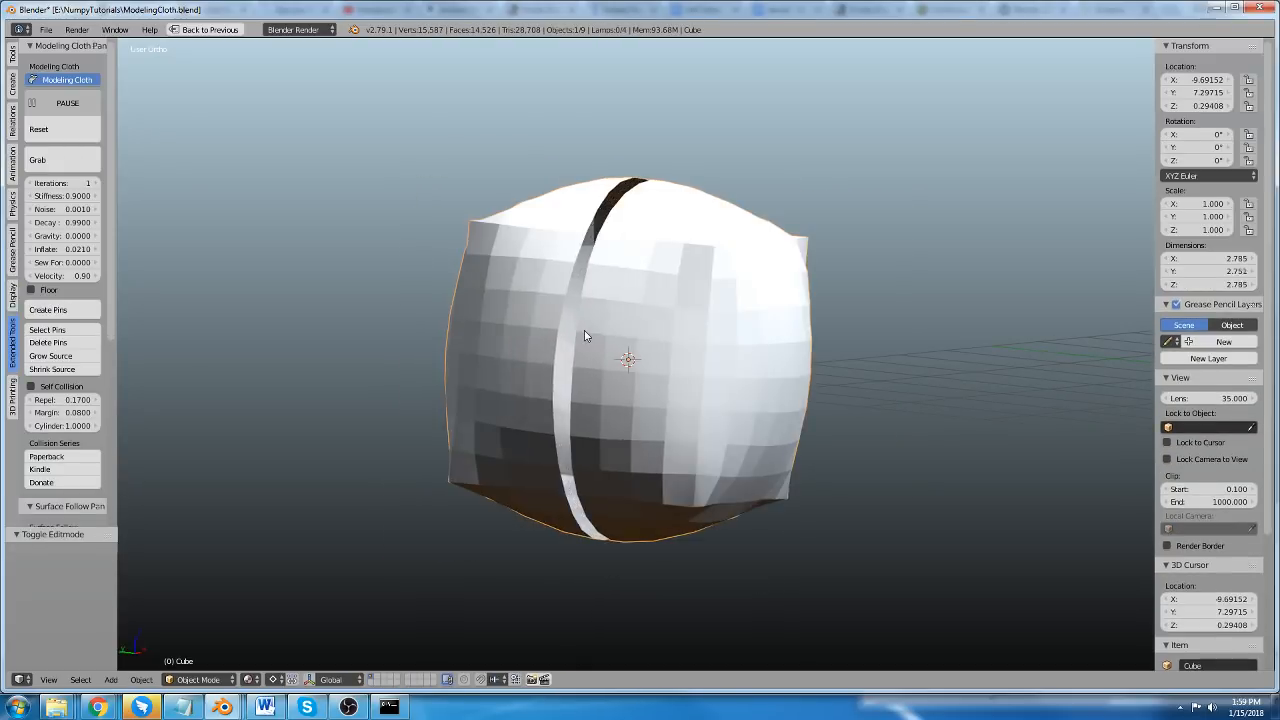
{"action": "middle_click_drag", "start_coordinate": [566, 390], "coordinate": [503, 394]}
{"action": "left_click", "coordinate": [66, 107]}
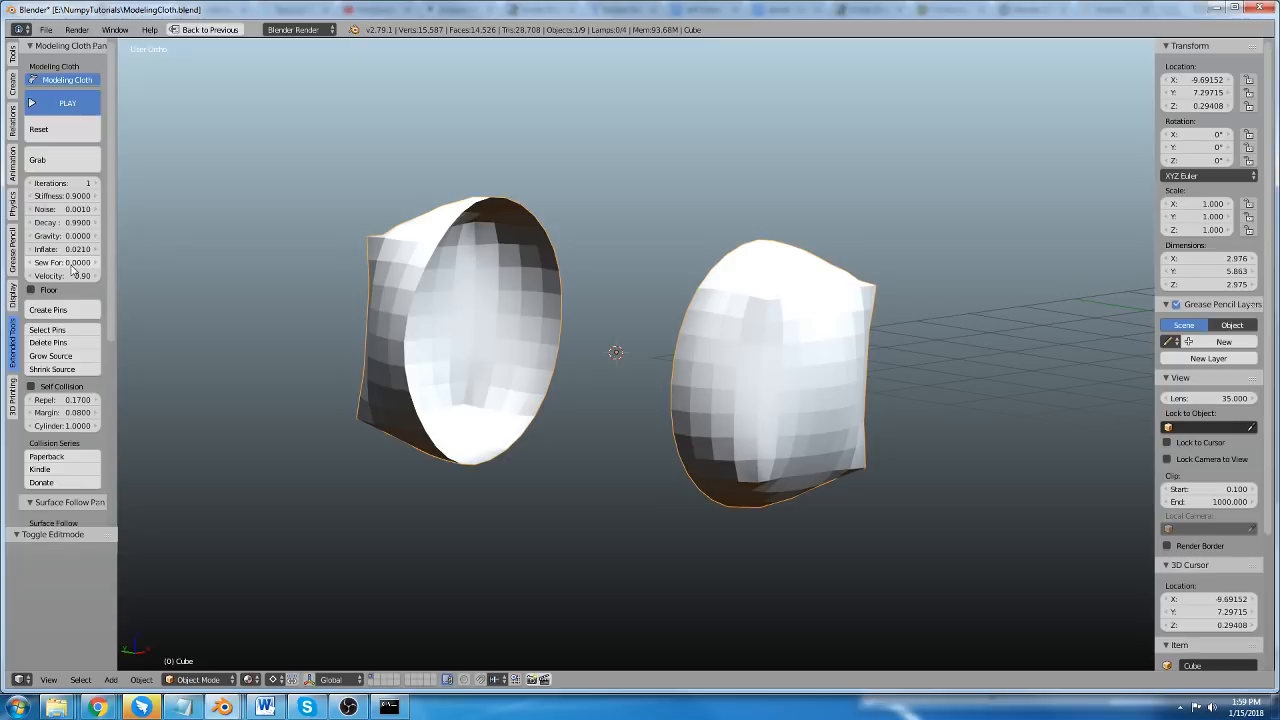
Select one linked half of the ripped cube mesh and turn off proportional editing.
{"action": "key", "text": "Tab"}
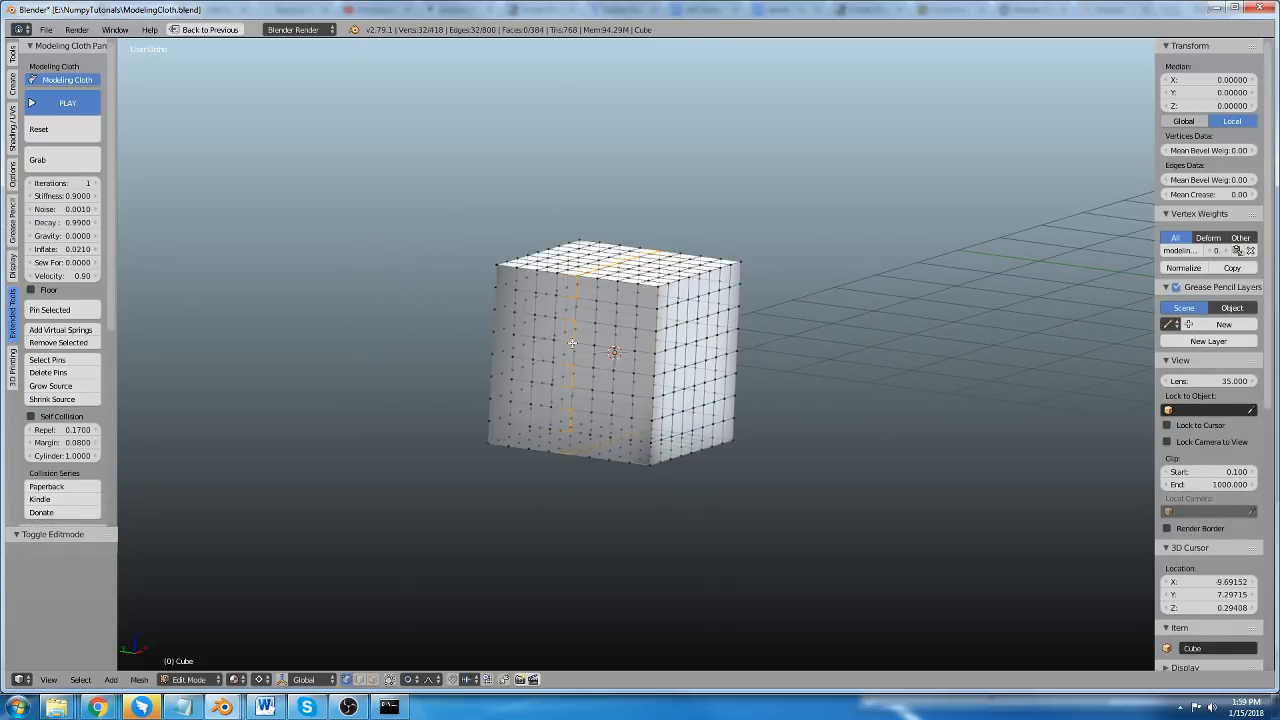
{"action": "key", "text": "a"}
{"action": "key", "text": "l"}
{"action": "middle_click_drag", "start_coordinate": [545, 316], "coordinate": [589, 383]}
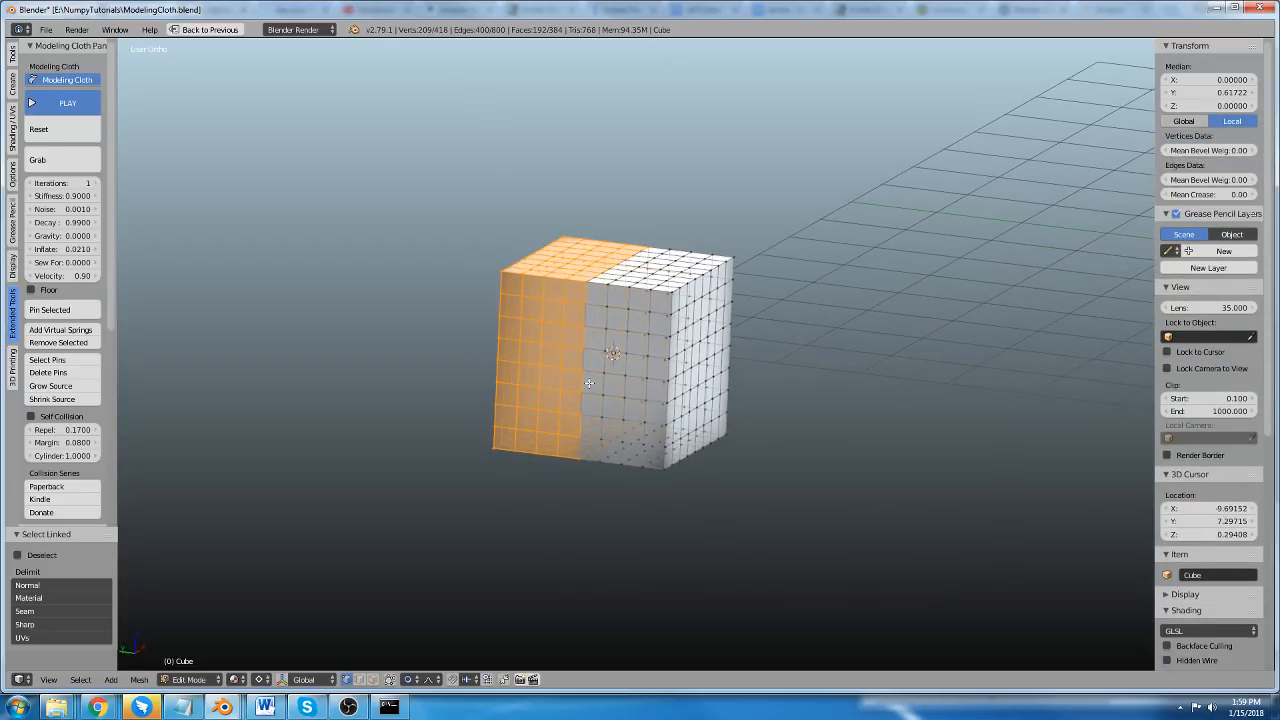
{"action": "key", "text": "g"}
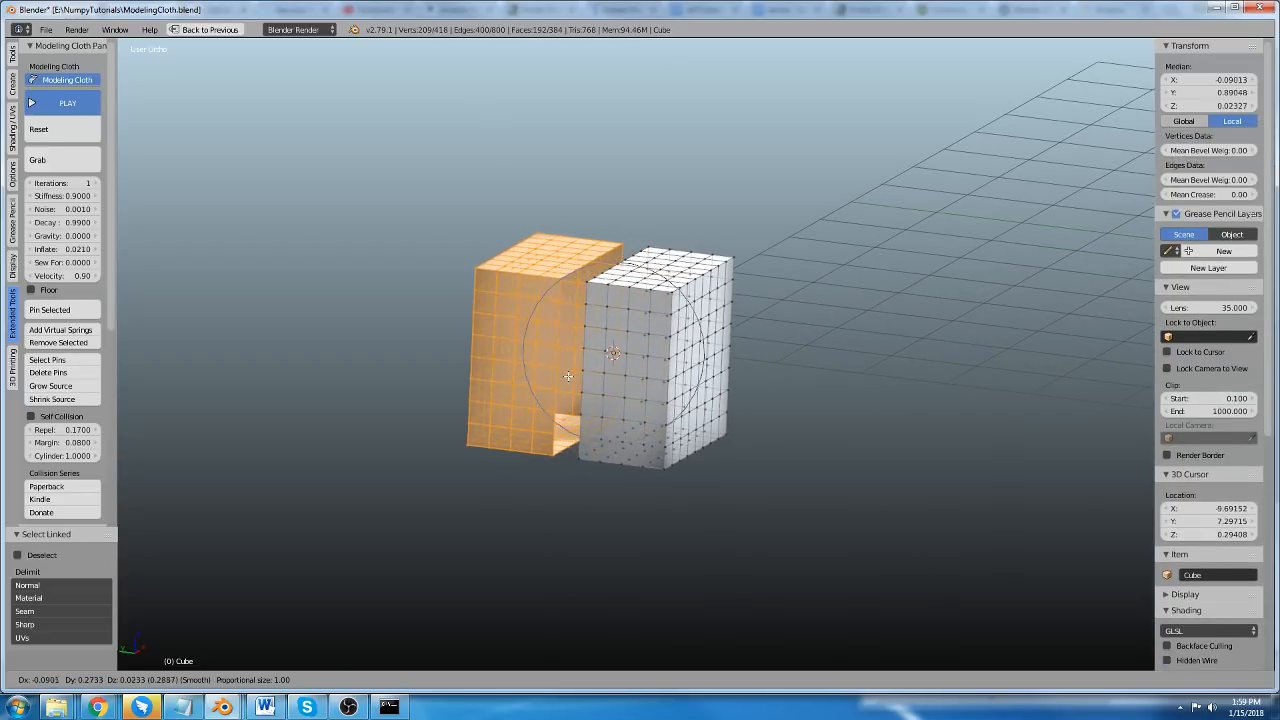
{"action": "right_click", "coordinate": [569, 374]}
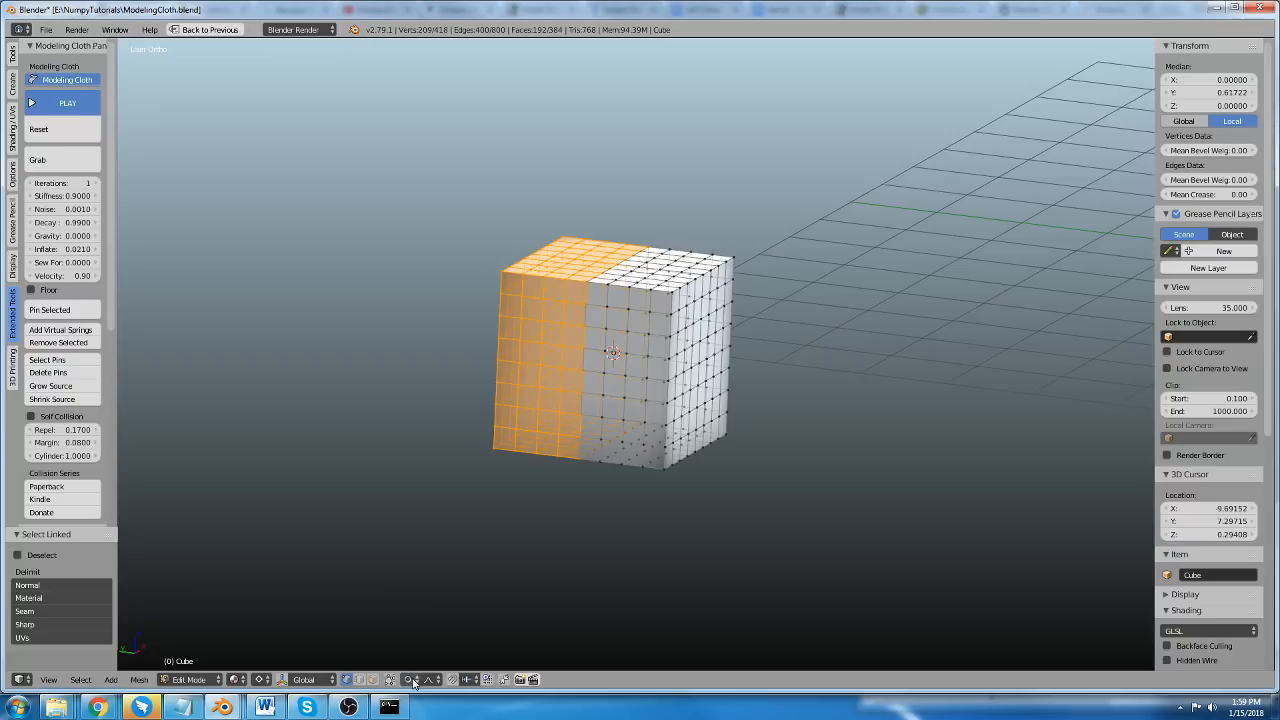
{"action": "left_click", "coordinate": [414, 680]}
{"action": "left_click", "coordinate": [443, 674]}
Move the selected half 1.766 along the Y axis, away from the other half.
{"action": "key", "text": "g"}
{"action": "key", "text": "x"}
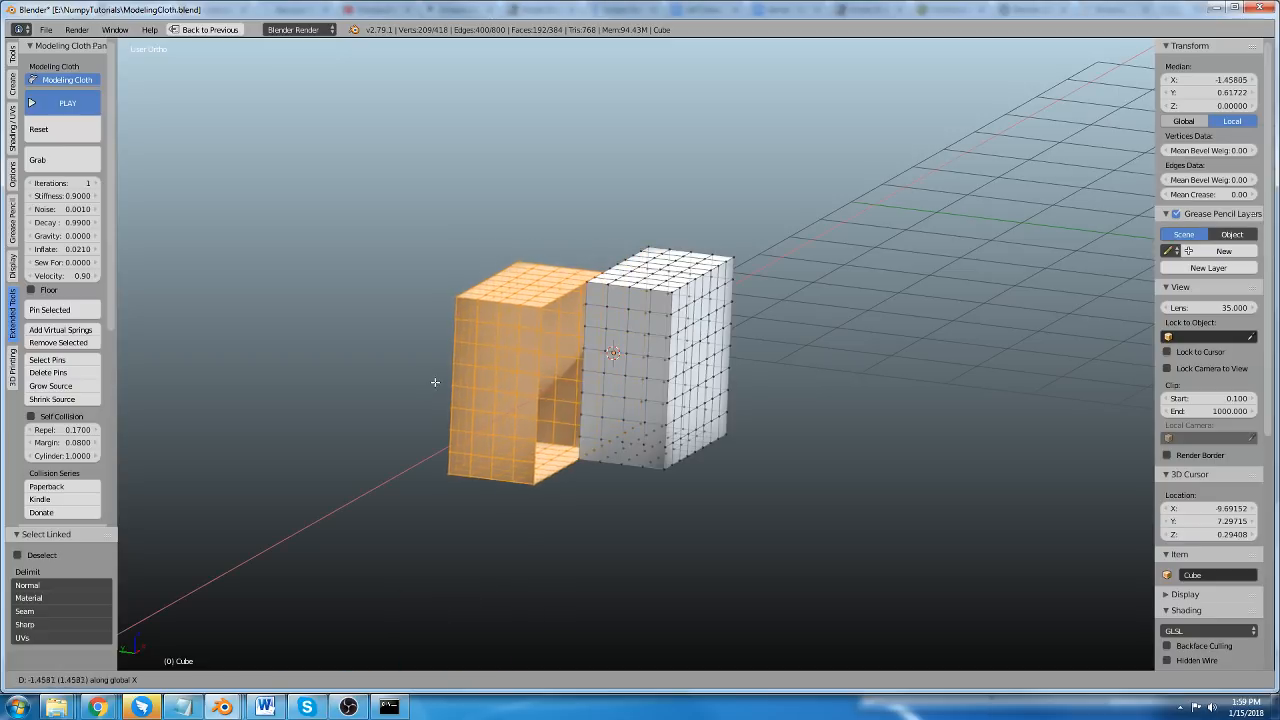
{"action": "key", "text": "y"}
{"action": "left_click", "coordinate": [343, 374]}
{"action": "middle_click_drag", "start_coordinate": [400, 302], "coordinate": [480, 305]}
{"action": "scroll", "coordinate": [480, 305], "scroll_direction": "up", "scroll_amount": 2}
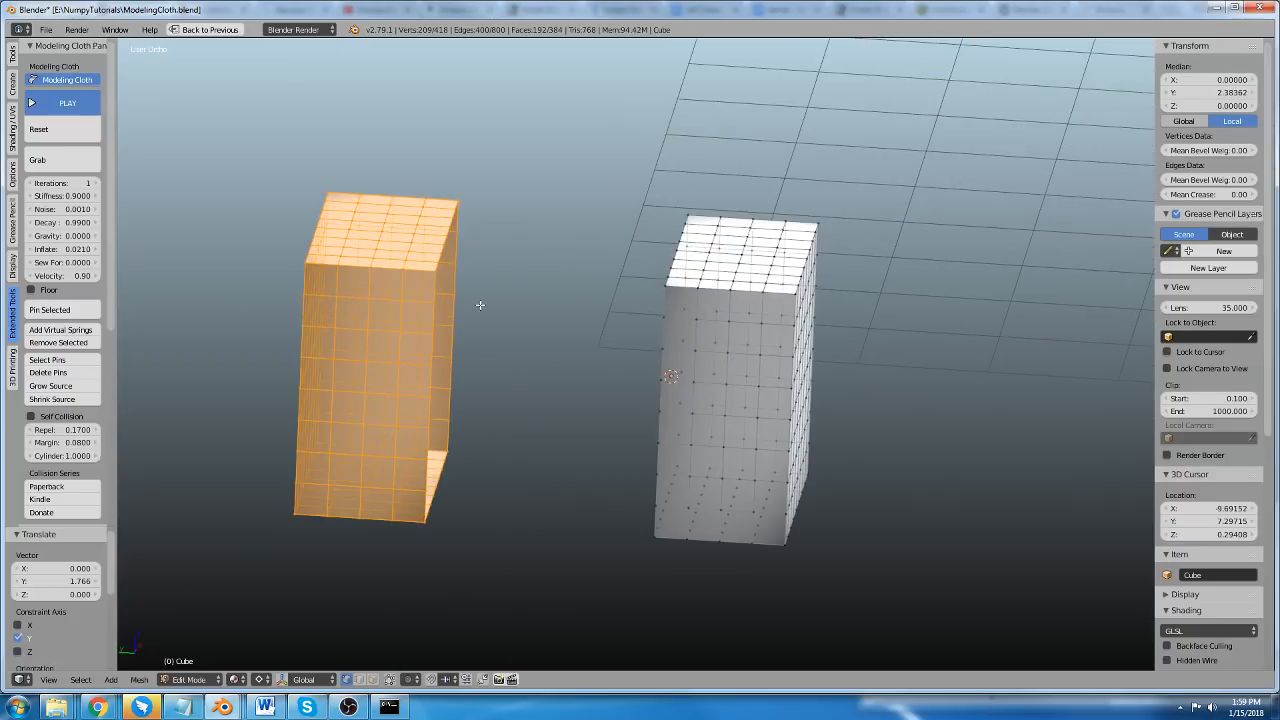
Bridge the open edge loops of the two halves and delete only the bridging faces, keeping the edges as sewing threads.
{"action": "right_click", "coordinate": [461, 282], "text": "alt"}
{"action": "right_click", "coordinate": [659, 345], "text": "alt+shift"}
{"action": "key", "text": "w"}
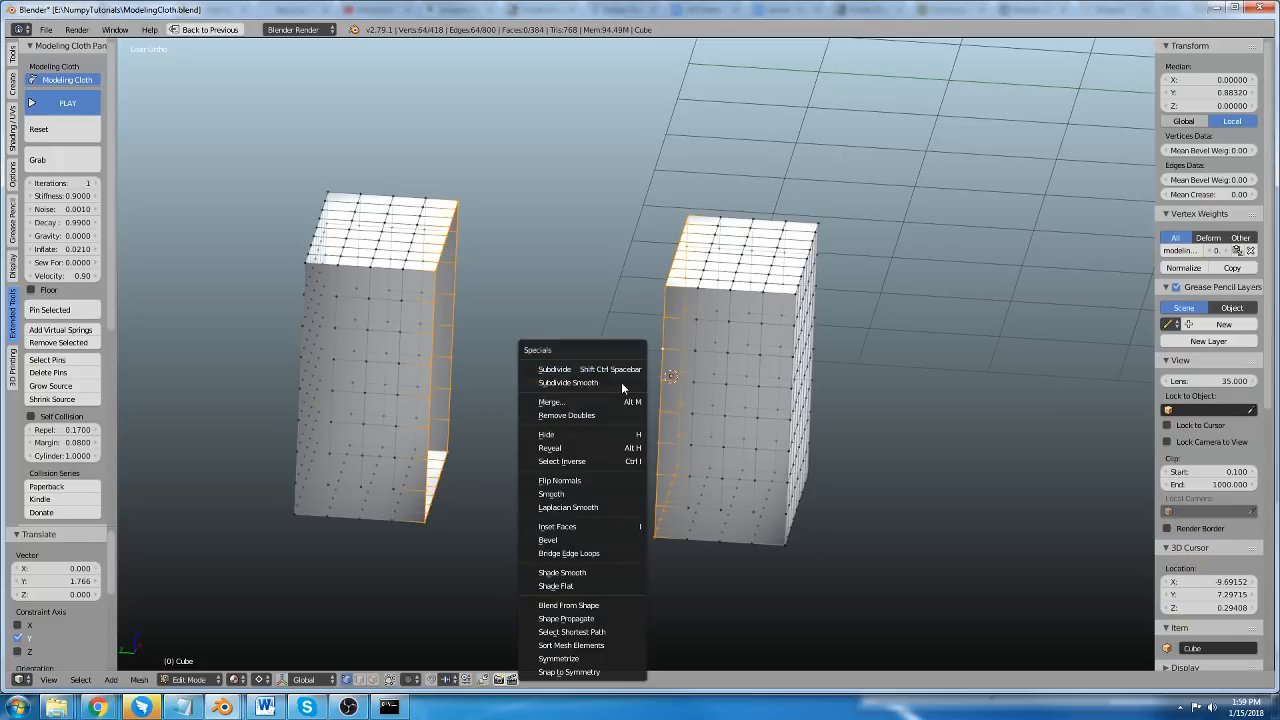
{"action": "left_click", "coordinate": [597, 552]}
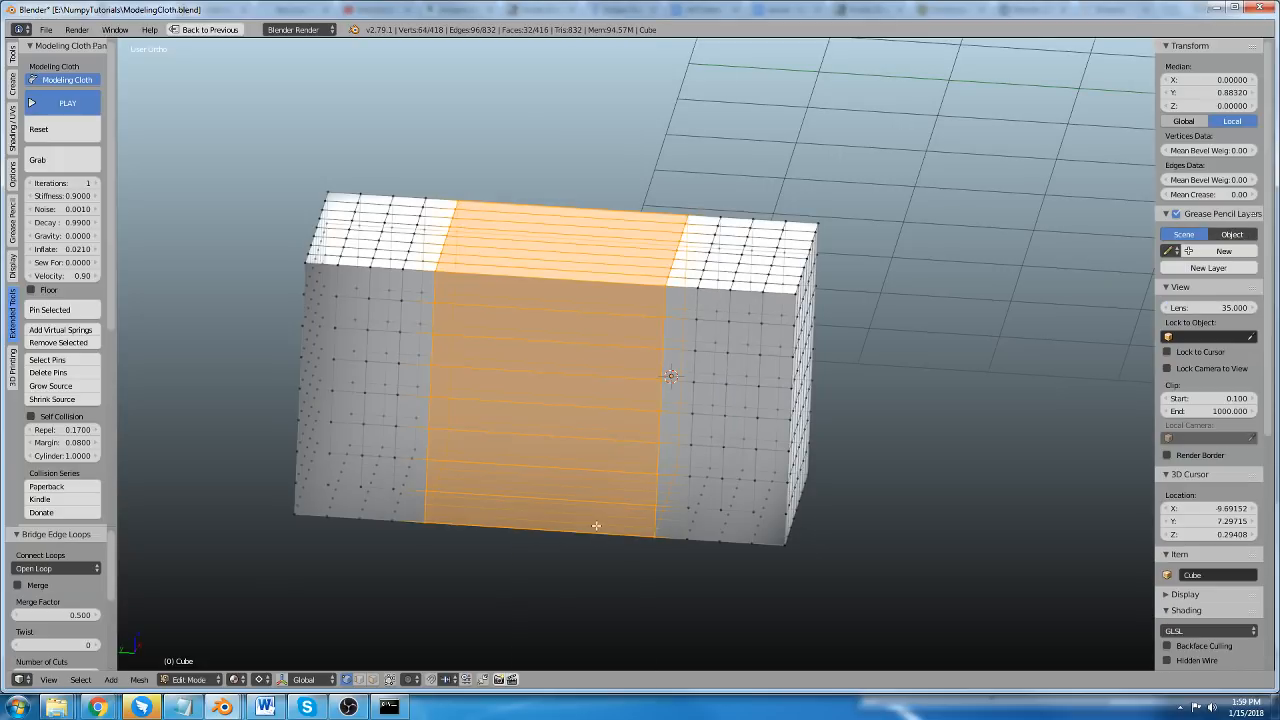
{"action": "key", "text": "x"}
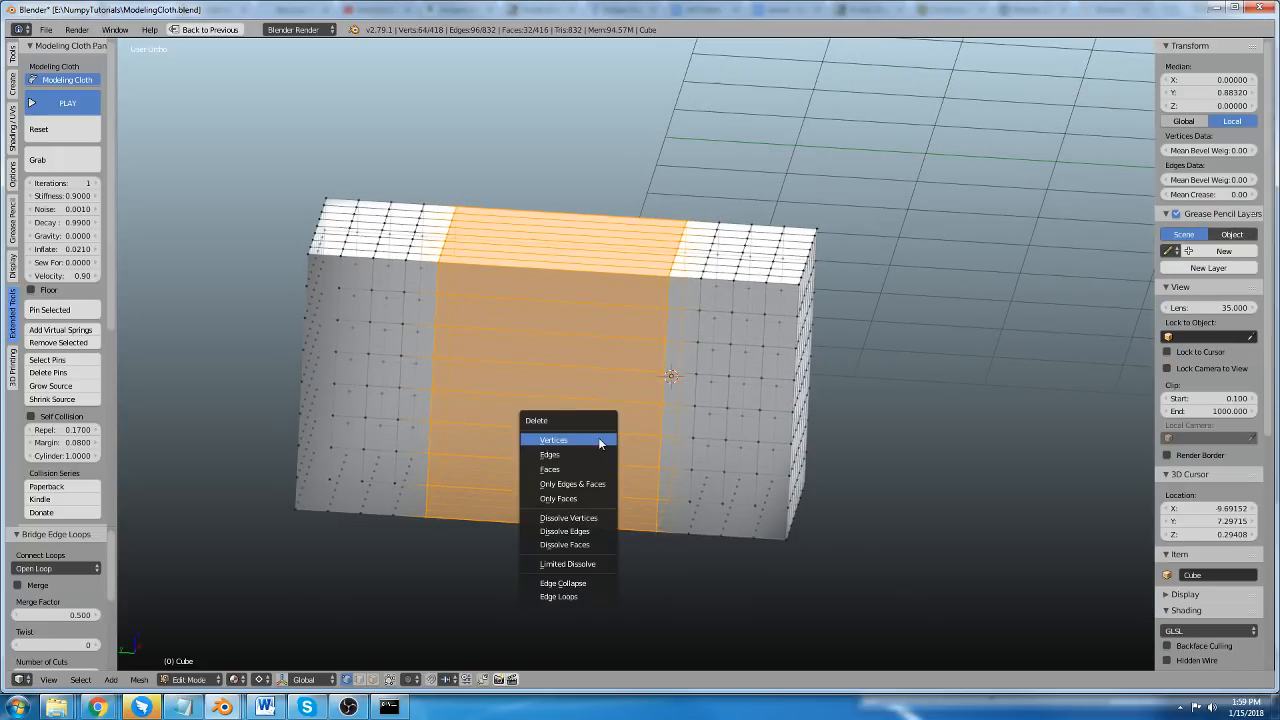
{"action": "left_click", "coordinate": [595, 499]}
{"action": "key", "text": "Tab"}
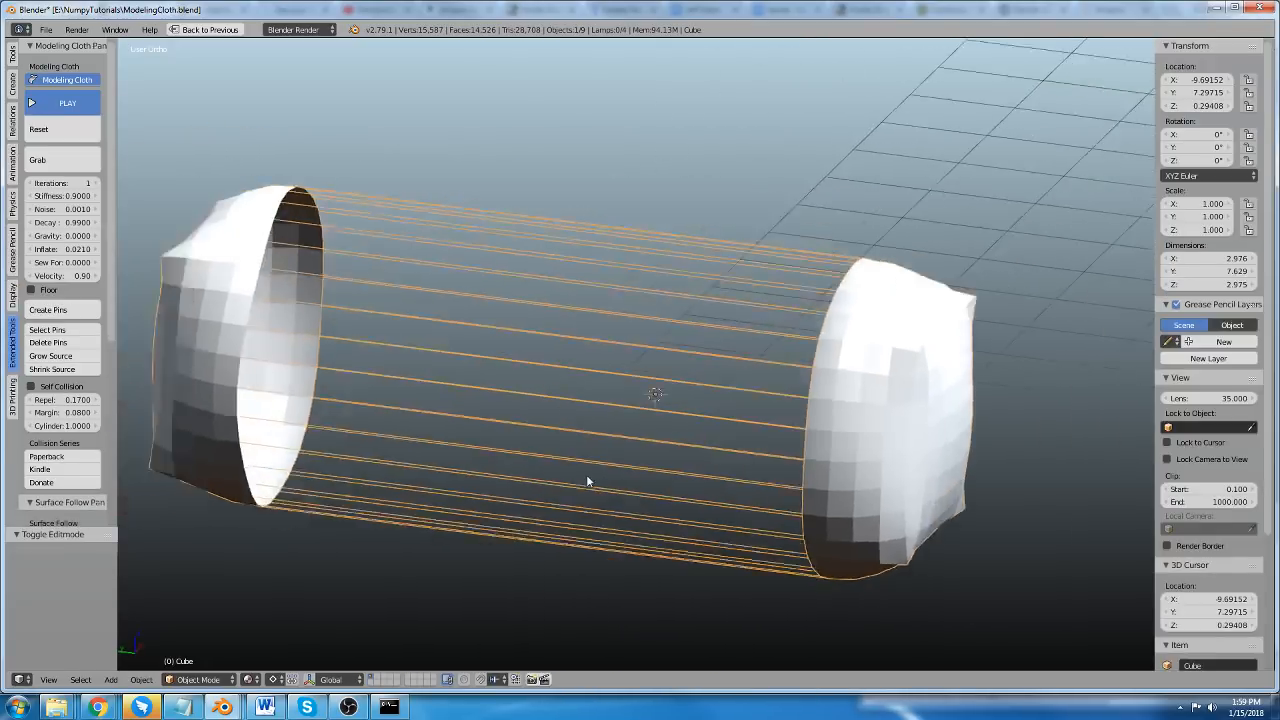
Resume the cloth simulation and set the Sew Force to 0.0900 to pull the halves together.
{"action": "scroll", "coordinate": [587, 481], "scroll_direction": "down", "scroll_amount": 2}
{"action": "left_click", "coordinate": [60, 105]}
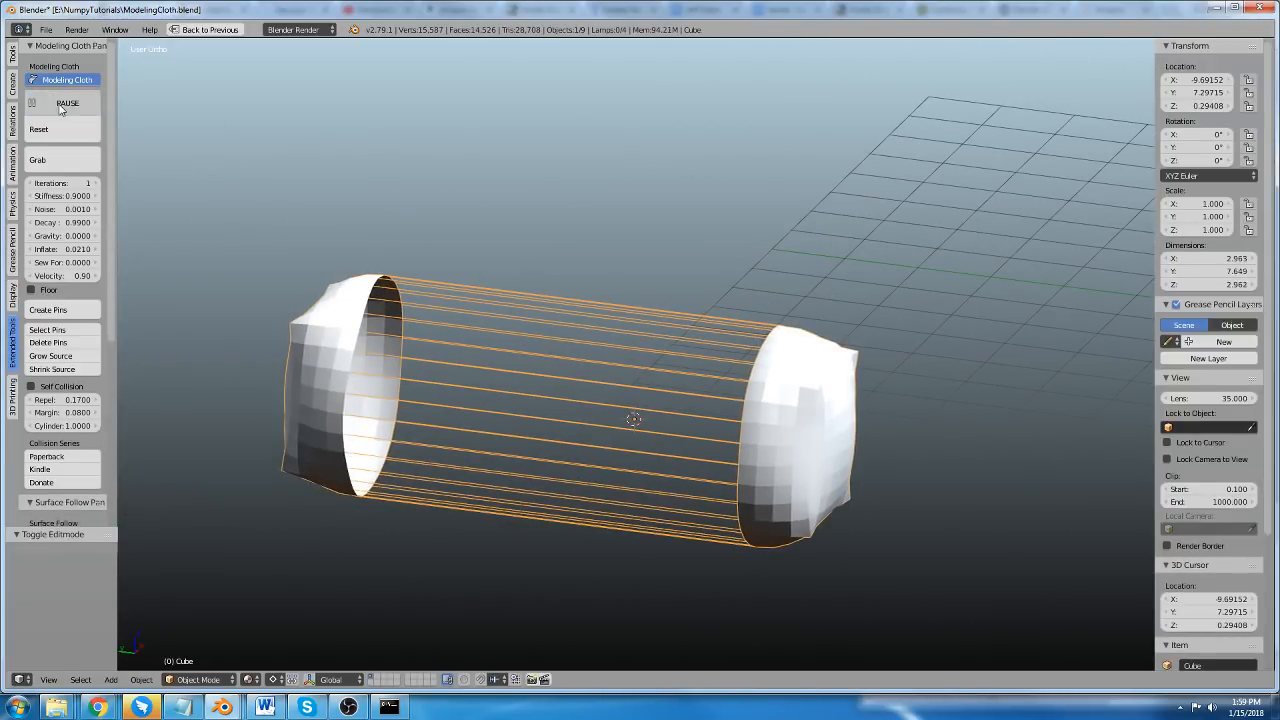
{"action": "left_click_drag", "start_coordinate": [63, 262], "coordinate": [93, 262]}
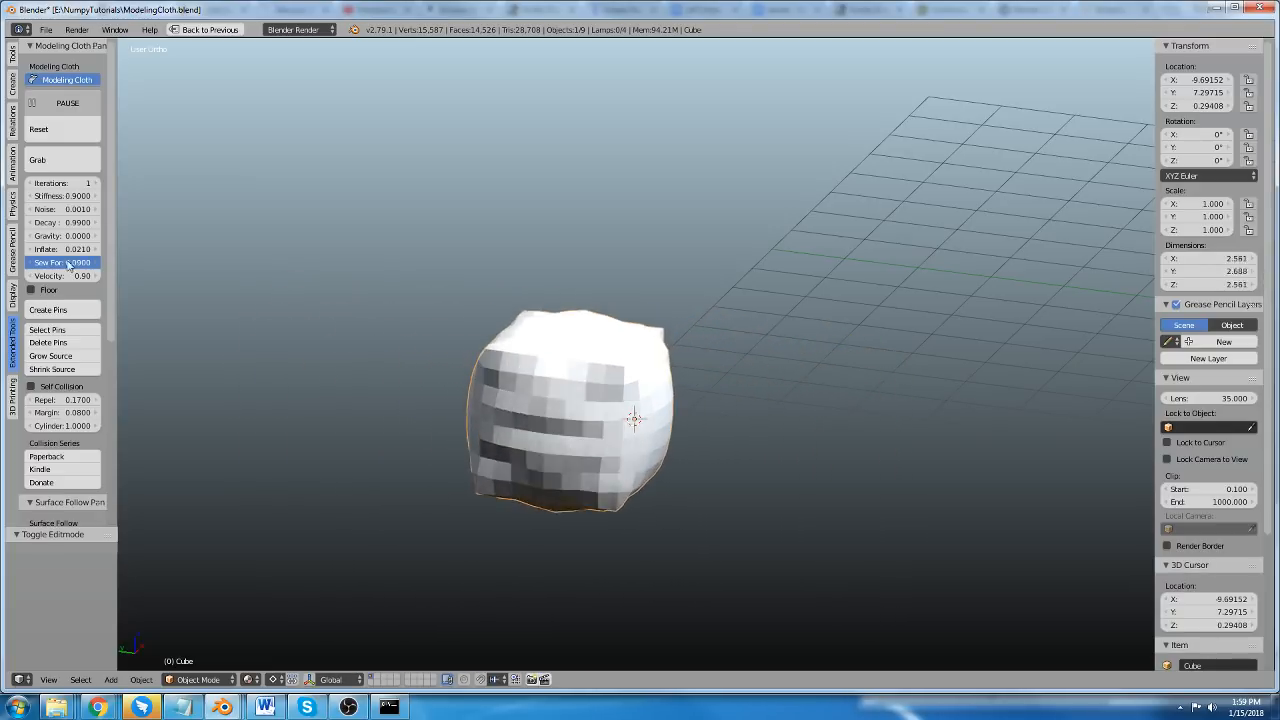
{"action": "scroll", "coordinate": [526, 391], "scroll_direction": "up", "scroll_amount": 3}
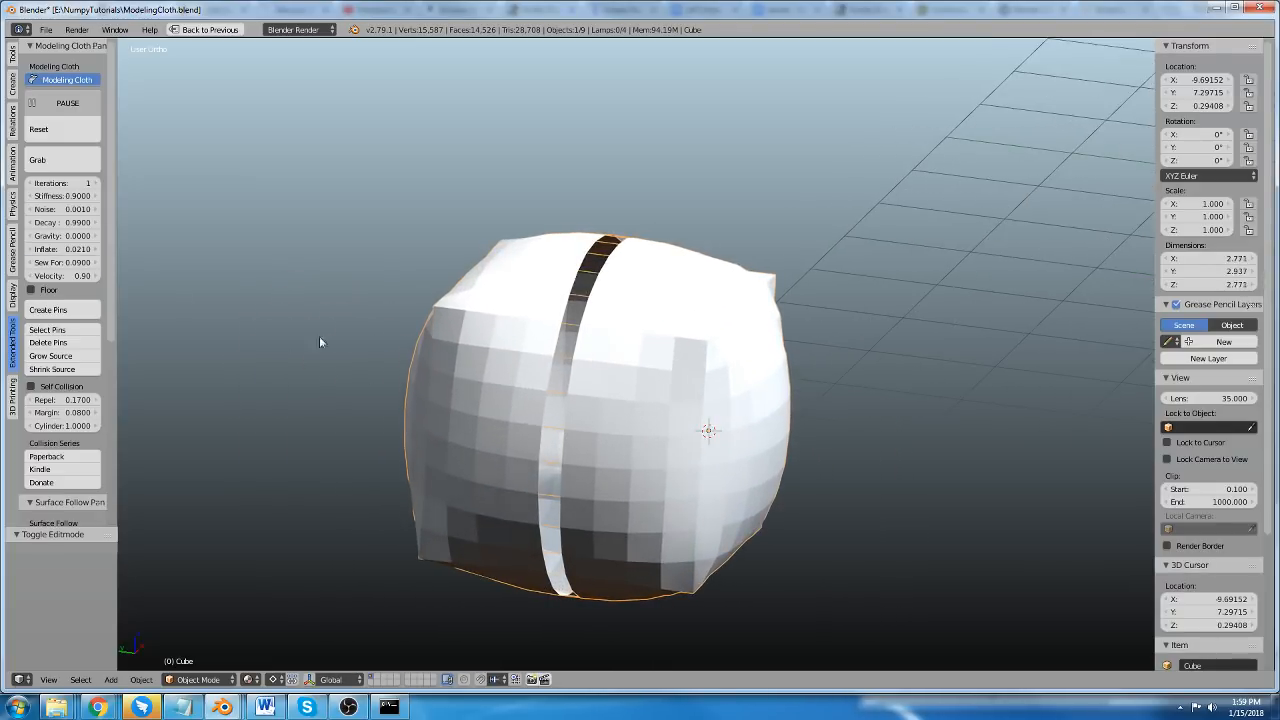
Set the Sew Force to 0.4200 and reset the cloth.
{"action": "left_click_drag", "start_coordinate": [63, 262], "coordinate": [220, 262]}
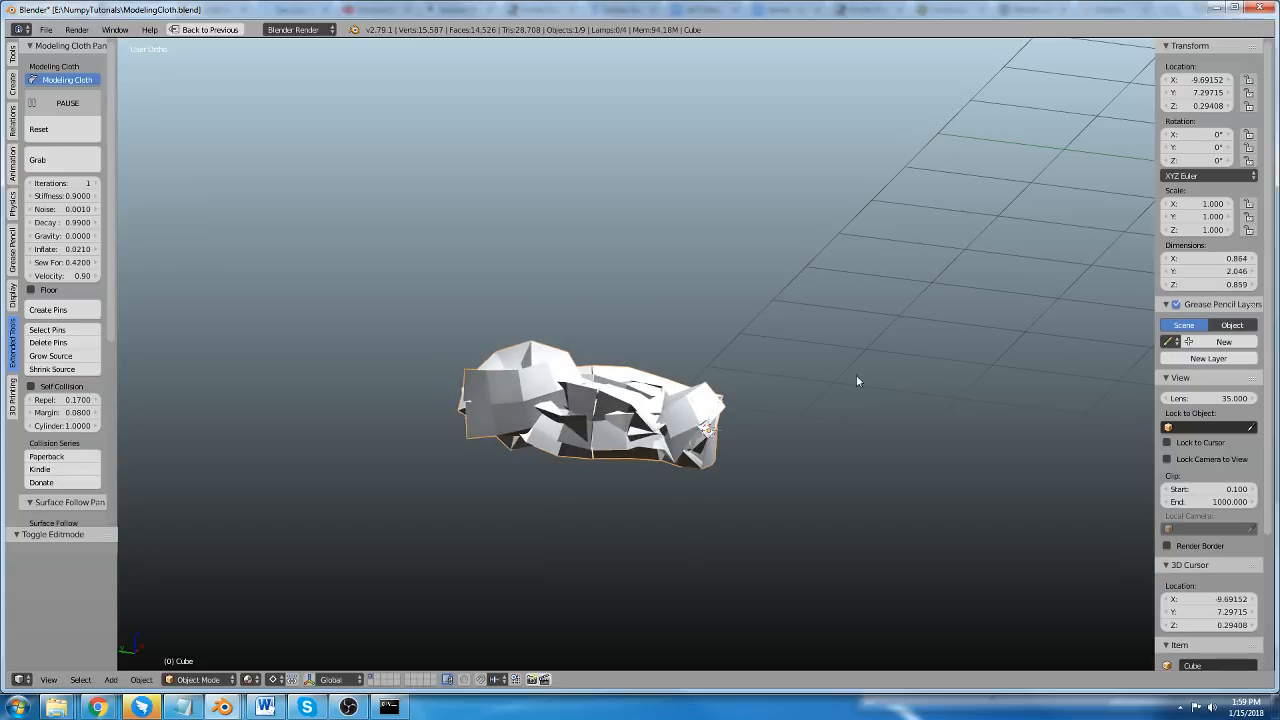
{"action": "left_click", "coordinate": [38, 129]}
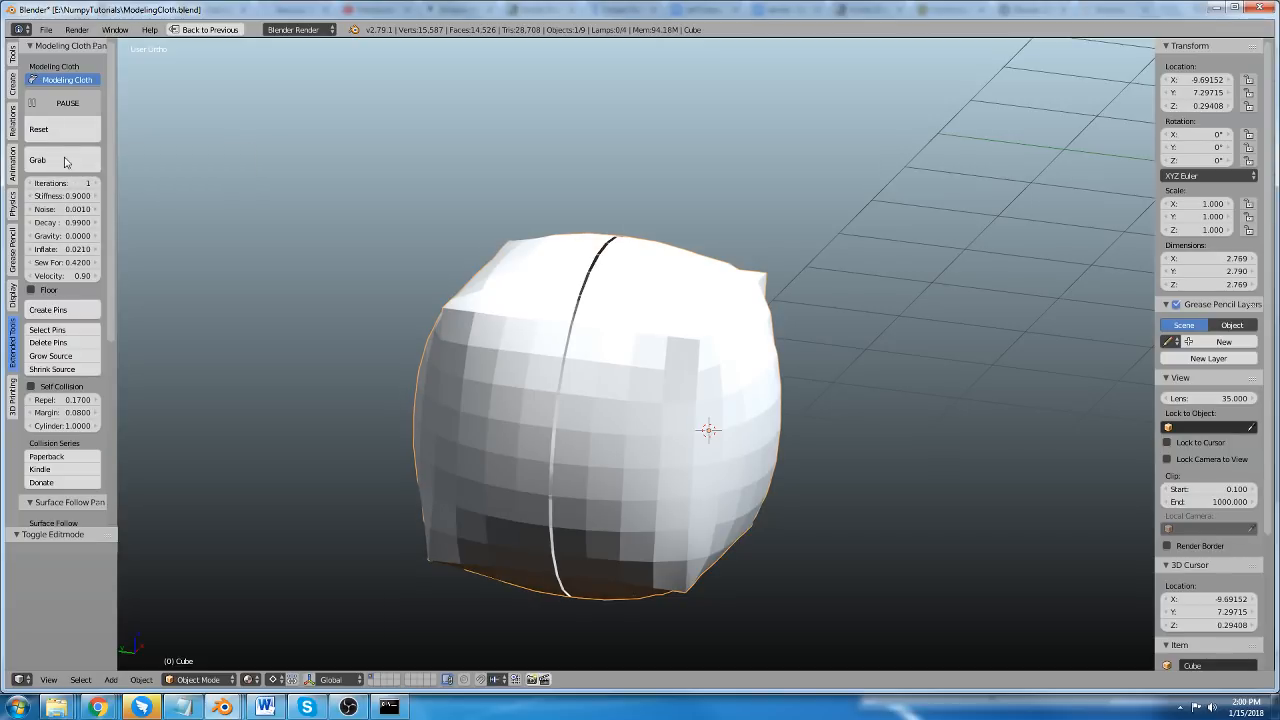
Pull the sewn cloth's upper and side surfaces outward with Grab to test the seam.
{"action": "left_click", "coordinate": [66, 162]}
{"action": "left_click_drag", "start_coordinate": [515, 320], "coordinate": [485, 165]}
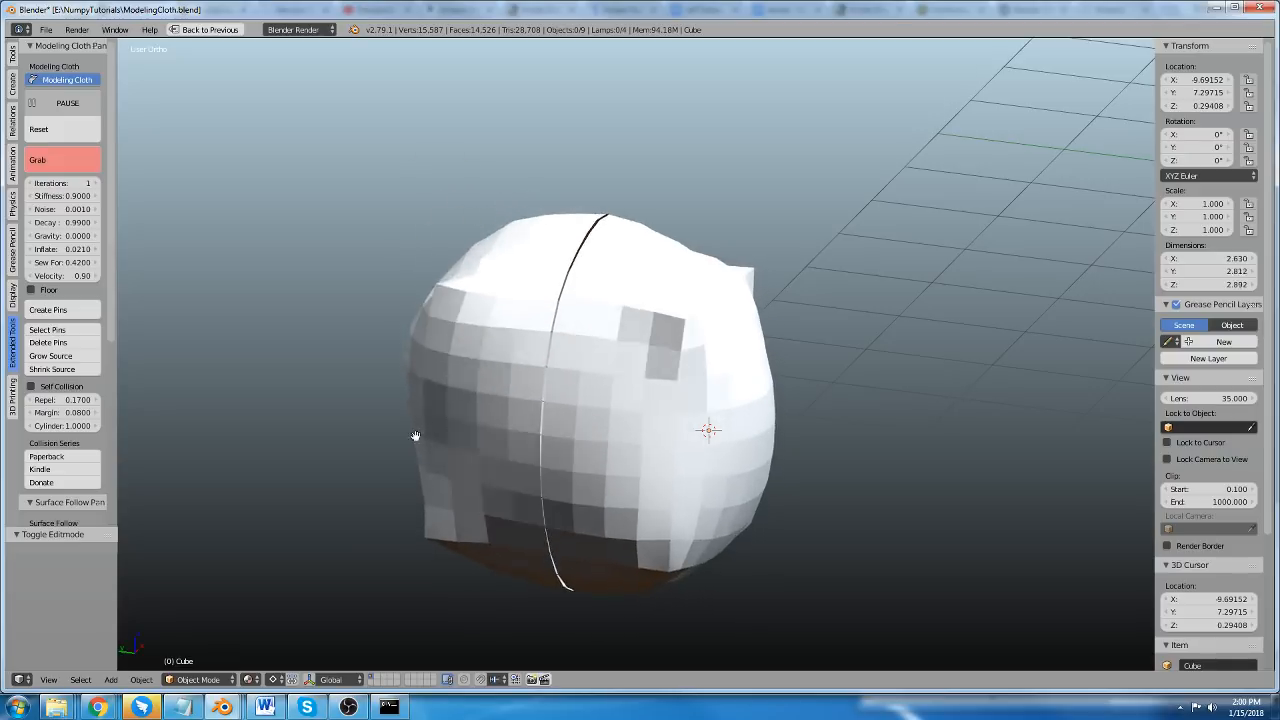
{"action": "left_click_drag", "start_coordinate": [417, 437], "coordinate": [325, 430]}
{"action": "key", "text": "Escape"}
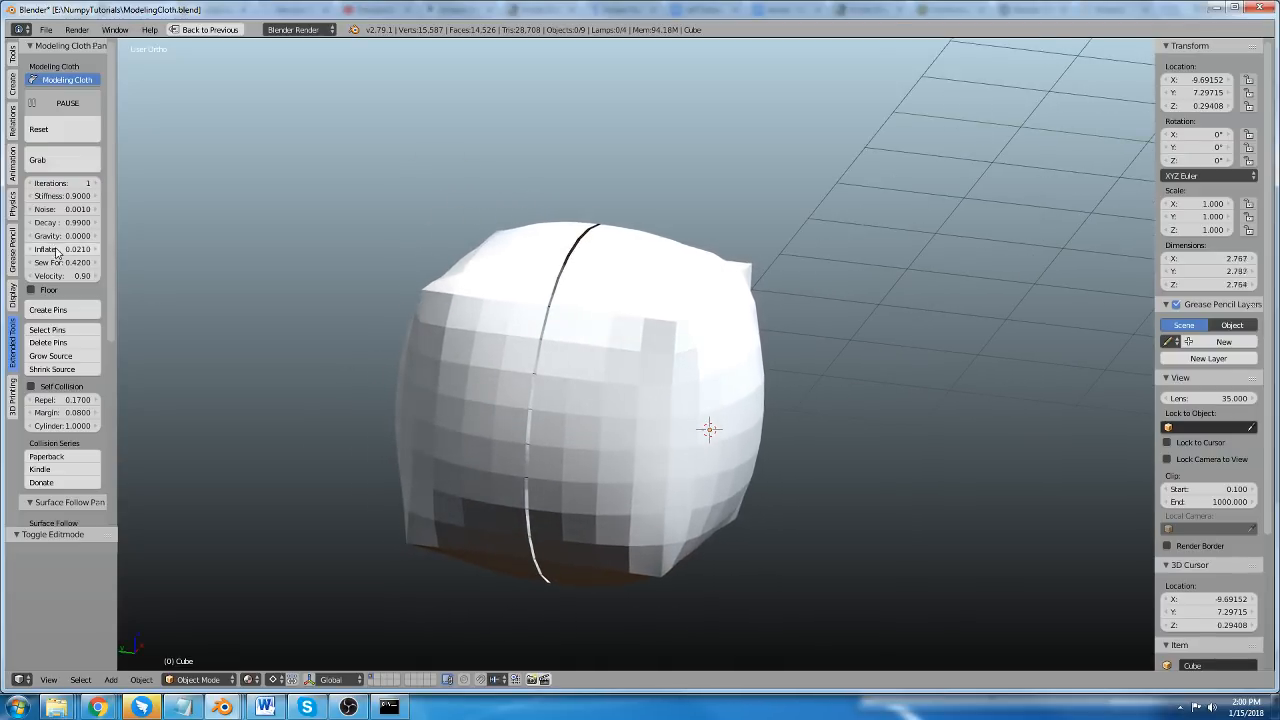
Set the cloth's Inflate to 0.0270 and its Velocity to 1.00.
{"action": "mouse_move", "coordinate": [64, 249]}
{"action": "left_mouse_down"}
{"action": "mouse_move", "coordinate": [108, 249]}
{"action": "mouse_move", "coordinate": [69, 249]}
{"action": "left_mouse_up"}
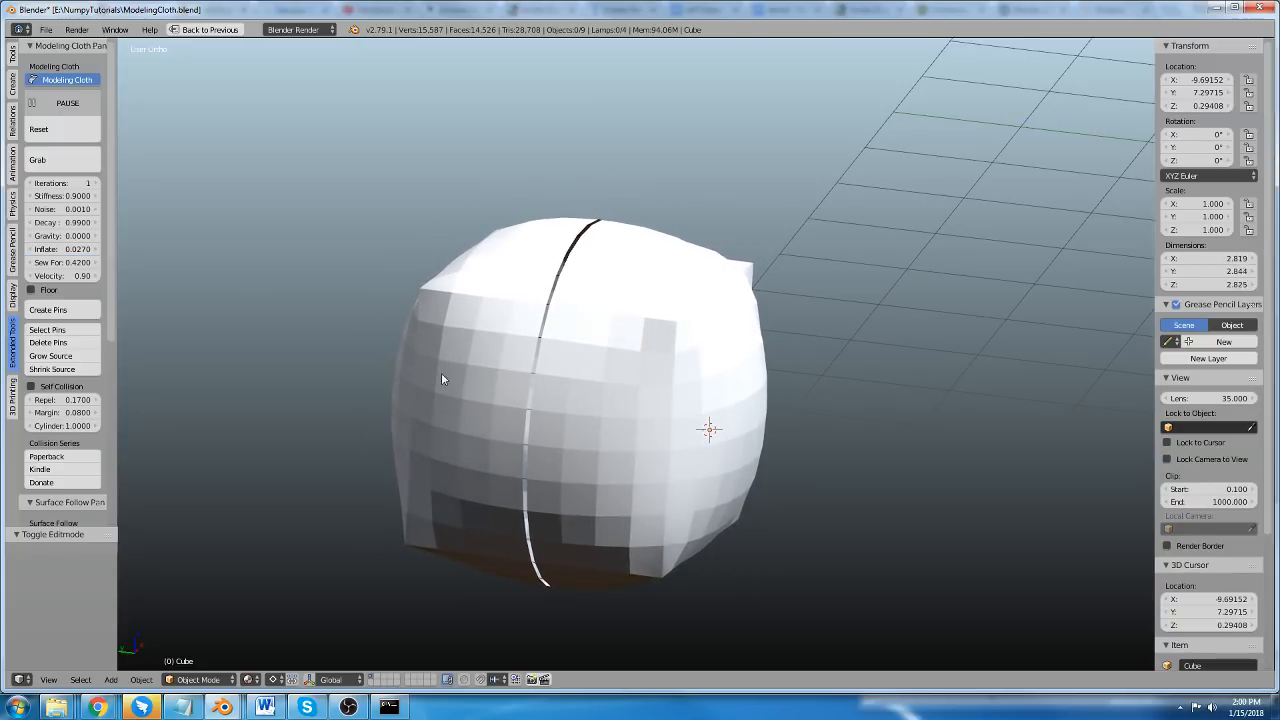
{"action": "middle_click_drag", "start_coordinate": [610, 463], "coordinate": [634, 363]}
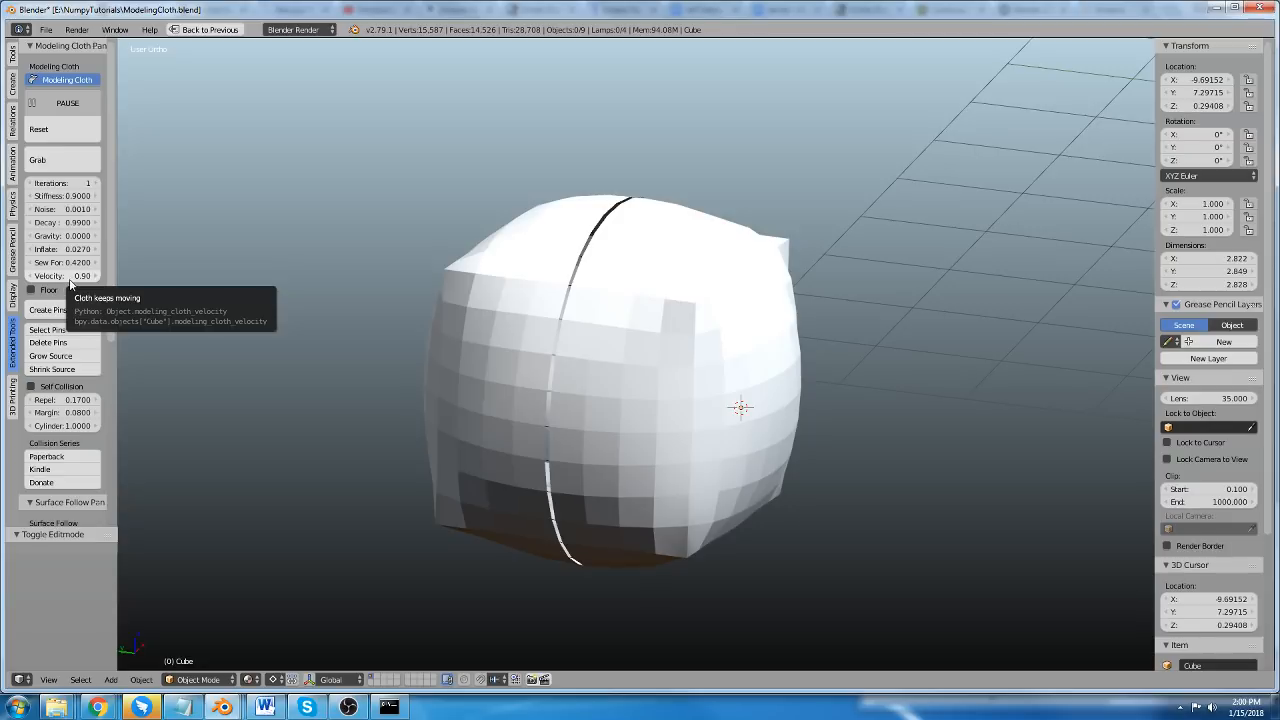
{"action": "left_click_drag", "start_coordinate": [70, 279], "coordinate": [70, 279]}
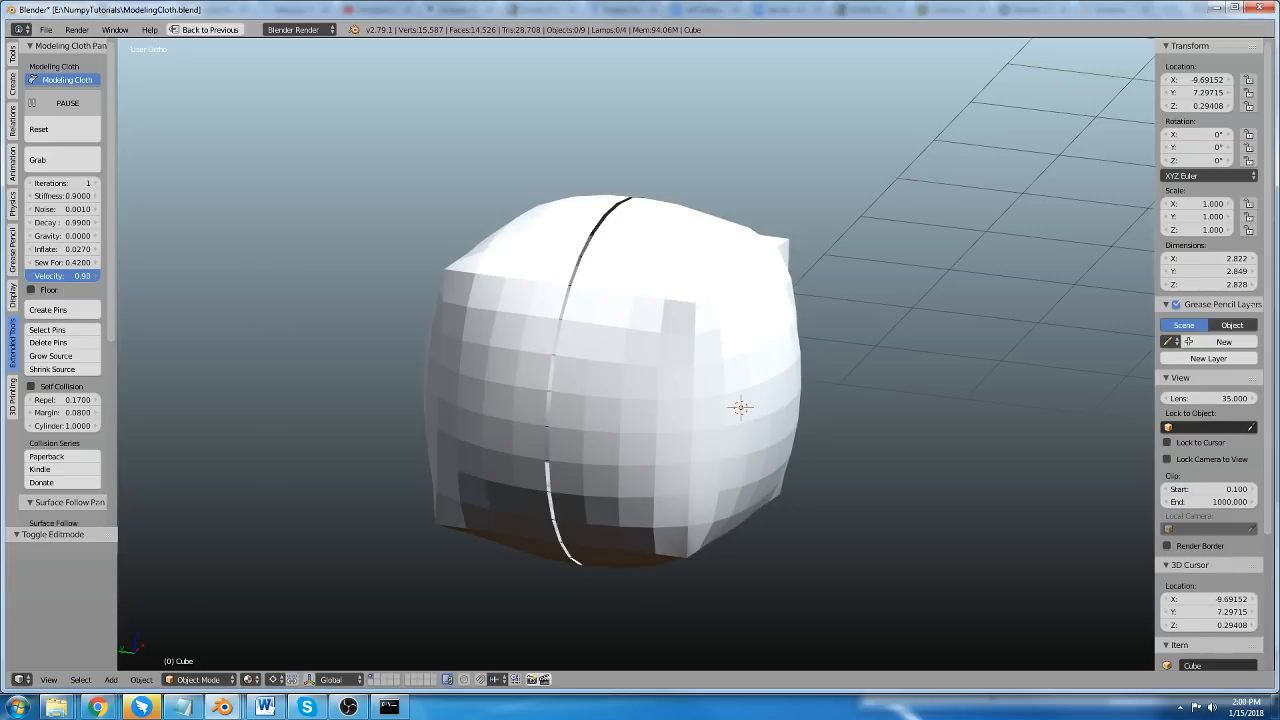
{"action": "type", "text": "1.0"}
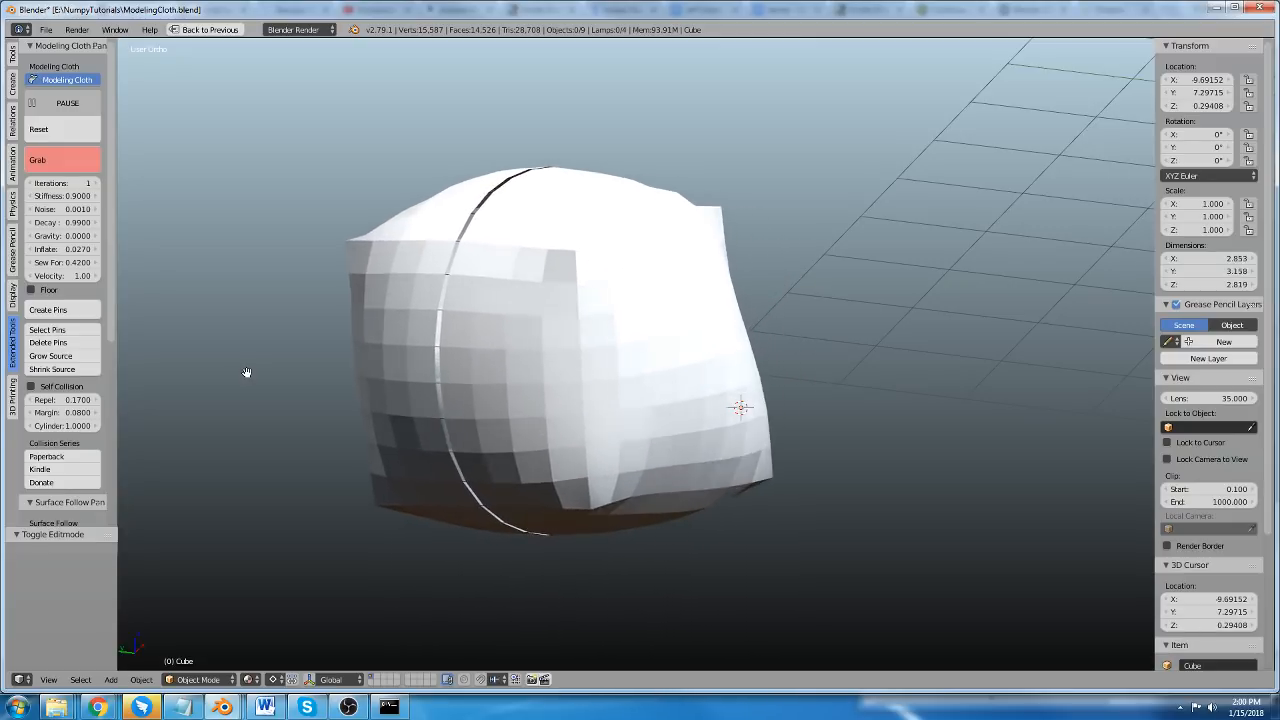
Pull the inflated cube in several directions with Grab to test its motion at full velocity.
{"action": "middle_click_drag", "start_coordinate": [480, 355], "coordinate": [617, 343]}
{"action": "mouse_move", "coordinate": [617, 343]}
{"action": "left_mouse_down"}
{"action": "mouse_move", "coordinate": [712, 278]}
{"action": "mouse_move", "coordinate": [560, 225]}
{"action": "left_mouse_up"}
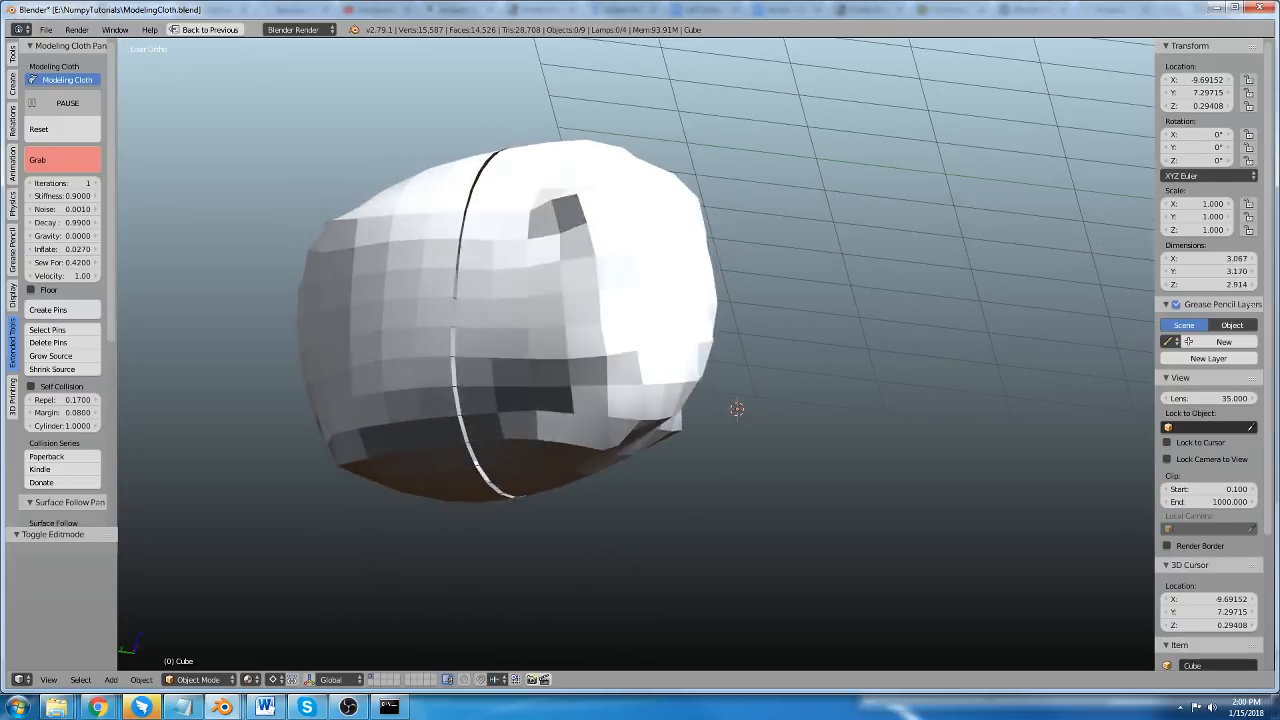
{"action": "key", "text": "Escape"}
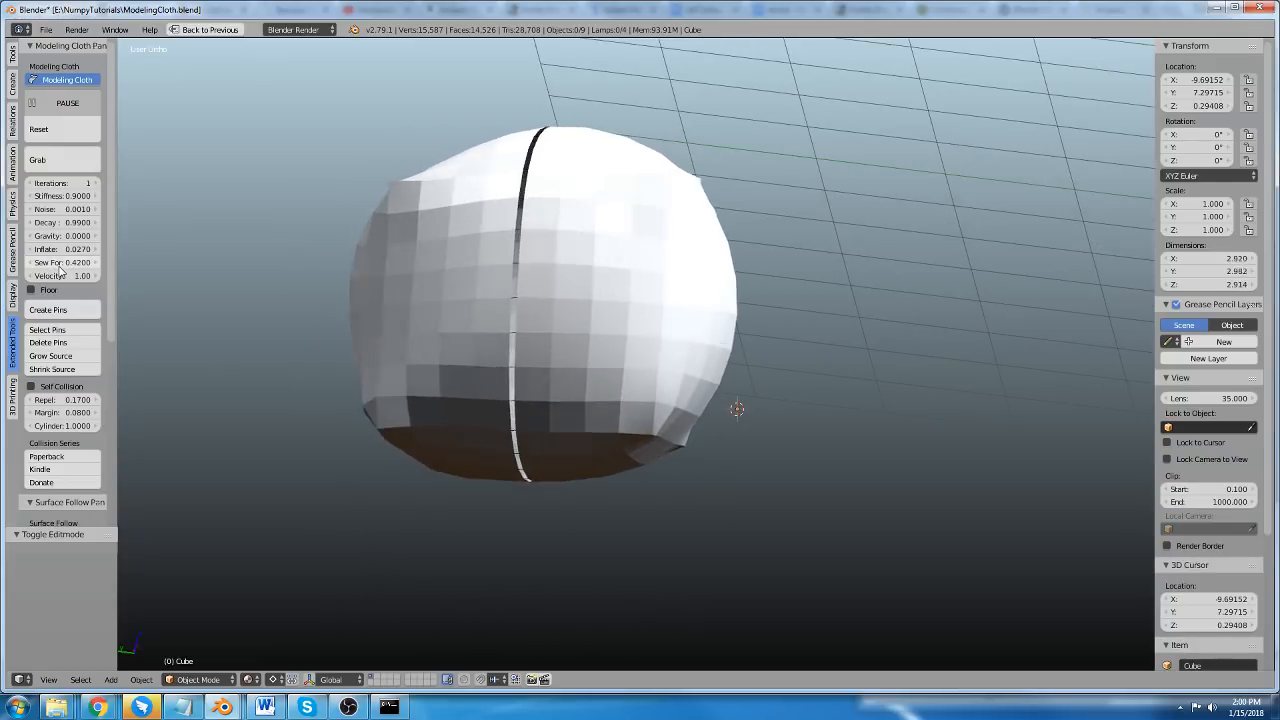
{"action": "left_click_drag", "start_coordinate": [94, 273], "coordinate": [45, 273]}
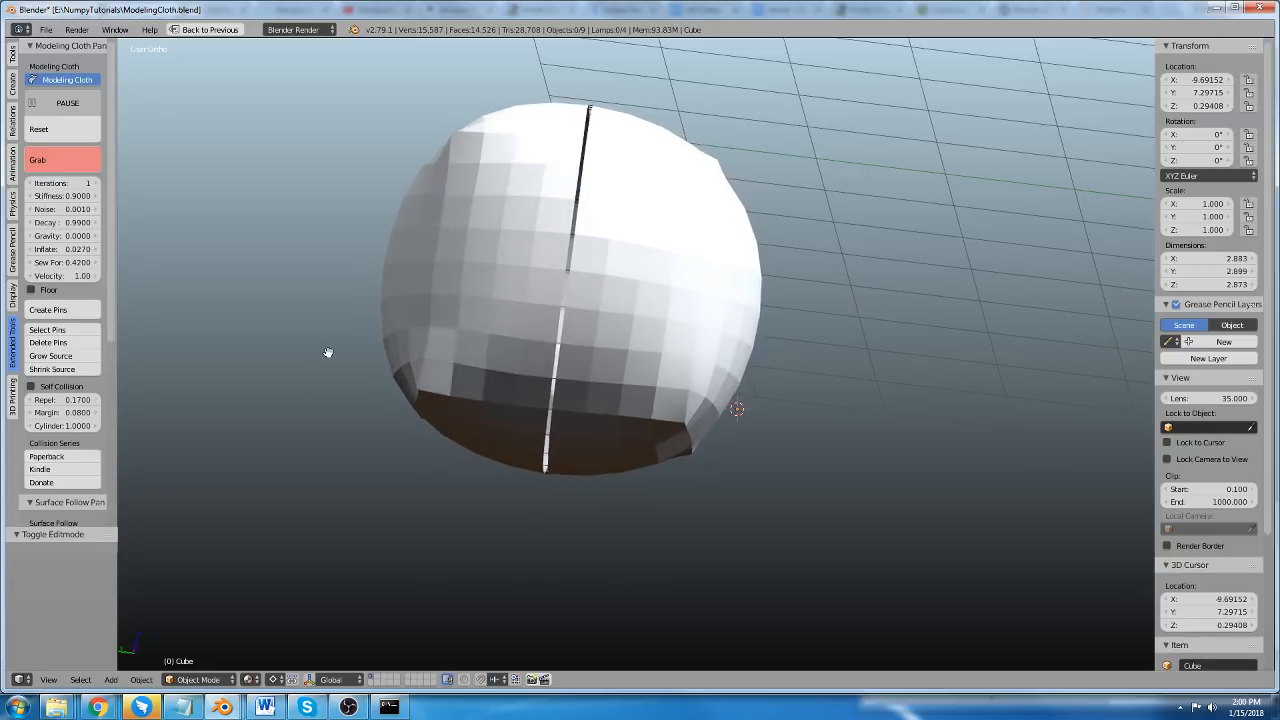
{"action": "key", "text": "Escape"}
Set the cloth's Velocity to 1.01.
{"action": "left_click", "coordinate": [47, 276]}
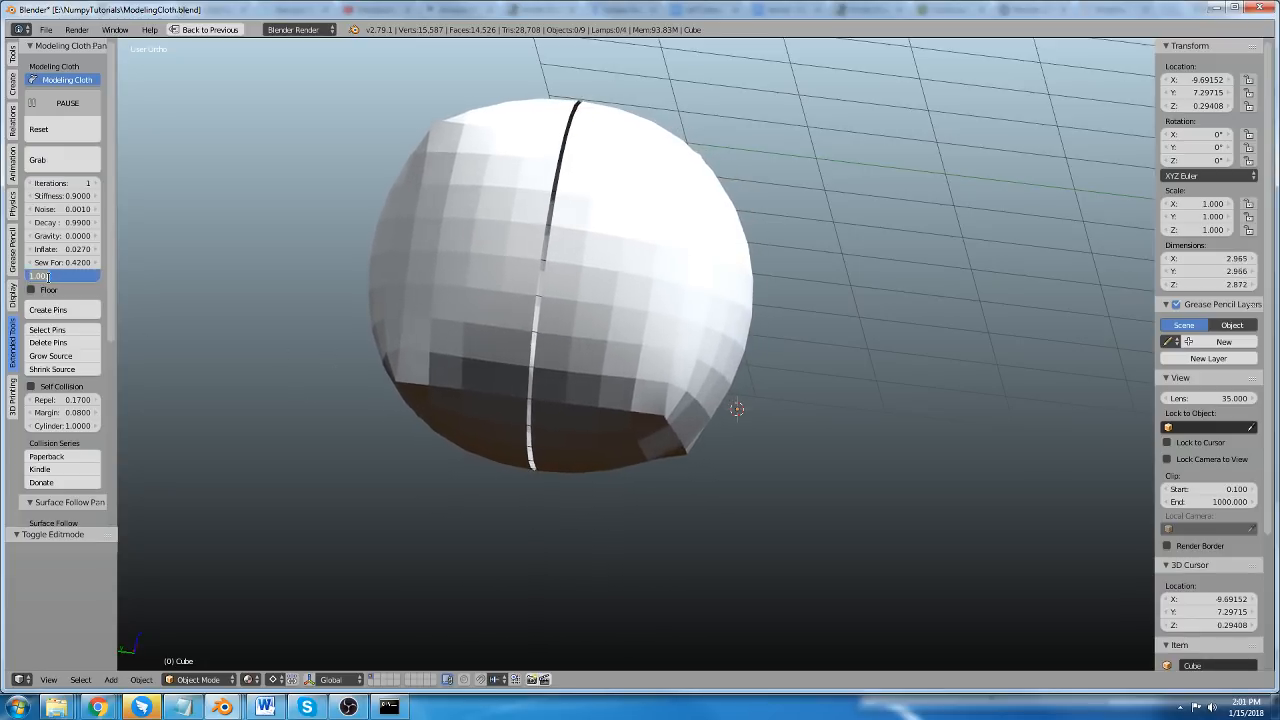
{"action": "type", "text": "1.01"}
{"action": "key", "text": "Return"}
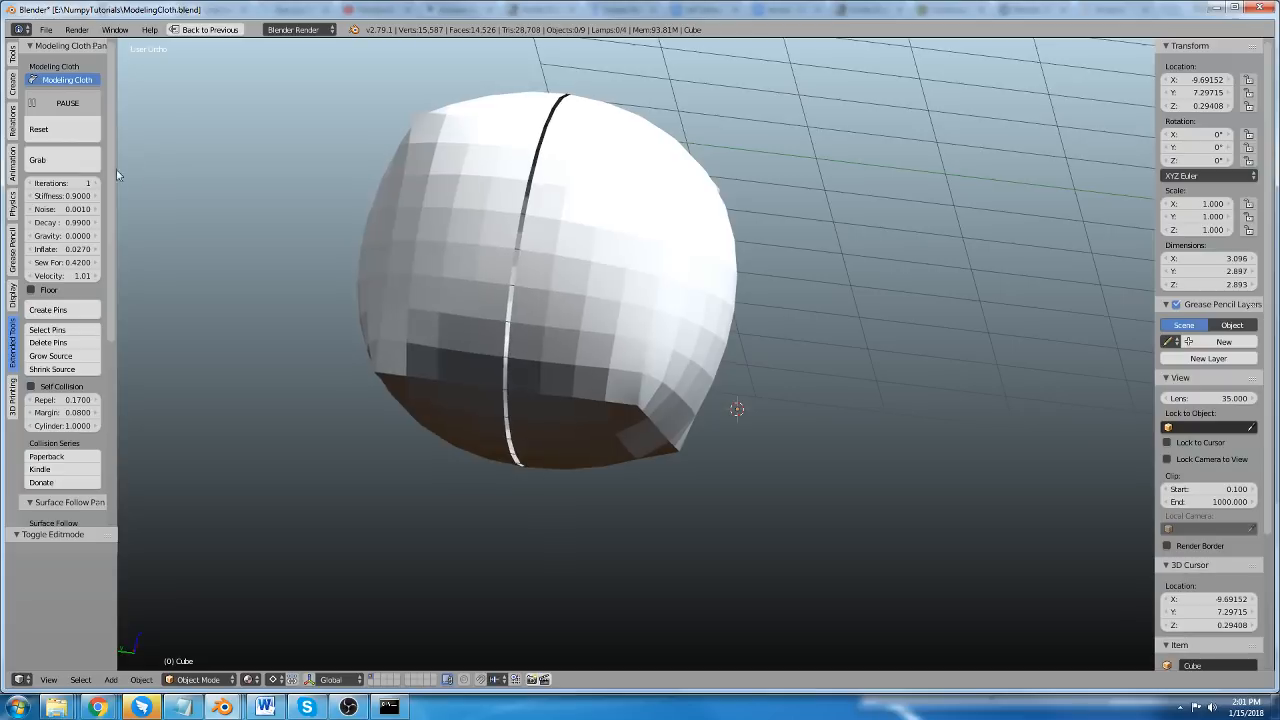
Pull the inflated cube's surface with Grab to test its motion at the current velocity.
{"action": "left_click", "coordinate": [90, 162]}
{"action": "left_click_drag", "start_coordinate": [675, 251], "coordinate": [738, 278]}
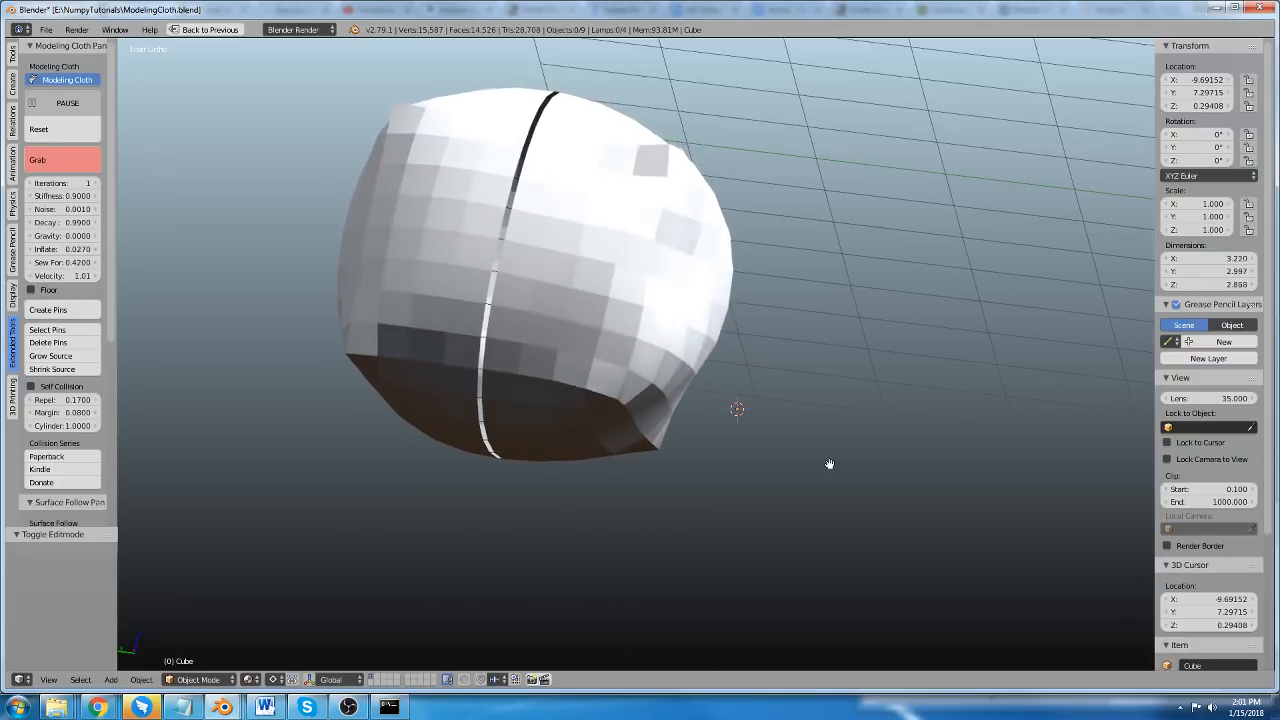
{"action": "key", "text": "Escape"}
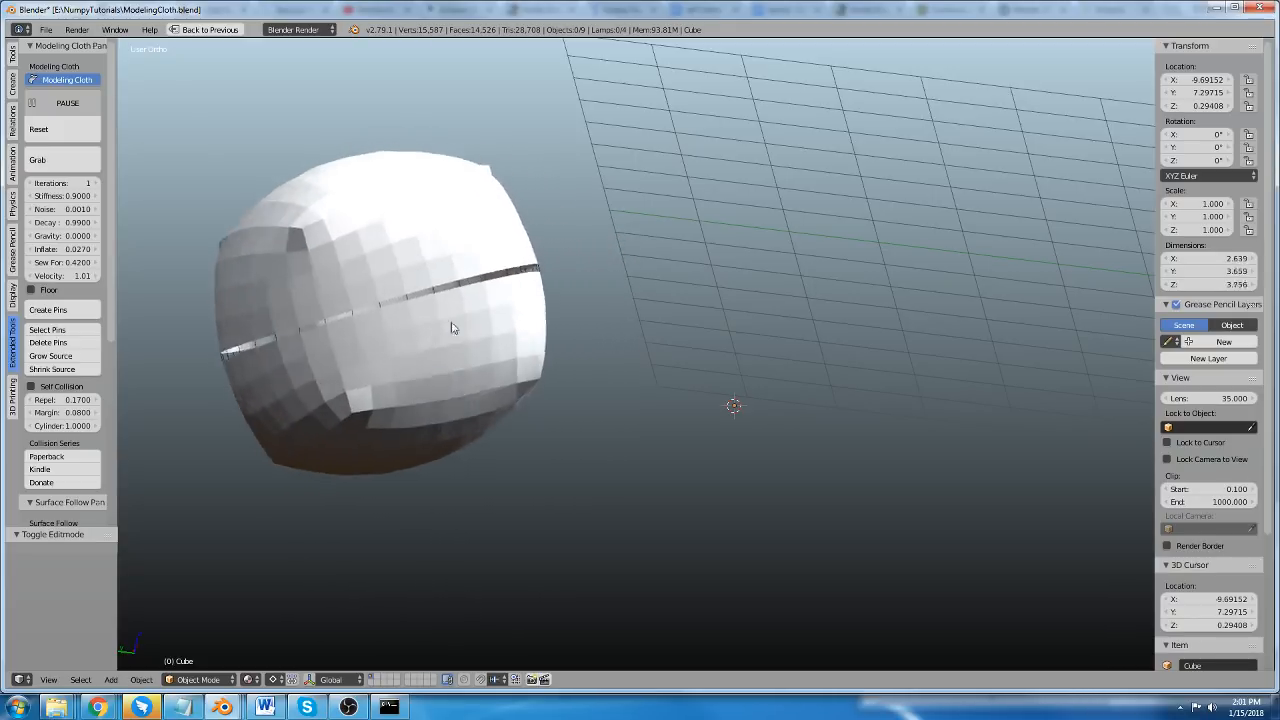
Set the cloth's Velocity to 0.90 and reset the cloth.
{"action": "left_click", "coordinate": [77, 132]}
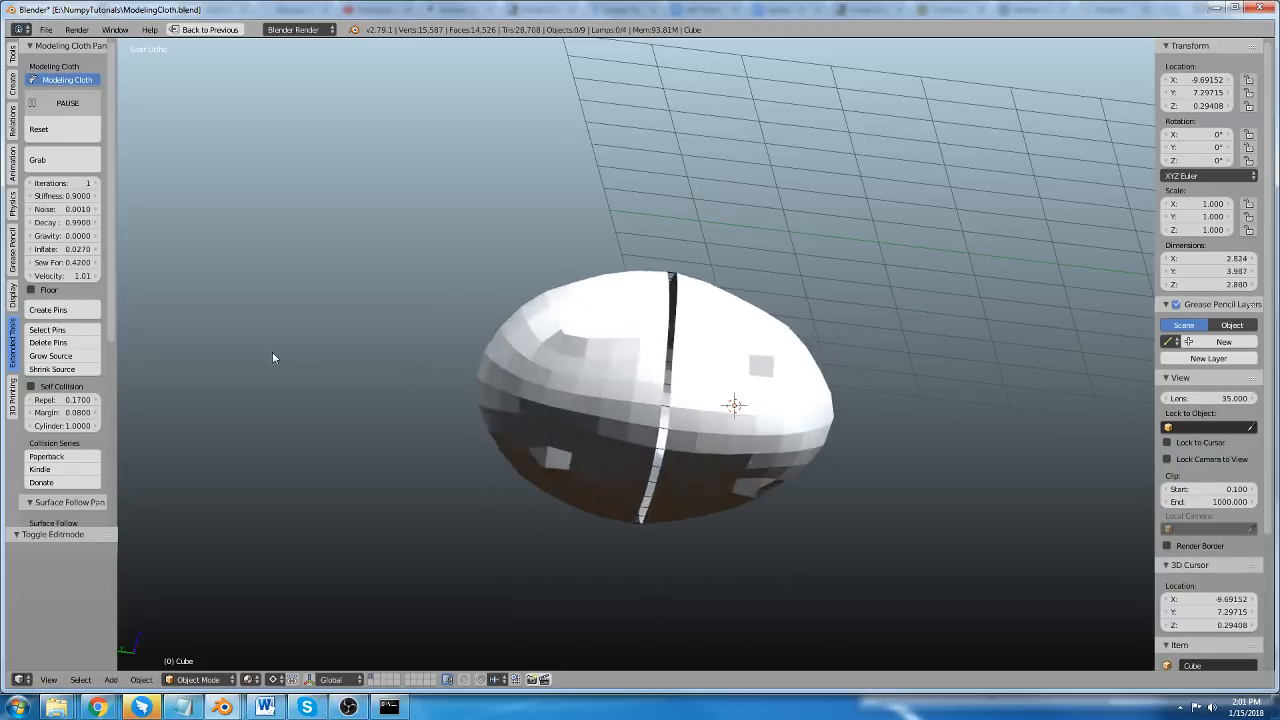
{"action": "left_click", "coordinate": [57, 279]}
{"action": "type", "text": ".9"}
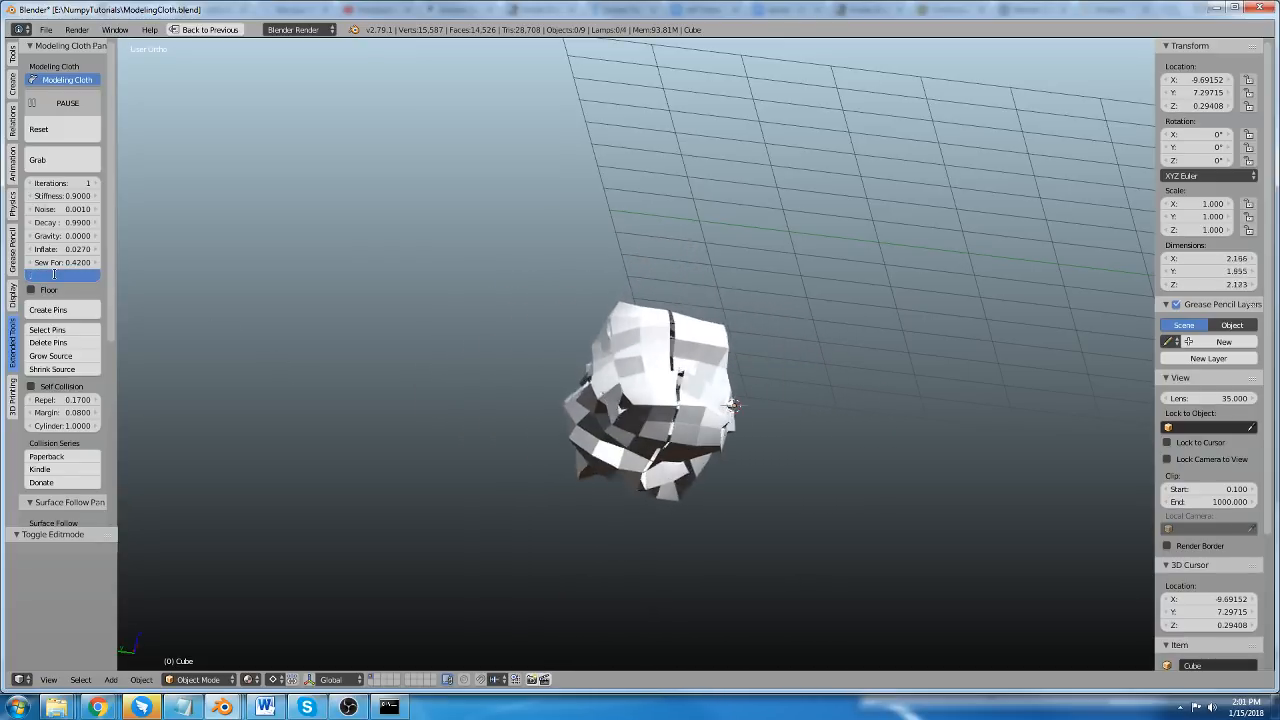
{"action": "key", "text": "Return"}
{"action": "left_click", "coordinate": [50, 129]}
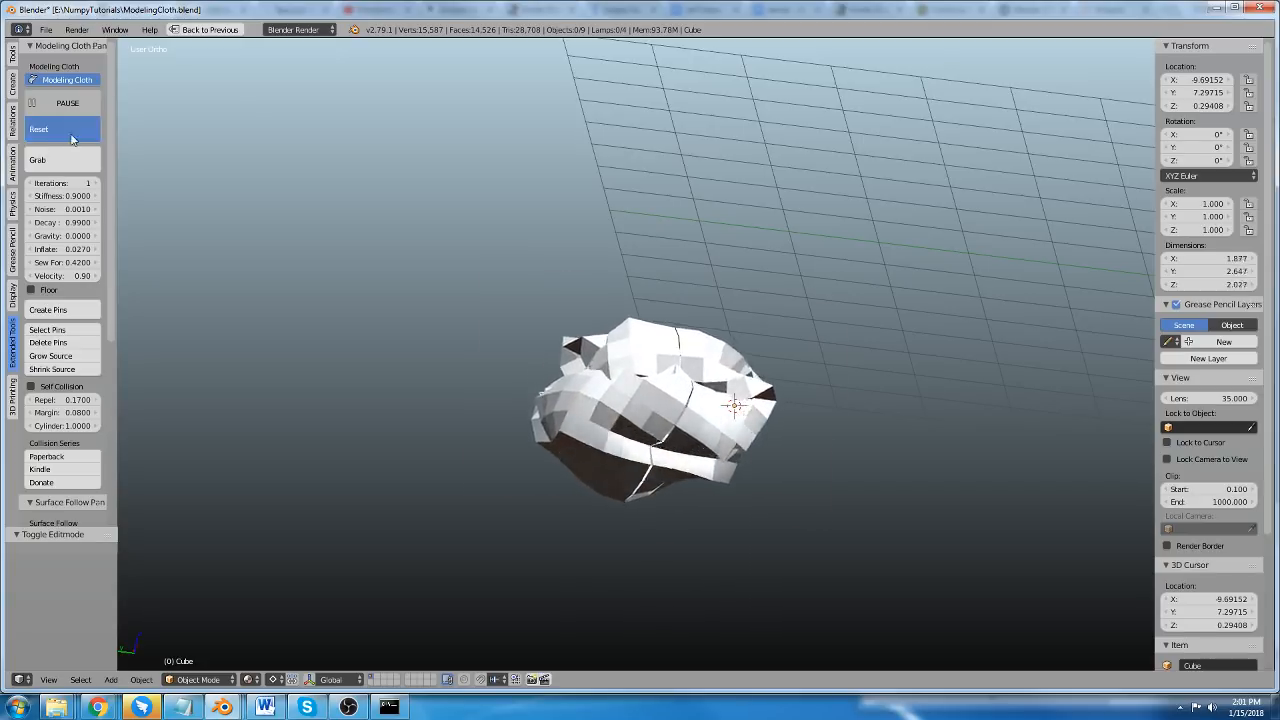
Create four cloth pins on the side of the inflated cube, beside the seam.
{"action": "middle_click_drag", "start_coordinate": [682, 420], "coordinate": [578, 334], "text": "shift"}
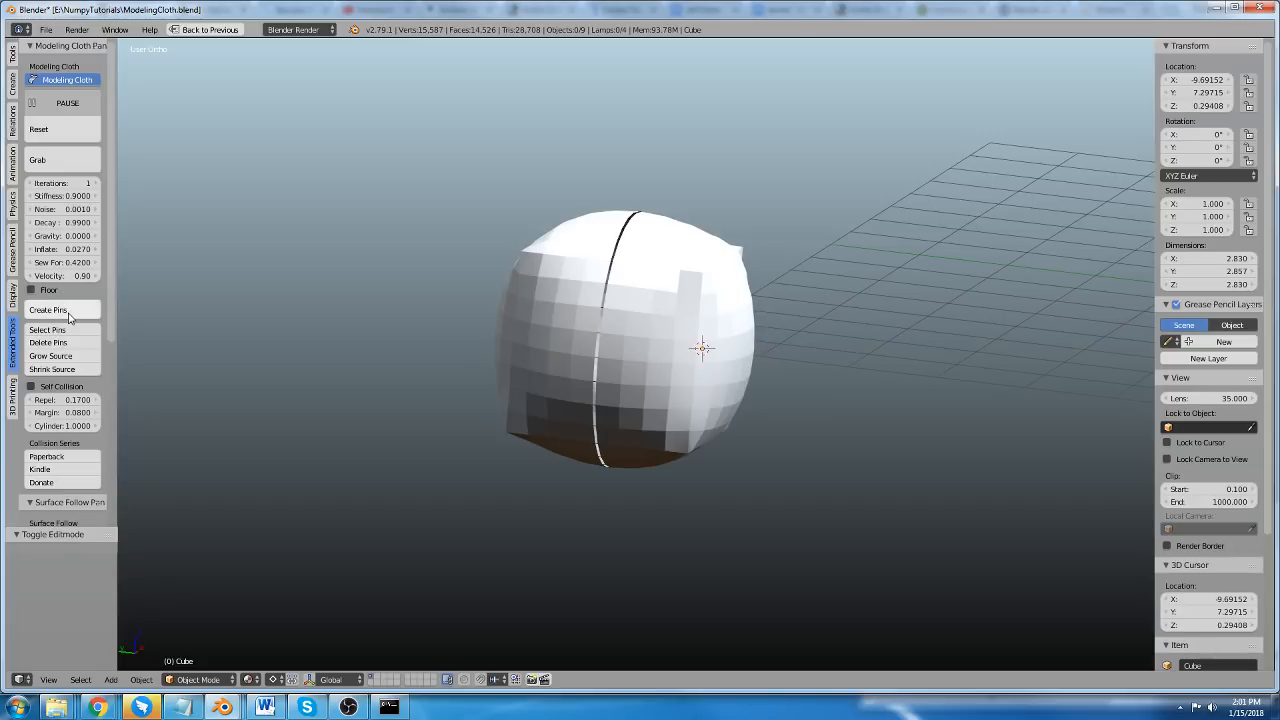
{"action": "middle_click_drag", "start_coordinate": [518, 390], "coordinate": [507, 388]}
{"action": "scroll", "coordinate": [293, 399], "scroll_direction": "up", "scroll_amount": 2}
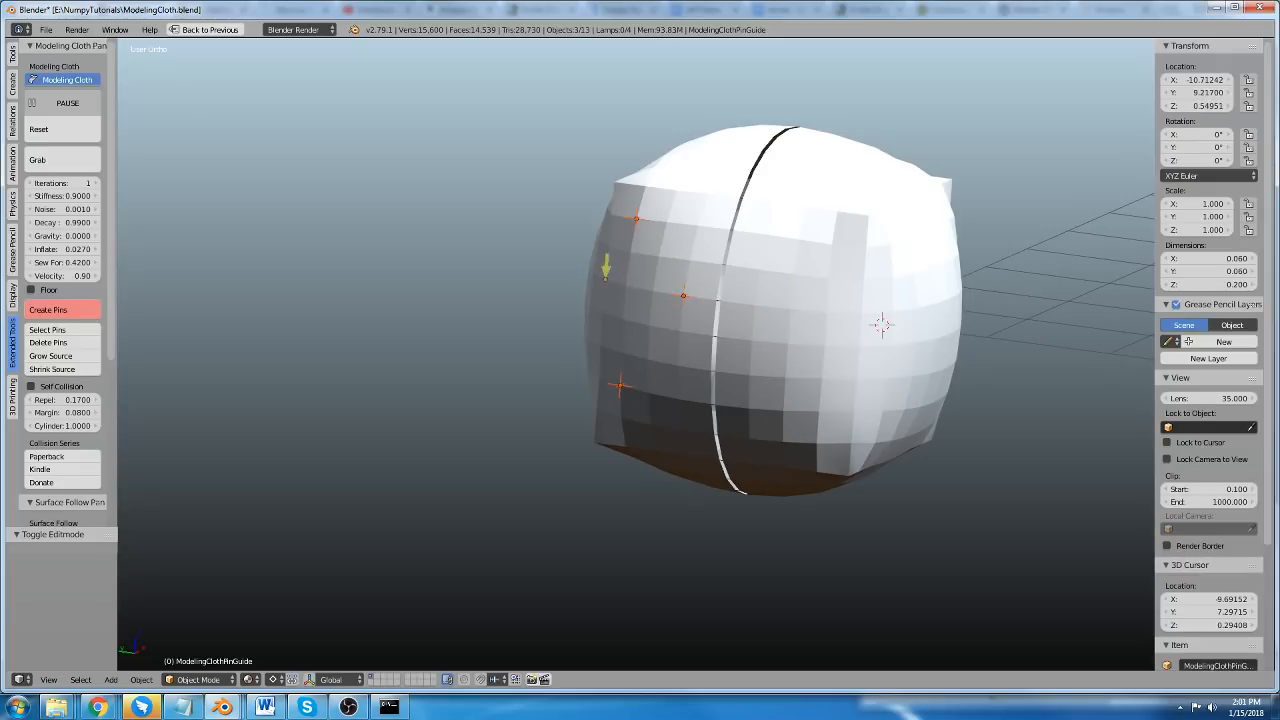
Move the four pins away from the cube by about -0.768, 1.403, 0.074 to stretch the cloth.
{"action": "middle_click_drag", "start_coordinate": [576, 298], "coordinate": [488, 300]}
{"action": "key", "text": "g"}
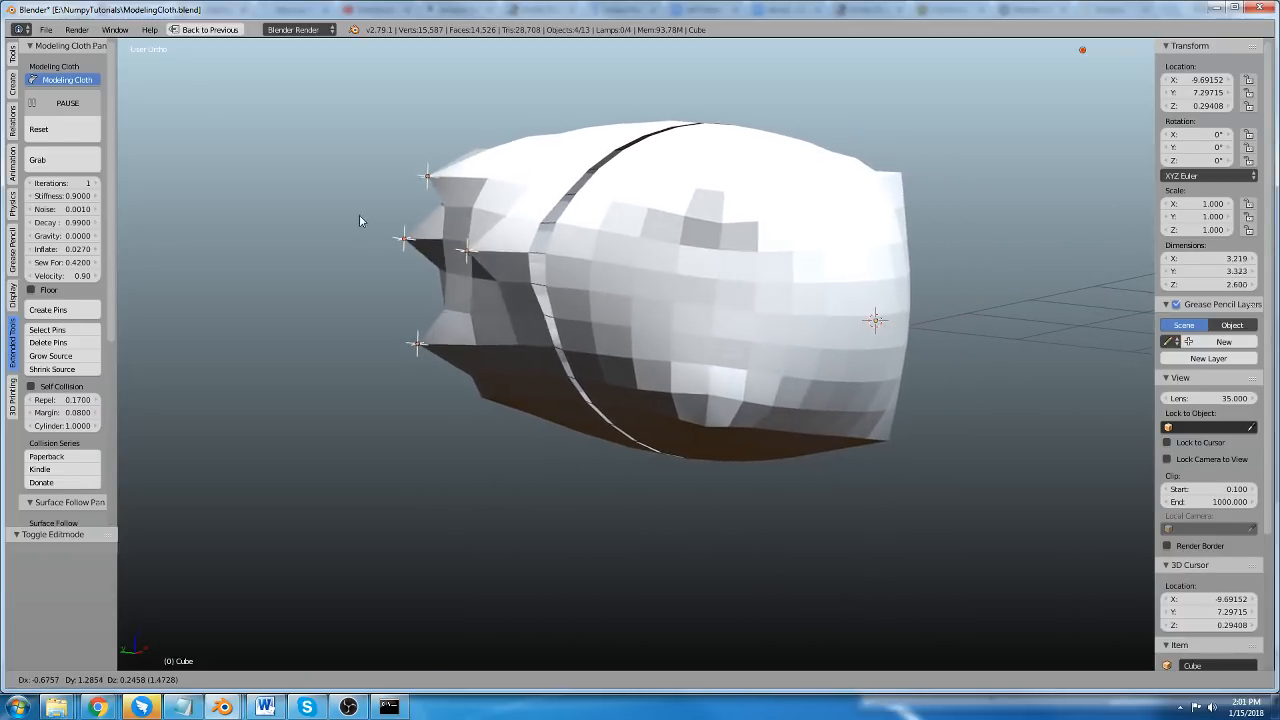
{"action": "left_click", "coordinate": [283, 306]}
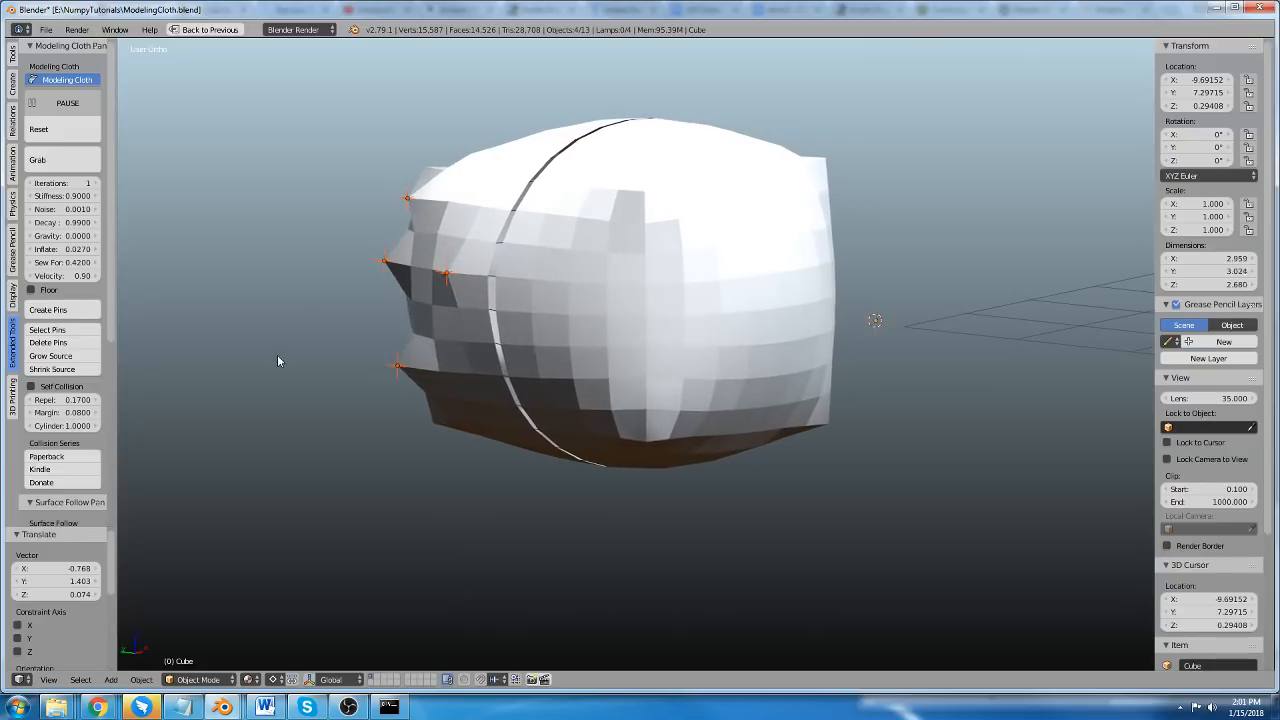
{"action": "key", "text": "g"}
{"action": "right_click", "coordinate": [300, 342]}
Add a Plain Axes empty beside the pinned side of the cloth and shift it by about -0.224, 0.434, 0.105.
{"action": "left_click", "coordinate": [280, 272]}
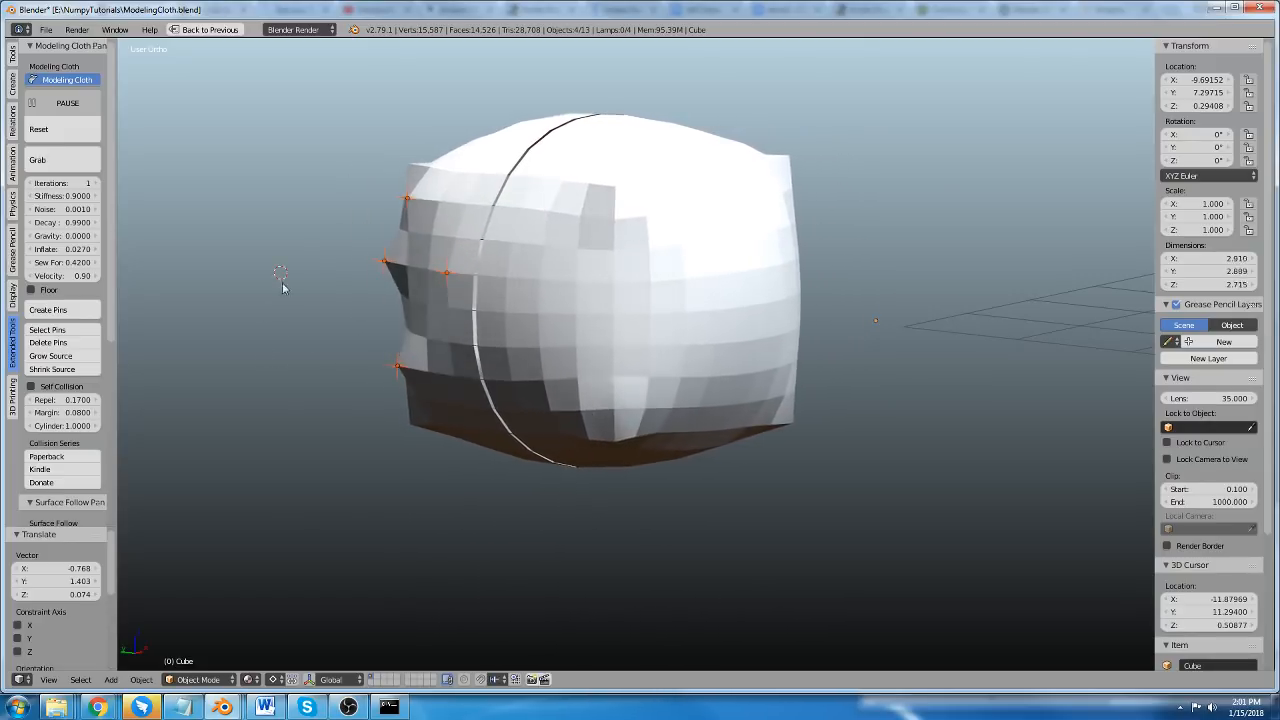
{"action": "key", "text": "shift+a"}
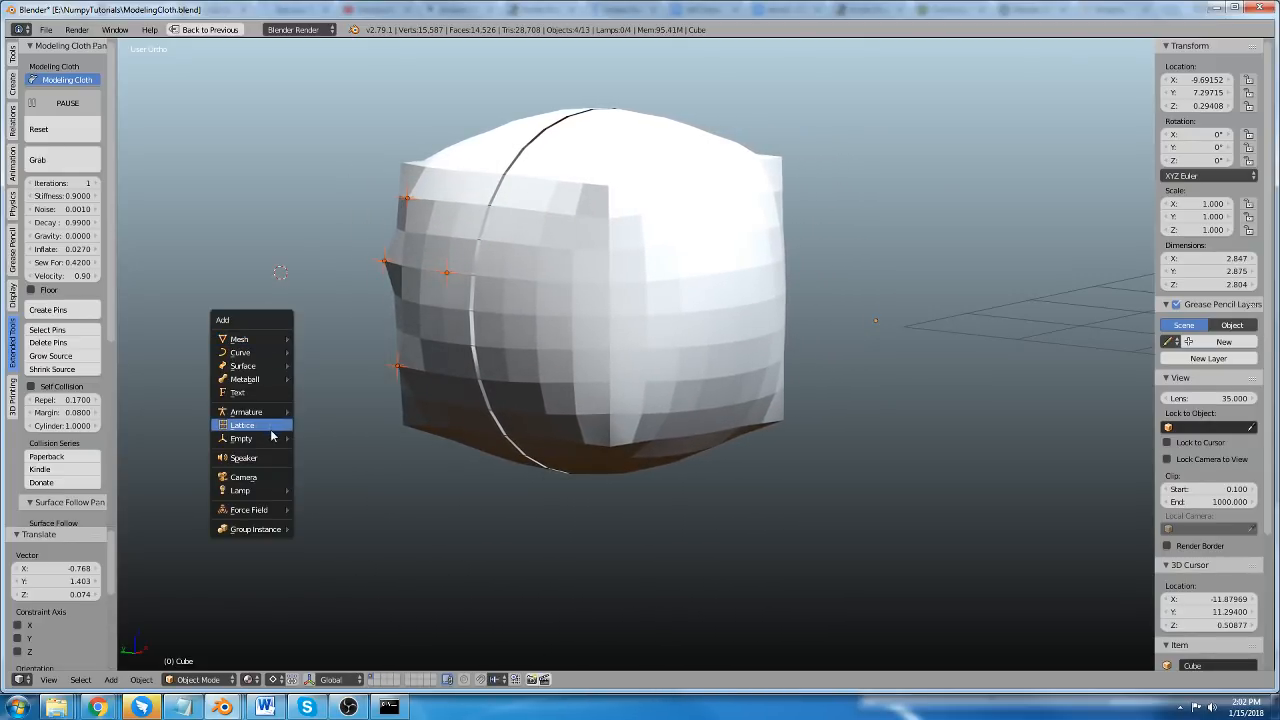
{"action": "mouse_move", "coordinate": [271, 439]}
{"action": "left_click", "coordinate": [339, 438]}
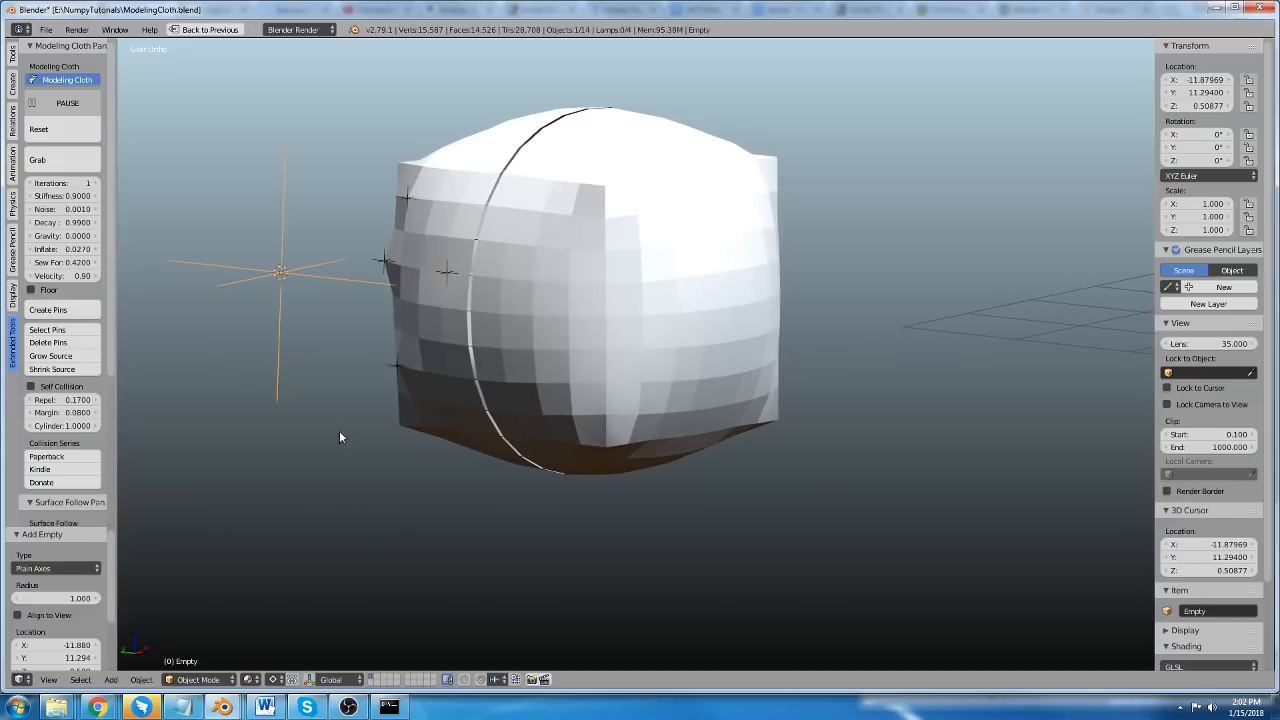
{"action": "key", "text": "g"}
{"action": "left_click", "coordinate": [314, 324]}
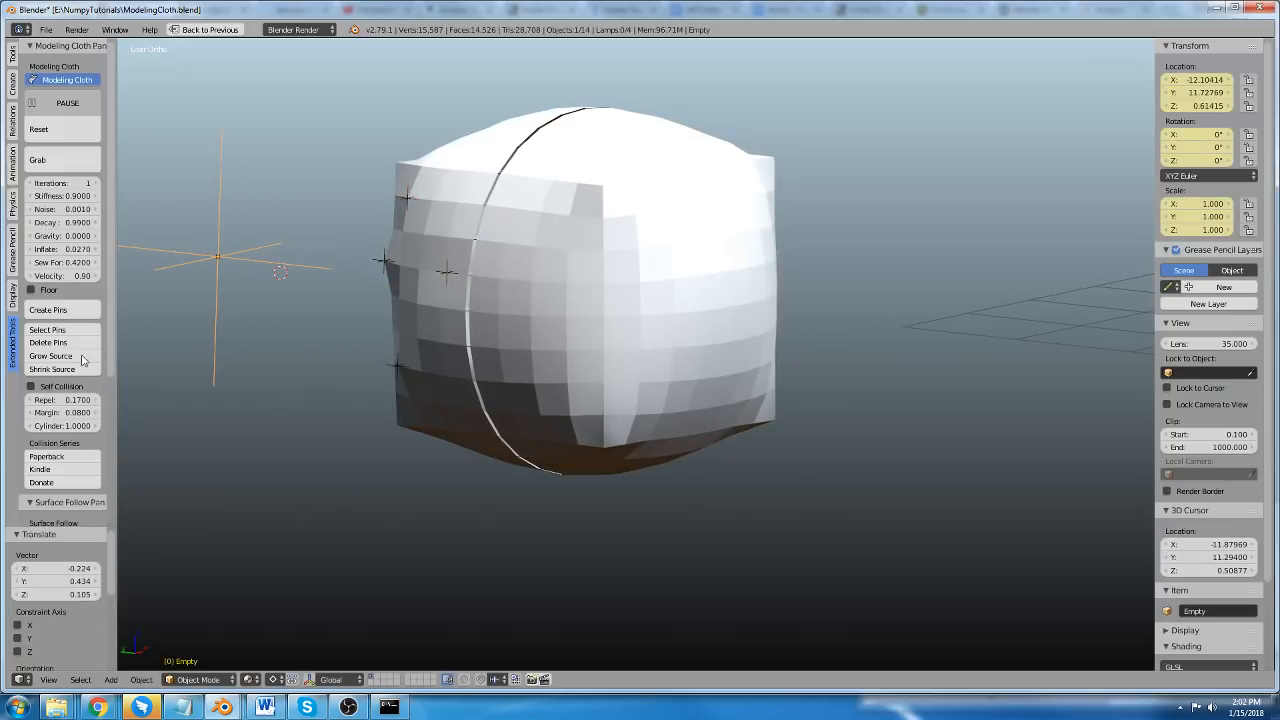
Parent the four pins to the empty as Object, and try moving and rotating the empty to drive the cloth.
{"action": "left_click", "coordinate": [62, 334]}
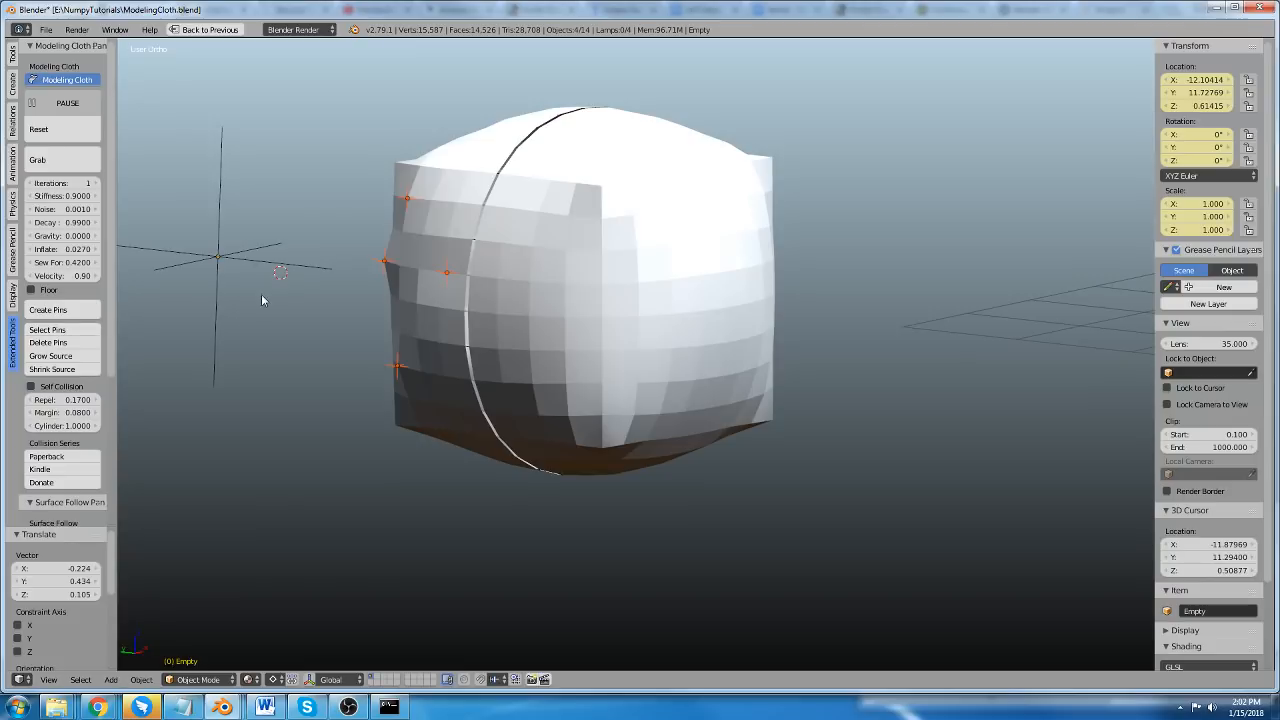
{"action": "right_click", "coordinate": [252, 268], "text": "shift"}
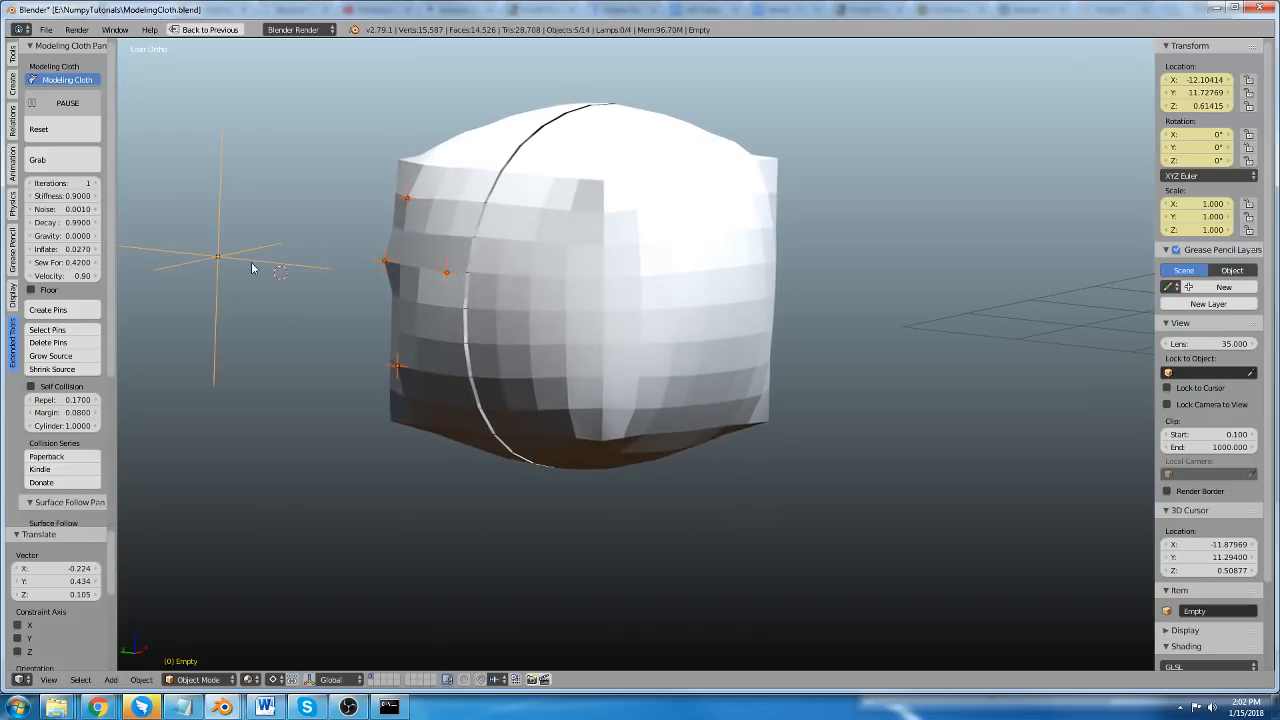
{"action": "key", "text": "ctrl+p"}
{"action": "left_click", "coordinate": [252, 268]}
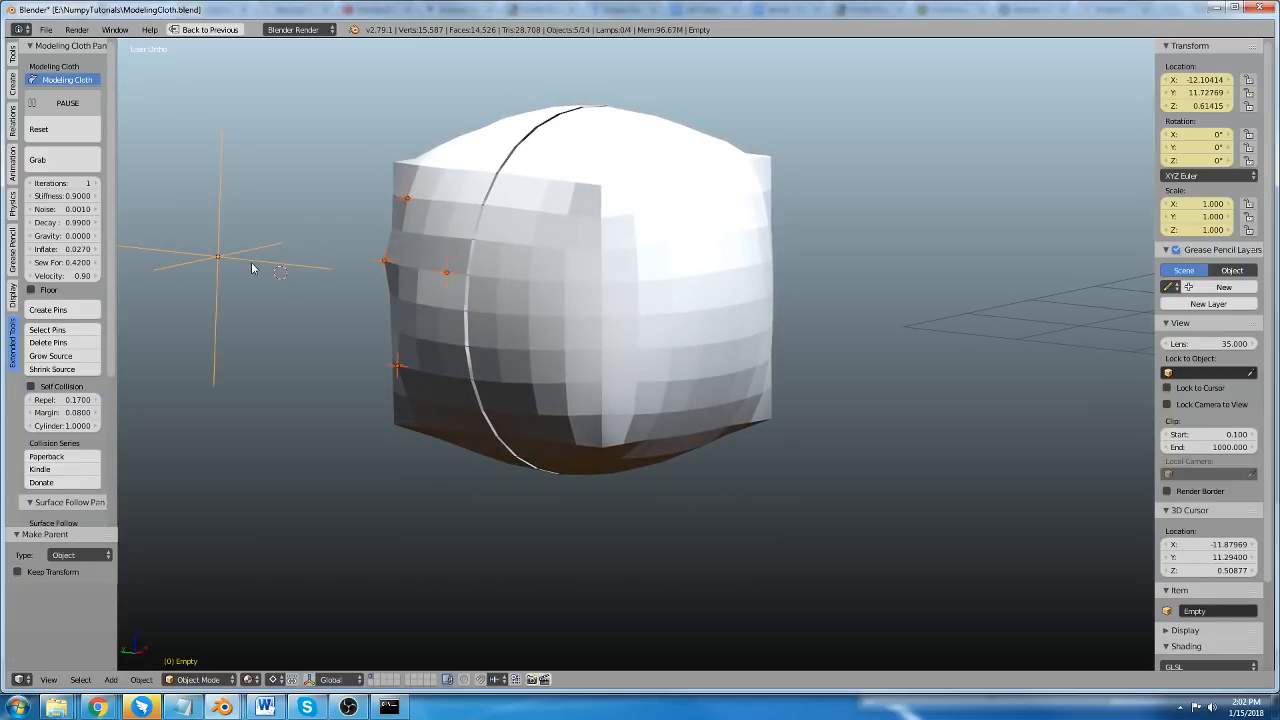
{"action": "right_click", "coordinate": [282, 267]}
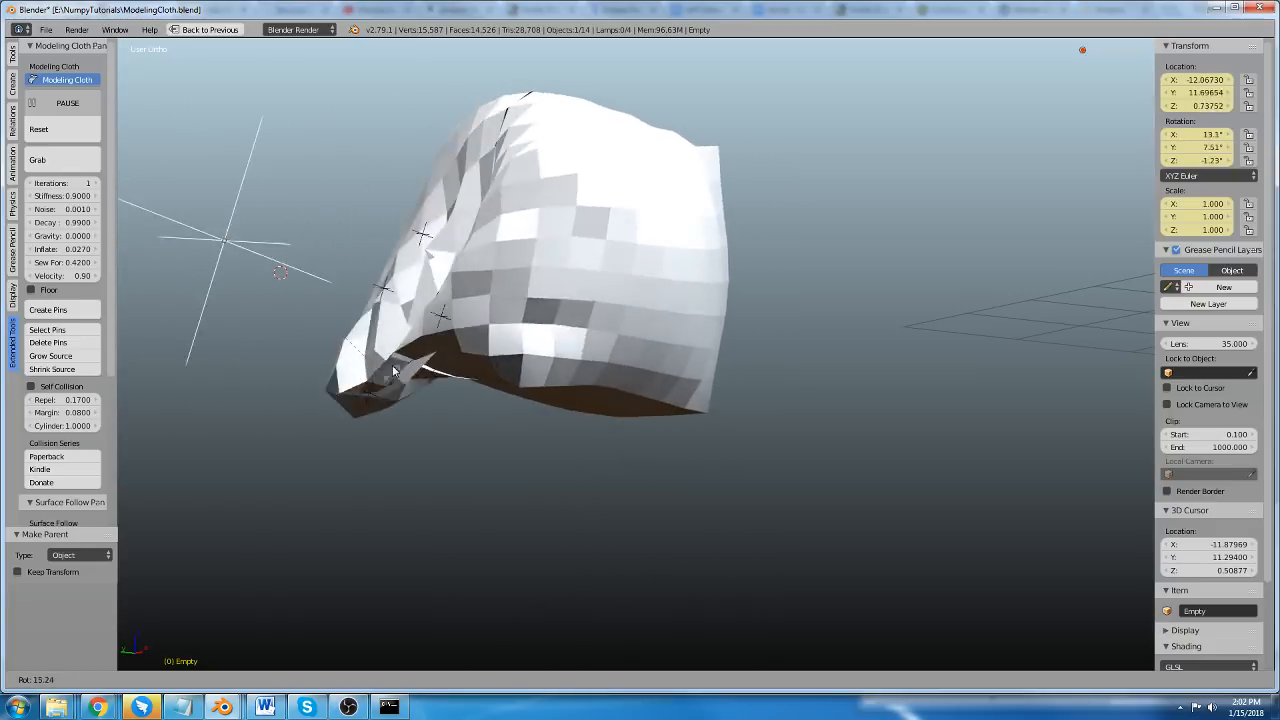
Create three more cloth pins across the near faces of the cube.
{"action": "middle_click_drag", "start_coordinate": [430, 354], "coordinate": [612, 347], "text": "shift"}
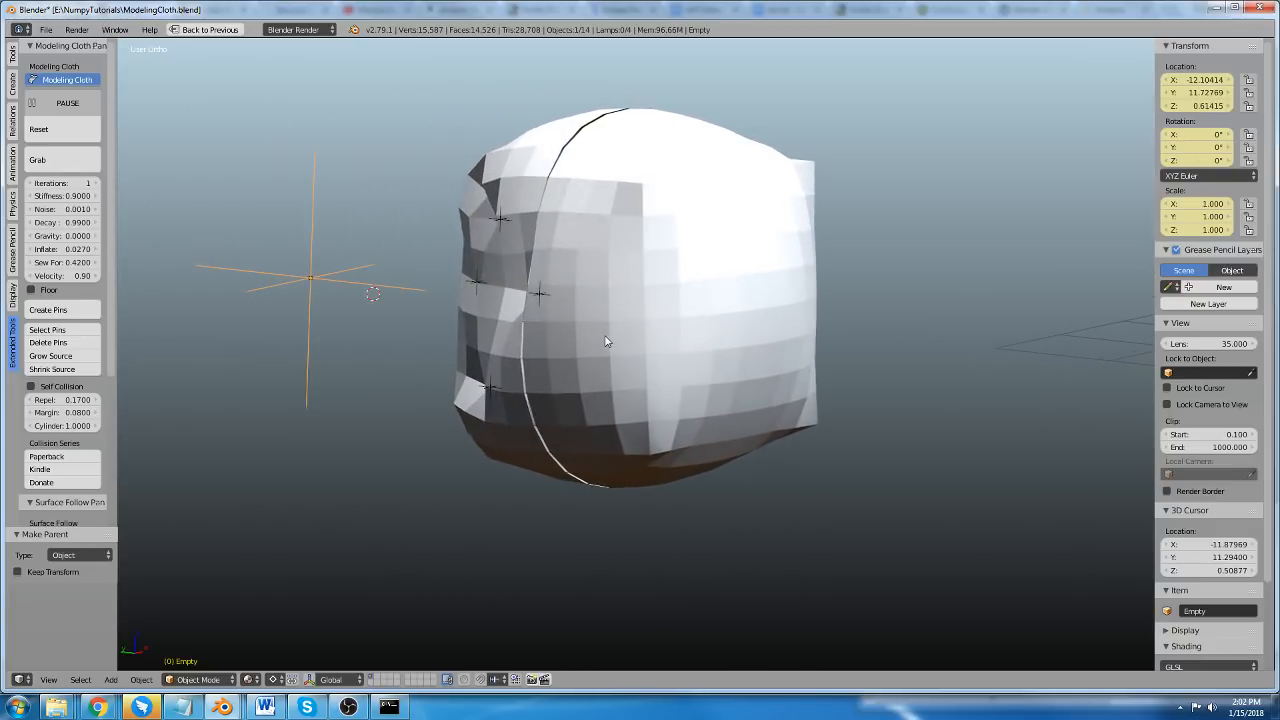
{"action": "left_click", "coordinate": [90, 311]}
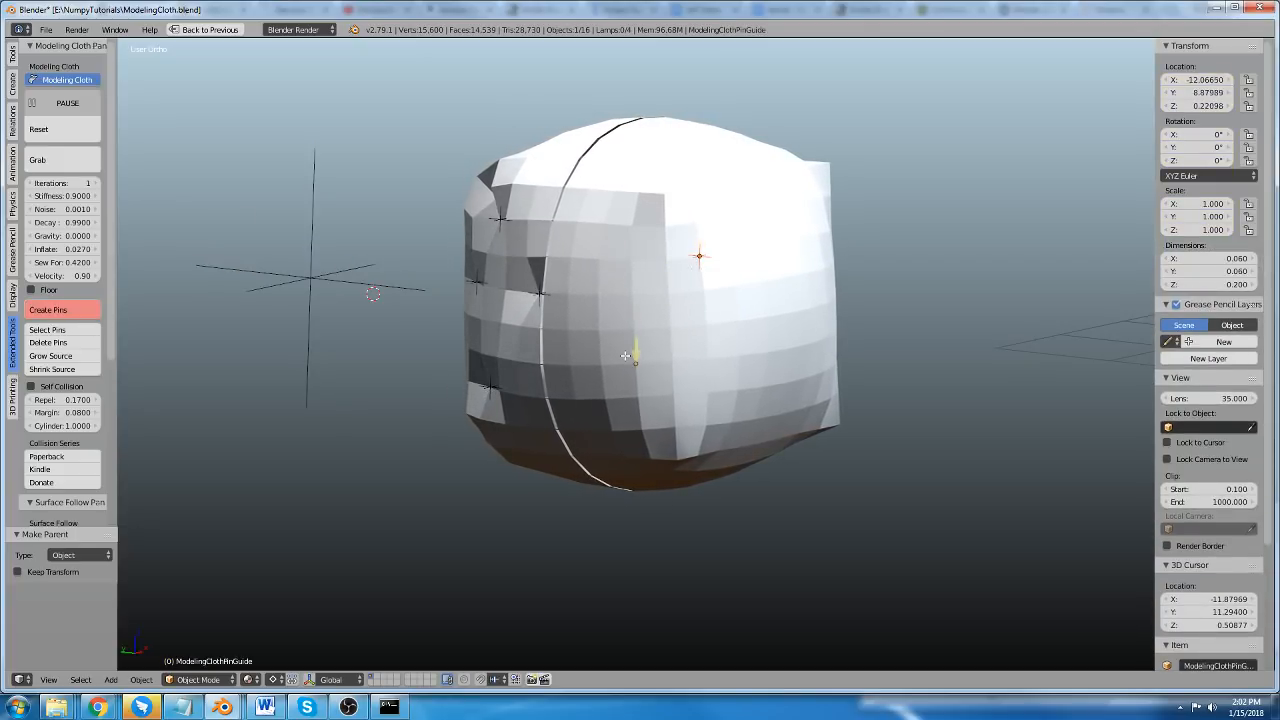
{"action": "left_click", "coordinate": [528, 402]}
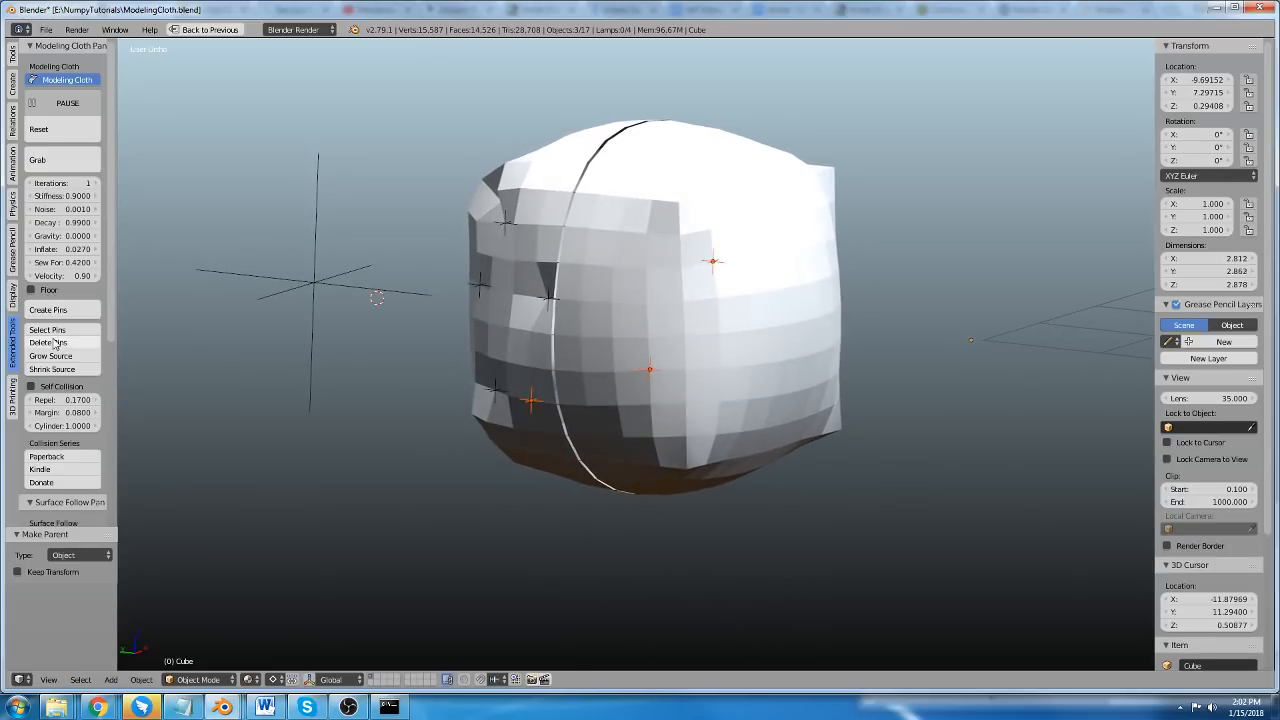
Select the edge loops on both sides of the ripped seam in Edit Mode, pin their vertices and return to Object Mode.
{"action": "key", "text": "Tab"}
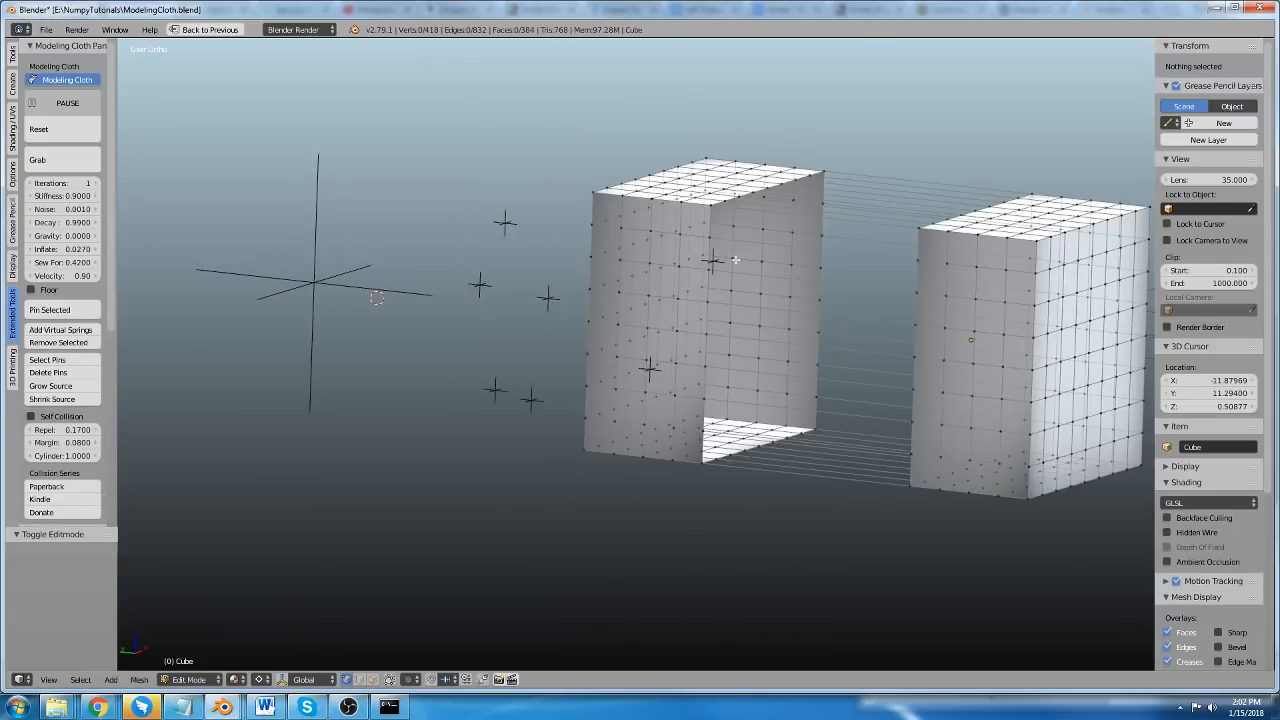
{"action": "scroll", "coordinate": [781, 327], "scroll_direction": "up", "scroll_amount": 3}
{"action": "right_click", "coordinate": [796, 298], "text": "alt"}
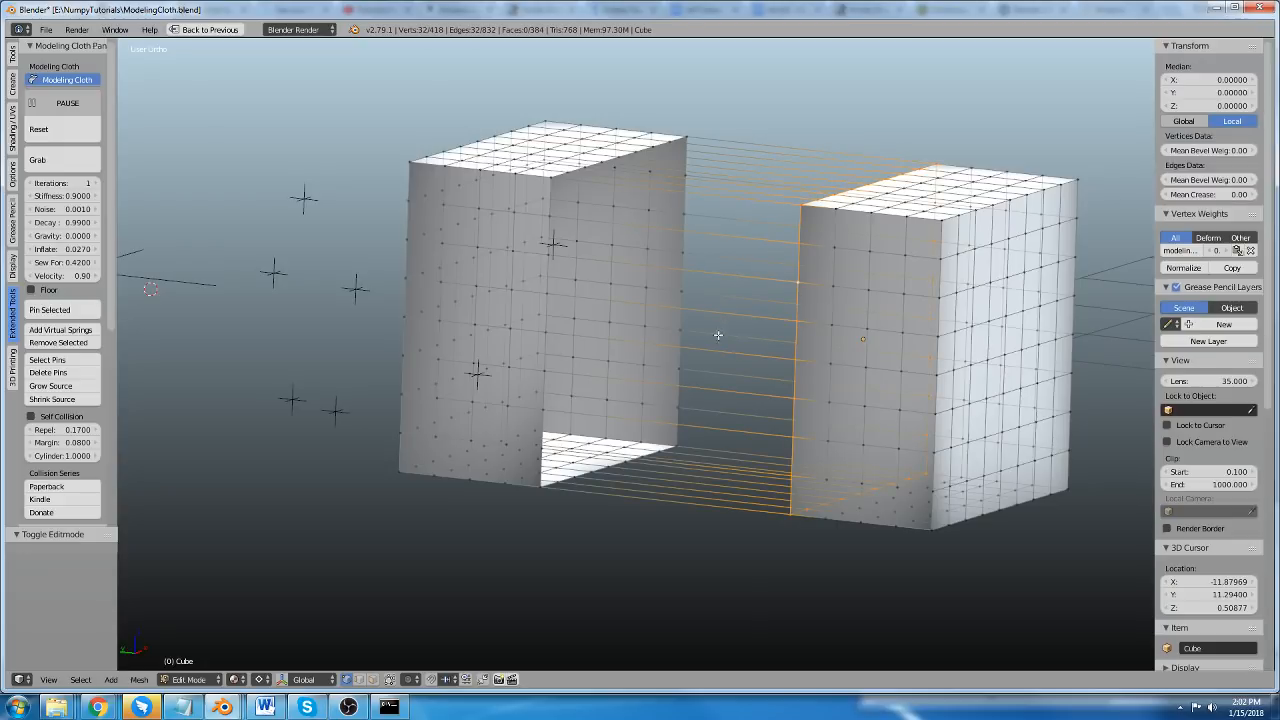
{"action": "middle_click_drag", "start_coordinate": [717, 337], "coordinate": [753, 370]}
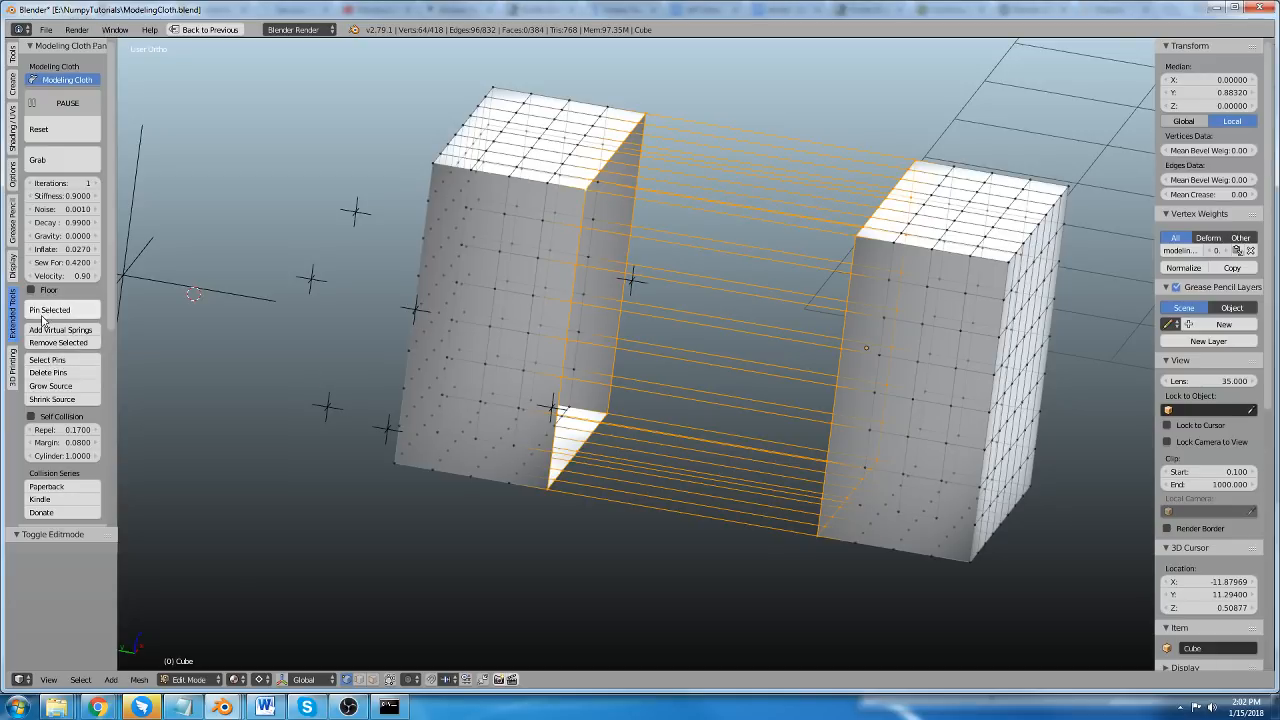
{"action": "middle_click_drag", "start_coordinate": [645, 347], "coordinate": [588, 349]}
{"action": "key", "text": "Tab"}
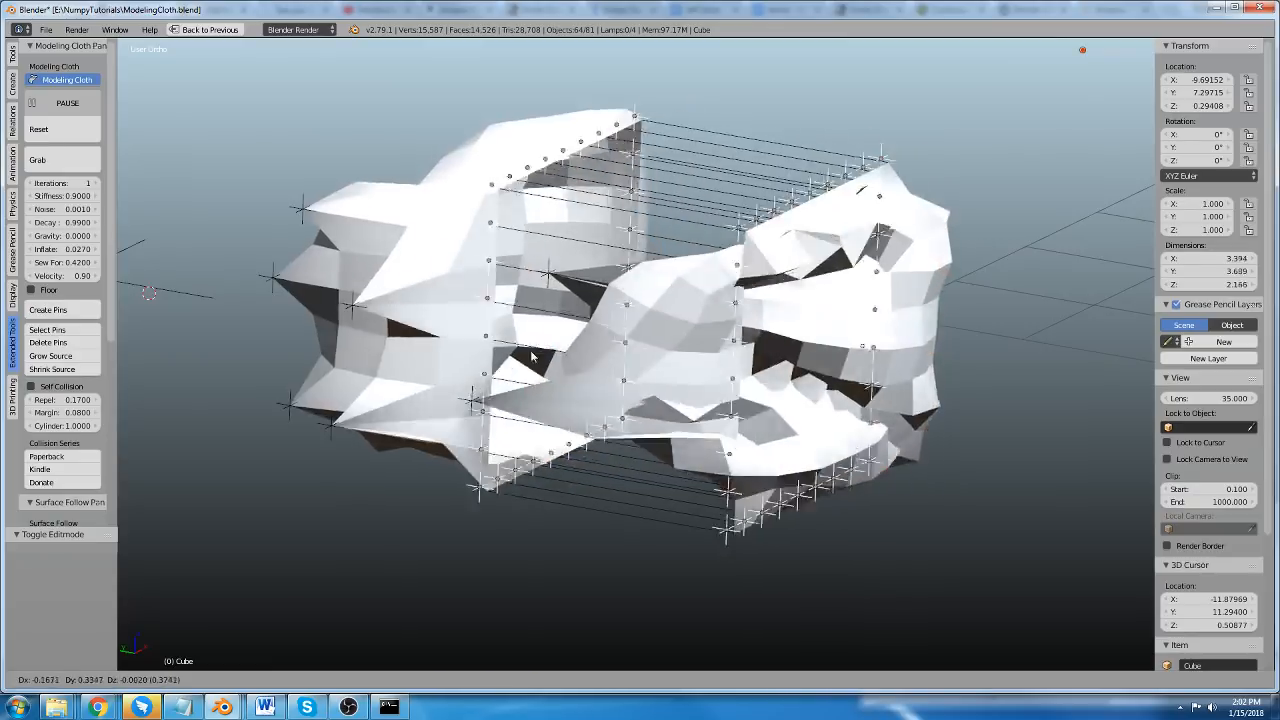
Try moving and scaling the seam pins together to see how the cloth follows.
{"action": "scroll", "coordinate": [493, 351], "scroll_direction": "down", "scroll_amount": 2}
{"action": "middle_click_drag", "start_coordinate": [465, 400], "coordinate": [508, 428]}
{"action": "key", "text": "g"}
{"action": "right_click", "coordinate": [616, 359]}
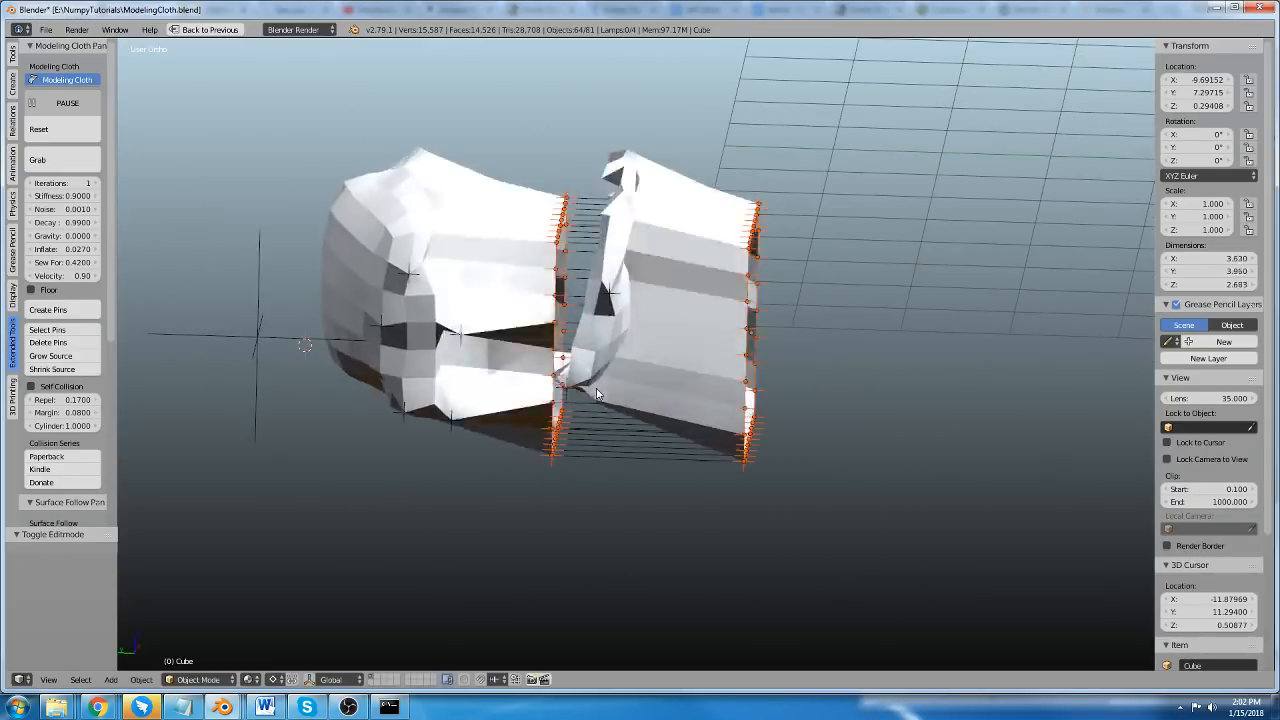
{"action": "key", "text": "s"}
{"action": "right_click", "coordinate": [626, 481]}
Snap the selected seam pins to the grid and try scaling them.
{"action": "key", "text": "shift+s"}
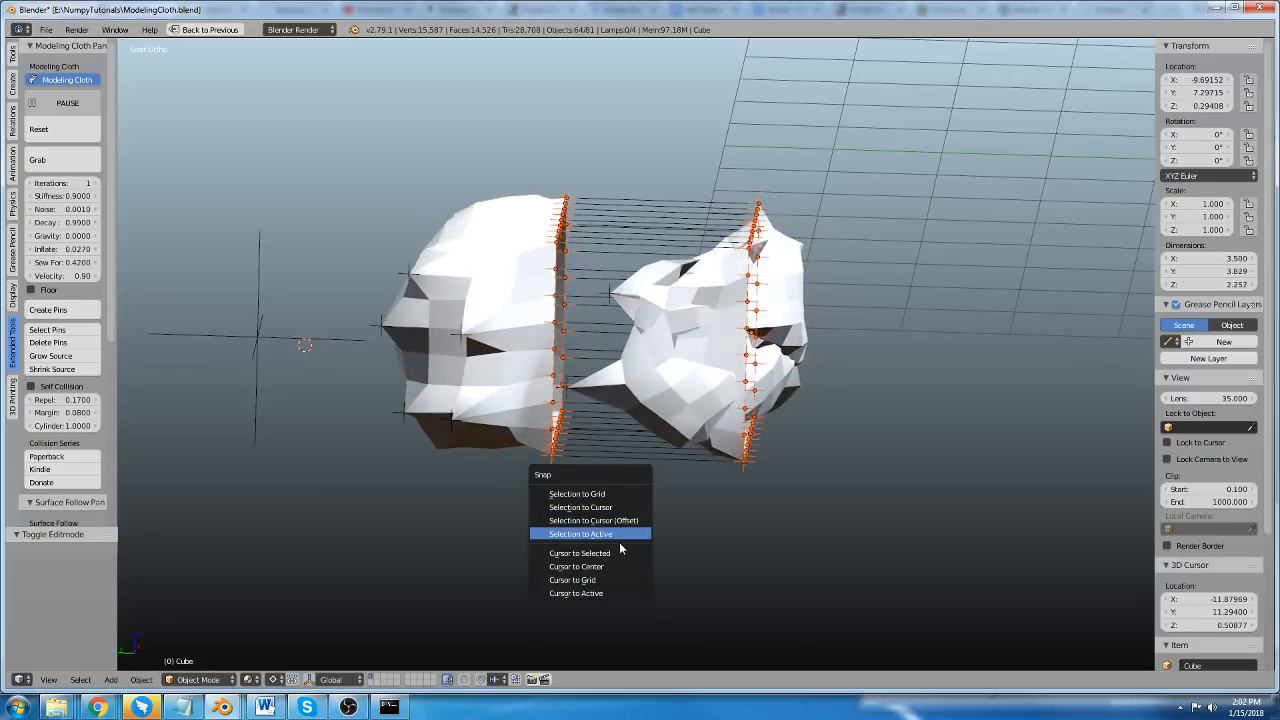
{"action": "key", "text": "s"}
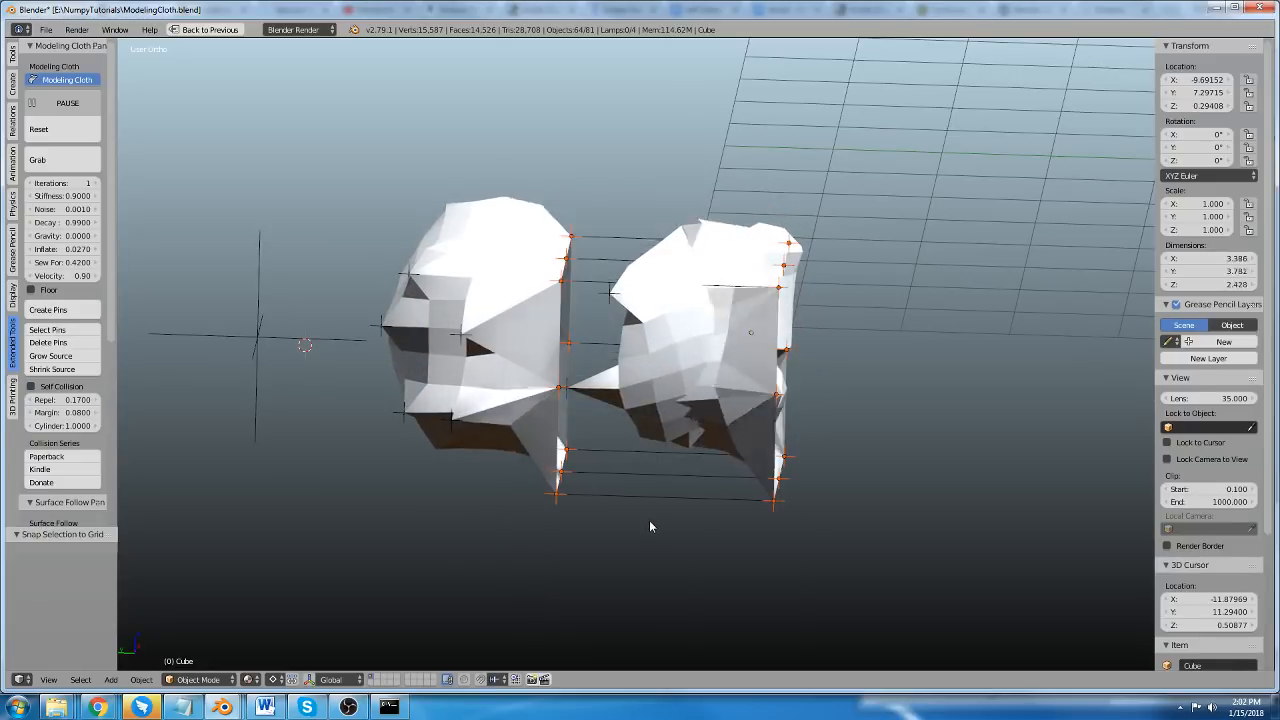
{"action": "key", "text": "s"}
{"action": "right_click", "coordinate": [694, 542]}
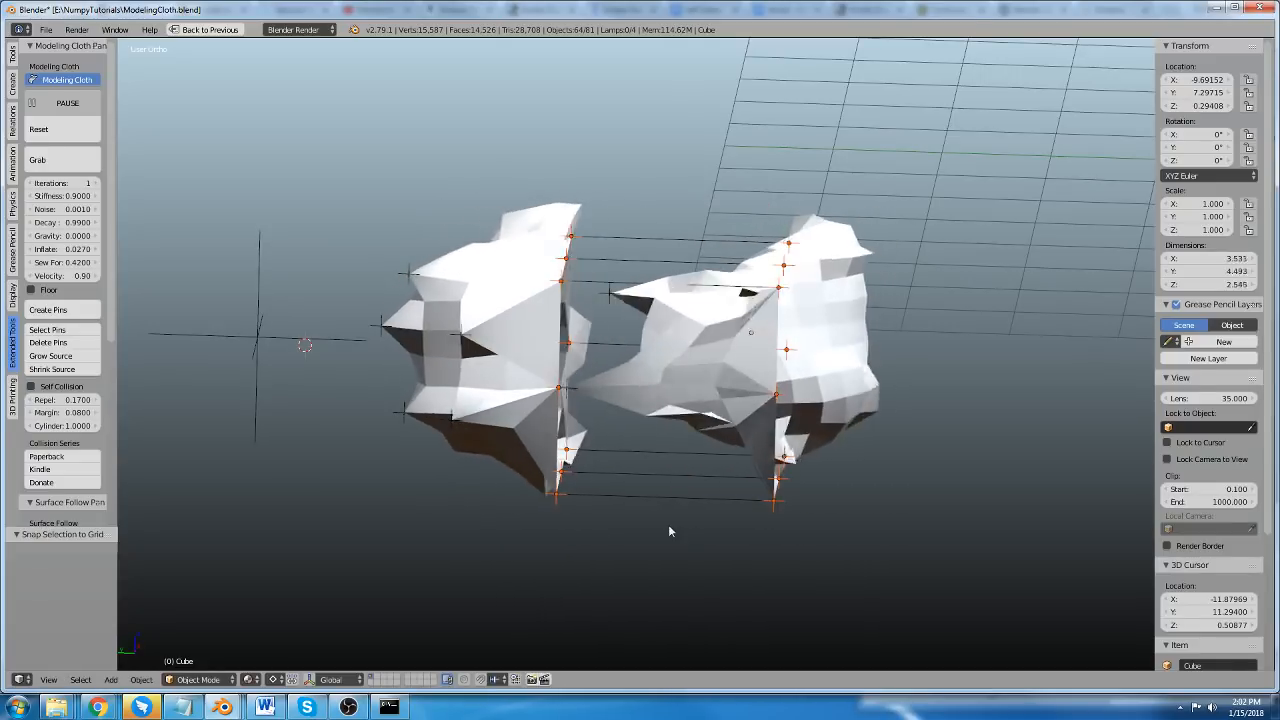
Snap the 3D cursor to the selected pins and try scaling the pins again.
{"action": "key", "text": "shift+s"}
{"action": "left_click", "coordinate": [661, 585]}
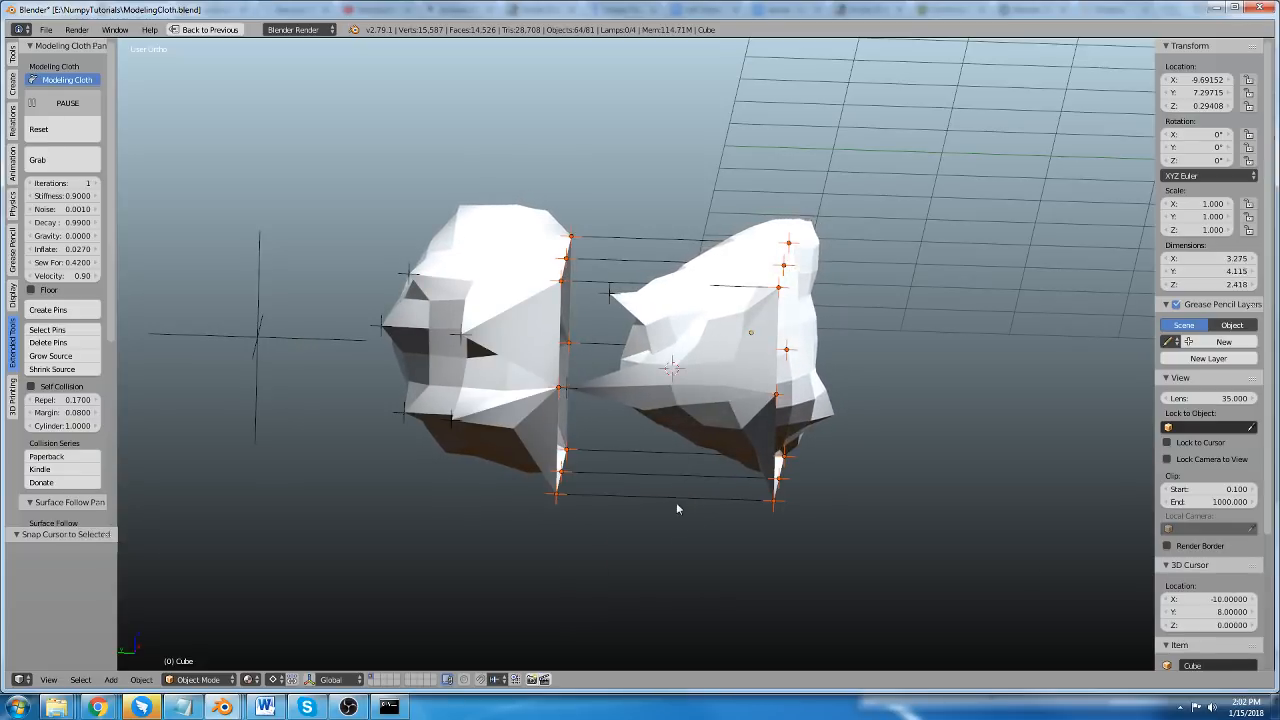
{"action": "key", "text": "s"}
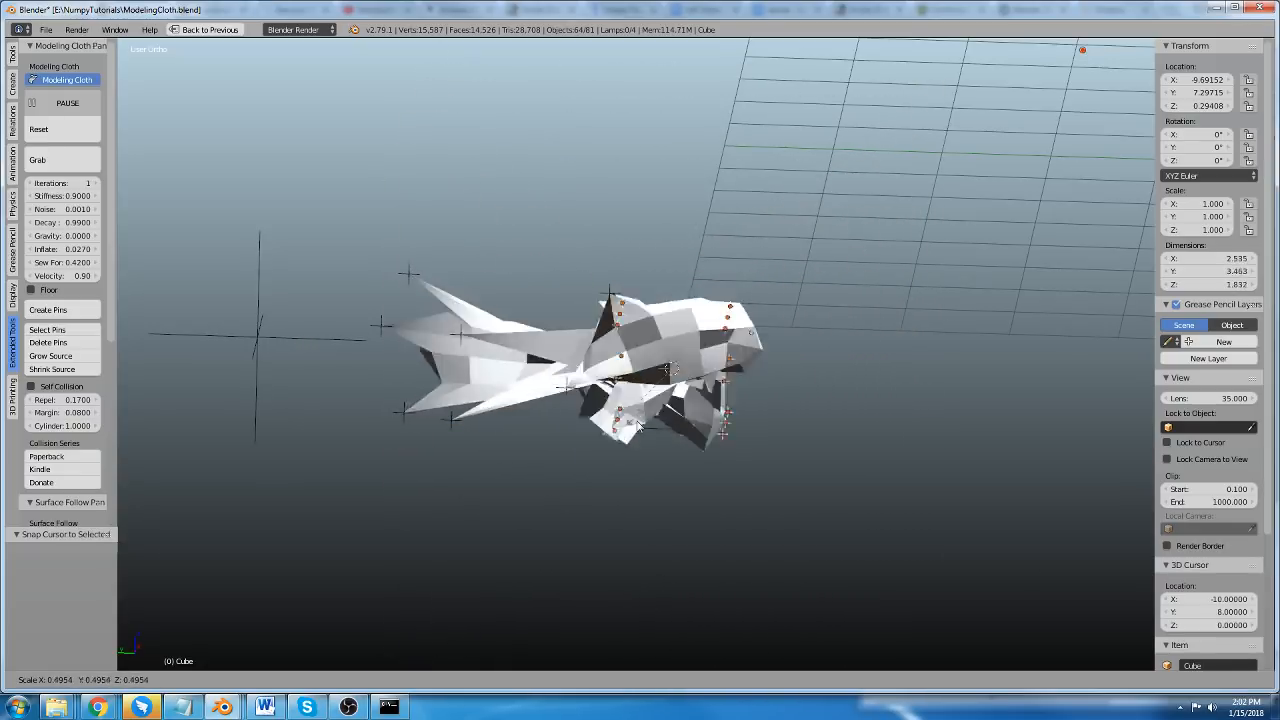
{"action": "right_click", "coordinate": [643, 454]}
Move a single upper seam pin upward by about 0.384, -0.004, 1.419 to stretch the cloth into a spike.
{"action": "scroll", "coordinate": [648, 400], "scroll_direction": "down", "scroll_amount": 2}
{"action": "middle_click_drag", "start_coordinate": [651, 358], "coordinate": [616, 367]}
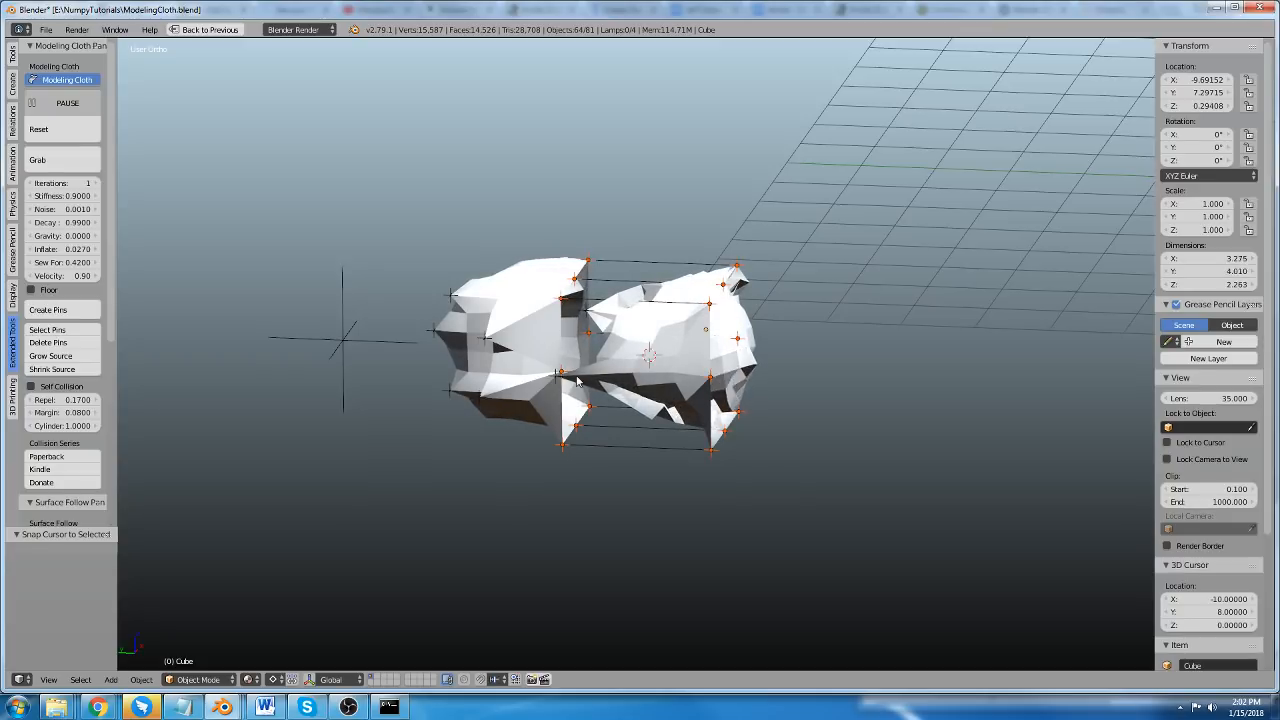
{"action": "middle_click_drag", "start_coordinate": [577, 381], "coordinate": [576, 325], "text": "shift"}
{"action": "scroll", "coordinate": [486, 178], "scroll_direction": "up", "scroll_amount": 1}
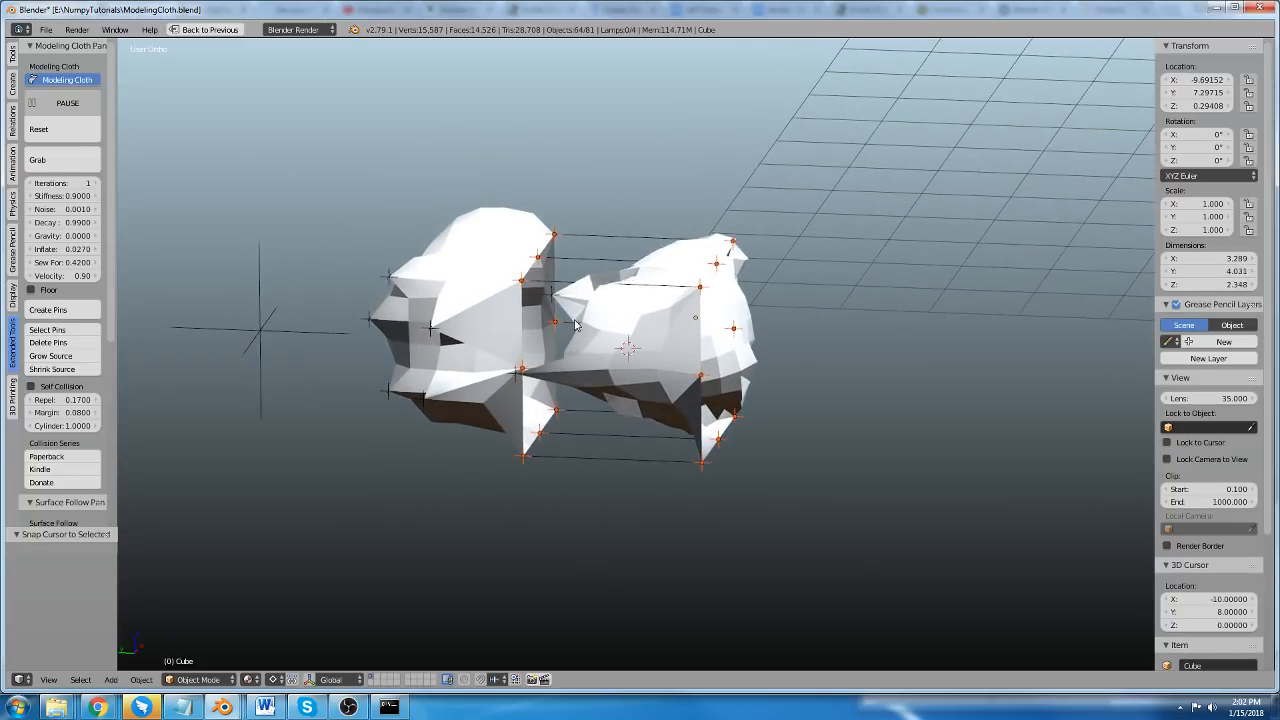
{"action": "right_click", "coordinate": [553, 237]}
{"action": "key", "text": "g"}
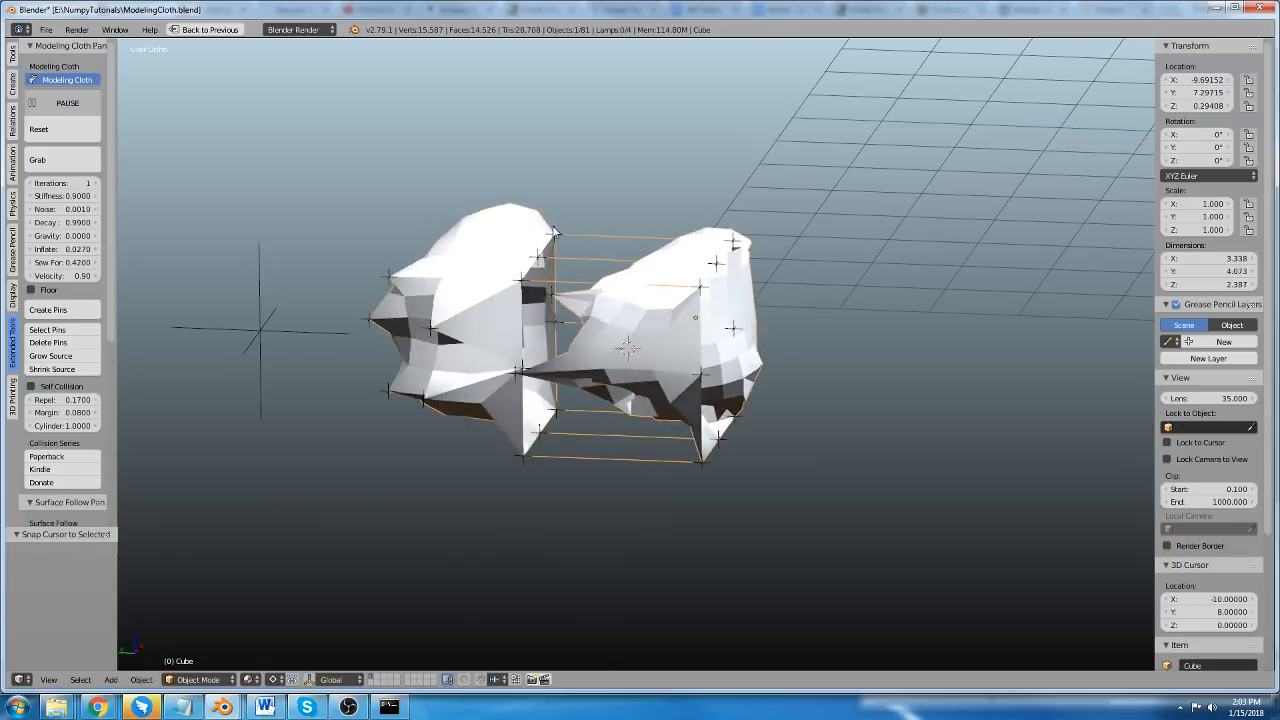
{"action": "left_click", "coordinate": [558, 98]}
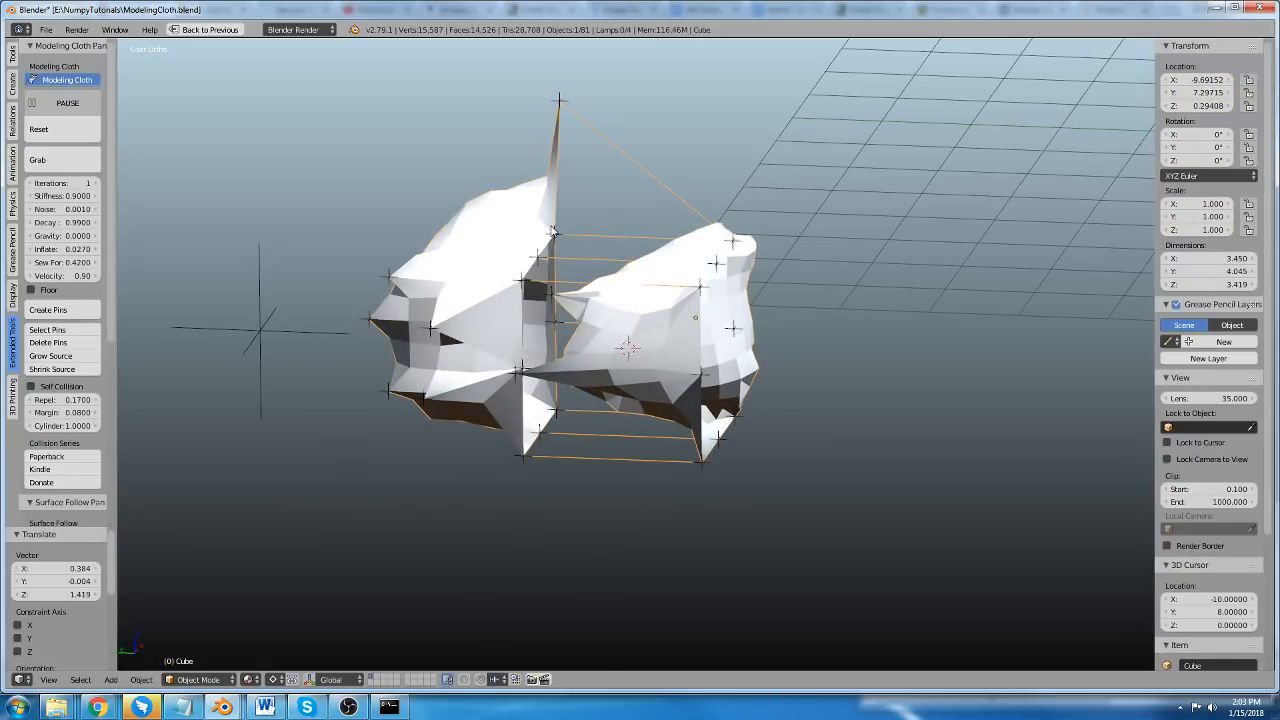
Move another upper seam pin up and outward by about -0.027, 1.812, 1.154.
{"action": "right_click", "coordinate": [550, 232]}
{"action": "key", "text": "g"}
{"action": "left_click", "coordinate": [392, 127]}
{"action": "middle_click_drag", "start_coordinate": [565, 317], "coordinate": [521, 314]}
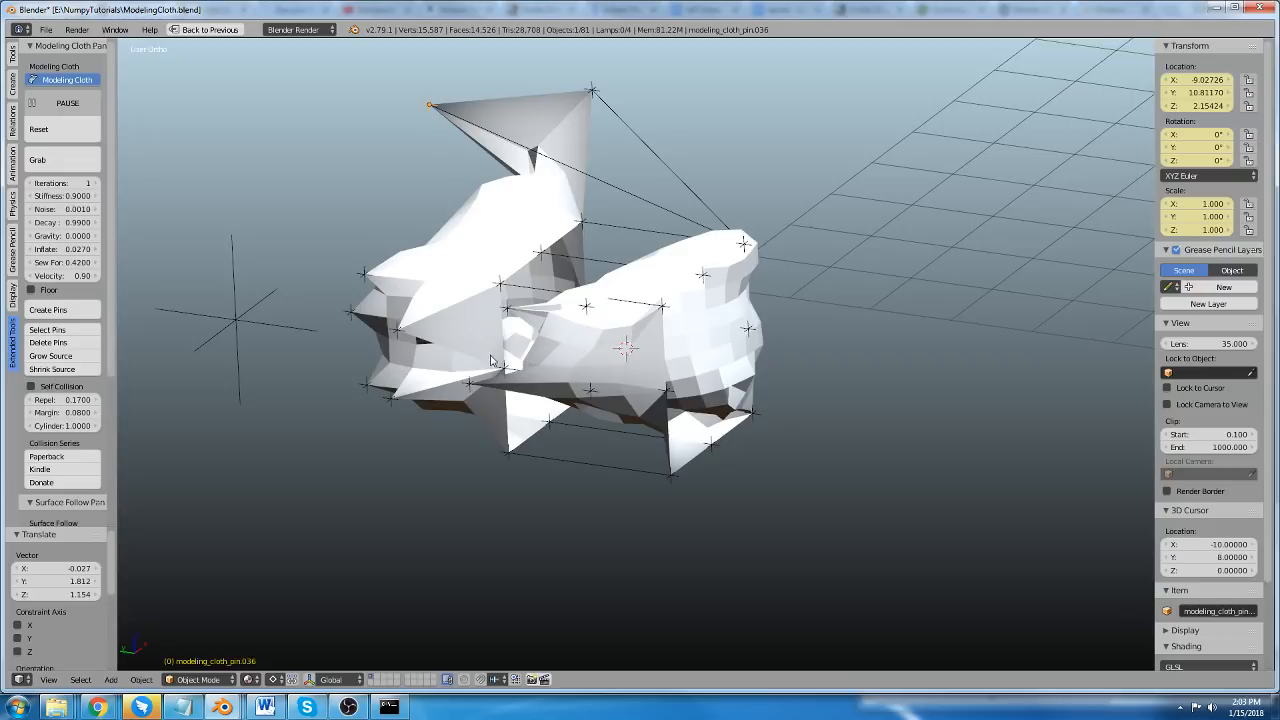
Select the cloth cube, then select all of its pins and delete them.
{"action": "middle_click_drag", "start_coordinate": [490, 355], "coordinate": [501, 357]}
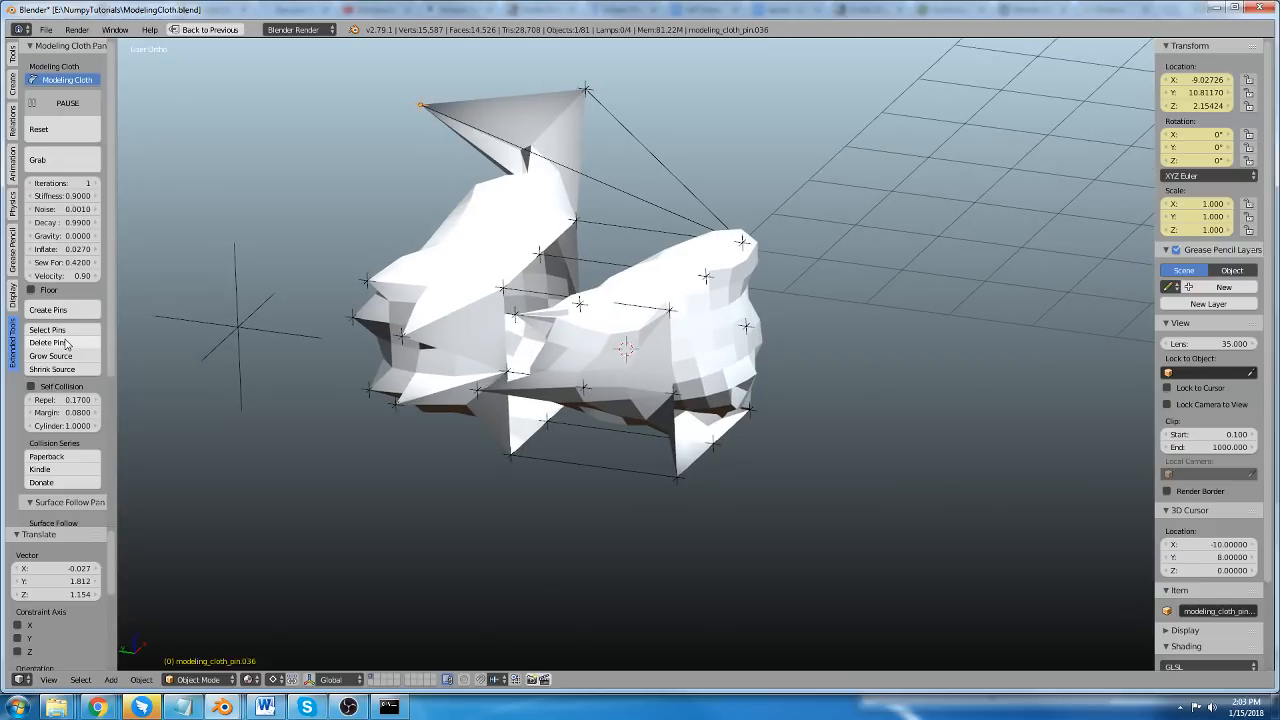
{"action": "middle_click_drag", "start_coordinate": [478, 358], "coordinate": [524, 342]}
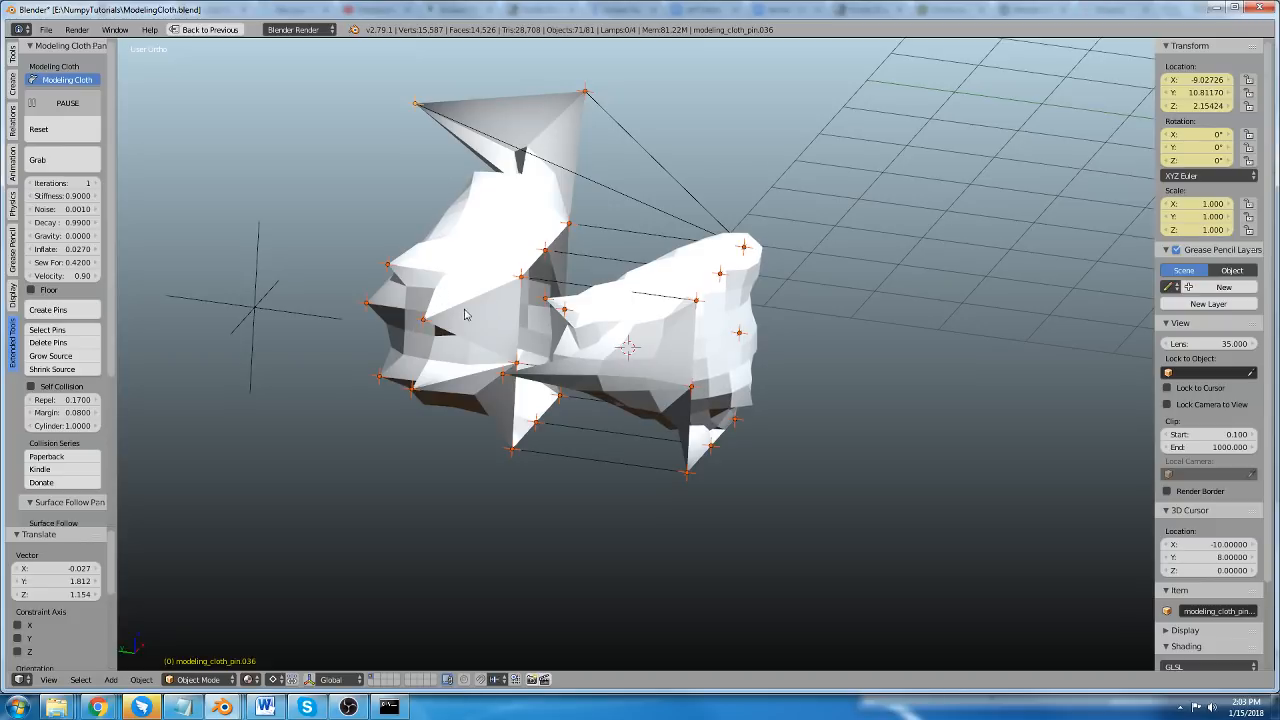
{"action": "right_click", "coordinate": [485, 273]}
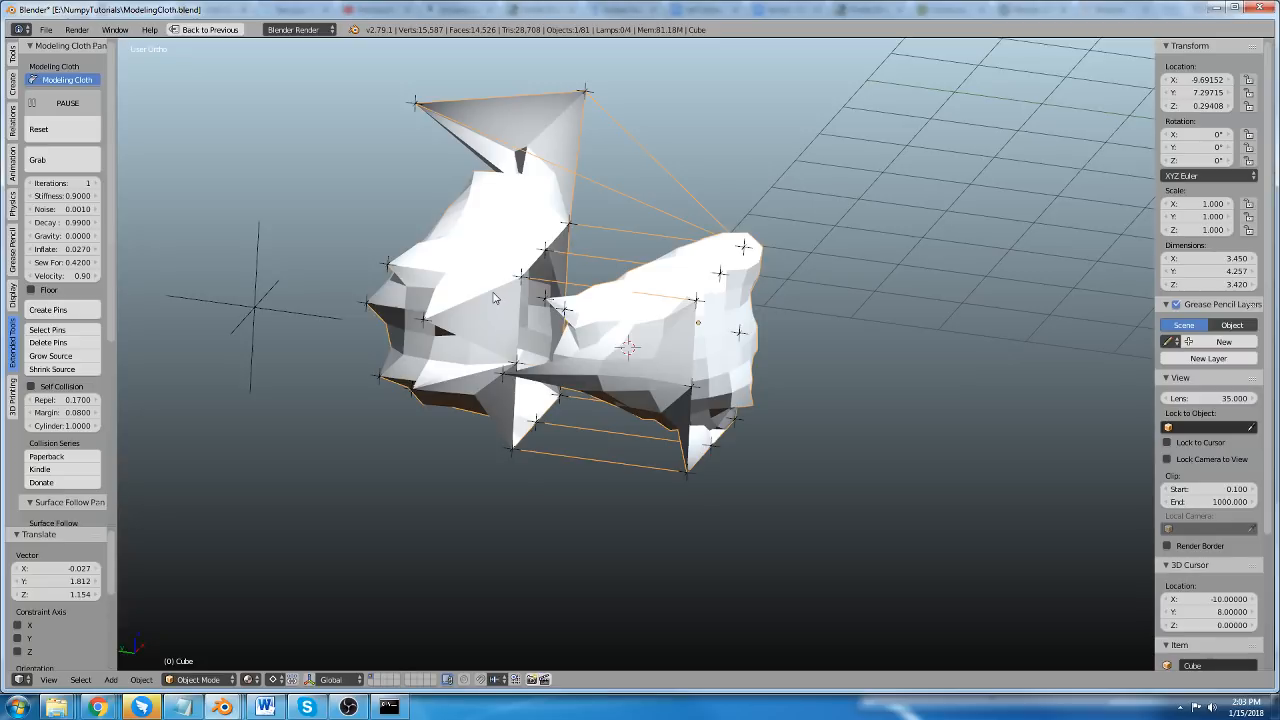
{"action": "left_click", "coordinate": [66, 331]}
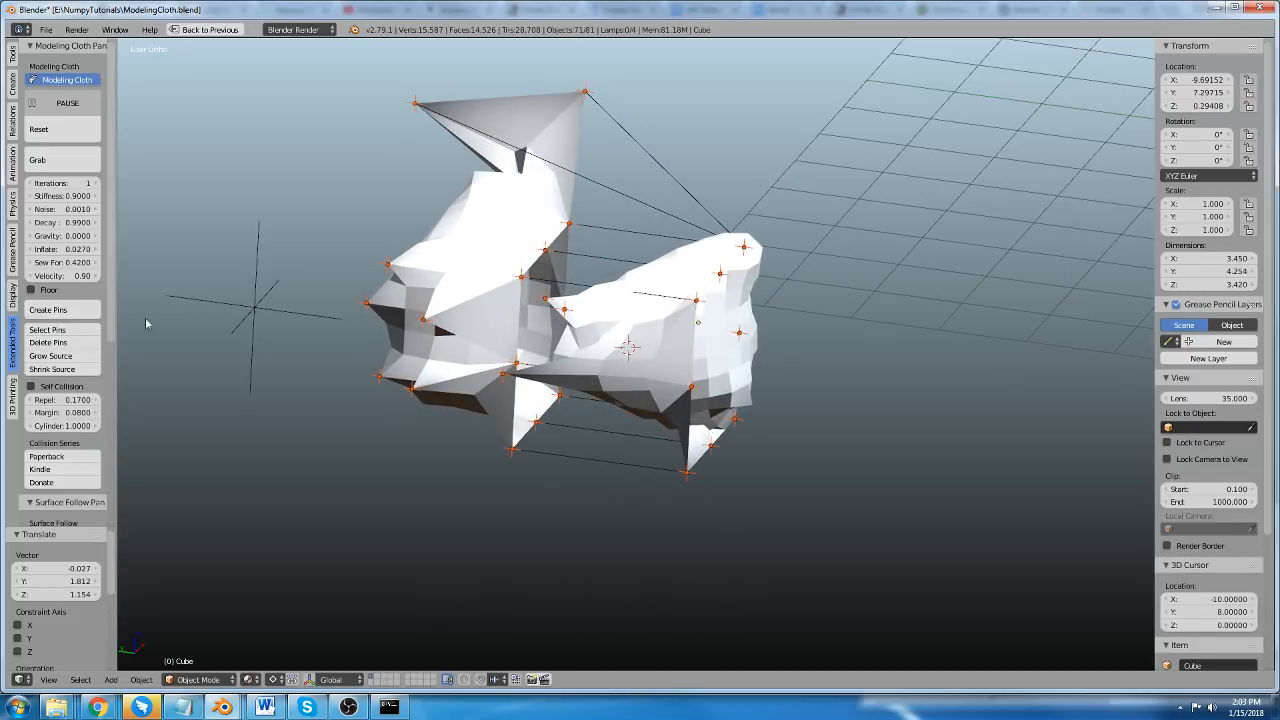
{"action": "left_click", "coordinate": [70, 343]}
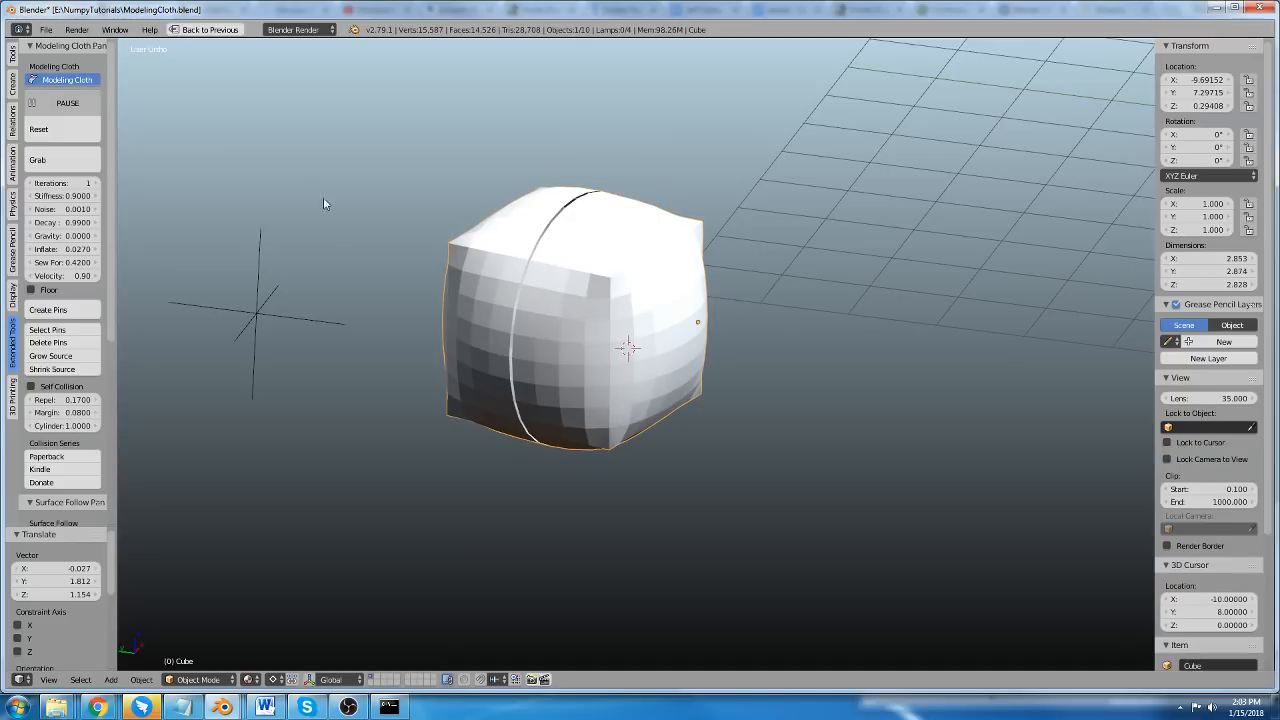
Create a pin on the cube's upper corner and move it by about -0.011, 0.891, 0.548 to pull the cloth.
{"action": "scroll", "coordinate": [345, 245], "scroll_direction": "up", "scroll_amount": 2}
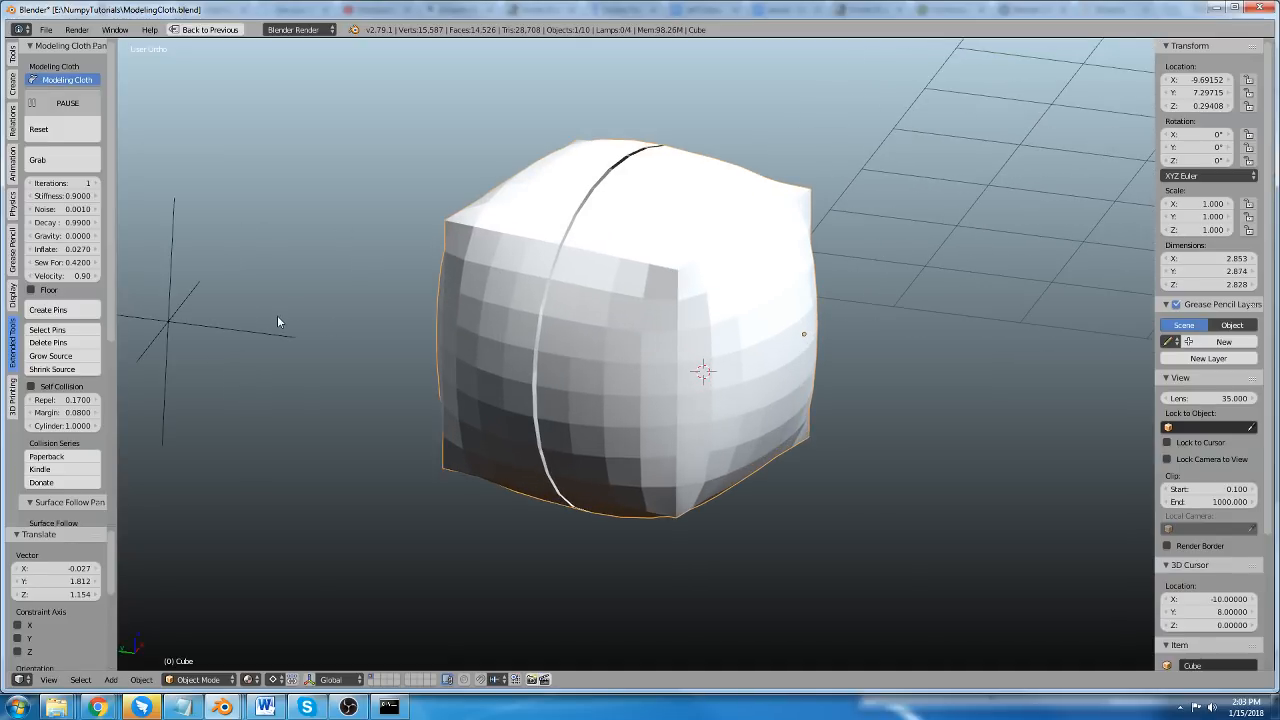
{"action": "left_click", "coordinate": [94, 312]}
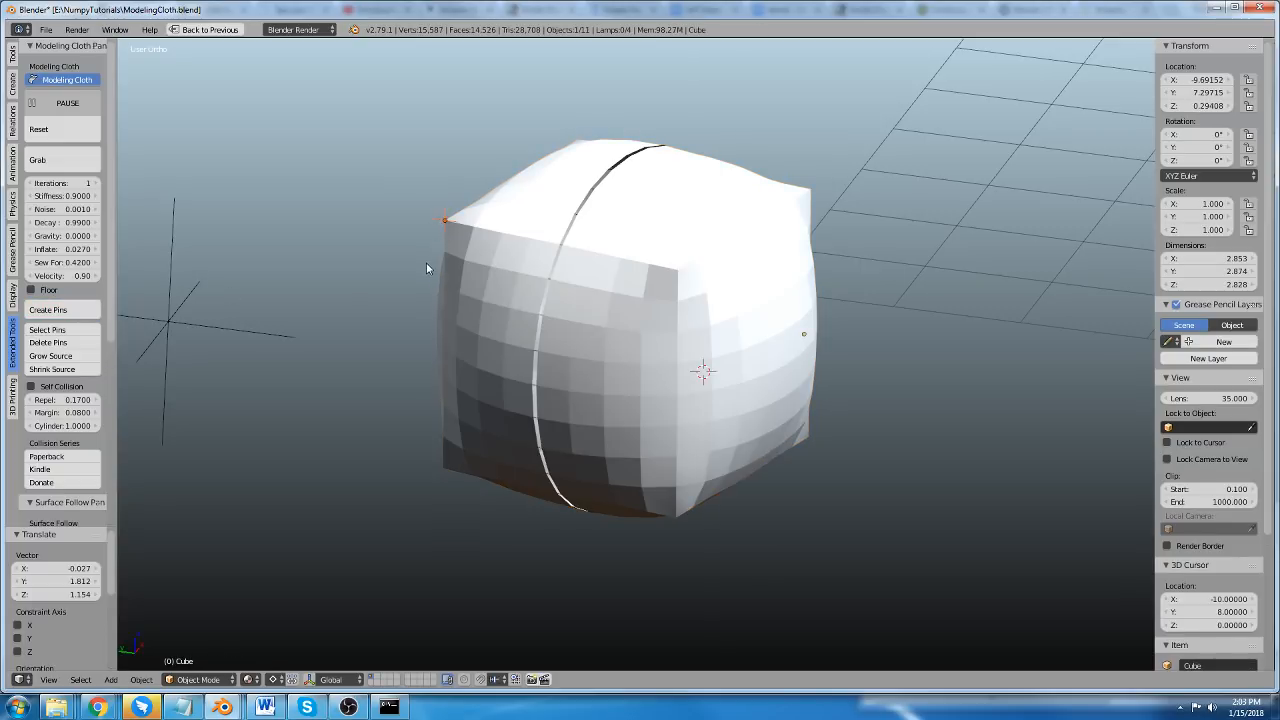
{"action": "key", "text": "g"}
{"action": "left_click", "coordinate": [312, 179]}
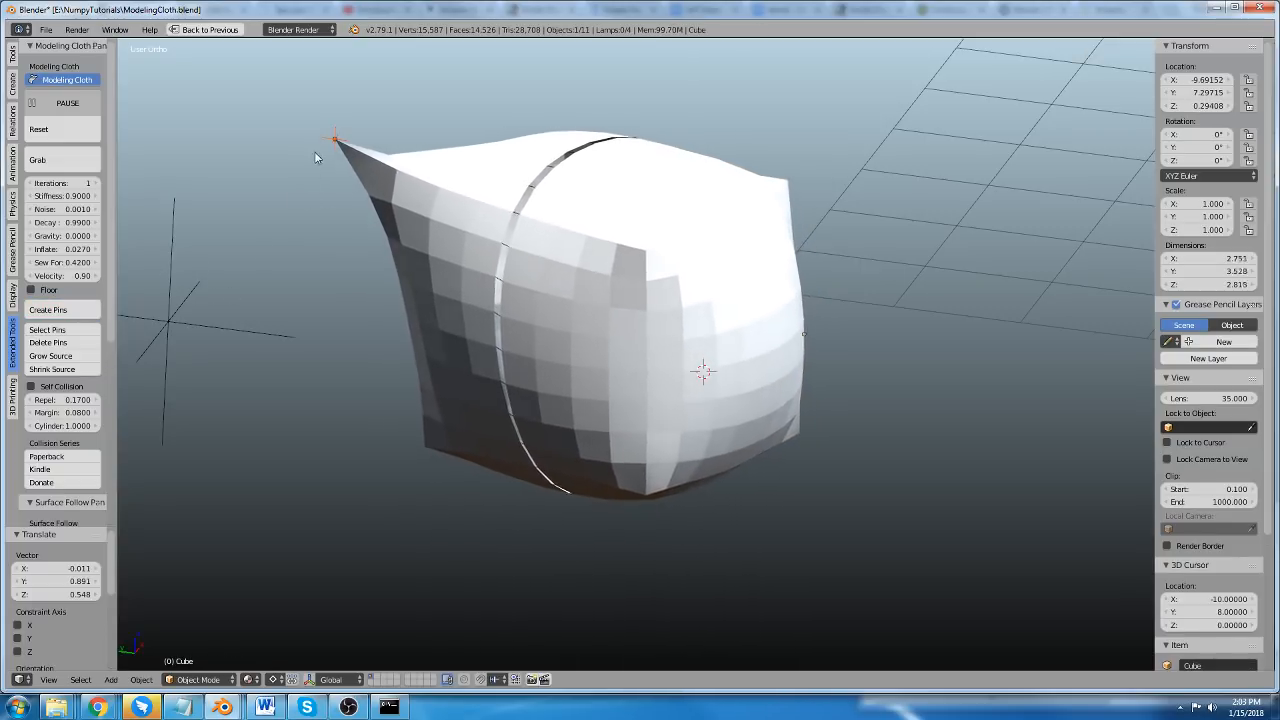
Delete the moved corner pin while the simulation runs and follow the released cloth.
{"action": "key", "text": "x"}
{"action": "left_click", "coordinate": [272, 160]}
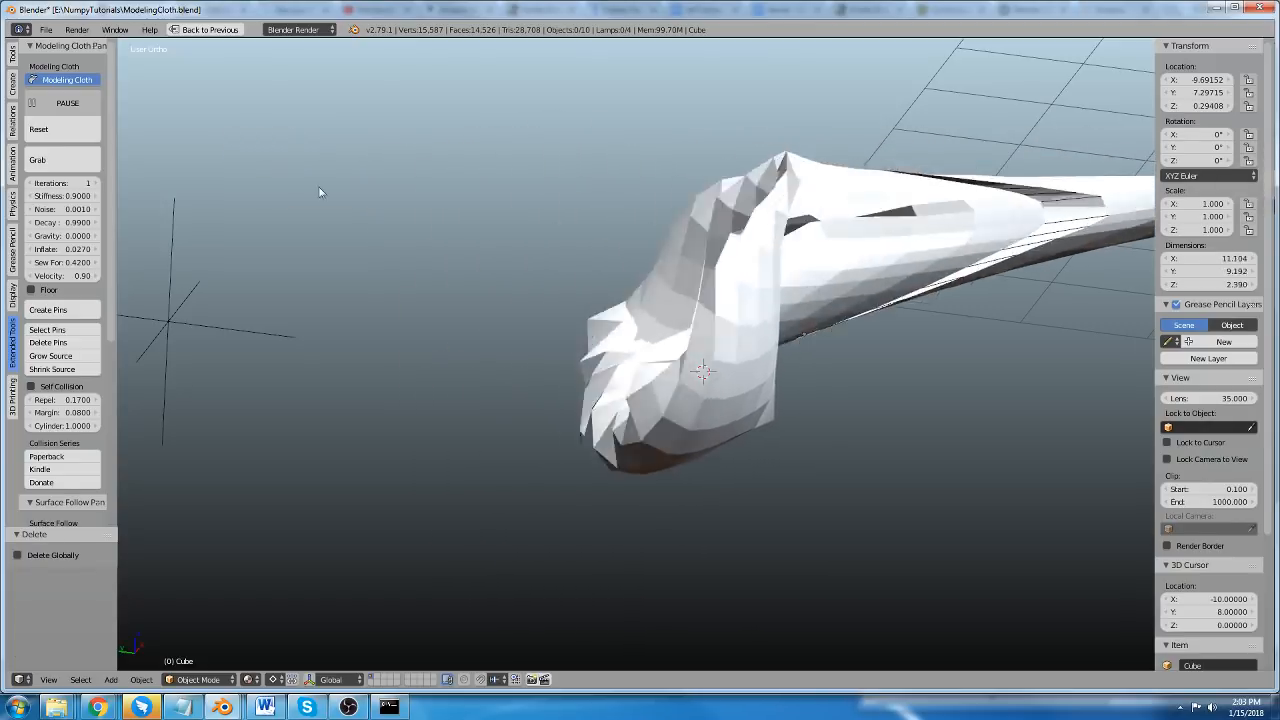
{"action": "scroll", "coordinate": [465, 228], "scroll_direction": "down", "scroll_amount": 6}
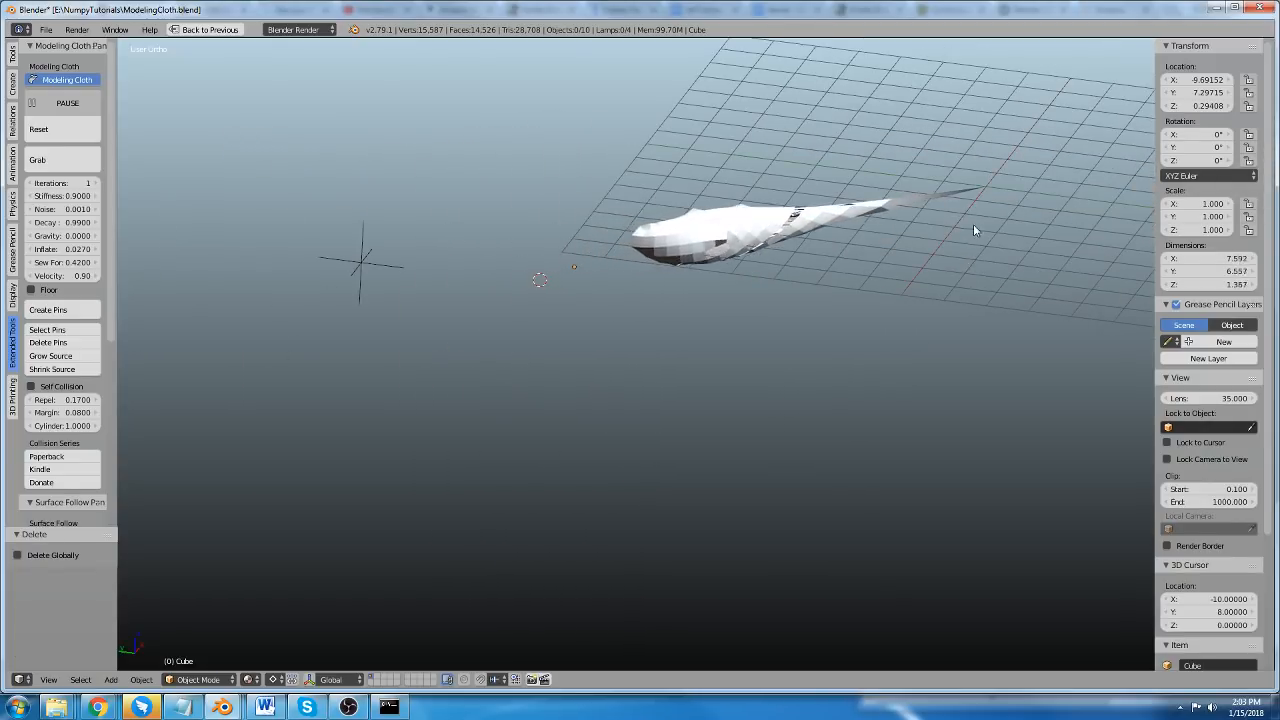
{"action": "scroll", "coordinate": [990, 192], "scroll_direction": "up", "scroll_amount": 4}
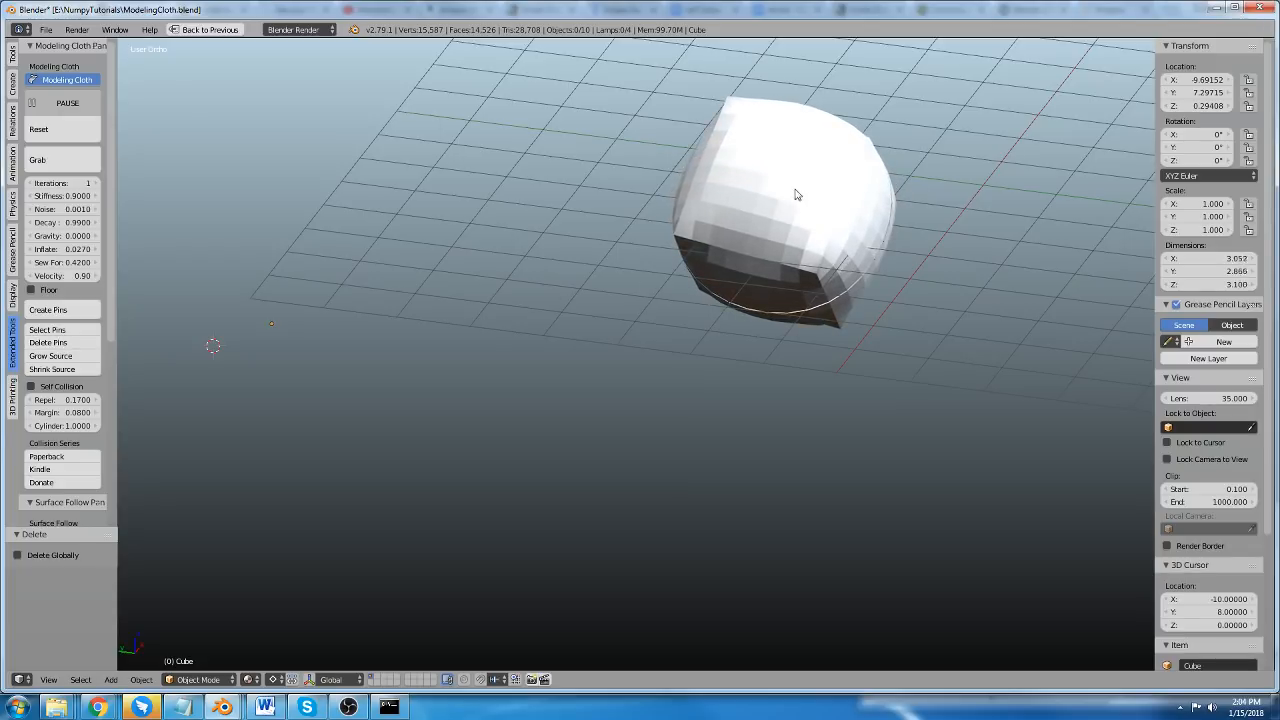
{"action": "scroll", "coordinate": [746, 293], "scroll_direction": "down", "scroll_amount": 1}
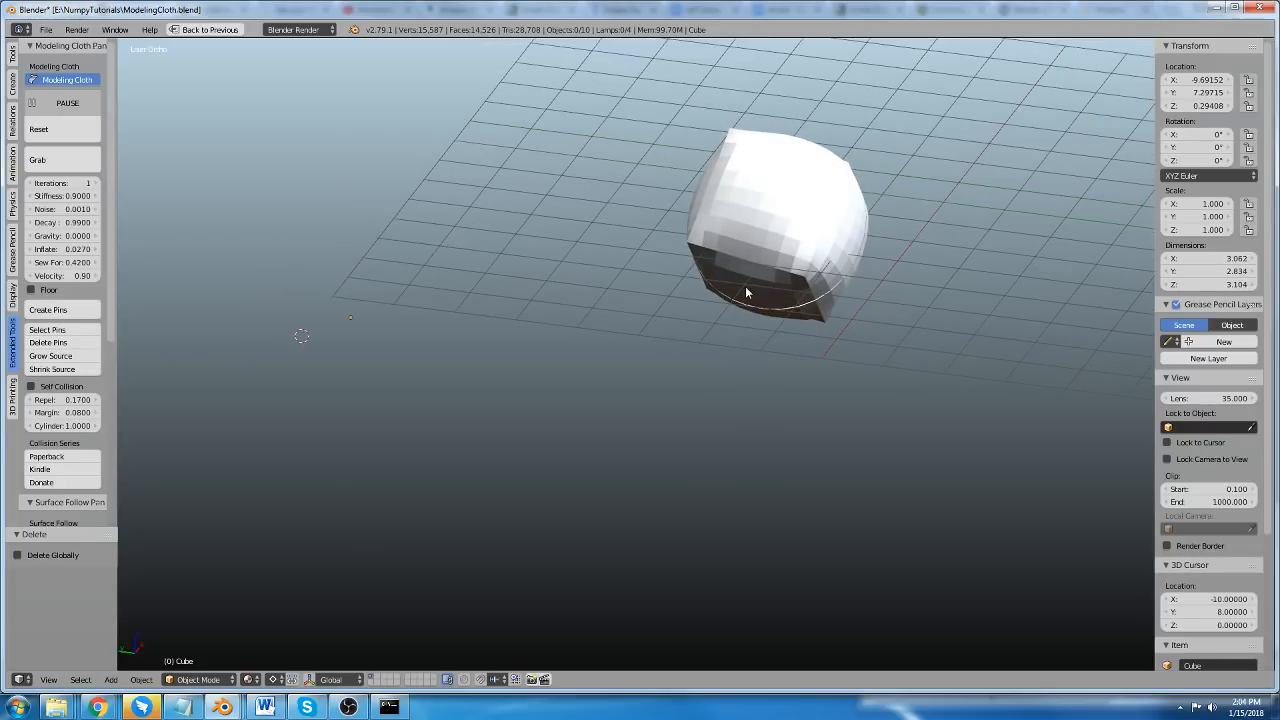
Reset the cube's cloth simulation.
{"action": "left_click", "coordinate": [74, 135]}
{"action": "scroll", "coordinate": [442, 309], "scroll_direction": "down", "scroll_amount": 1}
{"action": "middle_click_drag", "start_coordinate": [306, 337], "coordinate": [459, 330], "text": "shift"}
{"action": "scroll", "coordinate": [458, 330], "scroll_direction": "up", "scroll_amount": 2}
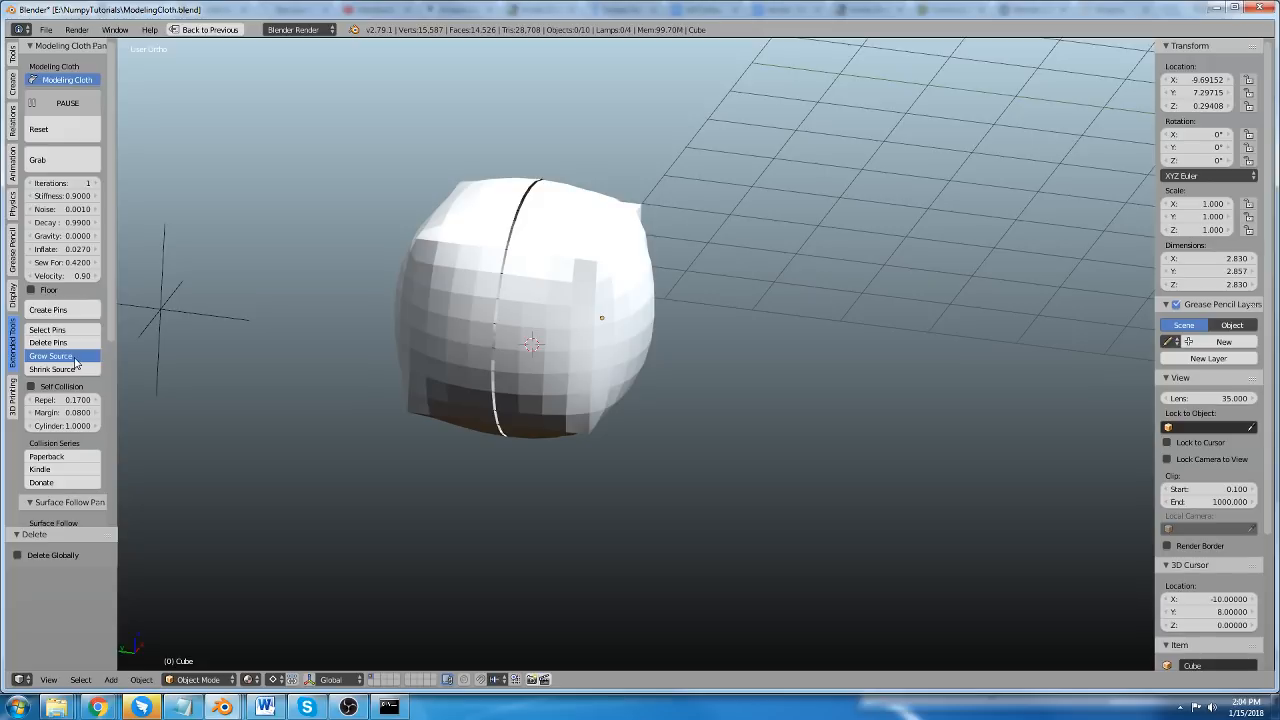
Apply Grow Source repeatedly to enlarge the cloth cube's source shape.
{"action": "left_click", "coordinate": [81, 359]}
{"action": "left_click", "coordinate": [79, 357]}
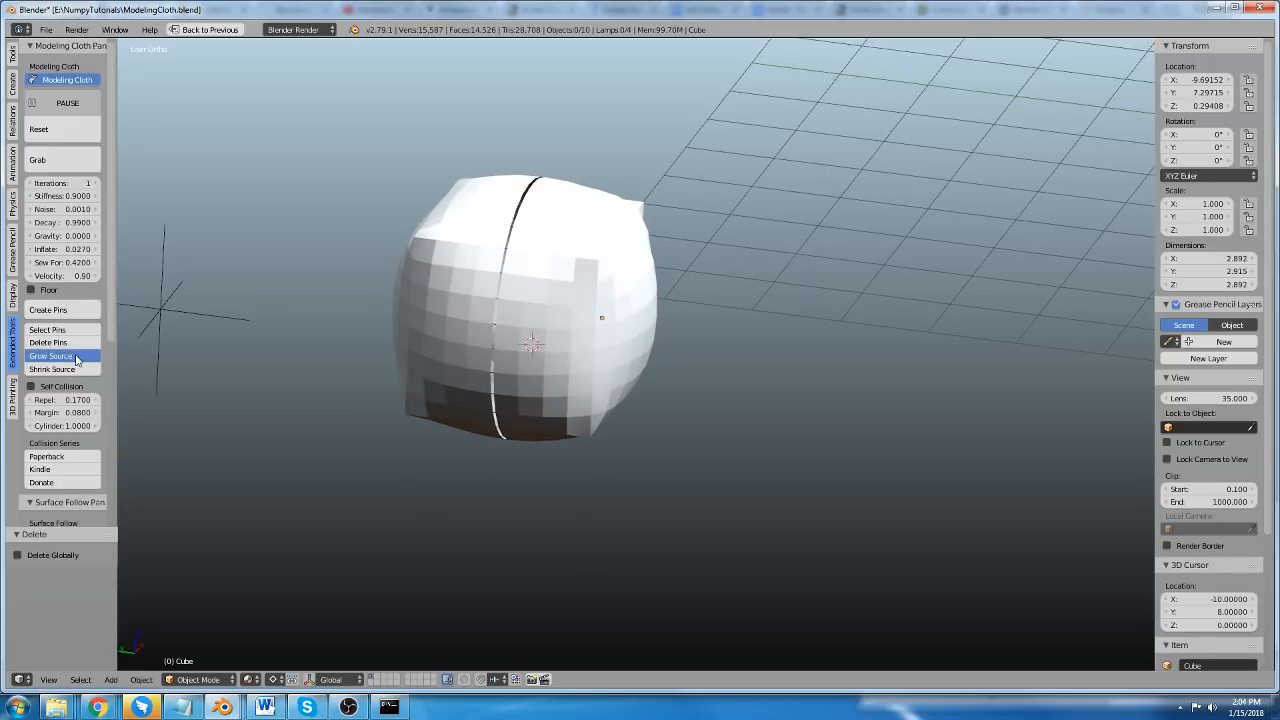
{"action": "left_click", "coordinate": [78, 356]}
{"action": "left_click", "coordinate": [77, 356]}
{"action": "left_click", "coordinate": [78, 357]}
{"action": "left_click", "coordinate": [78, 357]}
{"action": "left_click", "coordinate": [78, 357]}
{"action": "left_click", "coordinate": [78, 357]}
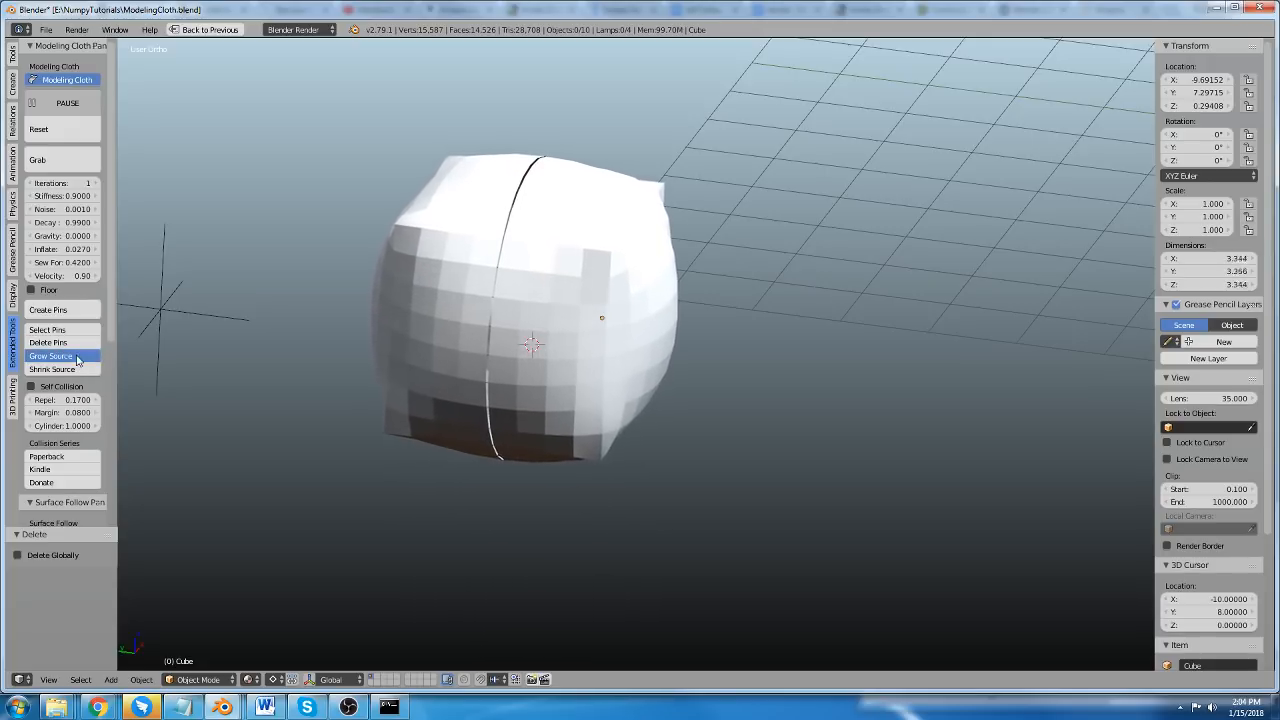
{"action": "left_click", "coordinate": [78, 357]}
{"action": "left_click", "coordinate": [78, 357]}
{"action": "left_click", "coordinate": [78, 357]}
Apply Shrink Source repeatedly to reduce the cloth cube below its earlier size.
{"action": "left_click", "coordinate": [78, 369]}
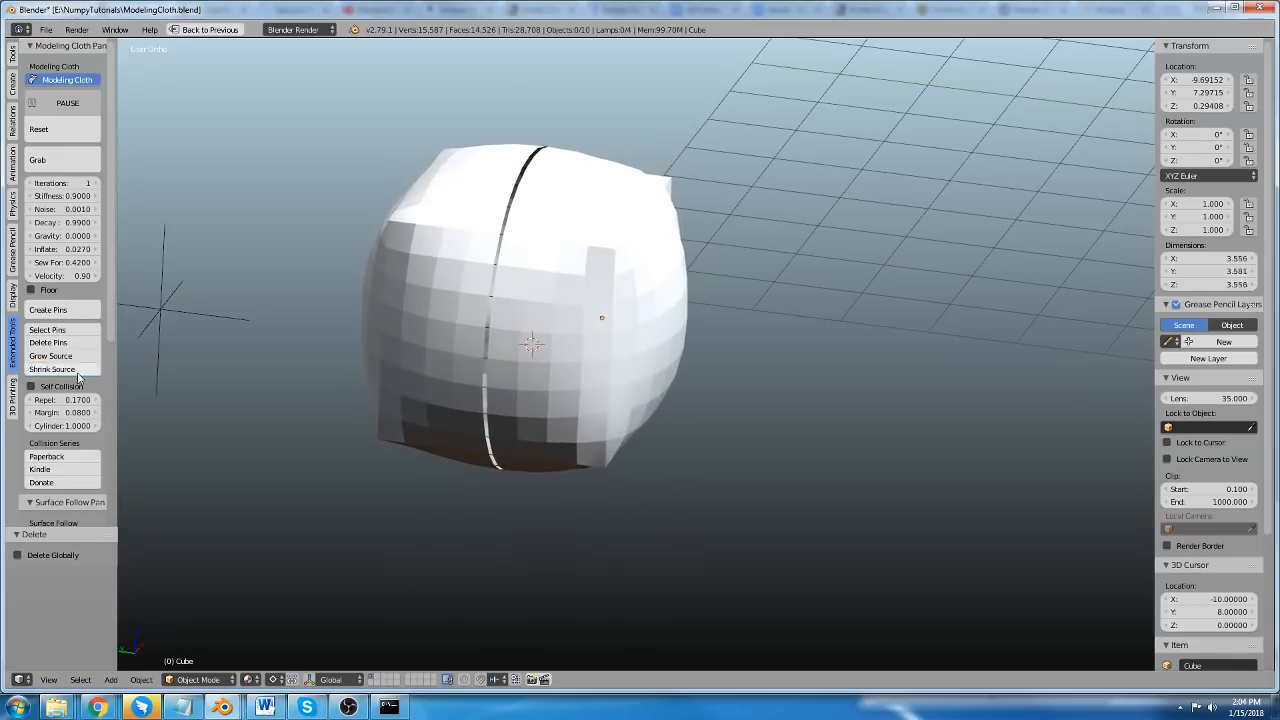
{"action": "left_click", "coordinate": [78, 369]}
{"action": "left_click", "coordinate": [78, 369]}
{"action": "left_click", "coordinate": [78, 370]}
{"action": "left_click", "coordinate": [78, 370]}
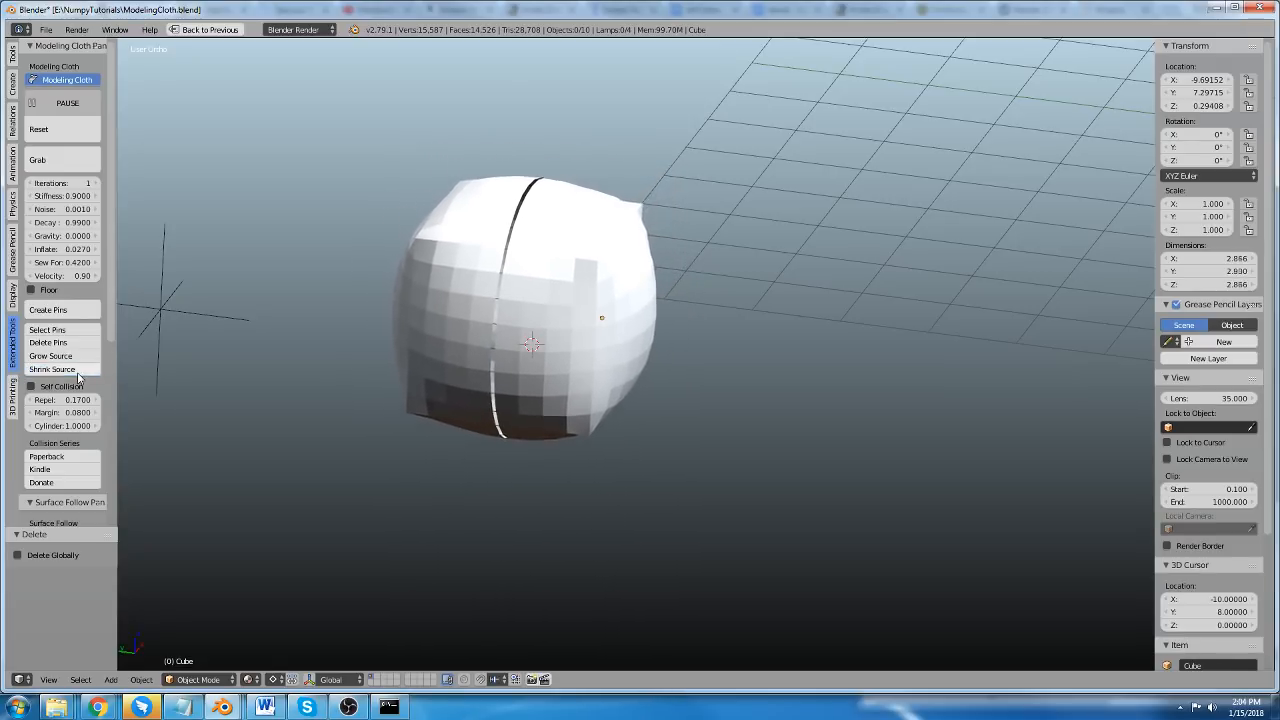
{"action": "left_click", "coordinate": [78, 370]}
{"action": "left_click", "coordinate": [78, 370]}
{"action": "left_click", "coordinate": [78, 370]}
{"action": "left_click", "coordinate": [78, 370]}
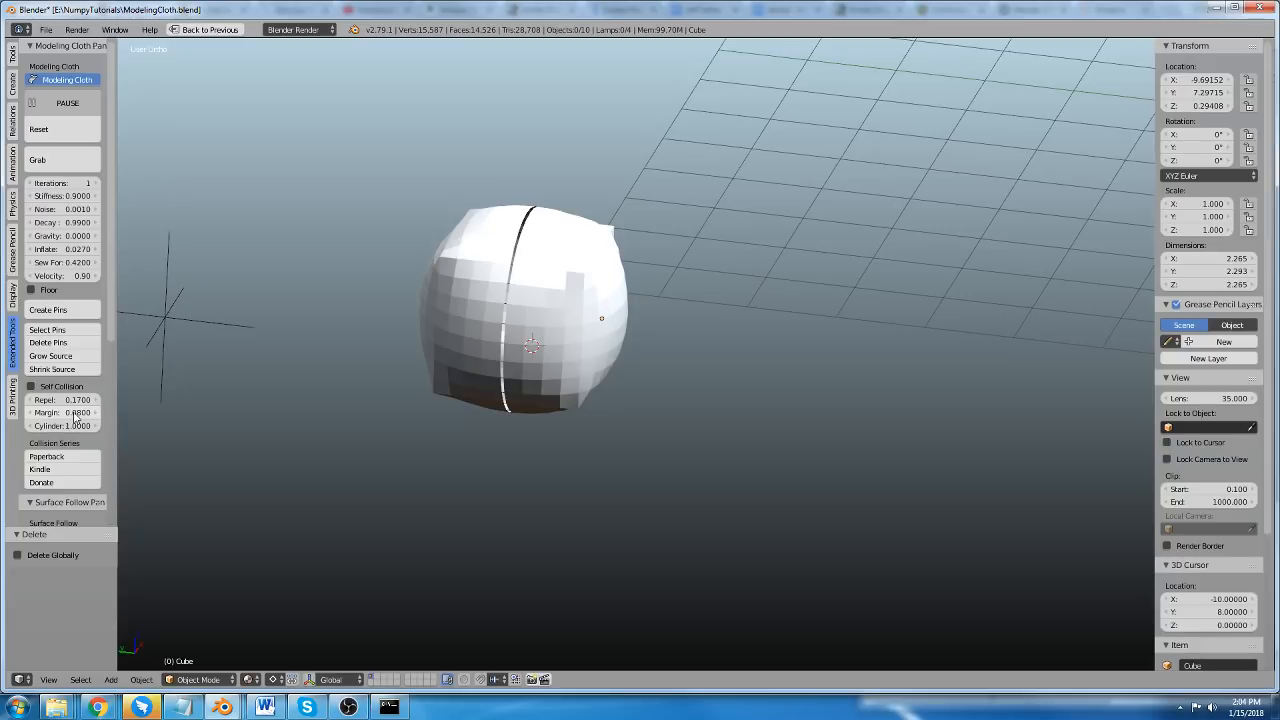
Restore the full screen layout, enlarge the 3D view, and show the cube's mesh data properties in a wider editor.
{"action": "middle_click_drag", "start_coordinate": [632, 347], "coordinate": [596, 318]}
{"action": "key", "text": "ctrl+space"}
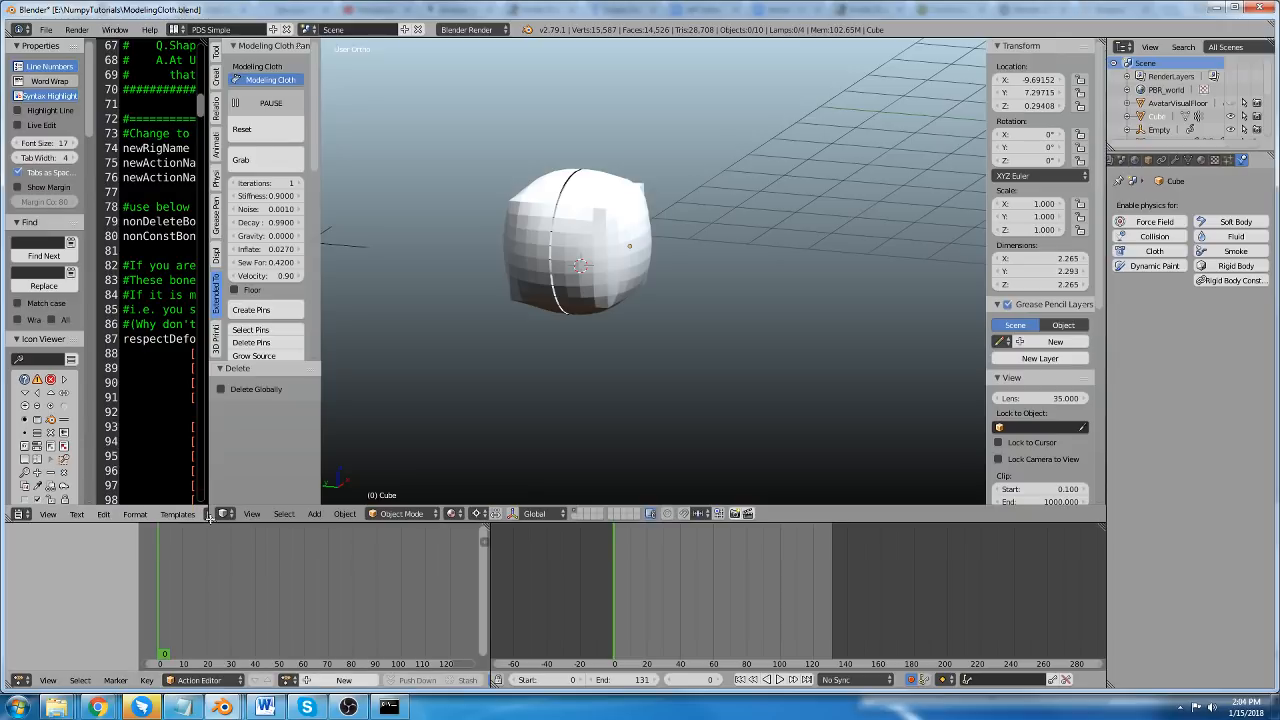
{"action": "left_click_drag", "start_coordinate": [209, 517], "coordinate": [184, 515]}
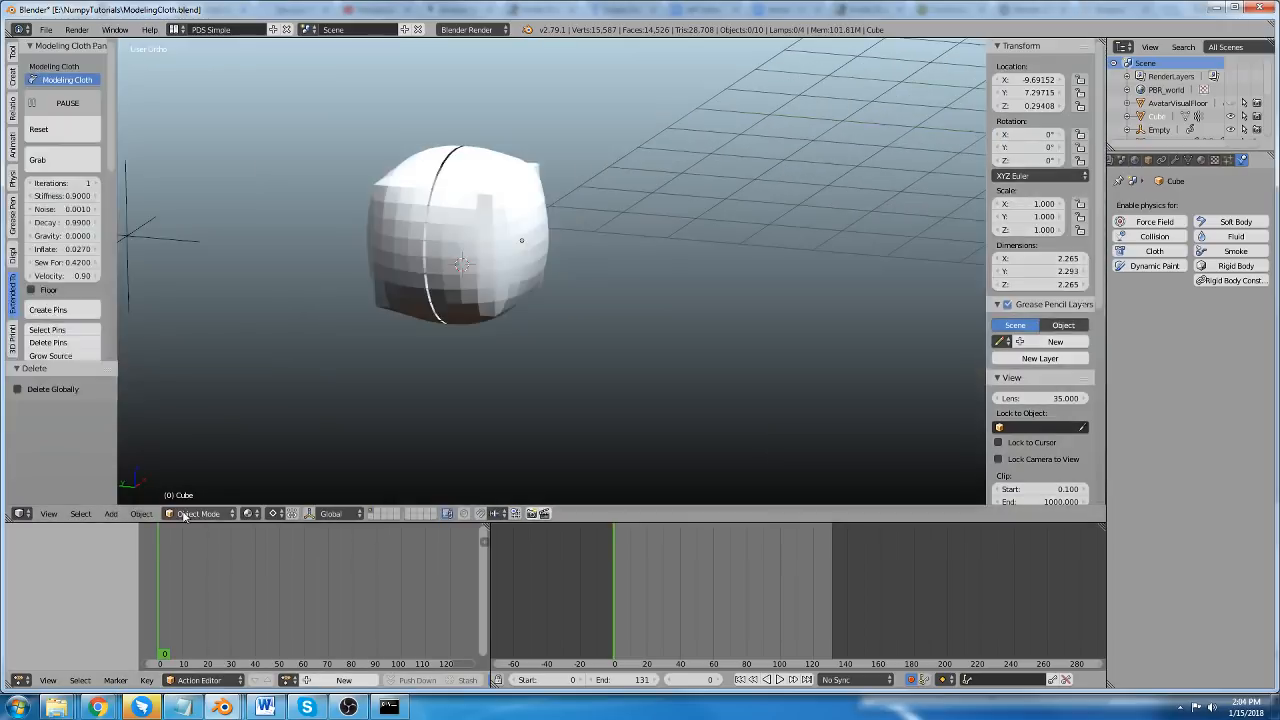
{"action": "left_click", "coordinate": [1188, 160]}
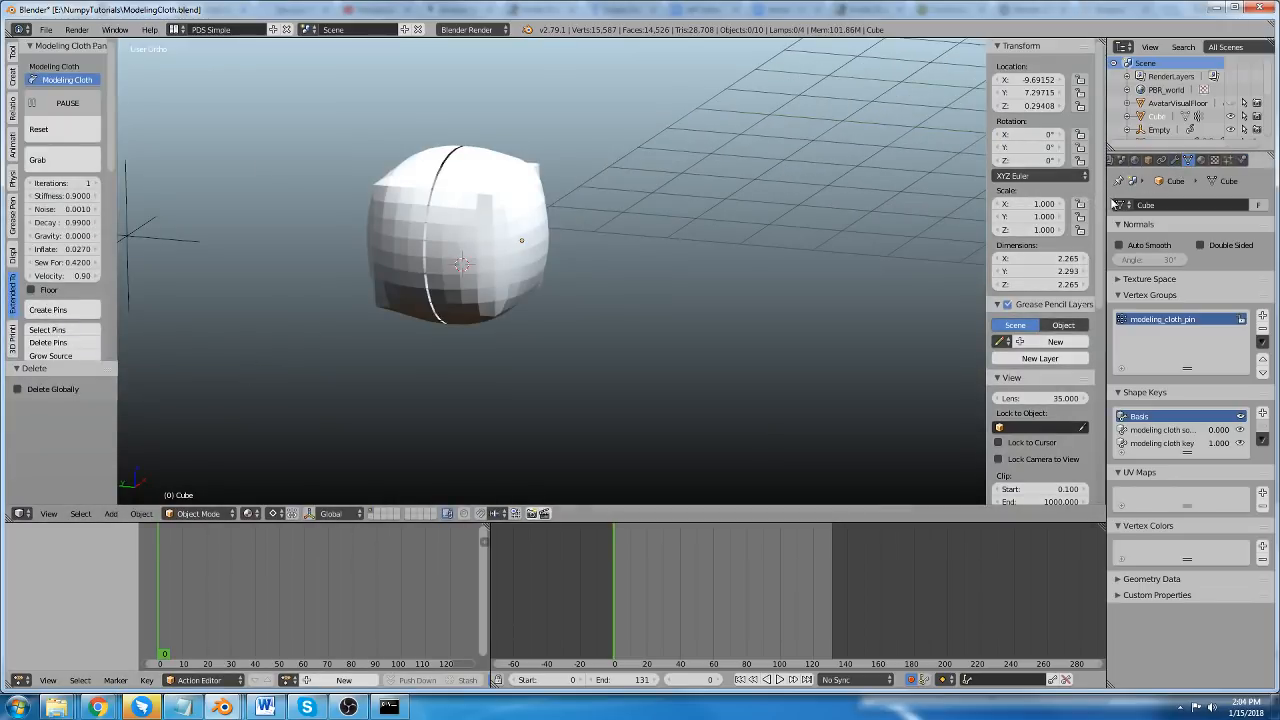
{"action": "left_click_drag", "start_coordinate": [1103, 197], "coordinate": [1010, 197]}
Select the cube, pause its simulation and disable Modeling Cloth on it.
{"action": "middle_click_drag", "start_coordinate": [343, 114], "coordinate": [560, 203]}
{"action": "right_click", "coordinate": [560, 203]}
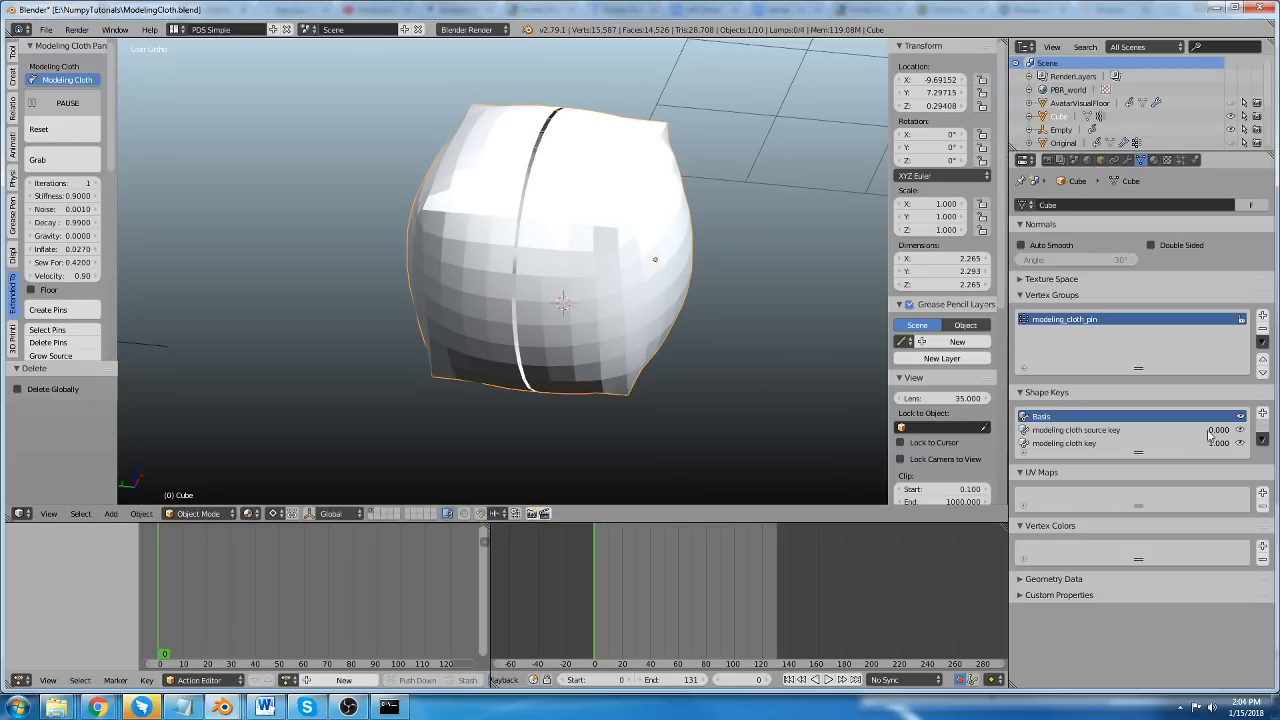
{"action": "left_click", "coordinate": [71, 104]}
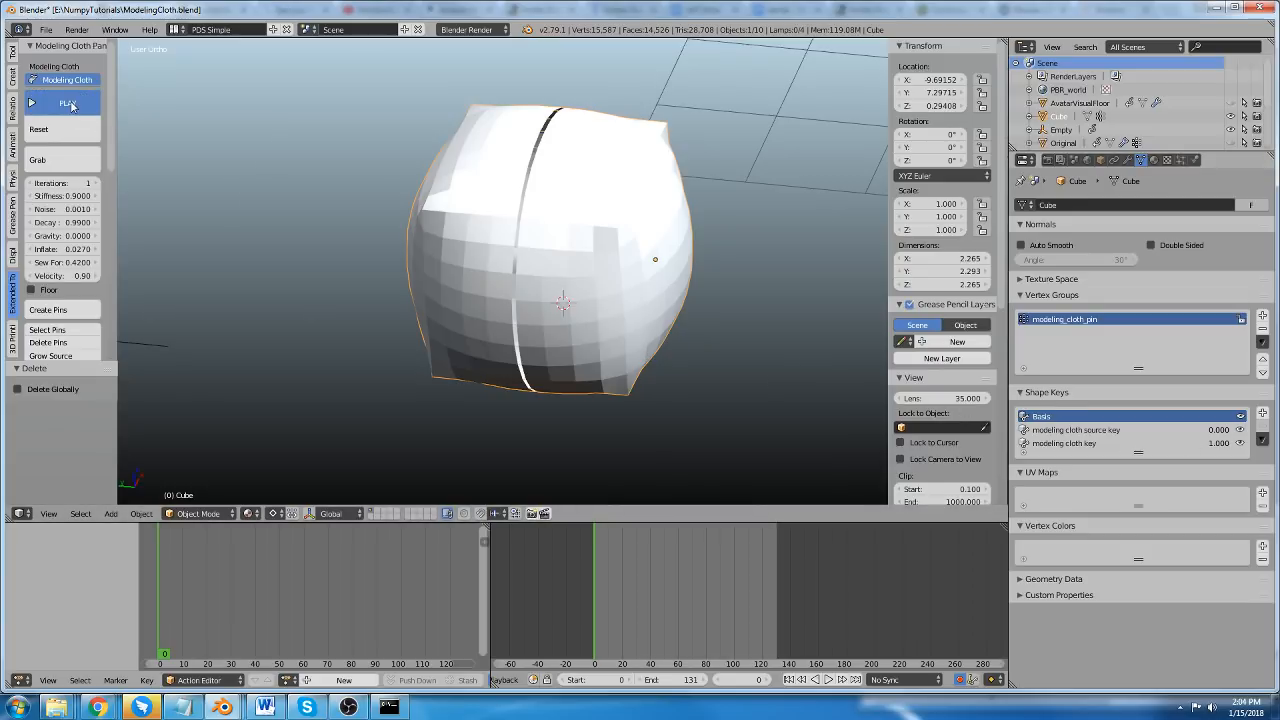
{"action": "left_click", "coordinate": [66, 80]}
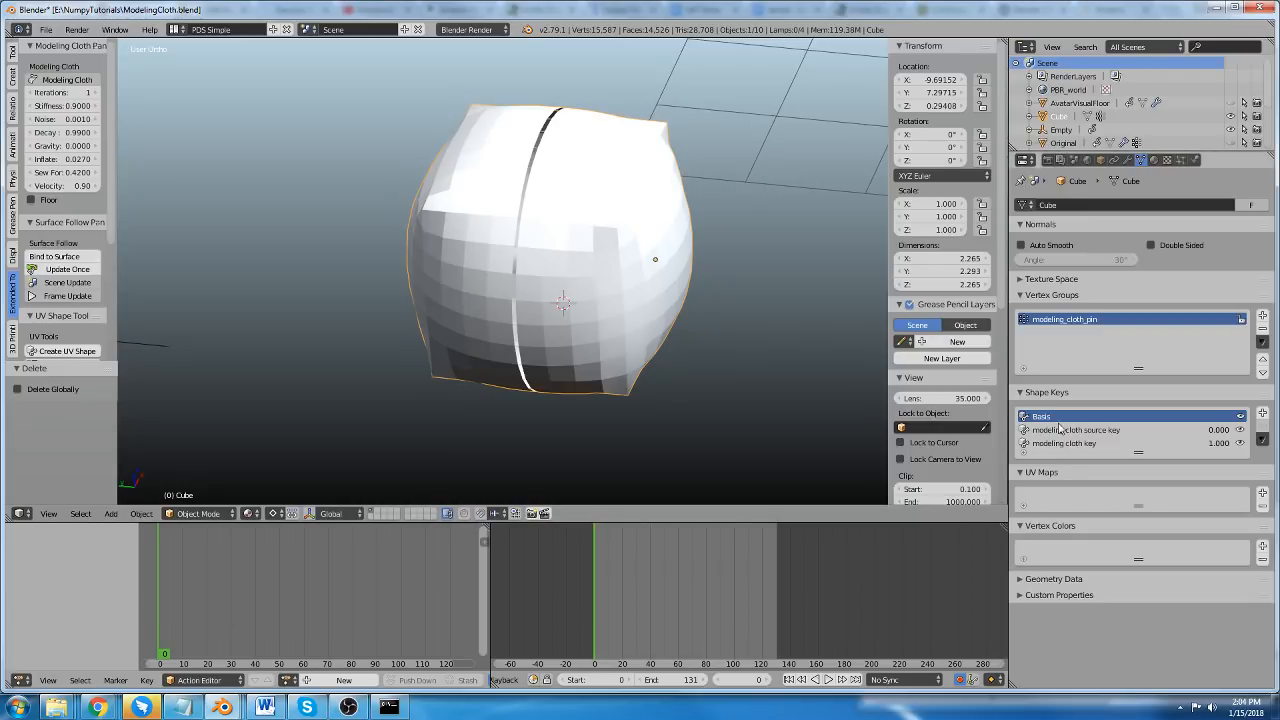
Remove all of the cube's shape keys, starting with the modeling cloth key.
{"action": "left_click", "coordinate": [1030, 443]}
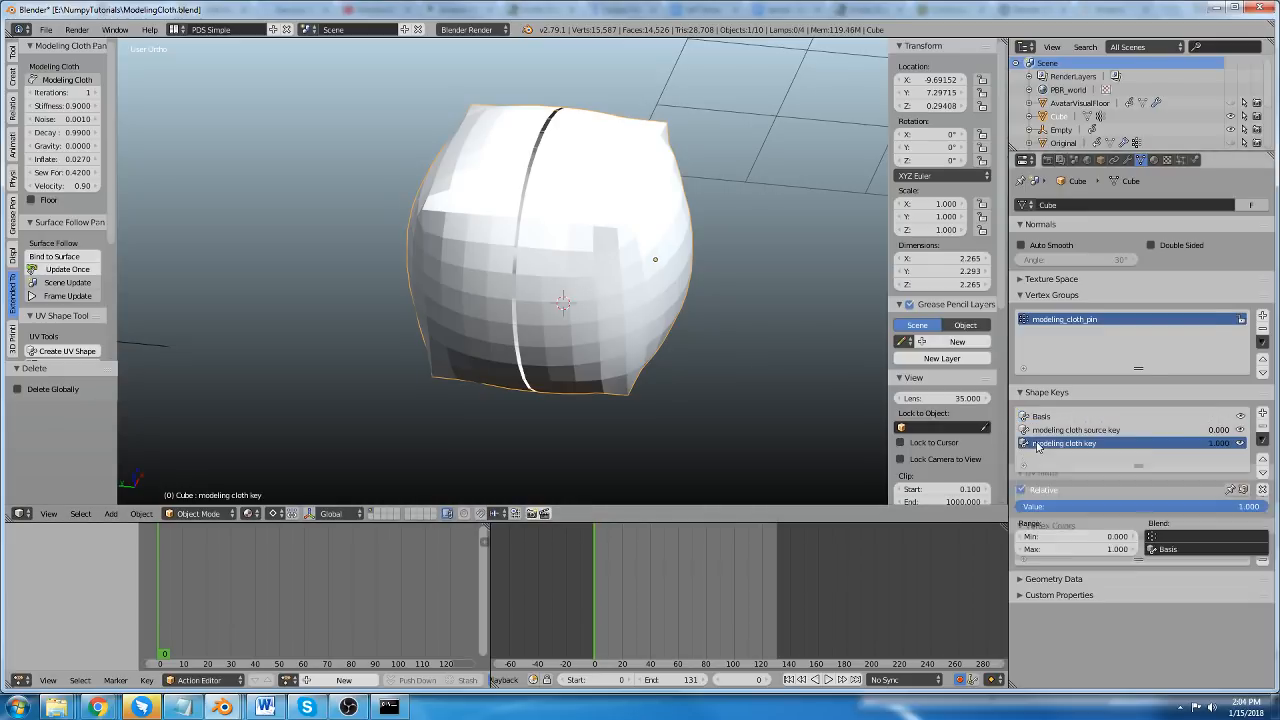
{"action": "left_click", "coordinate": [1251, 429]}
{"action": "left_click", "coordinate": [1251, 429]}
{"action": "left_click", "coordinate": [1251, 429]}
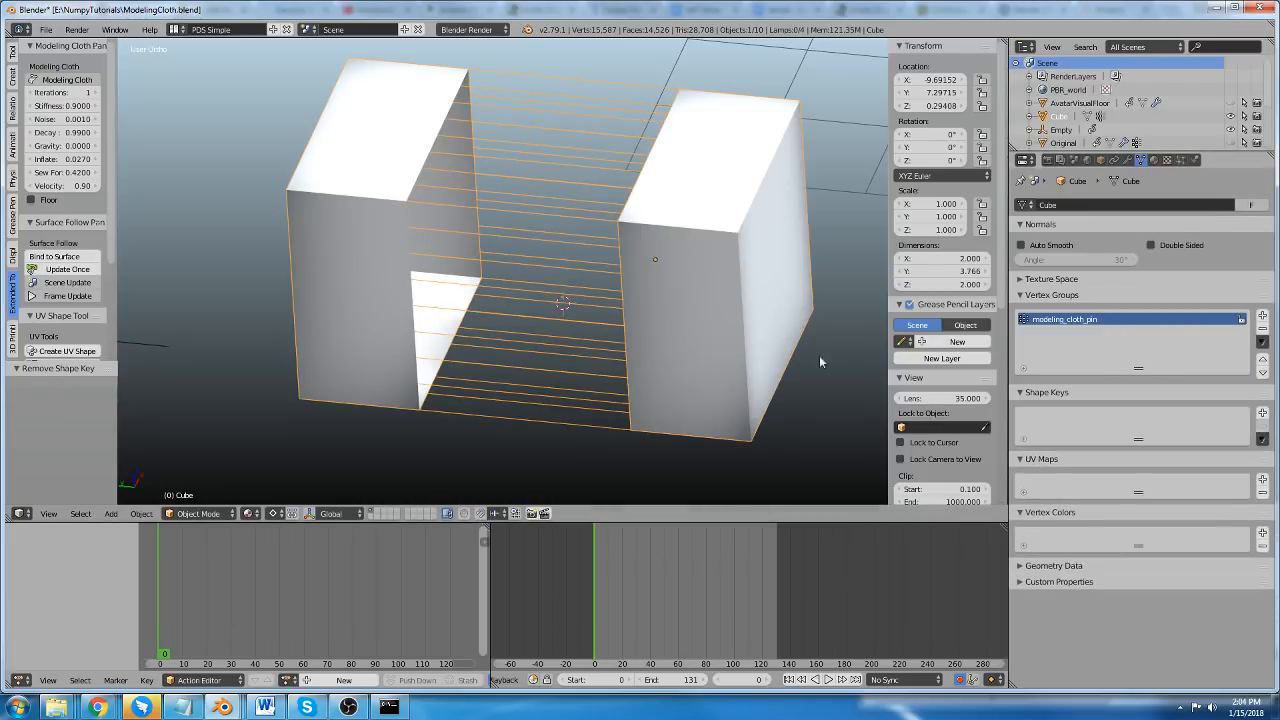
Reselect the split cube and enable Modeling Cloth on it again to regenerate its shape keys.
{"action": "middle_click_drag", "start_coordinate": [506, 288], "coordinate": [440, 235]}
{"action": "key", "text": "a"}
{"action": "right_click", "coordinate": [372, 188]}
{"action": "middle_click_drag", "start_coordinate": [502, 288], "coordinate": [505, 279]}
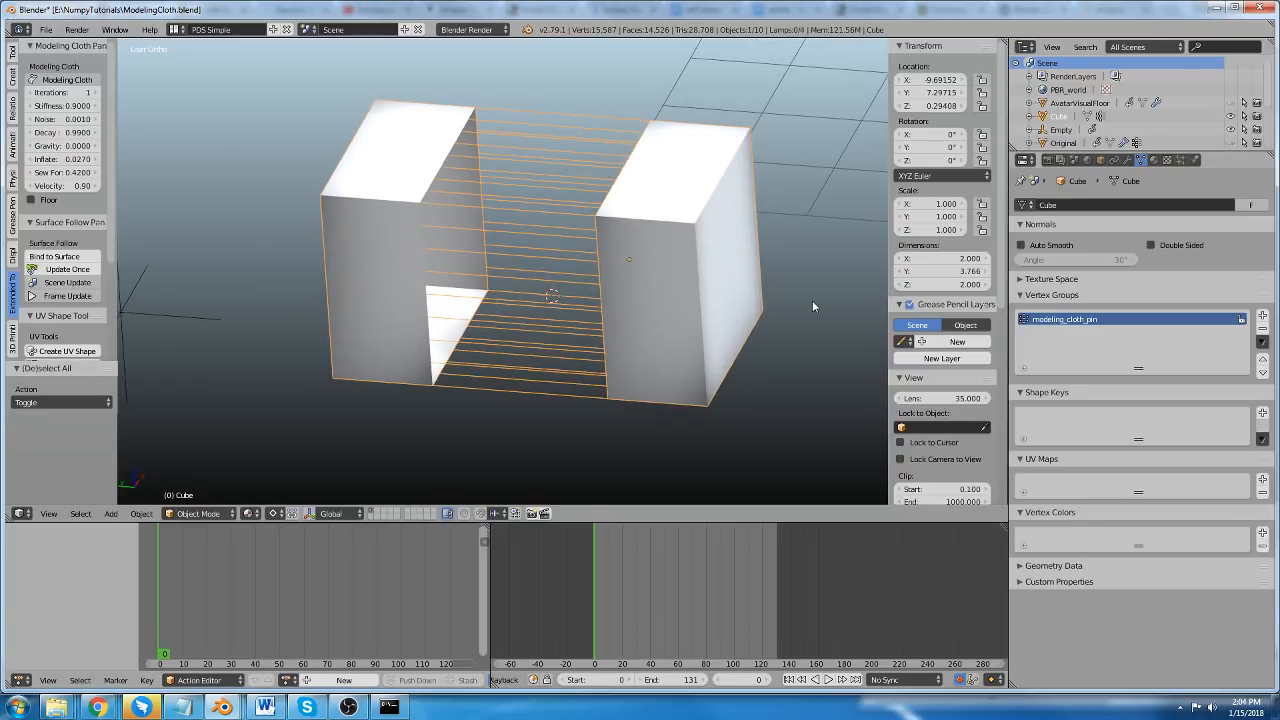
{"action": "left_click", "coordinate": [53, 82]}
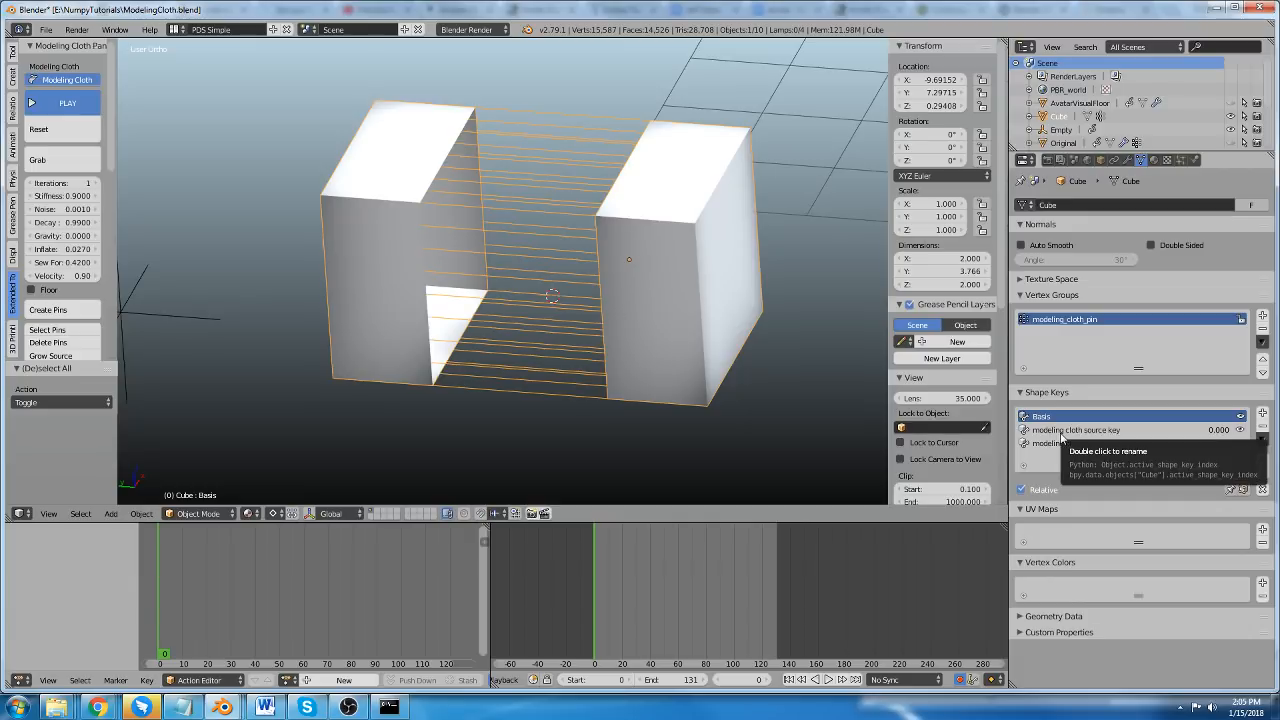
Enlarge the properties editor's contents and widen it so the full shape key names can be read.
{"action": "key", "text": "KP_Add"}
{"action": "key", "text": "KP_Add"}
{"action": "key", "text": "KP_Add"}
{"action": "key", "text": "KP_Add"}
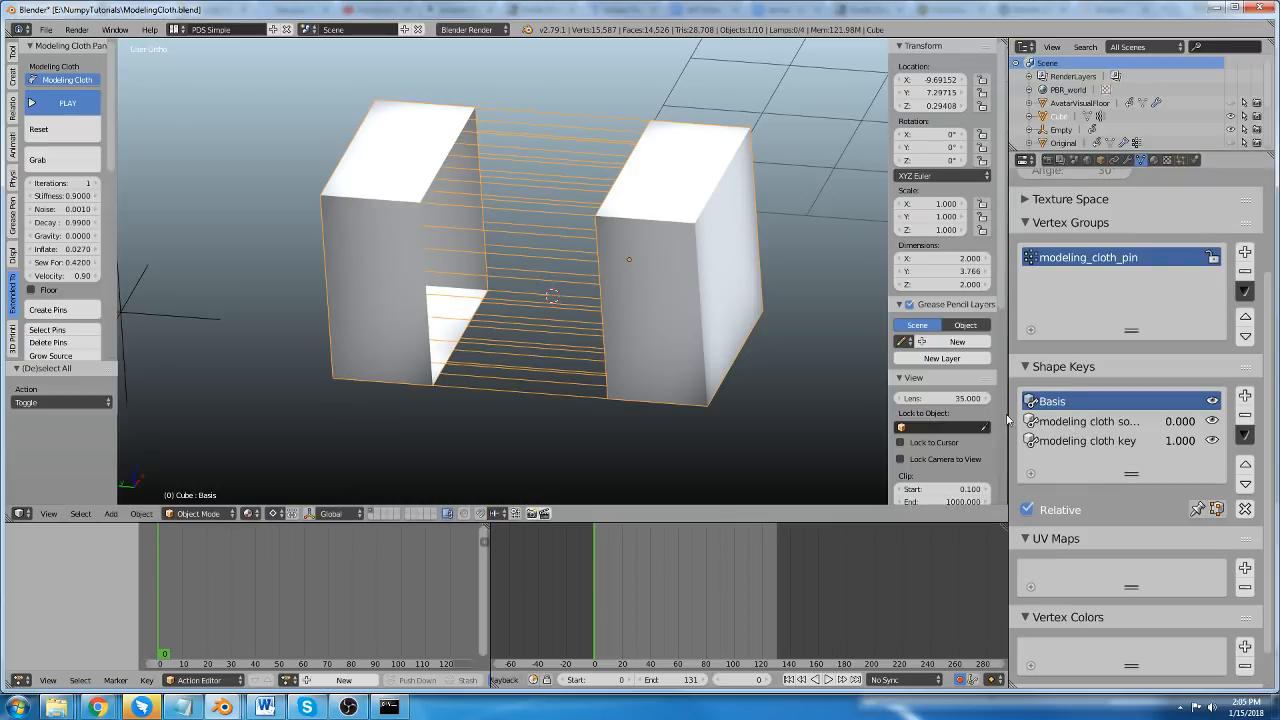
{"action": "left_click_drag", "start_coordinate": [1008, 420], "coordinate": [875, 445]}
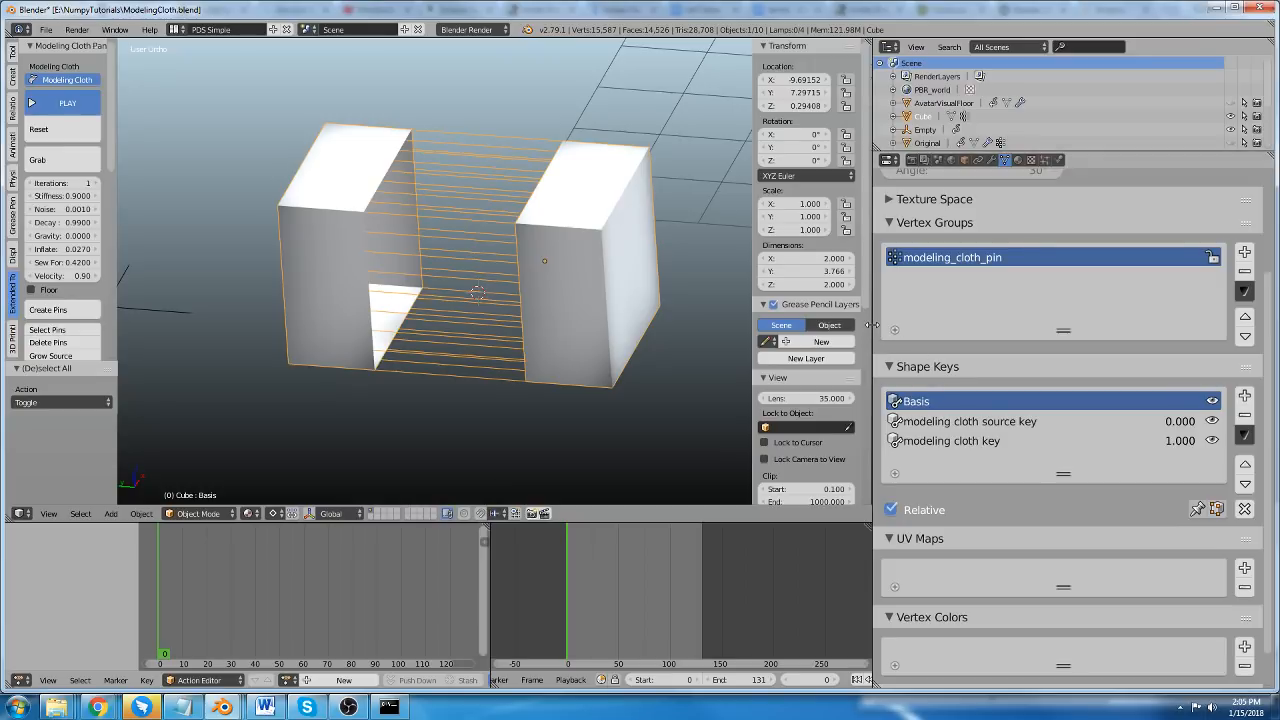
{"action": "left_click_drag", "start_coordinate": [876, 330], "coordinate": [940, 330]}
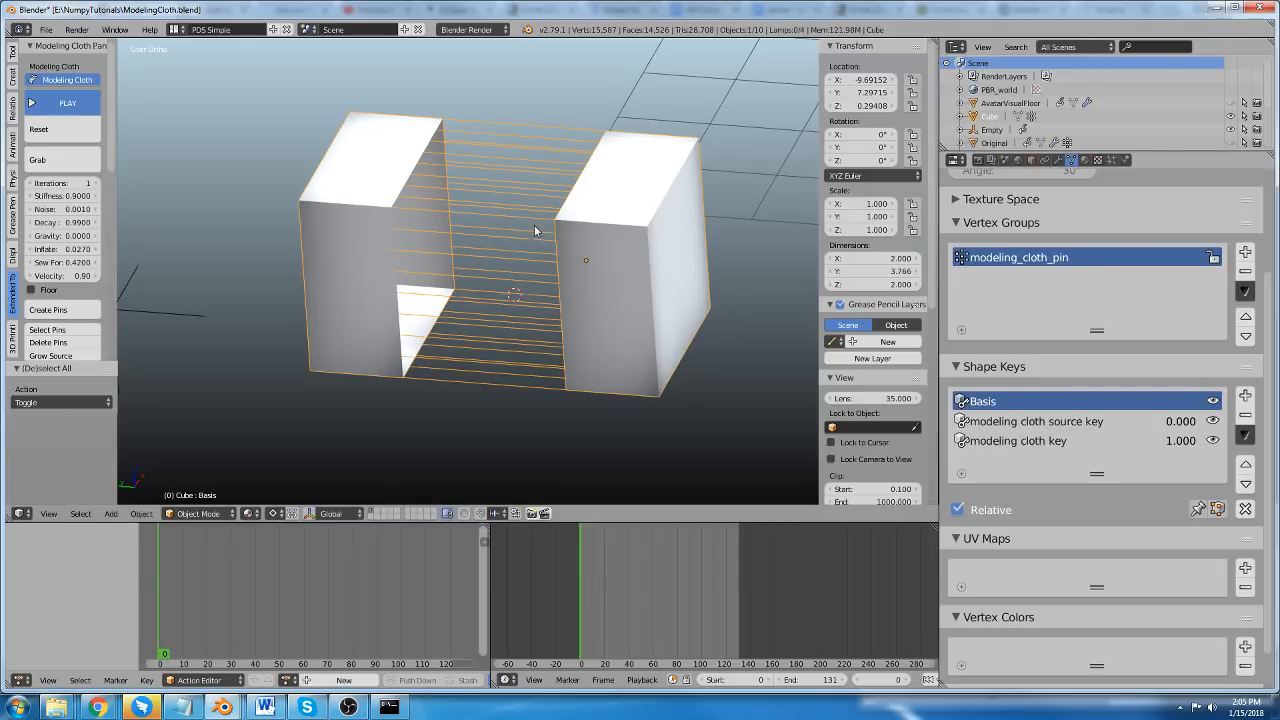
Try moving two vertices on the cube's front face in Edit Mode with the Basis key active, then return to Object Mode.
{"action": "key", "text": "Tab"}
{"action": "scroll", "coordinate": [369, 210], "scroll_direction": "up", "scroll_amount": 7}
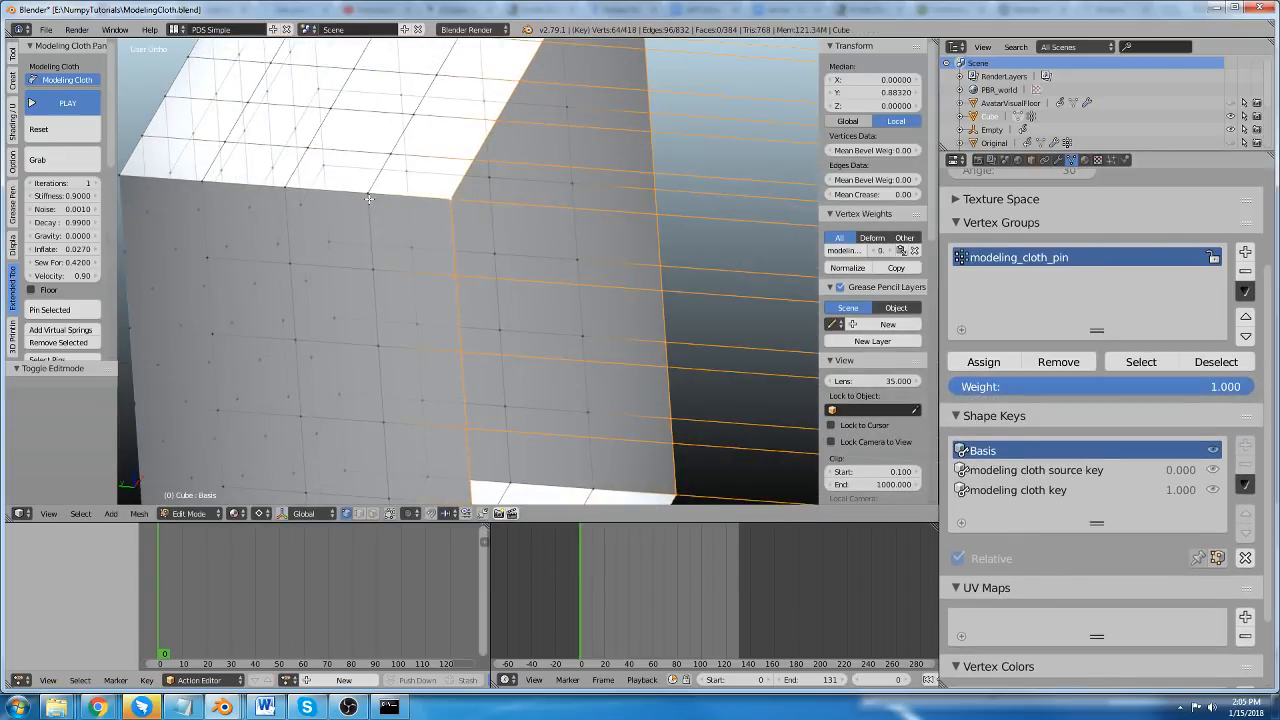
{"action": "right_click", "coordinate": [371, 208]}
{"action": "right_click", "coordinate": [378, 266], "text": "shift"}
{"action": "right_click", "coordinate": [284, 194]}
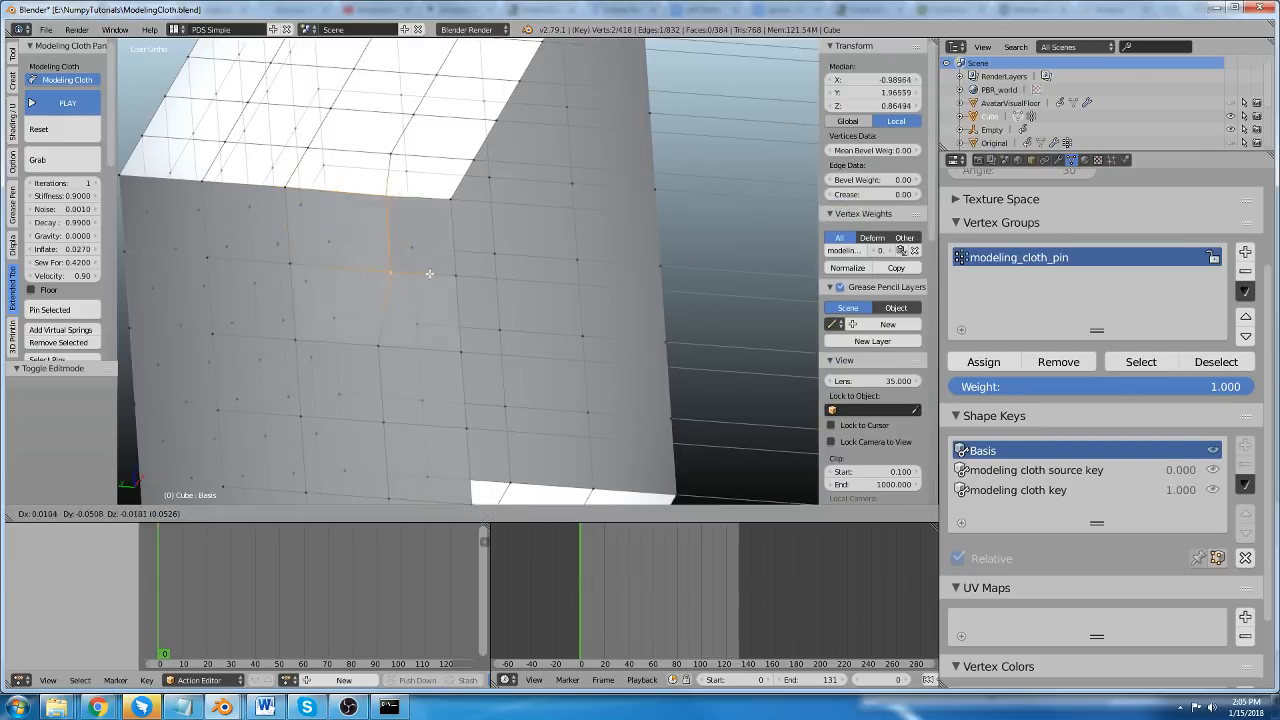
{"action": "right_click", "coordinate": [378, 266]}
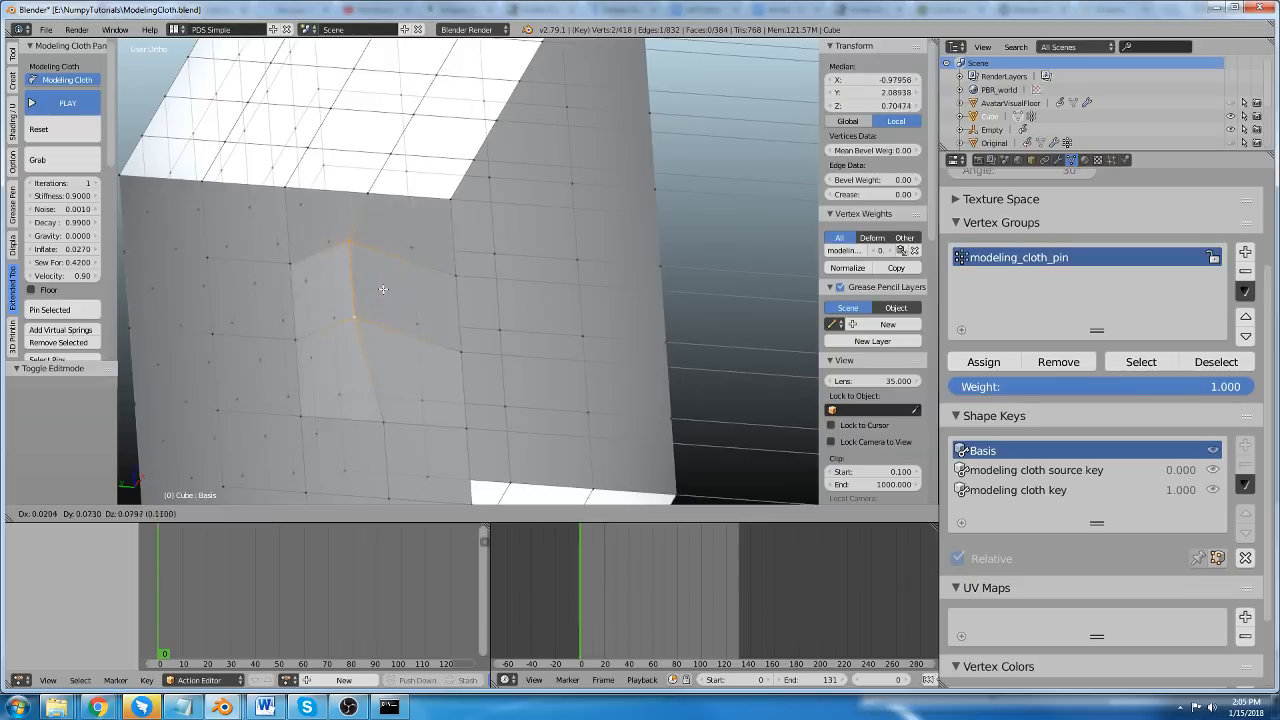
{"action": "scroll", "coordinate": [646, 380], "scroll_direction": "down", "scroll_amount": 5}
{"action": "key", "text": "Tab"}
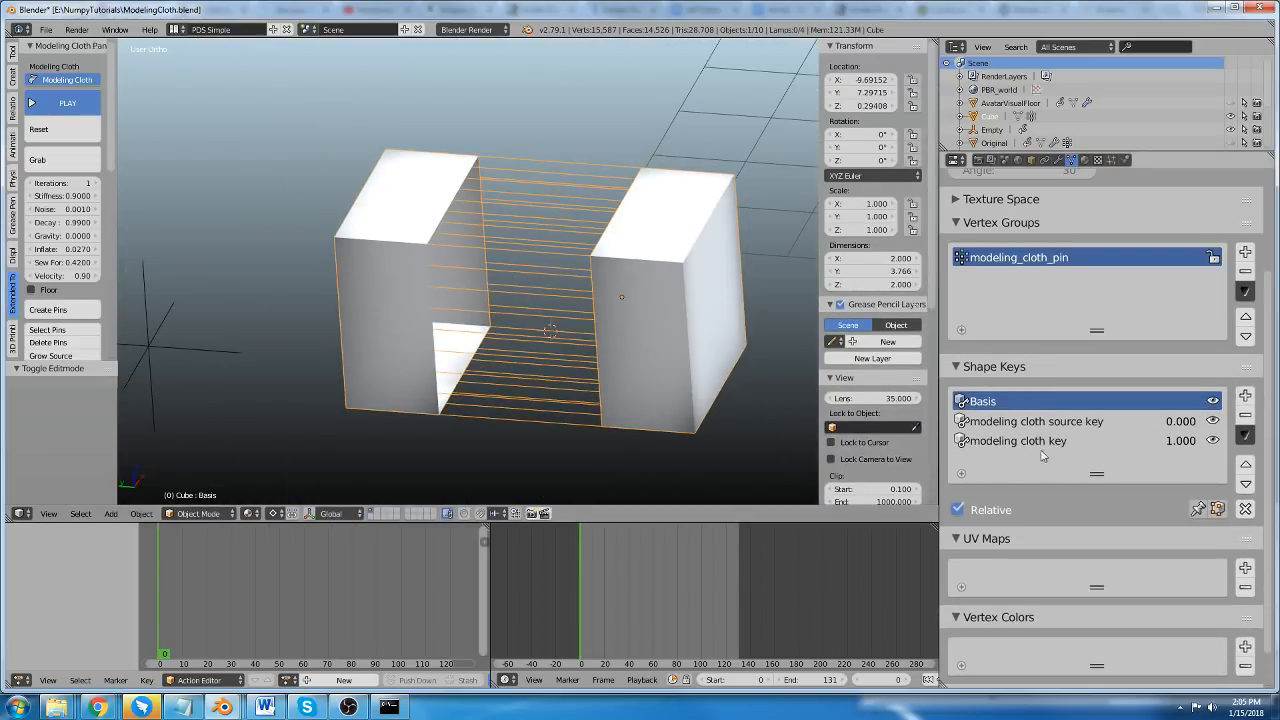
Make the modeling cloth source key active, run the cloth simulation, and scale the whole source mesh down to less than half size in Edit Mode.
{"action": "left_click", "coordinate": [1038, 424]}
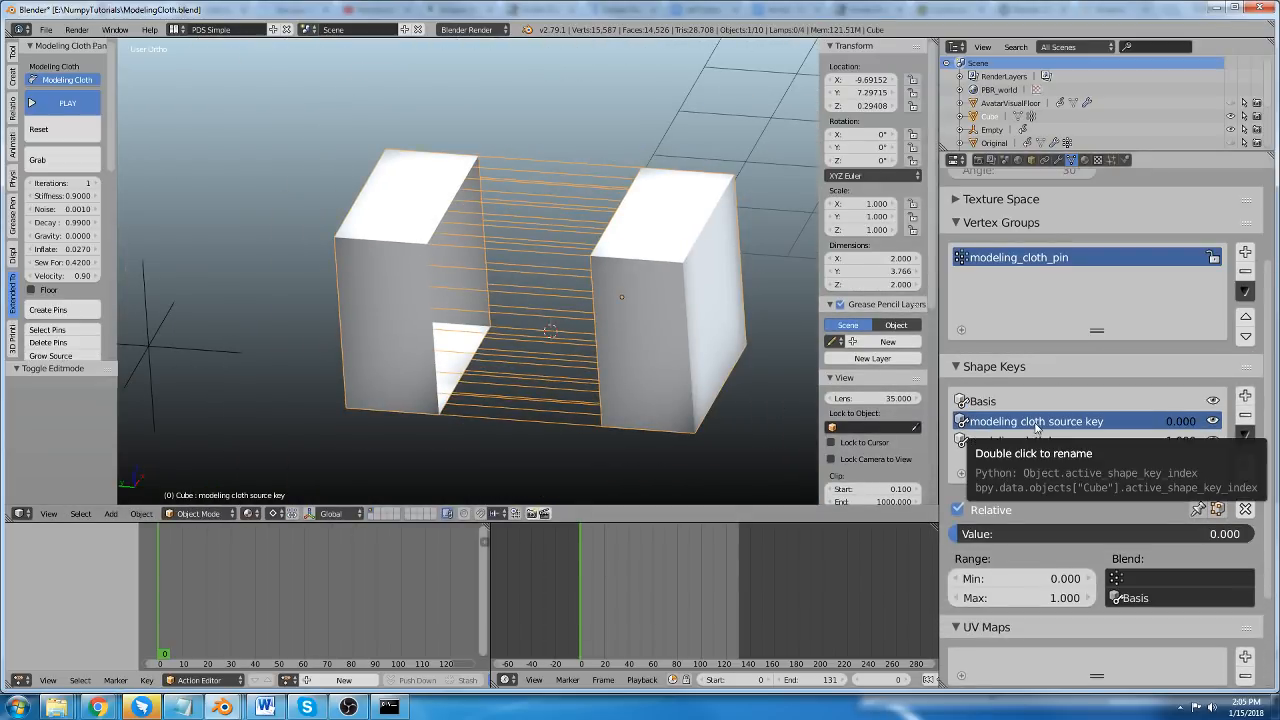
{"action": "left_click", "coordinate": [83, 105]}
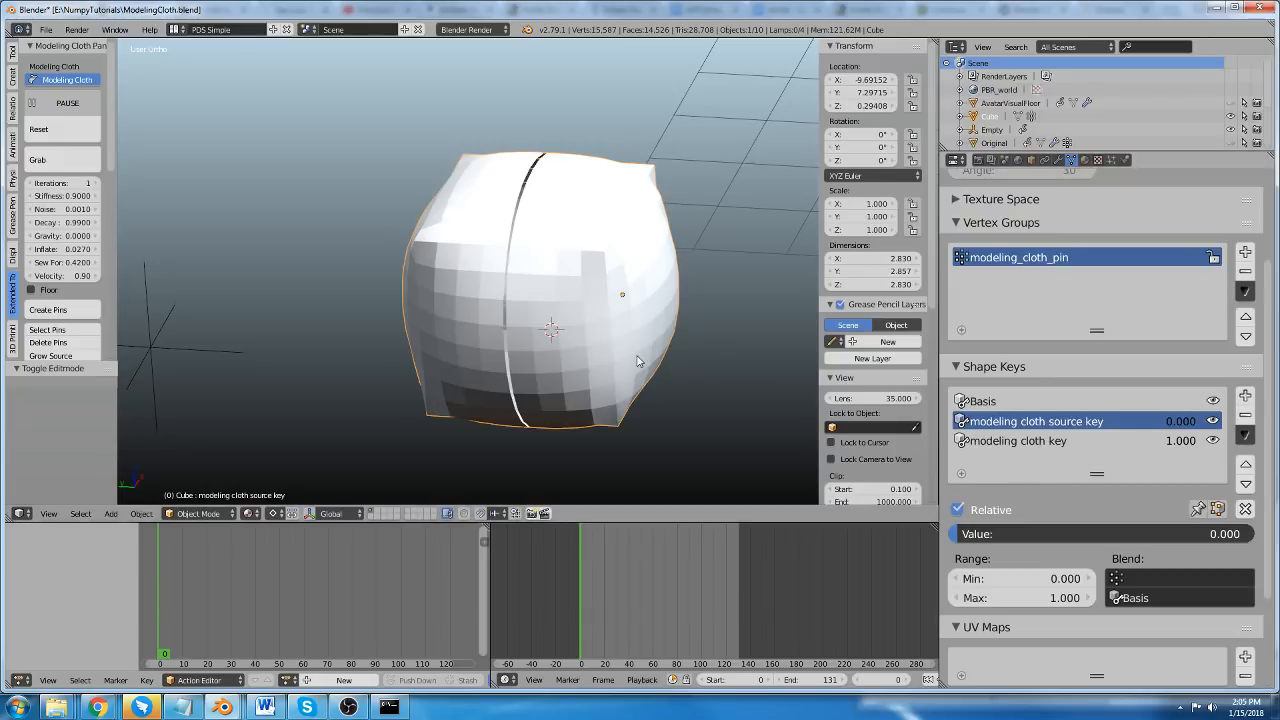
{"action": "key", "text": "Tab"}
{"action": "key", "text": "a"}
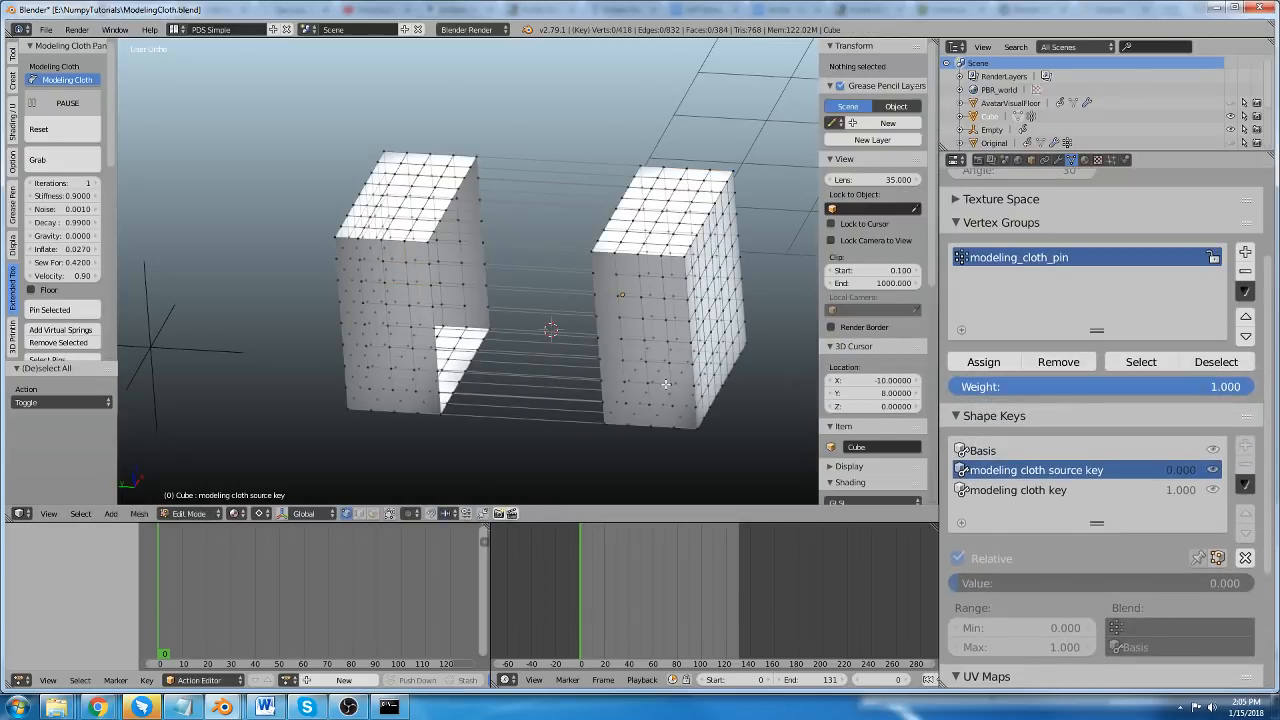
{"action": "key", "text": "a"}
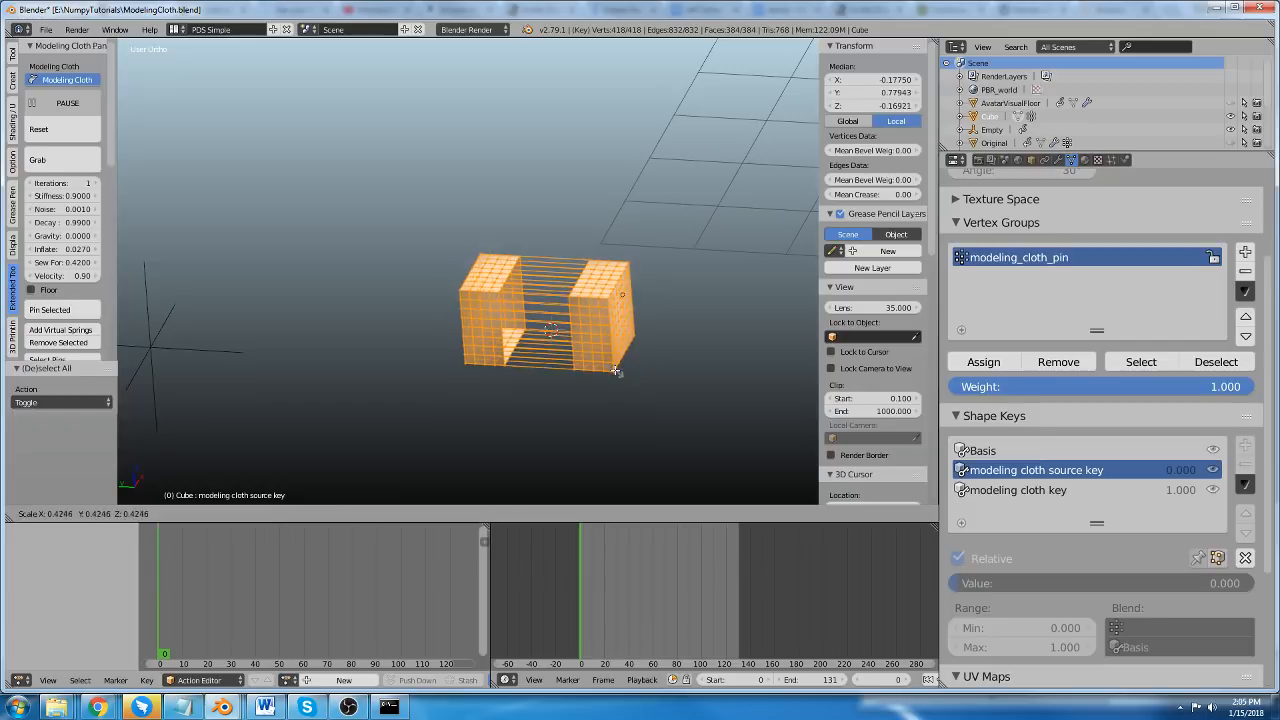
{"action": "key", "text": "Tab"}
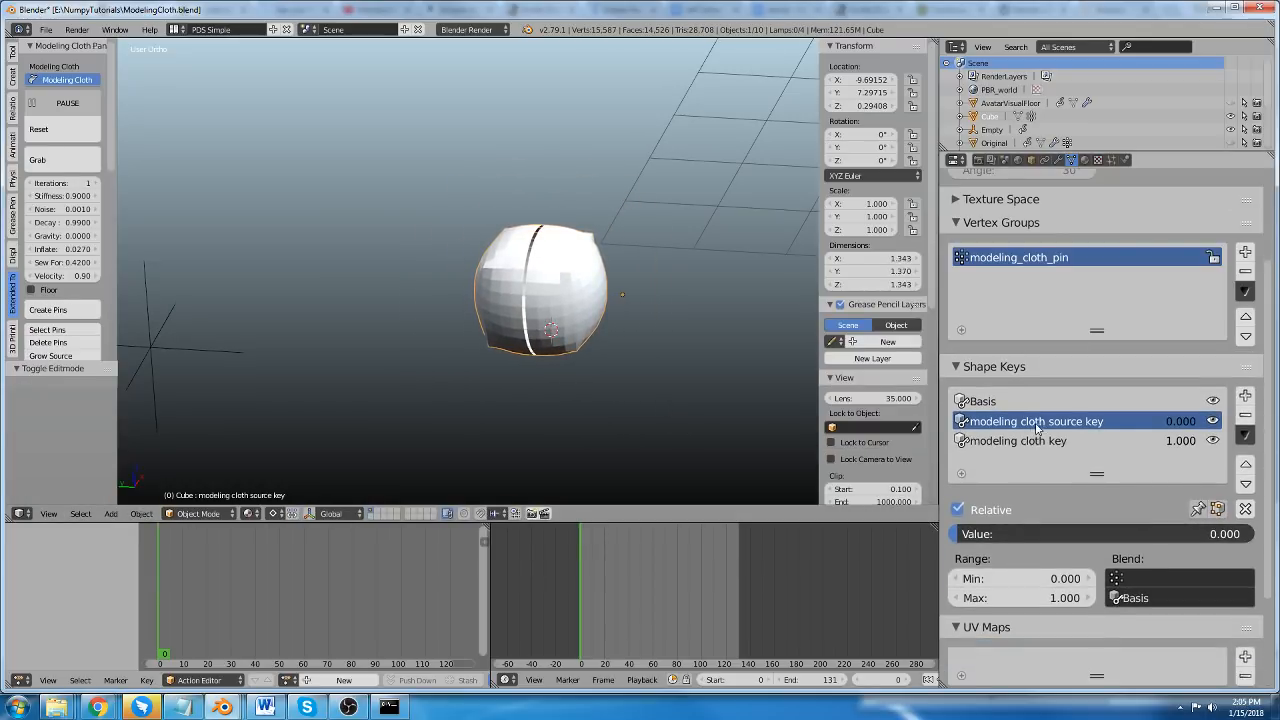
Scale the entire source mesh up beyond its original size in Edit Mode, then return to Object Mode.
{"action": "key", "text": "Tab"}
{"action": "key", "text": "s"}
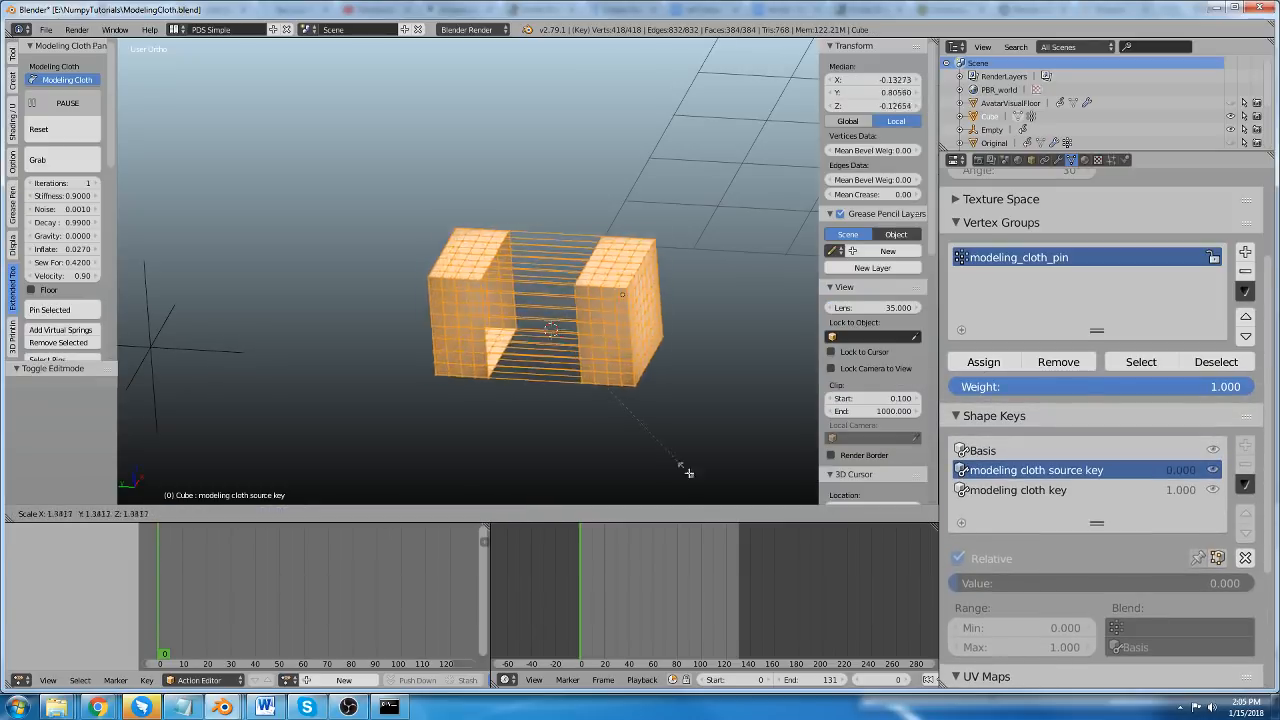
{"action": "left_click", "coordinate": [777, 169]}
{"action": "key", "text": "Tab"}
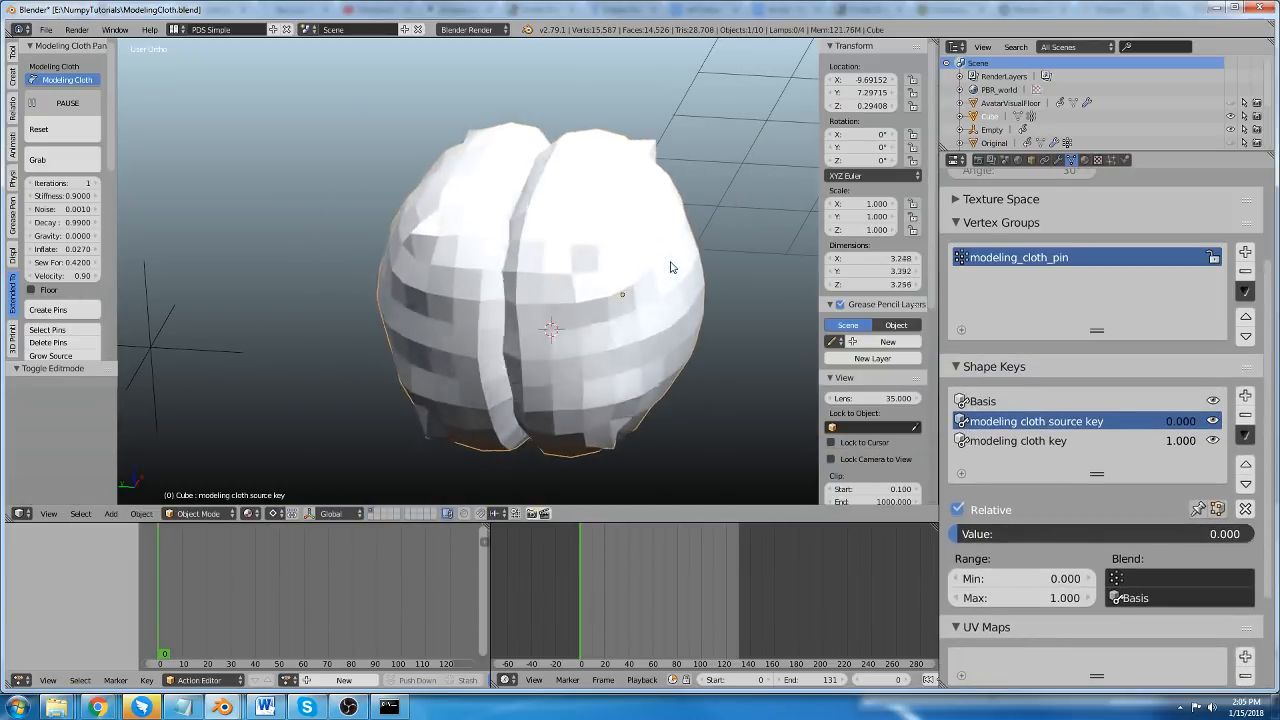
Make the modeling cloth key active, try adjusting its value, and inspect its shape in Edit Mode.
{"action": "left_click", "coordinate": [1010, 441]}
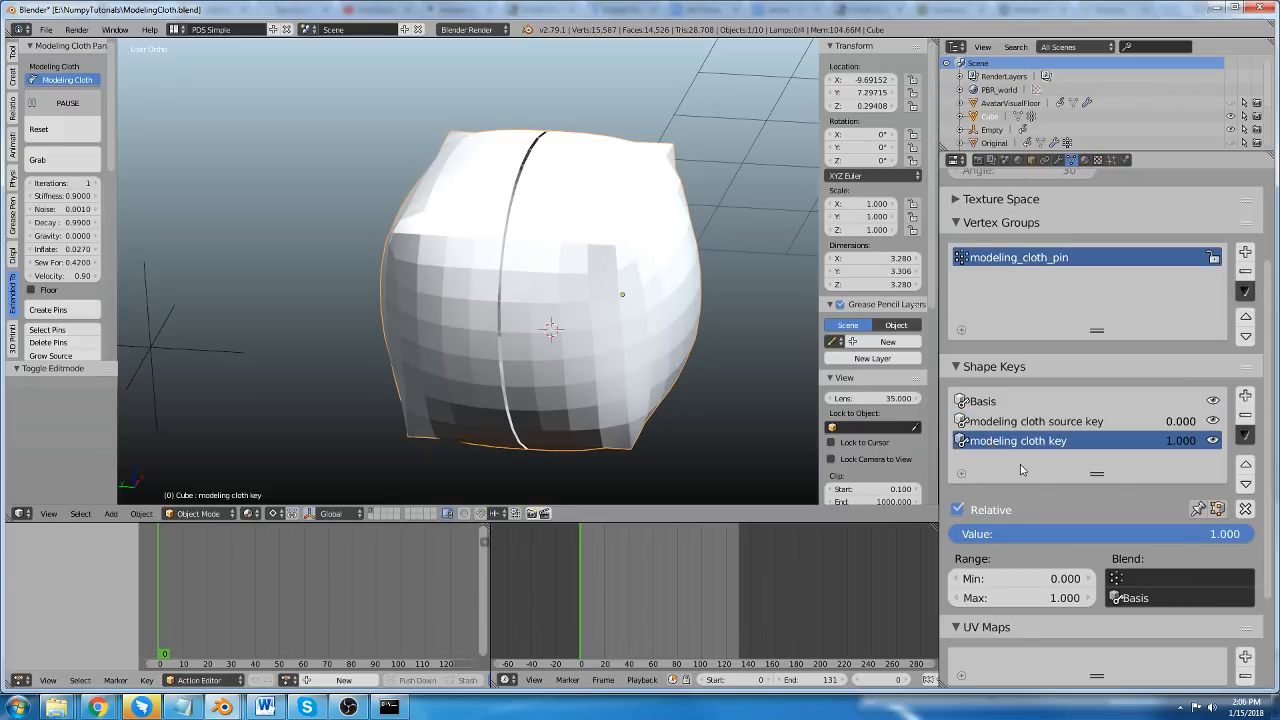
{"action": "left_click_drag", "start_coordinate": [1187, 540], "coordinate": [1250, 534]}
{"action": "middle_click_drag", "start_coordinate": [562, 271], "coordinate": [580, 337]}
{"action": "key", "text": "Tab"}
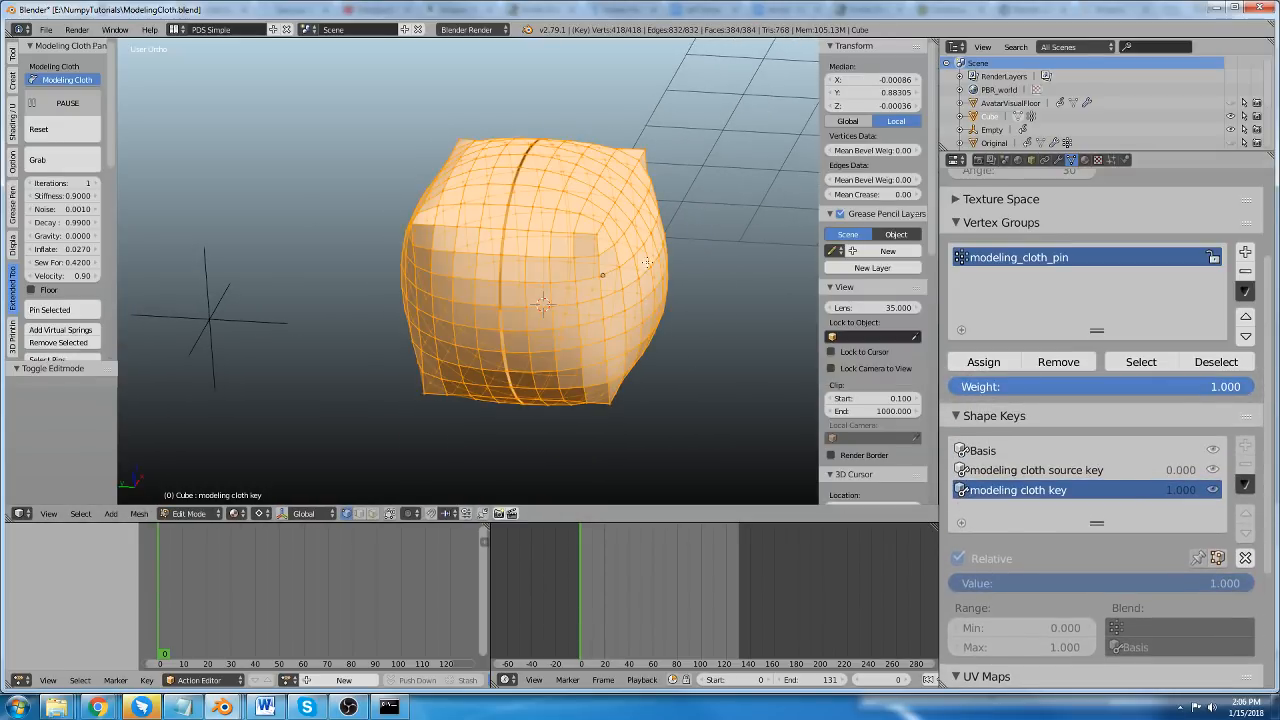
Pull a single vertex outward from the cube's outer side face in the modeling cloth source key, then return to Object Mode.
{"action": "right_click", "coordinate": [652, 266]}
{"action": "left_click", "coordinate": [1036, 470]}
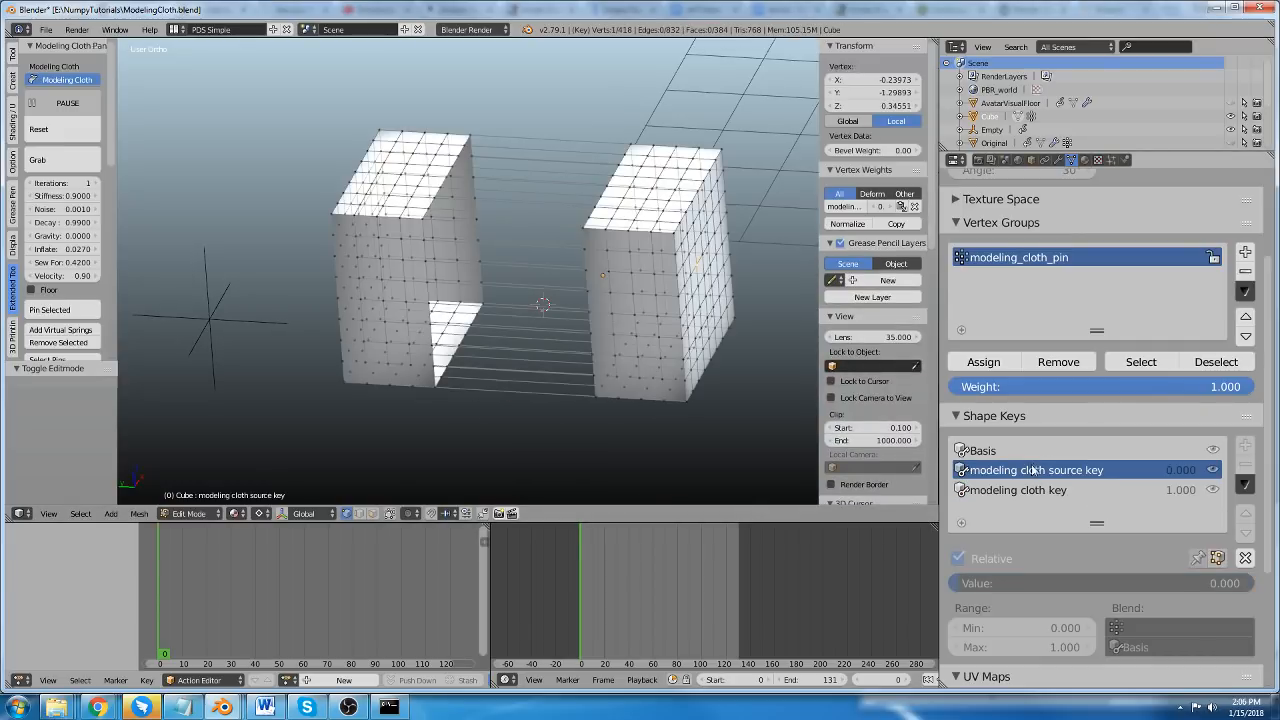
{"action": "key", "text": "g"}
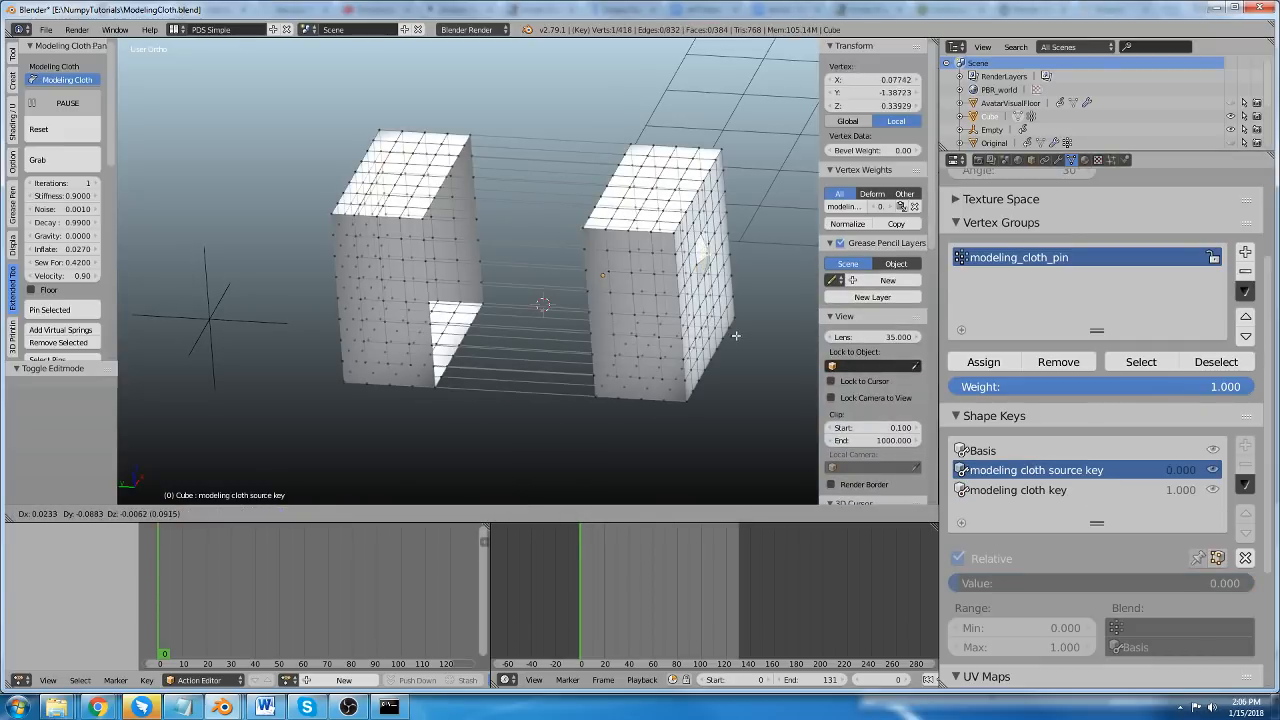
{"action": "left_click", "coordinate": [775, 336]}
{"action": "key", "text": "Tab"}
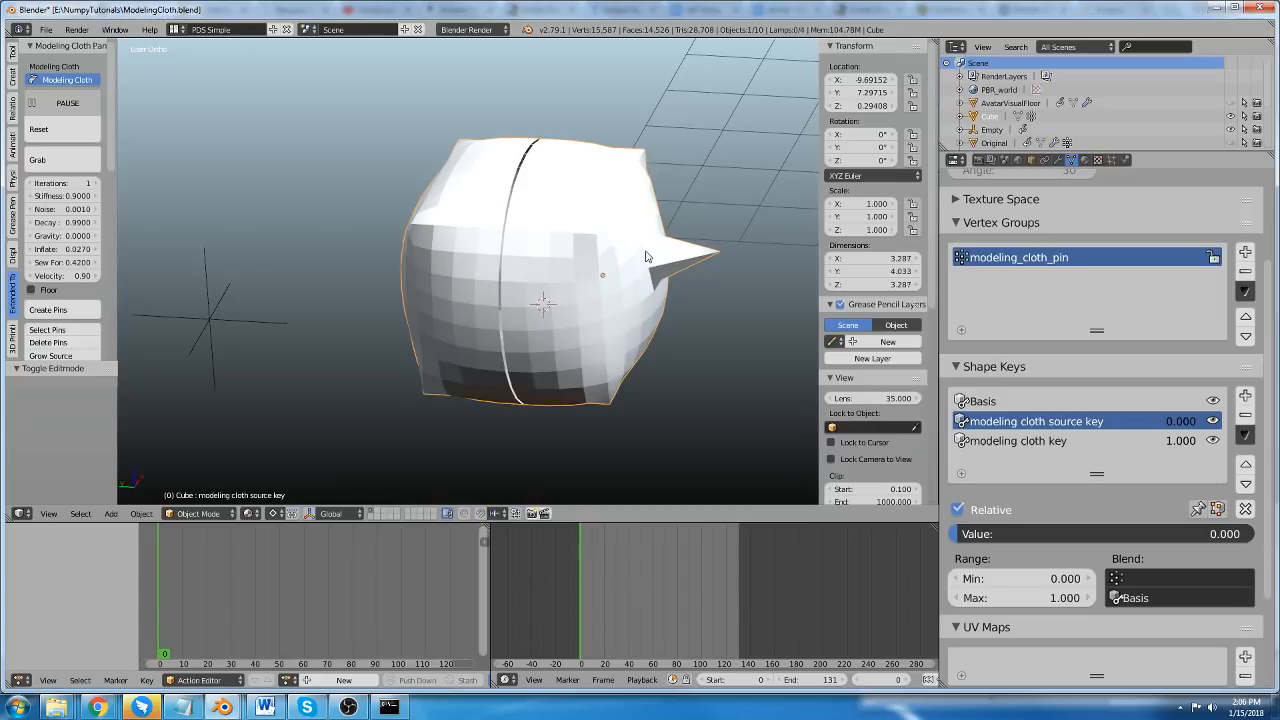
{"action": "middle_click_drag", "start_coordinate": [637, 263], "coordinate": [625, 281]}
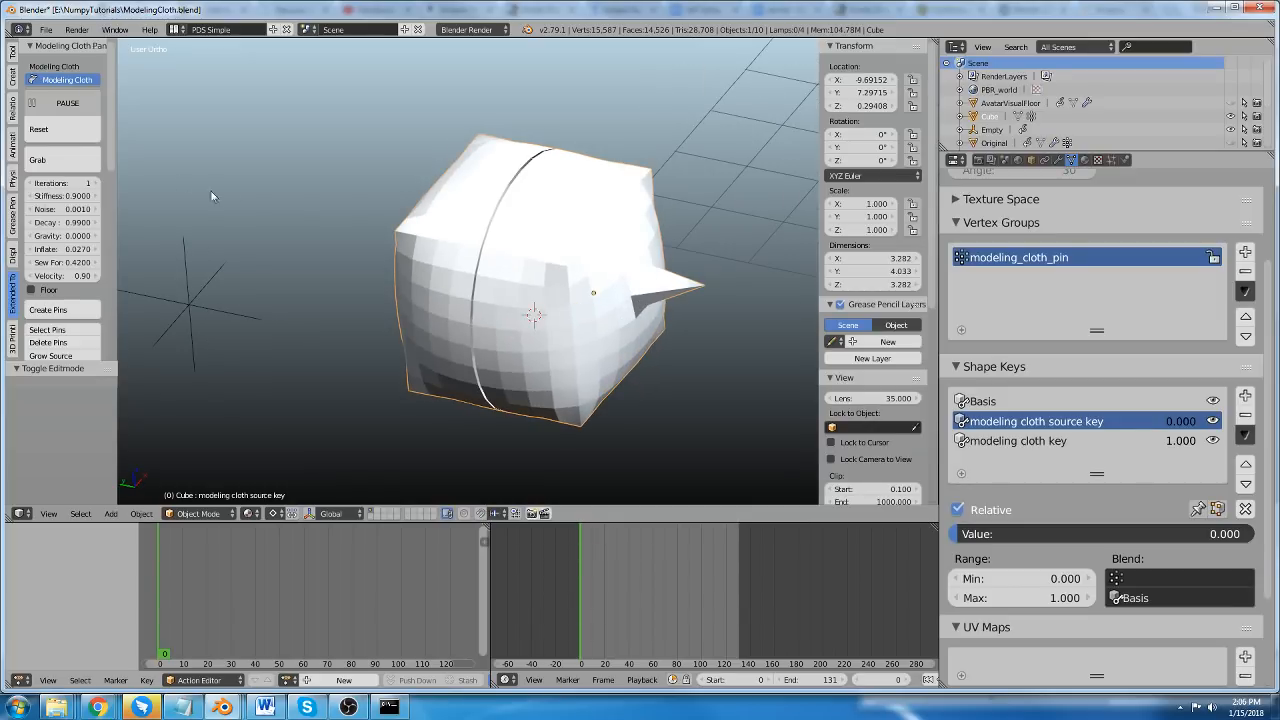
Pull the running cloth by its spike with the Grab tool, then leave the tool.
{"action": "left_click", "coordinate": [66, 159]}
{"action": "left_click_drag", "start_coordinate": [697, 287], "coordinate": [777, 224]}
{"action": "key", "text": "Escape"}
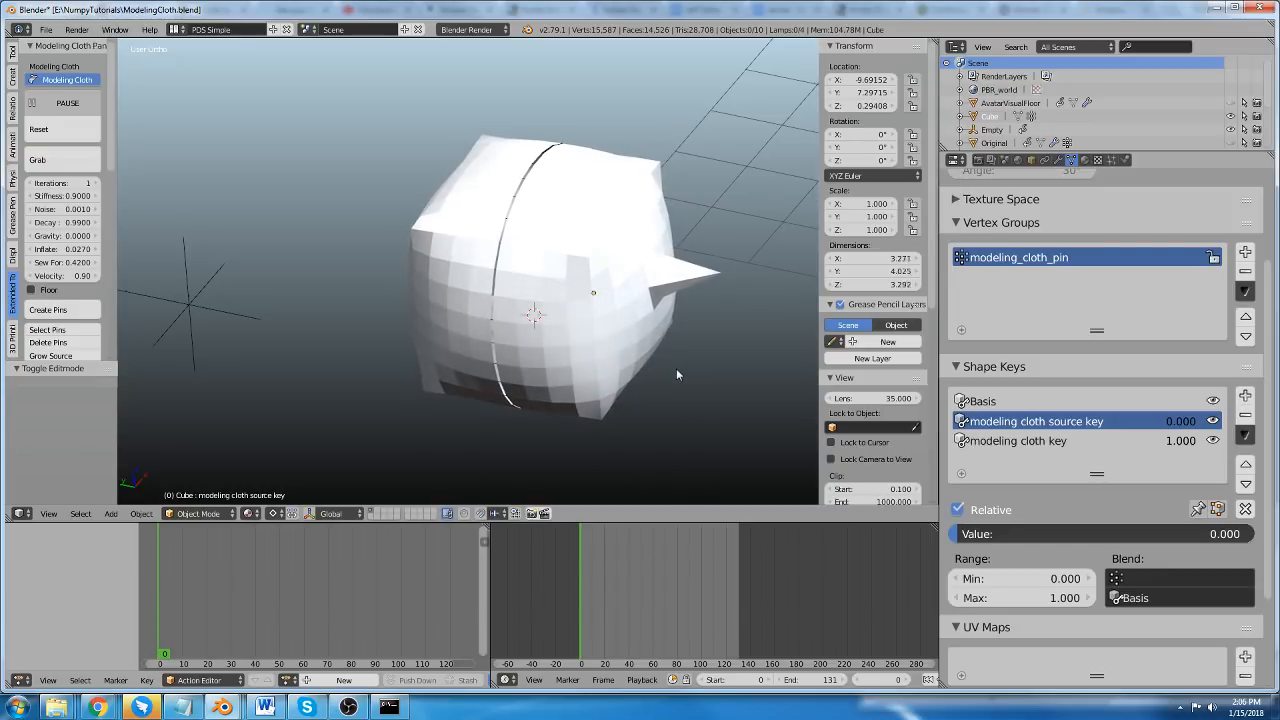
Snap the 3D cursor to an edge loop around the spiked half of the source mesh and scale the loop by about 1.312 in Edit Mode.
{"action": "middle_click_drag", "start_coordinate": [676, 368], "coordinate": [618, 286]}
{"action": "key", "text": "Tab"}
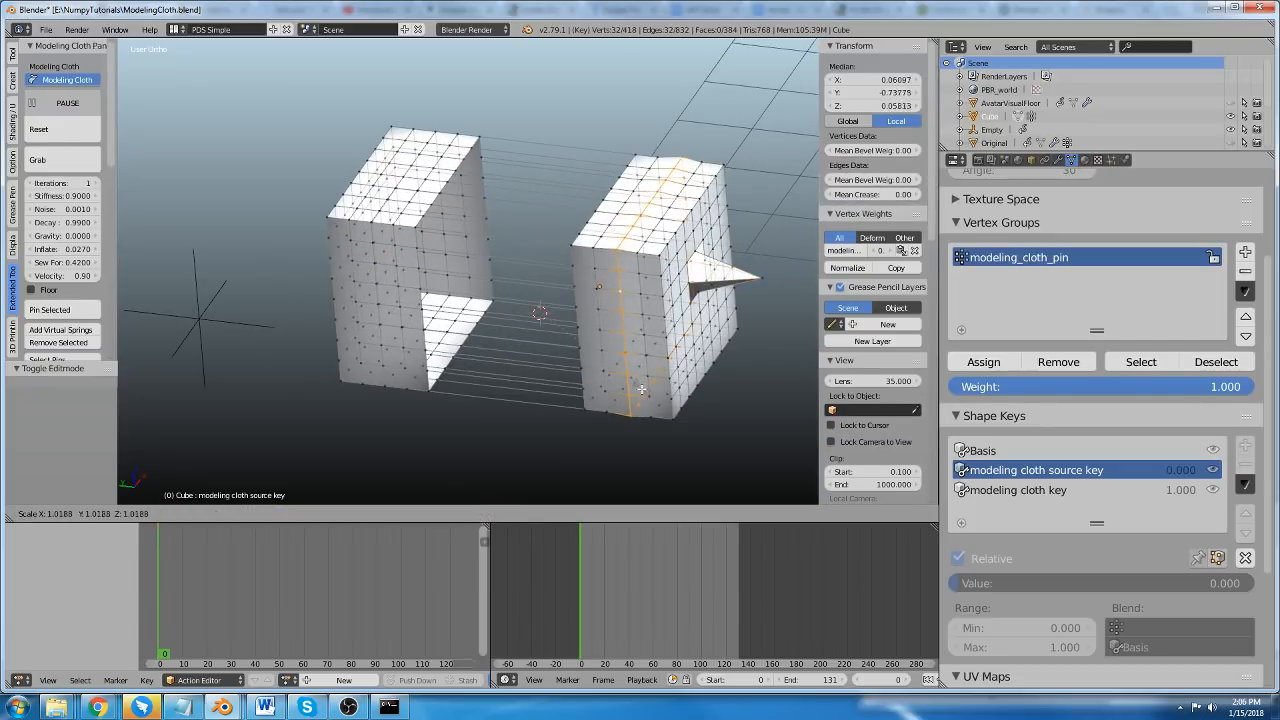
{"action": "key", "text": "shift+s"}
{"action": "left_click", "coordinate": [620, 394]}
{"action": "key", "text": "s"}
{"action": "left_click", "coordinate": [638, 413]}
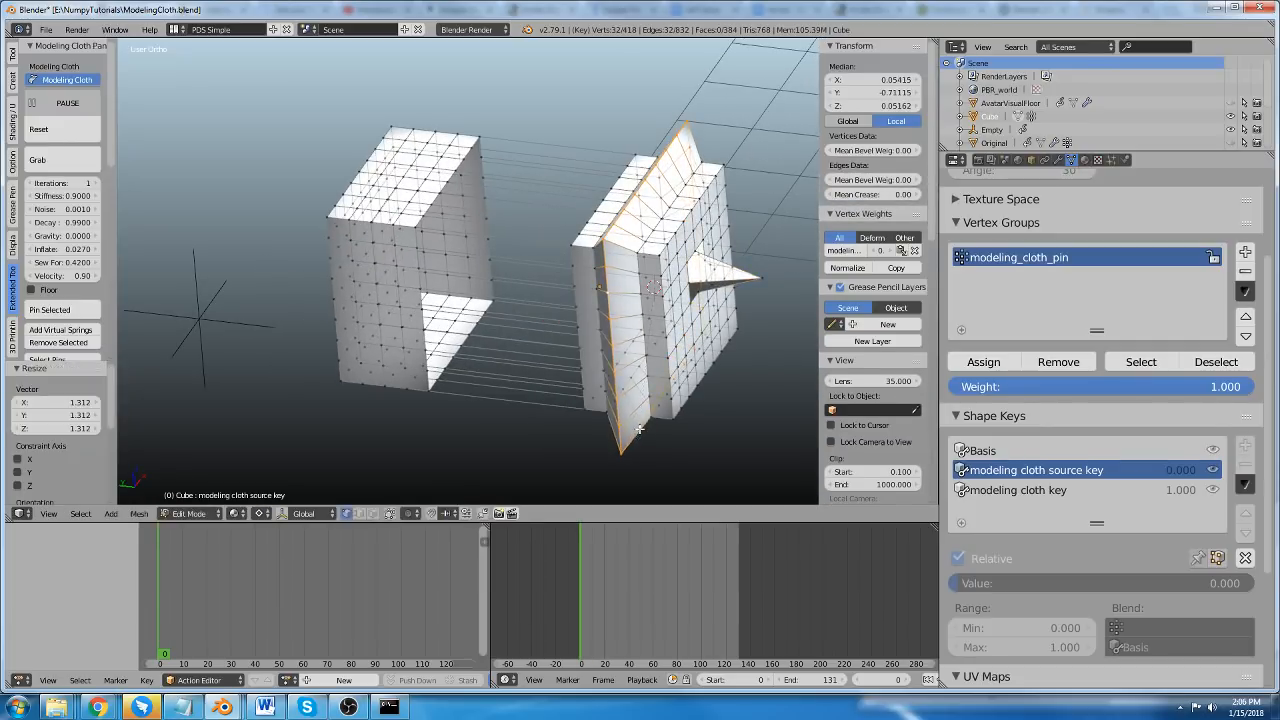
{"action": "key", "text": "Tab"}
{"action": "middle_click_drag", "start_coordinate": [699, 300], "coordinate": [435, 299]}
{"action": "middle_click_drag", "start_coordinate": [377, 200], "coordinate": [490, 336]}
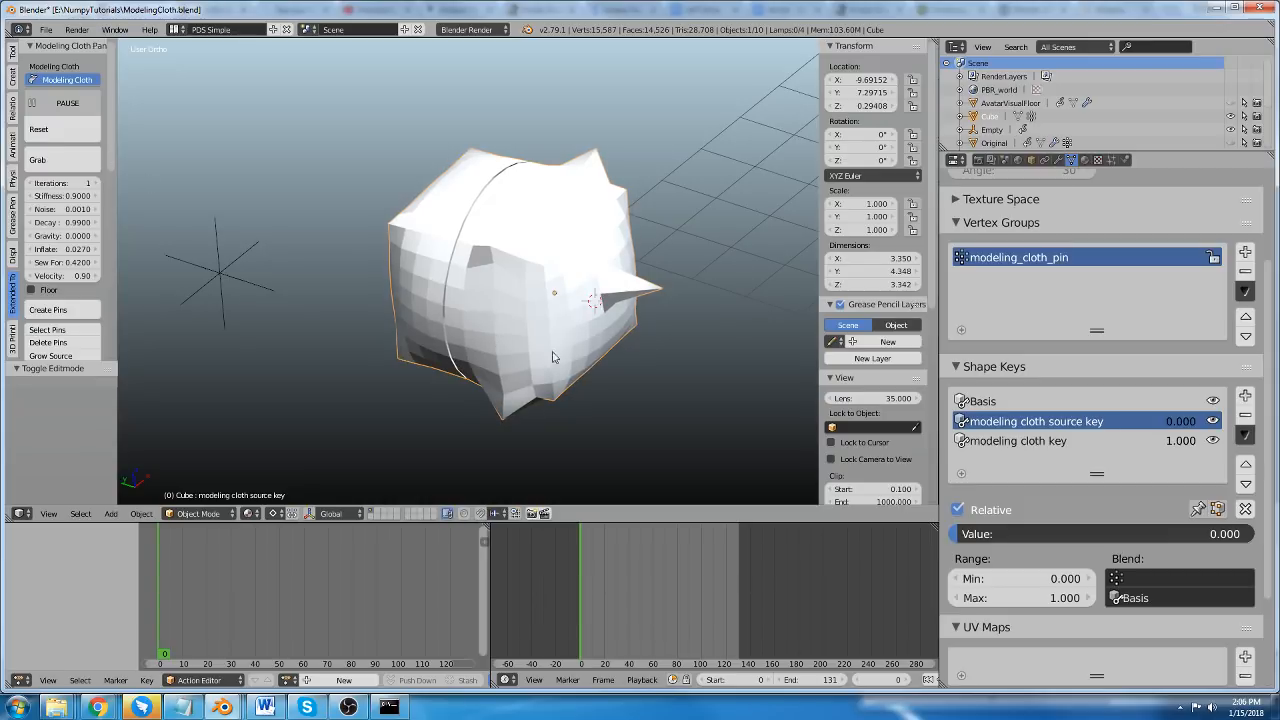
{"action": "scroll", "coordinate": [110, 153], "scroll_direction": "down", "scroll_amount": 5}
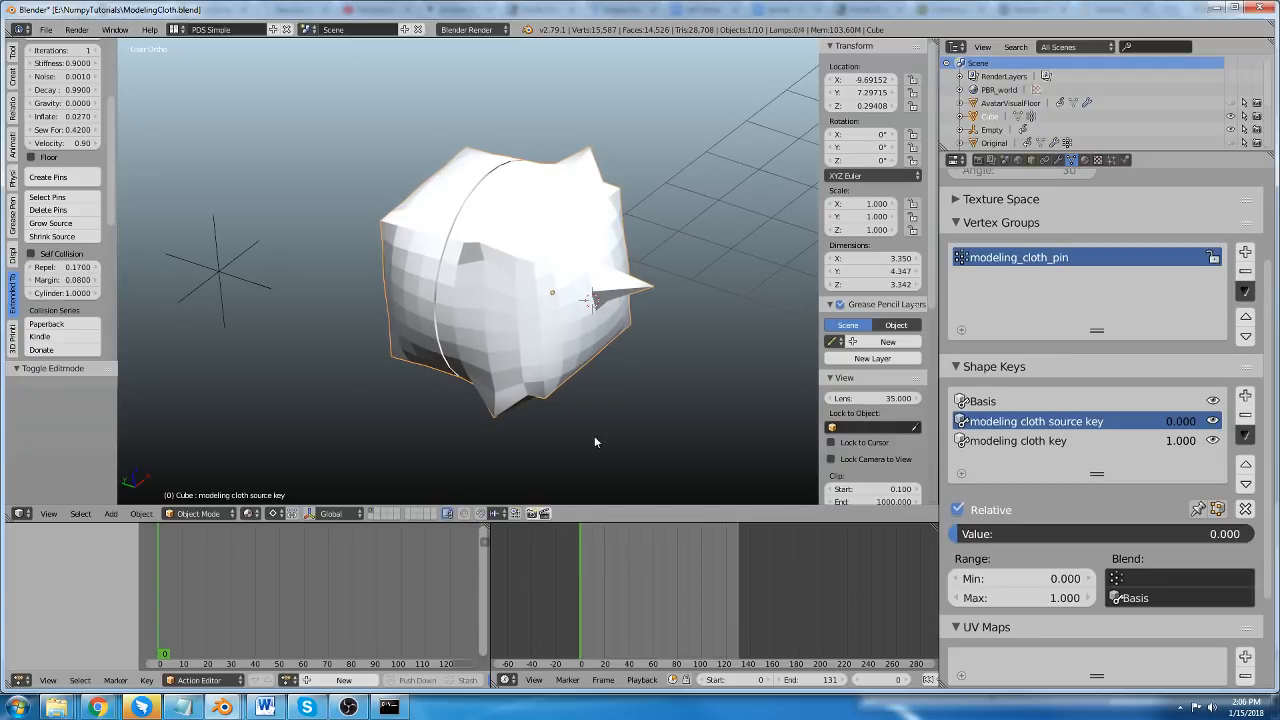
{"action": "middle_click_drag", "start_coordinate": [595, 442], "coordinate": [518, 226]}
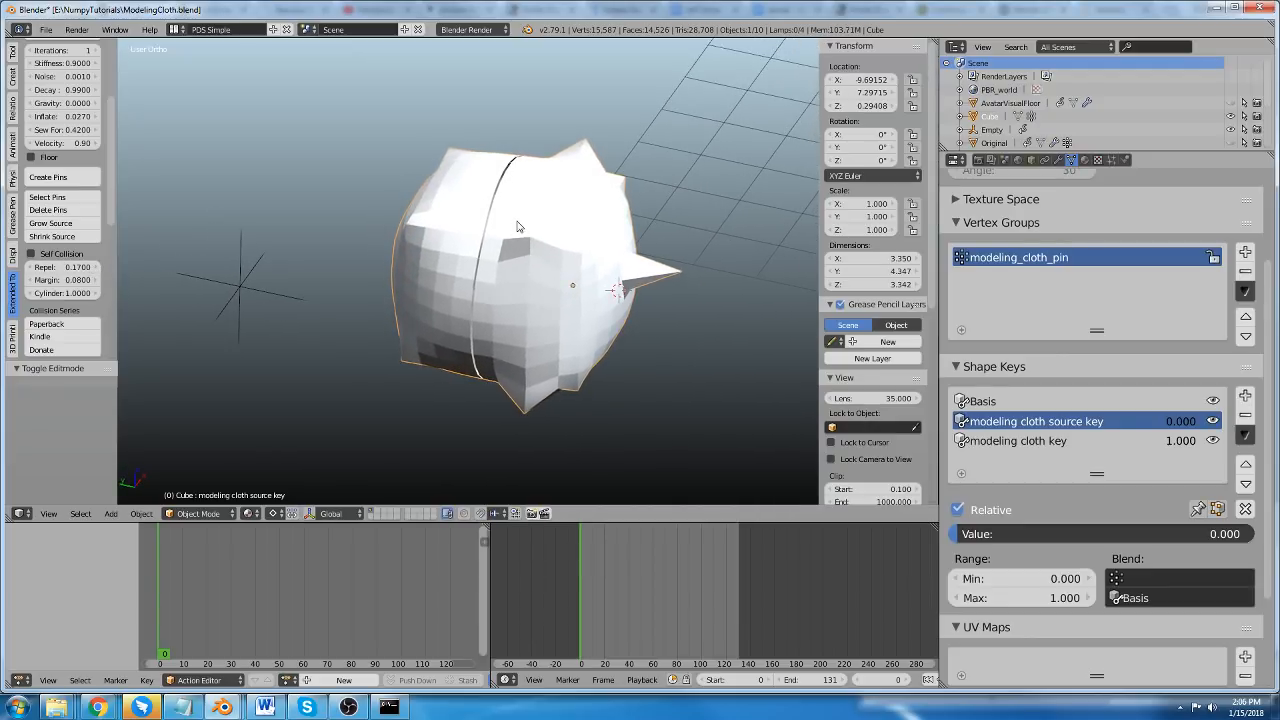
{"action": "left_click", "coordinate": [12, 77]}
{"action": "scroll", "coordinate": [152, 204], "scroll_direction": "up", "scroll_amount": 1}
{"action": "scroll", "coordinate": [96, 188], "scroll_direction": "up", "scroll_amount": 4}
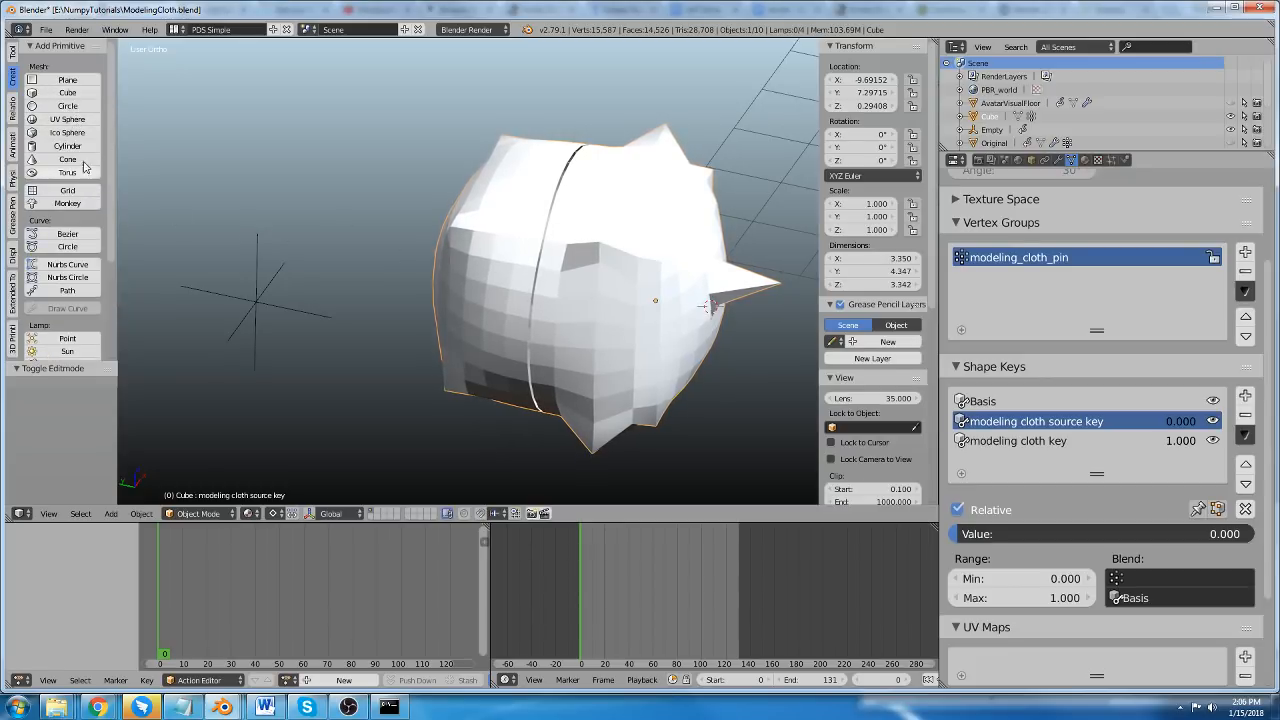
{"action": "left_click", "coordinate": [12, 292]}
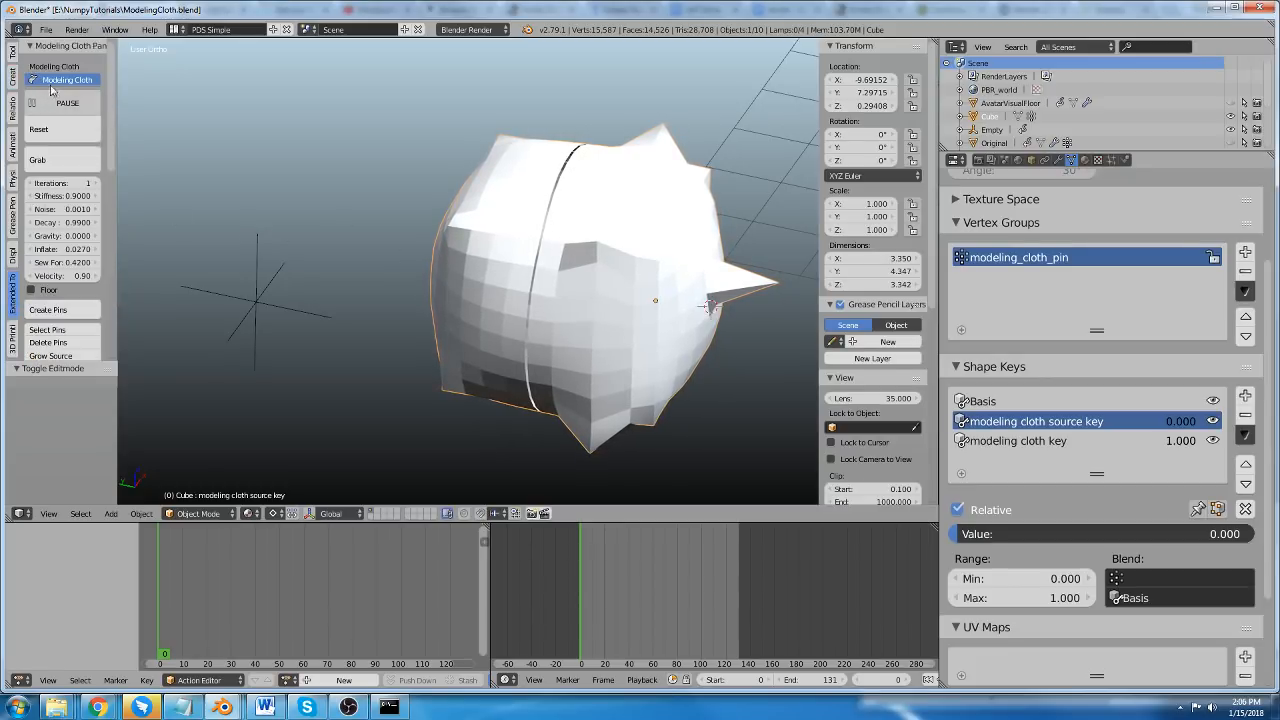
Turn off Modeling Cloth on the cube and delete the cube from the scene.
{"action": "left_click", "coordinate": [60, 103]}
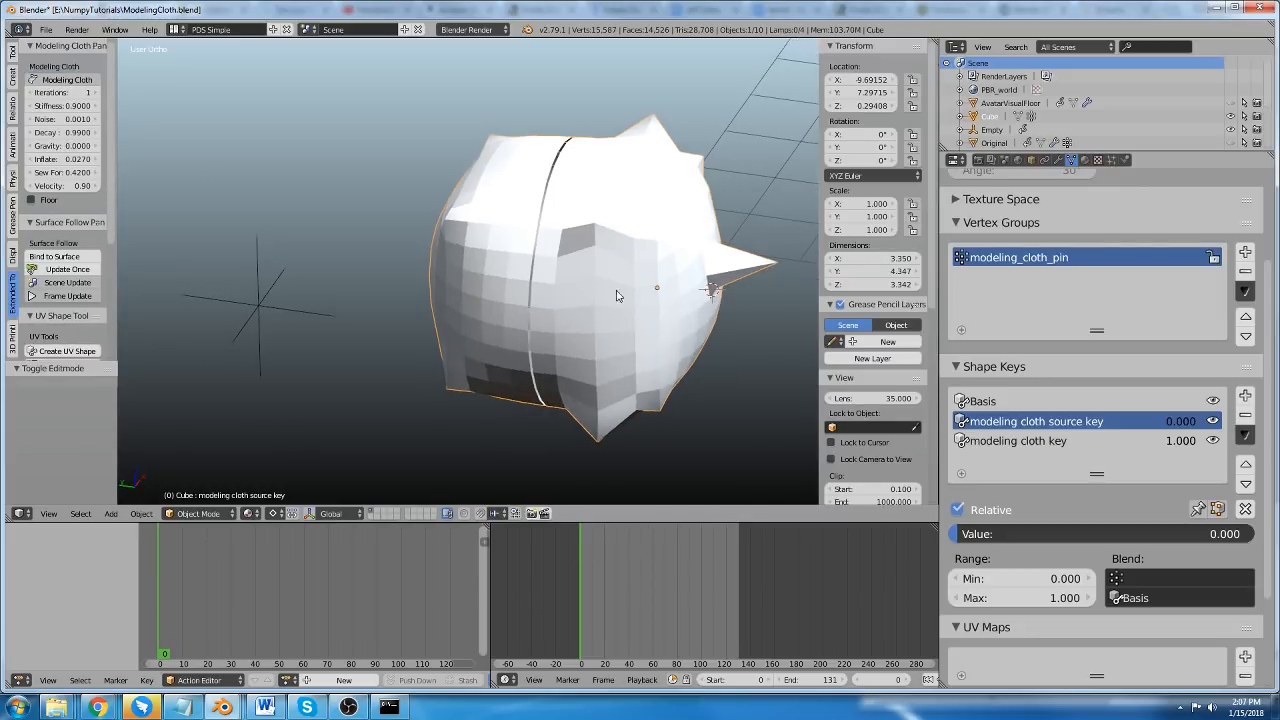
{"action": "key", "text": "a"}
{"action": "key", "text": "x"}
{"action": "left_click", "coordinate": [612, 232]}
{"action": "right_click", "coordinate": [604, 239]}
{"action": "key", "text": "x"}
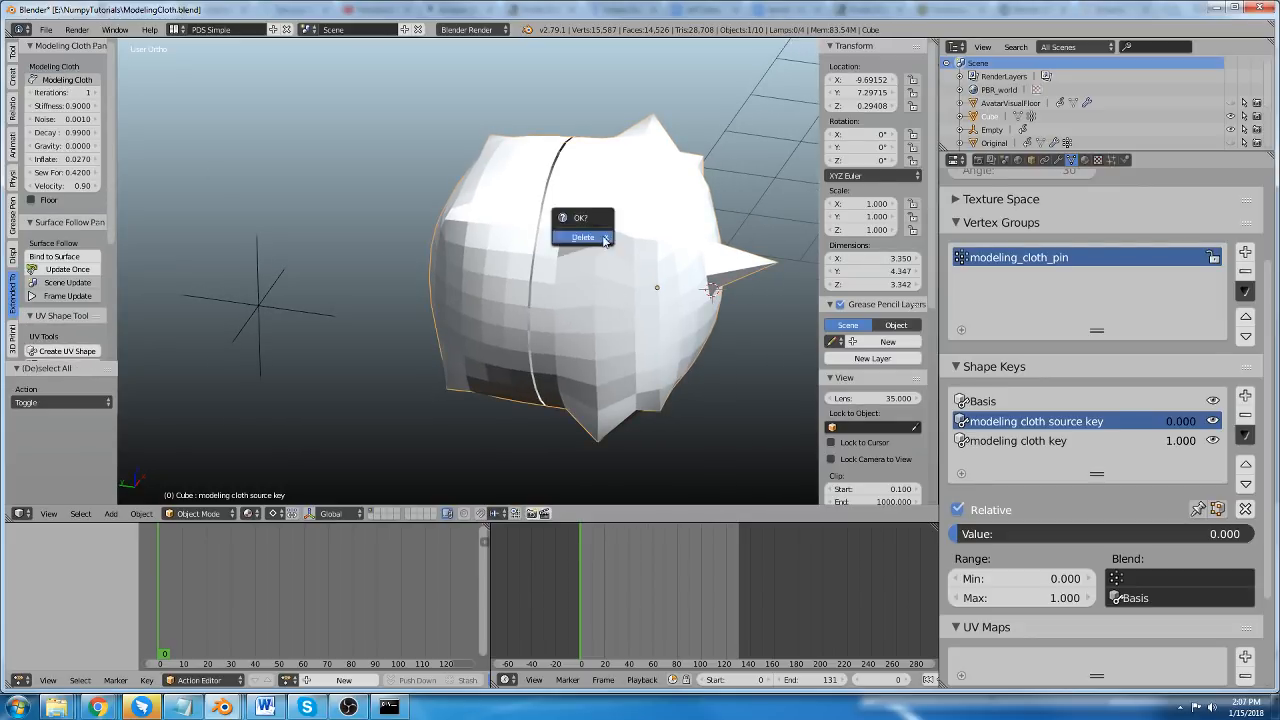
{"action": "left_click", "coordinate": [604, 239]}
Add a plane mesh and move it up along Z to about 2.21.
{"action": "key", "text": "shift+a"}
{"action": "mouse_move", "coordinate": [500, 204]}
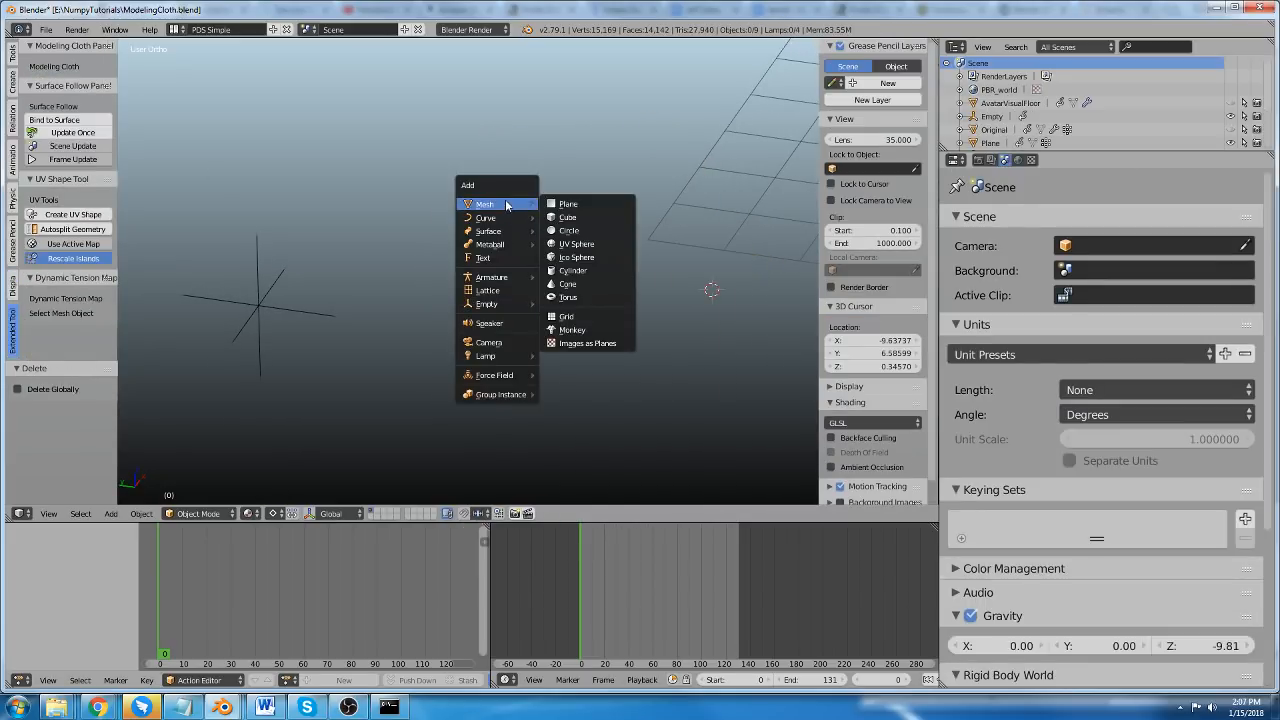
{"action": "left_click", "coordinate": [562, 207]}
{"action": "scroll", "coordinate": [568, 283], "scroll_direction": "down", "scroll_amount": 3}
{"action": "middle_click_drag", "start_coordinate": [646, 309], "coordinate": [571, 305], "text": "shift"}
{"action": "scroll", "coordinate": [592, 331], "scroll_direction": "up", "scroll_amount": 3}
{"action": "key", "text": "g"}
{"action": "key", "text": "z"}
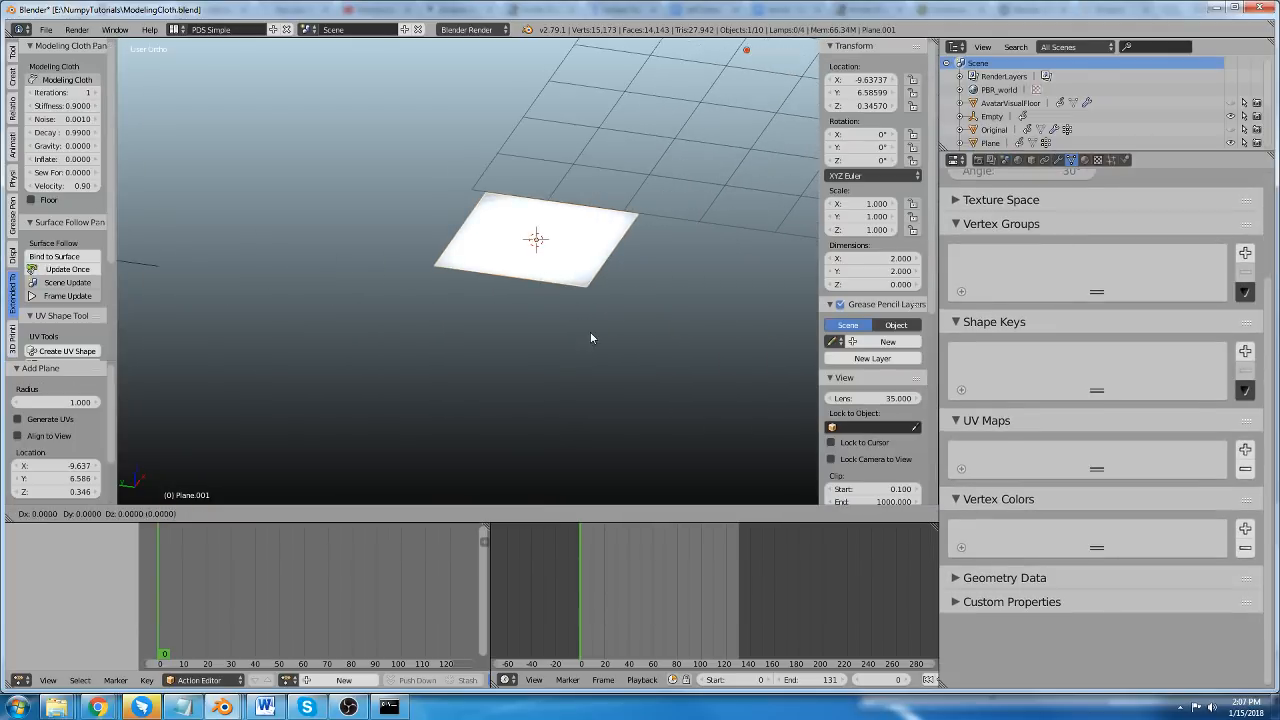
{"action": "left_click", "coordinate": [572, 208]}
Subdivide the whole plane repeatedly in Edit Mode until it is a 32 by 32 grid of faces.
{"action": "scroll", "coordinate": [572, 209], "scroll_direction": "down", "scroll_amount": 2}
{"action": "middle_click_drag", "start_coordinate": [558, 242], "coordinate": [572, 340], "text": "shift"}
{"action": "scroll", "coordinate": [555, 207], "scroll_direction": "up", "scroll_amount": 3}
{"action": "key", "text": "Tab"}
{"action": "scroll", "coordinate": [597, 301], "scroll_direction": "up", "scroll_amount": 3}
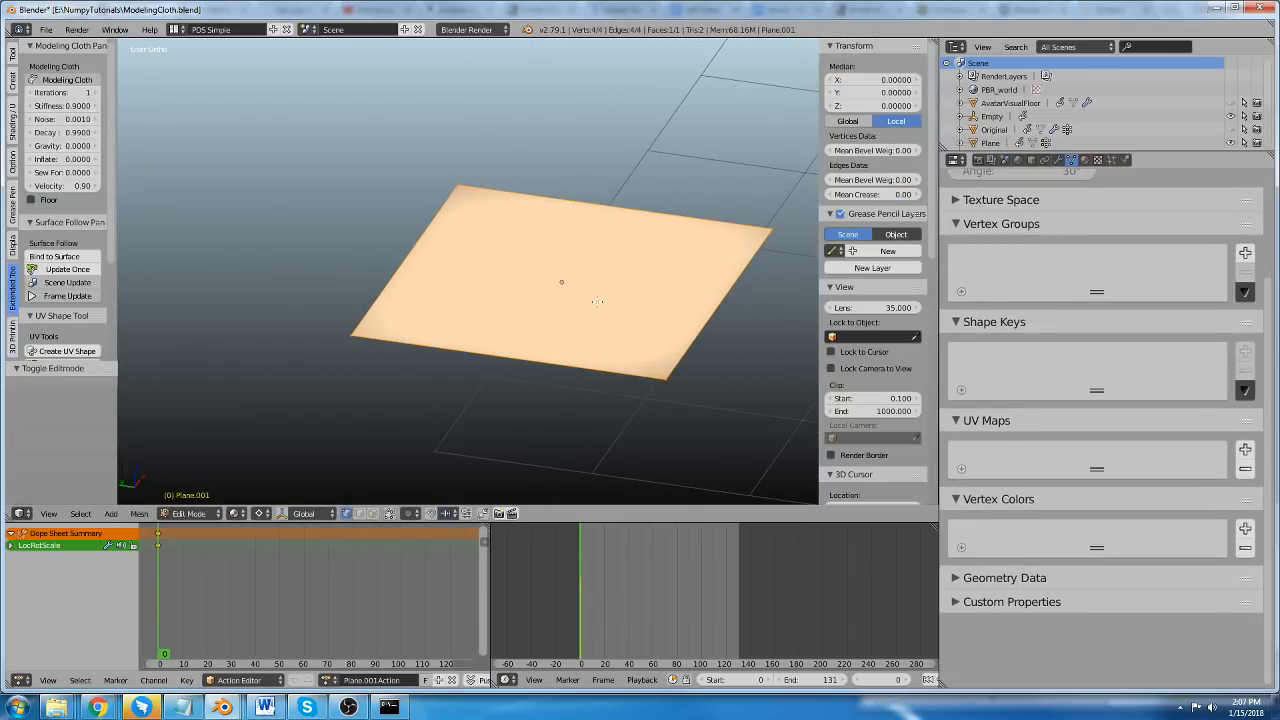
{"action": "key", "text": "w"}
{"action": "key", "text": "s"}
{"action": "key", "text": "shift+r"}
{"action": "key", "text": "shift+r"}
{"action": "key", "text": "shift+r"}
{"action": "key", "text": "shift+r"}
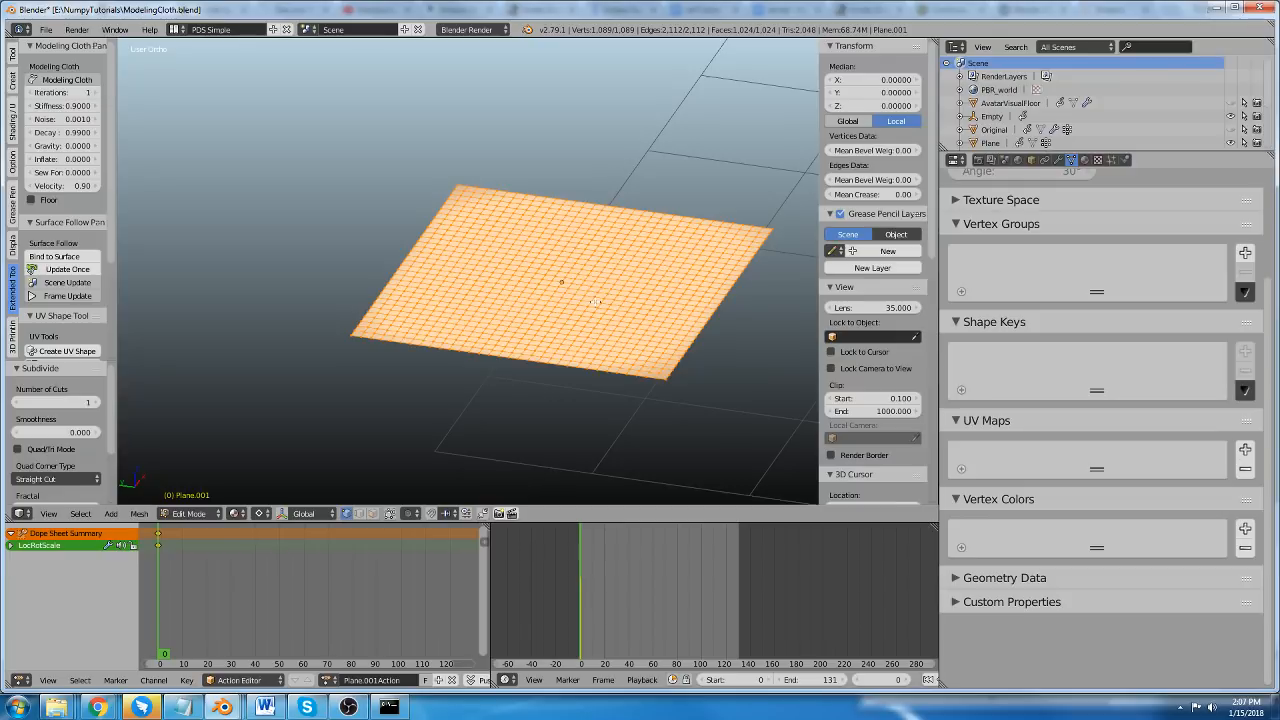
Enable Modeling Cloth on the plane and pin a small cluster of seven vertices near its centre.
{"action": "scroll", "coordinate": [572, 284], "scroll_direction": "up", "scroll_amount": 2}
{"action": "key", "text": "a"}
{"action": "scroll", "coordinate": [560, 280], "scroll_direction": "up", "scroll_amount": 2}
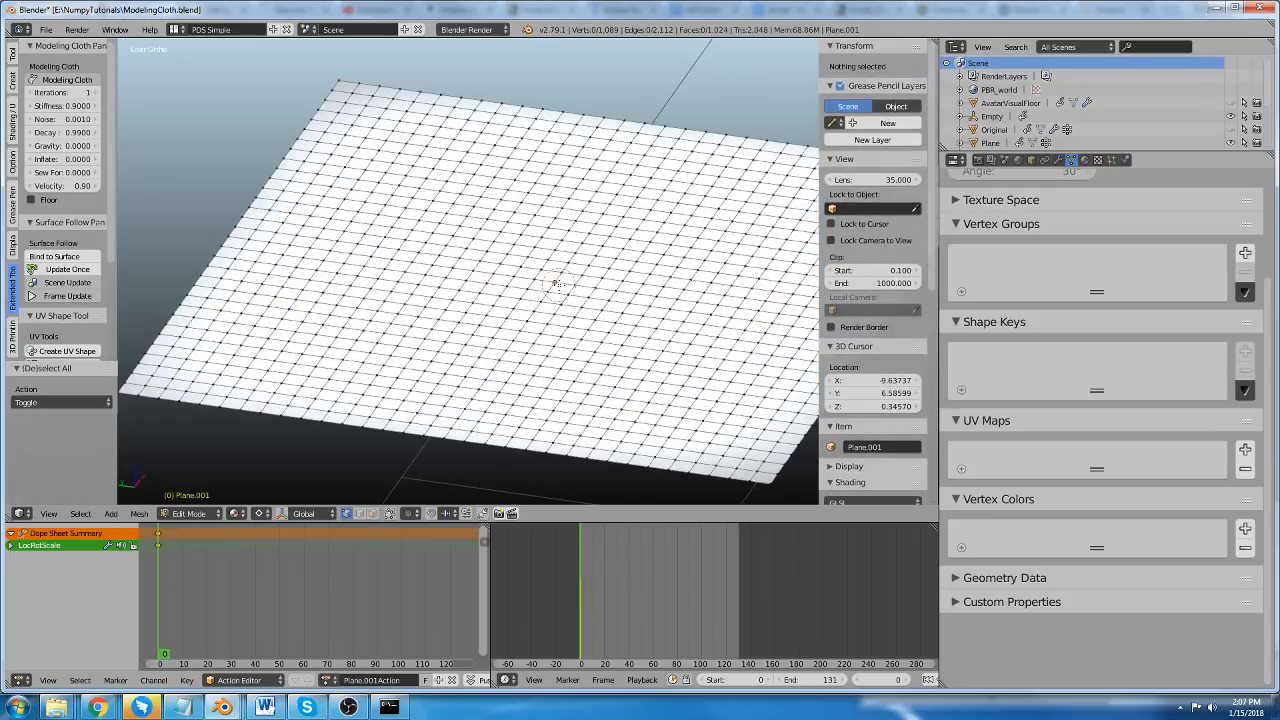
{"action": "left_click", "coordinate": [557, 272]}
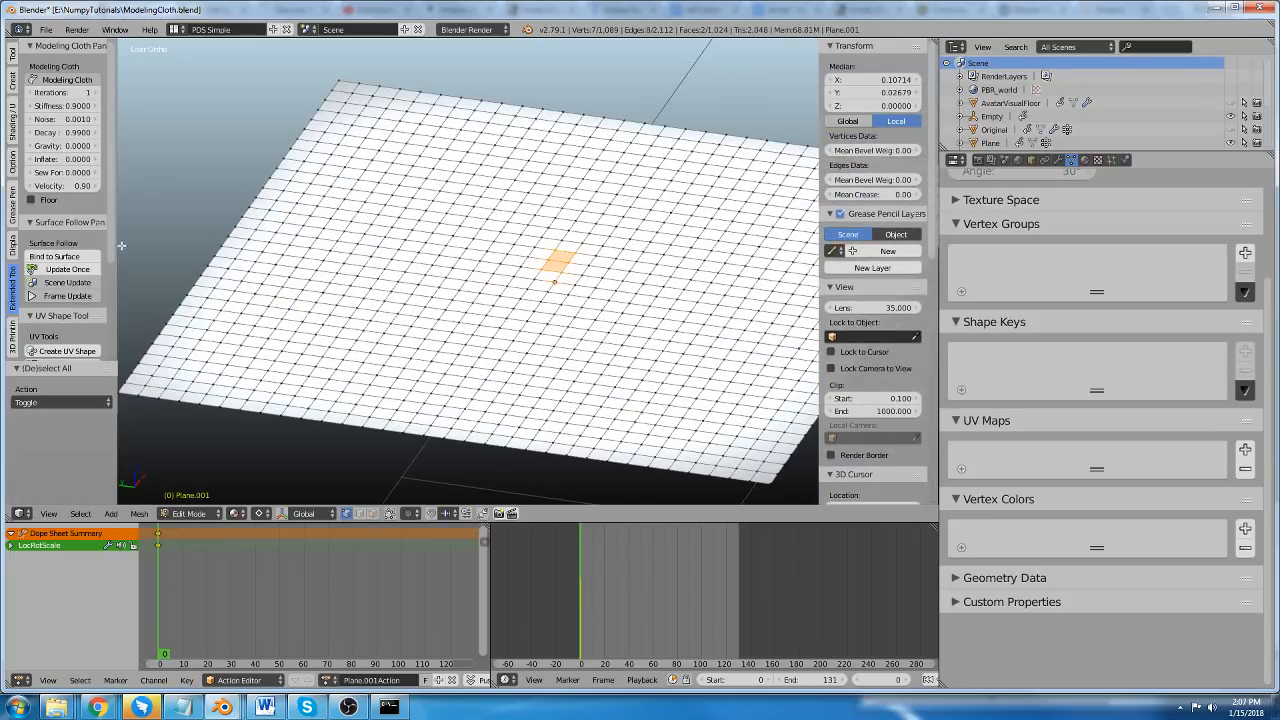
{"action": "left_click", "coordinate": [80, 86]}
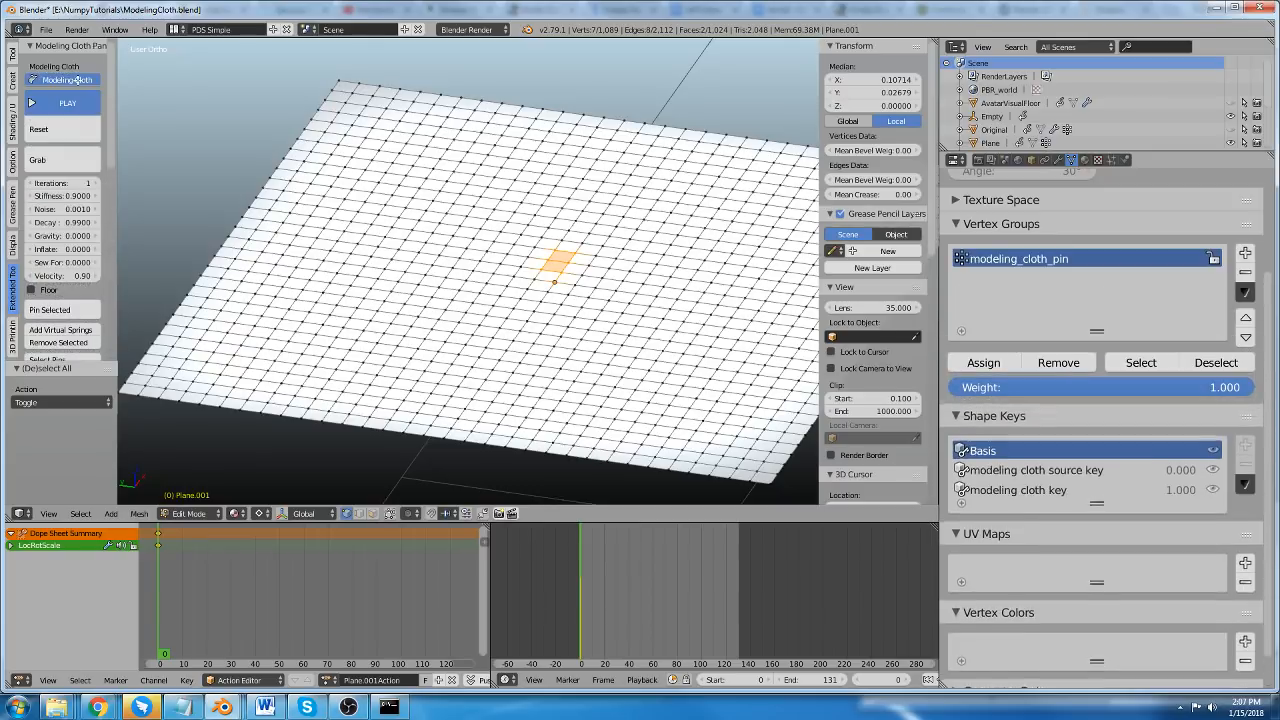
{"action": "scroll", "coordinate": [62, 200], "scroll_direction": "down", "scroll_amount": 3}
{"action": "left_click", "coordinate": [62, 232]}
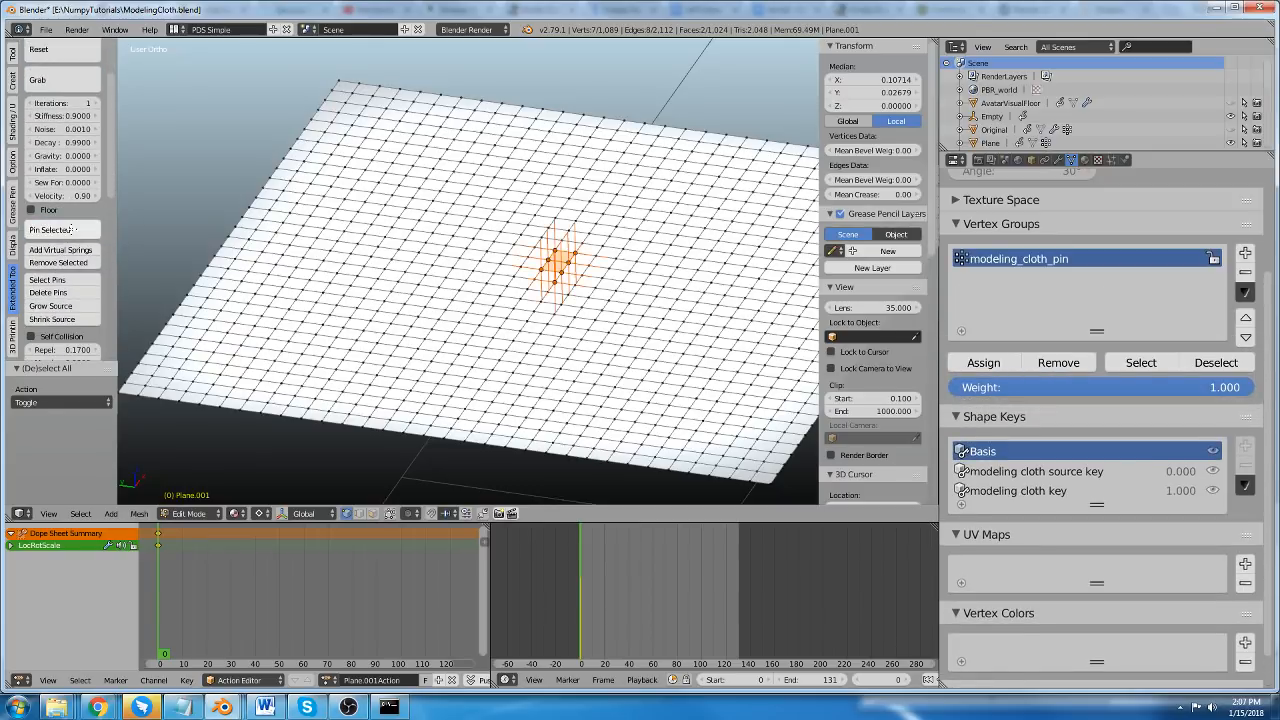
{"action": "scroll", "coordinate": [588, 340], "scroll_direction": "down", "scroll_amount": 2}
Run the cloth simulation in Object Mode and lift the pins by about 0.67 in Z, drawing the plane's centre into a peak.
{"action": "key", "text": "Tab"}
{"action": "scroll", "coordinate": [30, 133], "scroll_direction": "up", "scroll_amount": 2}
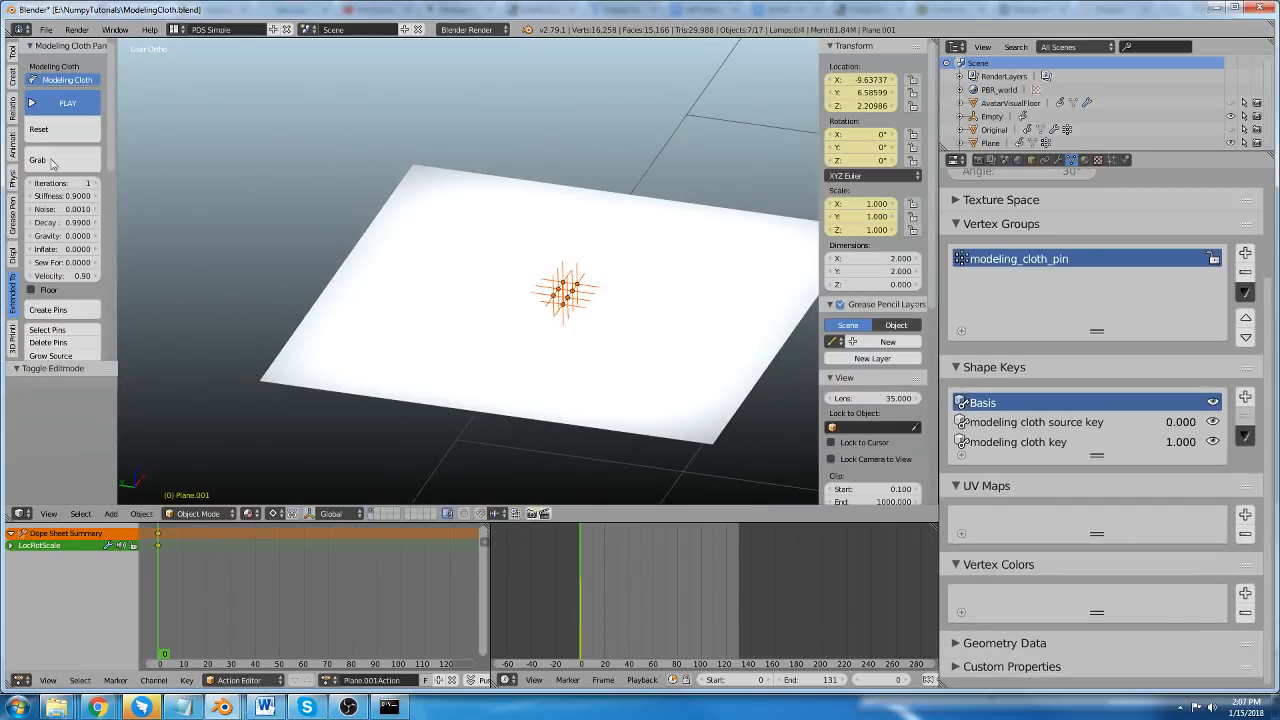
{"action": "key", "text": "g"}
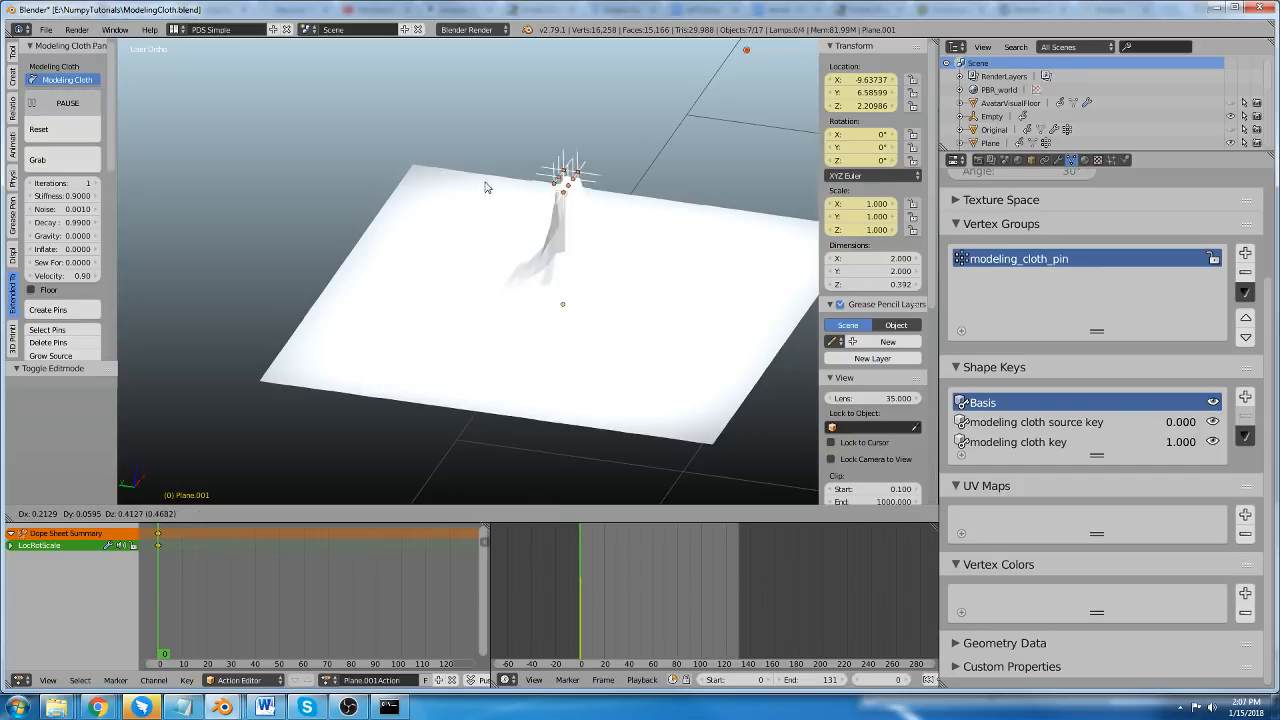
{"action": "left_click", "coordinate": [472, 118]}
{"action": "scroll", "coordinate": [527, 304], "scroll_direction": "down", "scroll_amount": 2}
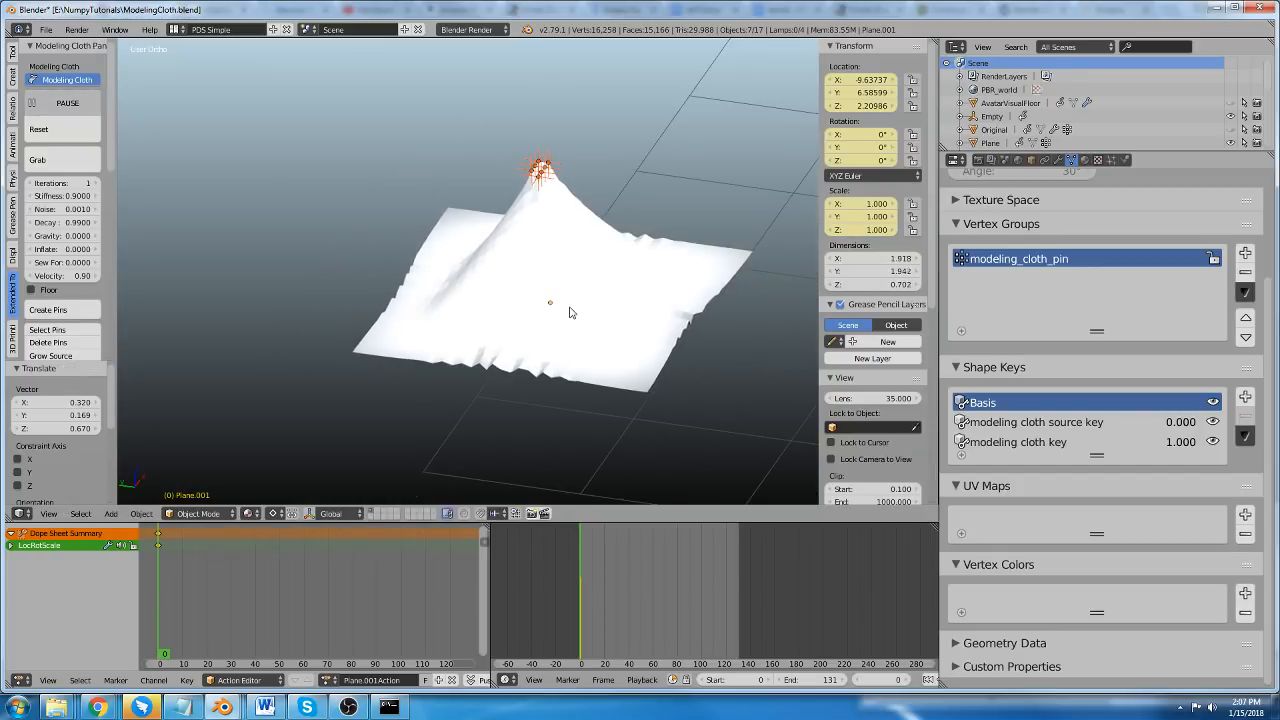
{"action": "middle_click_drag", "start_coordinate": [567, 309], "coordinate": [539, 330], "text": "shift"}
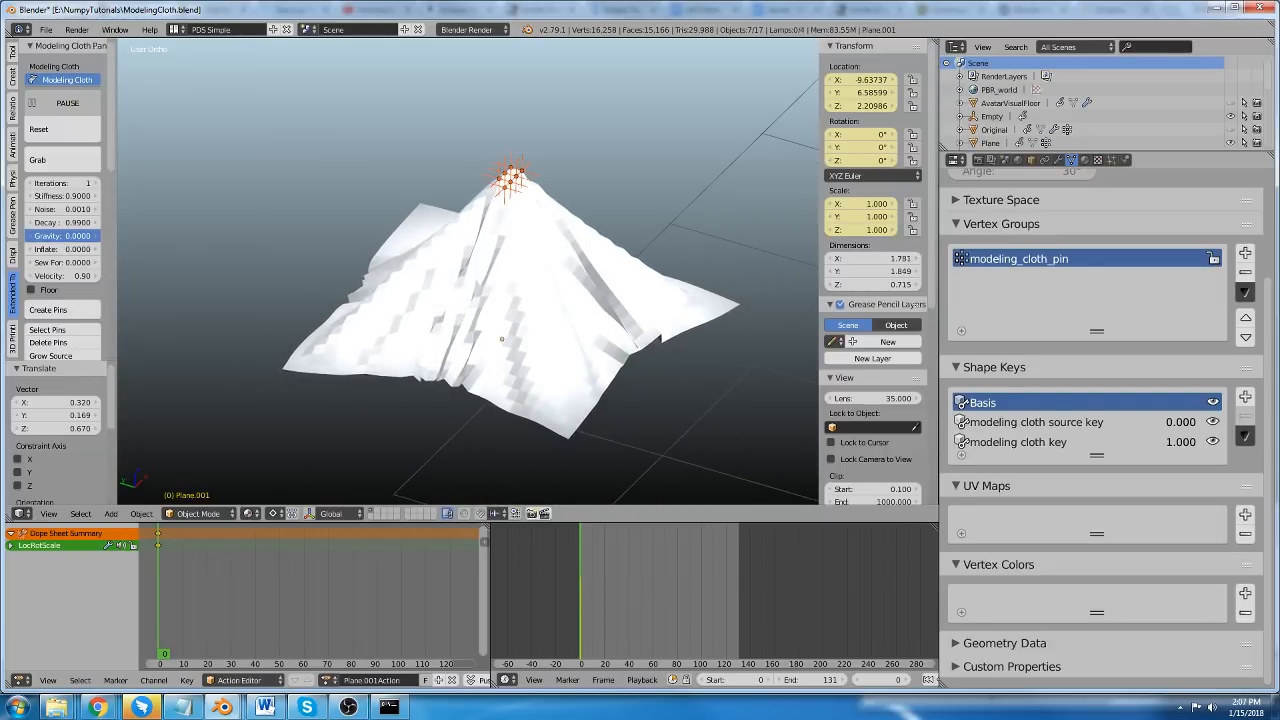
Set the plane's cloth gravity to -0.12 and its stiffness to 1.
{"action": "left_click_drag", "start_coordinate": [62, 236], "coordinate": [40, 236]}
{"action": "middle_click_drag", "start_coordinate": [470, 358], "coordinate": [488, 346]}
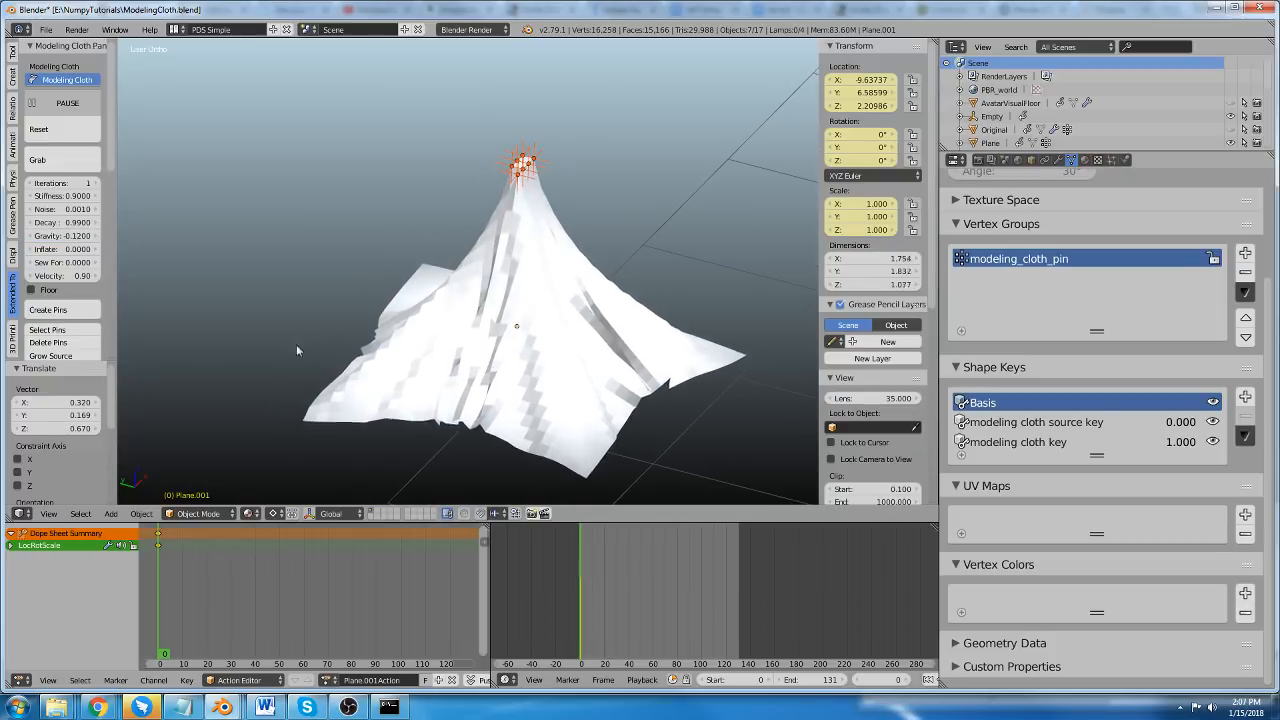
{"action": "left_click_drag", "start_coordinate": [46, 197], "coordinate": [86, 196]}
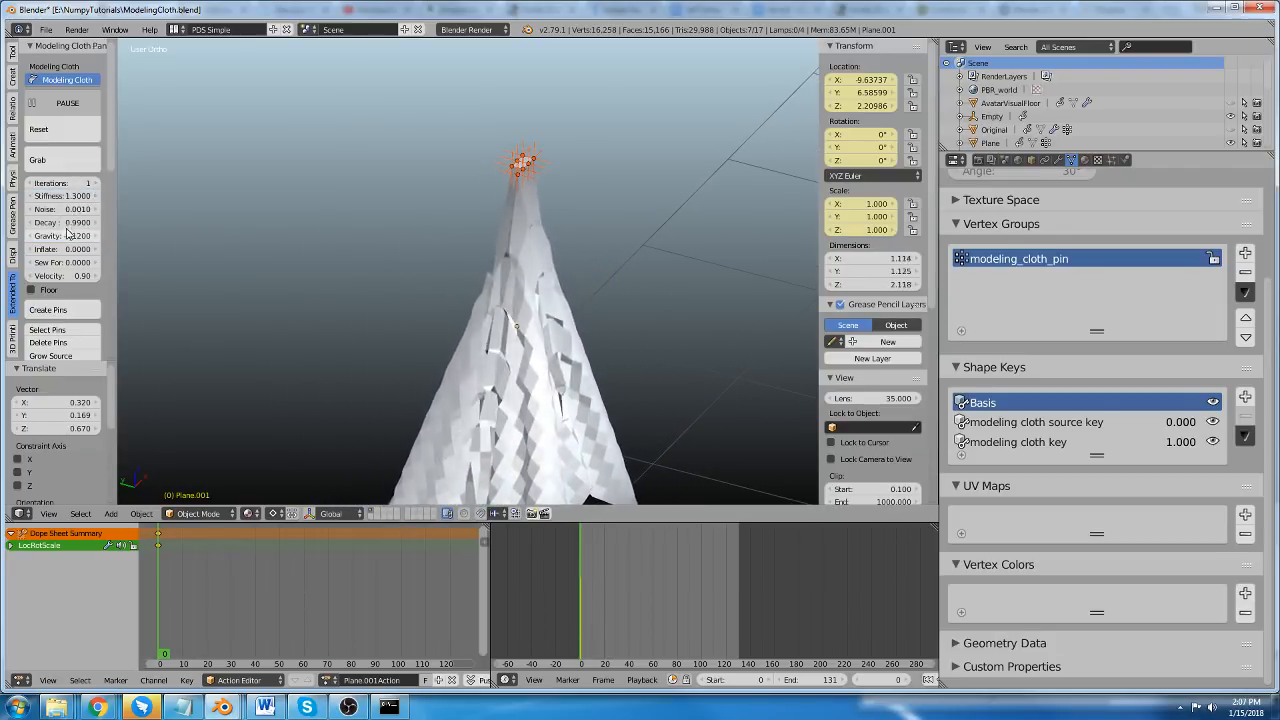
{"action": "left_click", "coordinate": [73, 196]}
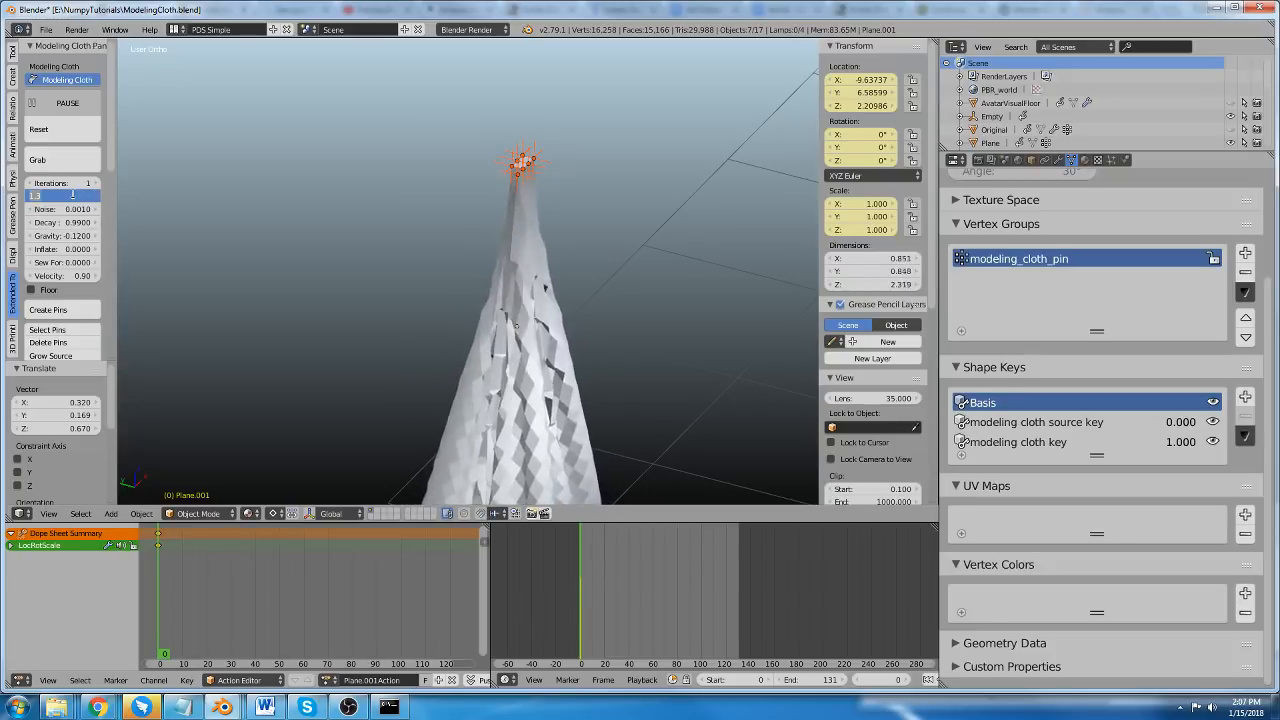
{"action": "key", "text": "Return"}
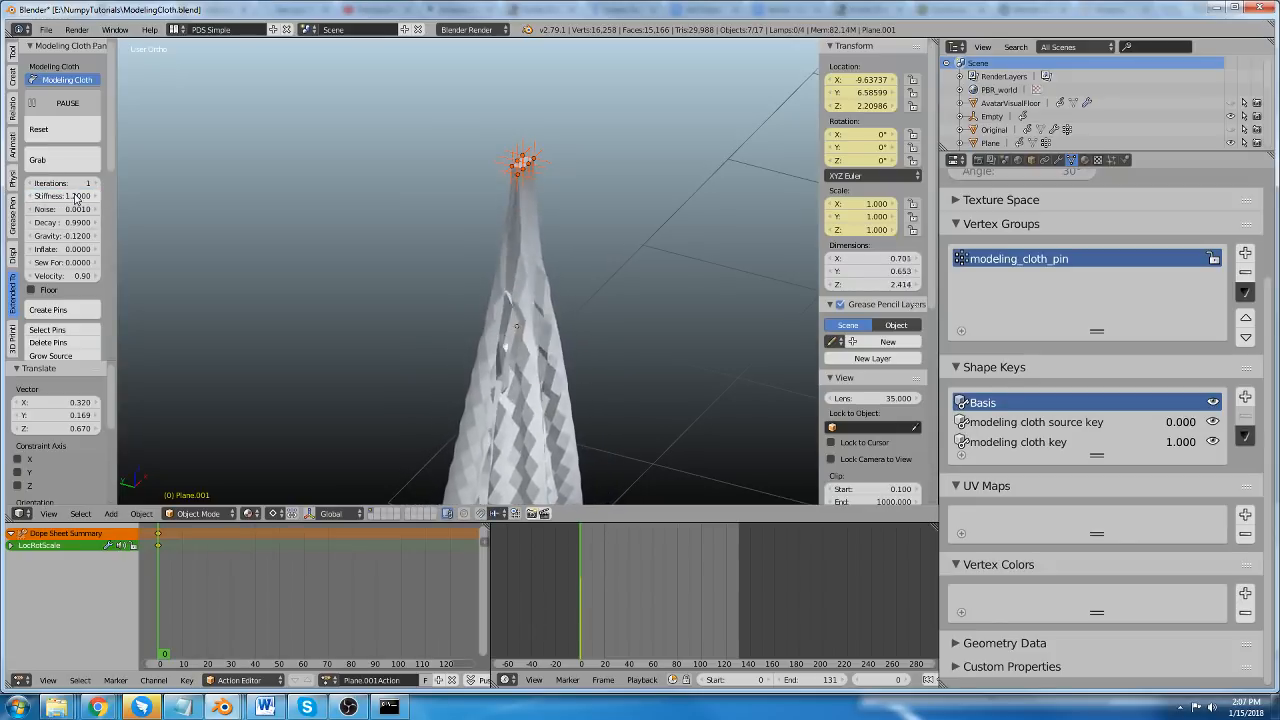
{"action": "left_click", "coordinate": [75, 198]}
{"action": "type", "text": "1"}
{"action": "key", "text": "Return"}
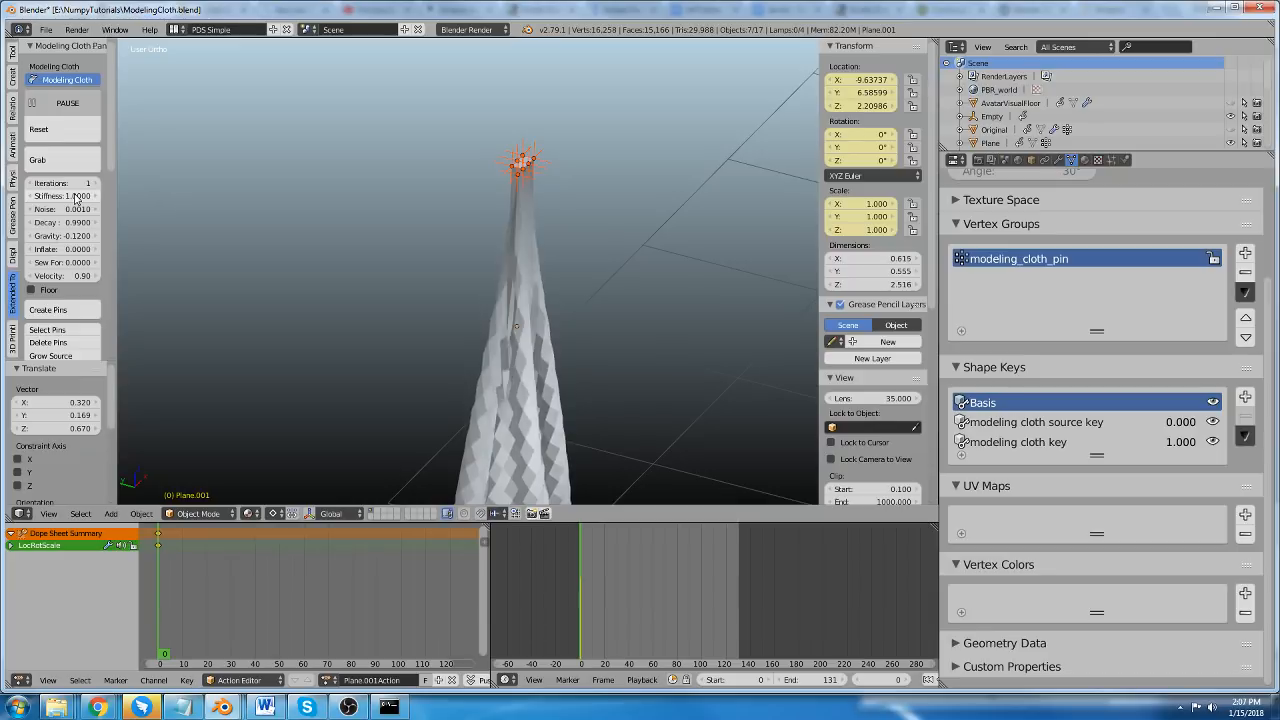
Raise the cloth solver's iterations to 3 for the hanging plane.
{"action": "scroll", "coordinate": [410, 246], "scroll_direction": "down", "scroll_amount": 3}
{"action": "middle_click_drag", "start_coordinate": [448, 277], "coordinate": [452, 240], "text": "shift"}
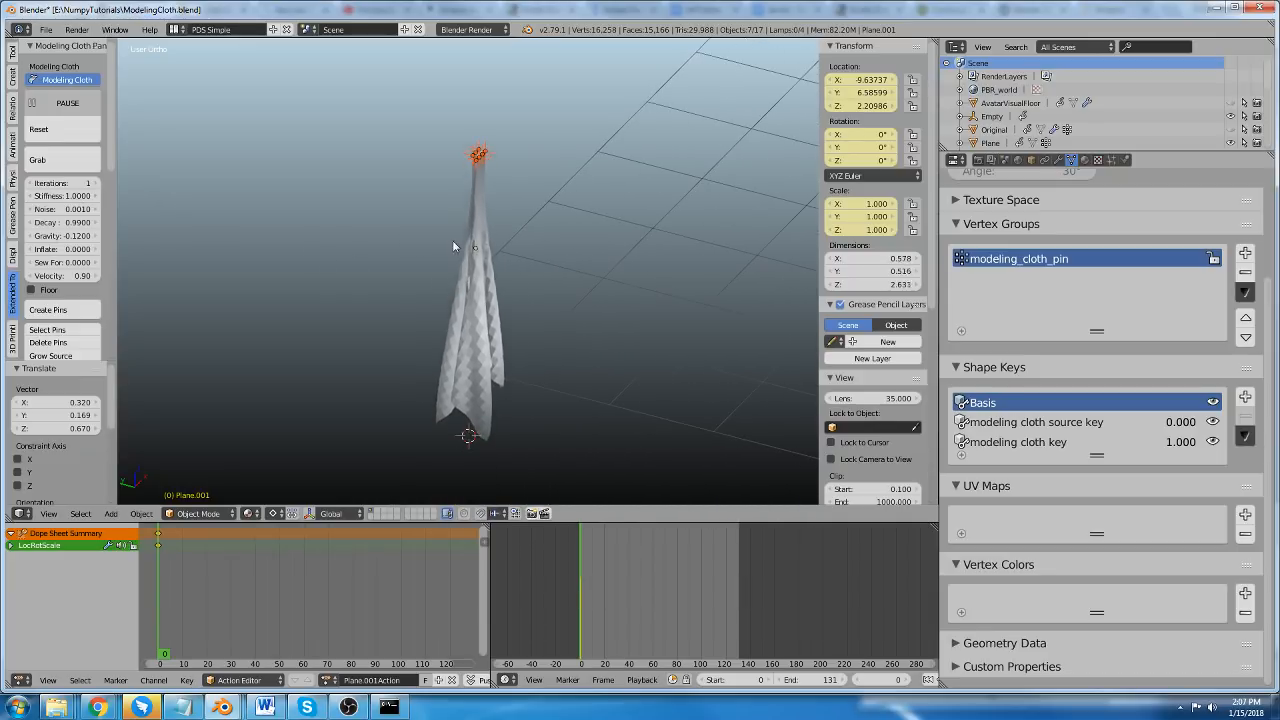
{"action": "left_click", "coordinate": [78, 183]}
{"action": "left_click_drag", "start_coordinate": [78, 183], "coordinate": [91, 183]}
{"action": "scroll", "coordinate": [505, 217], "scroll_direction": "up", "scroll_amount": 5}
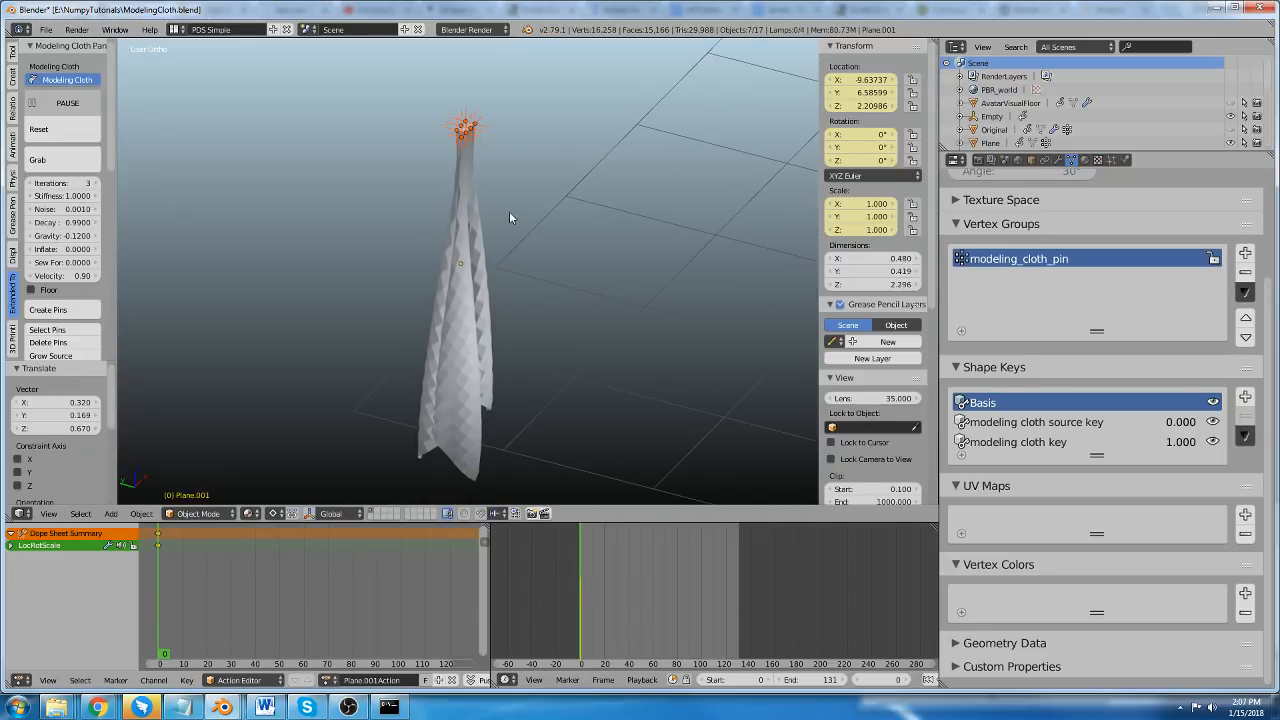
{"action": "middle_click_drag", "start_coordinate": [388, 209], "coordinate": [508, 311]}
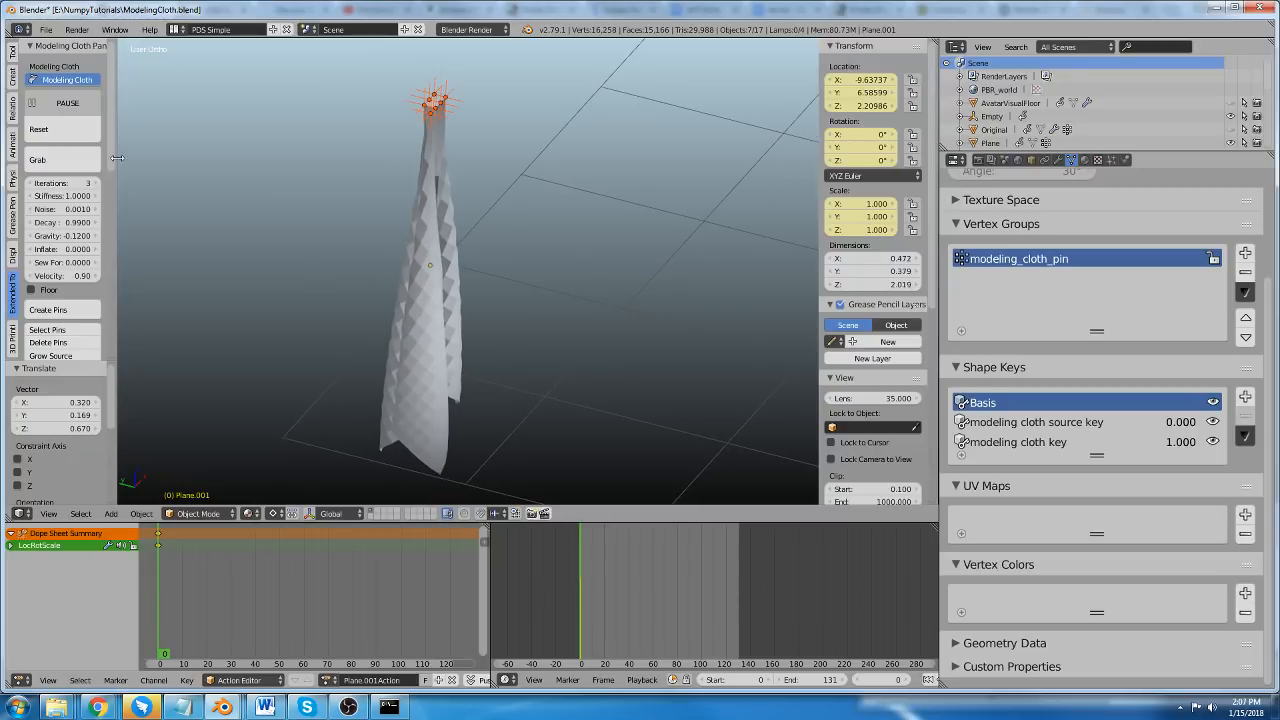
Apply smooth shading to the cloth plane and reset its simulation so it drapes again.
{"action": "left_click", "coordinate": [13, 53]}
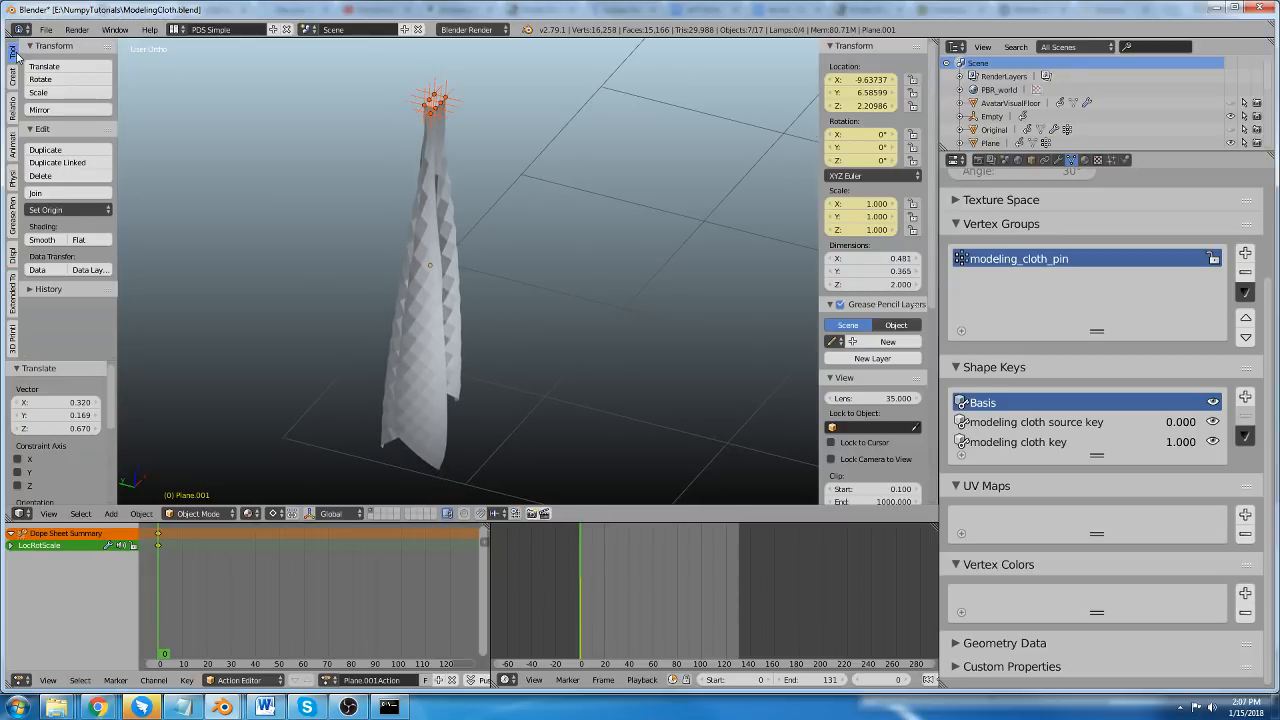
{"action": "left_click", "coordinate": [42, 240]}
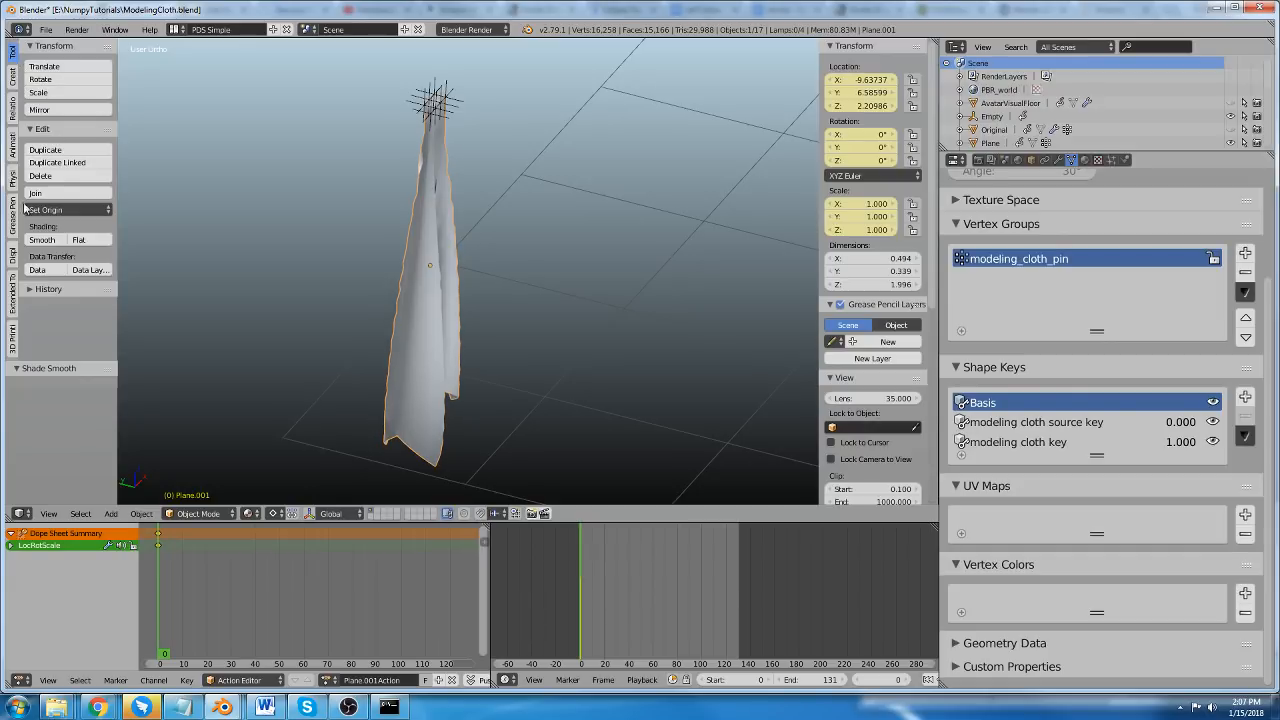
{"action": "left_click", "coordinate": [13, 296]}
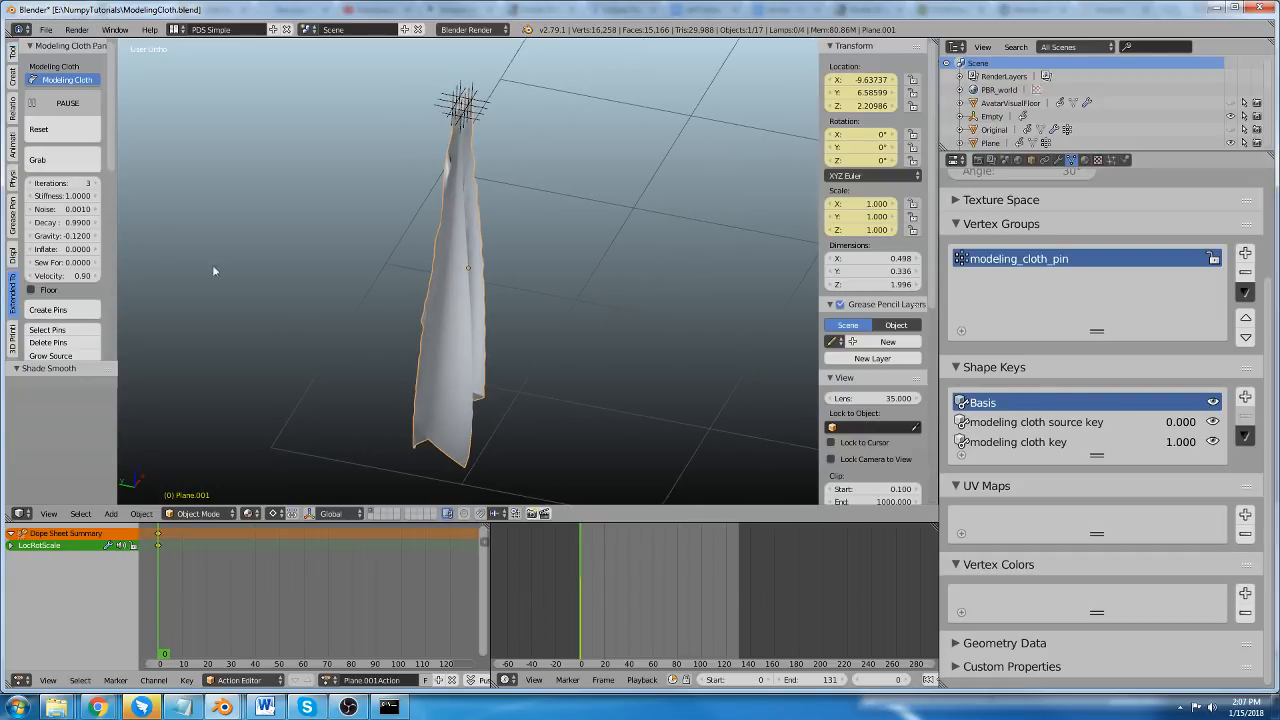
{"action": "left_click", "coordinate": [40, 135]}
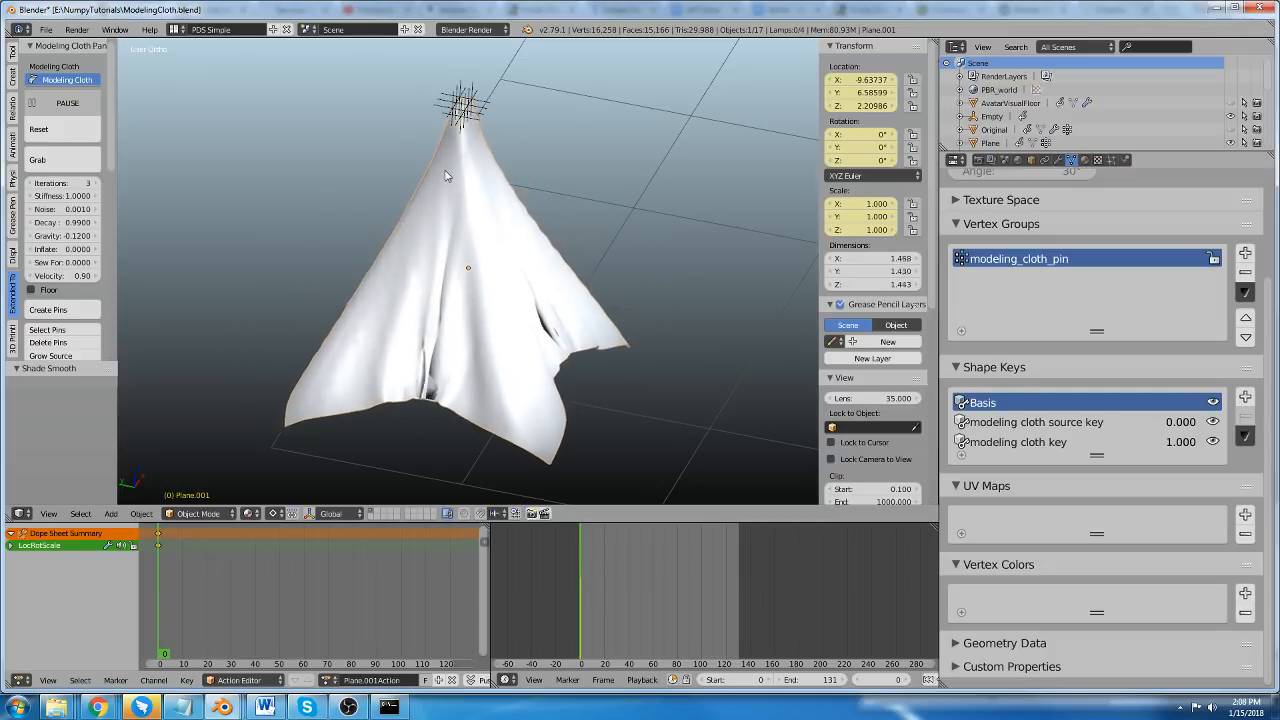
Delete the cloth's pins, pause the simulation and reset the plane to its flat state.
{"action": "scroll", "coordinate": [44, 207], "scroll_direction": "down", "scroll_amount": 2}
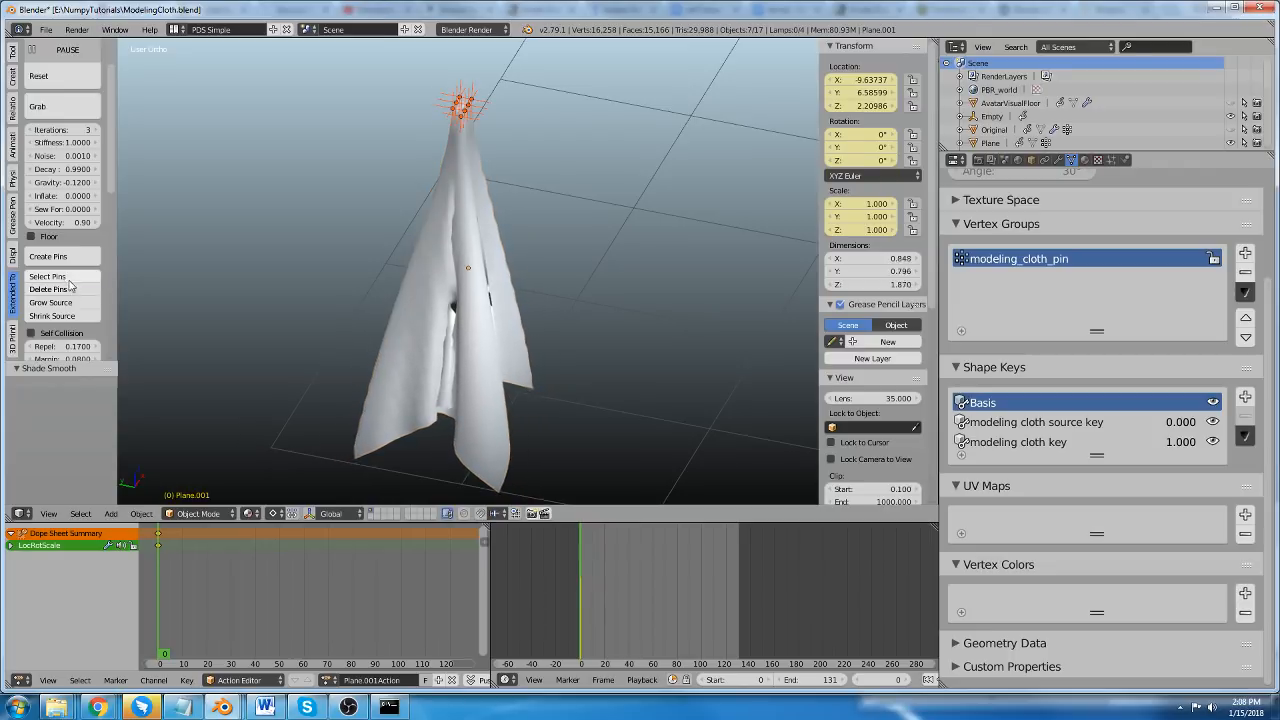
{"action": "left_click", "coordinate": [60, 289]}
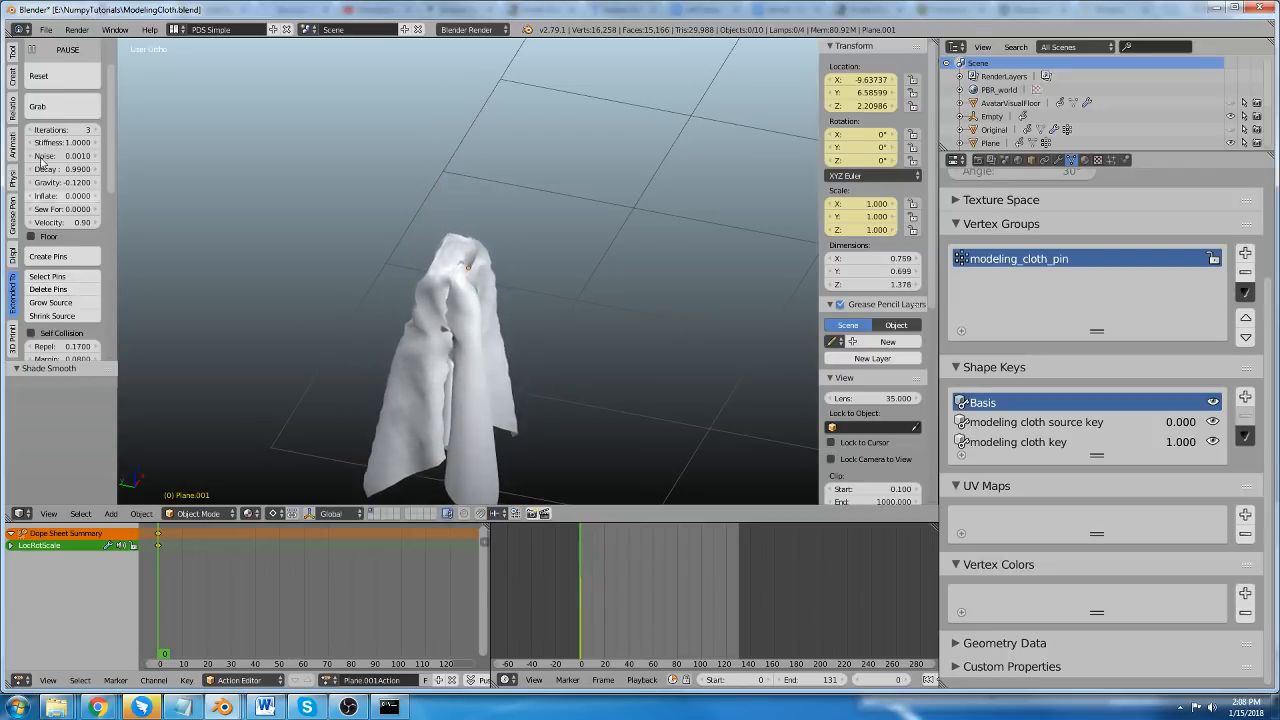
{"action": "left_click", "coordinate": [40, 76]}
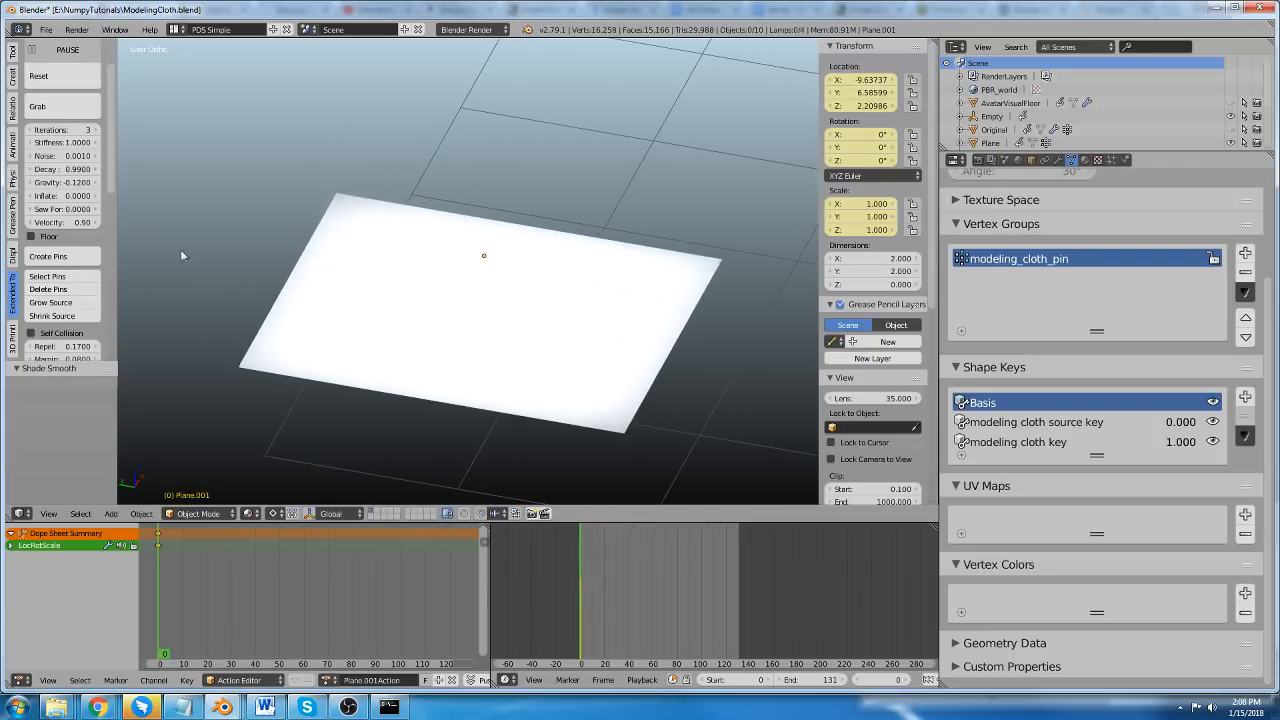
{"action": "left_click", "coordinate": [62, 50]}
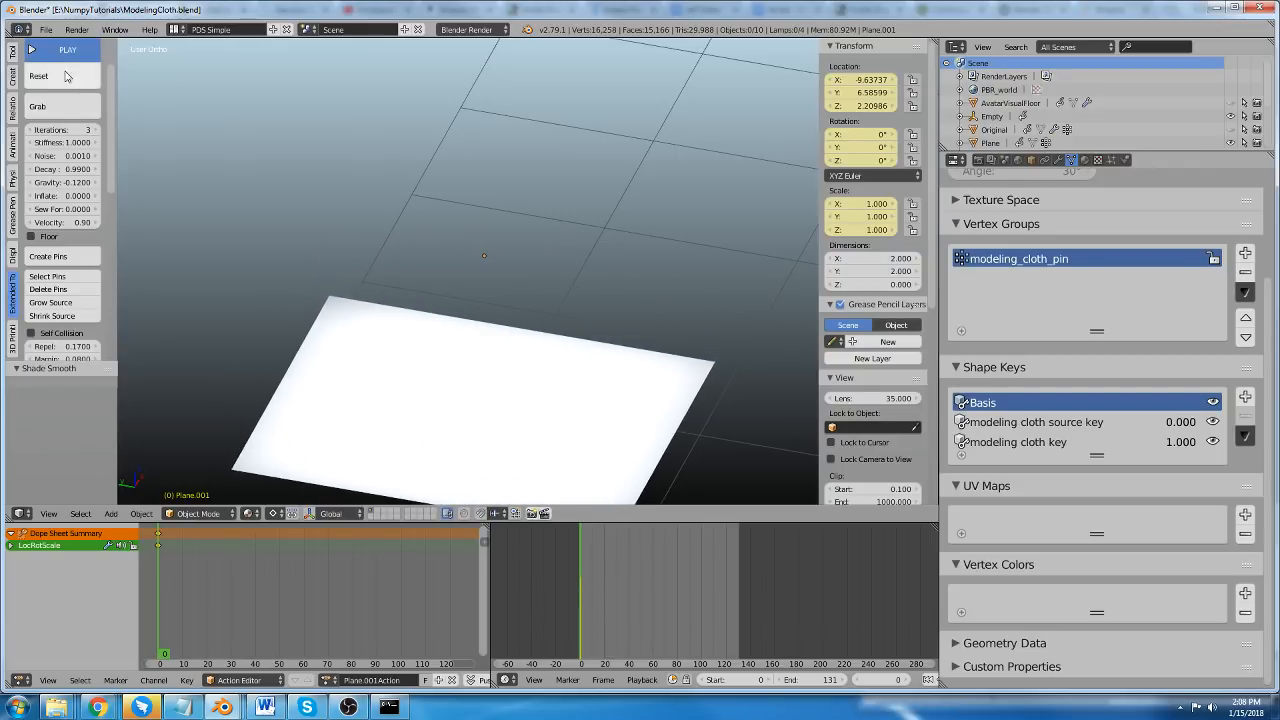
{"action": "left_click", "coordinate": [45, 76]}
Pin the selected cluster of seven vertices near the plane's centre in Edit Mode and return to Object Mode.
{"action": "key", "text": "Tab"}
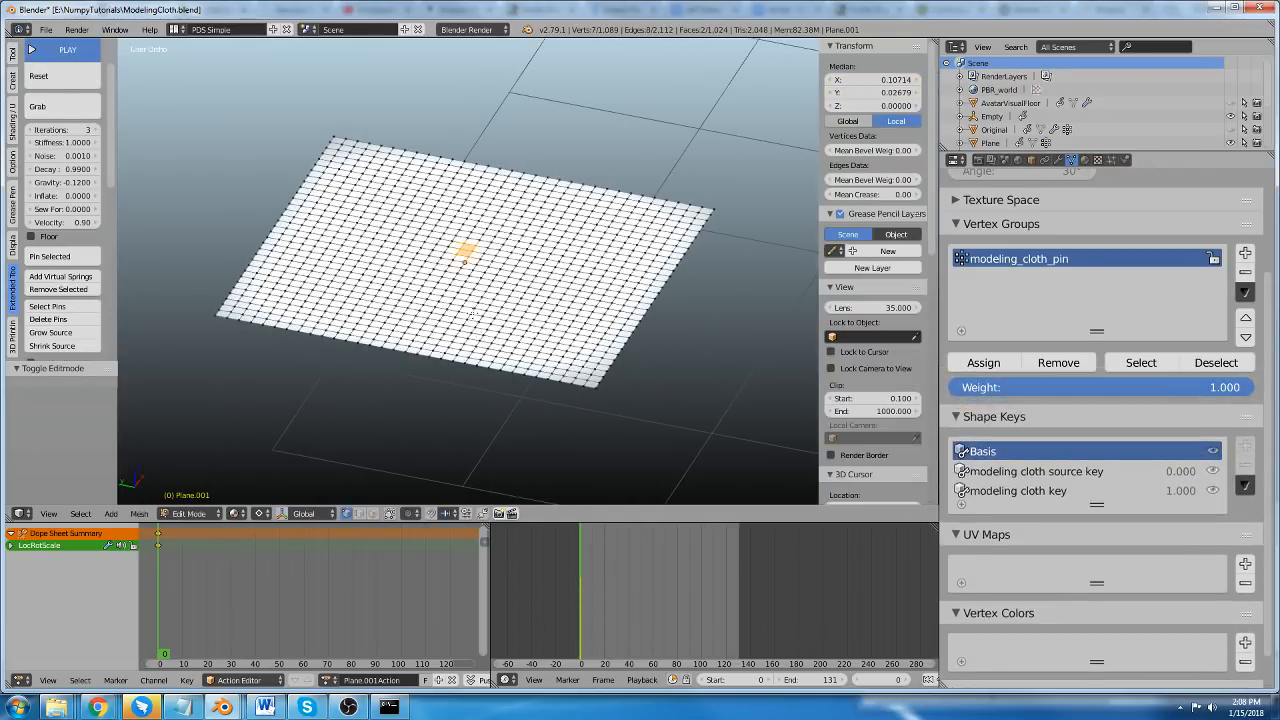
{"action": "scroll", "coordinate": [466, 305], "scroll_direction": "up", "scroll_amount": 2}
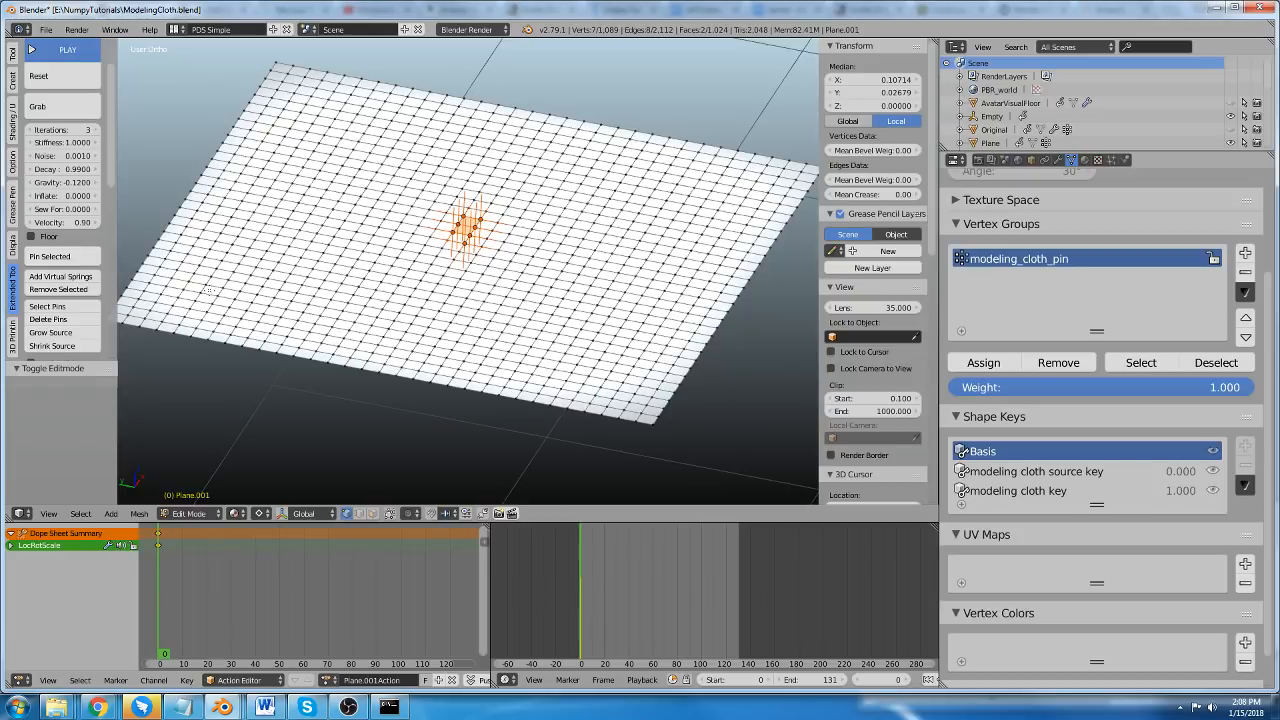
{"action": "key", "text": "Tab"}
Resume the cloth simulation and examine how the plane falls into folds beneath its central pins.
{"action": "left_click", "coordinate": [55, 53]}
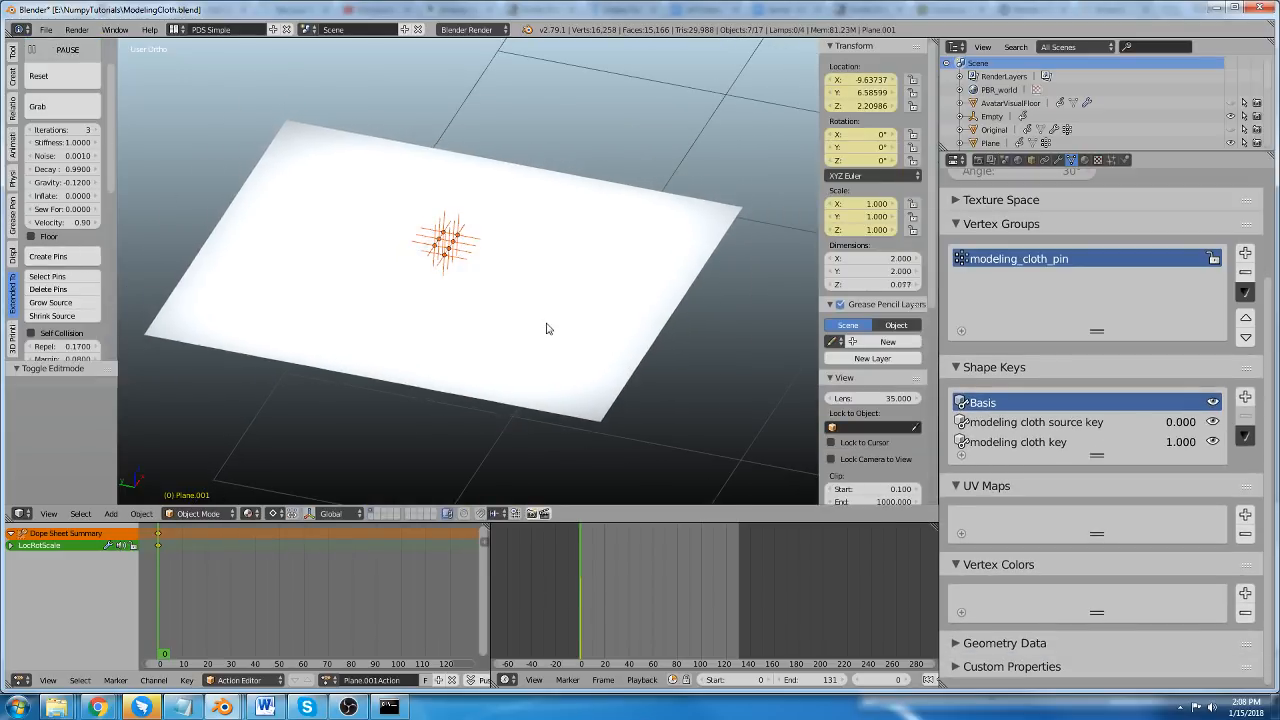
{"action": "middle_click_drag", "start_coordinate": [546, 326], "coordinate": [571, 286]}
{"action": "middle_click_drag", "start_coordinate": [472, 229], "coordinate": [451, 226]}
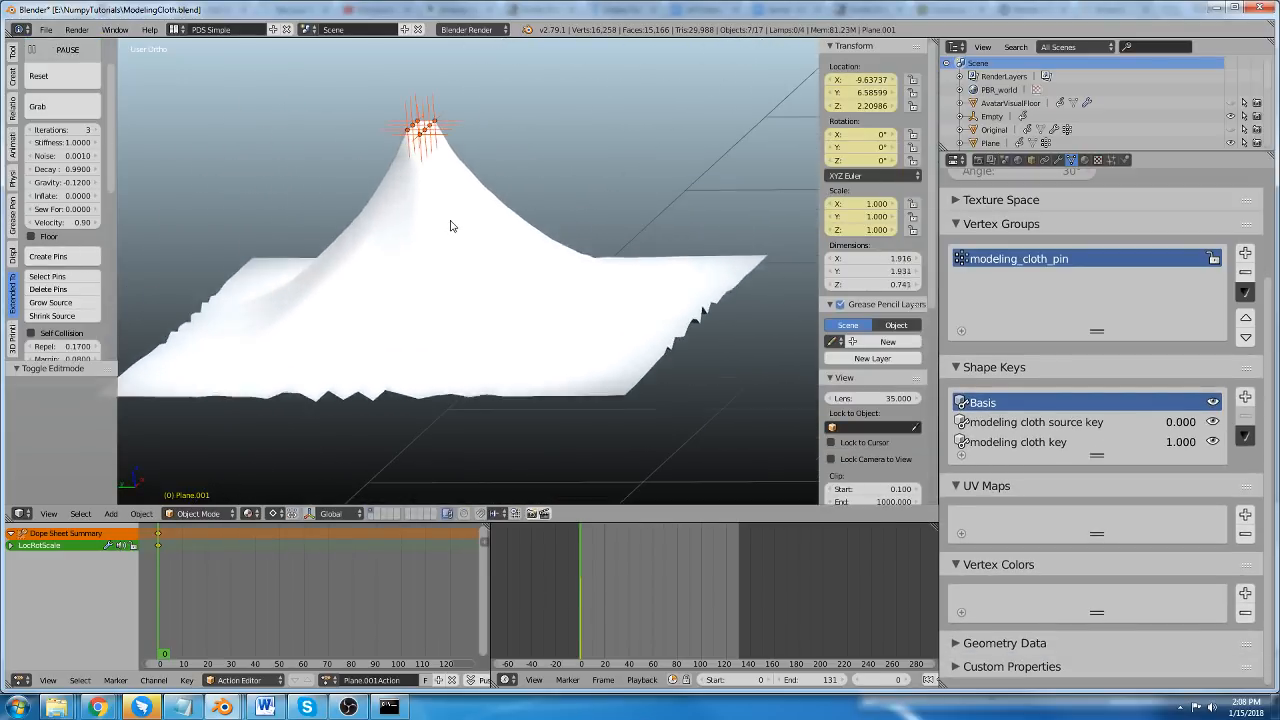
{"action": "scroll", "coordinate": [448, 226], "scroll_direction": "down", "scroll_amount": 2}
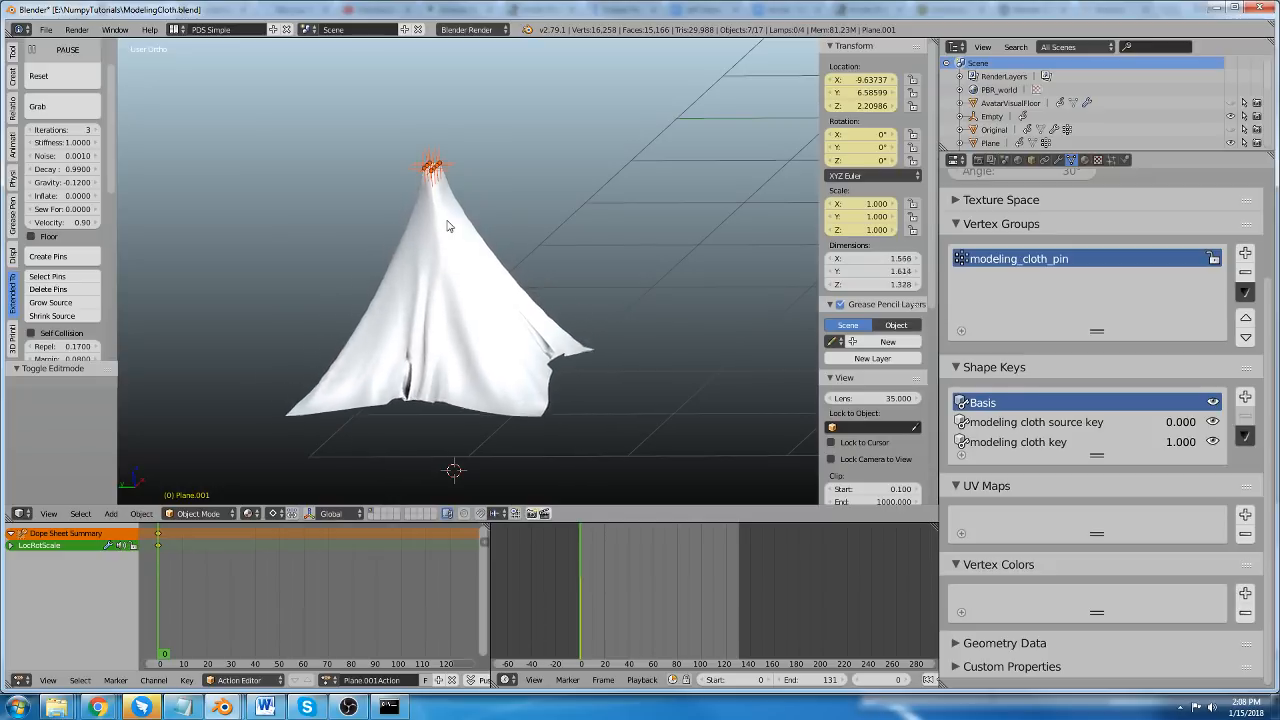
{"action": "scroll", "coordinate": [428, 380], "scroll_direction": "up", "scroll_amount": 4}
{"action": "scroll", "coordinate": [428, 380], "scroll_direction": "down", "scroll_amount": 2}
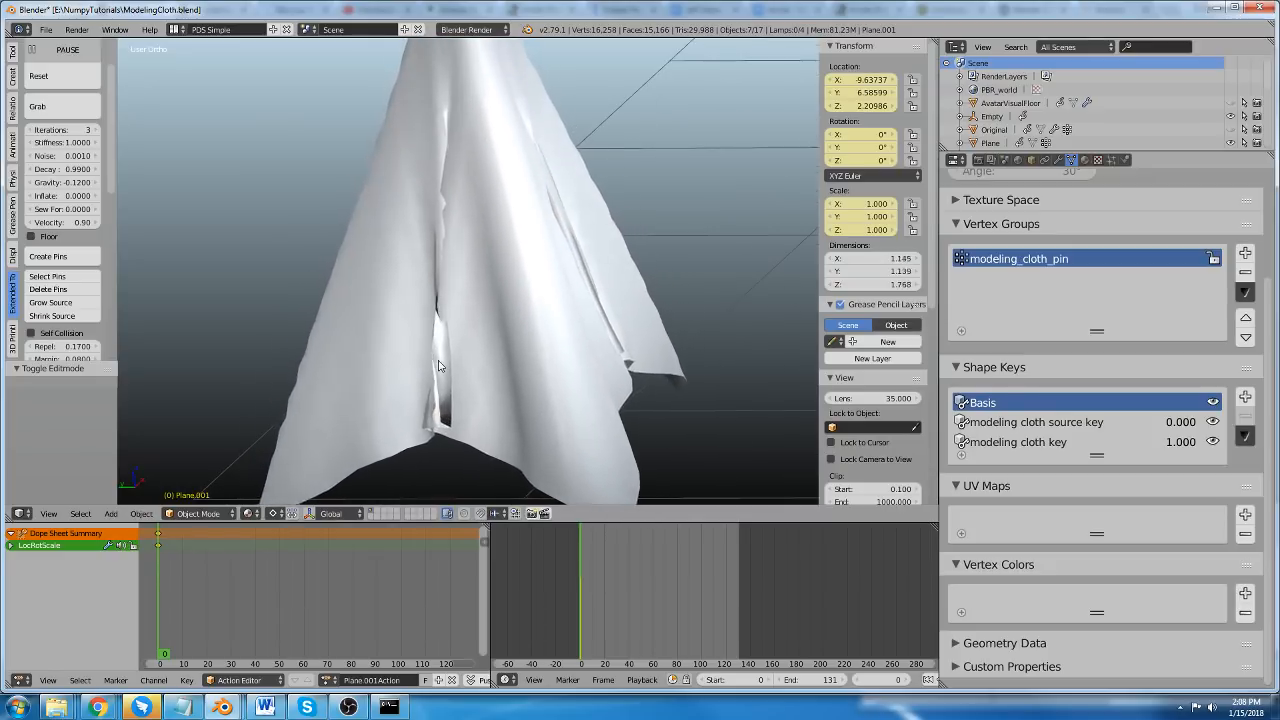
{"action": "scroll", "coordinate": [480, 259], "scroll_direction": "down", "scroll_amount": 1}
{"action": "middle_click_drag", "start_coordinate": [480, 259], "coordinate": [501, 313]}
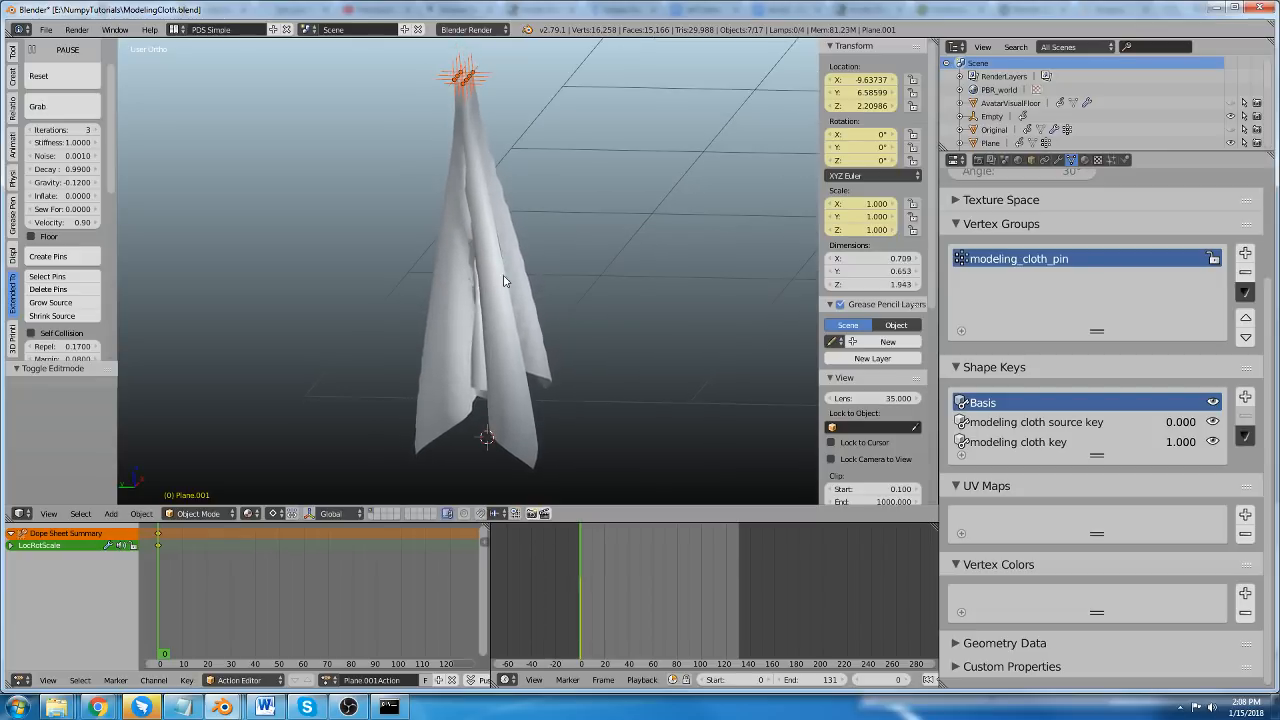
Reset the draped cloth and pause the simulation so the pinned plane lies flat.
{"action": "left_click", "coordinate": [45, 76]}
{"action": "scroll", "coordinate": [290, 180], "scroll_direction": "up", "scroll_amount": 2}
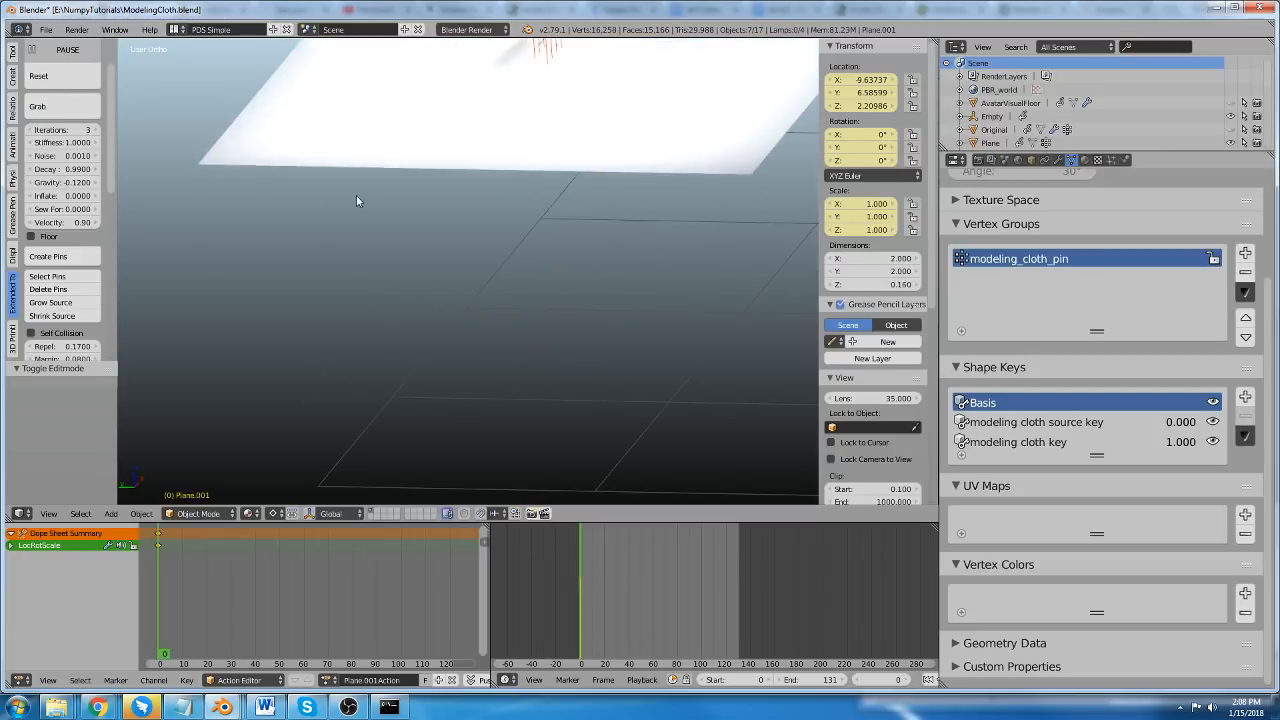
{"action": "middle_click_drag", "start_coordinate": [356, 196], "coordinate": [368, 325]}
{"action": "scroll", "coordinate": [400, 365], "scroll_direction": "down", "scroll_amount": 1}
{"action": "middle_click_drag", "start_coordinate": [411, 377], "coordinate": [380, 315]}
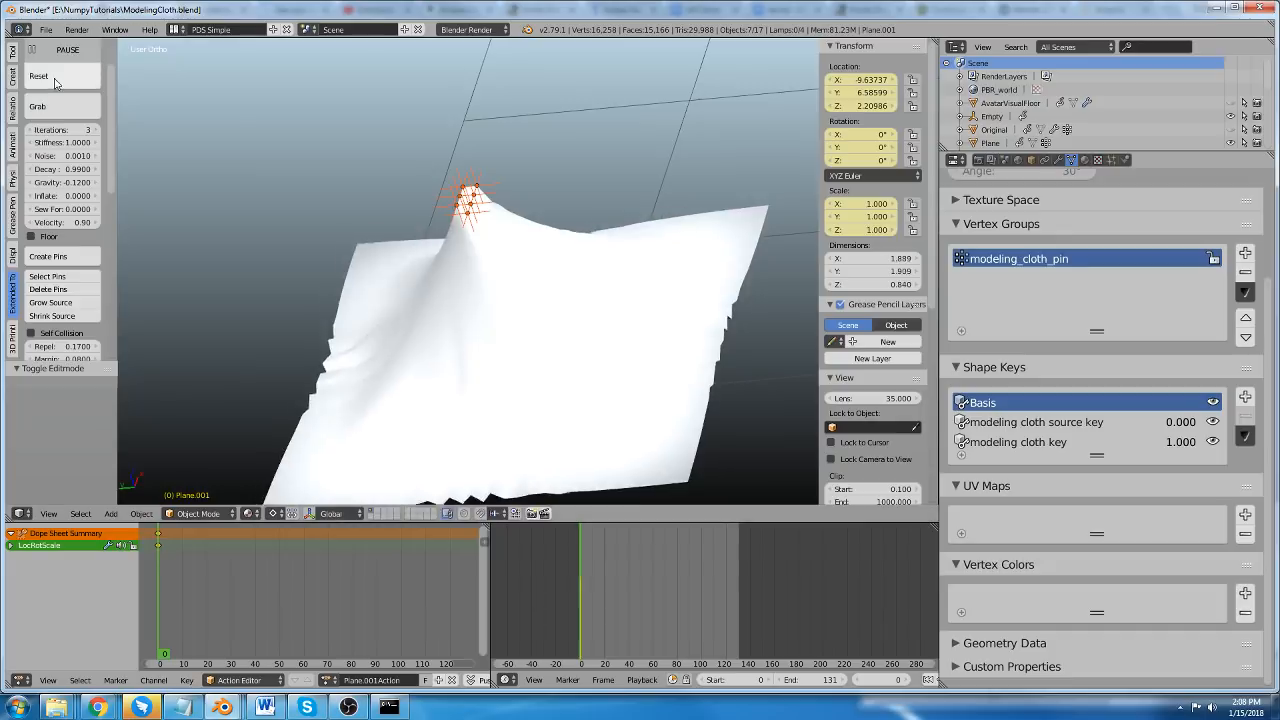
{"action": "left_click", "coordinate": [60, 80]}
{"action": "left_click", "coordinate": [67, 49]}
{"action": "left_click", "coordinate": [70, 78]}
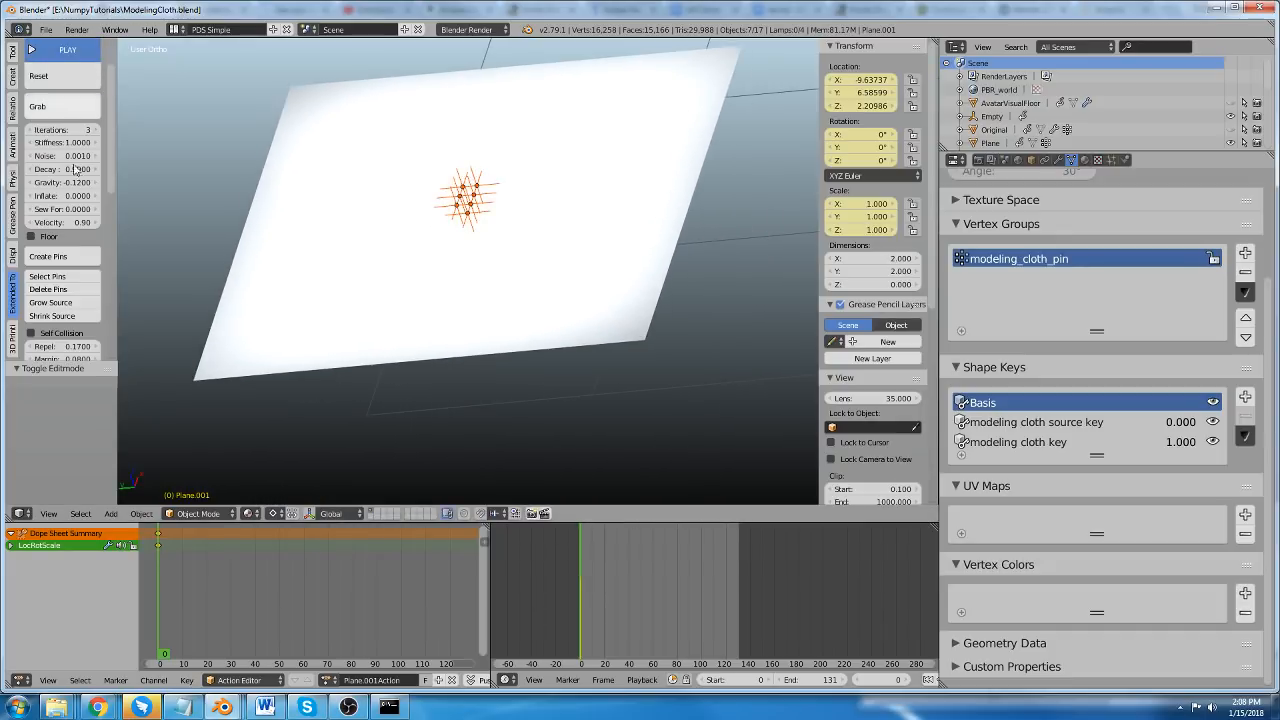
Run the simulation again from the flat plane and let it drape, inspecting the folds from several sides.
{"action": "scroll", "coordinate": [53, 311], "scroll_direction": "down", "scroll_amount": 3}
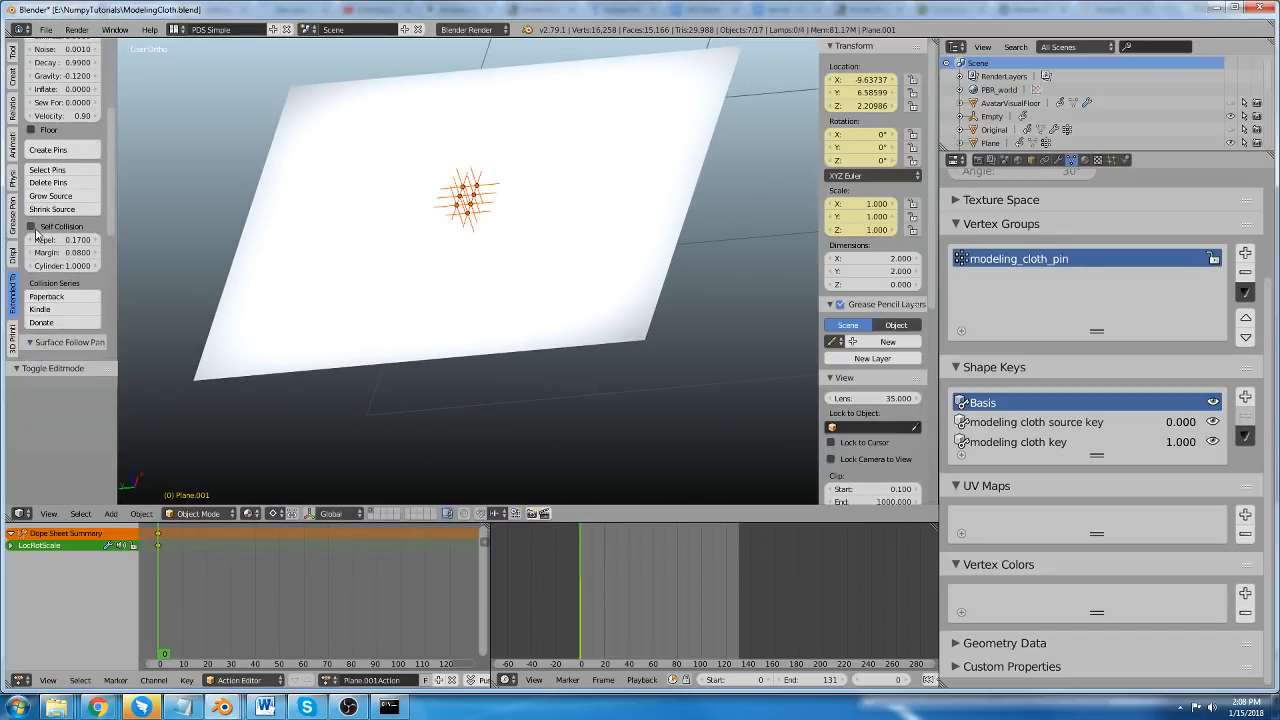
{"action": "scroll", "coordinate": [40, 236], "scroll_direction": "up", "scroll_amount": 5}
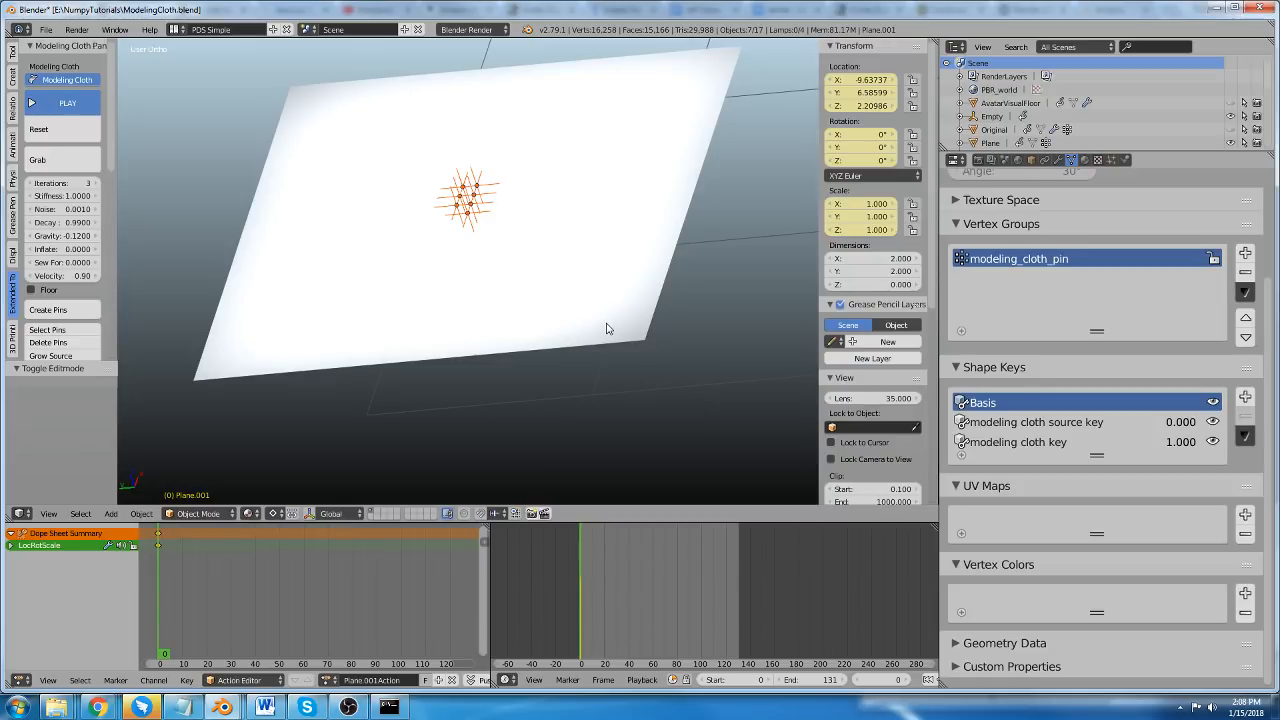
{"action": "middle_click_drag", "start_coordinate": [606, 328], "coordinate": [596, 338]}
{"action": "left_click", "coordinate": [78, 104]}
{"action": "middle_click_drag", "start_coordinate": [346, 284], "coordinate": [335, 241]}
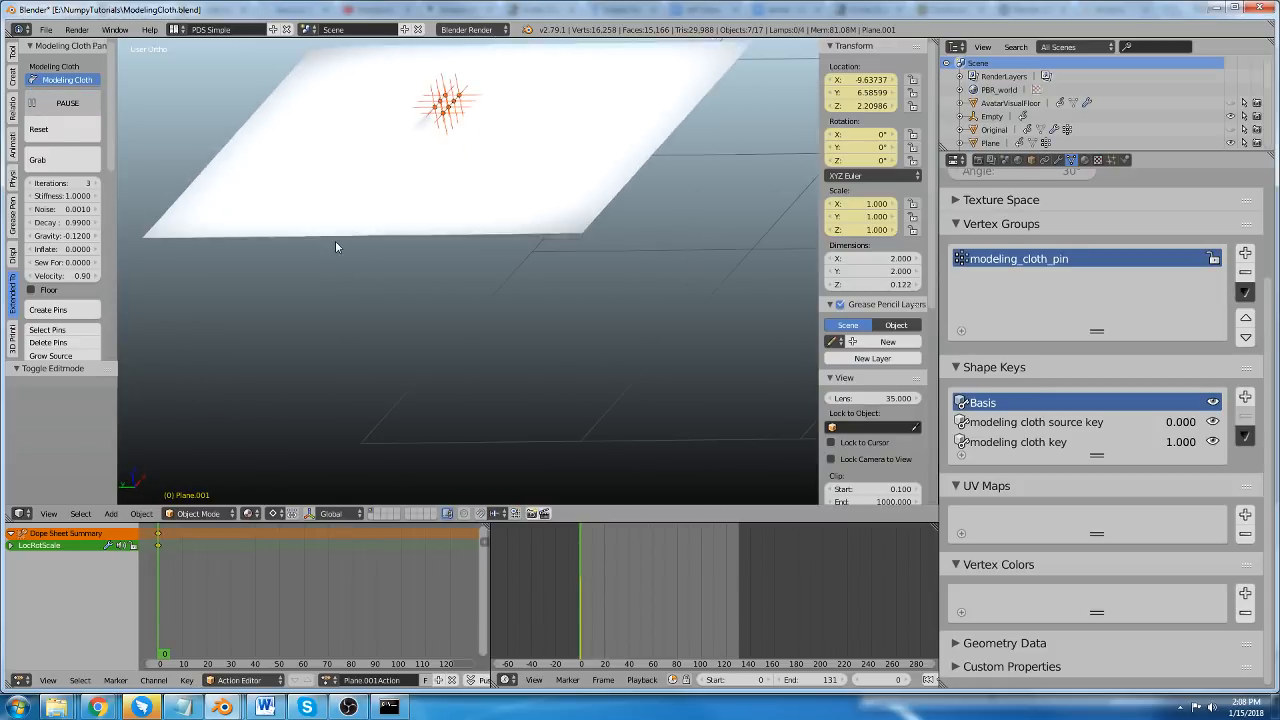
{"action": "scroll", "coordinate": [484, 268], "scroll_direction": "up", "scroll_amount": 1}
{"action": "middle_click_drag", "start_coordinate": [455, 195], "coordinate": [408, 194]}
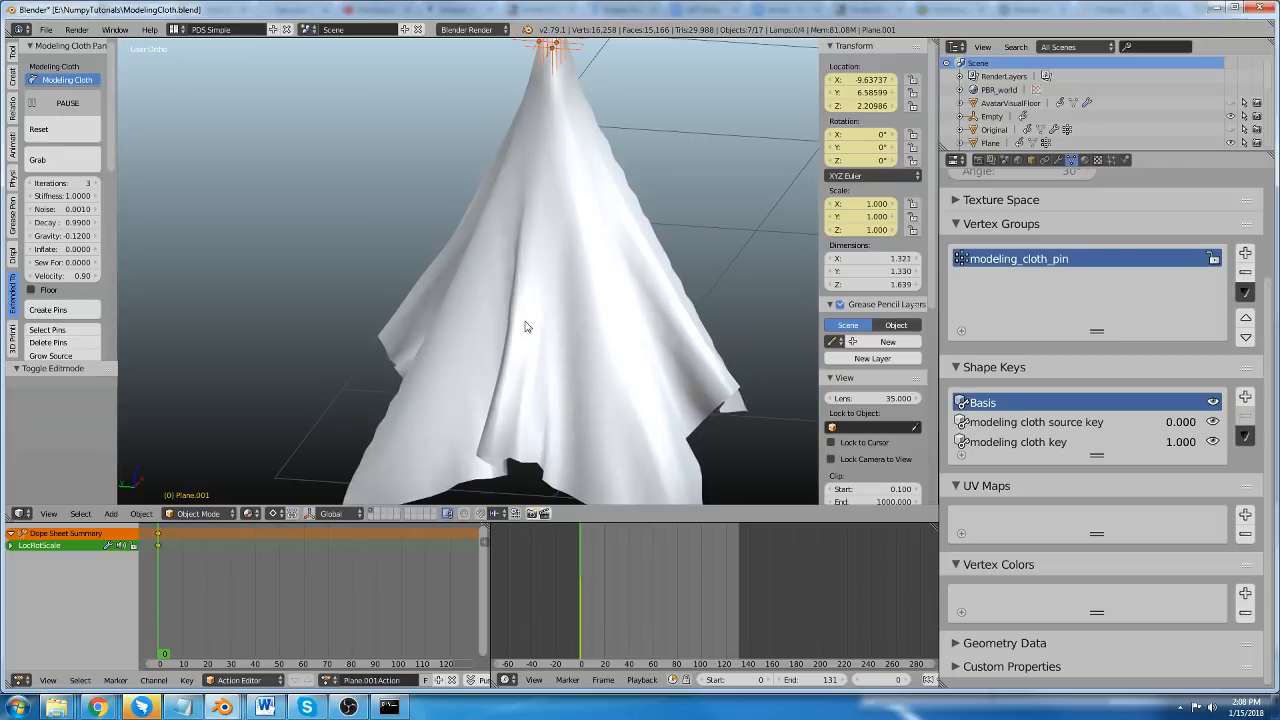
{"action": "middle_click_drag", "start_coordinate": [523, 320], "coordinate": [462, 316]}
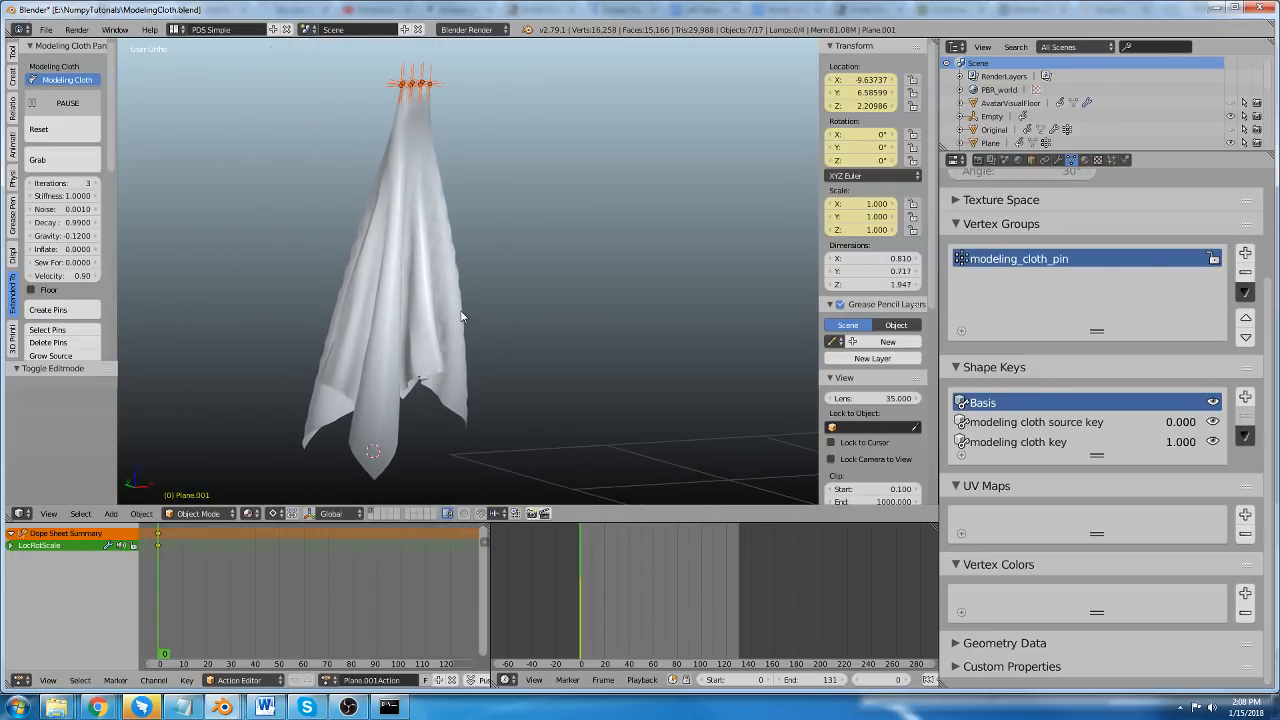
{"action": "scroll", "coordinate": [390, 335], "scroll_direction": "up", "scroll_amount": 2}
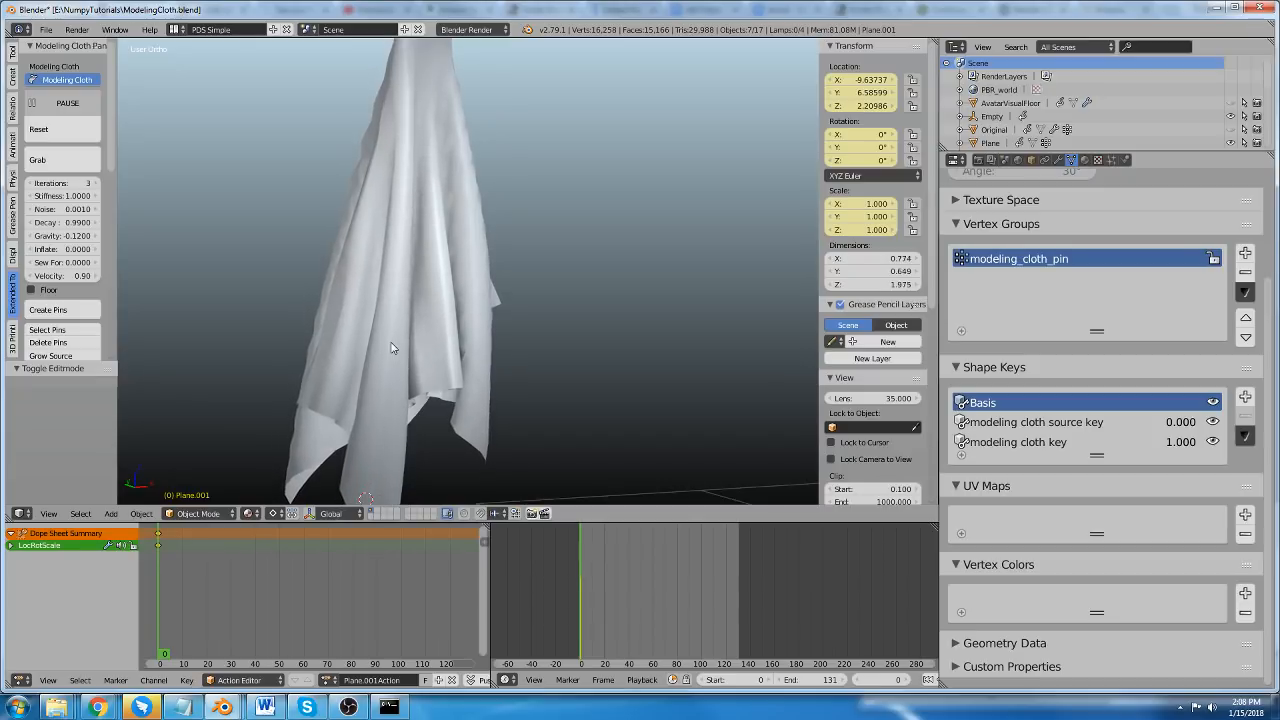
{"action": "middle_click_drag", "start_coordinate": [395, 340], "coordinate": [450, 331]}
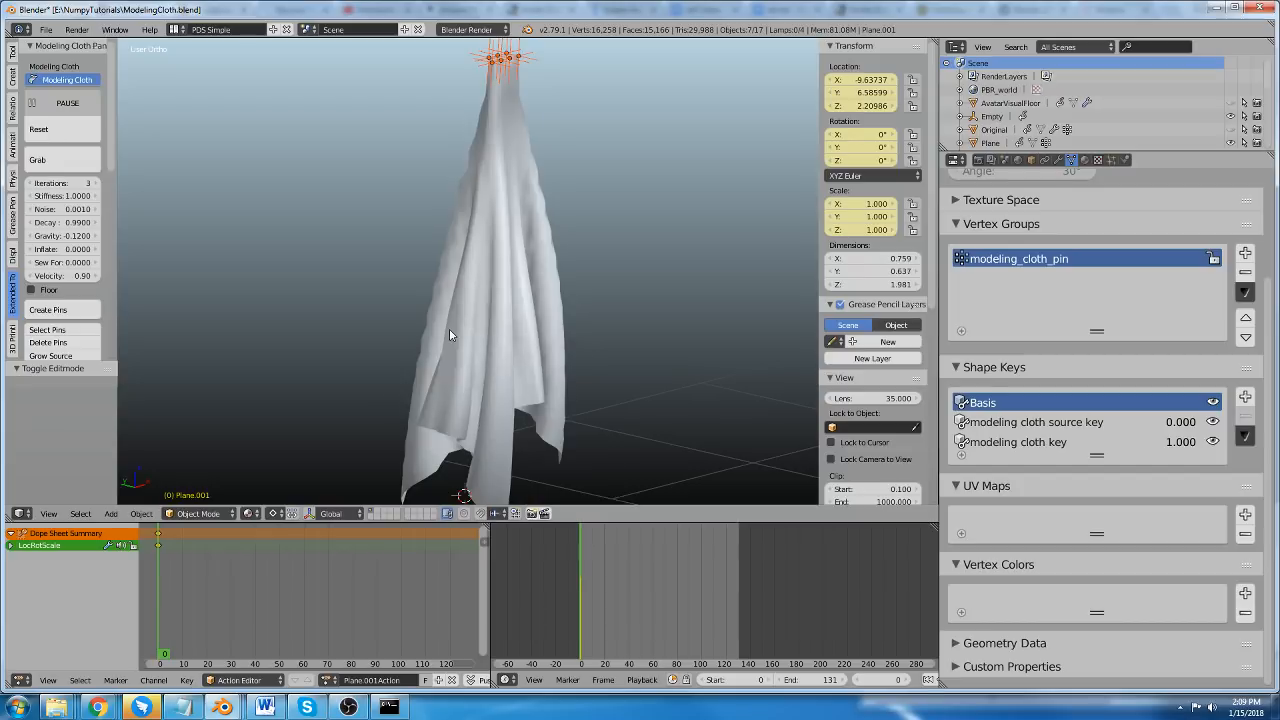
Select the draped cloth and give it a level 2 Subdivision Surface modifier.
{"action": "right_click", "coordinate": [462, 323]}
{"action": "key", "text": "ctrl+2"}
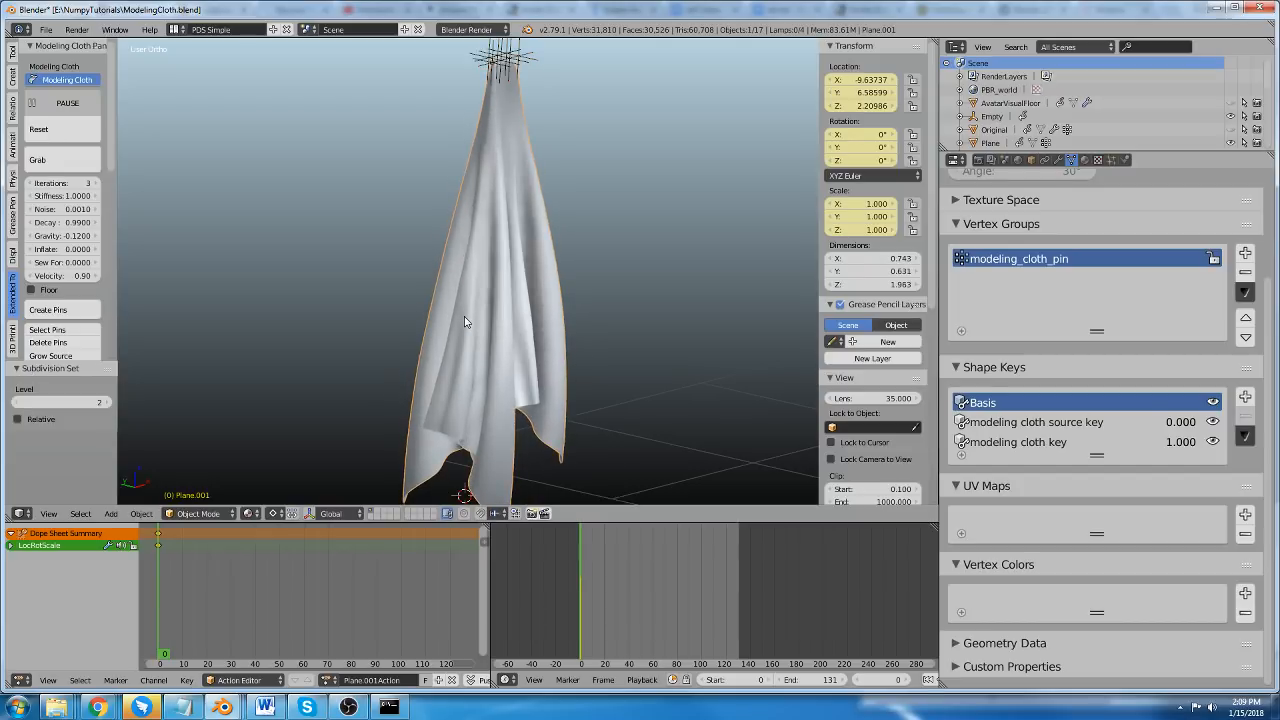
{"action": "middle_click_drag", "start_coordinate": [476, 348], "coordinate": [536, 379]}
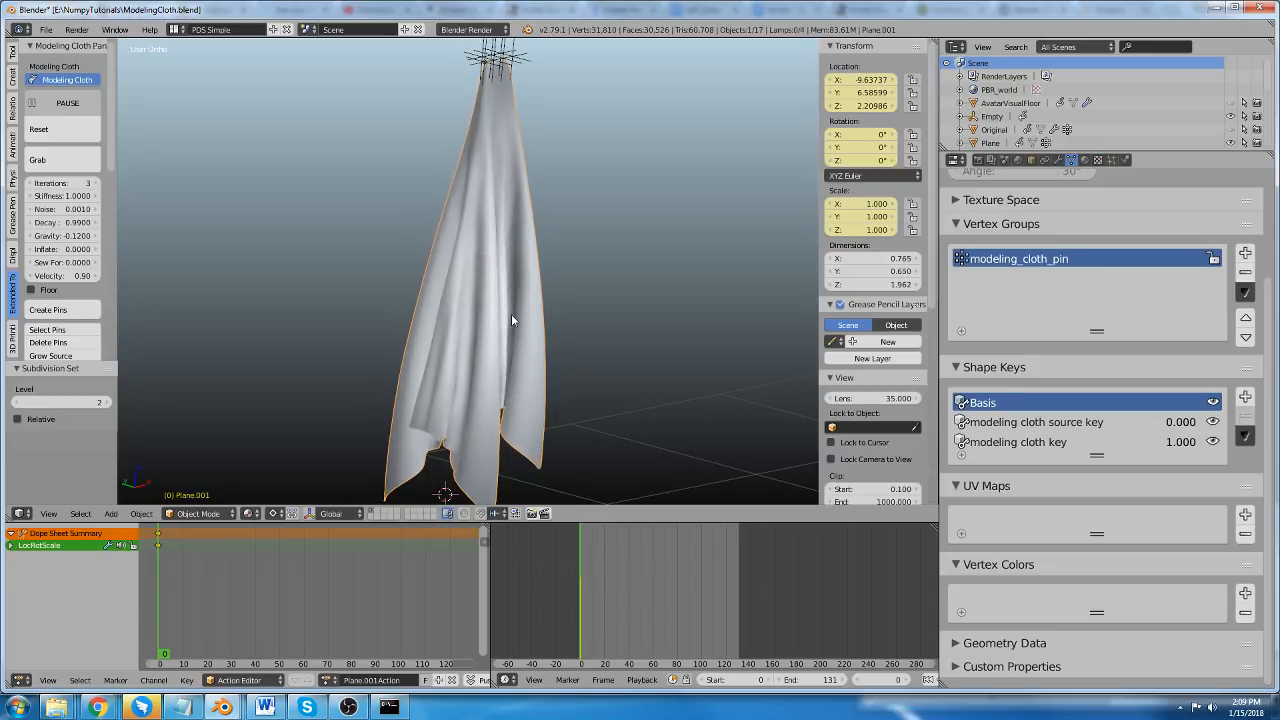
Pause the cloth simulation and reset the subdivided drape to its flat plane shape.
{"action": "scroll", "coordinate": [488, 312], "scroll_direction": "down", "scroll_amount": 1}
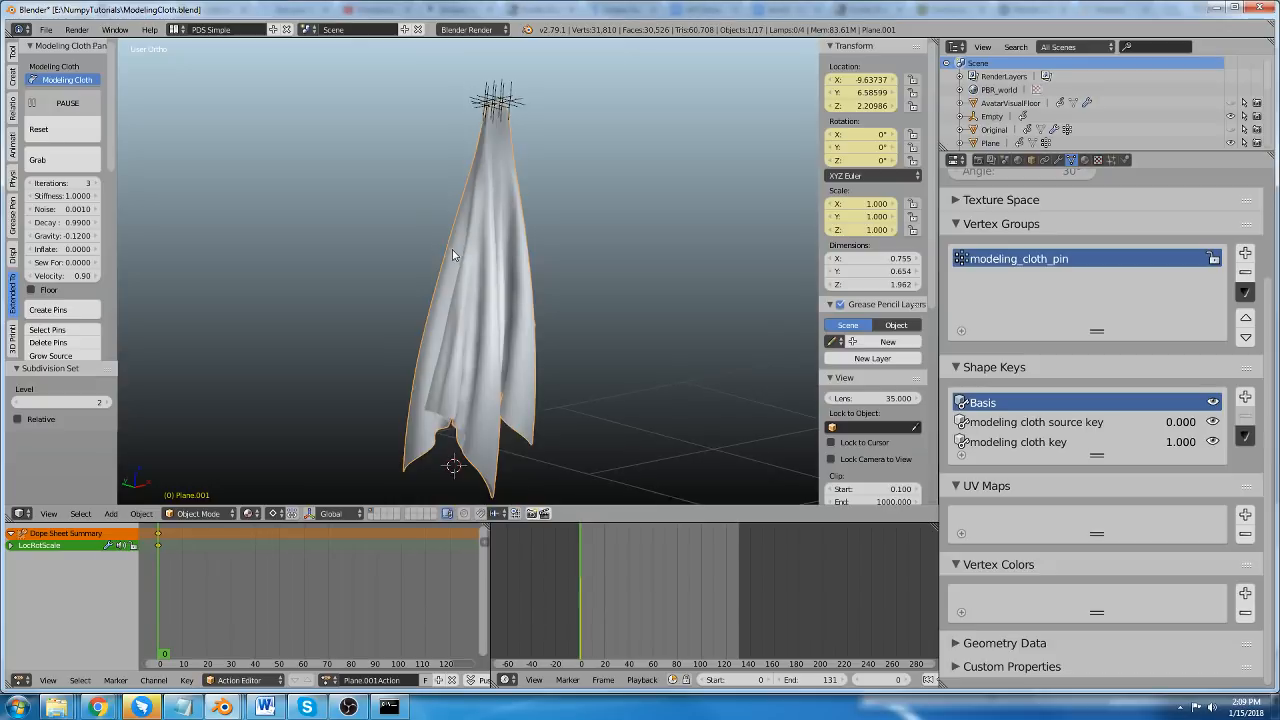
{"action": "middle_click_drag", "start_coordinate": [457, 245], "coordinate": [452, 249]}
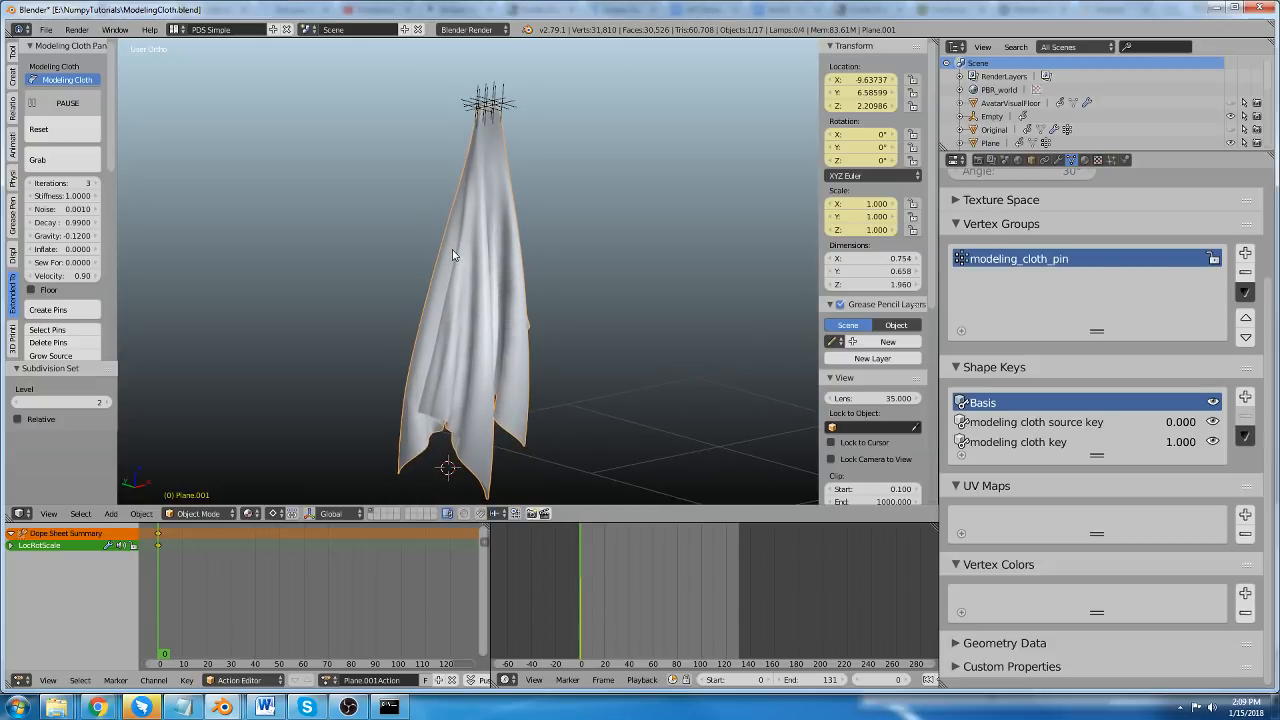
{"action": "left_click", "coordinate": [72, 101]}
{"action": "left_click", "coordinate": [64, 129]}
{"action": "middle_click_drag", "start_coordinate": [405, 247], "coordinate": [428, 305]}
{"action": "scroll", "coordinate": [428, 305], "scroll_direction": "down", "scroll_amount": 2}
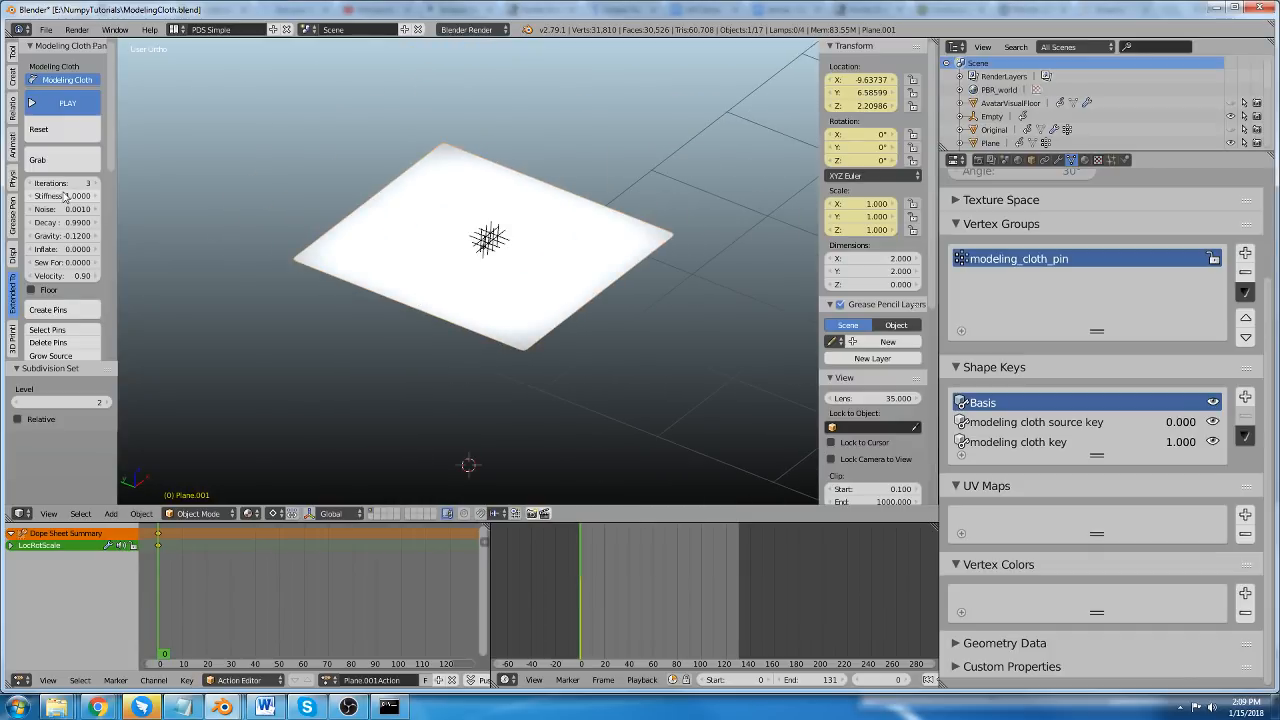
Enter Edit Mode on the flat pinned plane and replace the vertex selection with one full row near its edge.
{"action": "scroll", "coordinate": [63, 226], "scroll_direction": "down", "scroll_amount": 3}
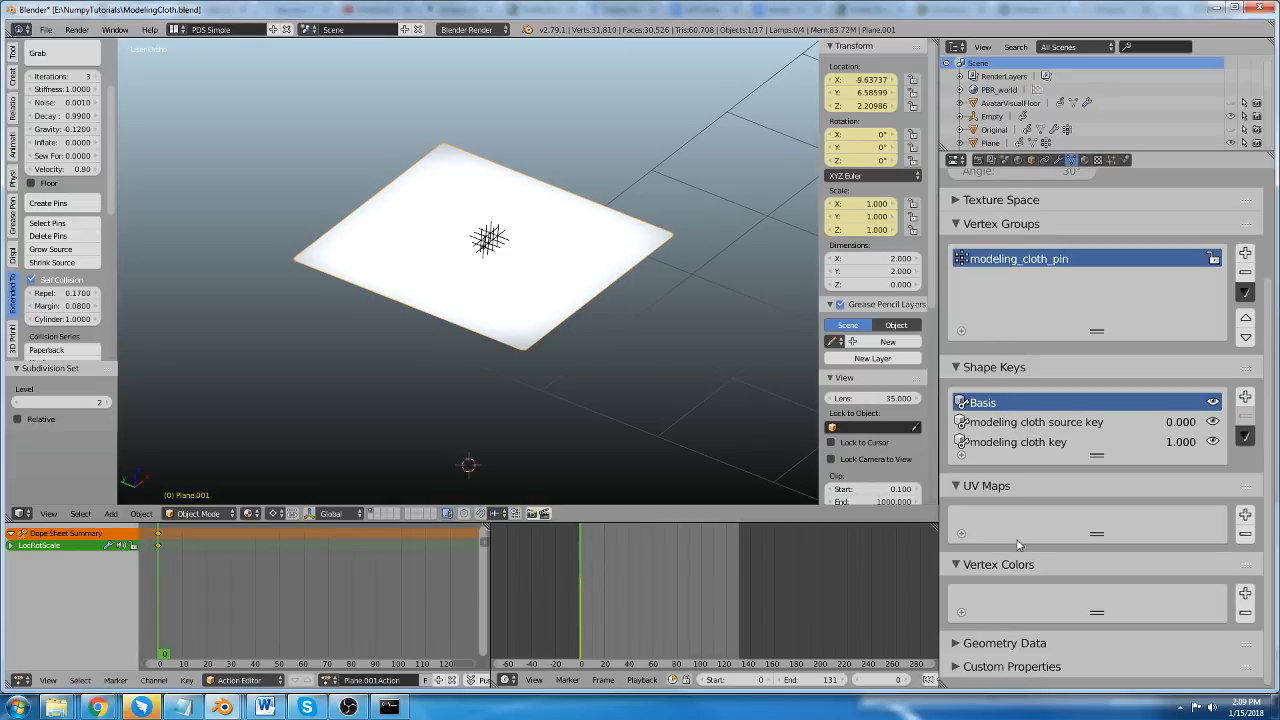
{"action": "scroll", "coordinate": [1018, 544], "scroll_direction": "up", "scroll_amount": 3}
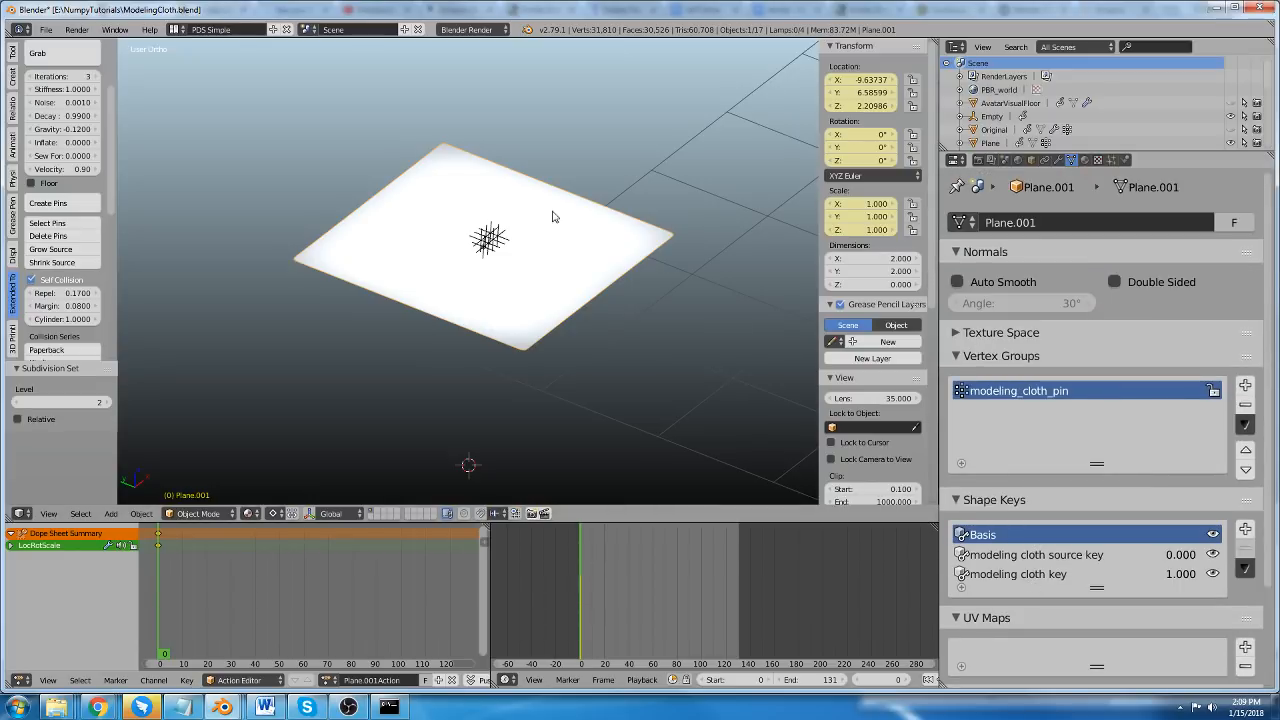
{"action": "middle_click_drag", "start_coordinate": [554, 215], "coordinate": [547, 205]}
{"action": "scroll", "coordinate": [534, 195], "scroll_direction": "up", "scroll_amount": 2}
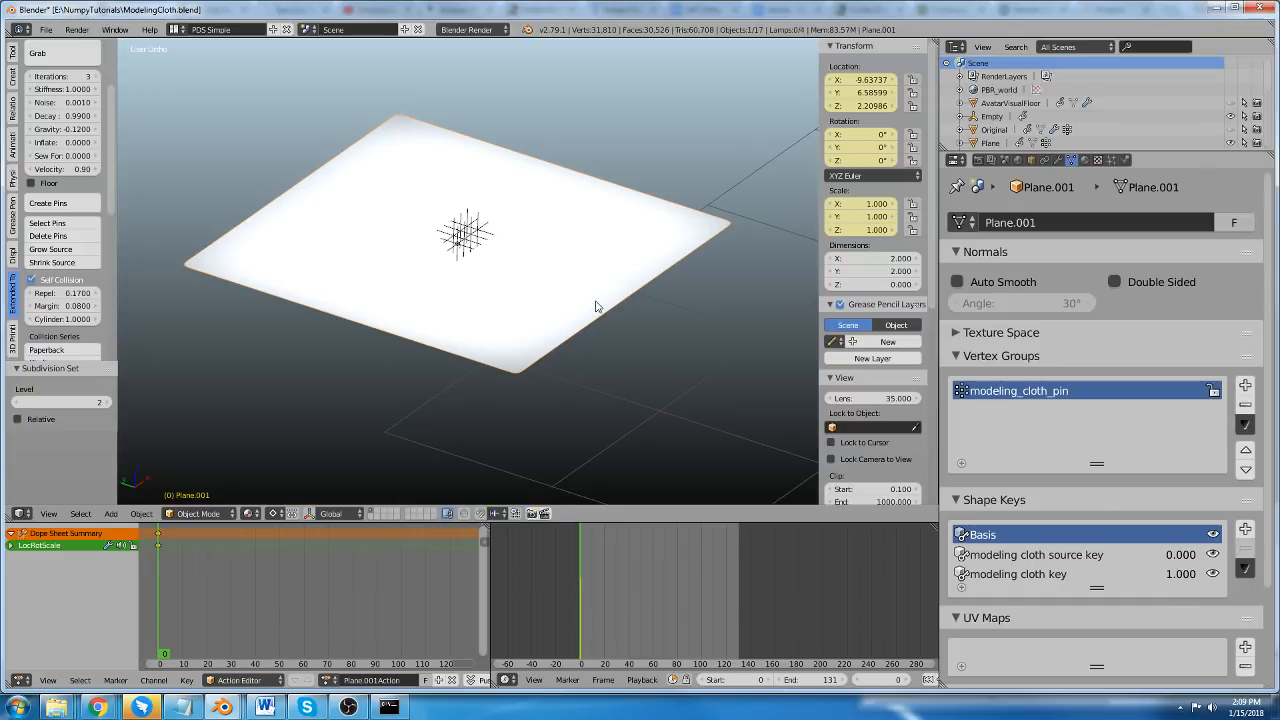
{"action": "key", "text": "Tab"}
{"action": "key", "text": "a"}
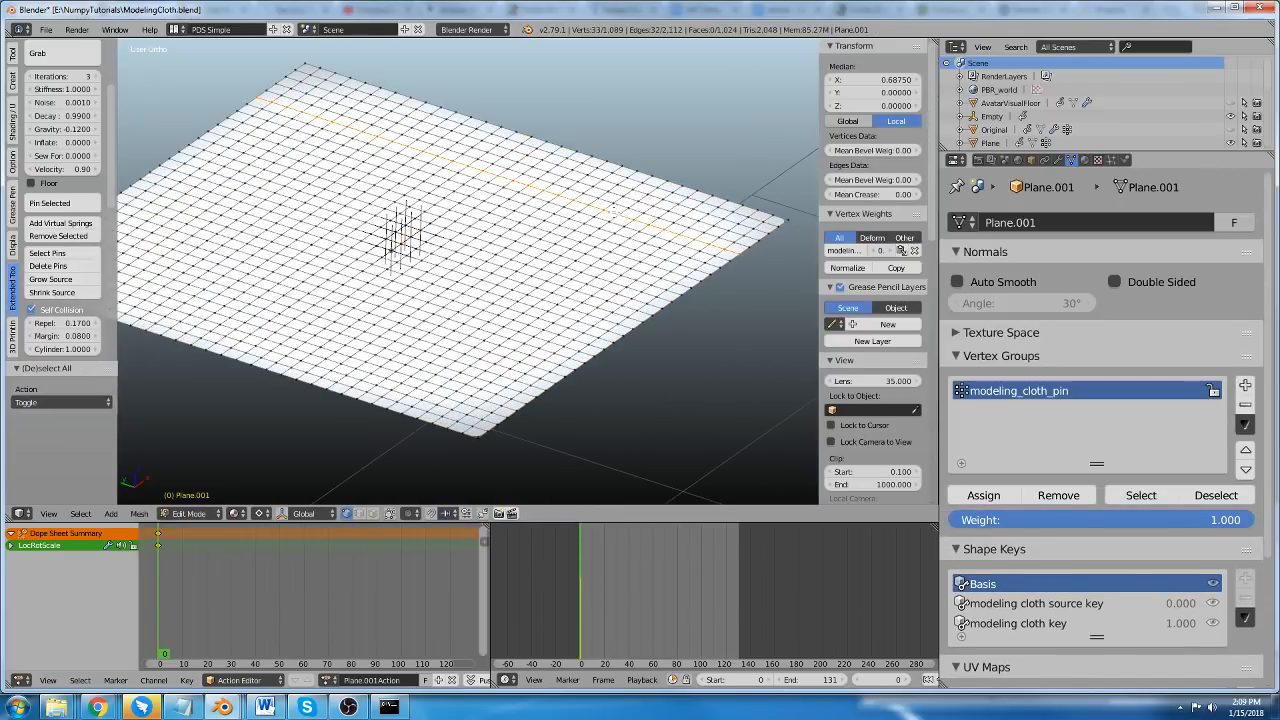
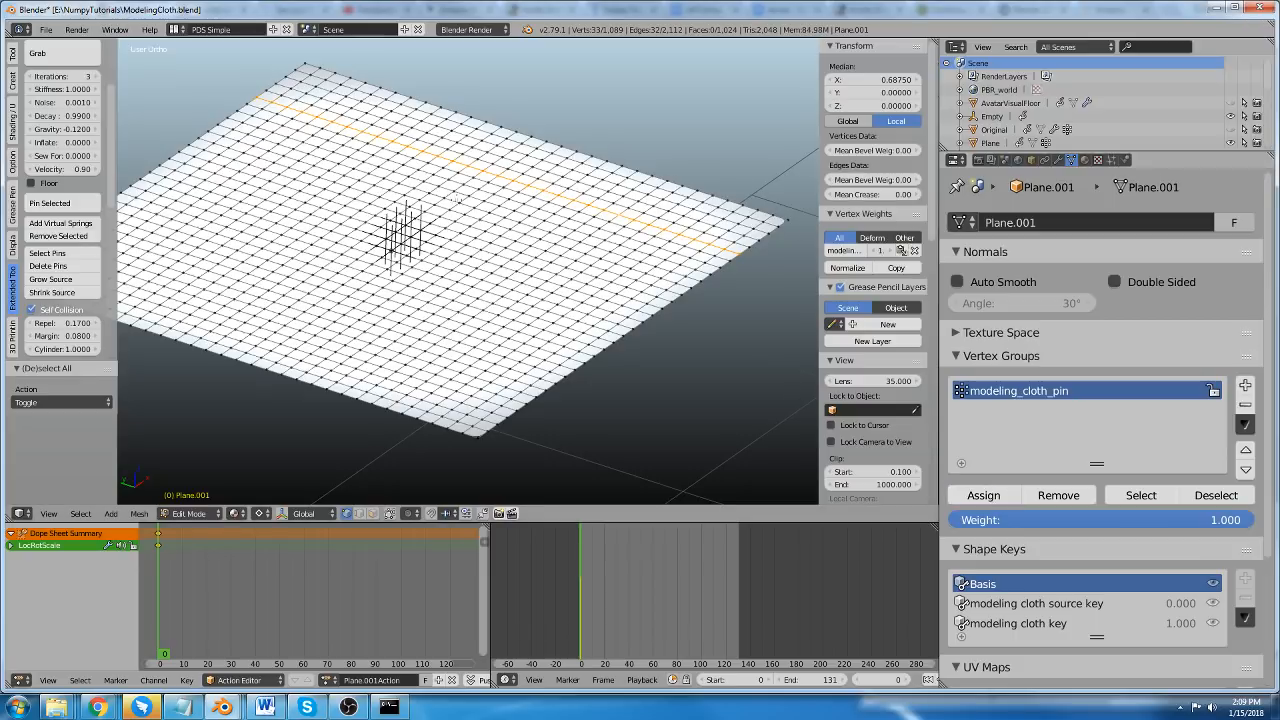
Assign the selected vertex row to the modeling_cloth_pin group at weight 1.000 and return to Object Mode.
{"action": "scroll", "coordinate": [457, 200], "scroll_direction": "down", "scroll_amount": 1}
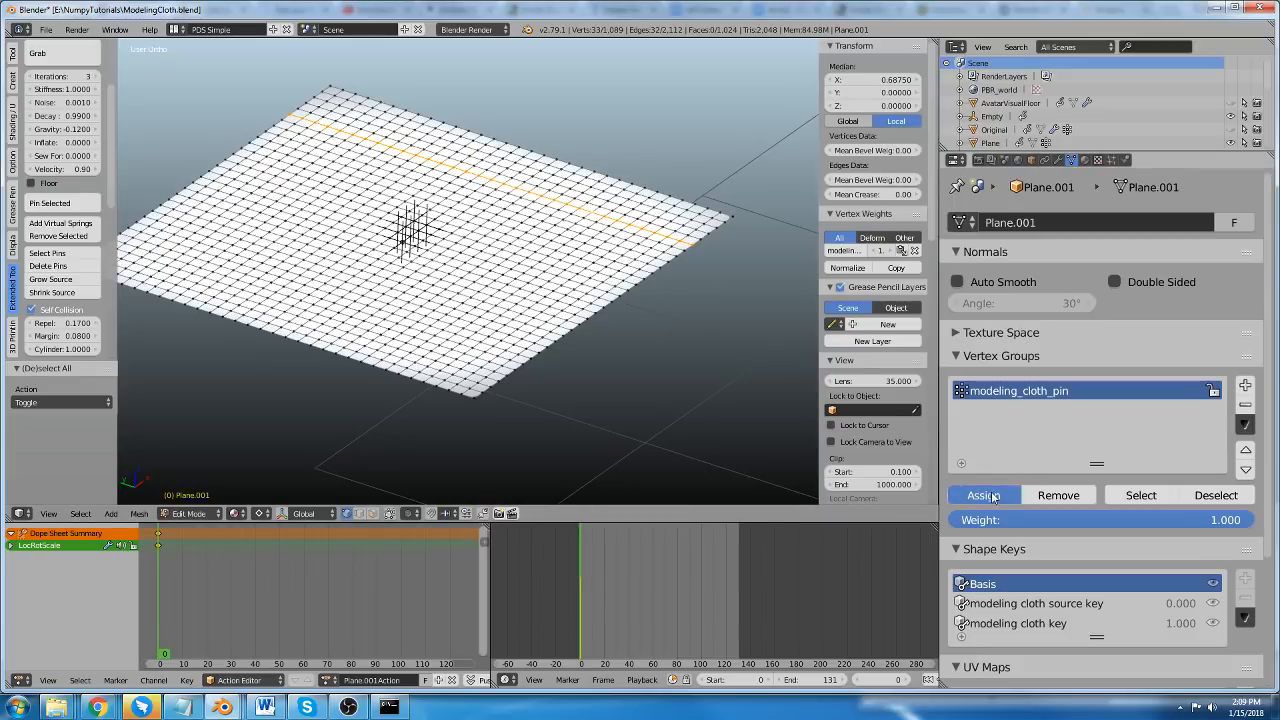
{"action": "middle_click_drag", "start_coordinate": [440, 190], "coordinate": [463, 208]}
{"action": "key", "text": "Tab"}
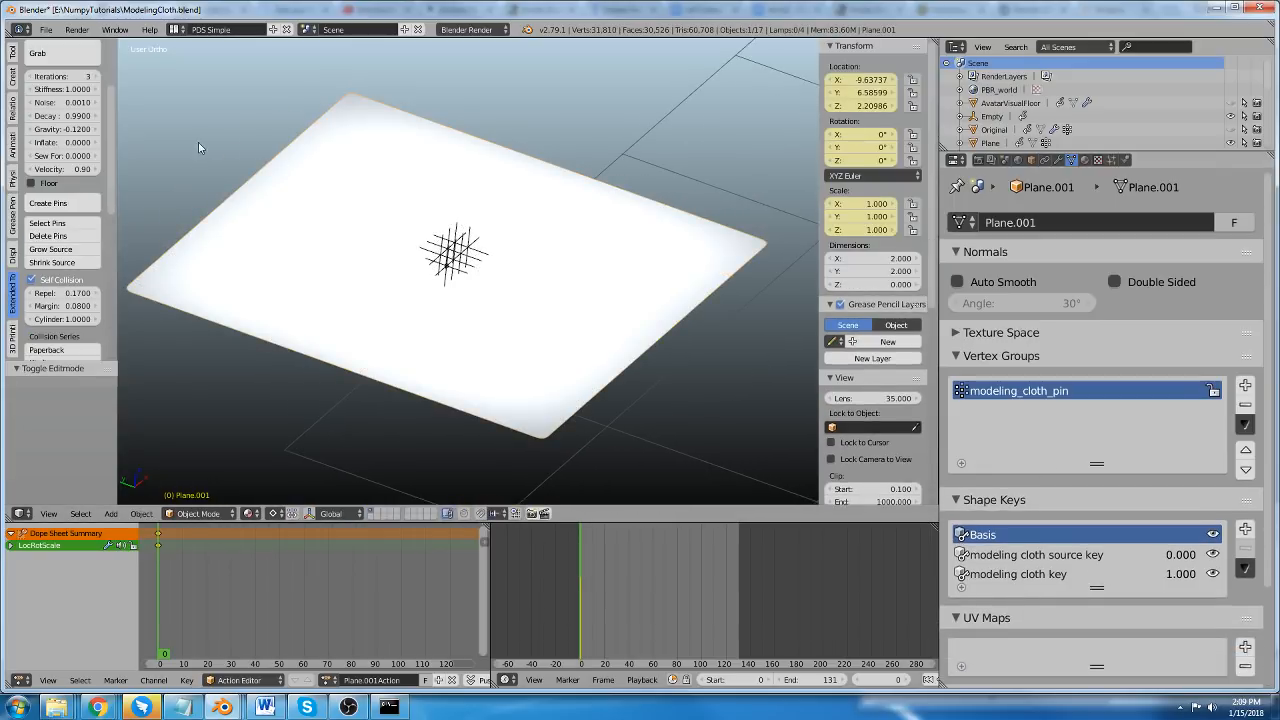
Run the cloth simulation with the newly pinned row and inspect the drape from several angles.
{"action": "scroll", "coordinate": [88, 112], "scroll_direction": "up", "scroll_amount": 3}
{"action": "left_click", "coordinate": [67, 104]}
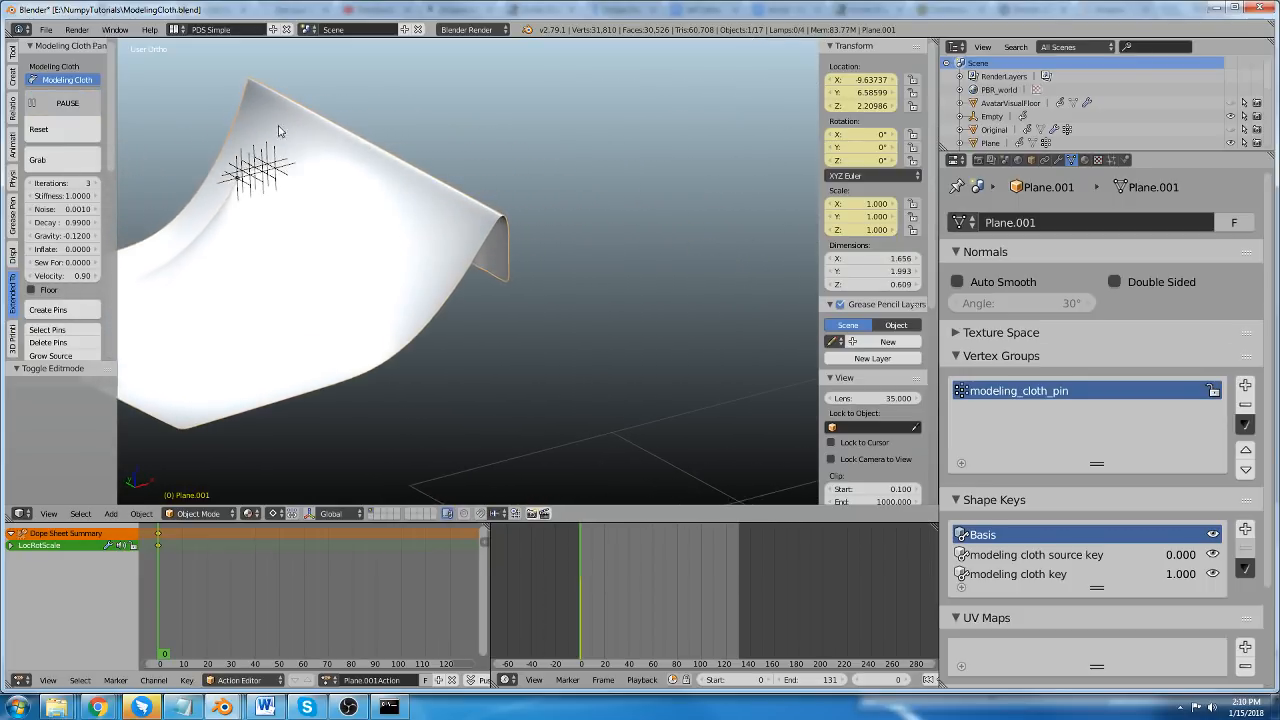
{"action": "scroll", "coordinate": [350, 208], "scroll_direction": "down", "scroll_amount": 1}
{"action": "middle_click_drag", "start_coordinate": [435, 200], "coordinate": [391, 229]}
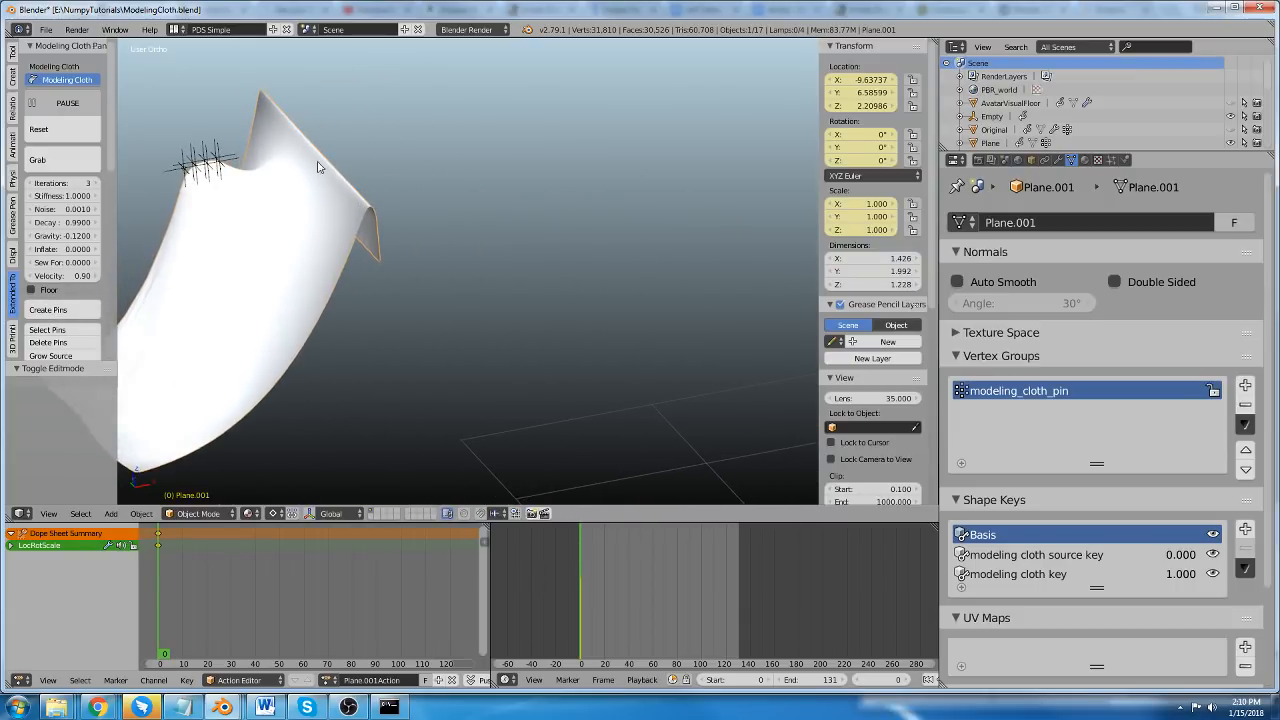
{"action": "middle_click_drag", "start_coordinate": [318, 167], "coordinate": [545, 300]}
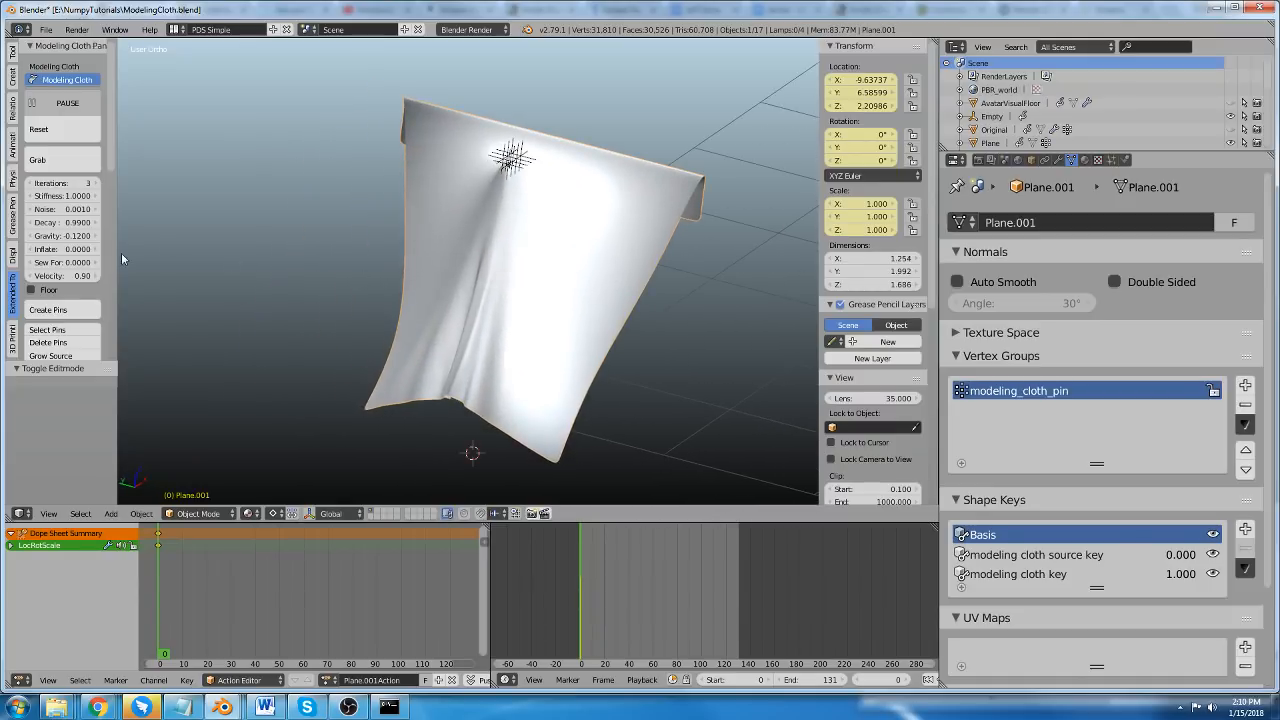
{"action": "scroll", "coordinate": [97, 247], "scroll_direction": "down", "scroll_amount": 4}
{"action": "middle_click_drag", "start_coordinate": [455, 229], "coordinate": [498, 284]}
{"action": "scroll", "coordinate": [88, 264], "scroll_direction": "up", "scroll_amount": 4}
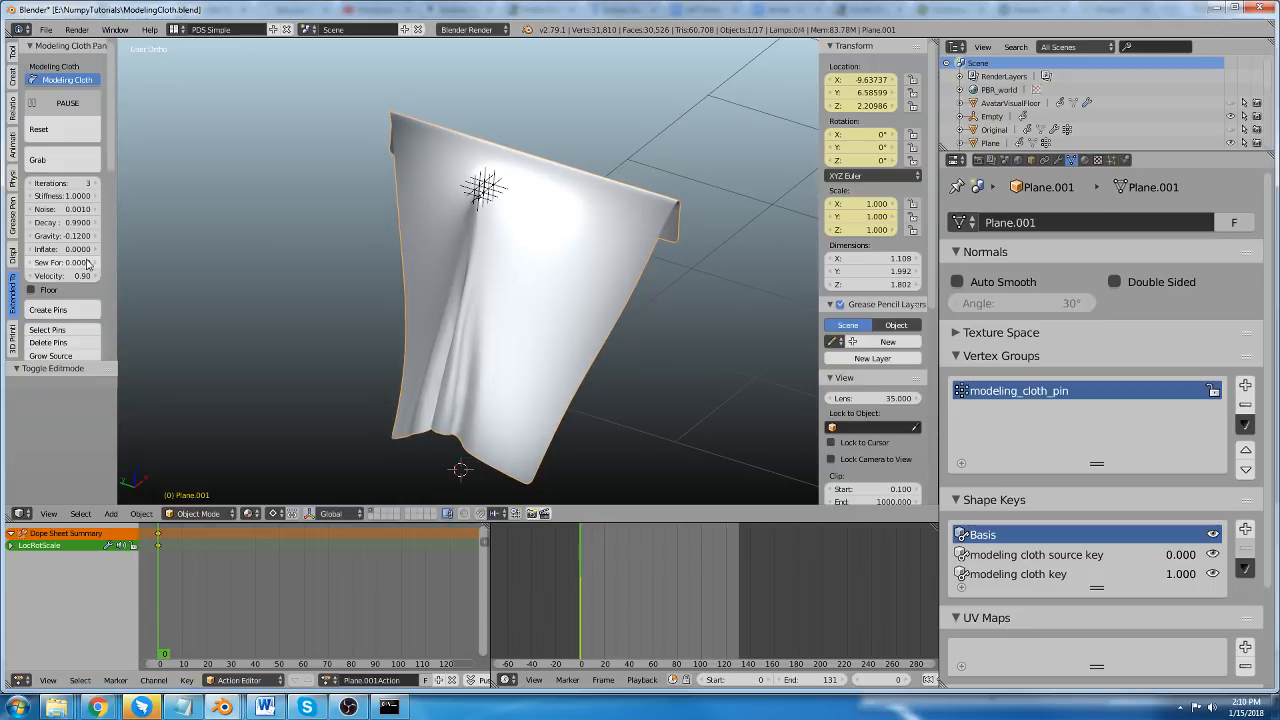
Pause and switch off Modeling Cloth on the draped plane, and delete all visible objects including the pin empties.
{"action": "left_click", "coordinate": [73, 104]}
{"action": "left_click", "coordinate": [70, 80]}
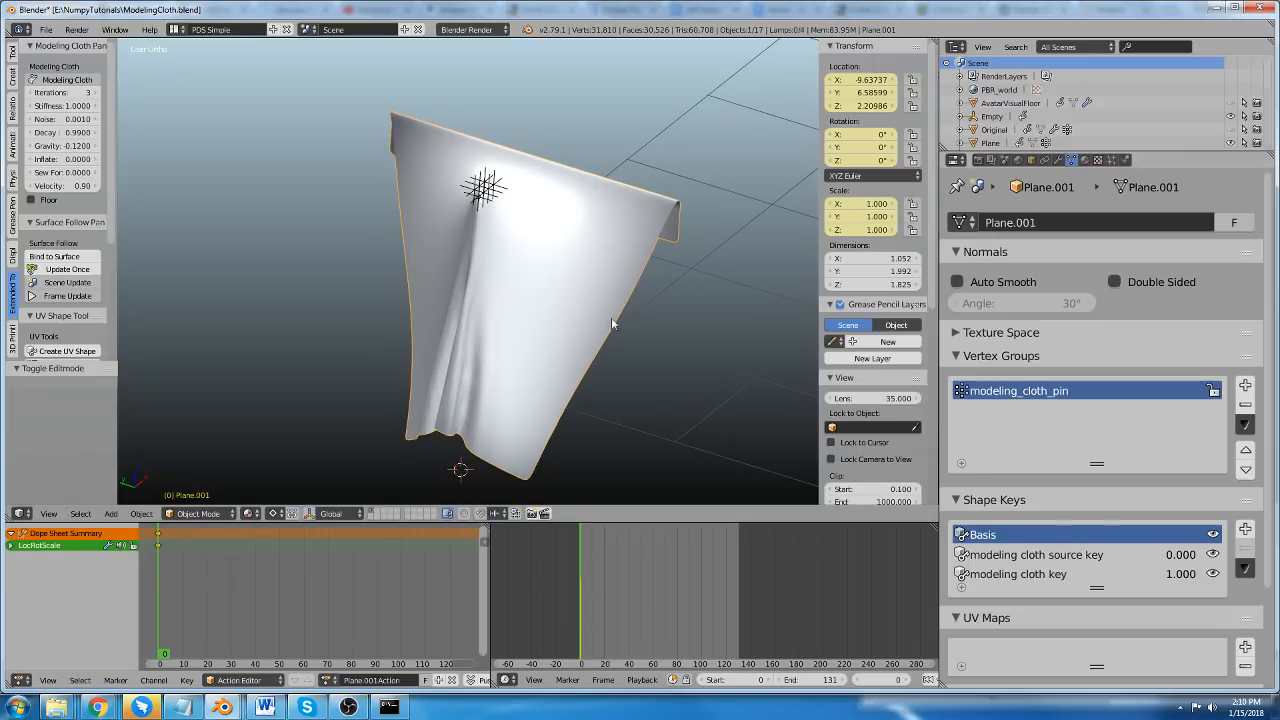
{"action": "scroll", "coordinate": [498, 225], "scroll_direction": "down", "scroll_amount": 3}
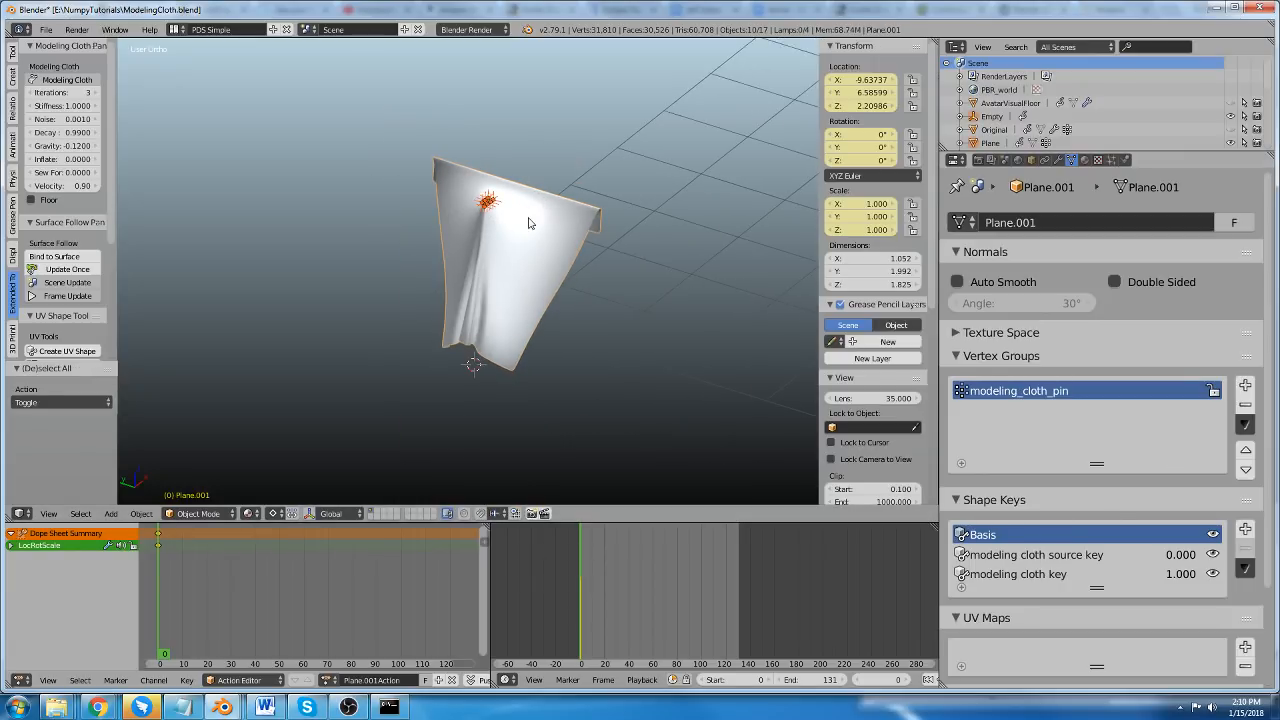
{"action": "scroll", "coordinate": [529, 223], "scroll_direction": "down", "scroll_amount": 2}
{"action": "key", "text": "x"}
{"action": "scroll", "coordinate": [625, 195], "scroll_direction": "down", "scroll_amount": 2}
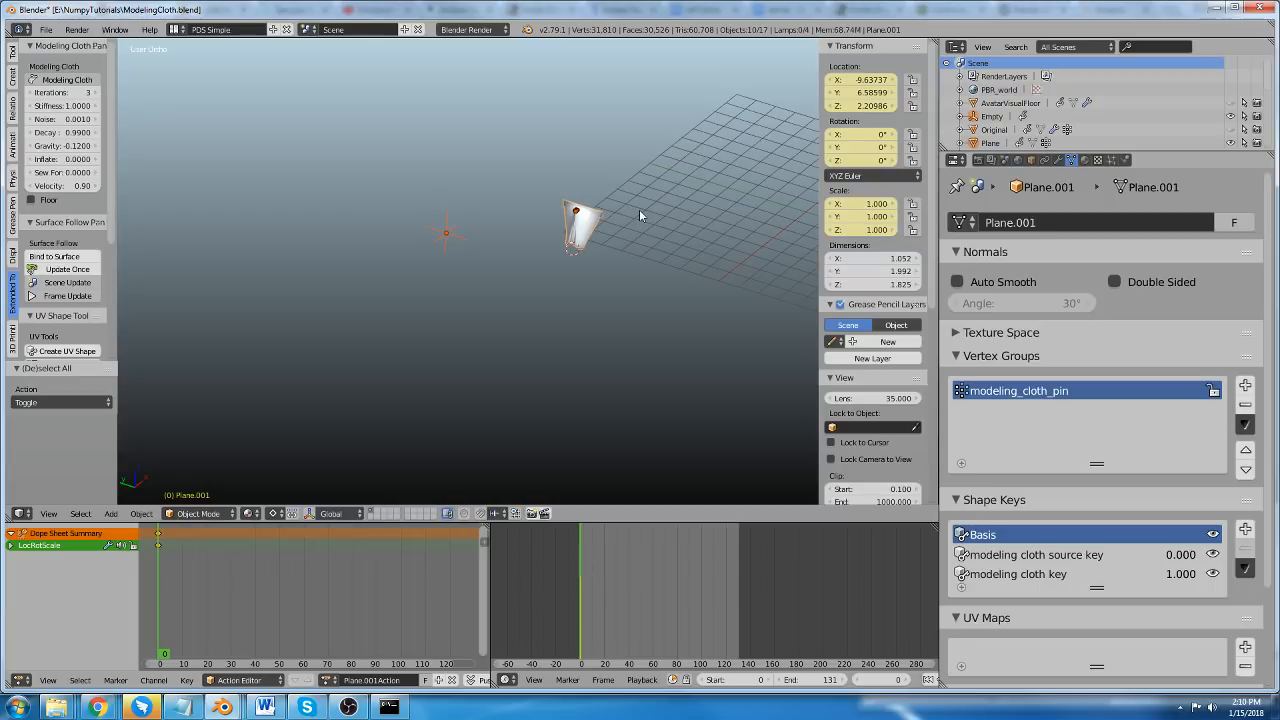
{"action": "key", "text": "x"}
{"action": "left_click", "coordinate": [639, 209]}
Add a new mesh plane to the emptied scene.
{"action": "middle_click_drag", "start_coordinate": [586, 200], "coordinate": [398, 226], "text": "shift"}
{"action": "key", "text": "shift+a"}
{"action": "mouse_move", "coordinate": [491, 245]}
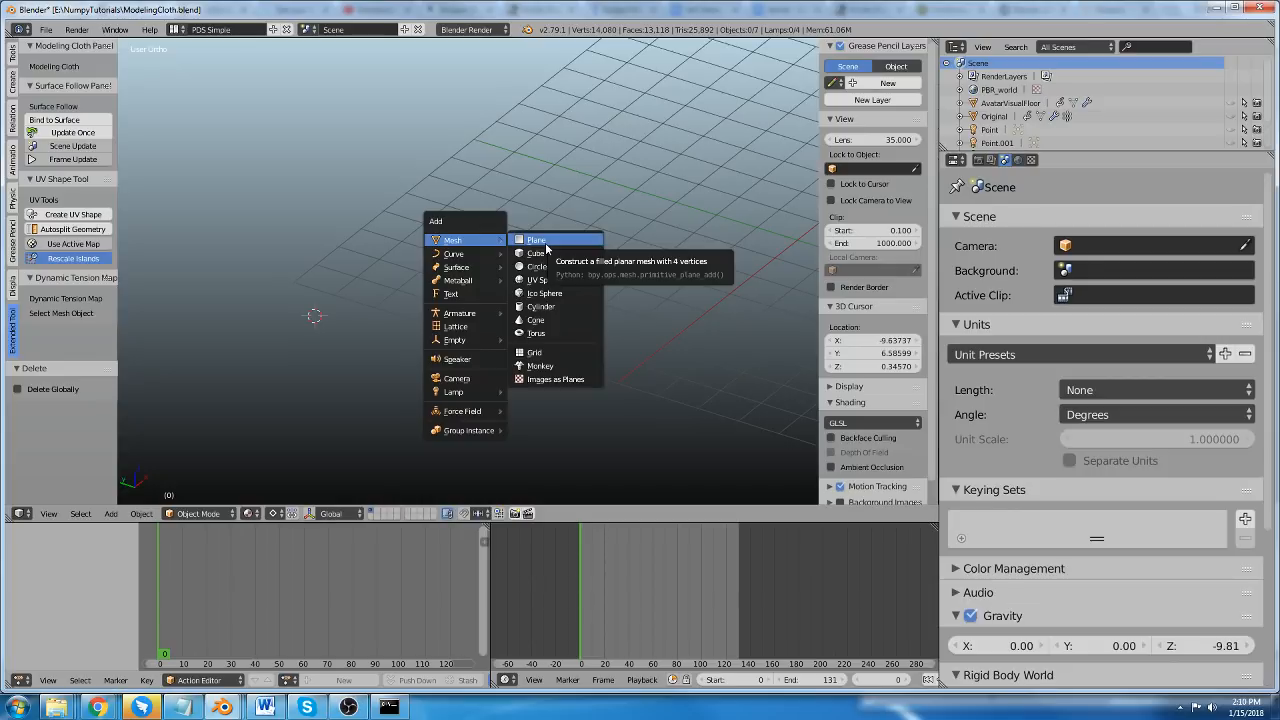
{"action": "left_click", "coordinate": [540, 241]}
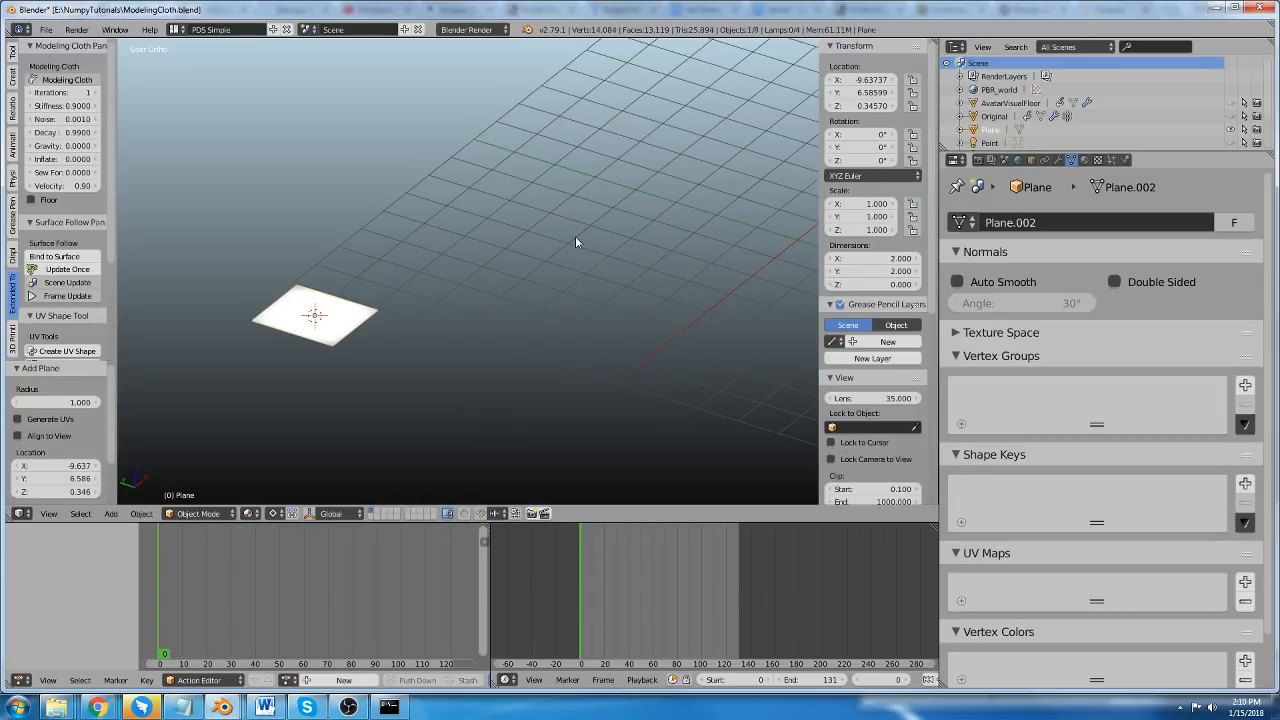
Clear the plane's location to the origin and raise it about 6.08 units along Z.
{"action": "middle_click_drag", "start_coordinate": [575, 236], "coordinate": [482, 283]}
{"action": "key", "text": "alt+g"}
{"action": "scroll", "coordinate": [490, 257], "scroll_direction": "down", "scroll_amount": 2}
{"action": "middle_click_drag", "start_coordinate": [582, 220], "coordinate": [404, 250], "text": "shift"}
{"action": "key", "text": "g"}
{"action": "key", "text": "z"}
{"action": "left_click", "coordinate": [575, 186]}
{"action": "scroll", "coordinate": [527, 215], "scroll_direction": "up", "scroll_amount": 5}
Enter Edit Mode and subdivide the plane six times with one cut each, making a 4,096-face grid.
{"action": "key", "text": "Tab"}
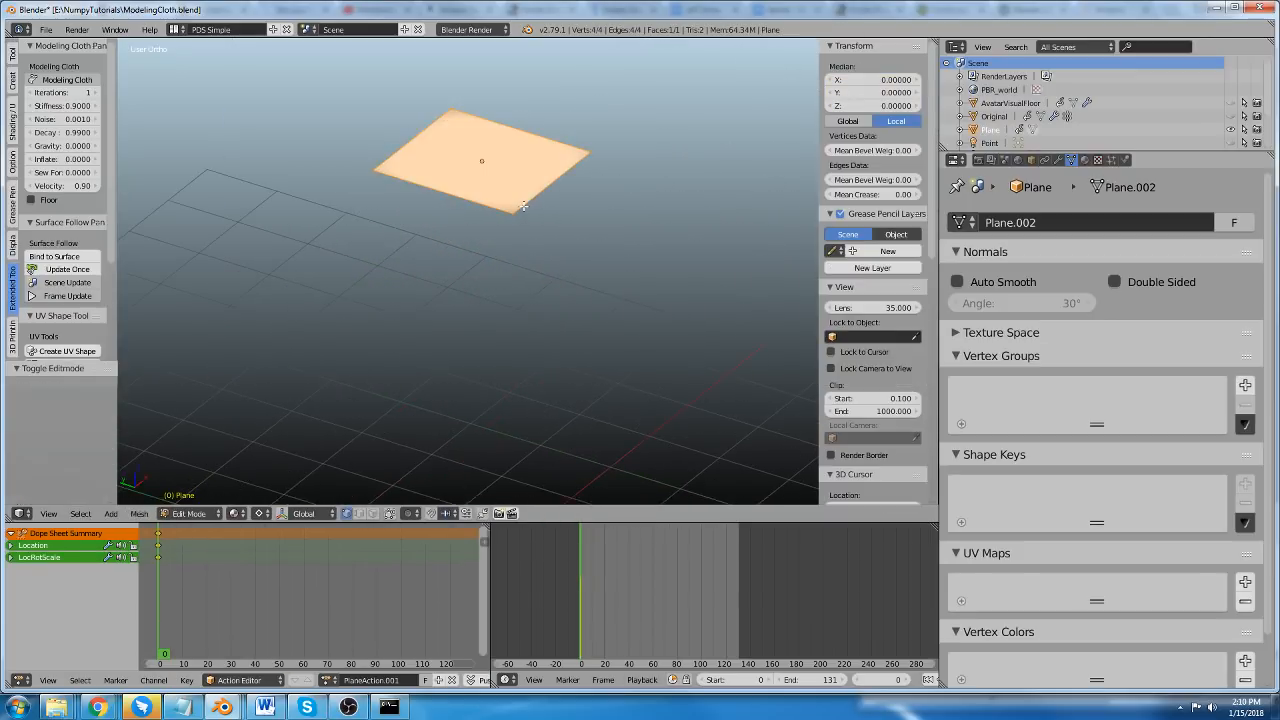
{"action": "key", "text": "w"}
{"action": "left_click", "coordinate": [537, 211]}
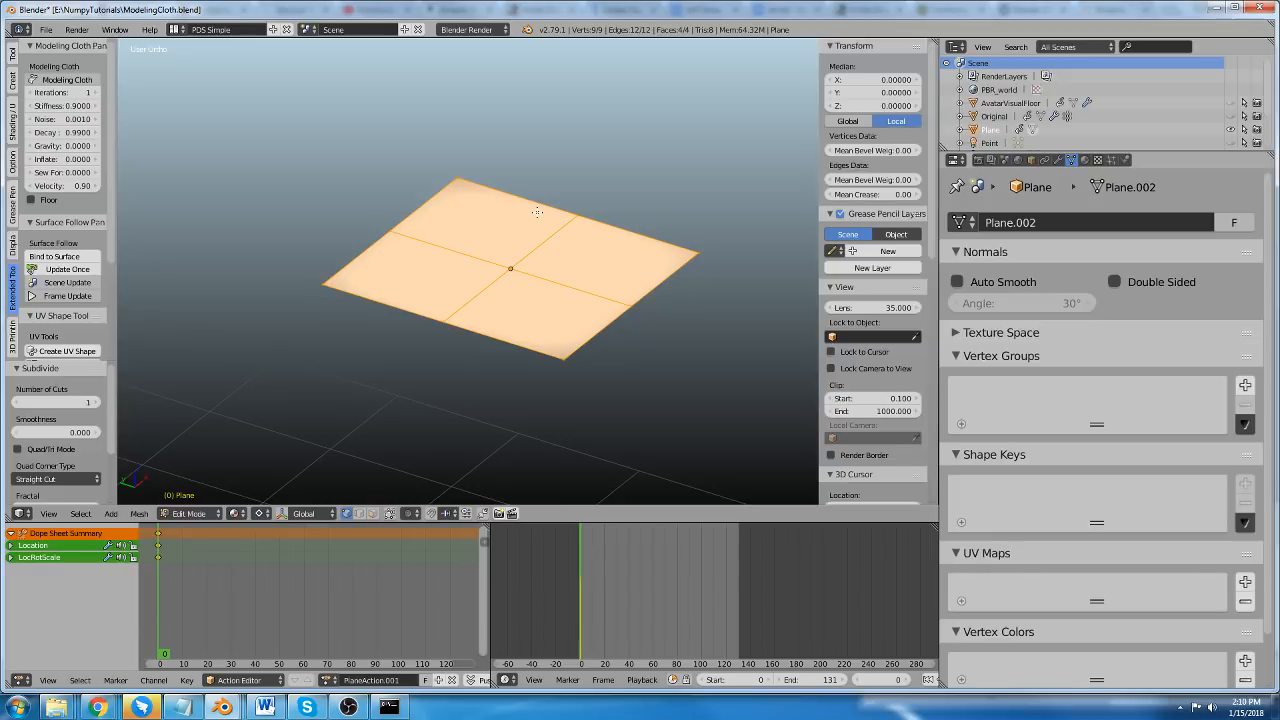
{"action": "key", "text": "shift+r"}
{"action": "key", "text": "shift+r"}
{"action": "key", "text": "shift+r"}
{"action": "key", "text": "shift+r"}
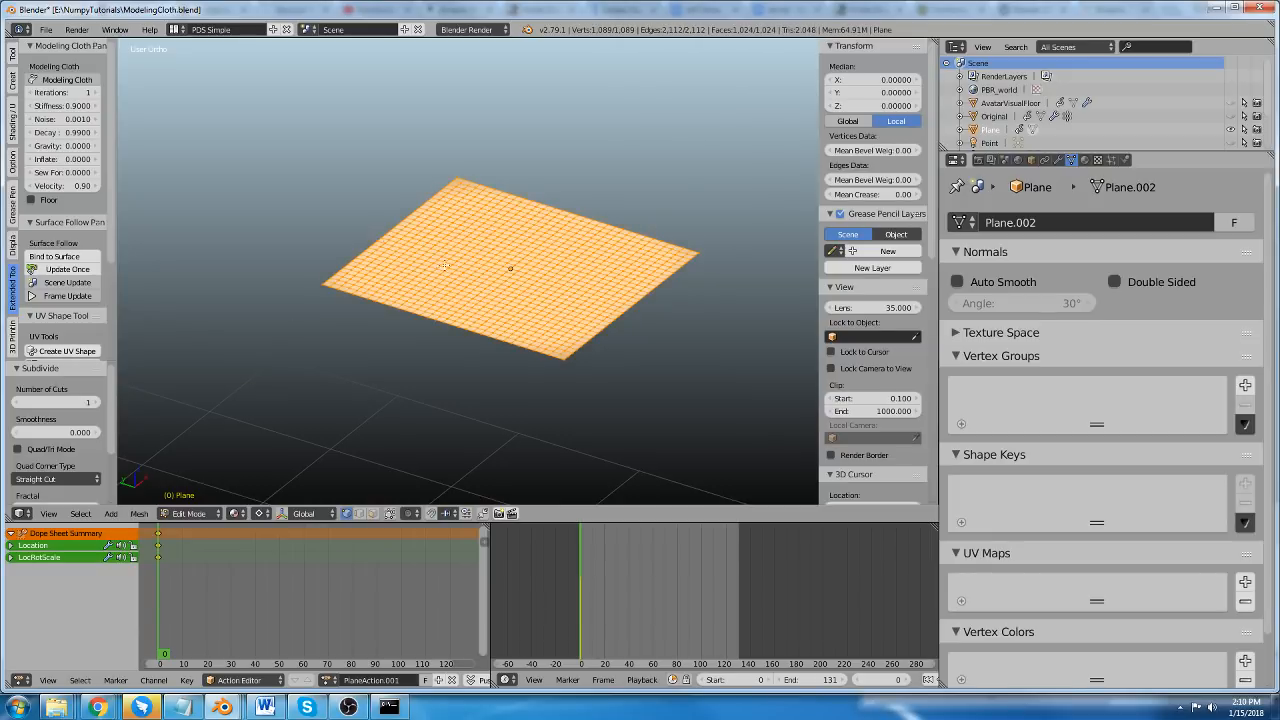
{"action": "scroll", "coordinate": [444, 266], "scroll_direction": "up", "scroll_amount": 1}
{"action": "key", "text": "shift+r"}
{"action": "scroll", "coordinate": [516, 337], "scroll_direction": "up", "scroll_amount": 2}
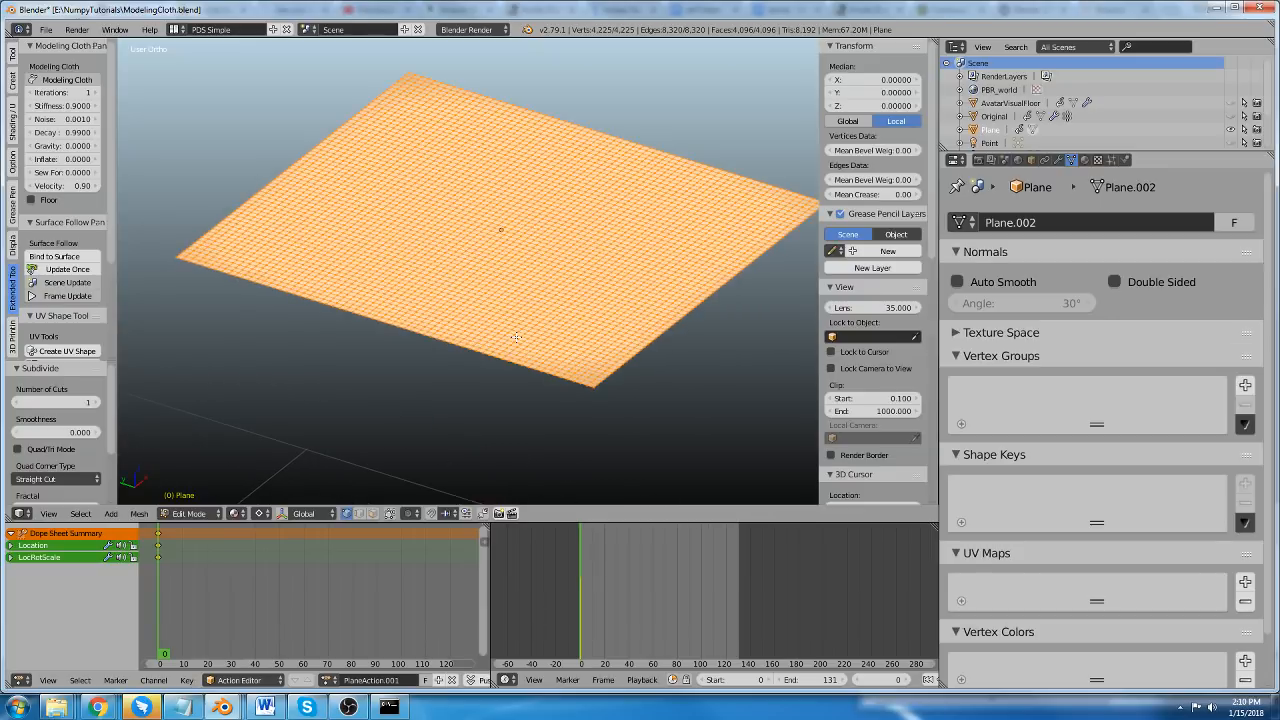
Duplicate the subdivided grid and move the copy about 0.27 units down along Z.
{"action": "key", "text": "shift+d"}
{"action": "key", "text": "z"}
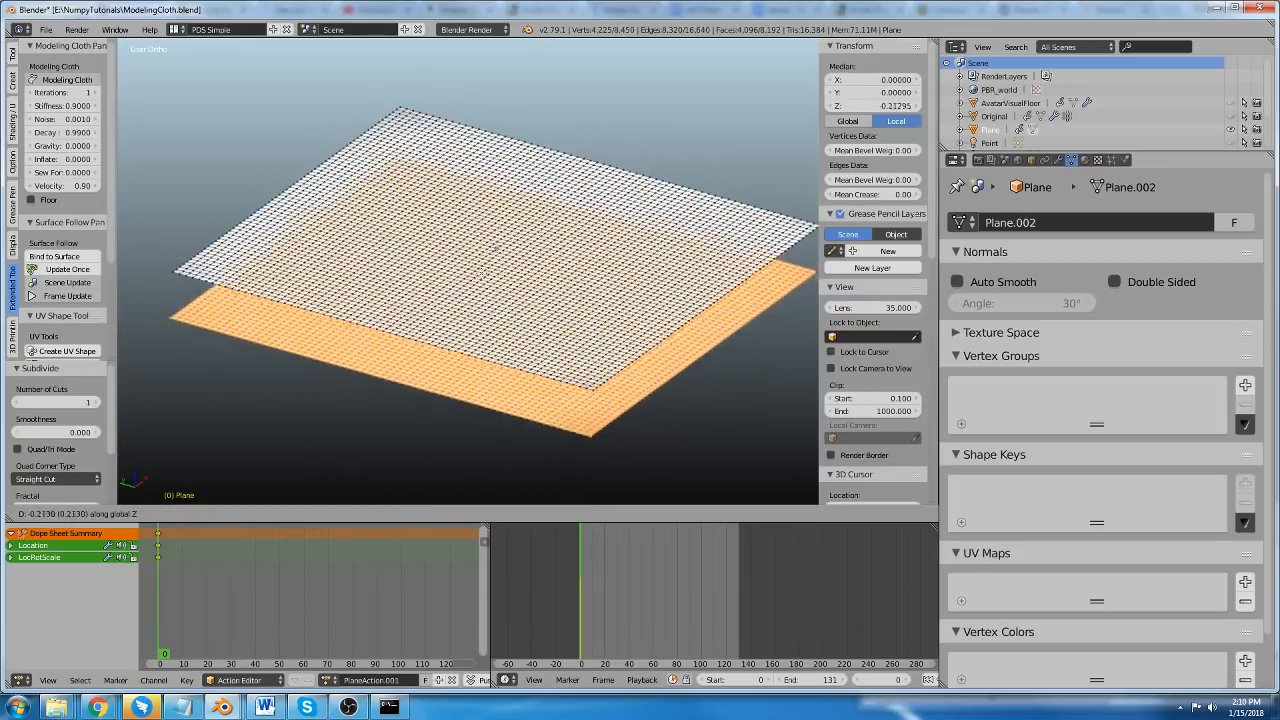
{"action": "left_click", "coordinate": [482, 277]}
{"action": "middle_click_drag", "start_coordinate": [392, 234], "coordinate": [385, 224]}
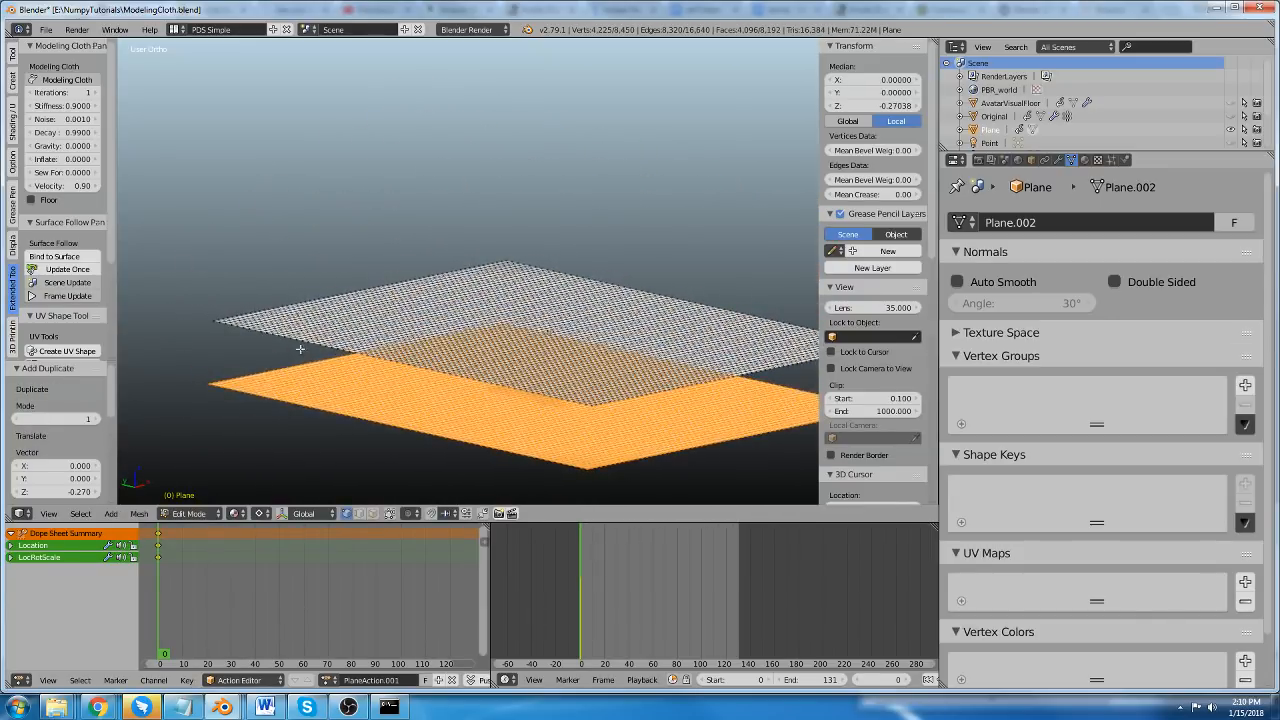
{"action": "right_click", "coordinate": [289, 340], "text": "alt"}
{"action": "right_click", "coordinate": [249, 396], "text": "alt+shift"}
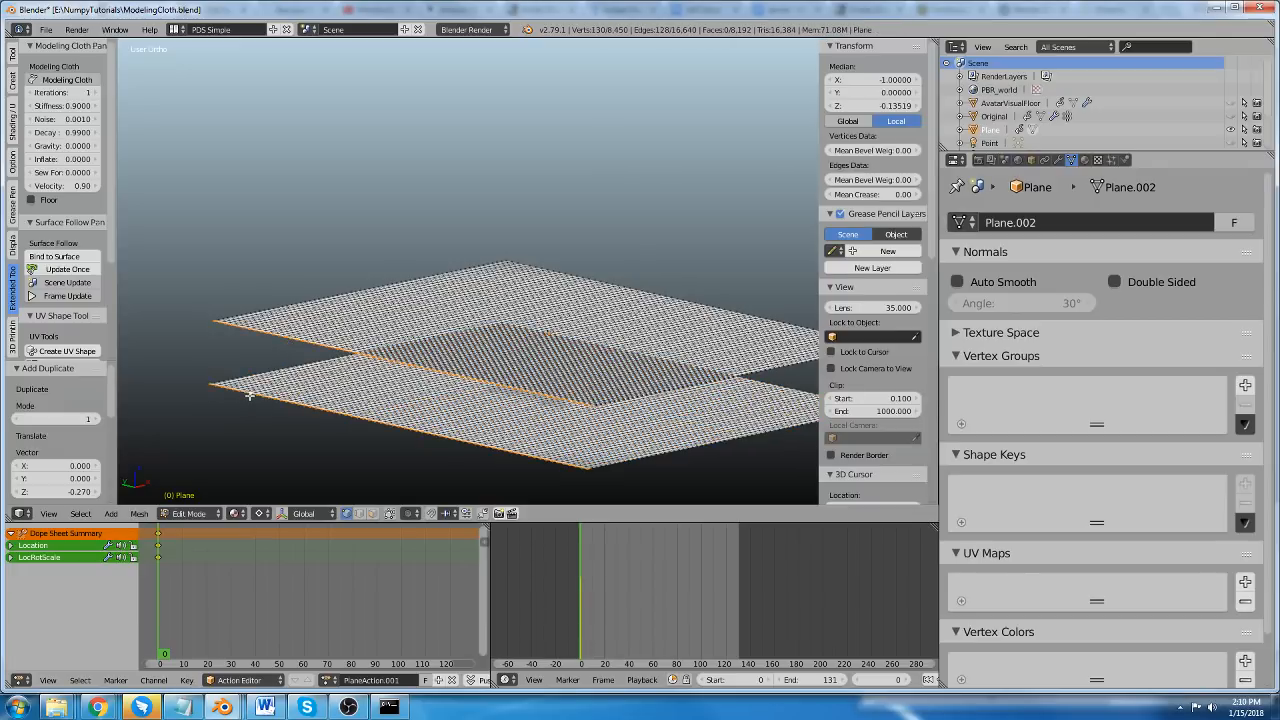
{"action": "key", "text": "a"}
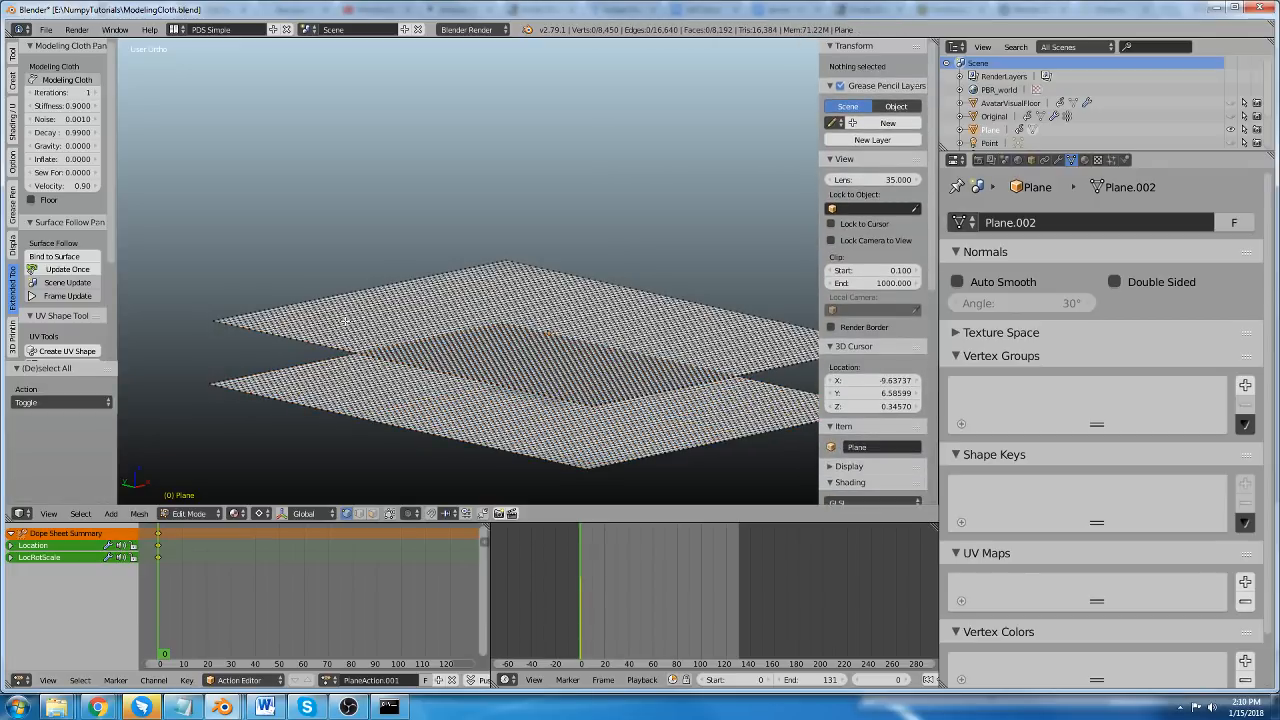
Select the non-manifold boundaries of both sheets and snap the 3D cursor to the selection.
{"action": "key", "text": "ctrl+shift+alt+m"}
{"action": "middle_click_drag", "start_coordinate": [363, 320], "coordinate": [415, 244], "text": "shift"}
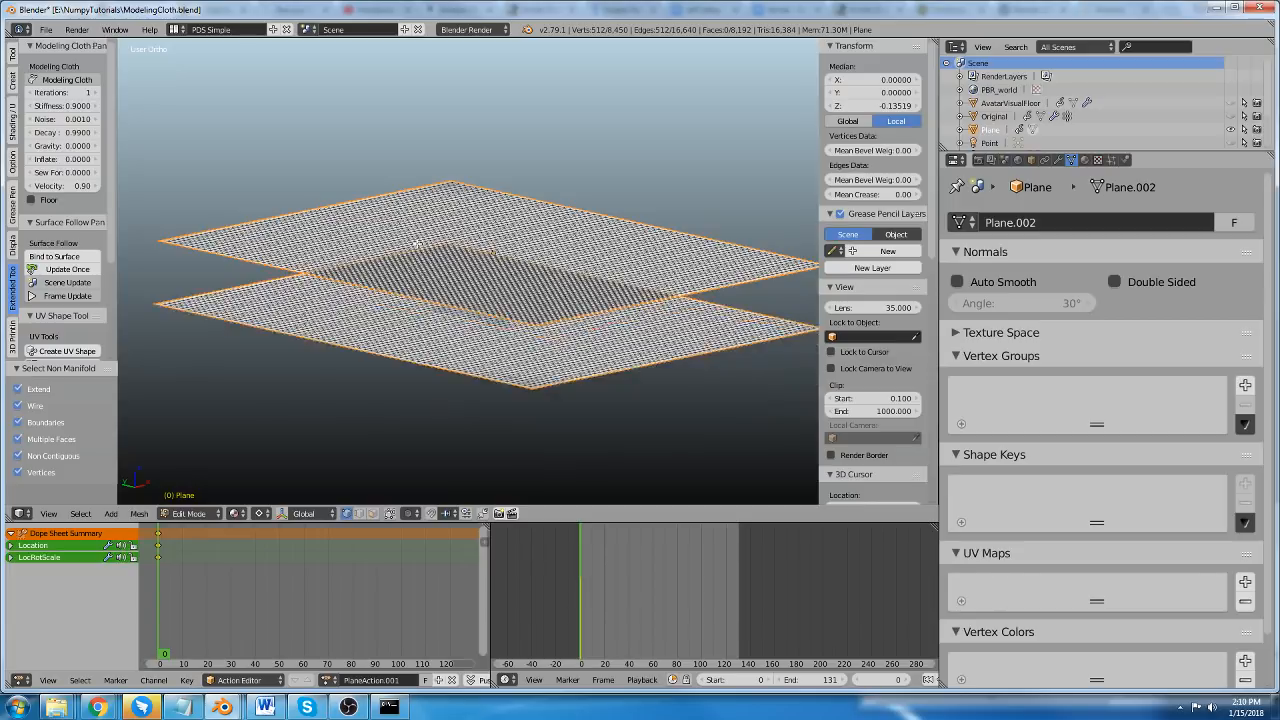
{"action": "scroll", "coordinate": [428, 260], "scroll_direction": "up", "scroll_amount": 1}
{"action": "key", "text": "shift+s"}
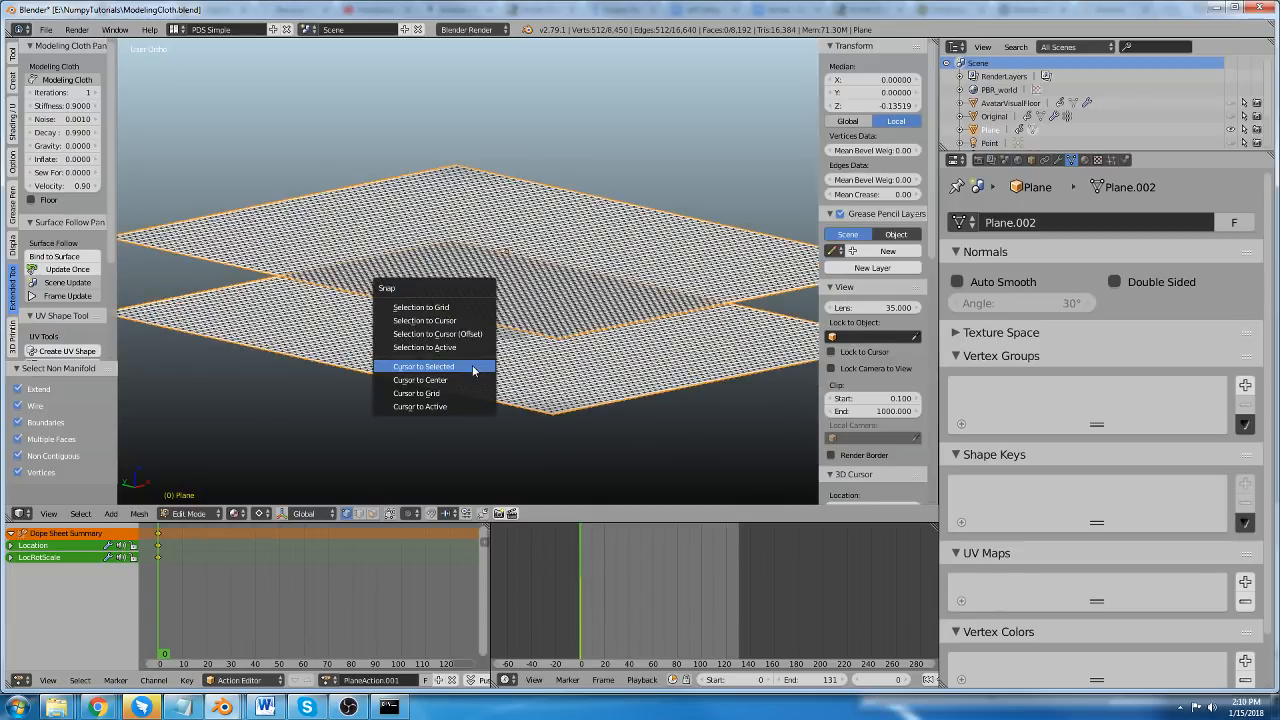
{"action": "left_click", "coordinate": [473, 366]}
Scale the selected boundaries to 0 along Z and merge their overlapping vertices with Remove Doubles.
{"action": "type", "text": "sz"}
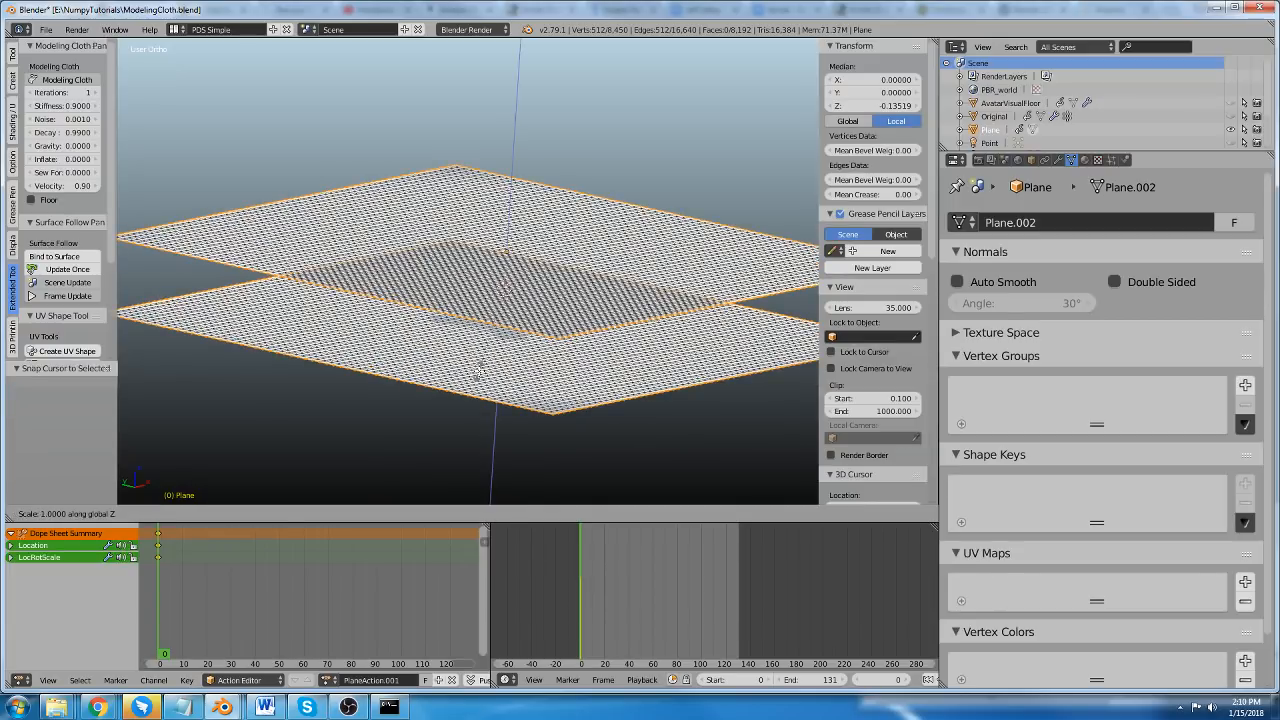
{"action": "type", "text": "0"}
{"action": "key", "text": "Return"}
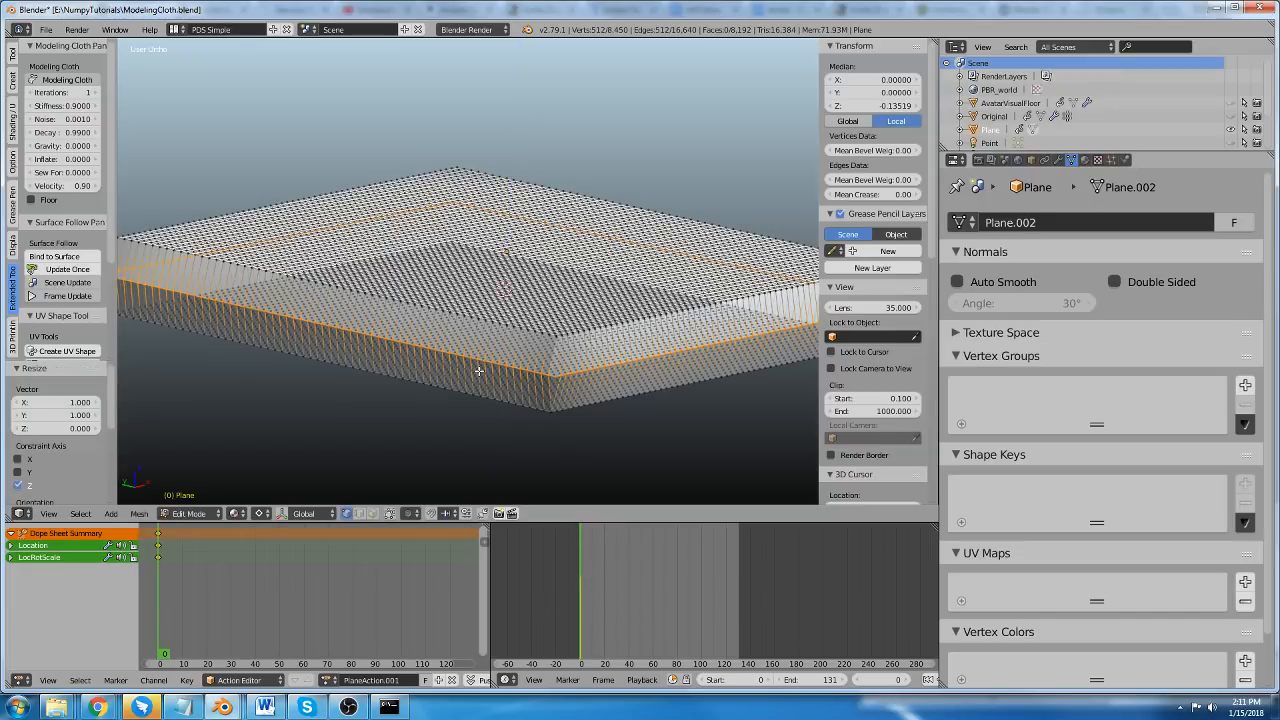
{"action": "key", "text": "space"}
{"action": "type", "text": "remove doubles"}
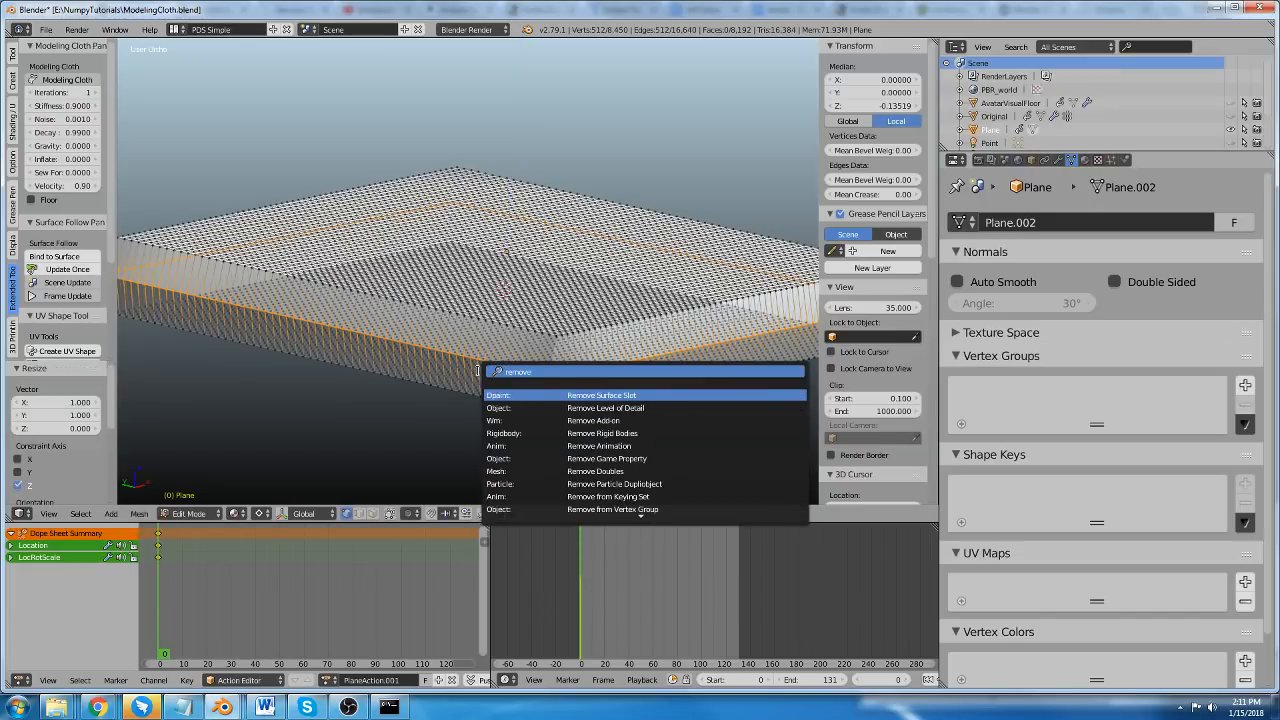
{"action": "key", "text": "Return"}
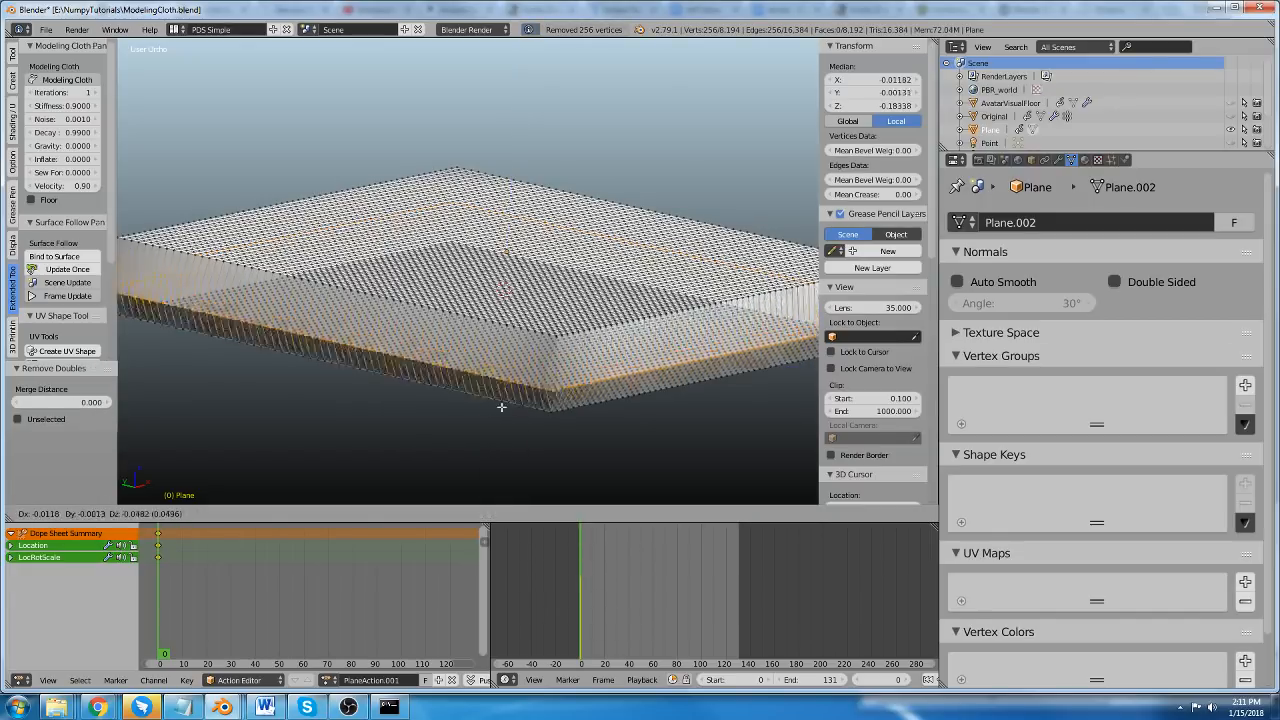
{"action": "key", "text": "a"}
{"action": "right_click", "coordinate": [491, 367], "text": "alt"}
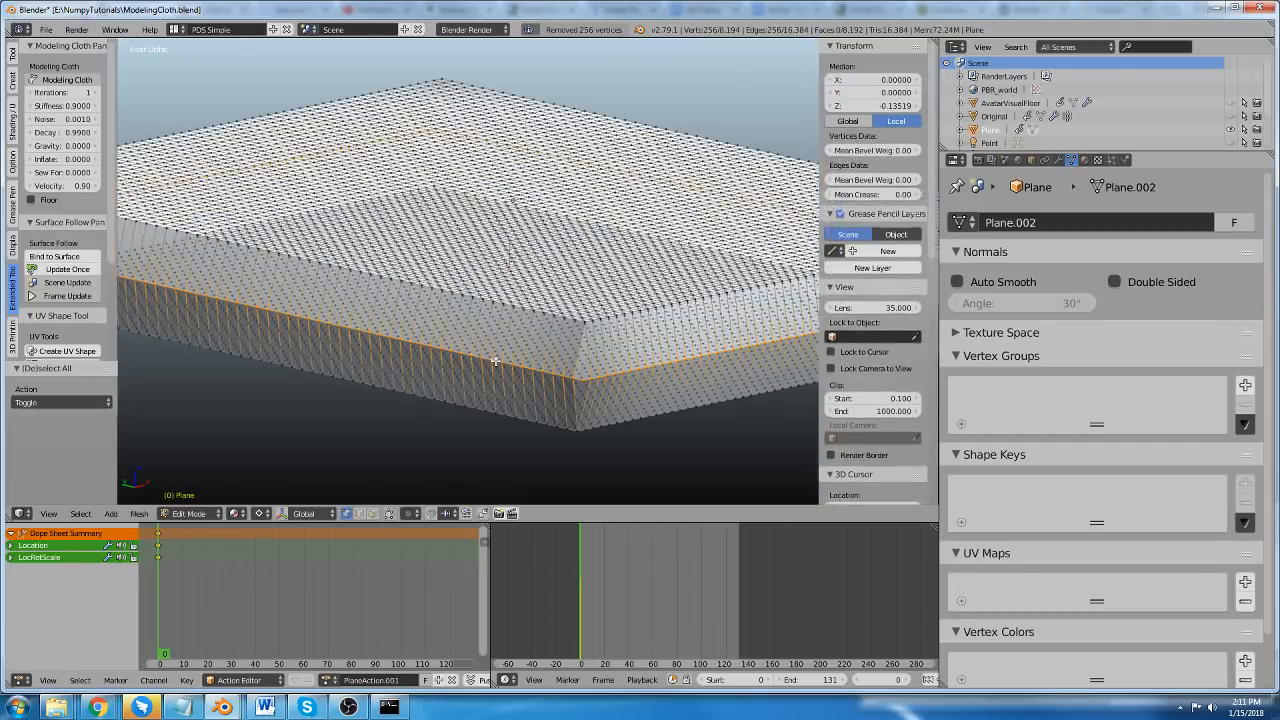
Try to flatten the entire joined mesh by scaling it to 0 along Z, and undo the attempt.
{"action": "scroll", "coordinate": [480, 366], "scroll_direction": "down", "scroll_amount": 3}
{"action": "key", "text": "a"}
{"action": "key", "text": "a"}
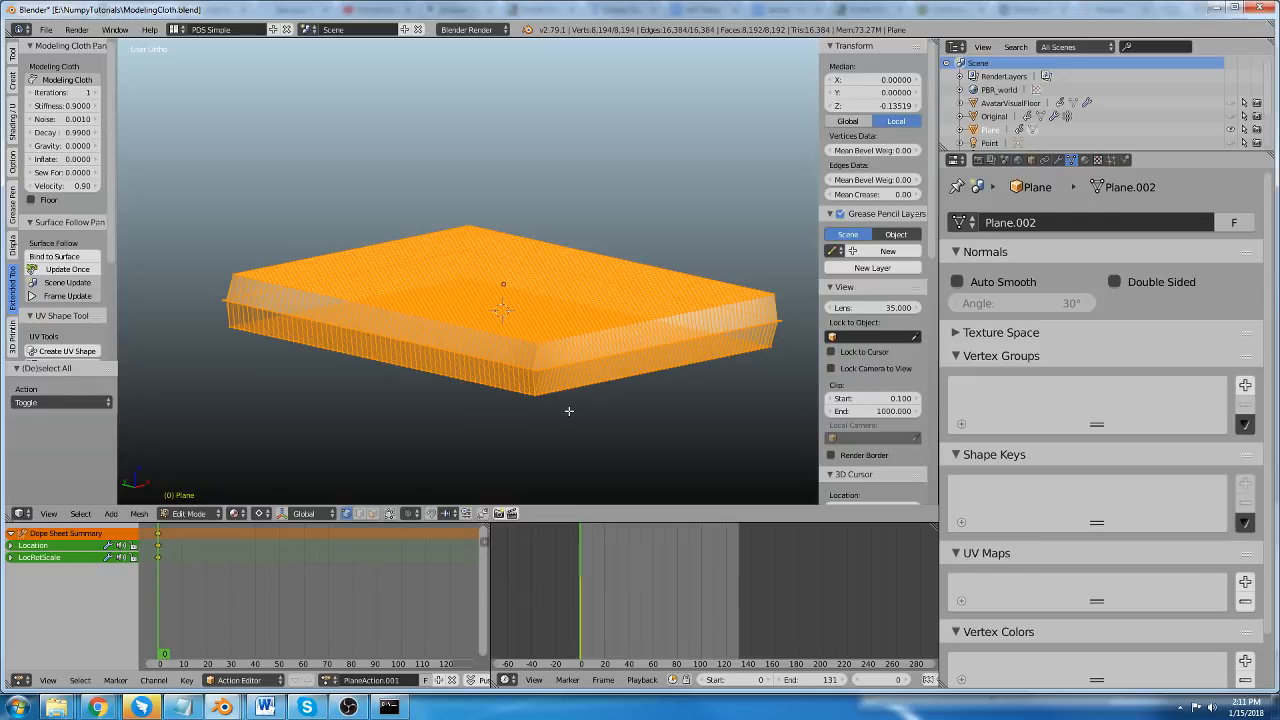
{"action": "key", "text": "s"}
{"action": "key", "text": "z"}
{"action": "key", "text": "0"}
{"action": "key", "text": "Return"}
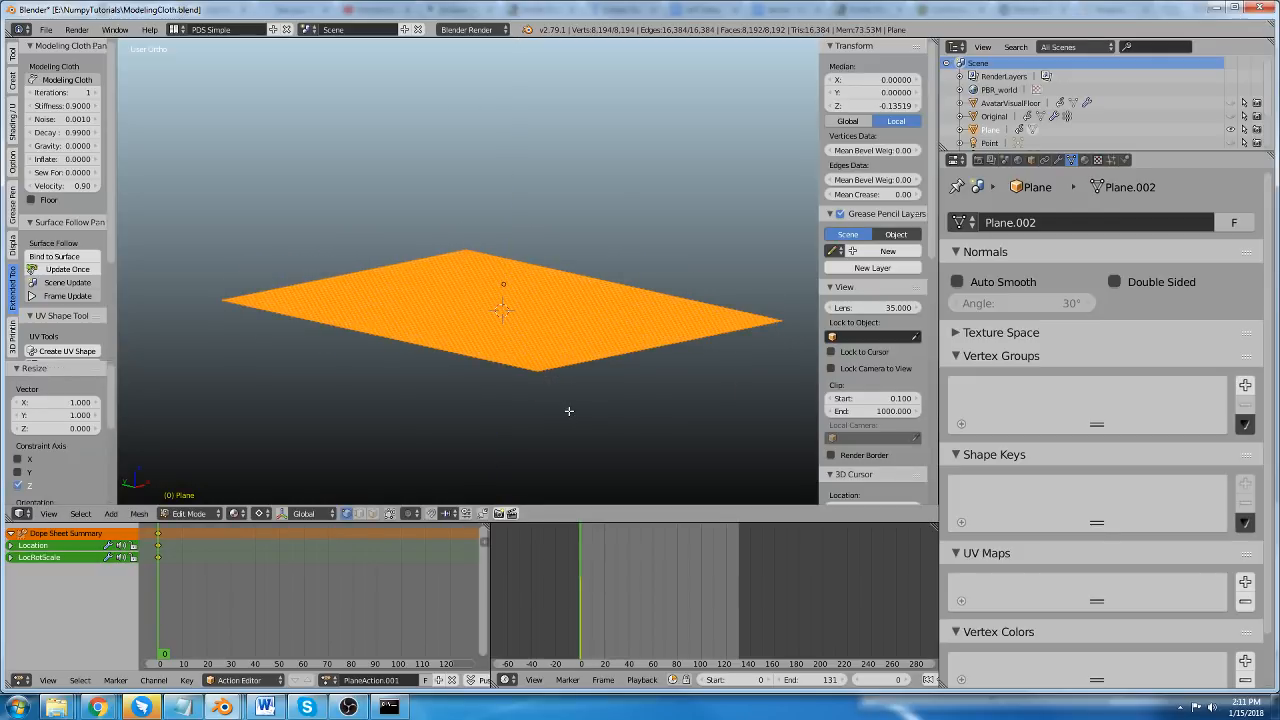
{"action": "key", "text": "a"}
{"action": "key", "text": "ctrl+z"}
{"action": "key", "text": "ctrl+z"}
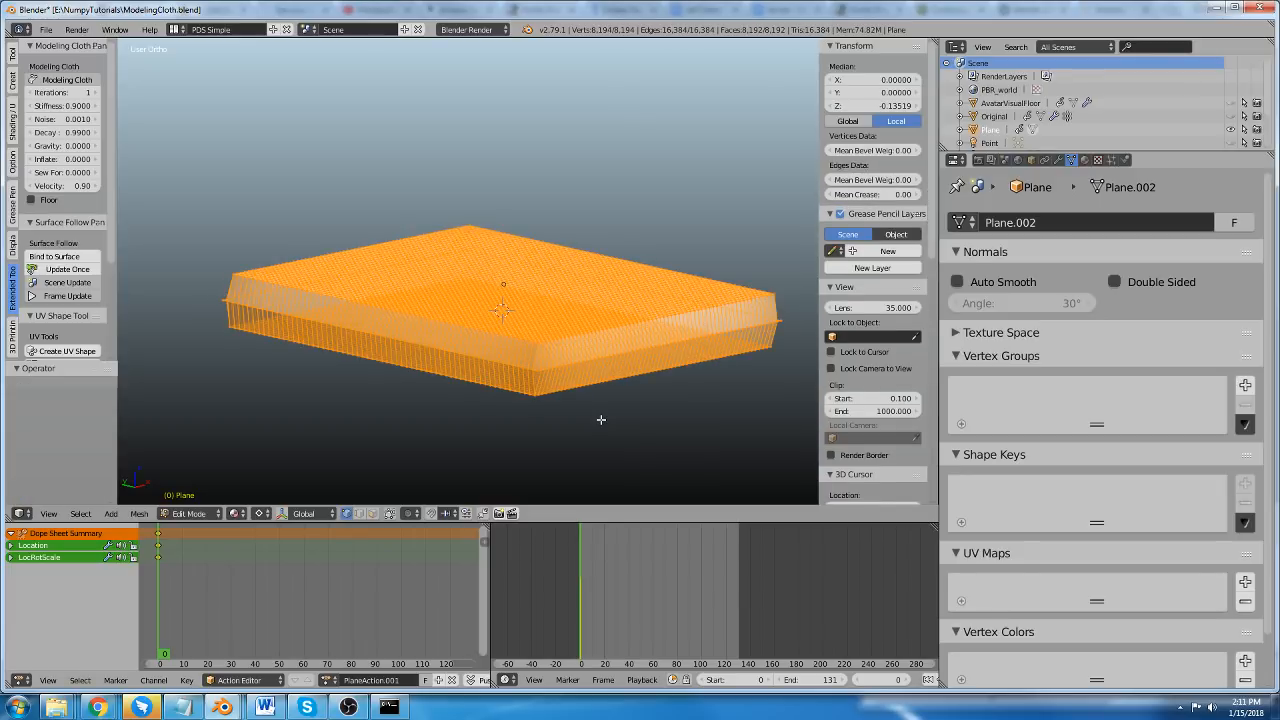
Select the whole joined mesh and make its face normals consistent, facing outward.
{"action": "key", "text": "ctrl+n"}
{"action": "scroll", "coordinate": [548, 392], "scroll_direction": "up", "scroll_amount": 2}
{"action": "key", "text": "a"}
{"action": "key", "text": "a"}
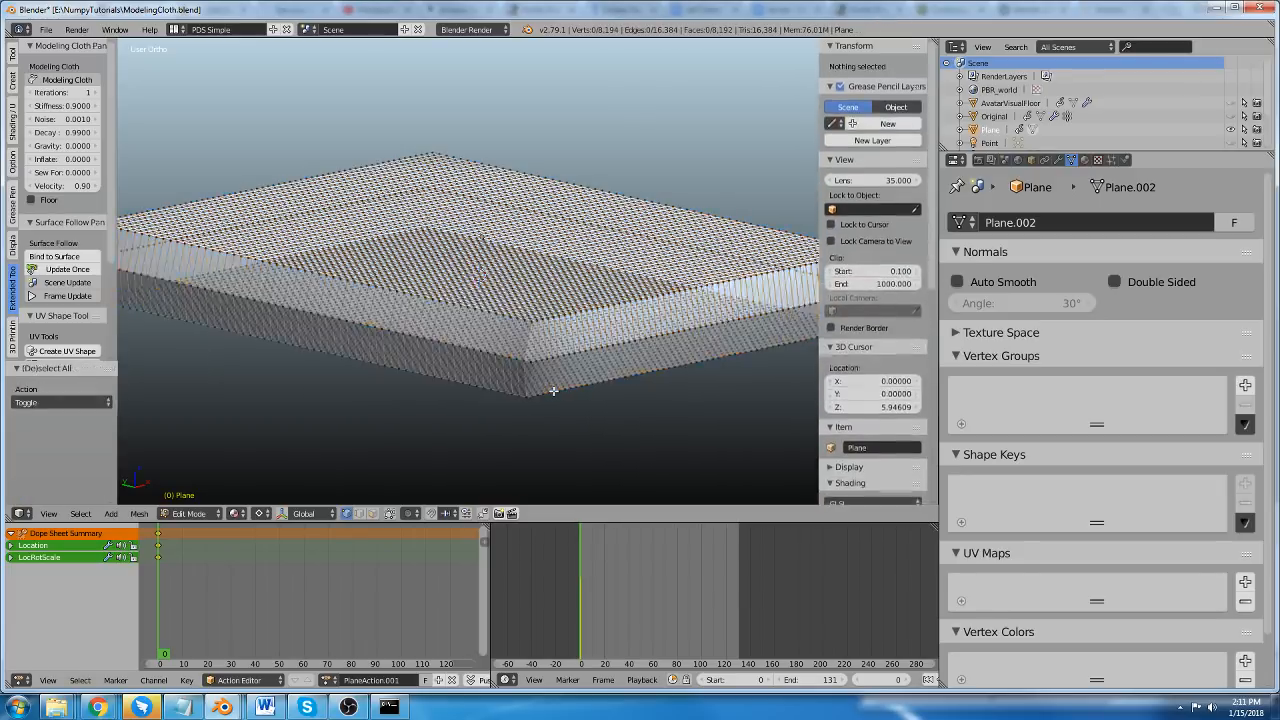
{"action": "key", "text": "ctrl+n"}
{"action": "scroll", "coordinate": [554, 391], "scroll_direction": "down", "scroll_amount": 1}
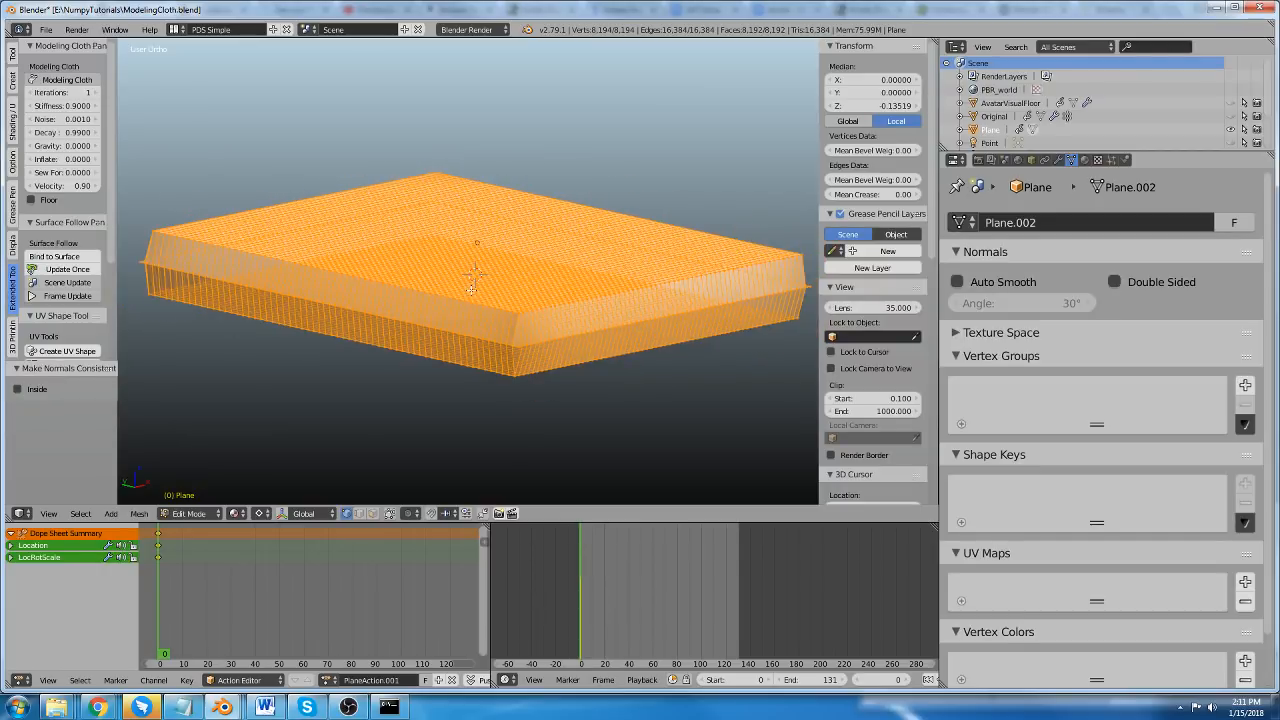
Scale the whole joined mesh to 0 along Z and enable Modeling Cloth on it in Object Mode.
{"action": "middle_click_drag", "start_coordinate": [482, 302], "coordinate": [502, 299], "text": "shift"}
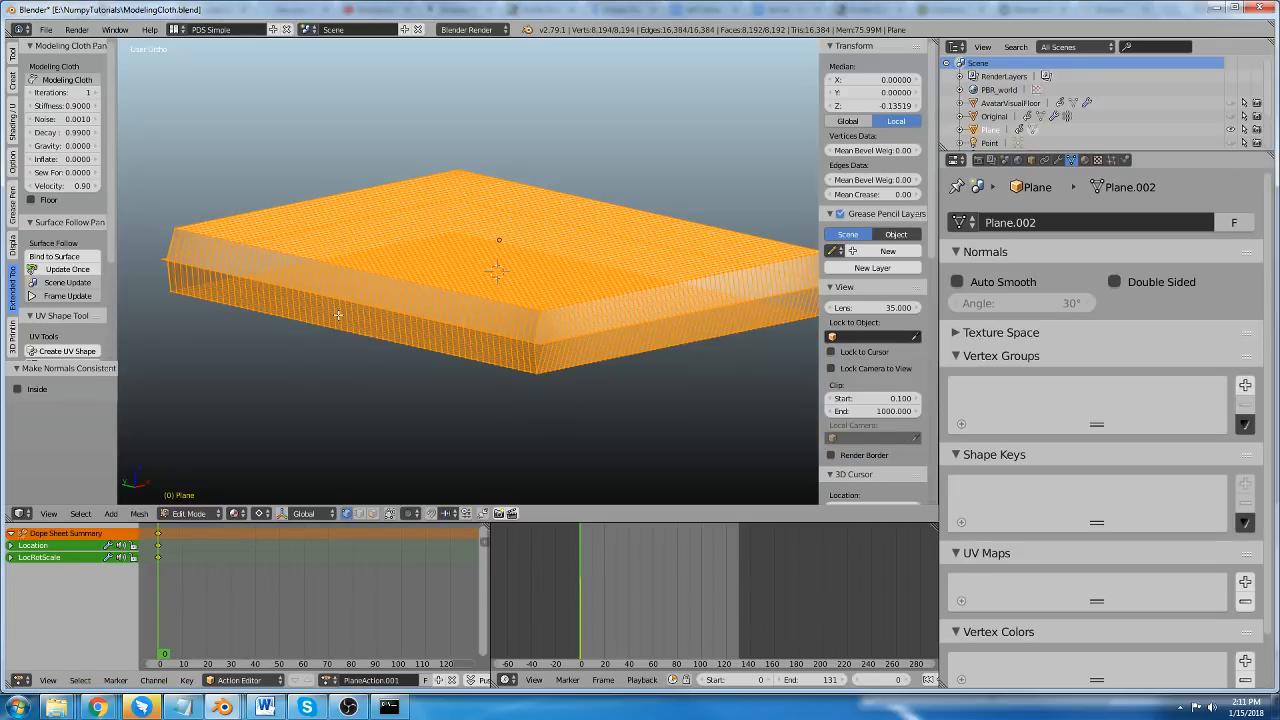
{"action": "scroll", "coordinate": [350, 318], "scroll_direction": "up", "scroll_amount": 1}
{"action": "key", "text": "Tab"}
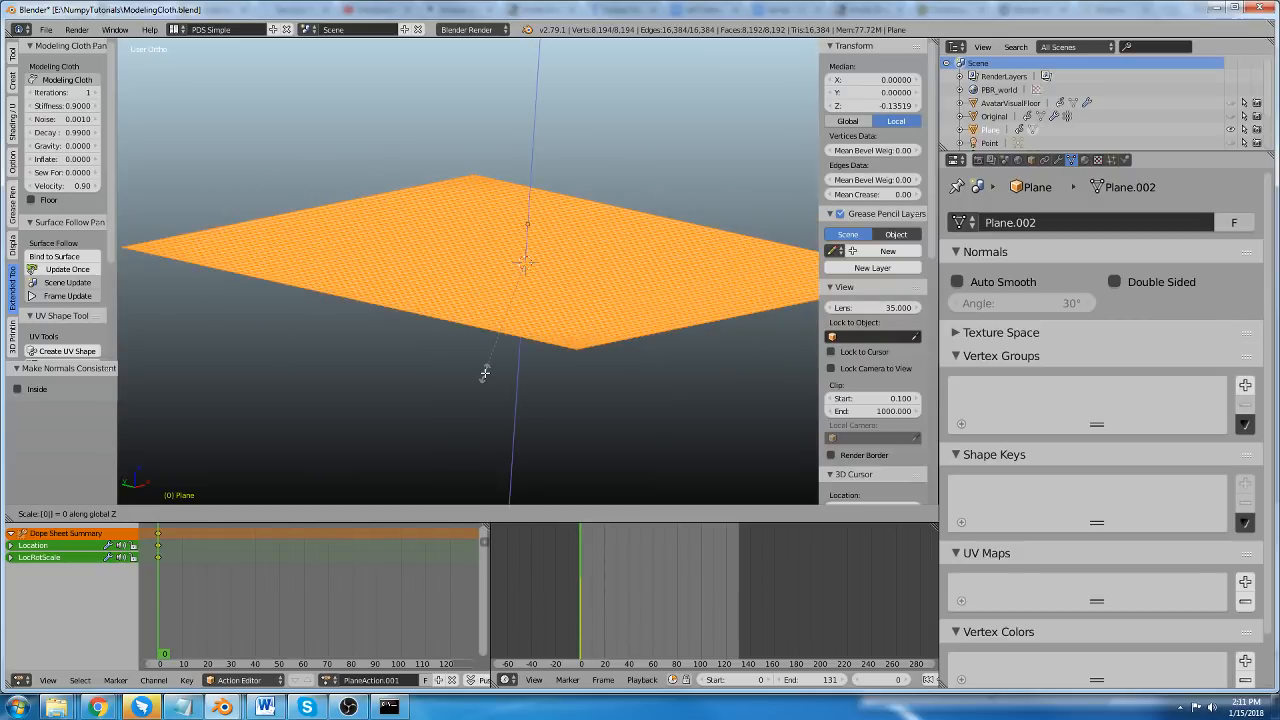
{"action": "scroll", "coordinate": [470, 288], "scroll_direction": "down", "scroll_amount": 1}
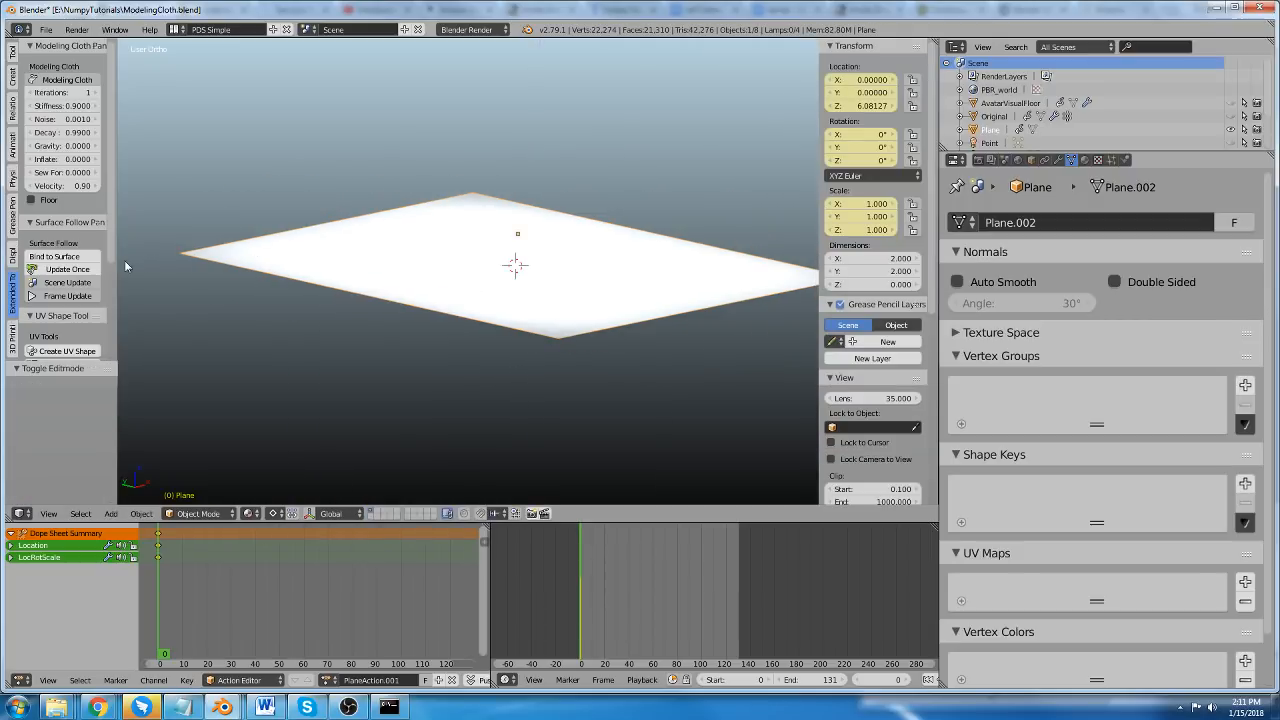
{"action": "left_click", "coordinate": [66, 80]}
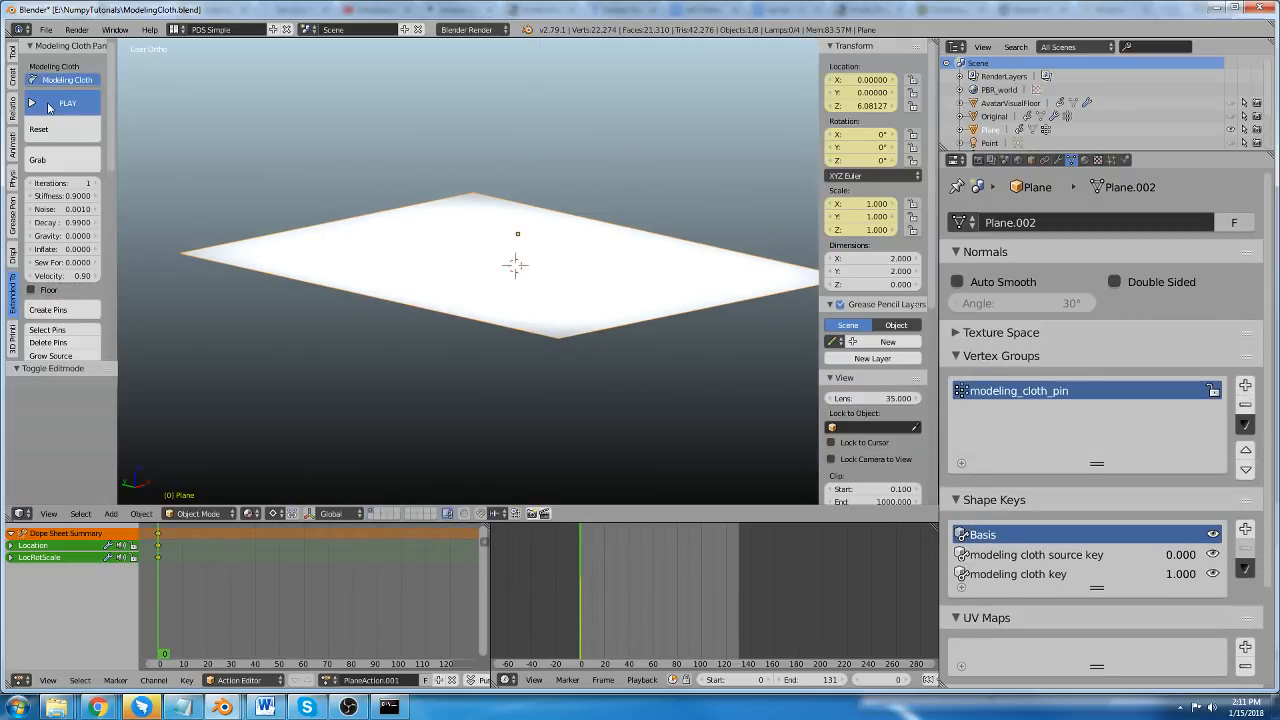
Play the cloth simulation and inflate the flat two-layer mesh with an Inflate value of 0.0180.
{"action": "left_click", "coordinate": [48, 107]}
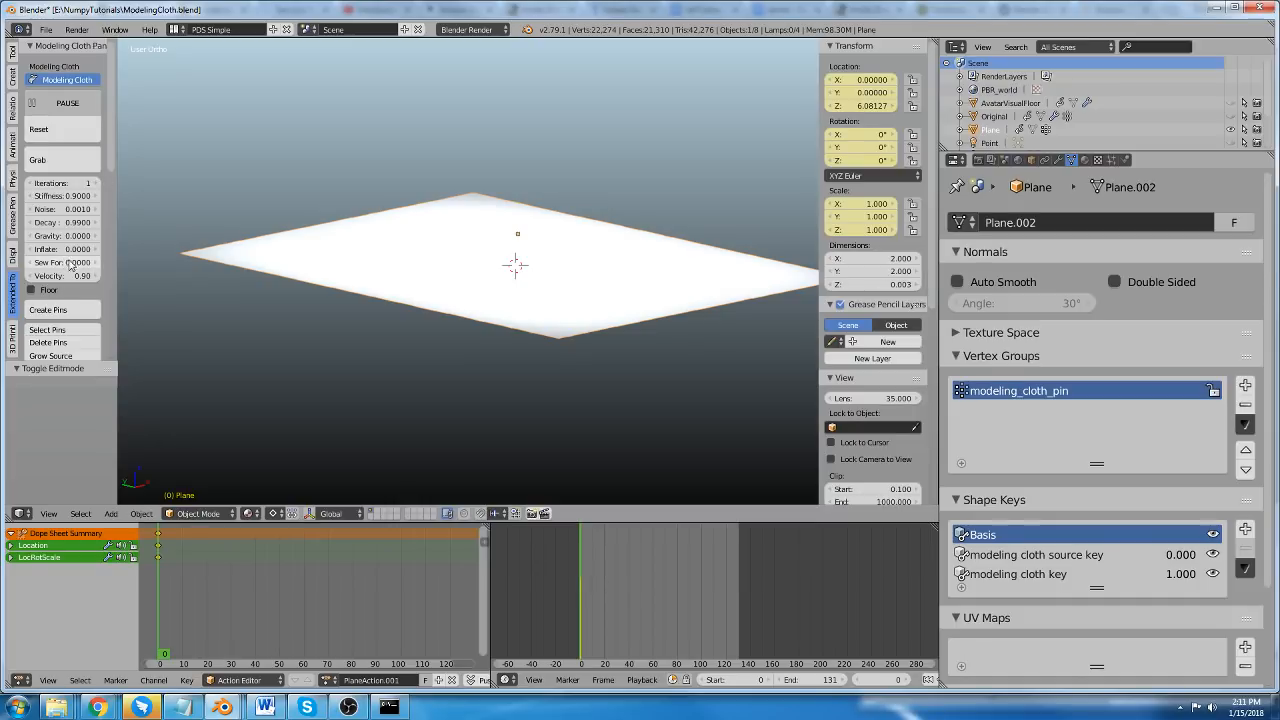
{"action": "left_click", "coordinate": [62, 248]}
{"action": "left_click_drag", "start_coordinate": [62, 249], "coordinate": [70, 249]}
{"action": "scroll", "coordinate": [397, 231], "scroll_direction": "down", "scroll_amount": 3}
{"action": "scroll", "coordinate": [397, 230], "scroll_direction": "down", "scroll_amount": 1}
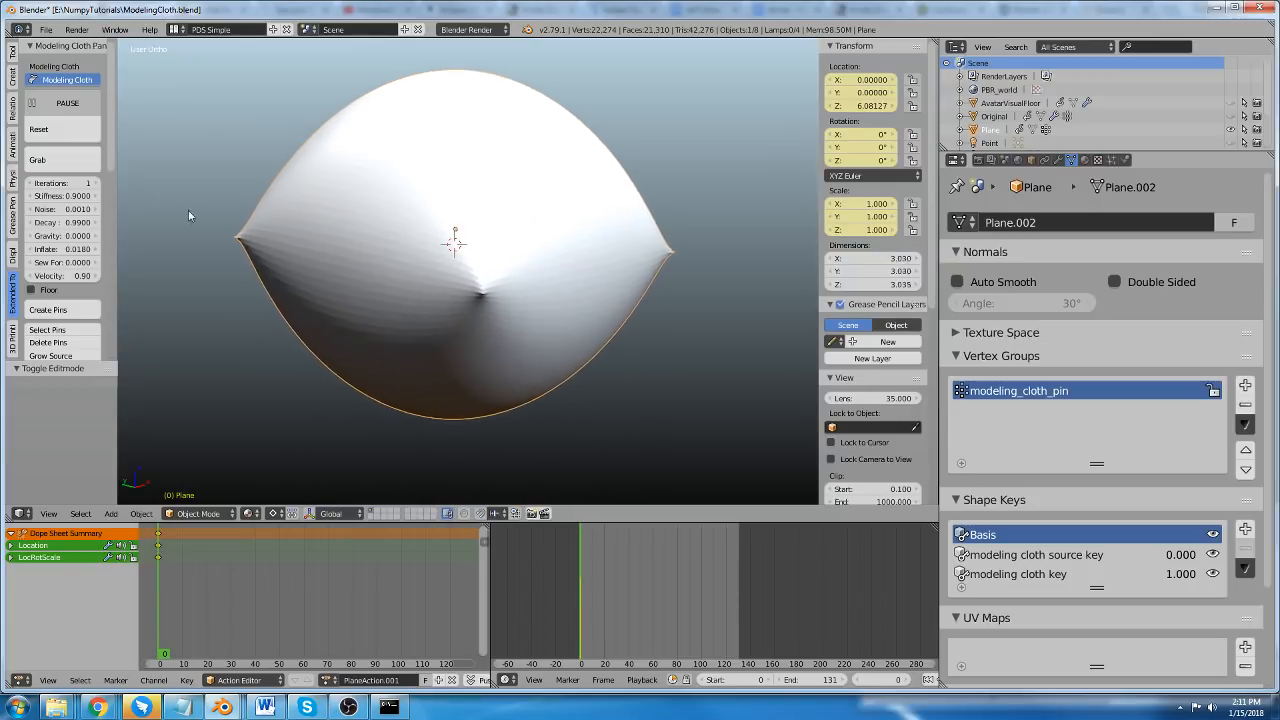
Raise the cloth simulation's Iterations to 6 while the pillow is inflating.
{"action": "left_click", "coordinate": [96, 186]}
{"action": "left_click", "coordinate": [96, 186]}
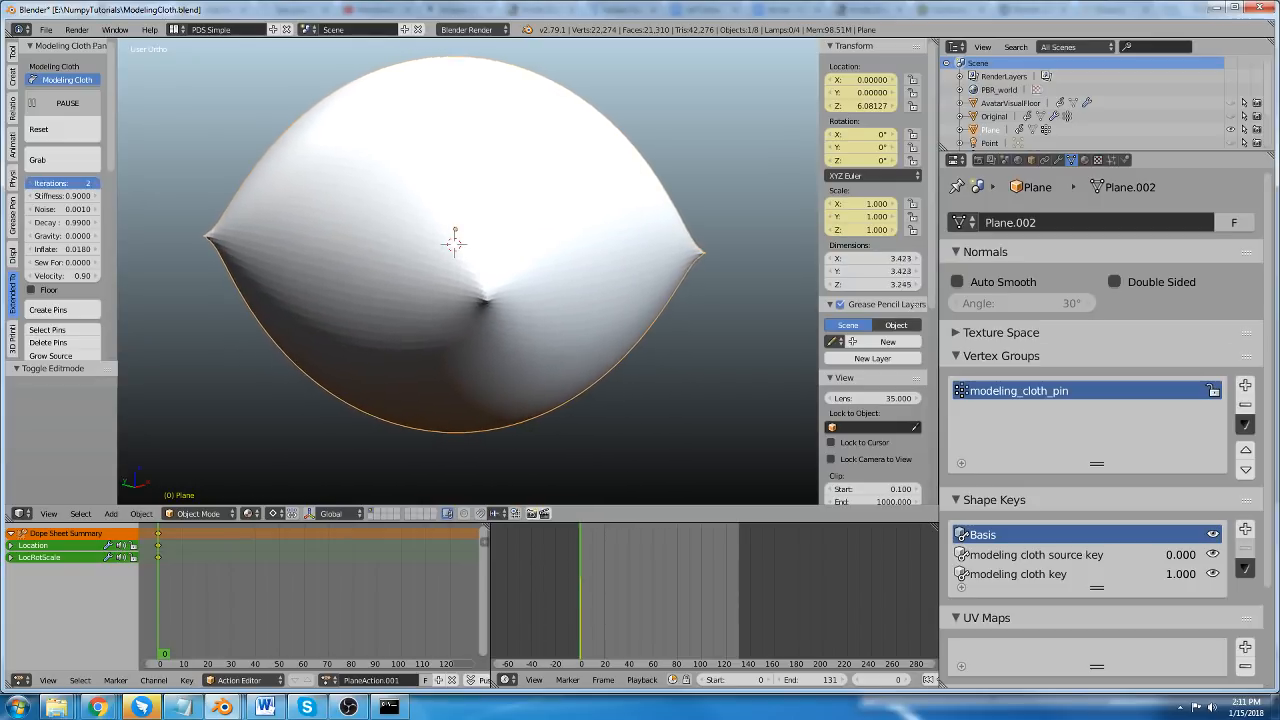
{"action": "left_click", "coordinate": [96, 186]}
{"action": "left_click", "coordinate": [96, 186]}
{"action": "left_click", "coordinate": [96, 186]}
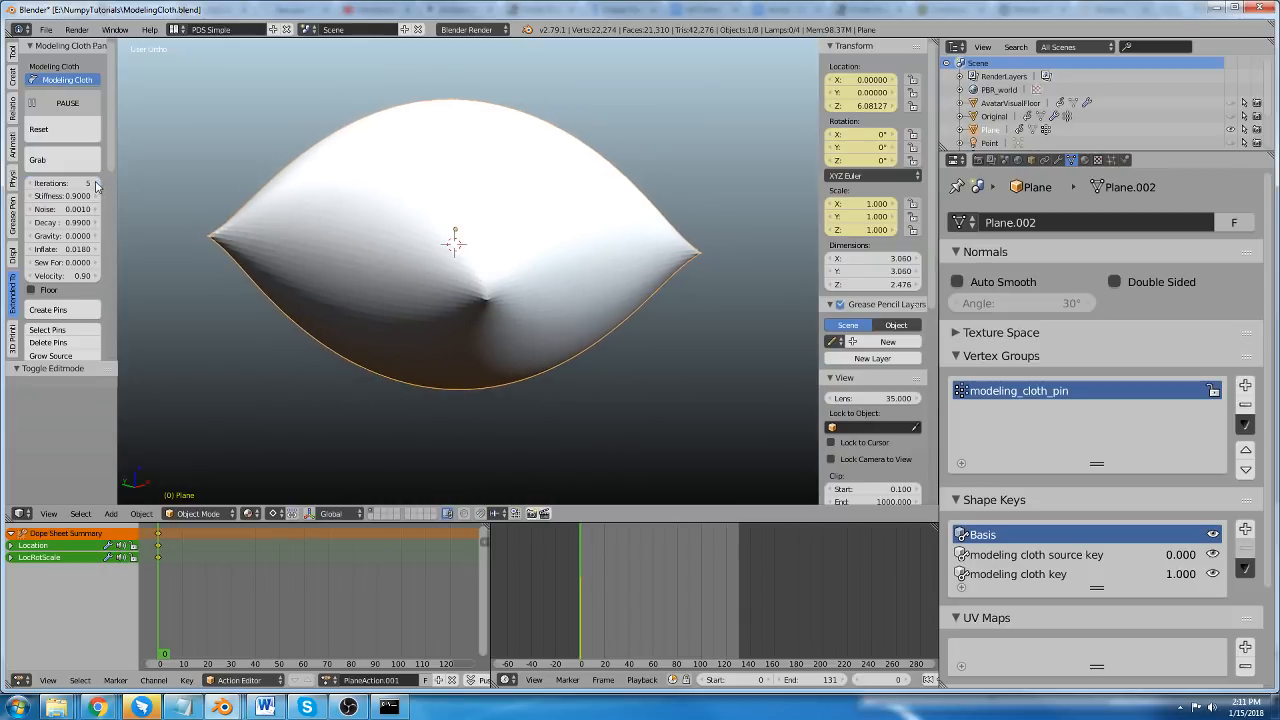
{"action": "middle_click_drag", "start_coordinate": [408, 235], "coordinate": [416, 268]}
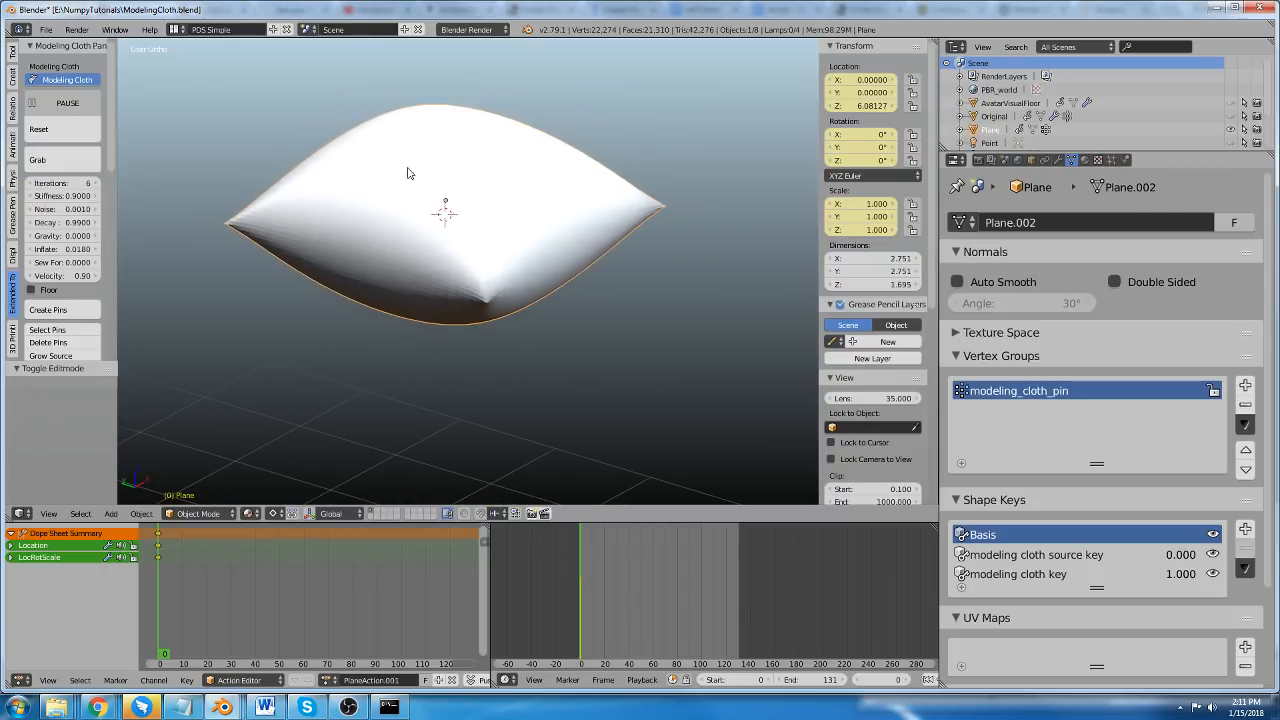
{"action": "scroll", "coordinate": [404, 172], "scroll_direction": "up", "scroll_amount": 3}
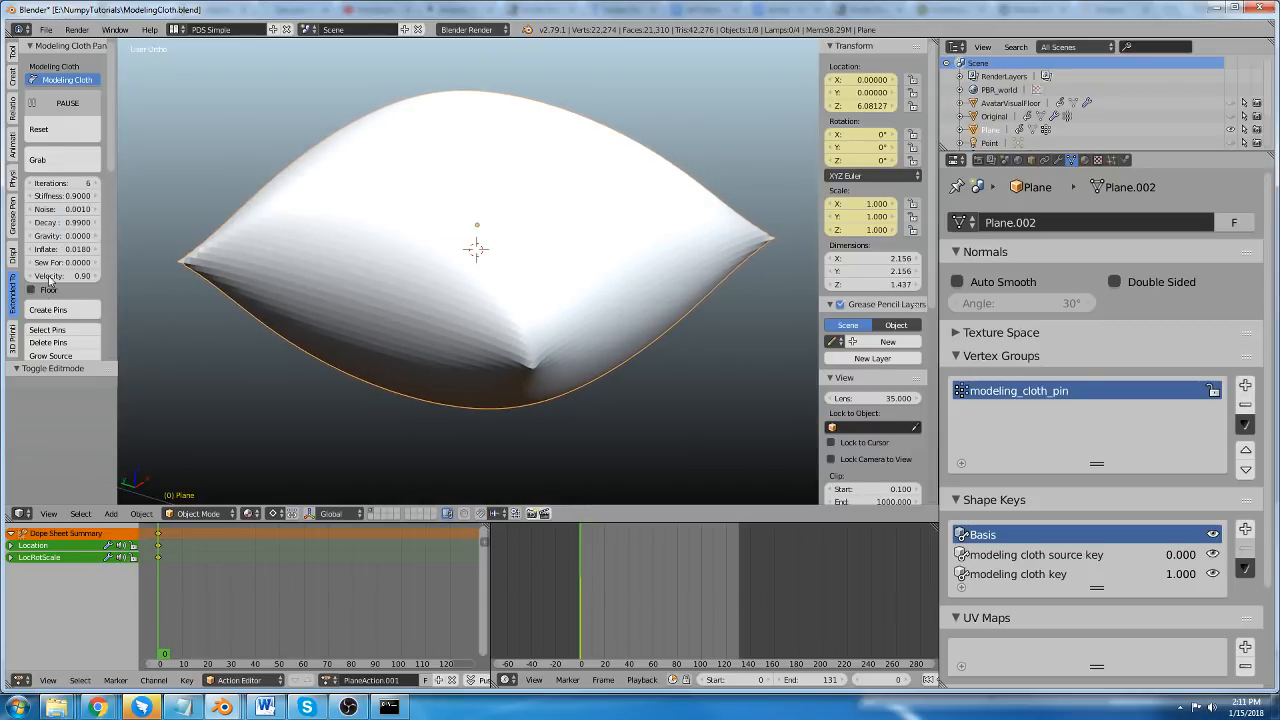
Set the cloth's Inflate value to 0.002.
{"action": "left_click", "coordinate": [66, 250]}
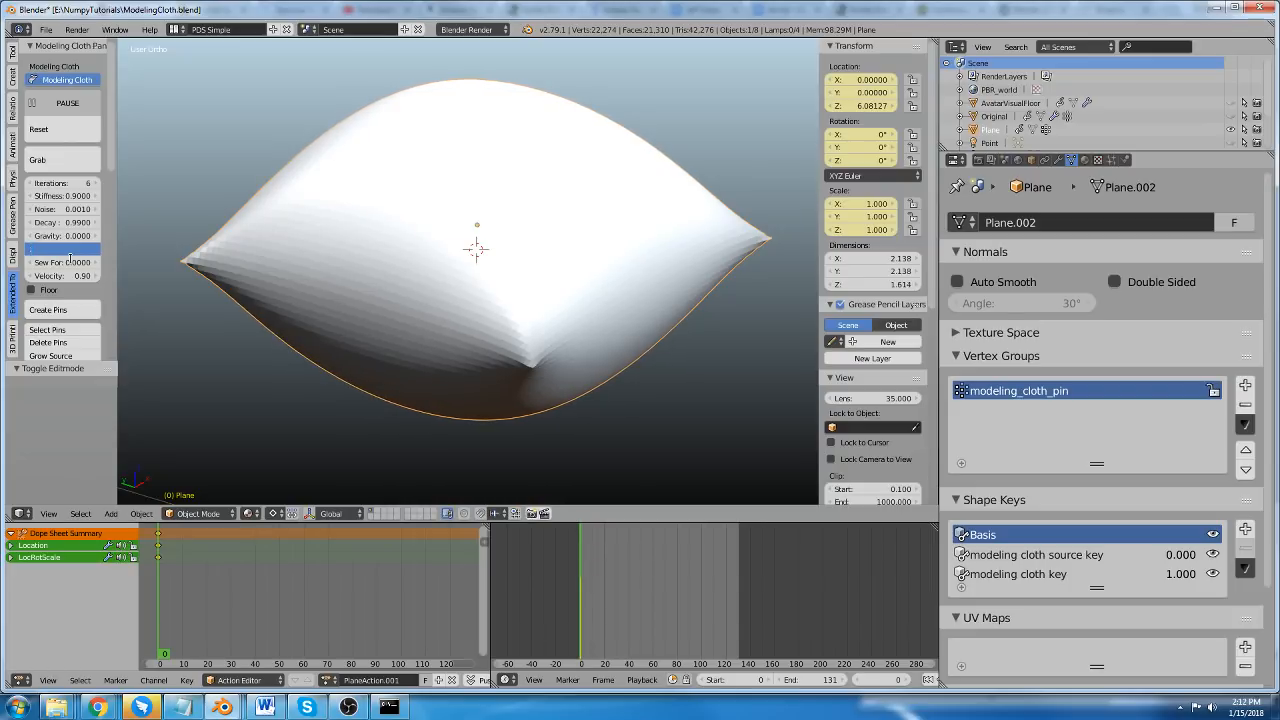
{"action": "type", "text": ".002"}
{"action": "key", "text": "Return"}
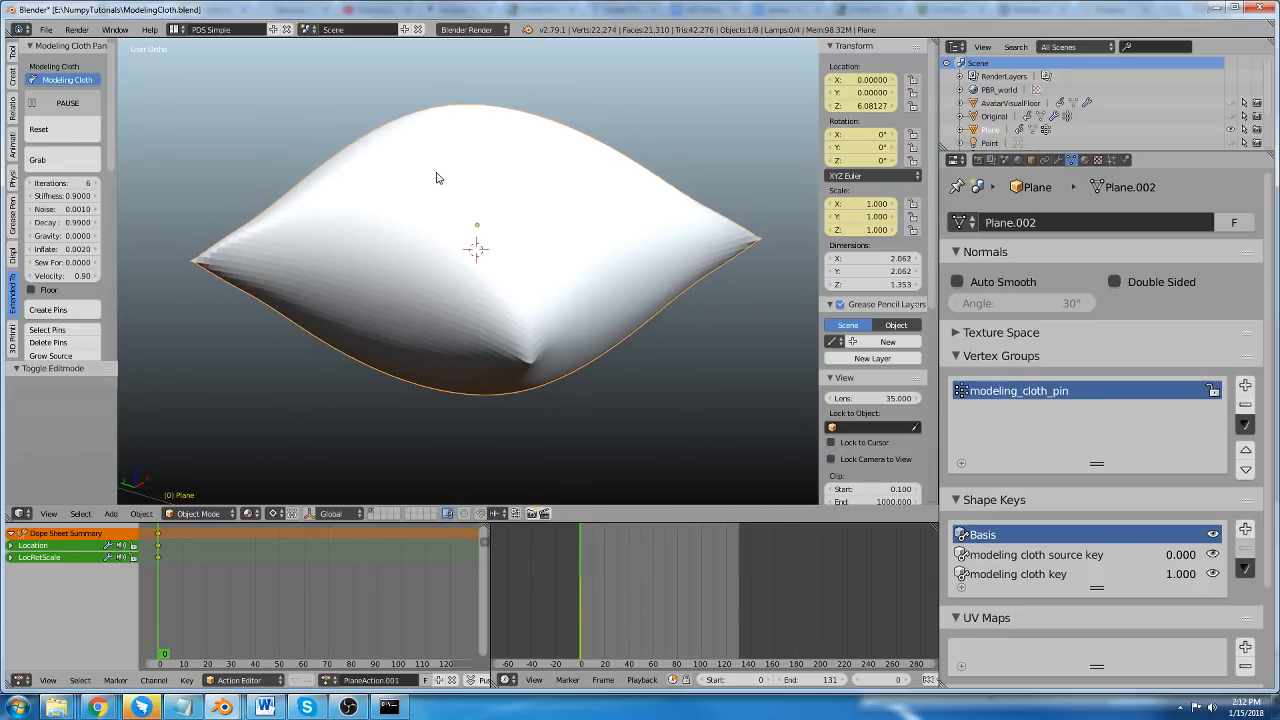
Examine the inflated pillow's overall shape and the folds along its seams from above and from the side.
{"action": "middle_click_drag", "start_coordinate": [420, 183], "coordinate": [430, 350]}
{"action": "scroll", "coordinate": [429, 205], "scroll_direction": "down", "scroll_amount": 1}
{"action": "scroll", "coordinate": [427, 215], "scroll_direction": "up", "scroll_amount": 1}
{"action": "scroll", "coordinate": [446, 220], "scroll_direction": "up", "scroll_amount": 1}
{"action": "scroll", "coordinate": [433, 243], "scroll_direction": "down", "scroll_amount": 2}
{"action": "scroll", "coordinate": [427, 314], "scroll_direction": "up", "scroll_amount": 1}
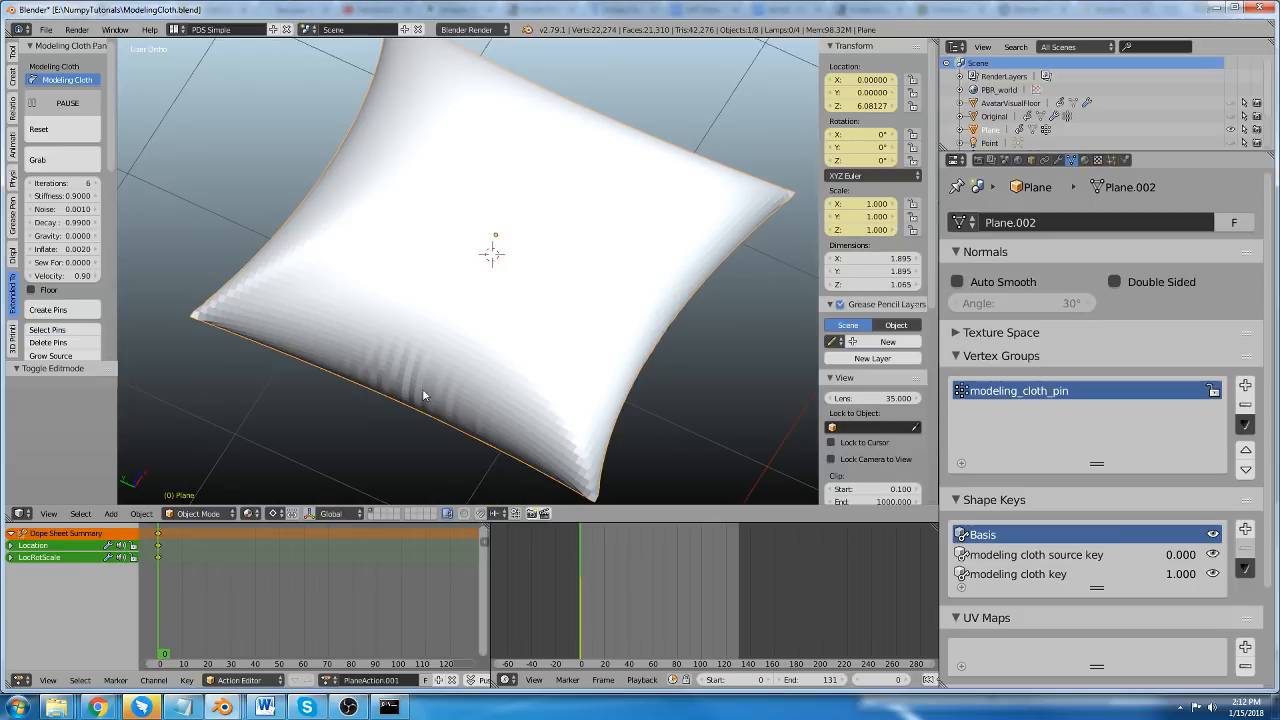
{"action": "middle_click_drag", "start_coordinate": [423, 397], "coordinate": [415, 304]}
{"action": "scroll", "coordinate": [473, 325], "scroll_direction": "up", "scroll_amount": 1}
{"action": "scroll", "coordinate": [470, 324], "scroll_direction": "up", "scroll_amount": 1}
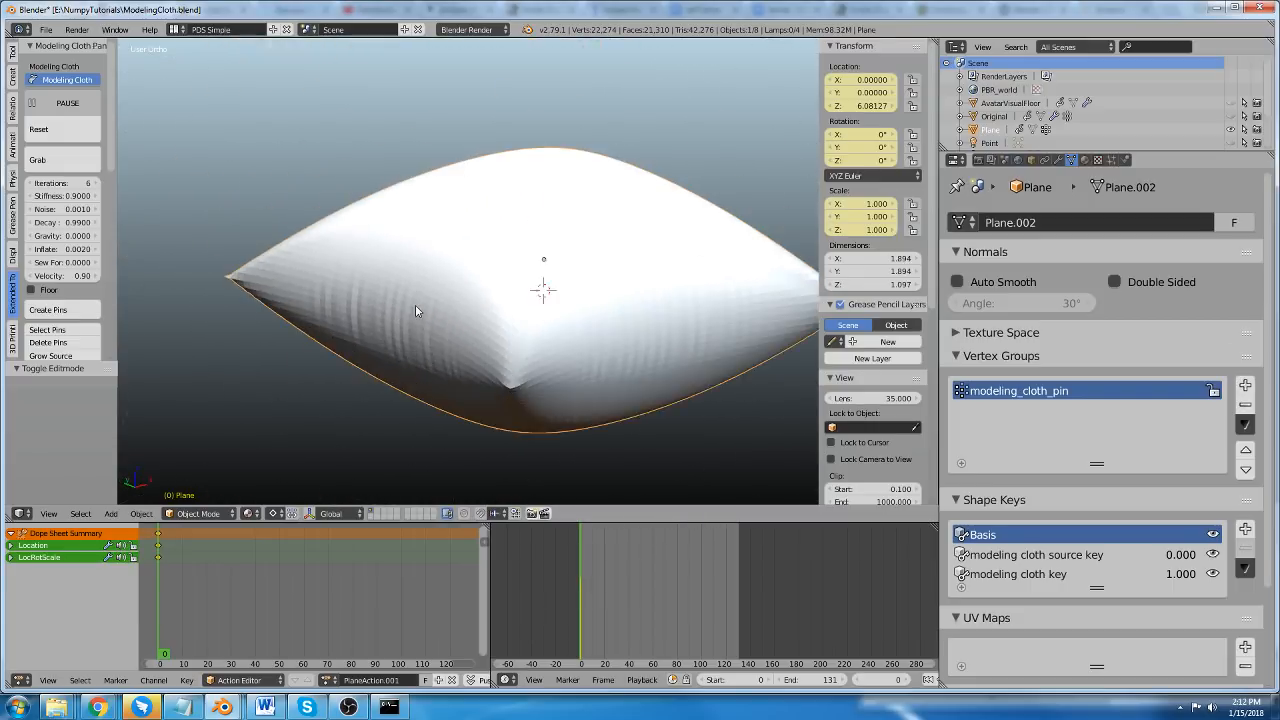
Enter Edit Mode on the pillow mesh and deselect all of its vertices.
{"action": "scroll", "coordinate": [89, 278], "scroll_direction": "down", "scroll_amount": 3}
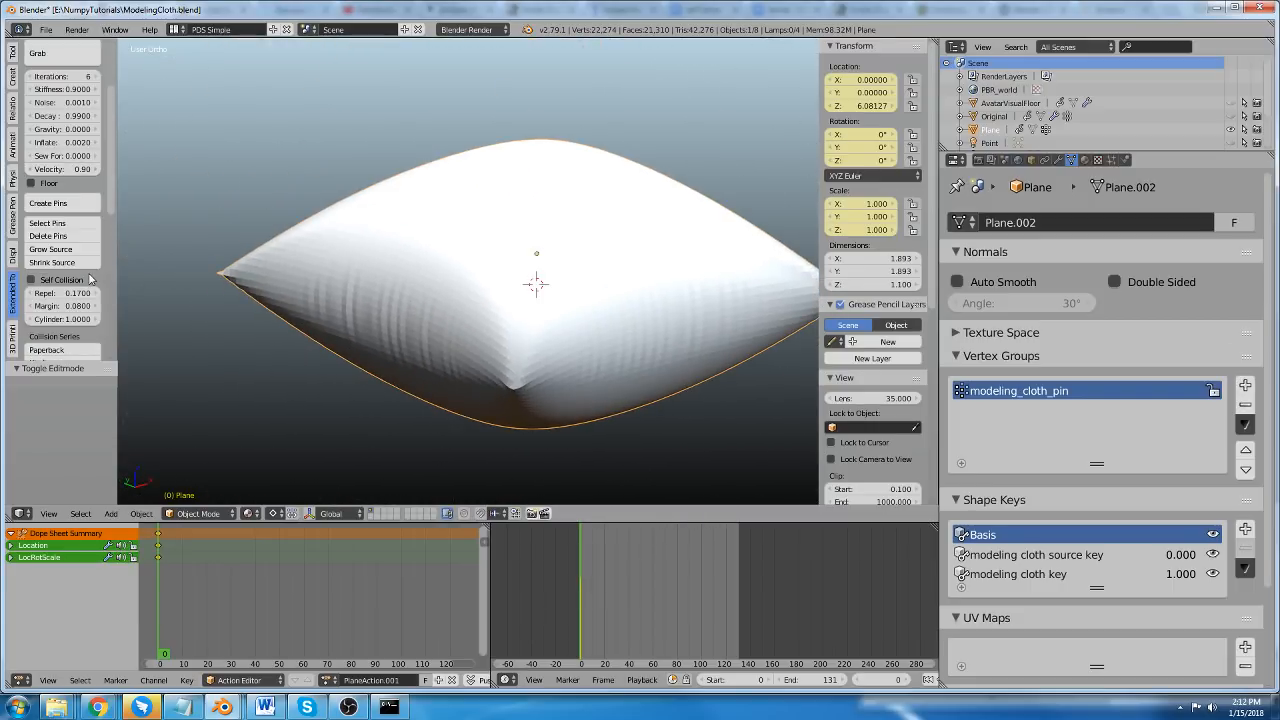
{"action": "key", "text": "Tab"}
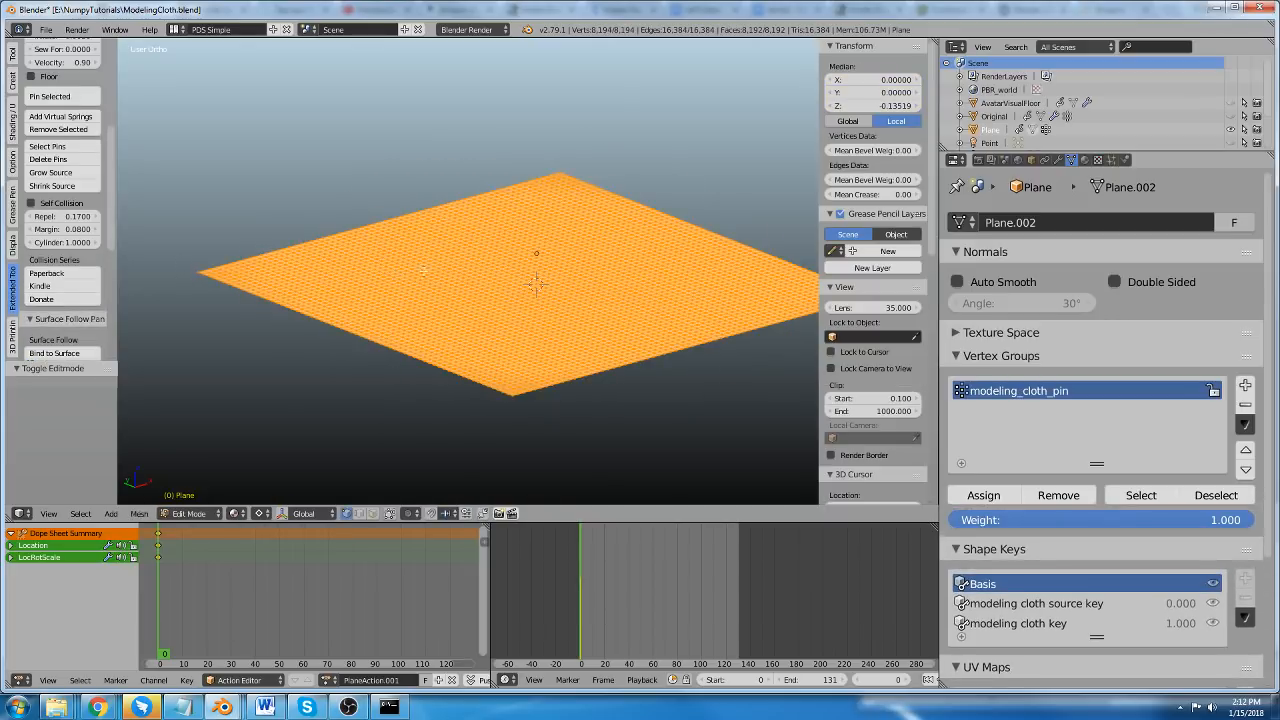
{"action": "middle_click_drag", "start_coordinate": [471, 234], "coordinate": [472, 238]}
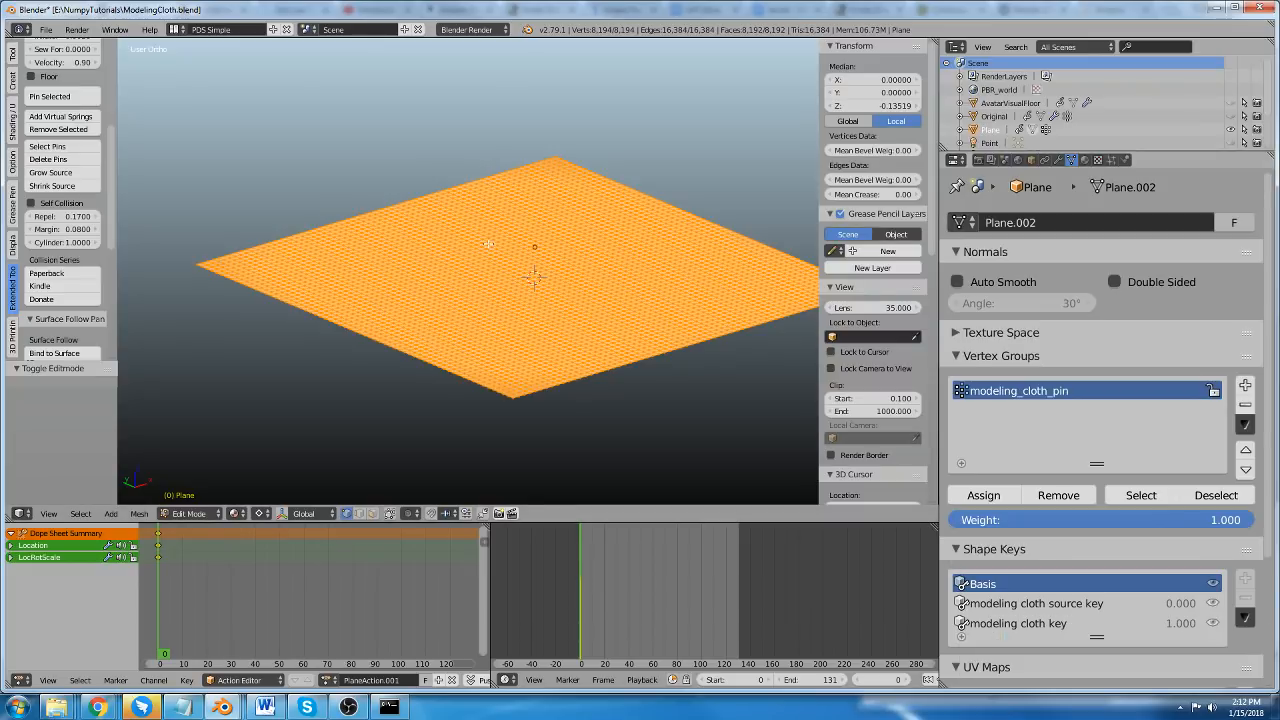
{"action": "scroll", "coordinate": [488, 244], "scroll_direction": "down", "scroll_amount": 1}
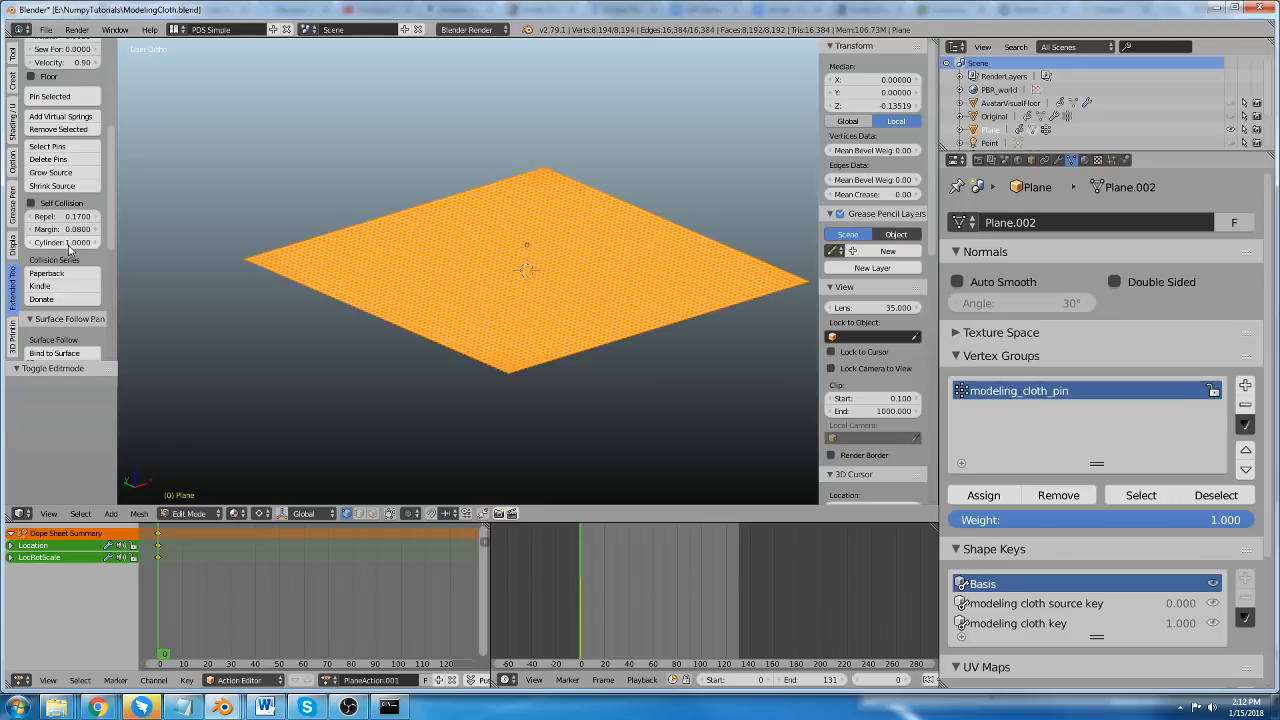
{"action": "scroll", "coordinate": [75, 257], "scroll_direction": "up", "scroll_amount": 5}
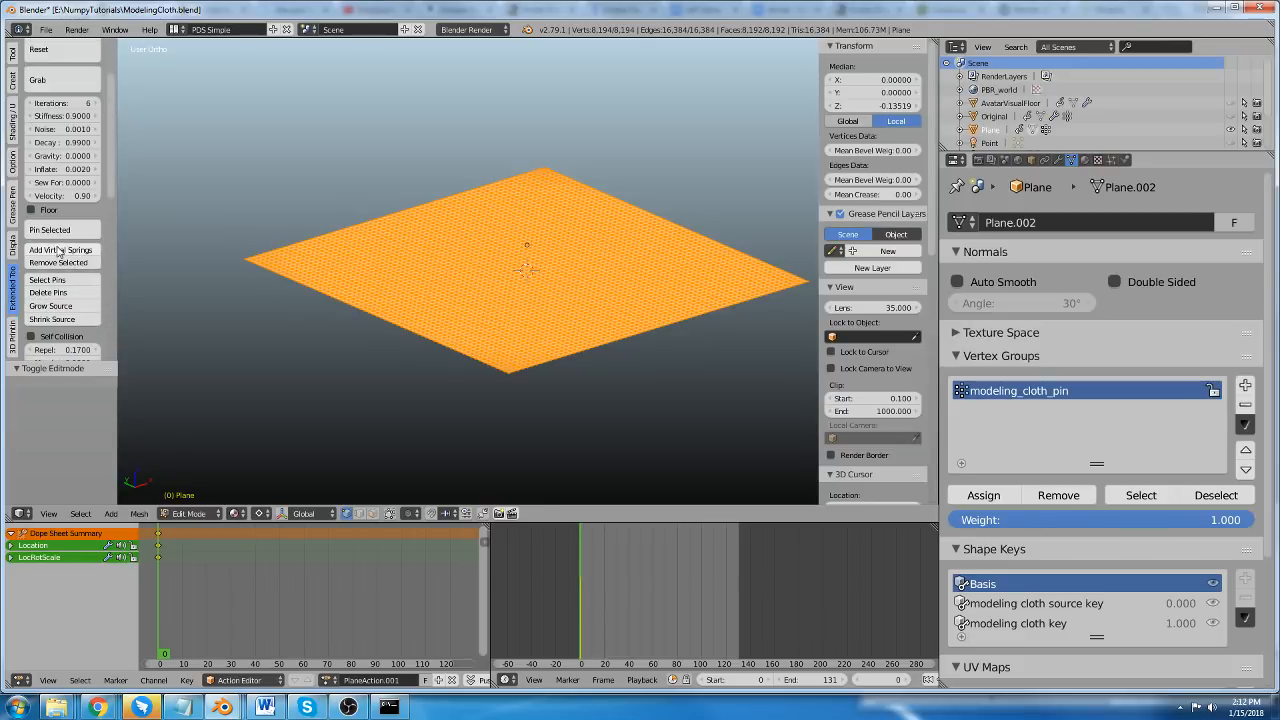
{"action": "scroll", "coordinate": [58, 250], "scroll_direction": "up", "scroll_amount": 3}
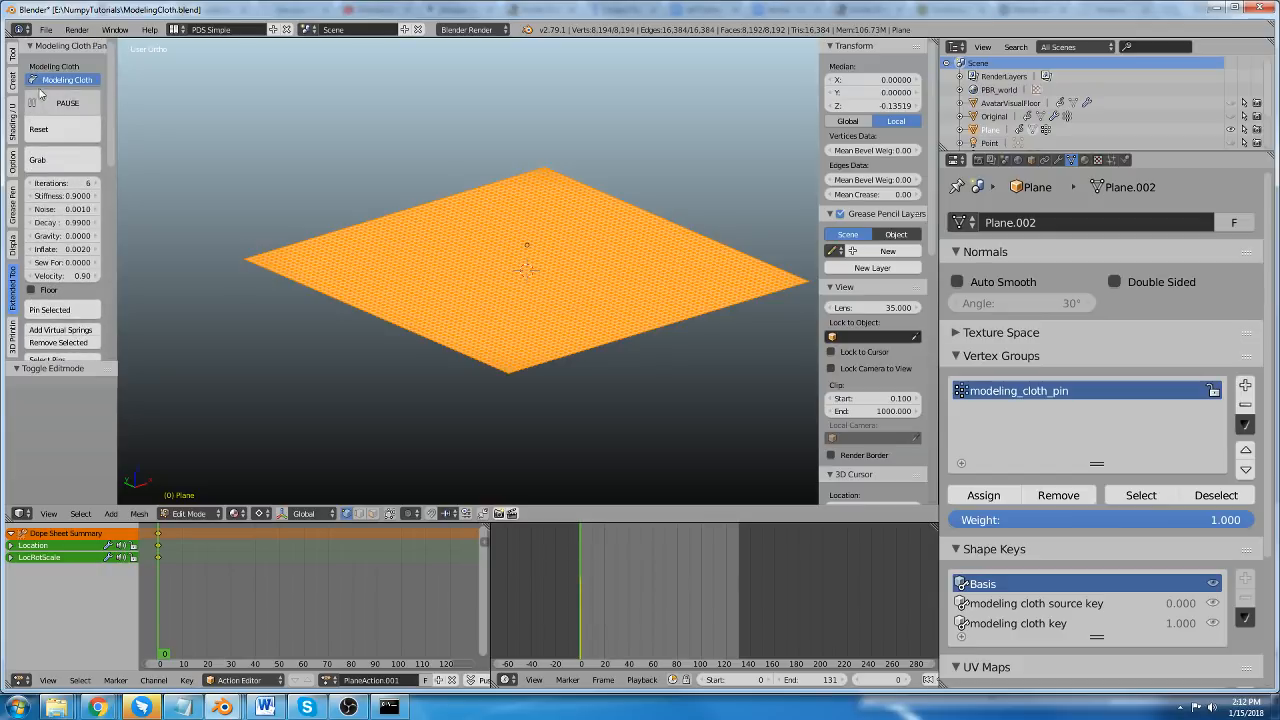
{"action": "scroll", "coordinate": [55, 250], "scroll_direction": "down", "scroll_amount": 3}
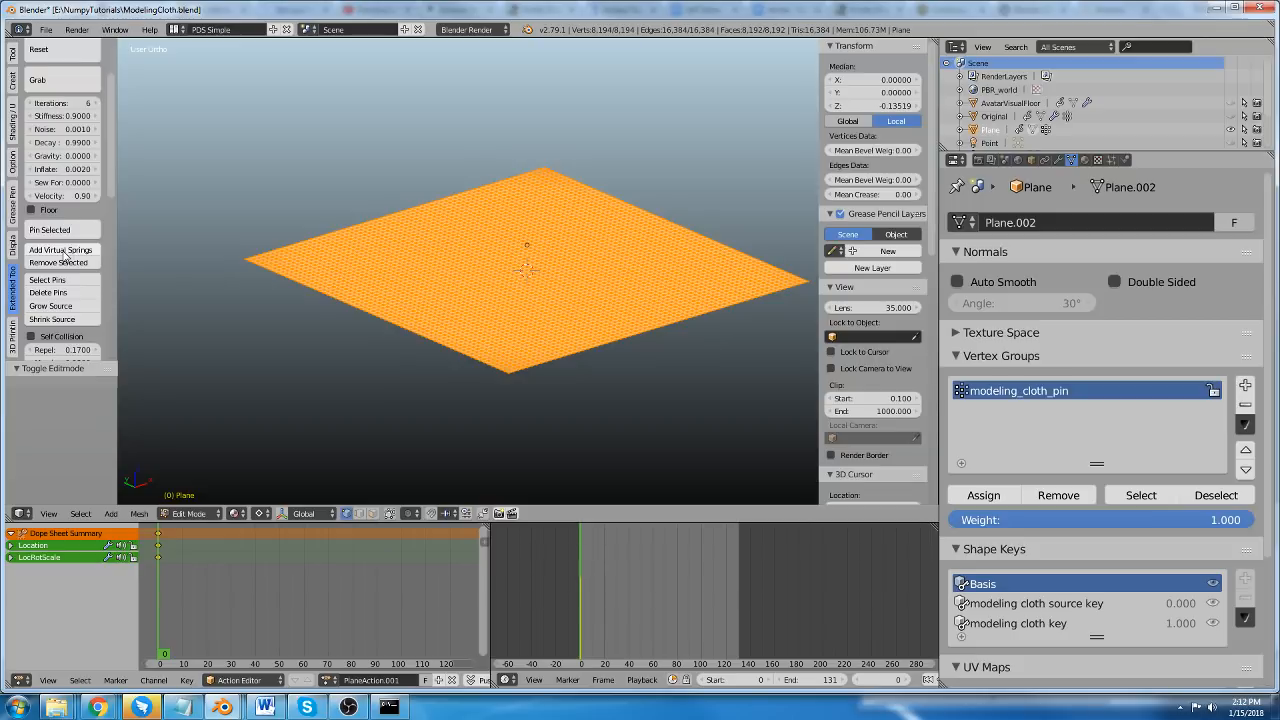
{"action": "scroll", "coordinate": [400, 300], "scroll_direction": "up", "scroll_amount": 2}
{"action": "key", "text": "a"}
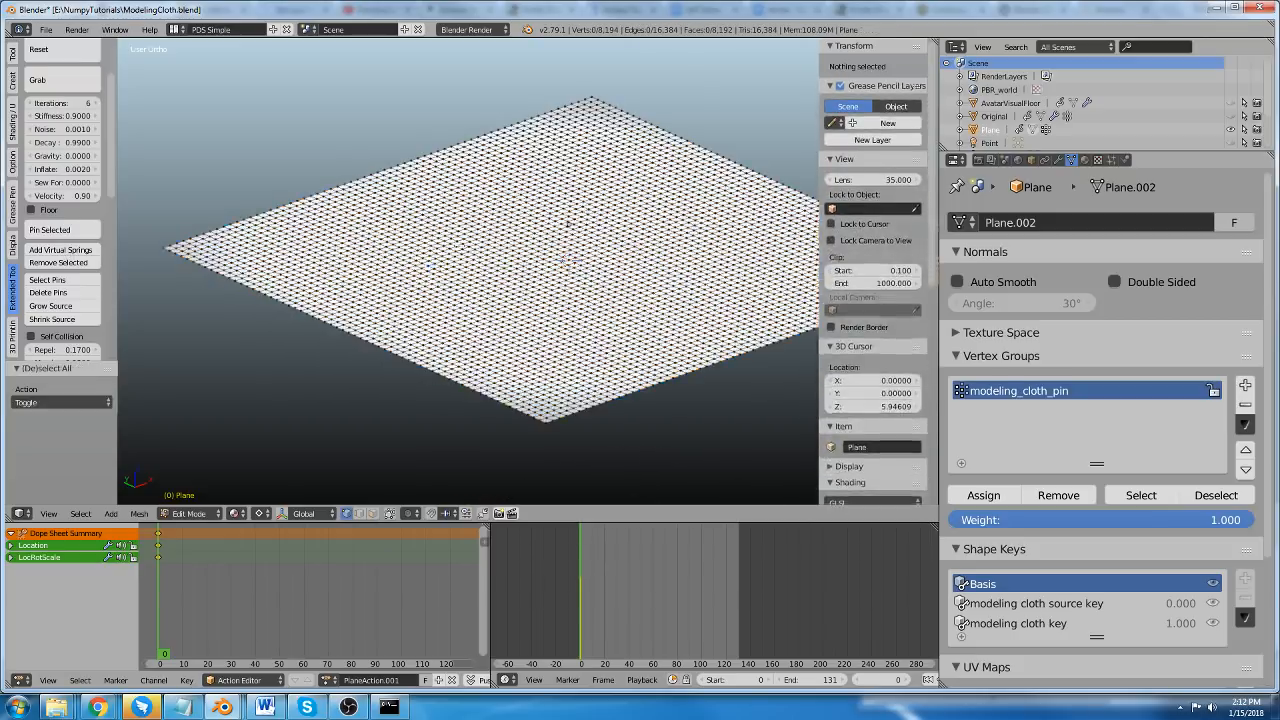
Select the two overlapping vertices of both layers at about X -0.5, Y -0.03 and add virtual springs between them.
{"action": "scroll", "coordinate": [429, 265], "scroll_direction": "up", "scroll_amount": 5}
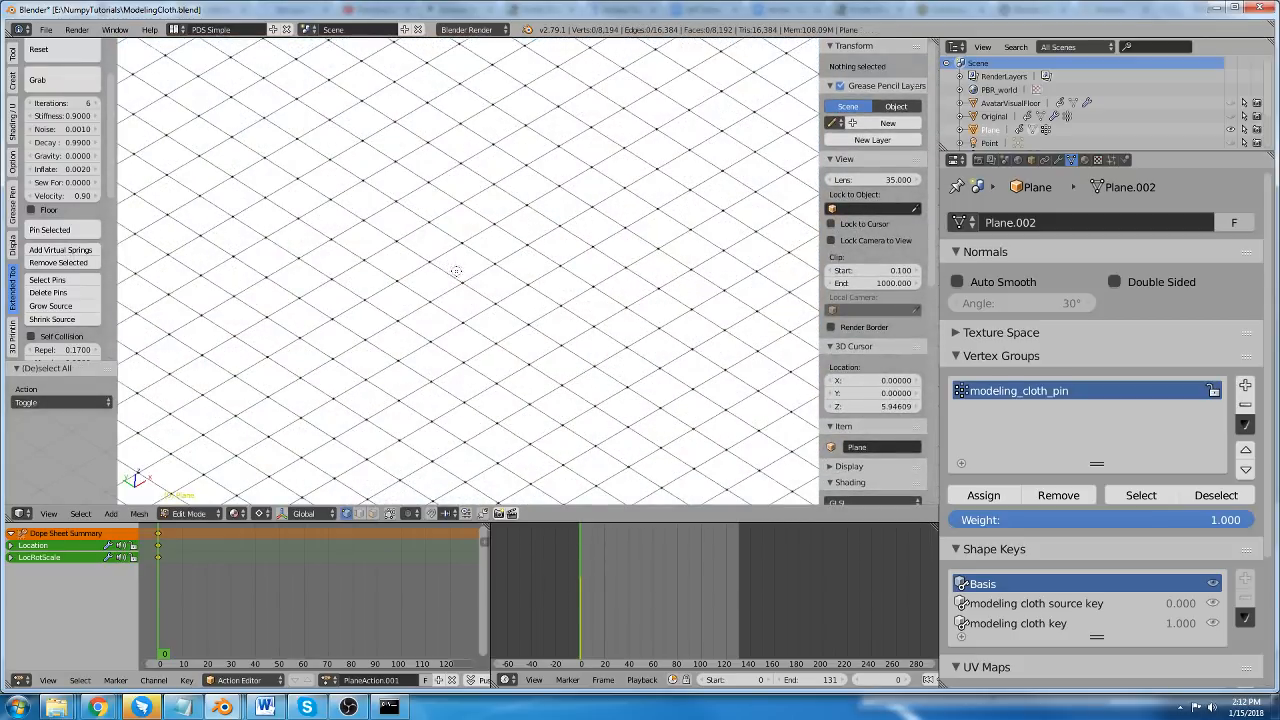
{"action": "left_click", "coordinate": [459, 281]}
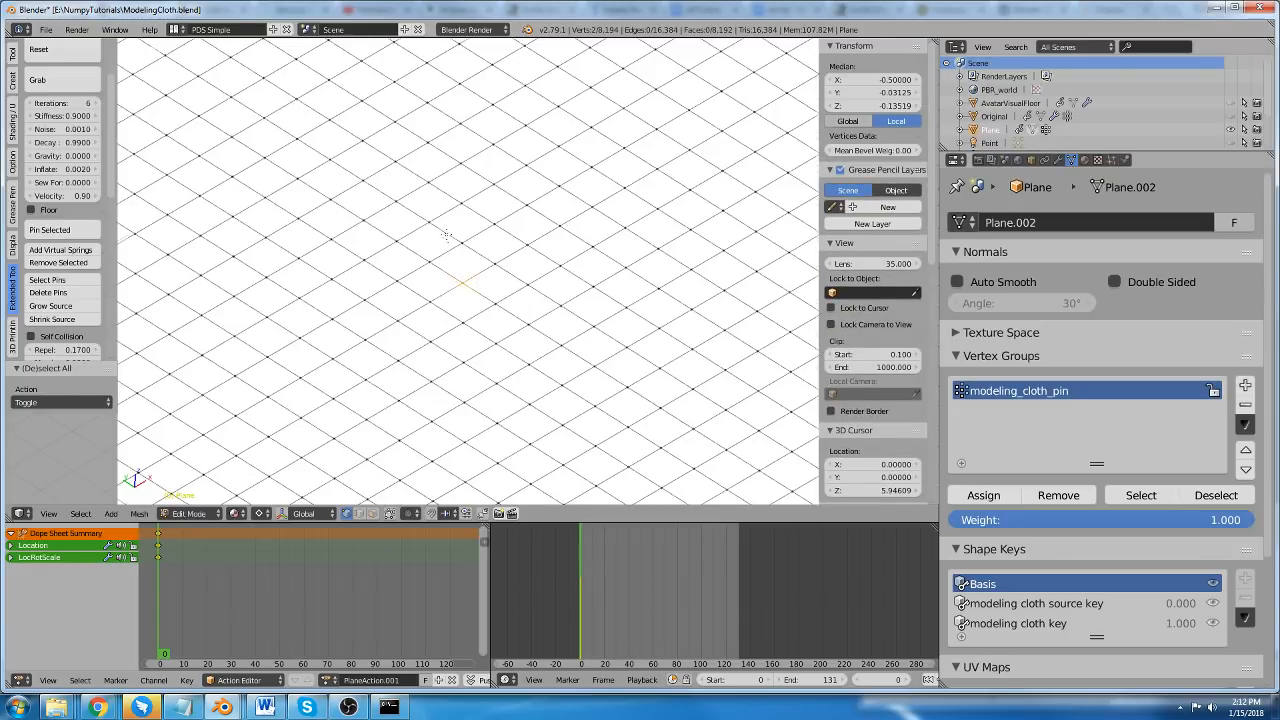
{"action": "scroll", "coordinate": [446, 235], "scroll_direction": "down", "scroll_amount": 2}
{"action": "scroll", "coordinate": [470, 300], "scroll_direction": "down", "scroll_amount": 2}
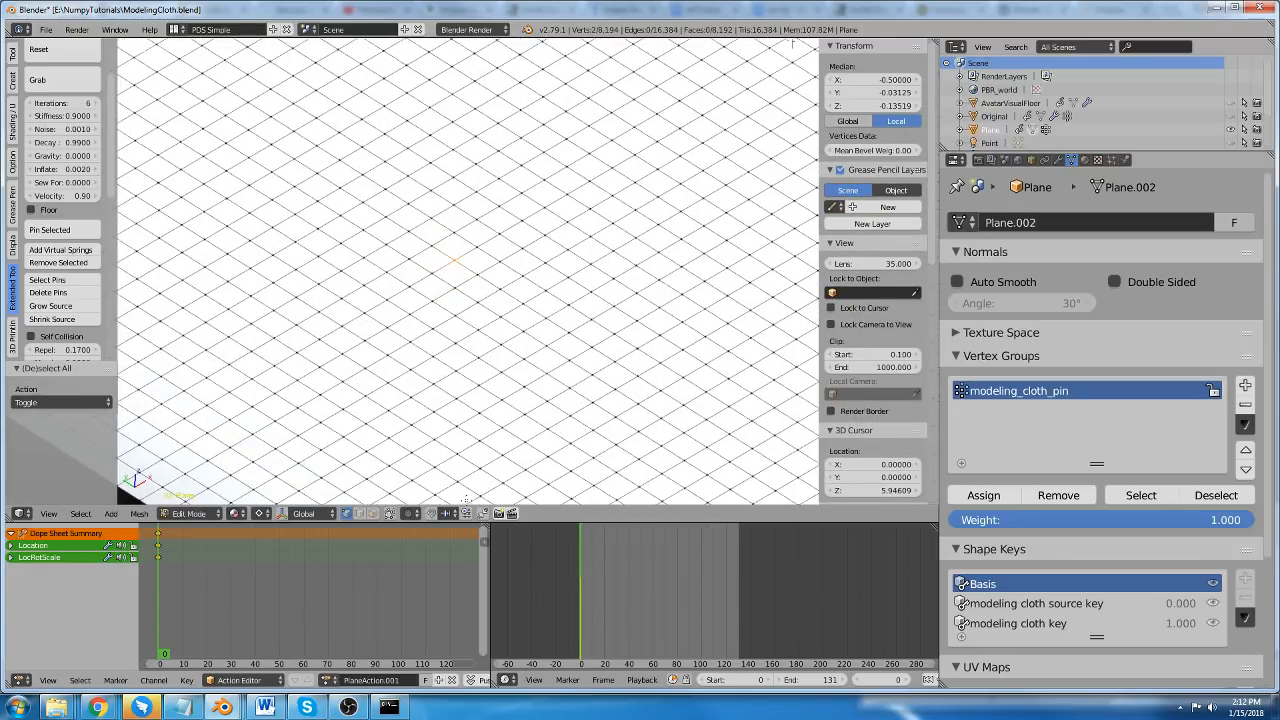
{"action": "scroll", "coordinate": [473, 246], "scroll_direction": "down", "scroll_amount": 3}
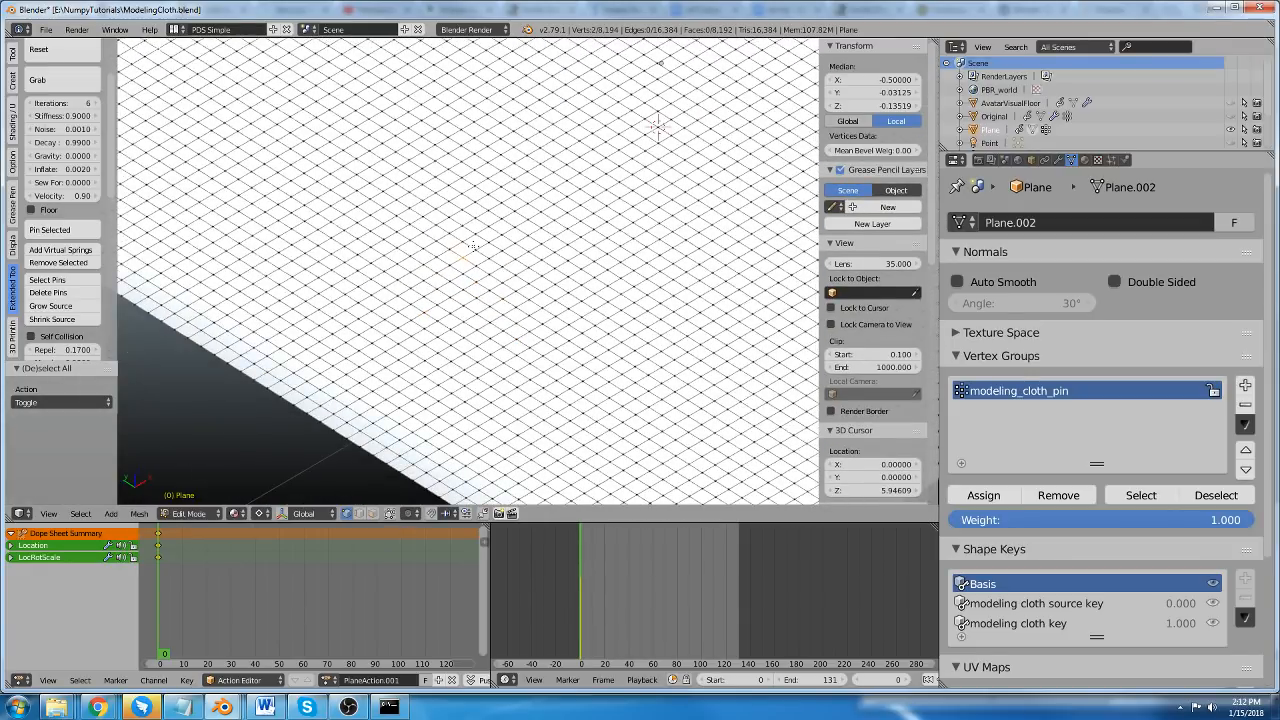
{"action": "scroll", "coordinate": [473, 246], "scroll_direction": "down", "scroll_amount": 1}
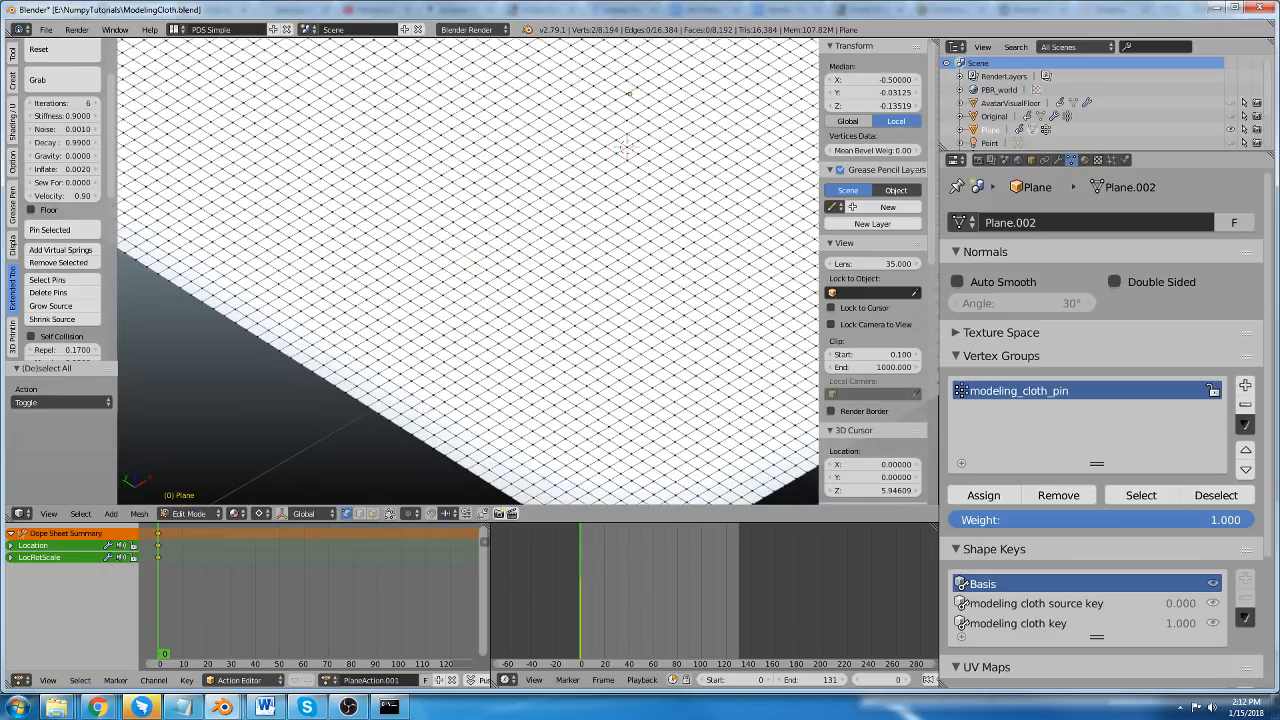
{"action": "middle_click_drag", "start_coordinate": [494, 218], "coordinate": [477, 260], "text": "shift"}
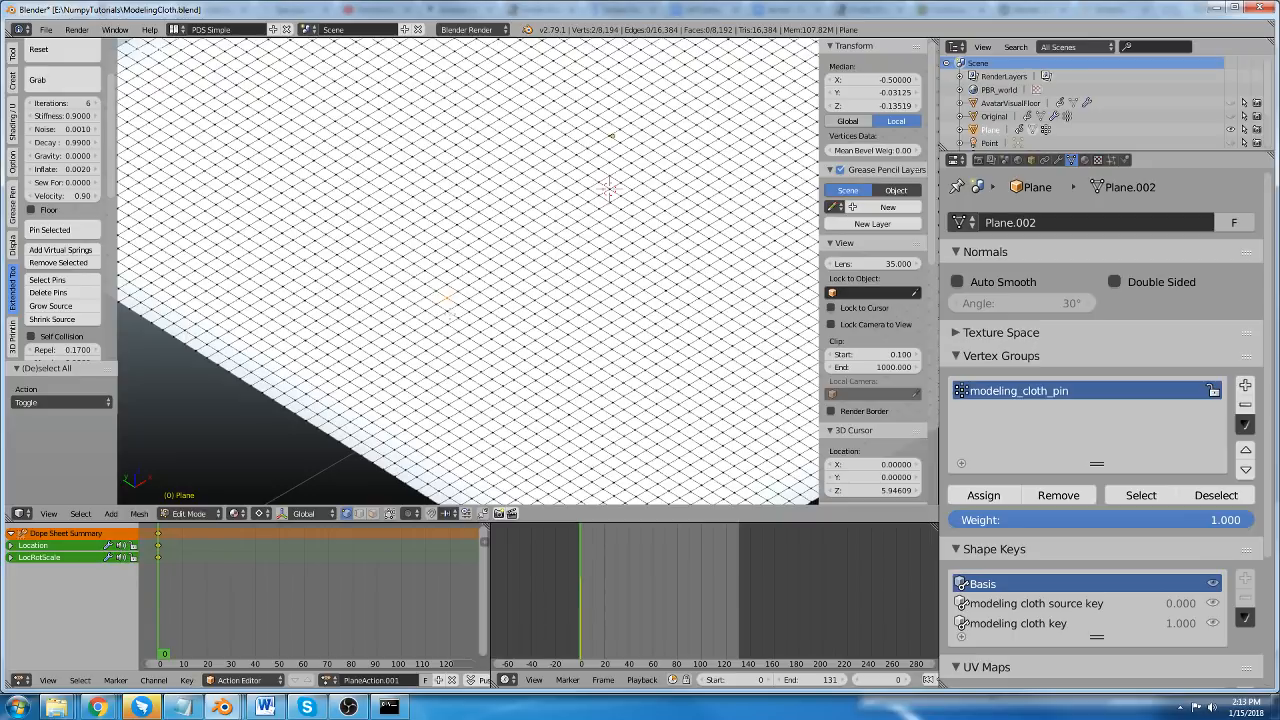
{"action": "scroll", "coordinate": [448, 312], "scroll_direction": "up", "scroll_amount": 2}
{"action": "scroll", "coordinate": [448, 305], "scroll_direction": "up", "scroll_amount": 2}
{"action": "right_click", "coordinate": [444, 287]}
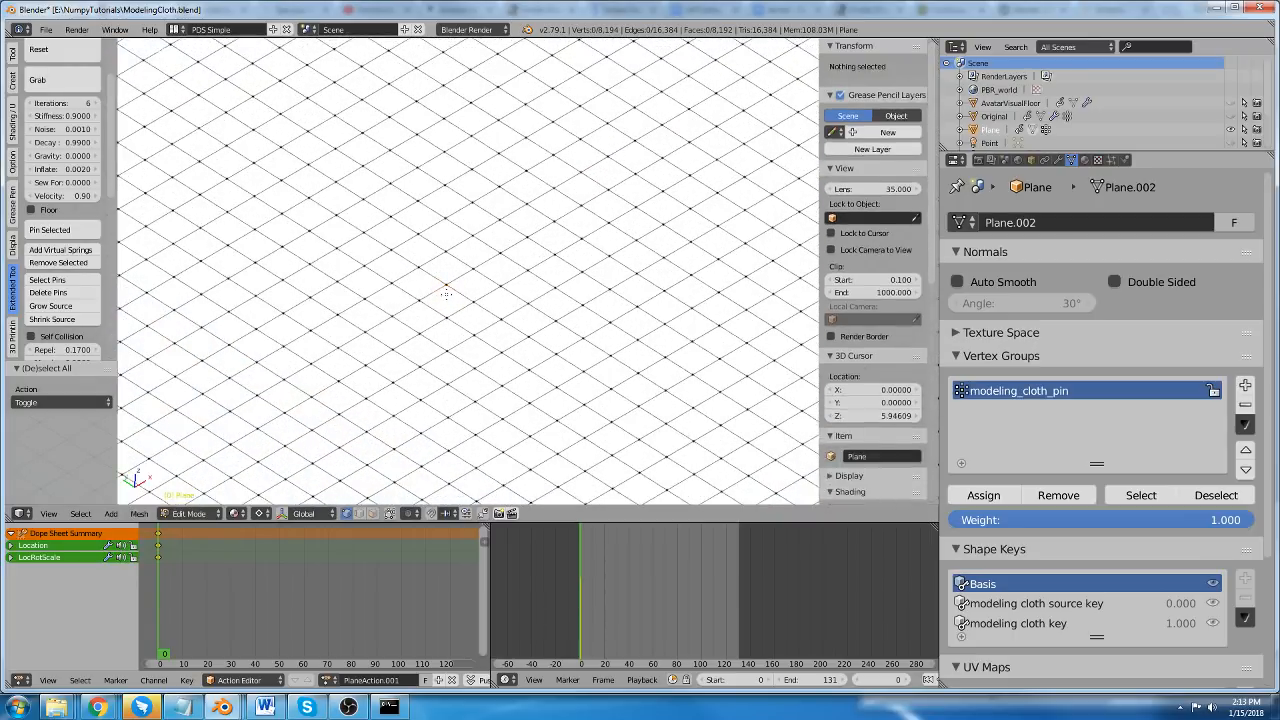
{"action": "right_click", "coordinate": [446, 278], "text": "shift"}
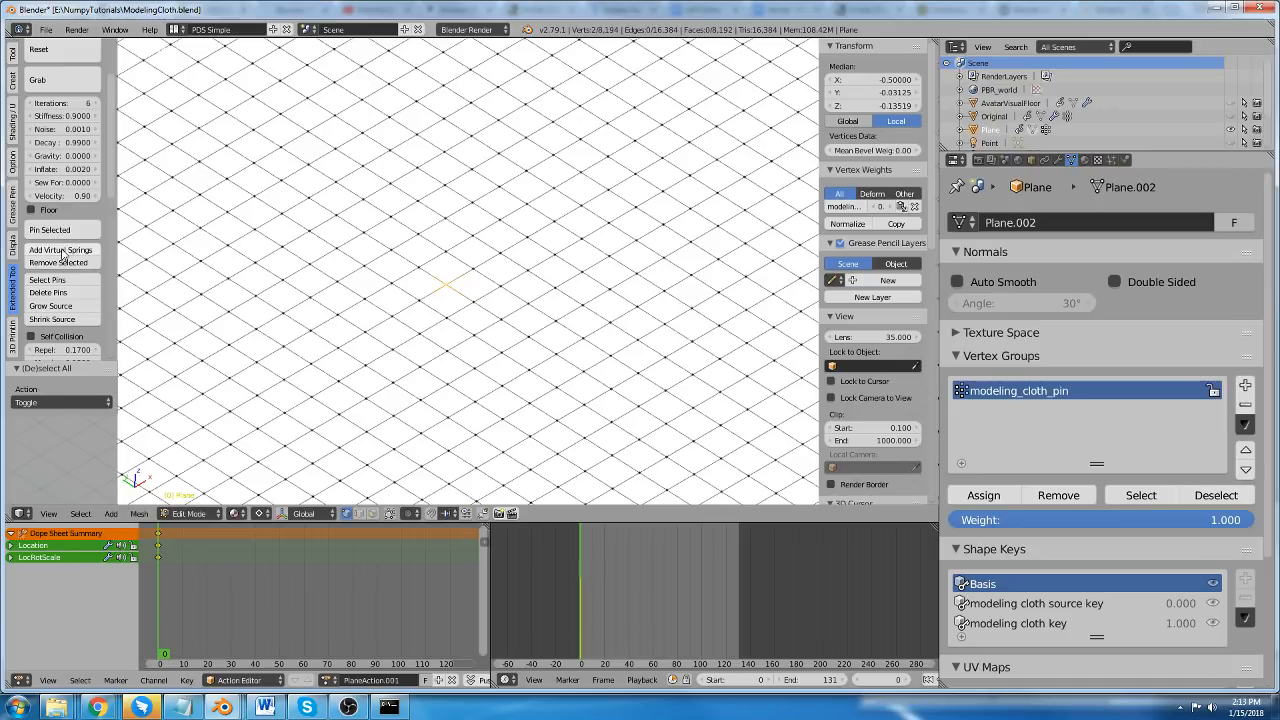
{"action": "scroll", "coordinate": [223, 277], "scroll_direction": "down", "scroll_amount": 6}
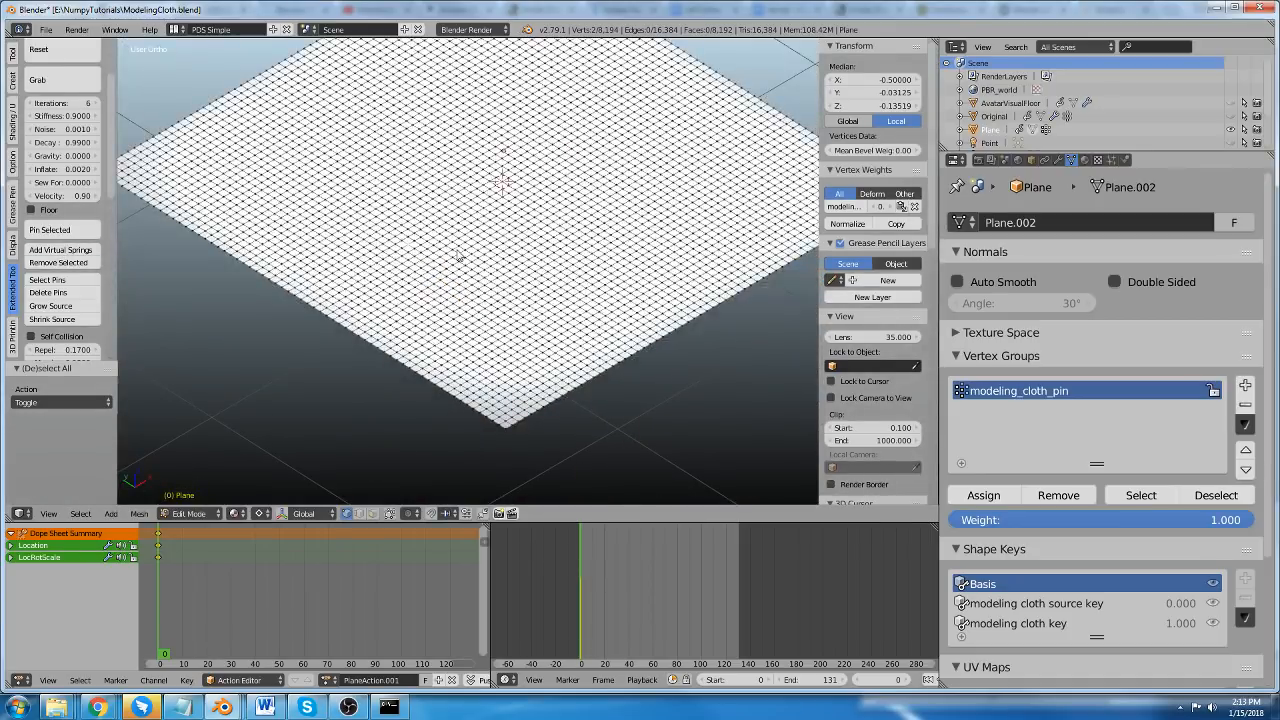
Return to Object Mode and examine the simulated pillow around the vertices joined by virtual springs.
{"action": "key", "text": "Tab"}
{"action": "scroll", "coordinate": [484, 240], "scroll_direction": "up", "scroll_amount": 4}
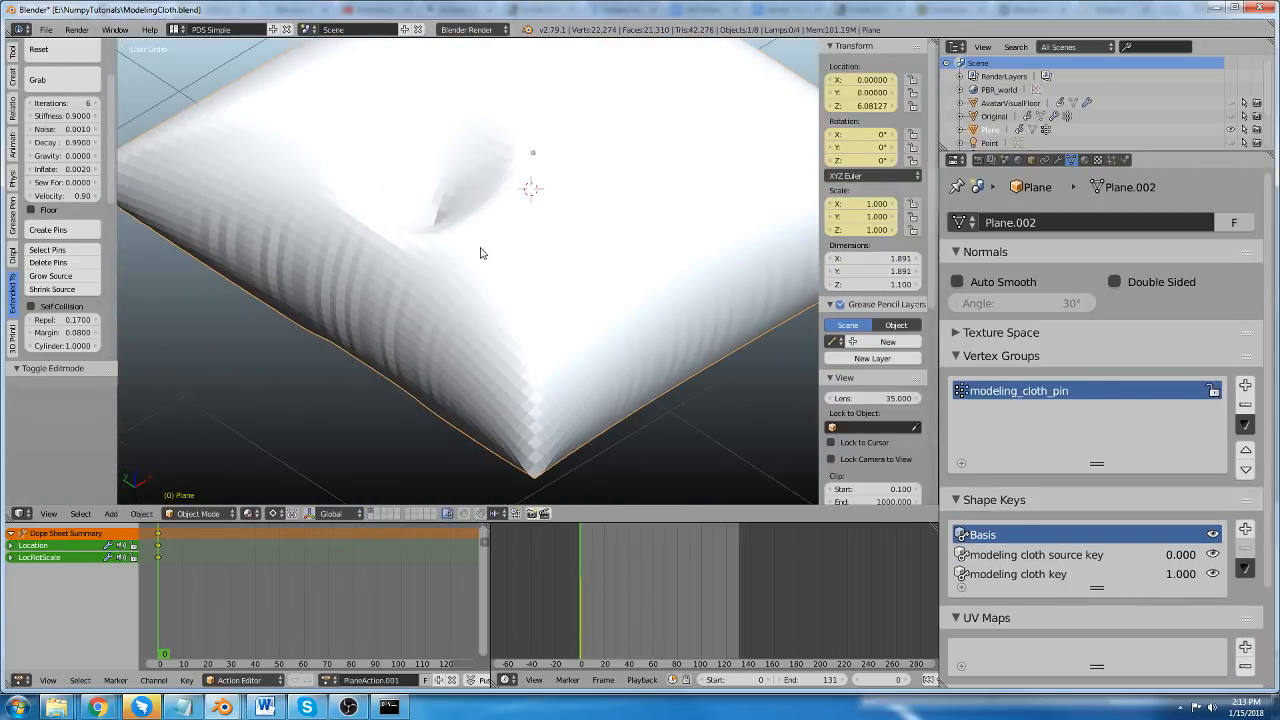
{"action": "middle_click_drag", "start_coordinate": [480, 253], "coordinate": [461, 302]}
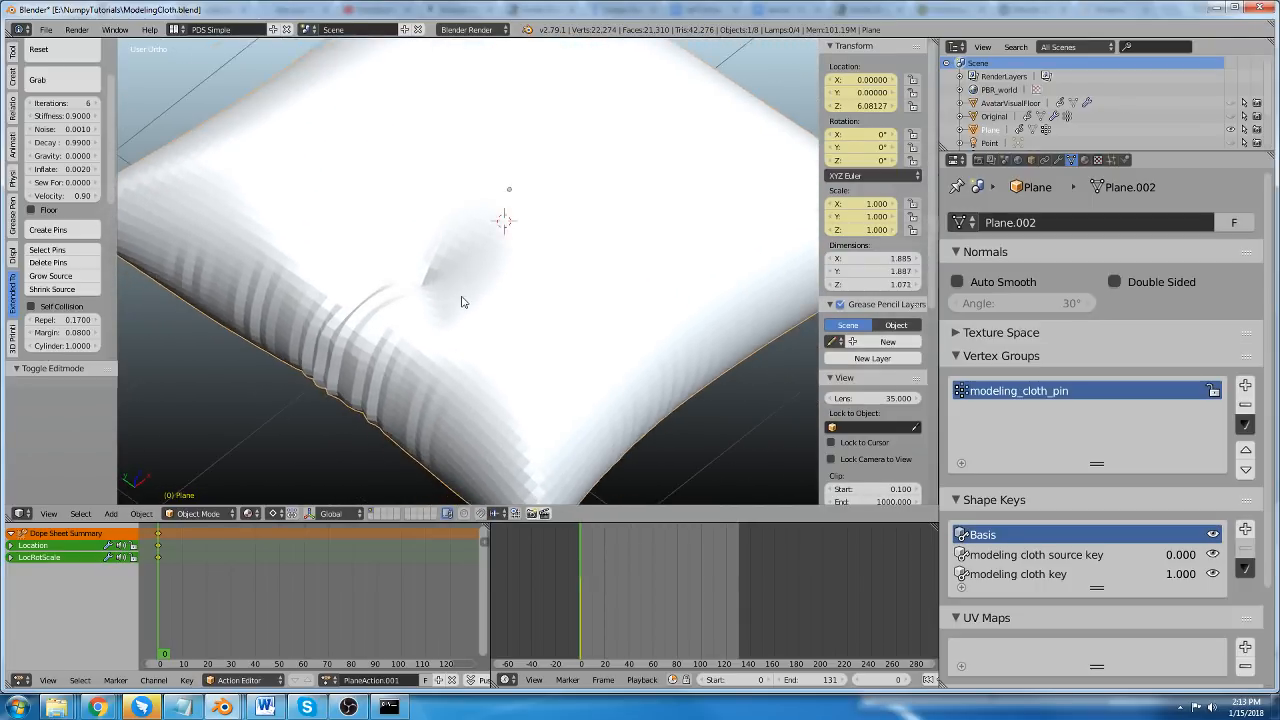
{"action": "scroll", "coordinate": [461, 302], "scroll_direction": "down", "scroll_amount": 5}
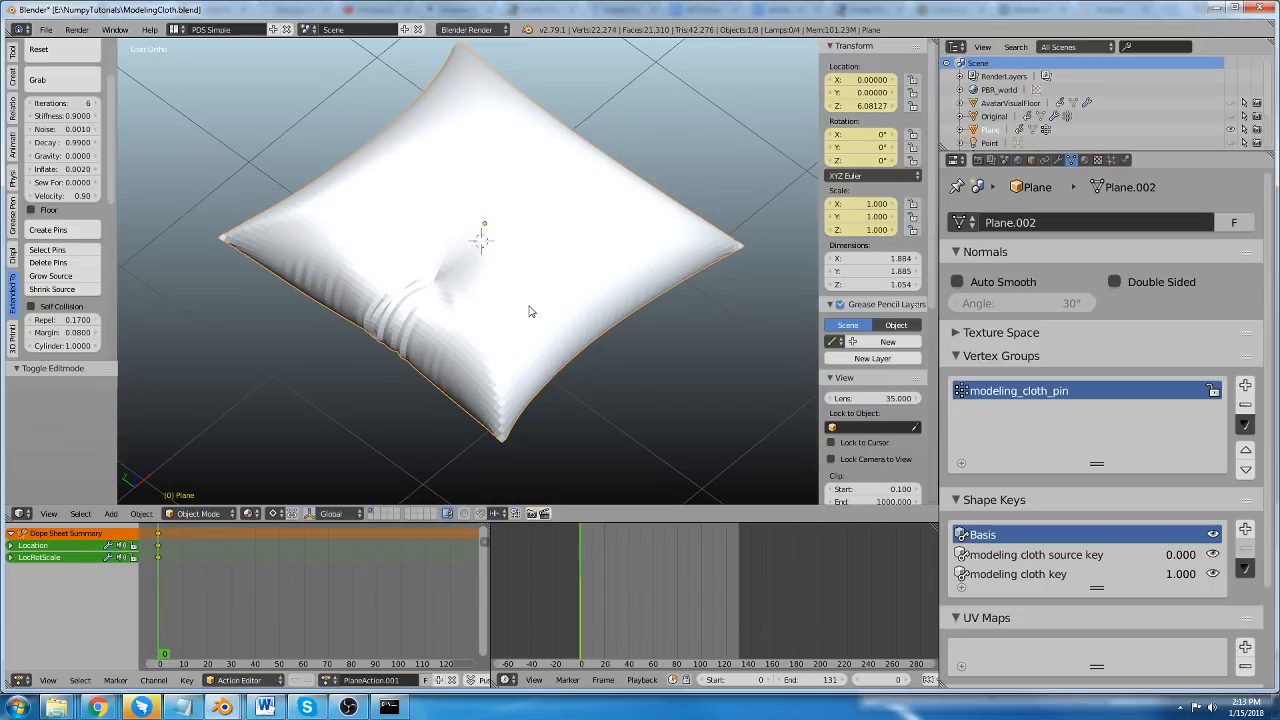
In Edit Mode, replace the selection with the overlapping vertices of both layers at X -0.5, Y 0.5 and add virtual springs between them.
{"action": "key", "text": "Tab"}
{"action": "scroll", "coordinate": [490, 260], "scroll_direction": "up", "scroll_amount": 3}
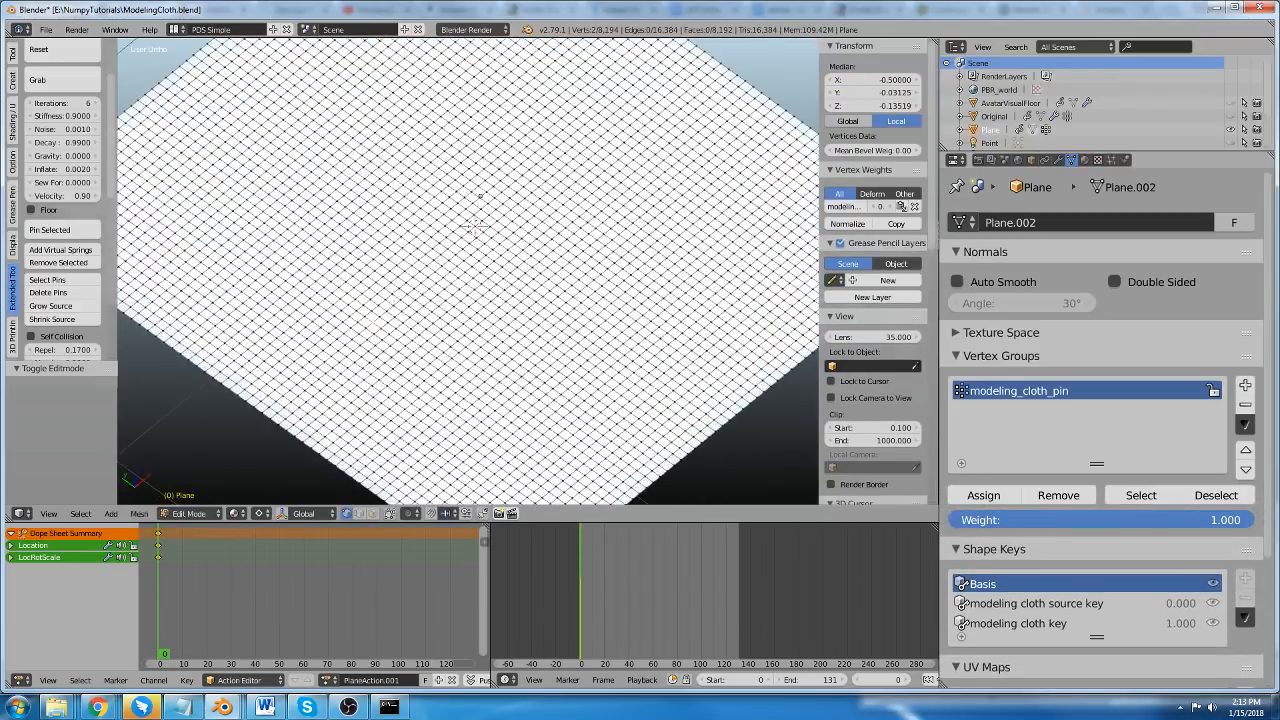
{"action": "key", "text": "a"}
{"action": "scroll", "coordinate": [227, 206], "scroll_direction": "up", "scroll_amount": 1}
{"action": "right_click", "coordinate": [225, 213]}
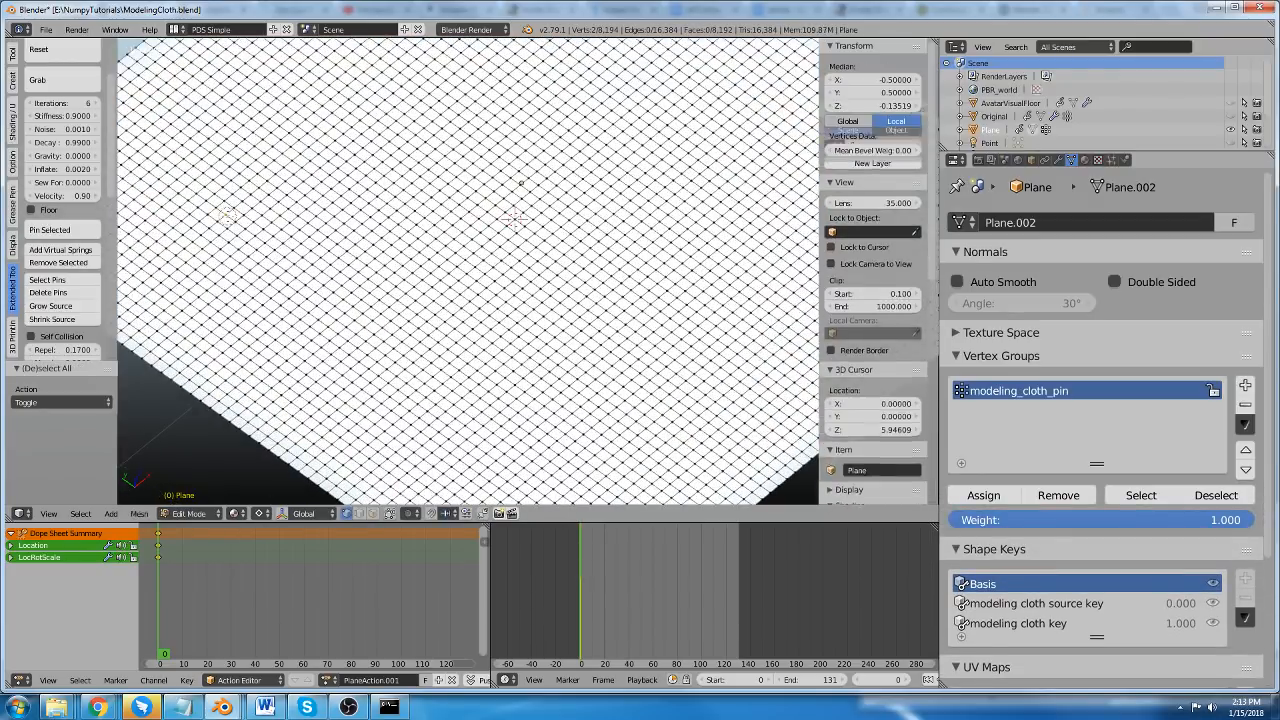
{"action": "scroll", "coordinate": [325, 252], "scroll_direction": "down", "scroll_amount": 1}
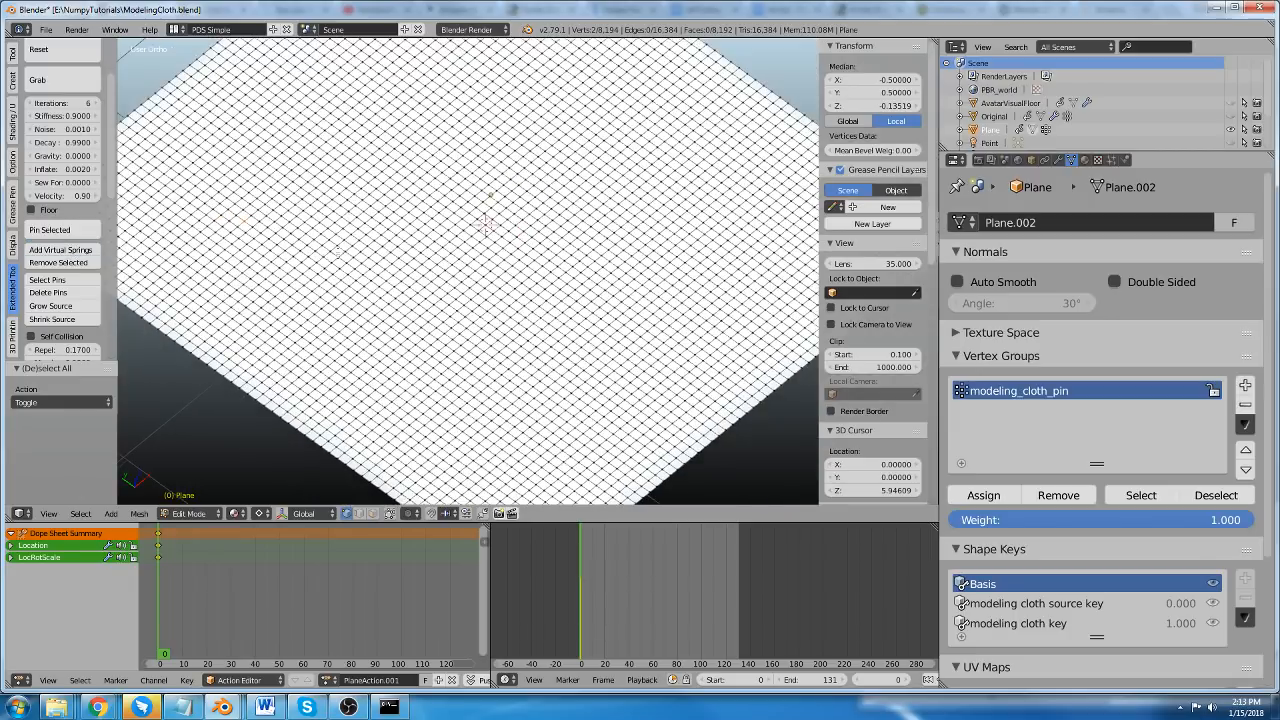
Add virtual springs between the overlapping vertices at about X 0.09, Y 0.5 and at about X 0.34, Y -0.19, returning to Object Mode.
{"action": "key", "text": "a"}
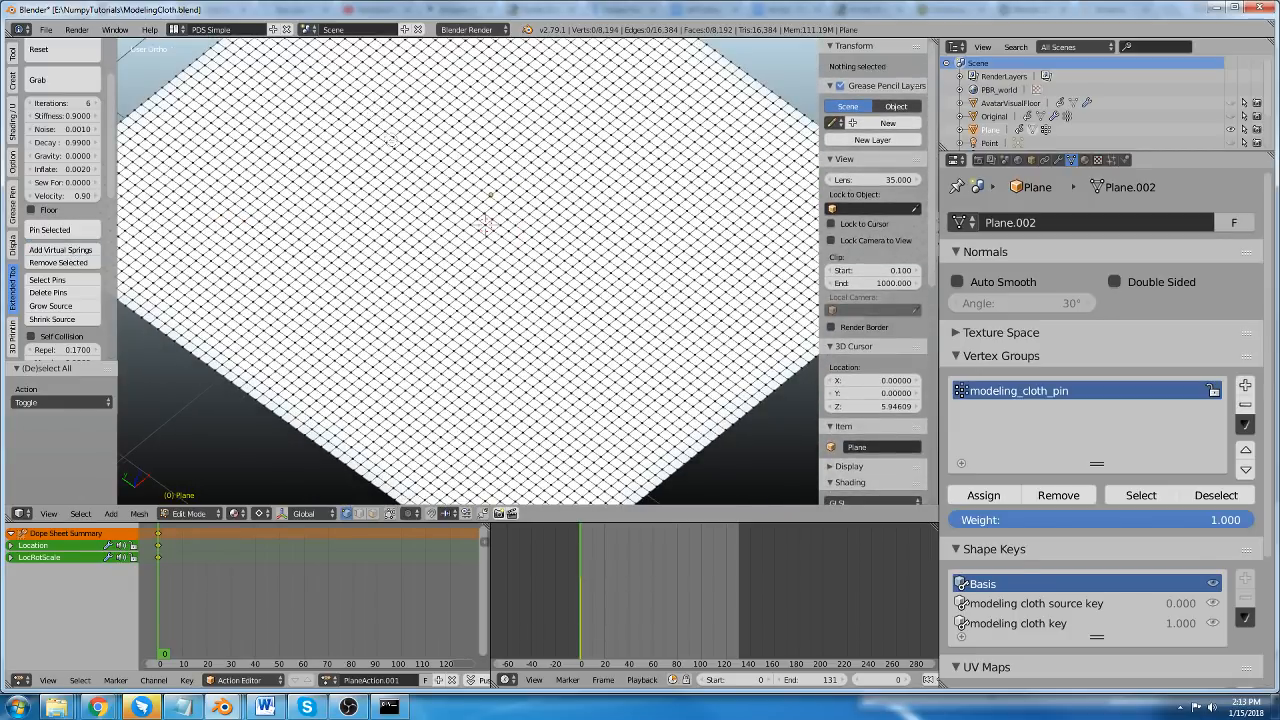
{"action": "right_click", "coordinate": [376, 118]}
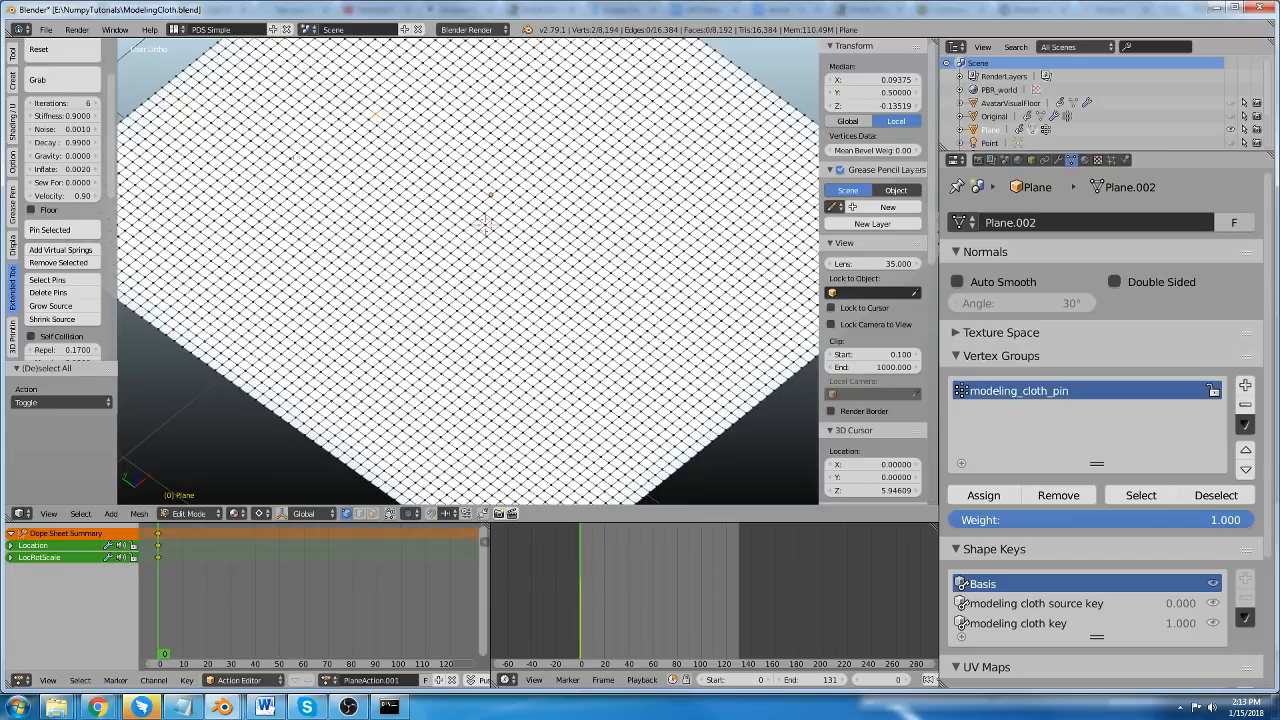
{"action": "key", "text": "a"}
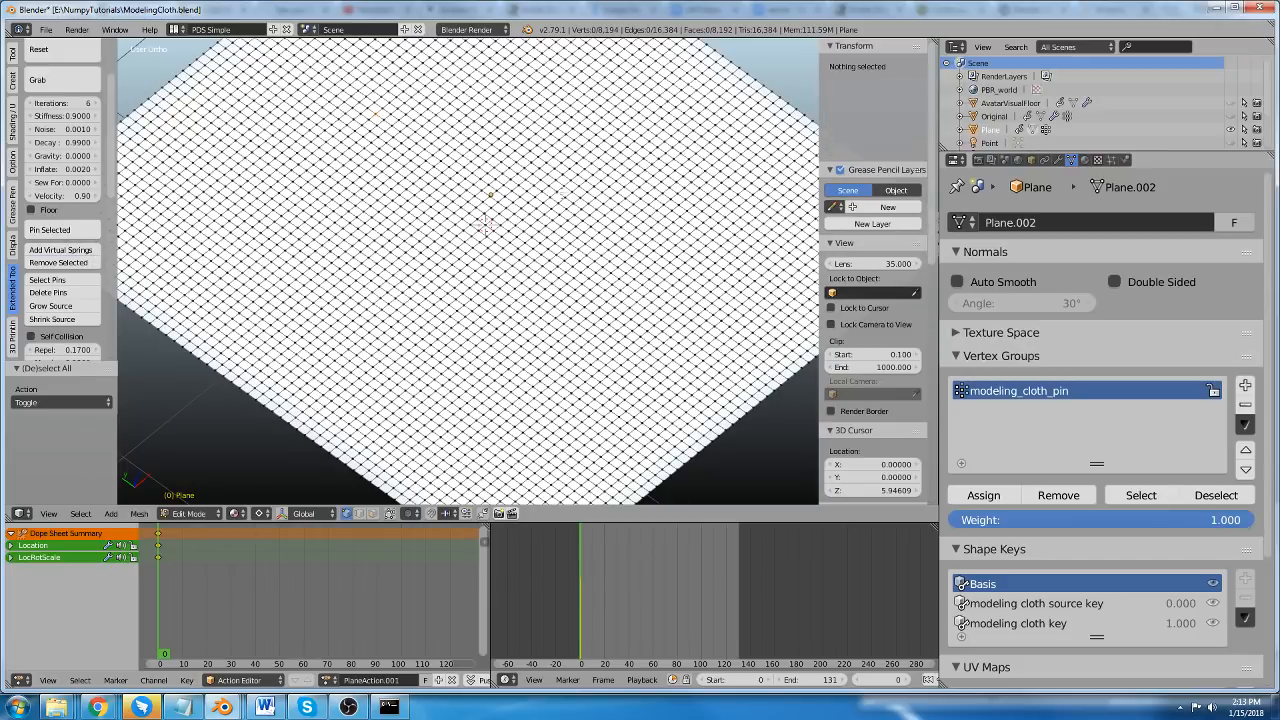
{"action": "right_click", "coordinate": [606, 199]}
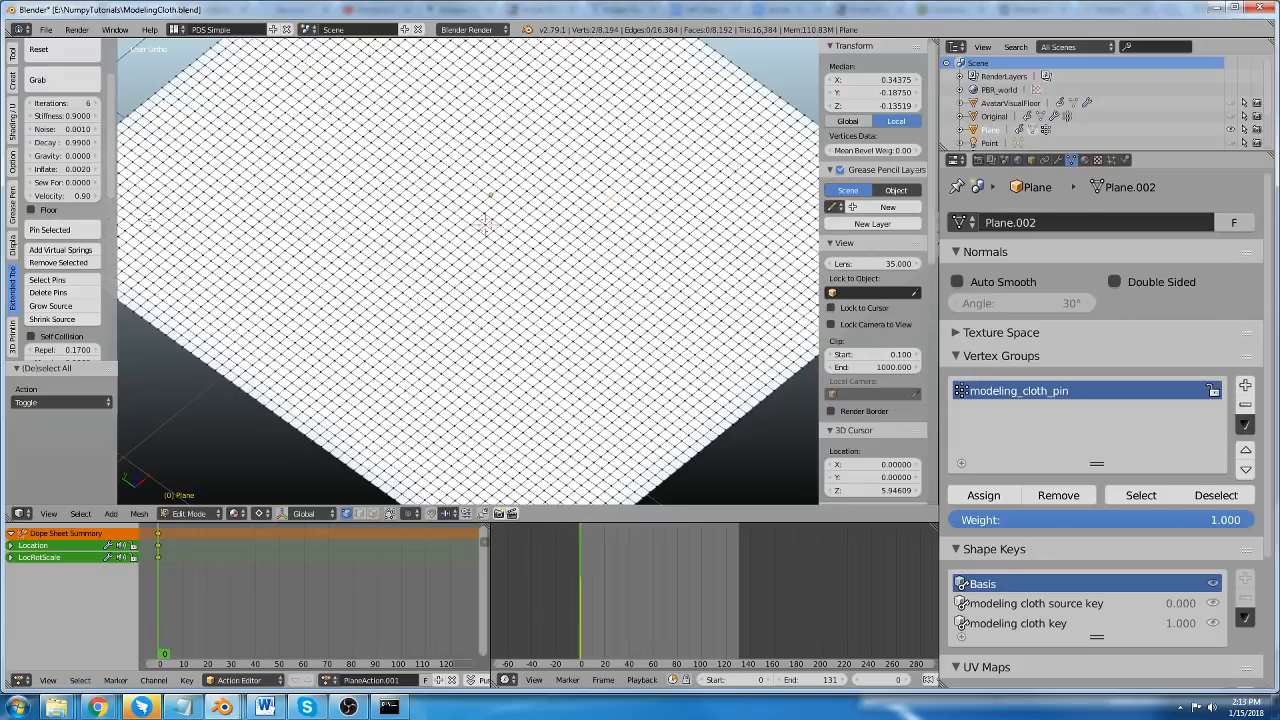
{"action": "scroll", "coordinate": [481, 258], "scroll_direction": "down", "scroll_amount": 4}
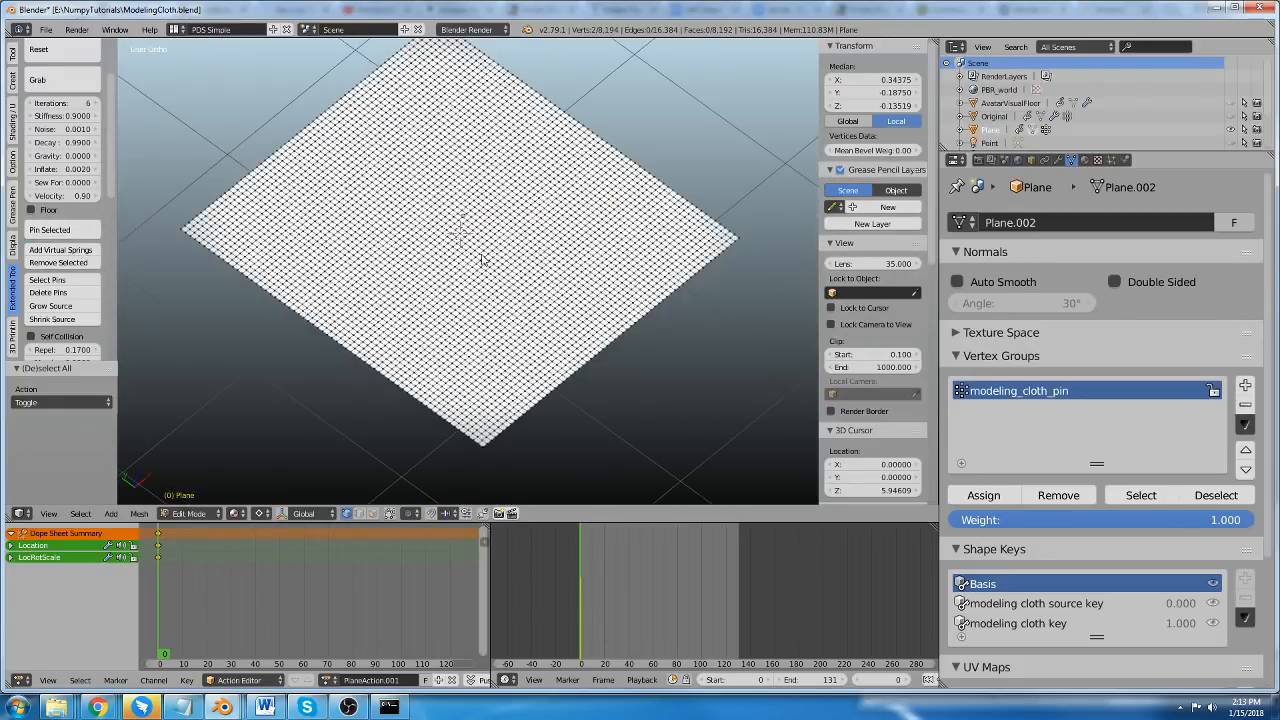
{"action": "key", "text": "Tab"}
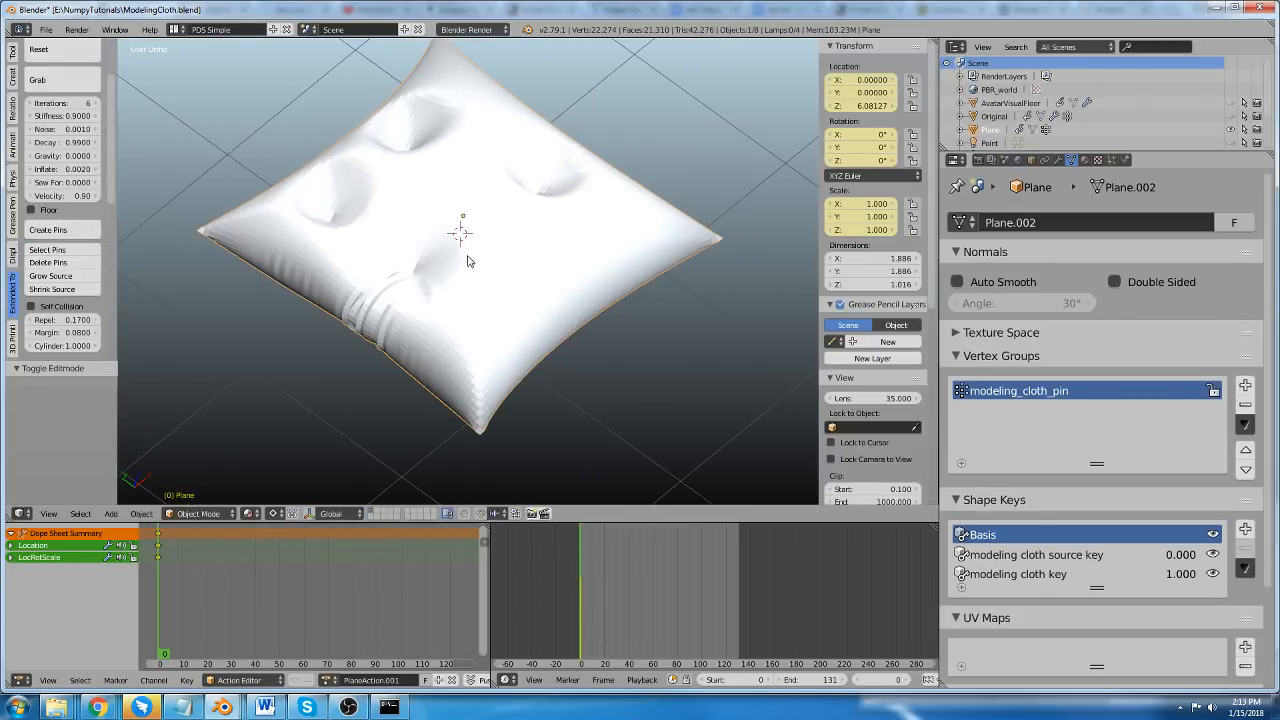
Turn off Modeling Cloth for the dimpled pillow.
{"action": "scroll", "coordinate": [425, 221], "scroll_direction": "down", "scroll_amount": 2}
{"action": "scroll", "coordinate": [440, 192], "scroll_direction": "up", "scroll_amount": 3}
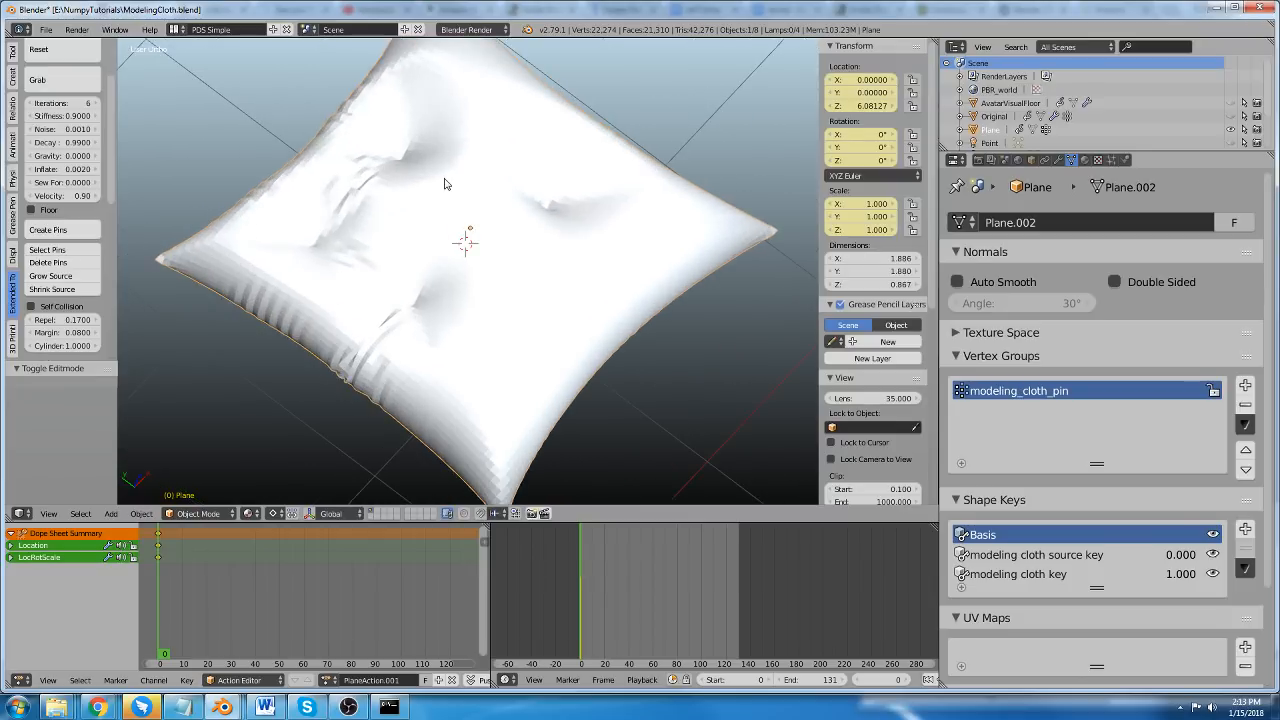
{"action": "middle_click_drag", "start_coordinate": [584, 326], "coordinate": [657, 250]}
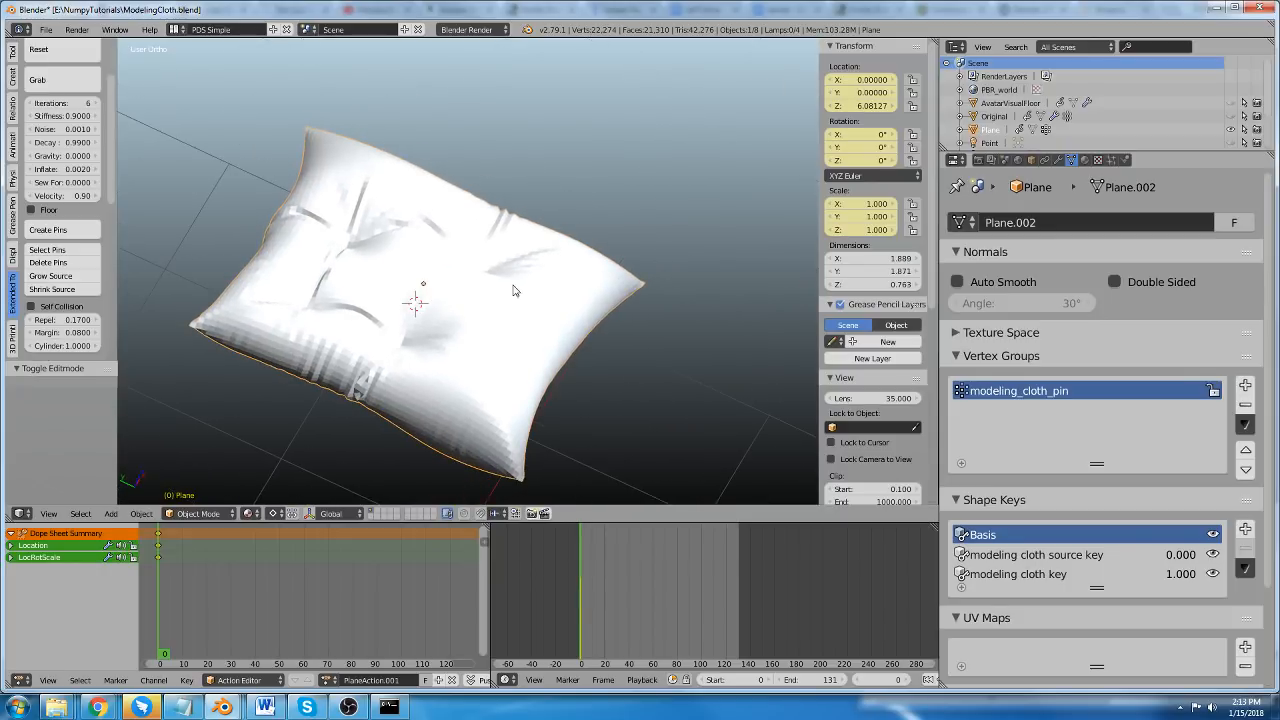
{"action": "middle_click_drag", "start_coordinate": [513, 290], "coordinate": [238, 193]}
{"action": "scroll", "coordinate": [57, 135], "scroll_direction": "up", "scroll_amount": 2}
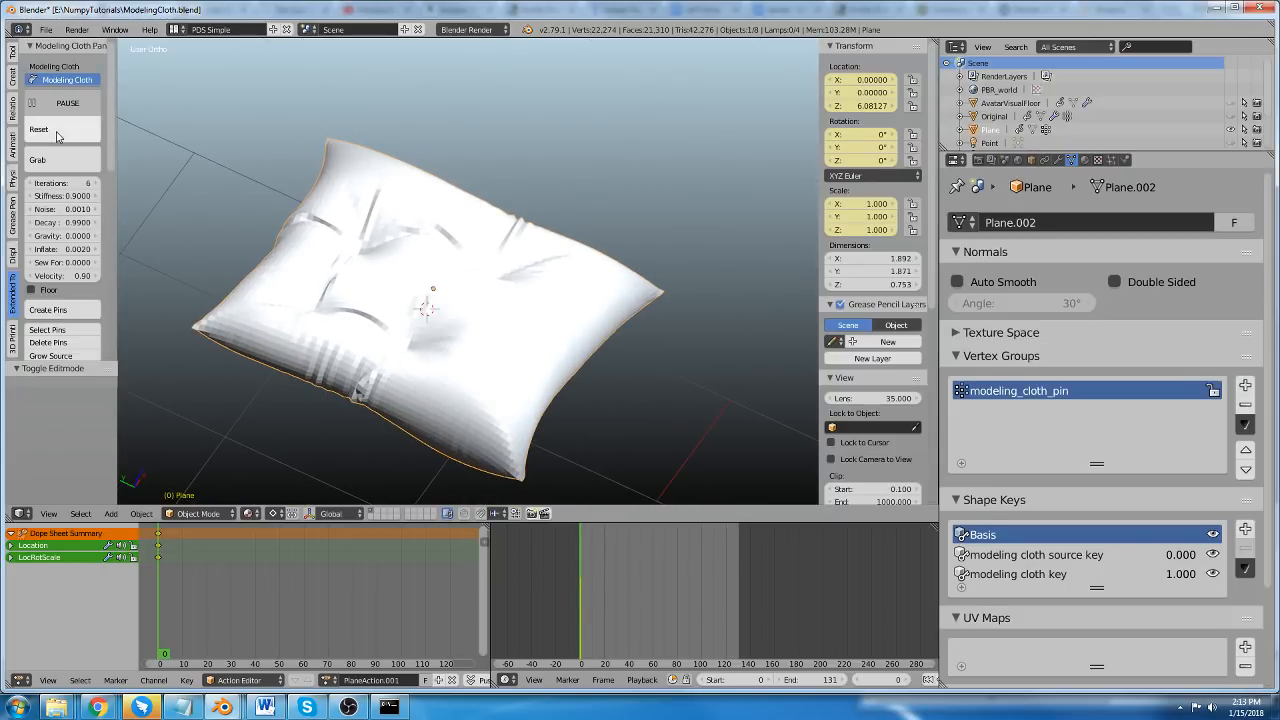
{"action": "left_click", "coordinate": [66, 80]}
{"action": "middle_click_drag", "start_coordinate": [380, 230], "coordinate": [435, 243]}
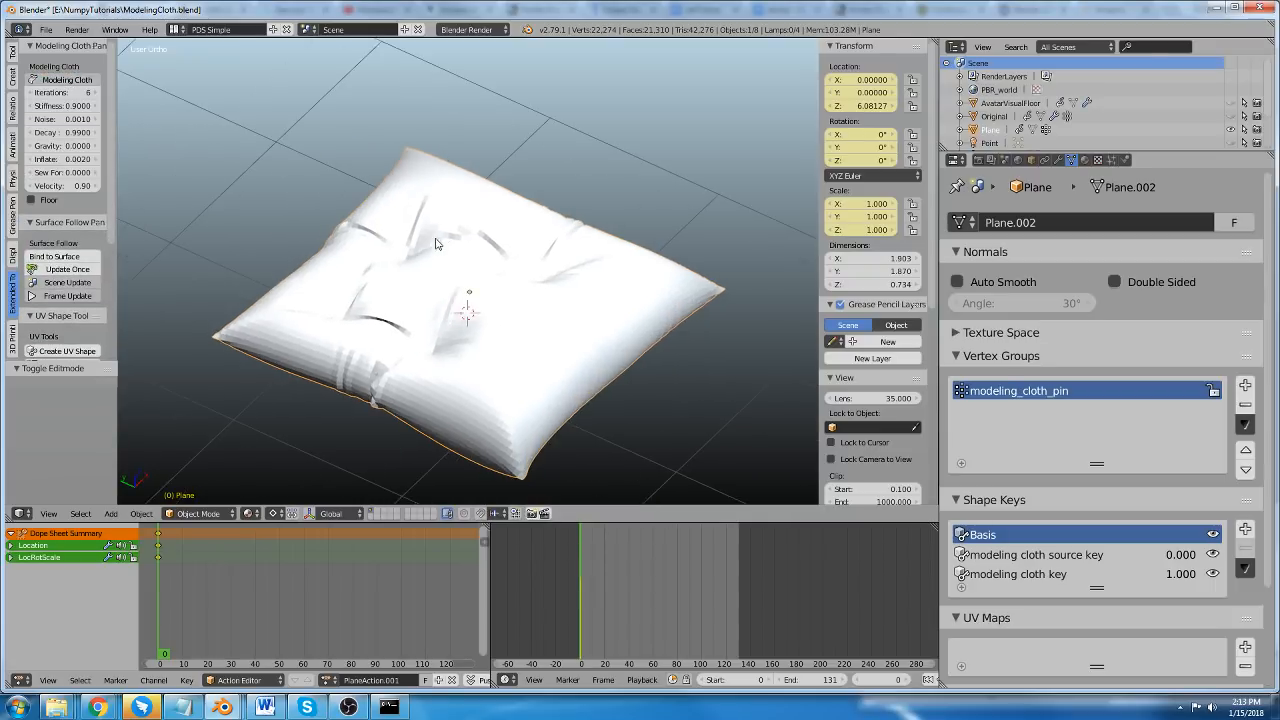
Make the modeling cloth key shape key active and inspect its deformed mesh in Edit Mode.
{"action": "key", "text": "Tab"}
{"action": "key", "text": "Tab"}
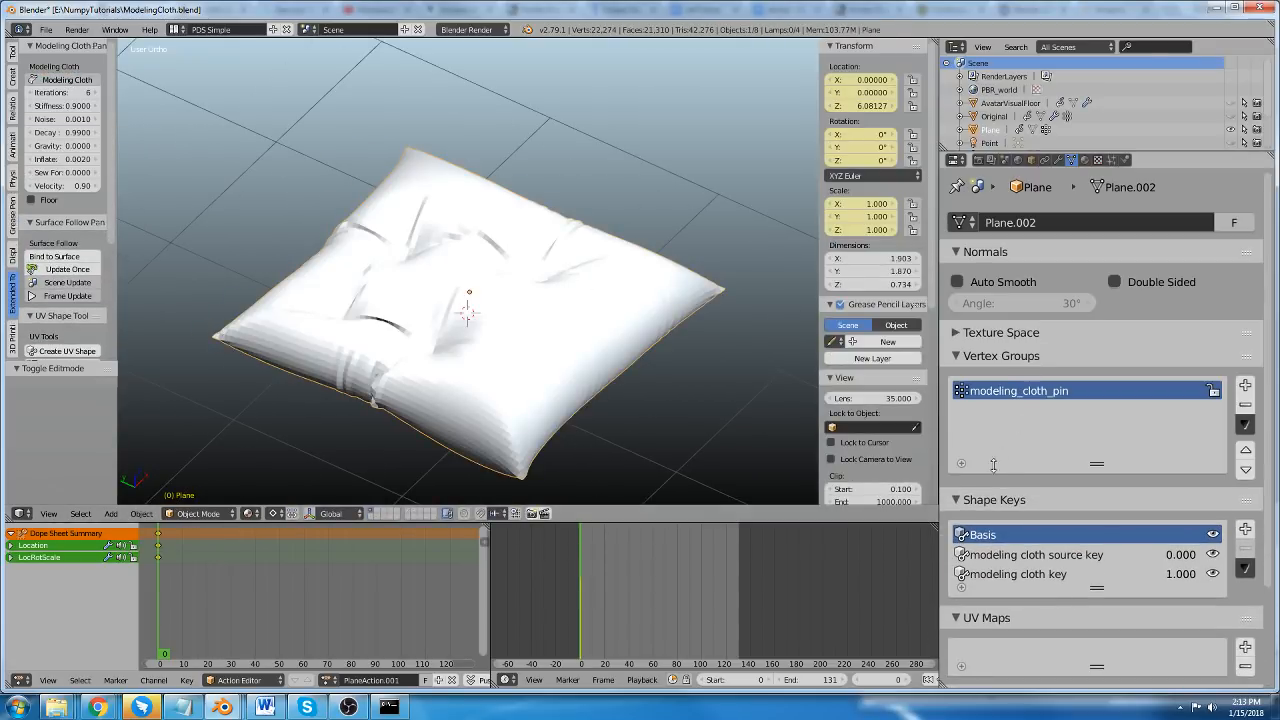
{"action": "left_click", "coordinate": [988, 576]}
{"action": "key", "text": "Tab"}
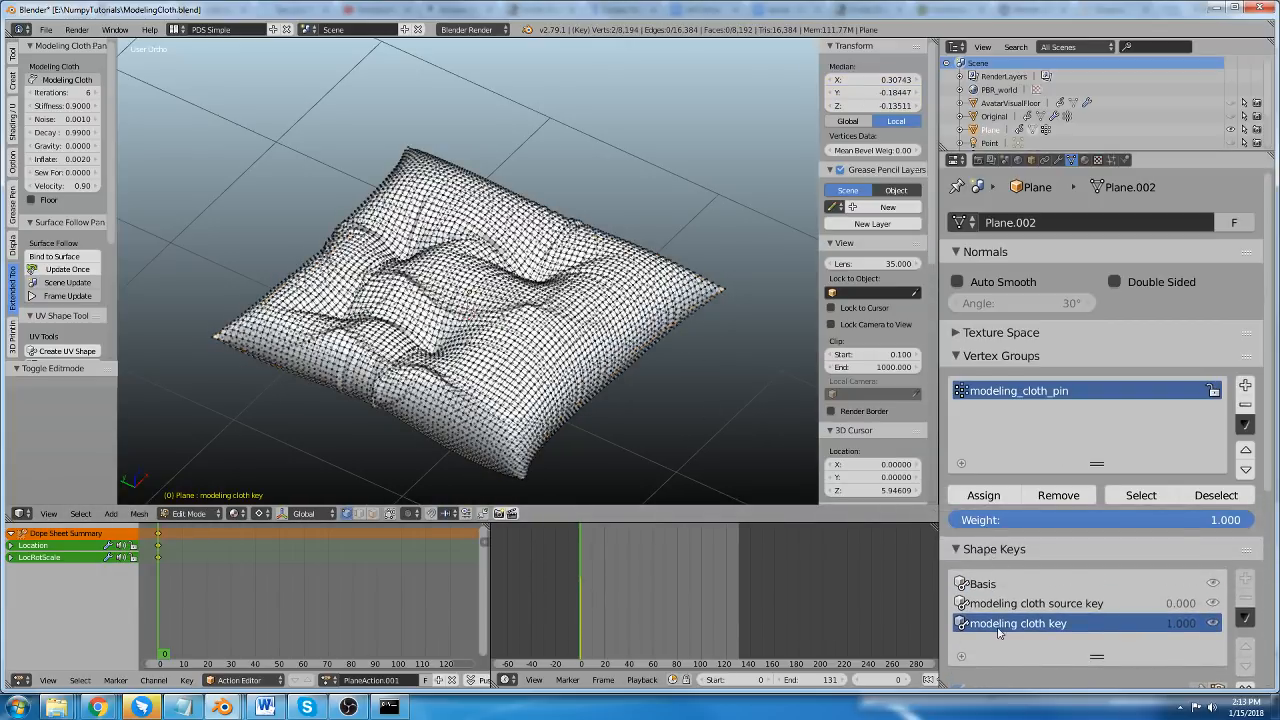
{"action": "key", "text": "Tab"}
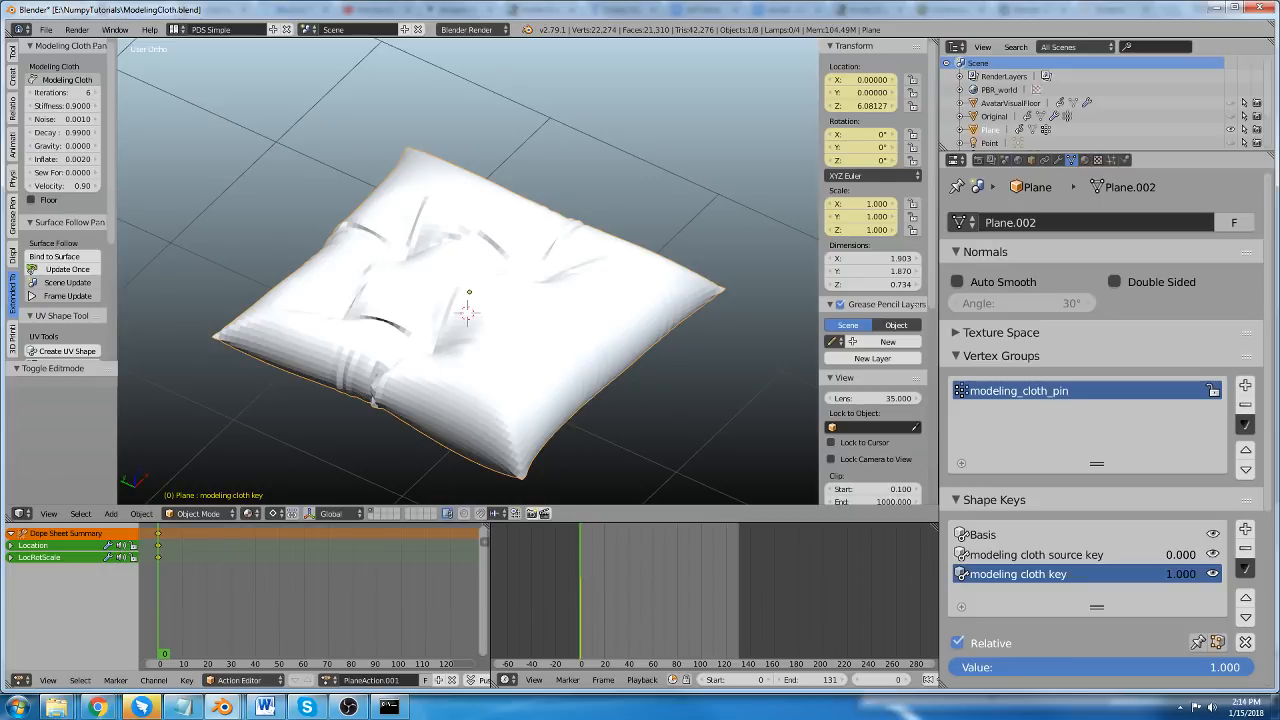
Try adjusting the value of the modeling cloth key shape key, leaving it at 1.000.
{"action": "left_click", "coordinate": [1100, 667]}
{"action": "key", "text": "Escape"}
{"action": "mouse_move", "coordinate": [1028, 667]}
{"action": "left_mouse_down"}
{"action": "mouse_move", "coordinate": [722, 667]}
{"action": "mouse_move", "coordinate": [1028, 667]}
{"action": "left_mouse_up"}
{"action": "middle_click_drag", "start_coordinate": [489, 302], "coordinate": [580, 180]}
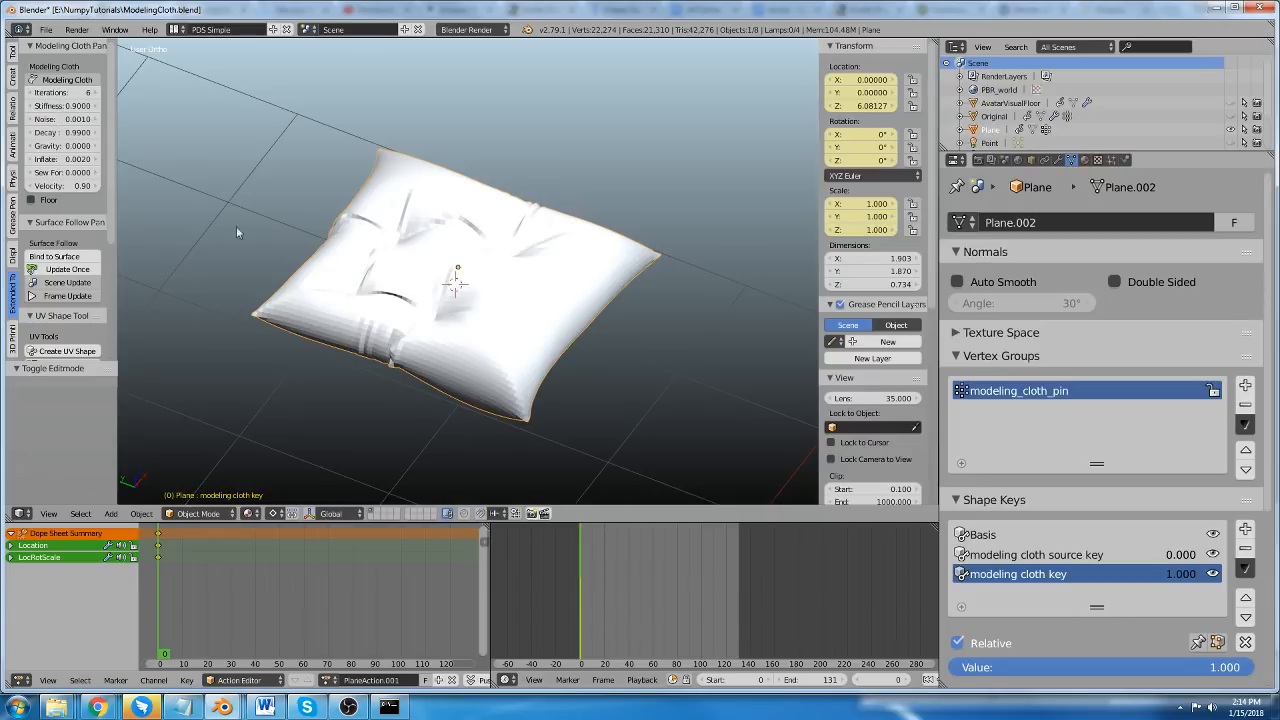
{"action": "mouse_move", "coordinate": [500, 305]}
{"action": "middle_mouse_down"}
{"action": "mouse_move", "coordinate": [480, 312]}
{"action": "mouse_move", "coordinate": [487, 320]}
{"action": "middle_mouse_up"}
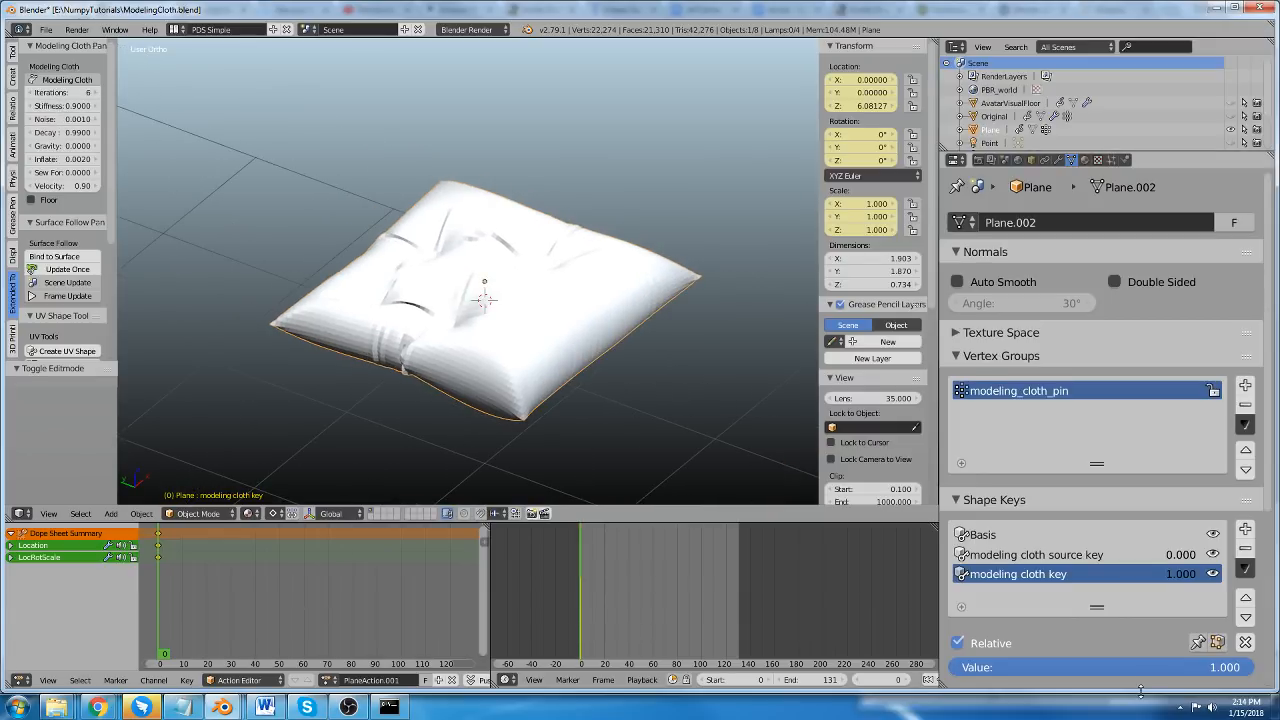
{"action": "left_click_drag", "start_coordinate": [1210, 671], "coordinate": [1254, 669]}
Delete the pillow object from the scene.
{"action": "mouse_move", "coordinate": [476, 262]}
{"action": "middle_mouse_down"}
{"action": "mouse_move", "coordinate": [461, 273]}
{"action": "mouse_move", "coordinate": [453, 260]}
{"action": "middle_mouse_up"}
{"action": "key", "text": "a"}
{"action": "key", "text": "a"}
{"action": "key", "text": "x"}
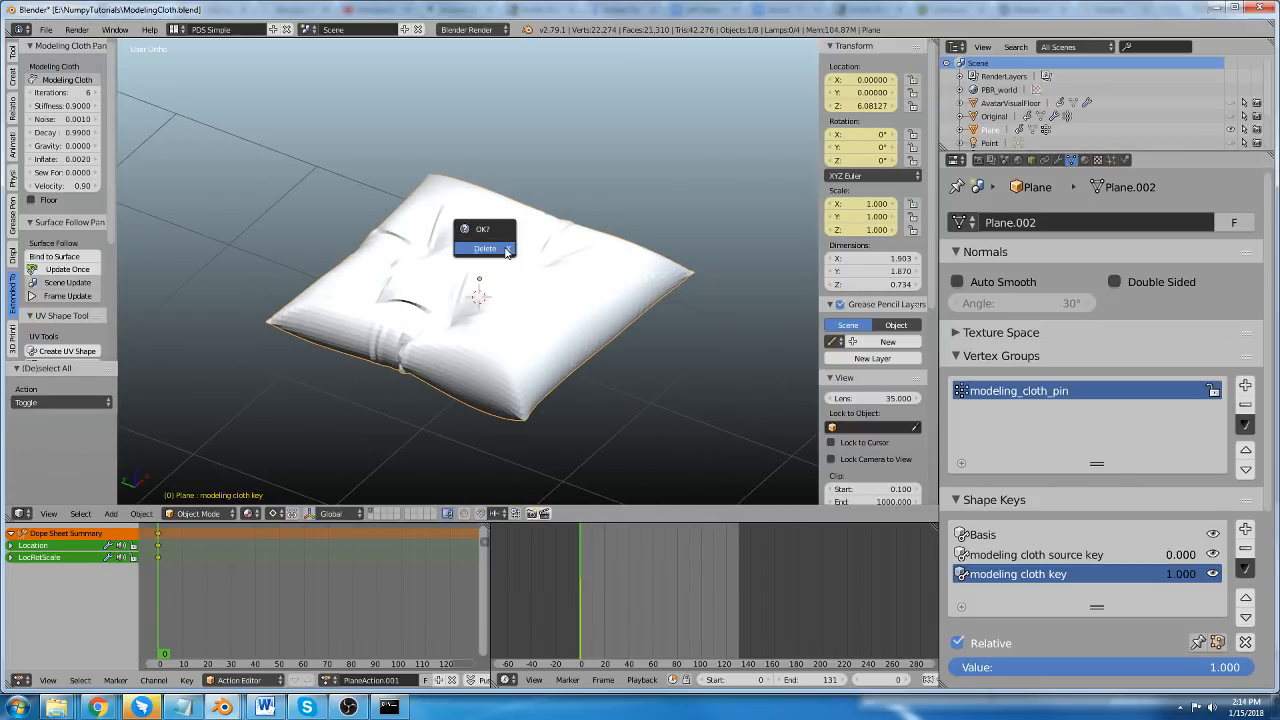
{"action": "left_click", "coordinate": [475, 247]}
Add a mesh cube to the empty scene.
{"action": "key", "text": "shift+a"}
{"action": "mouse_move", "coordinate": [455, 236]}
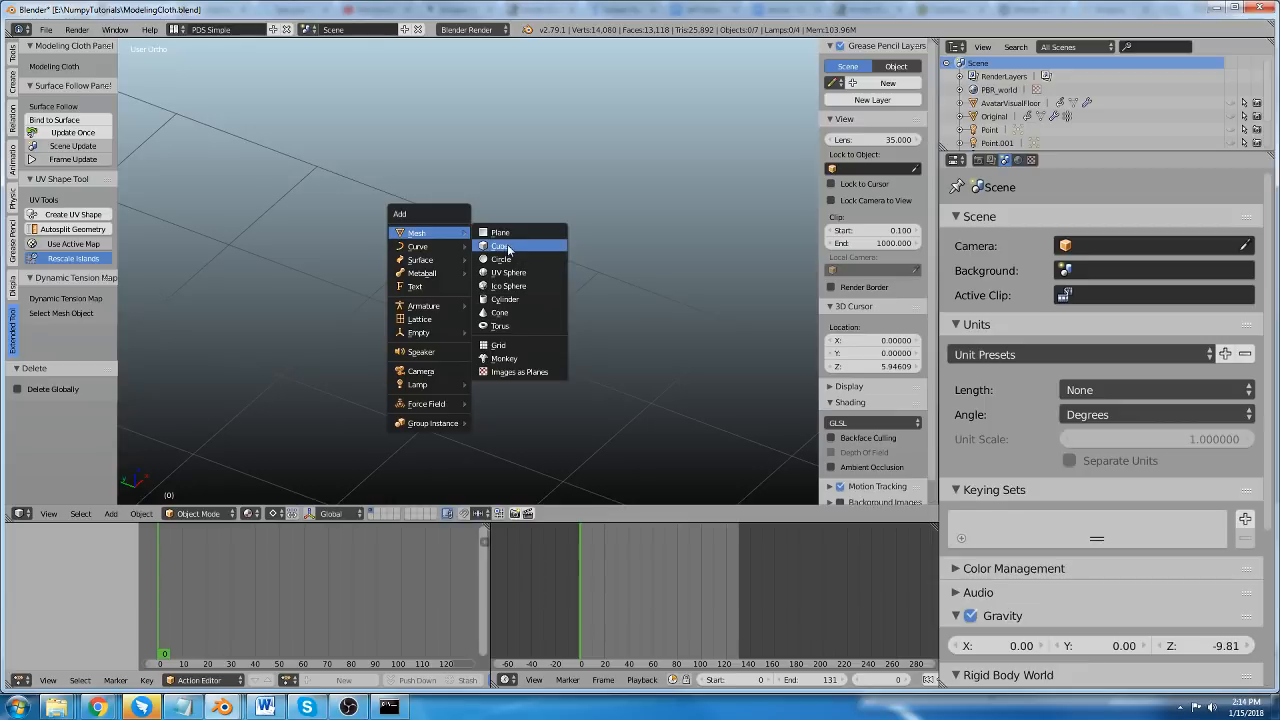
{"action": "left_click", "coordinate": [500, 246]}
In Edit Mode, subdivide the whole cube with one cut.
{"action": "key", "text": "Tab"}
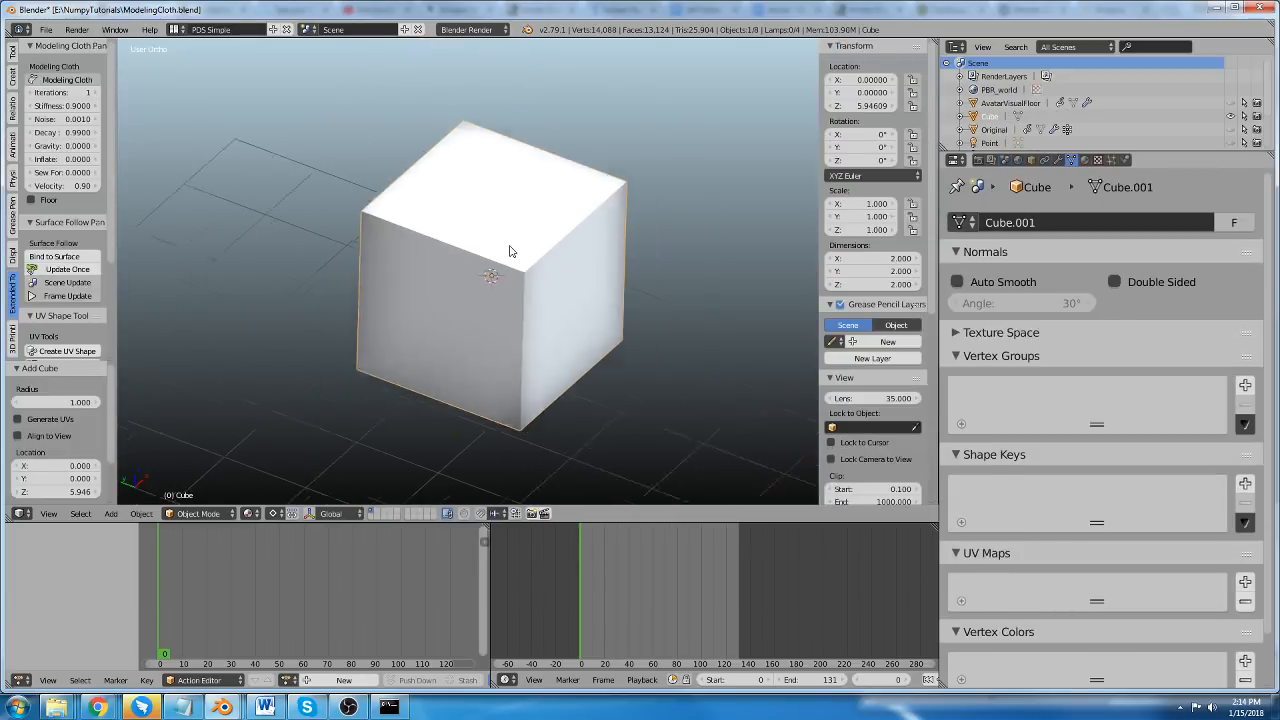
{"action": "scroll", "coordinate": [574, 350], "scroll_direction": "down", "scroll_amount": 2}
{"action": "middle_click_drag", "start_coordinate": [574, 350], "coordinate": [559, 346]}
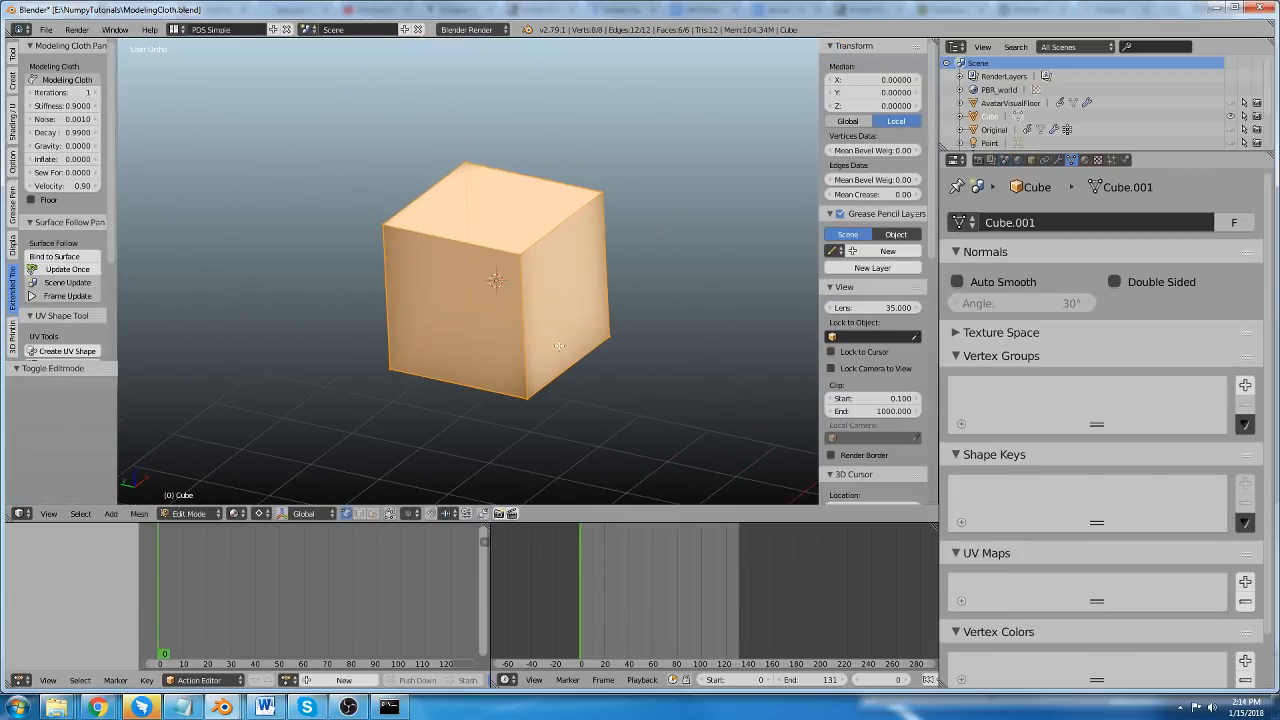
{"action": "key", "text": "w"}
{"action": "left_click", "coordinate": [500, 354]}
Examine the edges and faces of the subdivided cube from close up and from several angles.
{"action": "scroll", "coordinate": [495, 352], "scroll_direction": "up", "scroll_amount": 3}
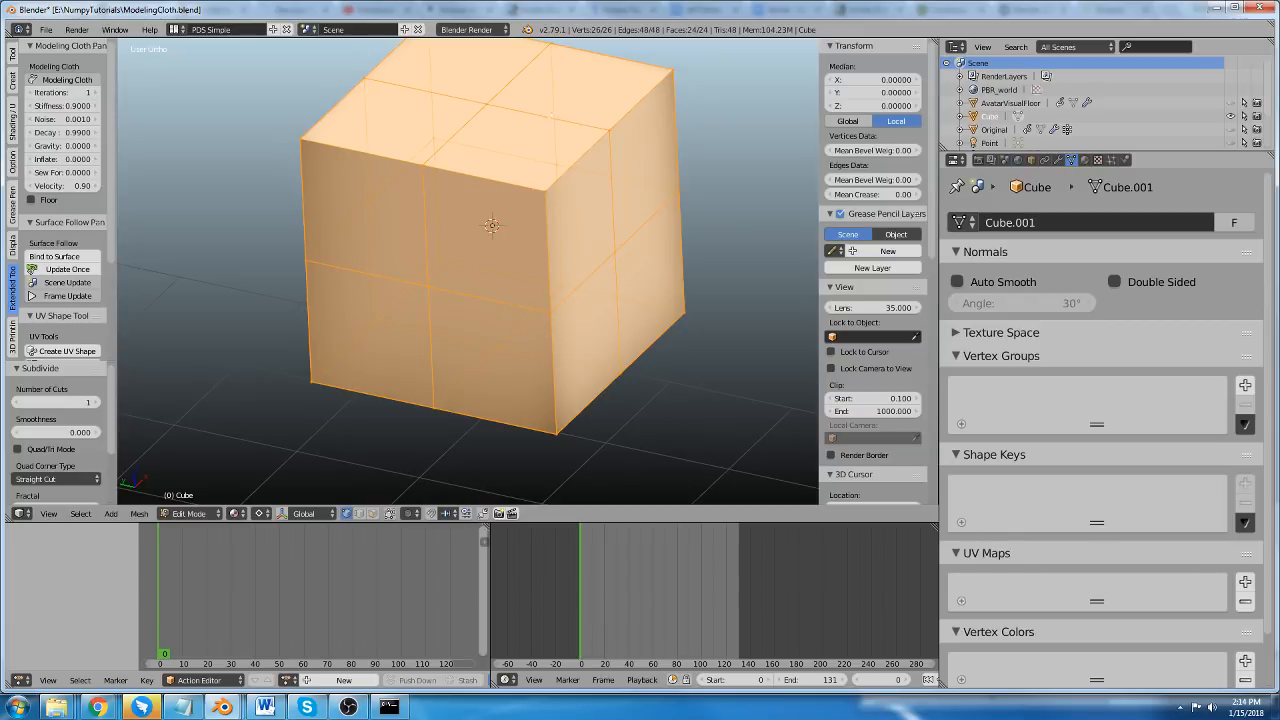
{"action": "scroll", "coordinate": [510, 290], "scroll_direction": "down", "scroll_amount": 3}
{"action": "middle_click_drag", "start_coordinate": [505, 292], "coordinate": [503, 260]}
{"action": "scroll", "coordinate": [491, 280], "scroll_direction": "up", "scroll_amount": 1}
{"action": "scroll", "coordinate": [507, 290], "scroll_direction": "up", "scroll_amount": 2}
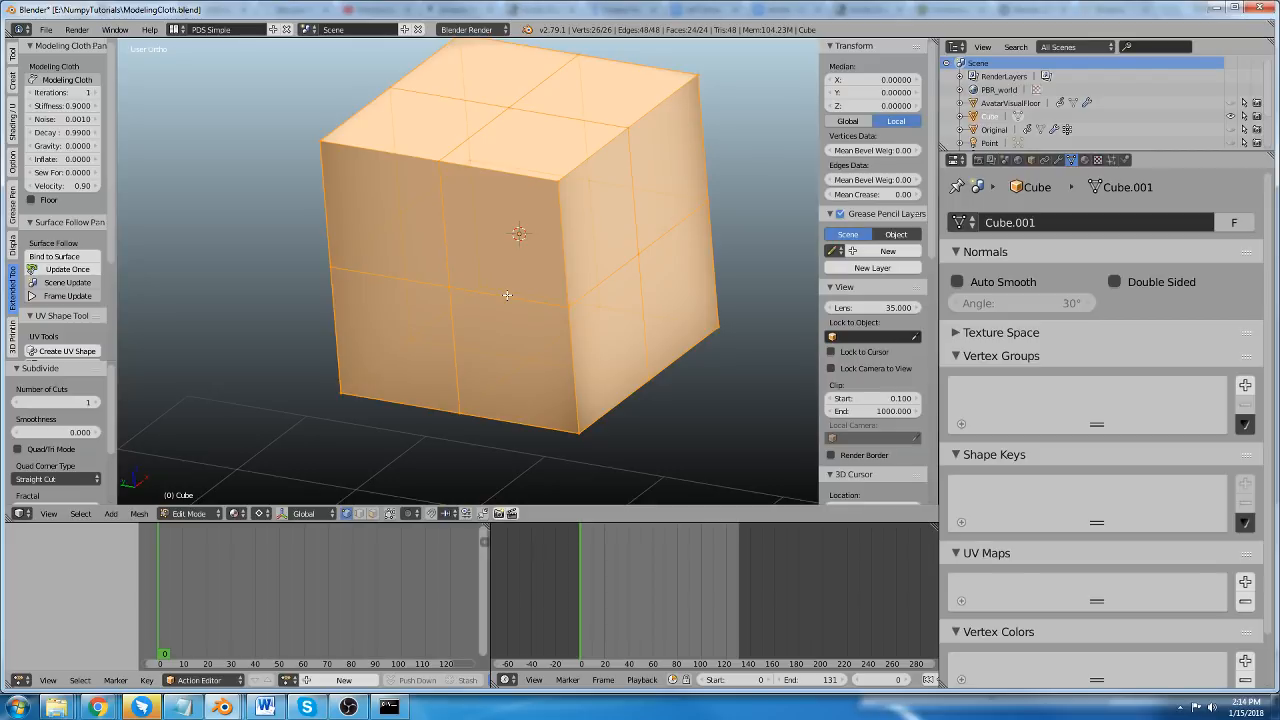
{"action": "scroll", "coordinate": [488, 236], "scroll_direction": "down", "scroll_amount": 2}
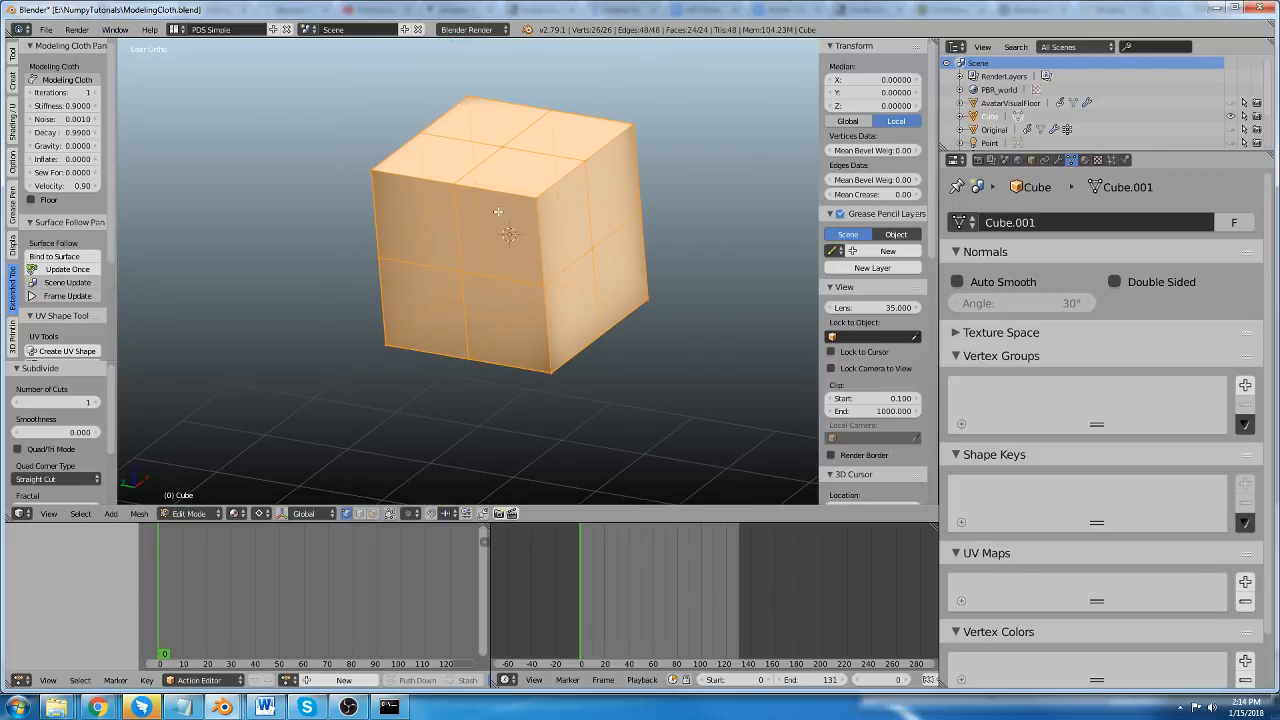
{"action": "middle_click_drag", "start_coordinate": [497, 212], "coordinate": [490, 251]}
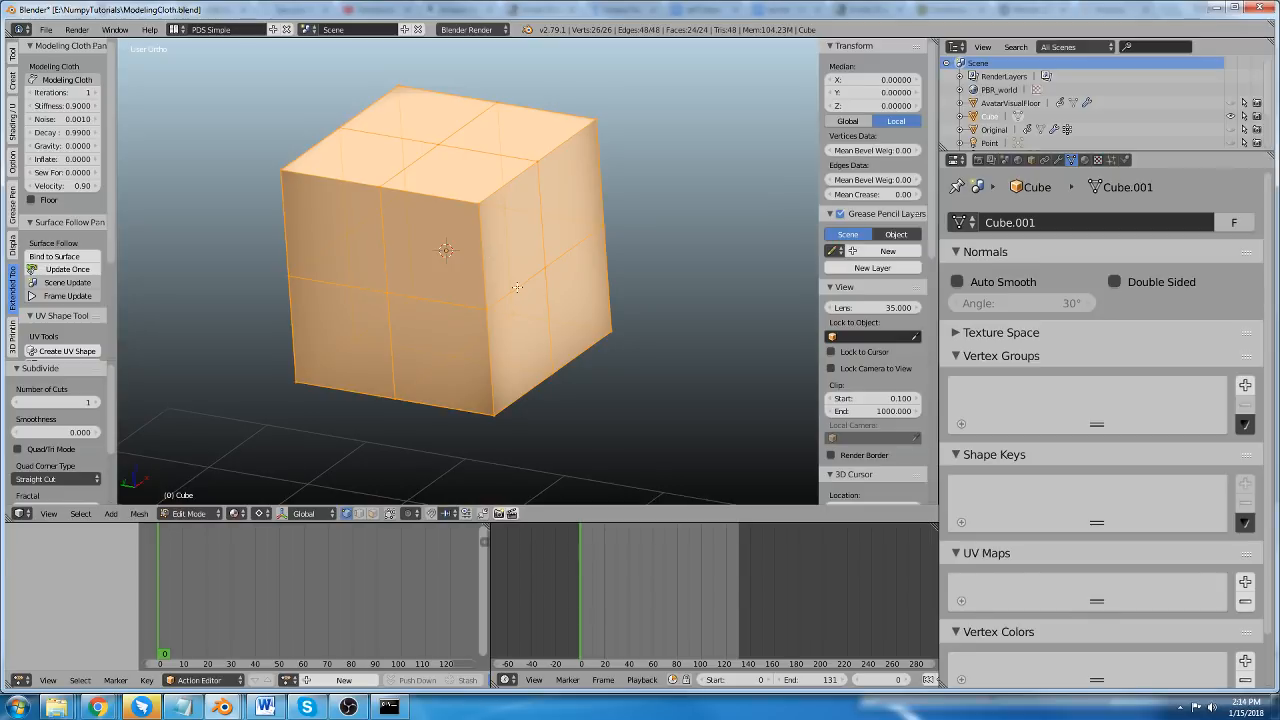
{"action": "middle_click_drag", "start_coordinate": [517, 287], "coordinate": [505, 291]}
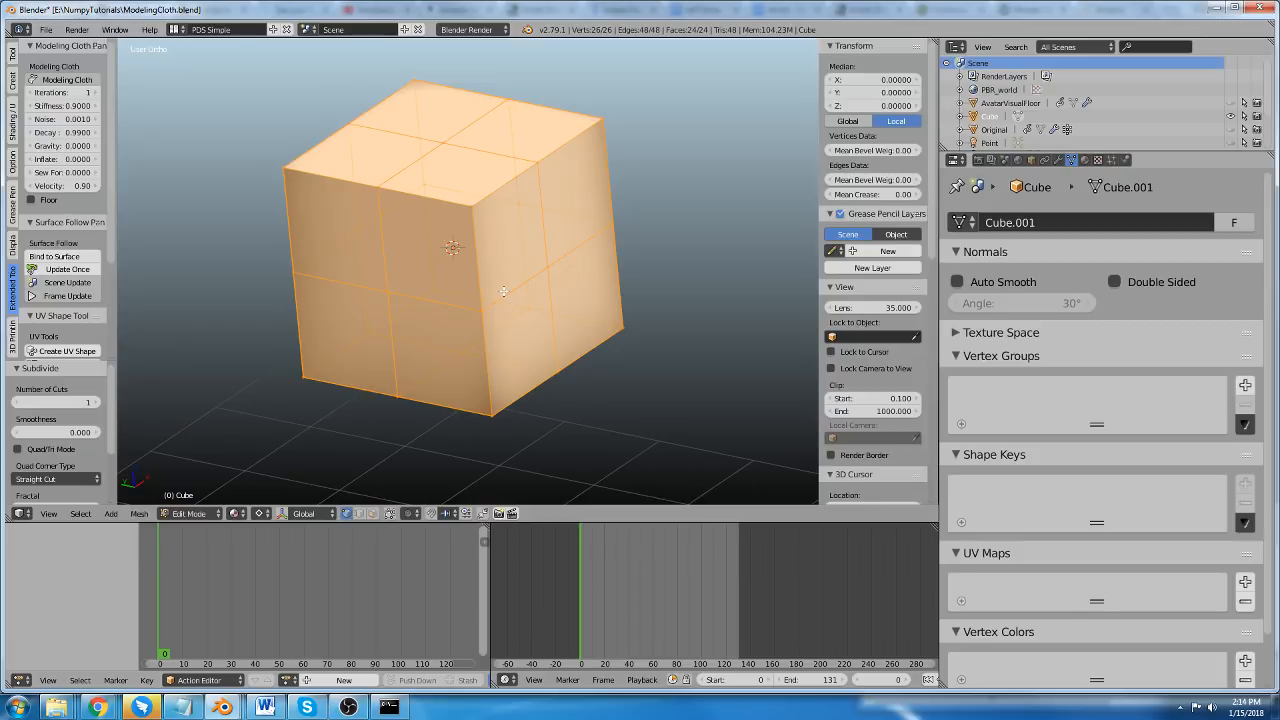
{"action": "middle_click_drag", "start_coordinate": [403, 299], "coordinate": [461, 288]}
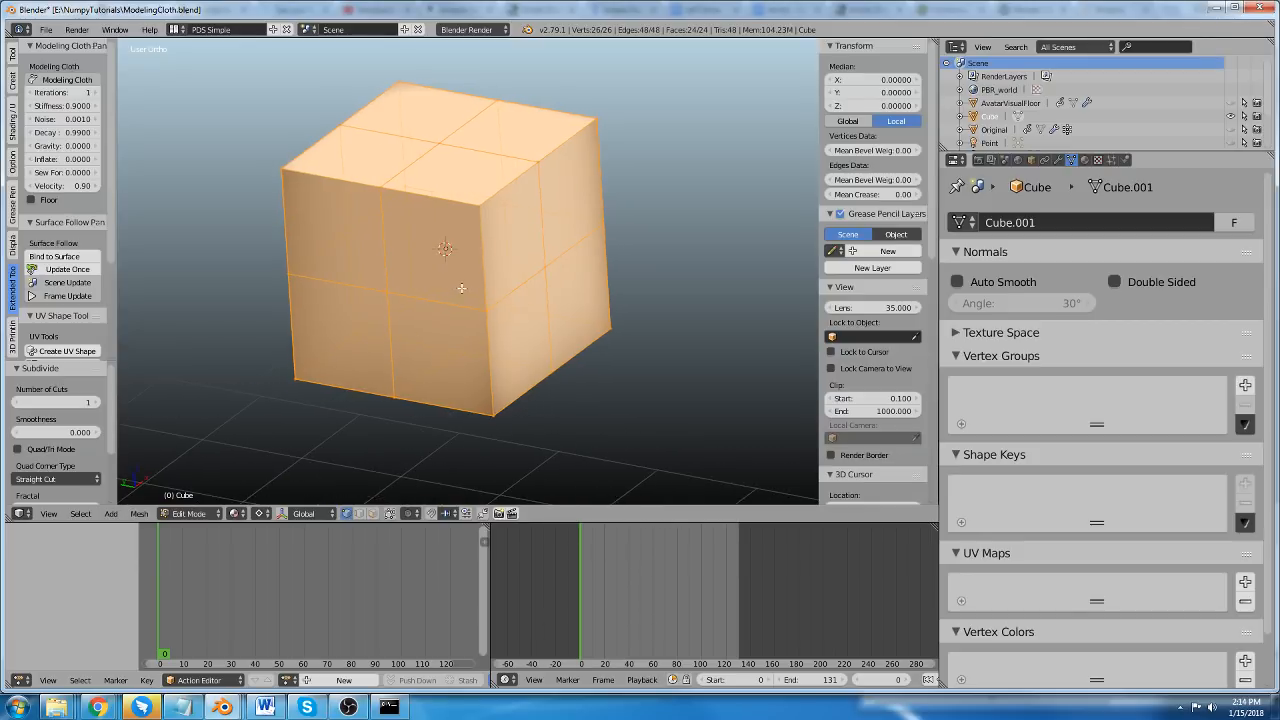
{"action": "middle_click_drag", "start_coordinate": [363, 220], "coordinate": [475, 250]}
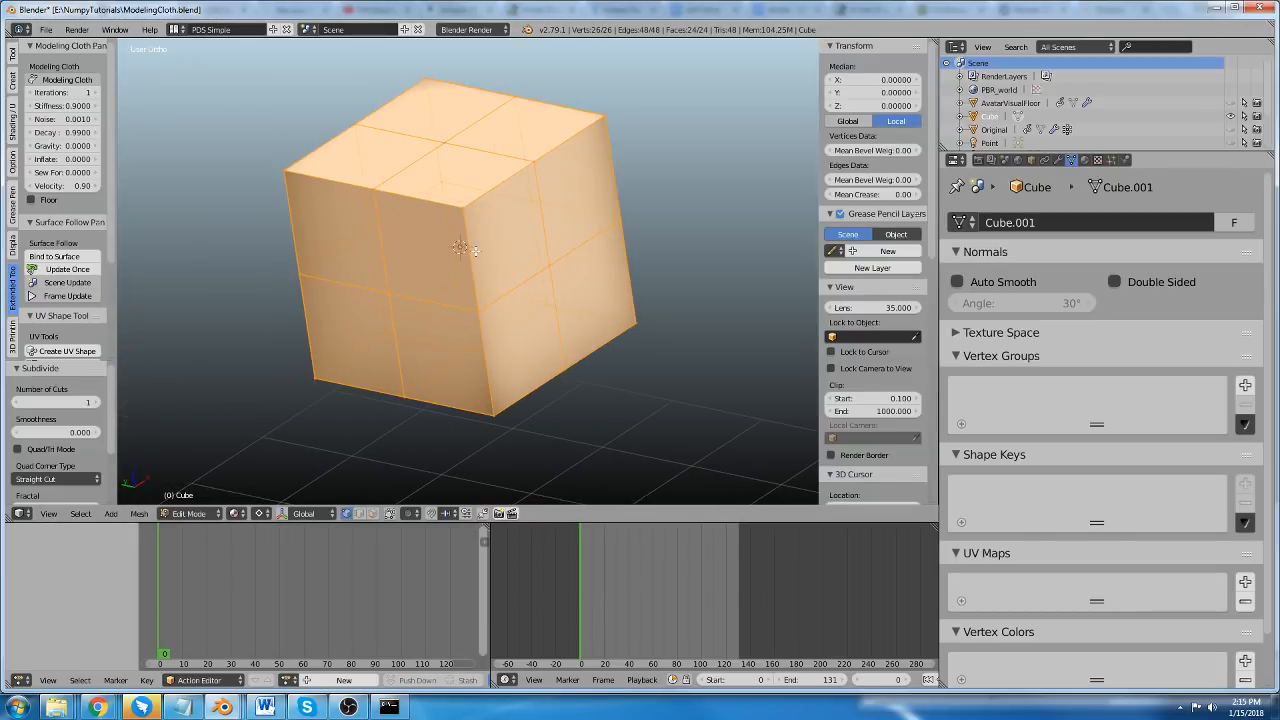
Enable Modeling Cloth on the subdivided cube.
{"action": "scroll", "coordinate": [50, 313], "scroll_direction": "down", "scroll_amount": 4}
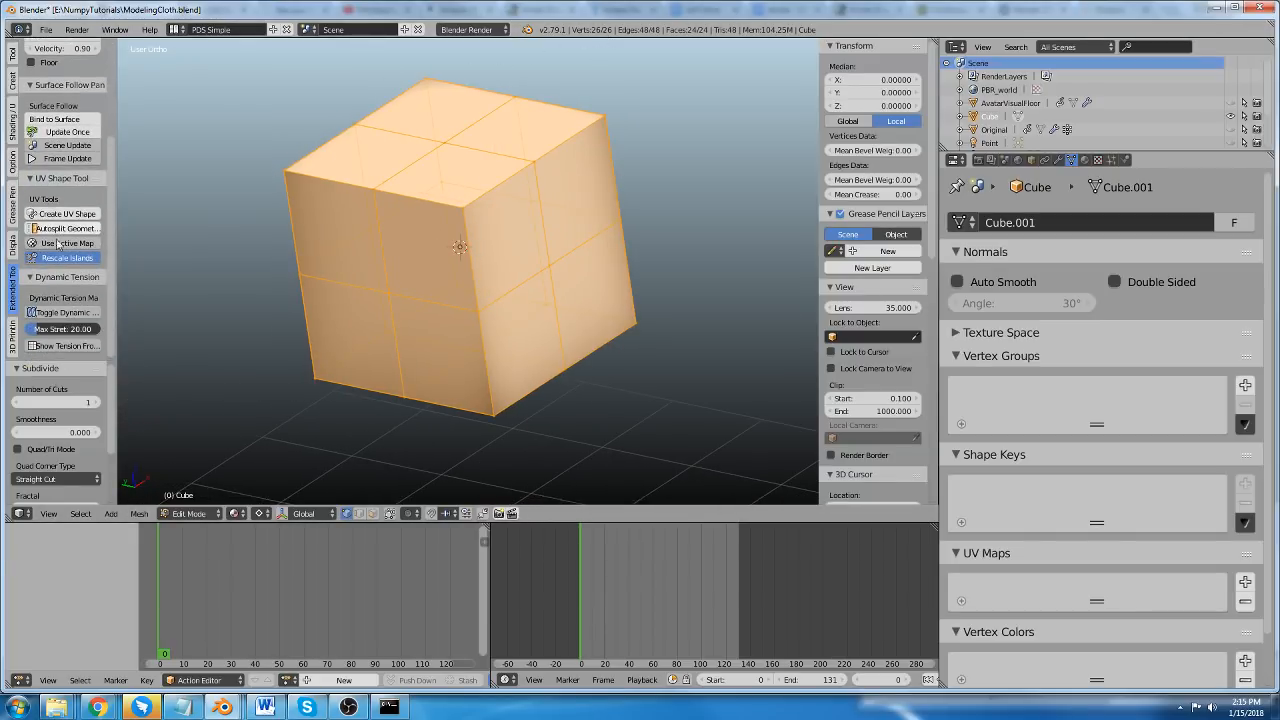
{"action": "scroll", "coordinate": [60, 250], "scroll_direction": "up", "scroll_amount": 7}
{"action": "left_click", "coordinate": [58, 79]}
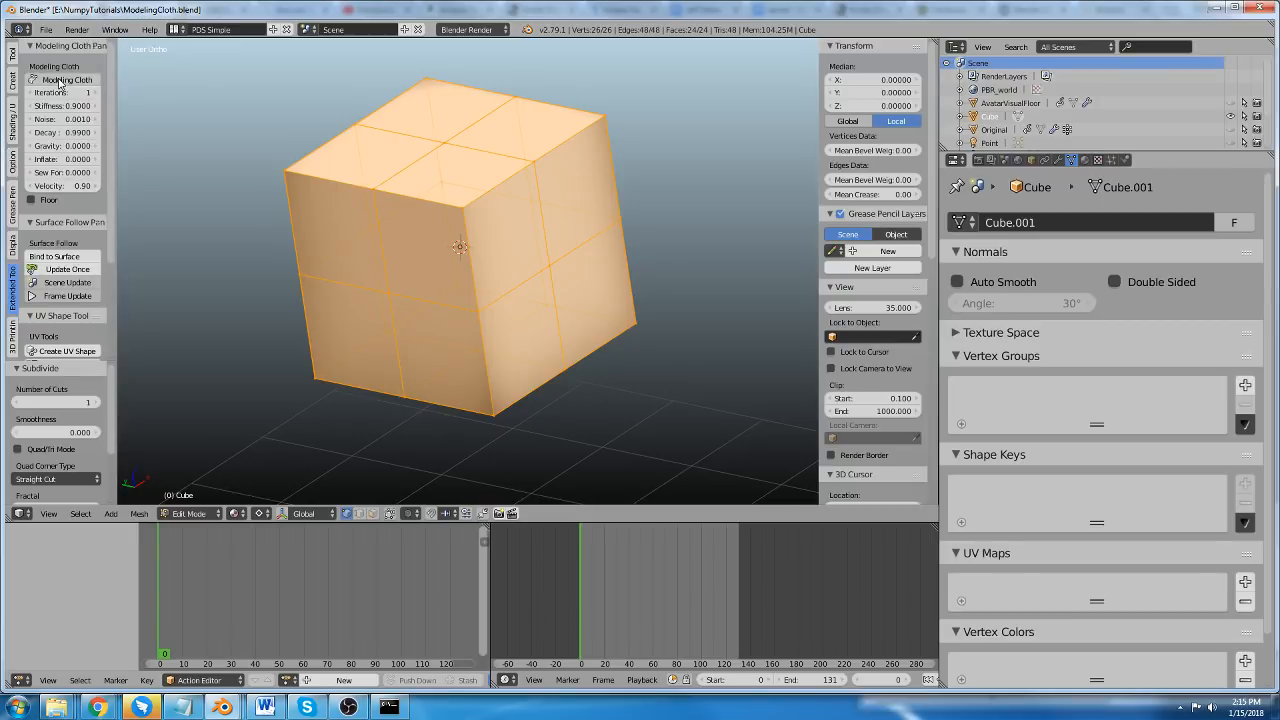
Compare the Modeling Cloth options for pins and virtual springs in Object Mode and Edit Mode.
{"action": "scroll", "coordinate": [60, 100], "scroll_direction": "down", "scroll_amount": 4}
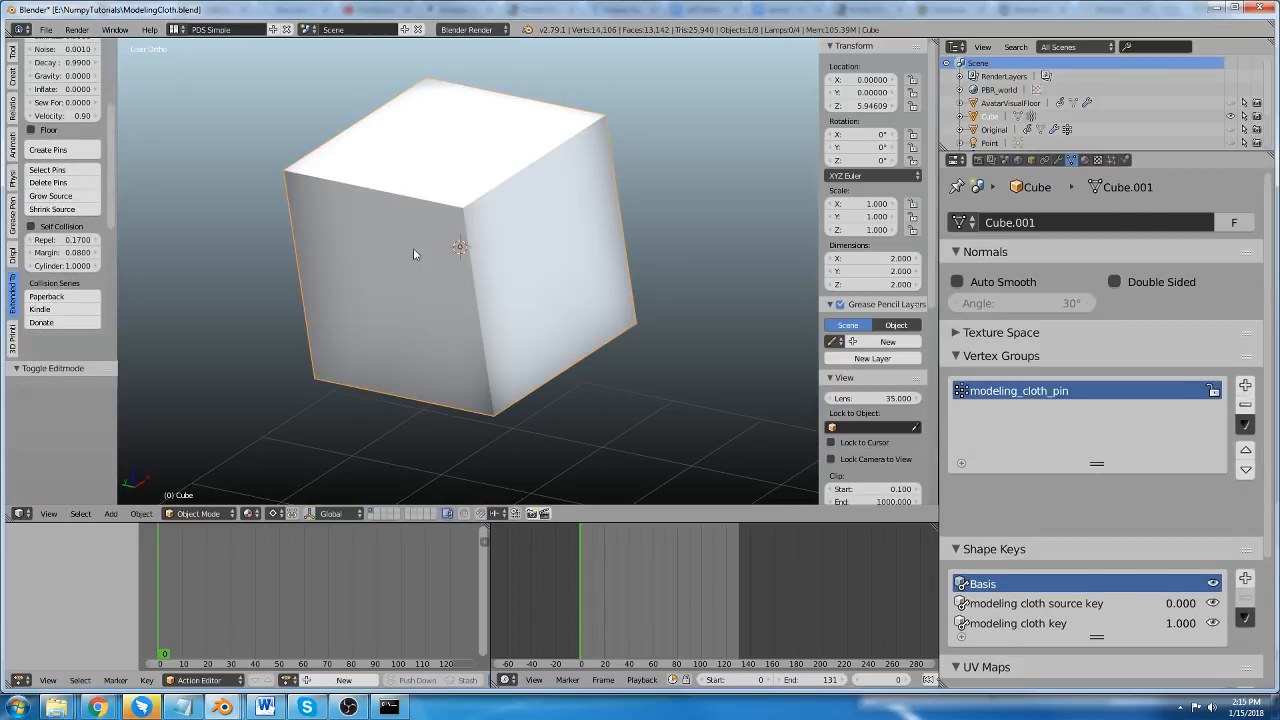
{"action": "key", "text": "Tab"}
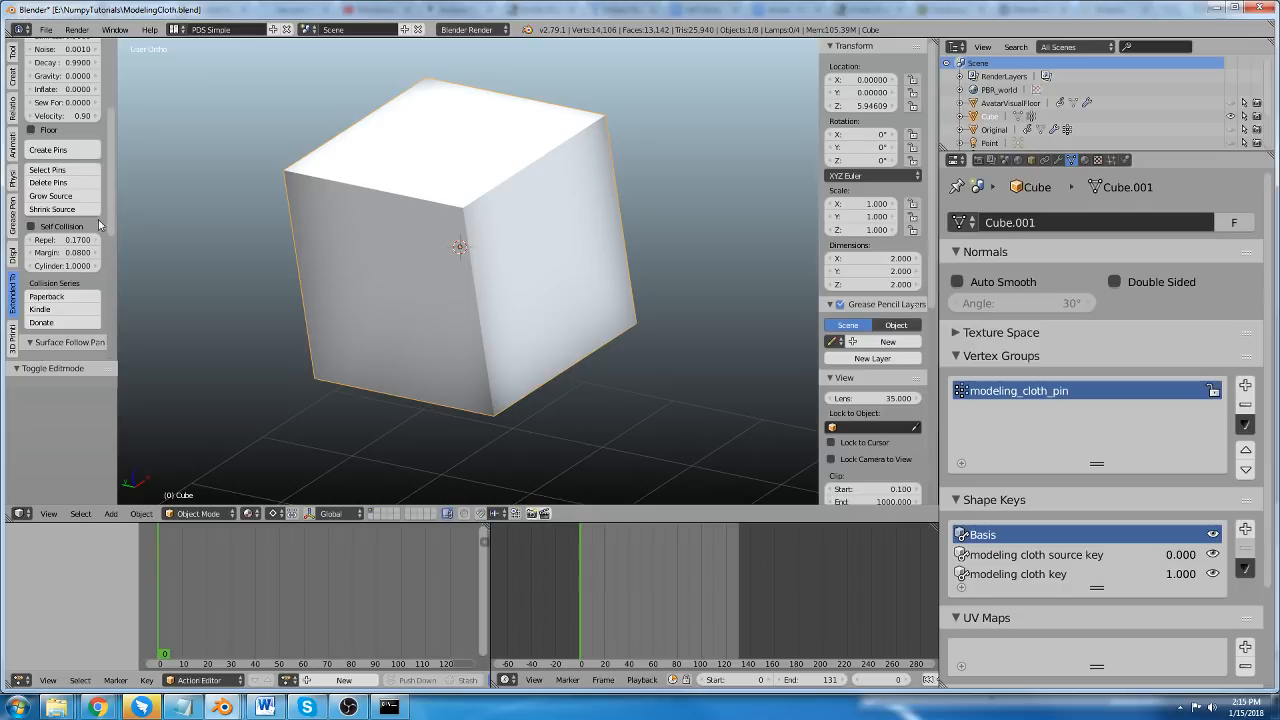
{"action": "key", "text": "Tab"}
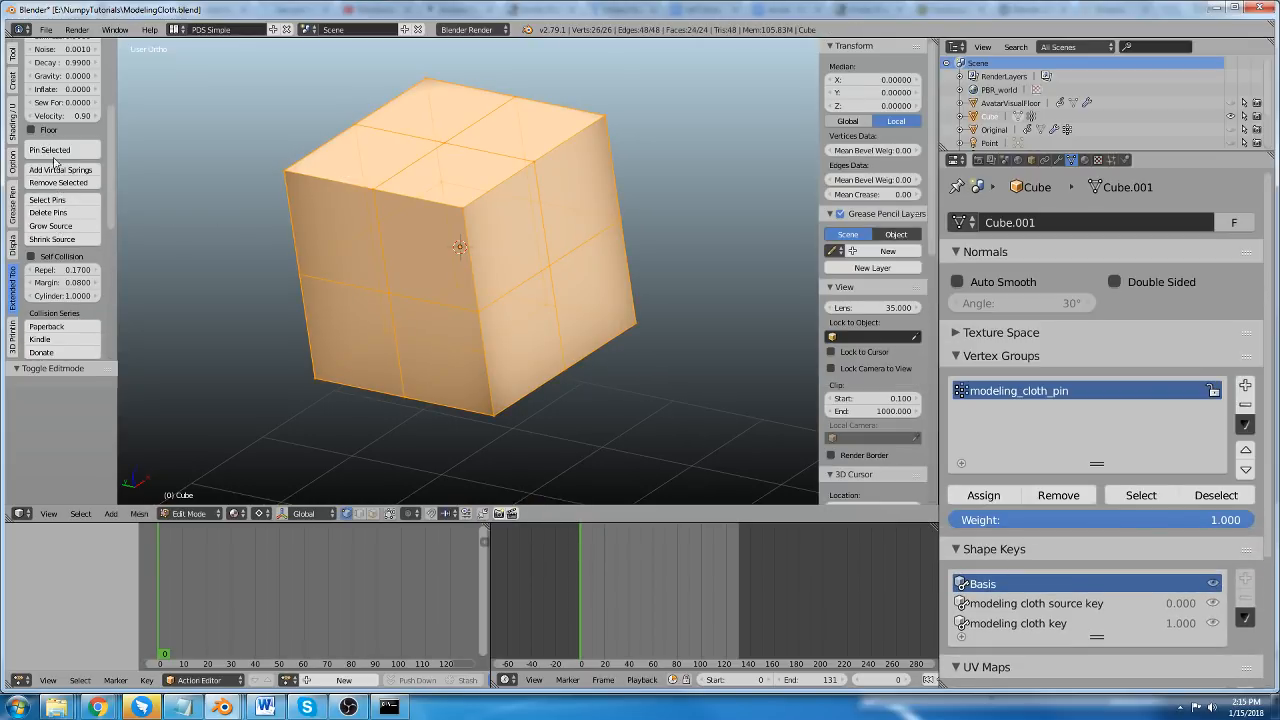
{"action": "key", "text": "Tab"}
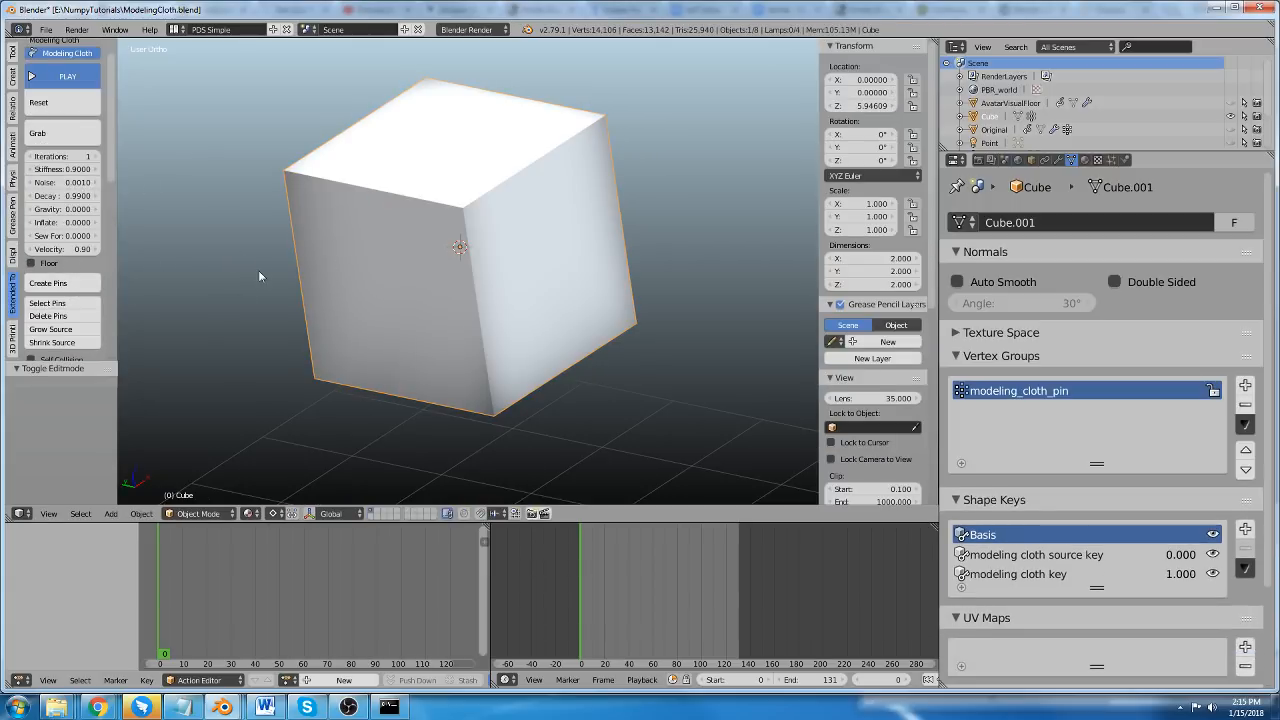
Add virtual springs between all of the subdivided cube's vertices in Edit Mode and start the cloth simulation.
{"action": "key", "text": "Tab"}
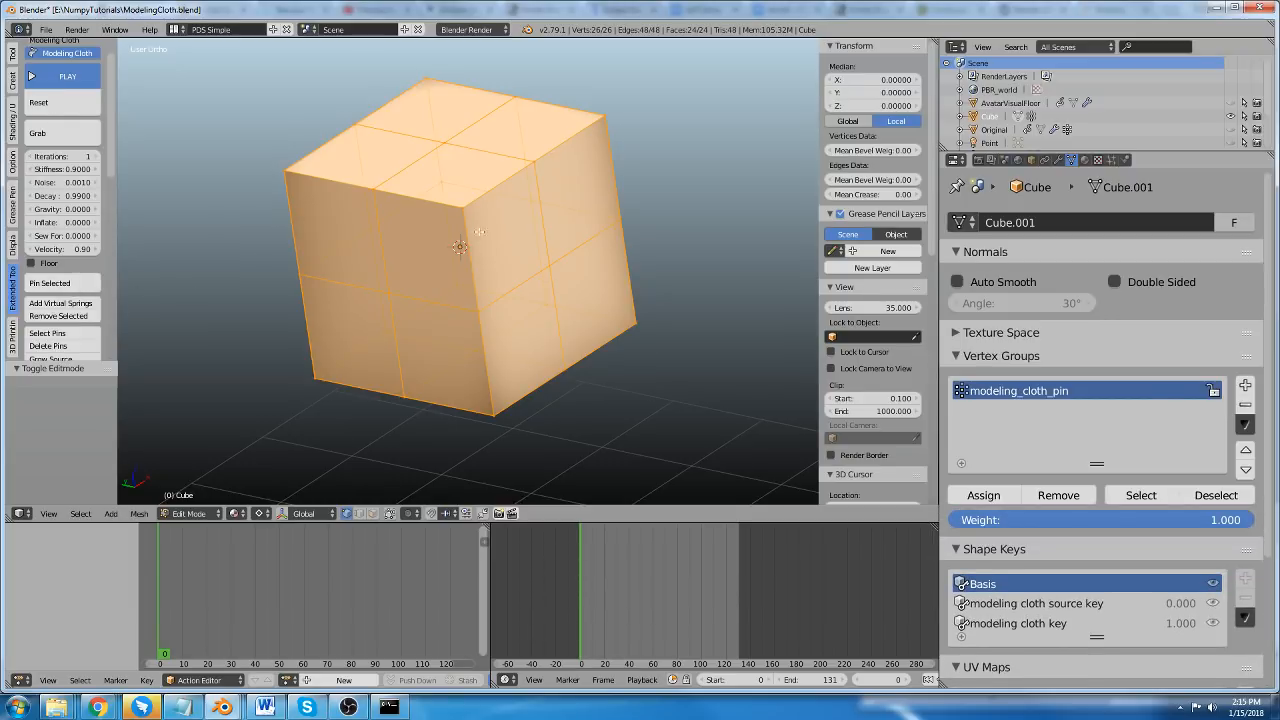
{"action": "left_click", "coordinate": [74, 305]}
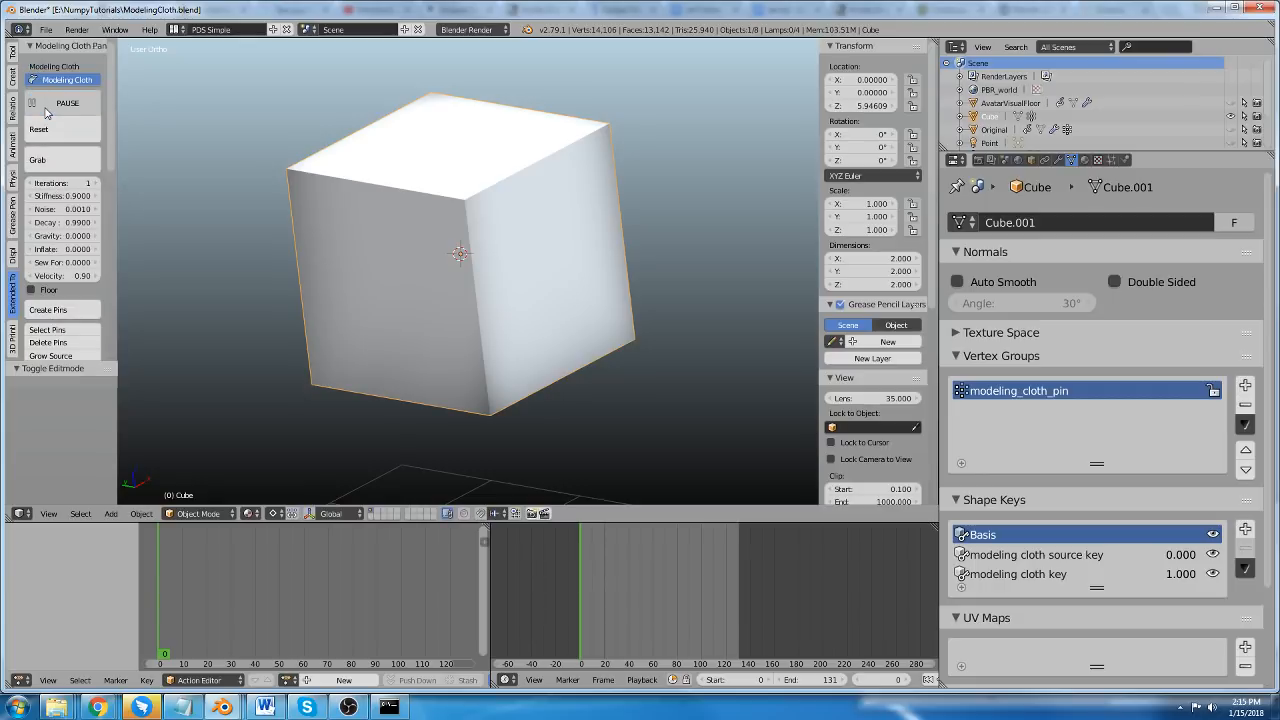
{"action": "left_click", "coordinate": [50, 103]}
Pull the springy cube around by its corners with the Grab tool to test how well it keeps its shape.
{"action": "left_click", "coordinate": [69, 162]}
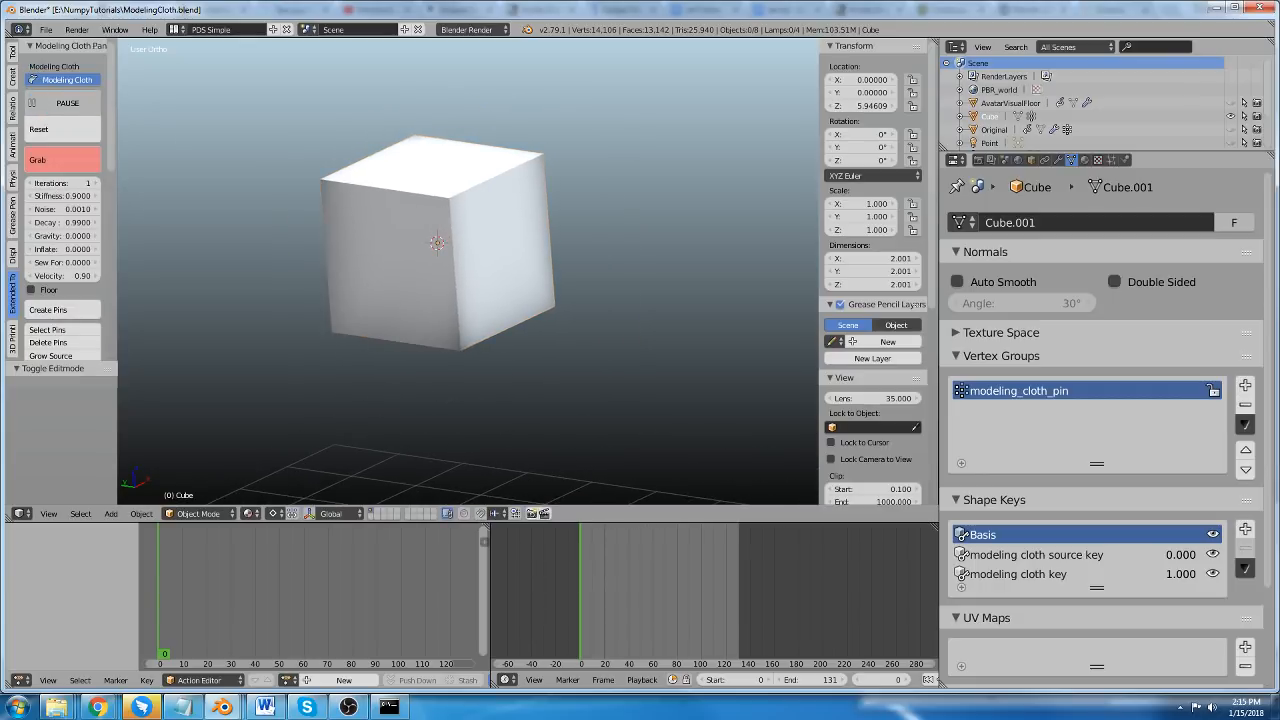
{"action": "left_click_drag", "start_coordinate": [392, 180], "coordinate": [365, 223]}
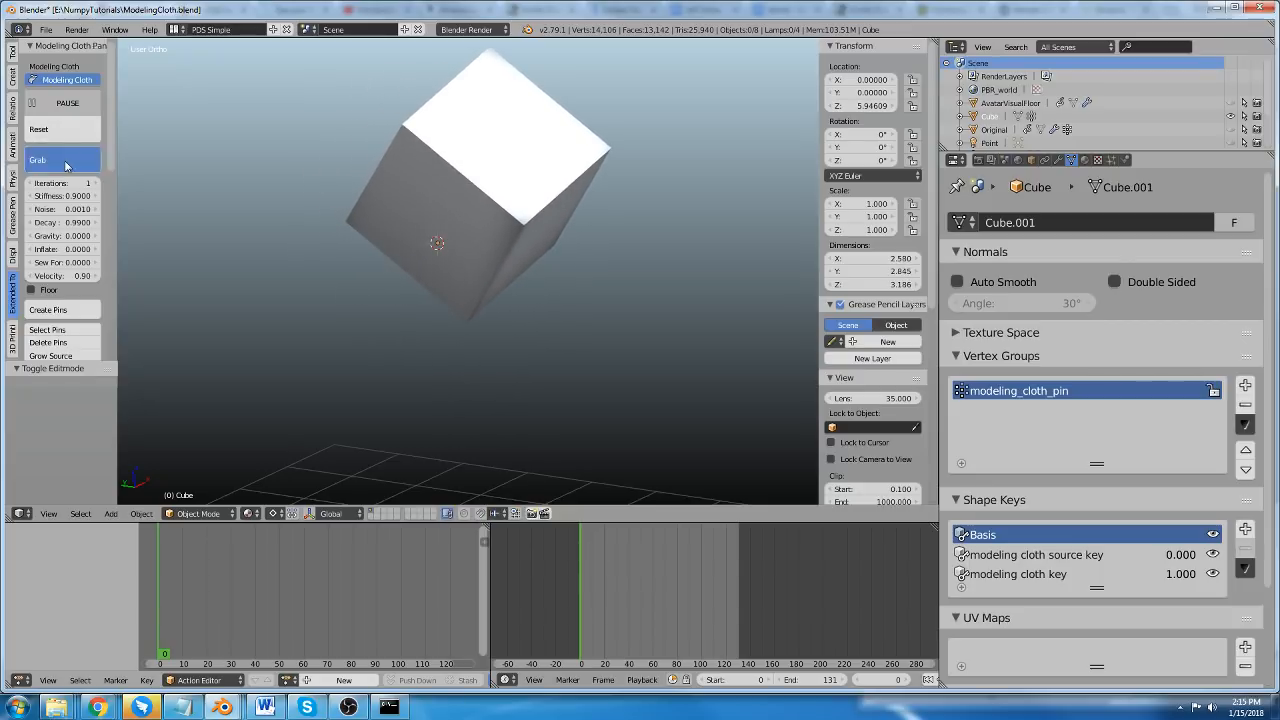
{"action": "scroll", "coordinate": [496, 290], "scroll_direction": "down", "scroll_amount": 2}
{"action": "middle_click_drag", "start_coordinate": [496, 290], "coordinate": [510, 345]}
{"action": "left_click_drag", "start_coordinate": [470, 210], "coordinate": [560, 85]}
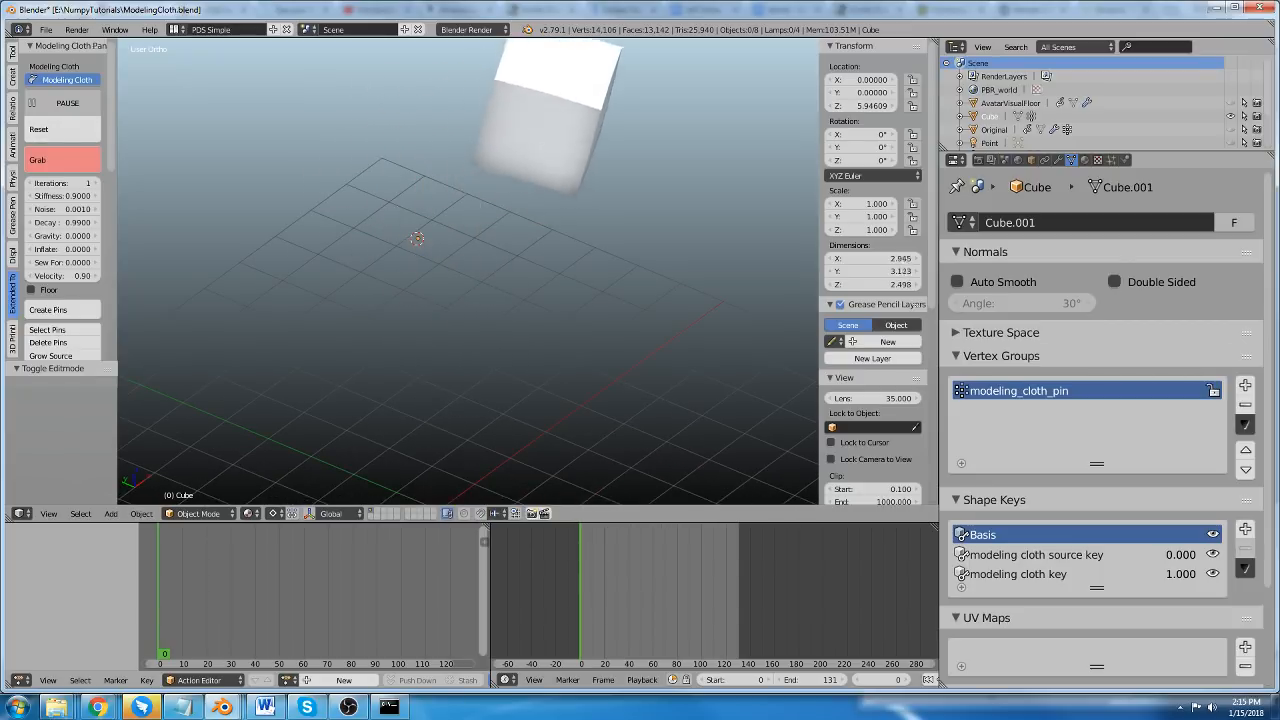
{"action": "key", "text": "Escape"}
{"action": "middle_click_drag", "start_coordinate": [462, 211], "coordinate": [525, 231]}
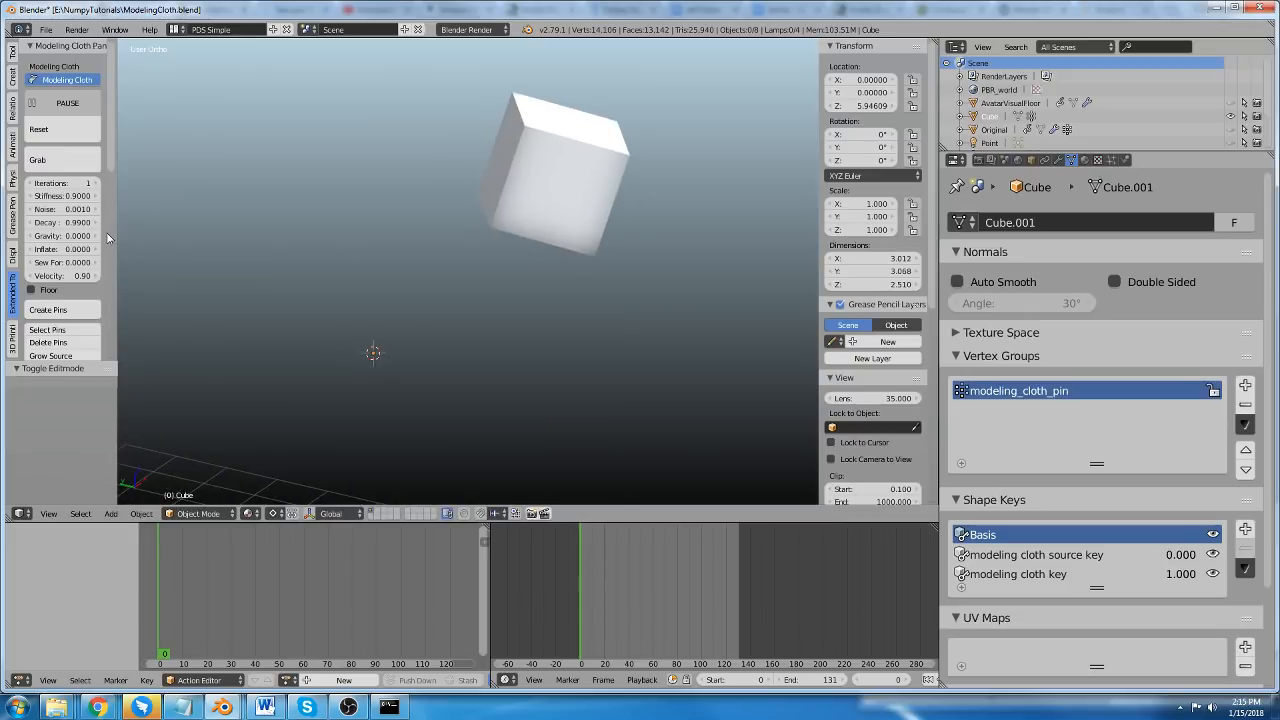
For the selected cube, set the Modeling Cloth gravity to -0.93 and enable Floor.
{"action": "scroll", "coordinate": [45, 263], "scroll_direction": "down", "scroll_amount": 2}
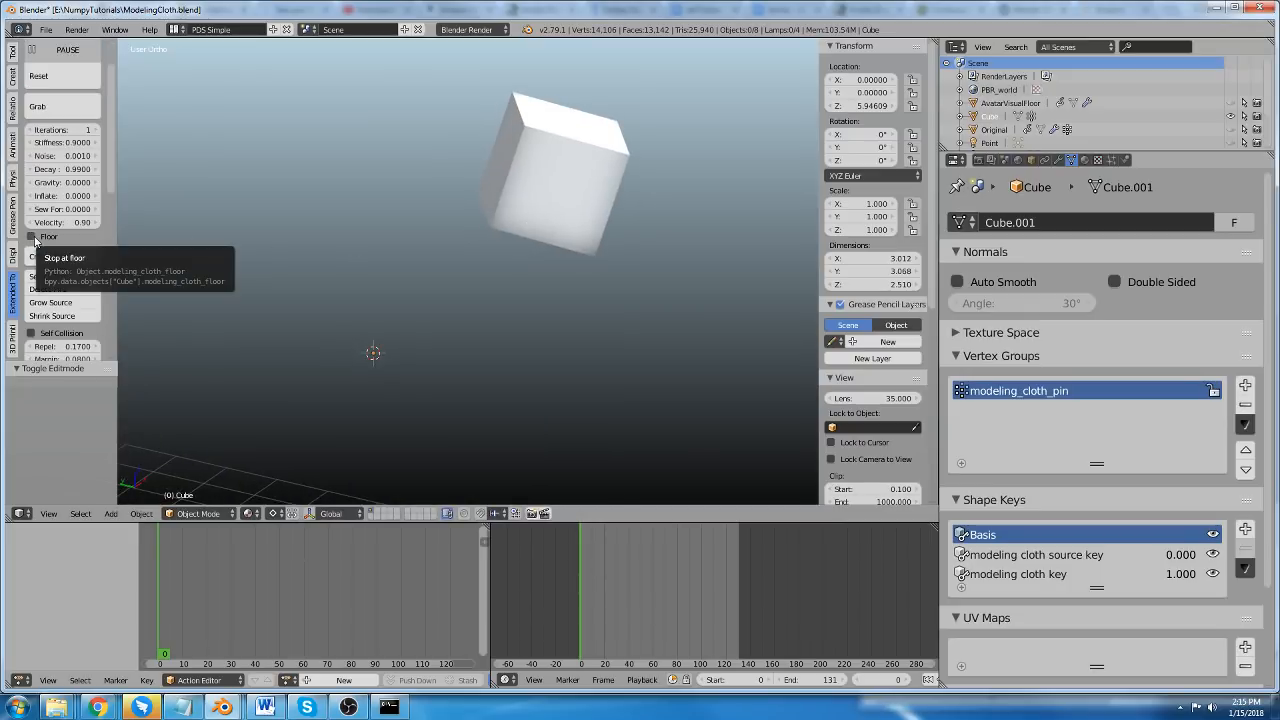
{"action": "left_click", "coordinate": [31, 237]}
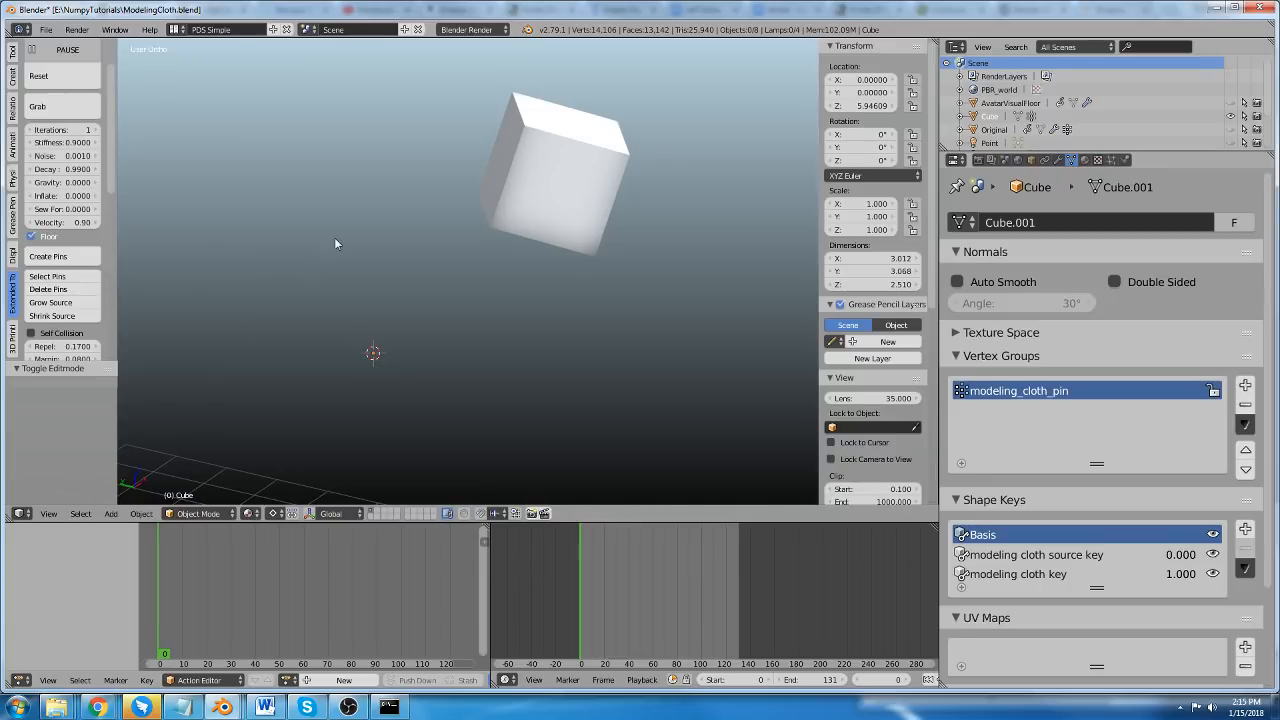
{"action": "middle_click_drag", "start_coordinate": [335, 241], "coordinate": [348, 283]}
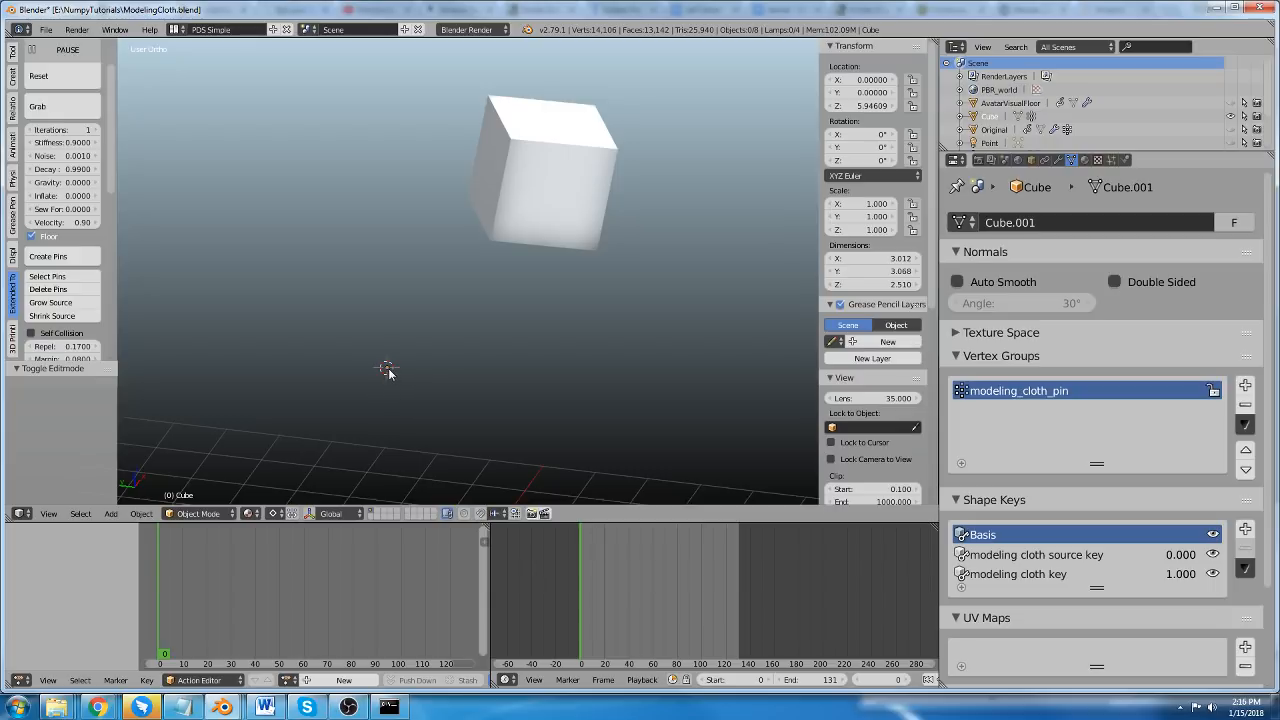
{"action": "right_click", "coordinate": [545, 182]}
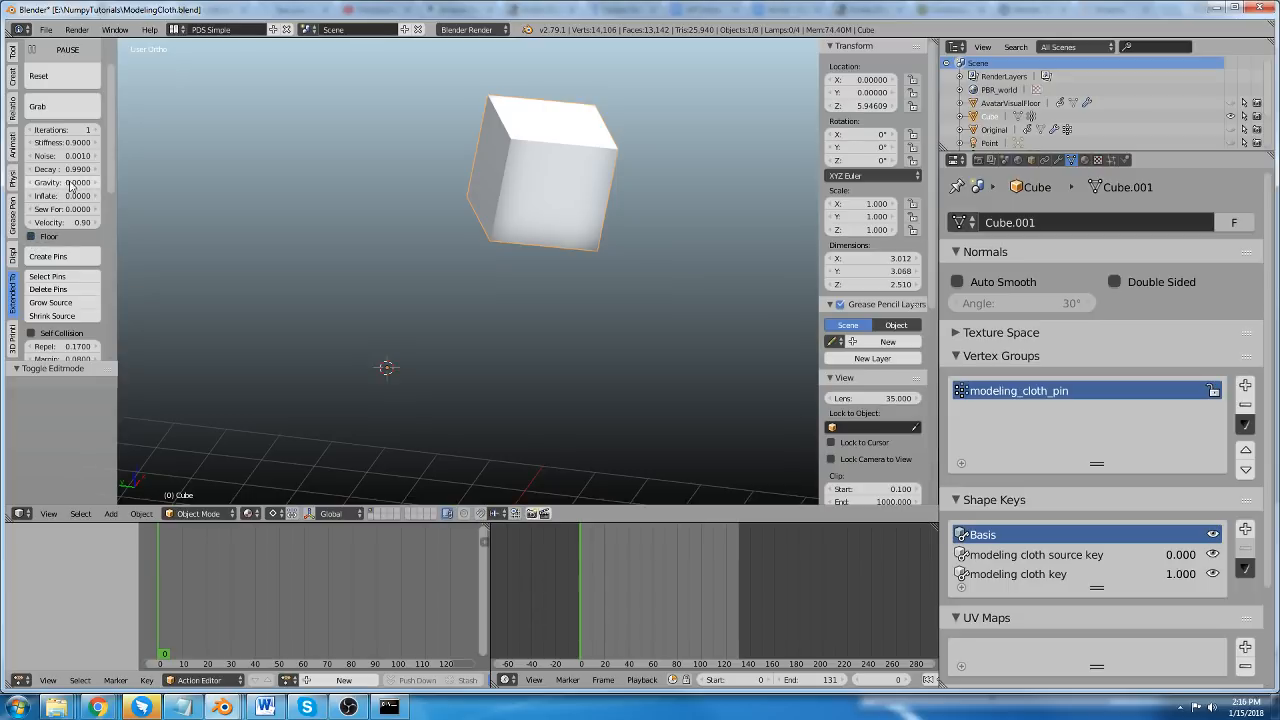
{"action": "left_click_drag", "start_coordinate": [70, 186], "coordinate": [31, 182]}
{"action": "right_click", "coordinate": [77, 187]}
{"action": "left_click", "coordinate": [33, 237]}
{"action": "middle_click_drag", "start_coordinate": [355, 252], "coordinate": [341, 234]}
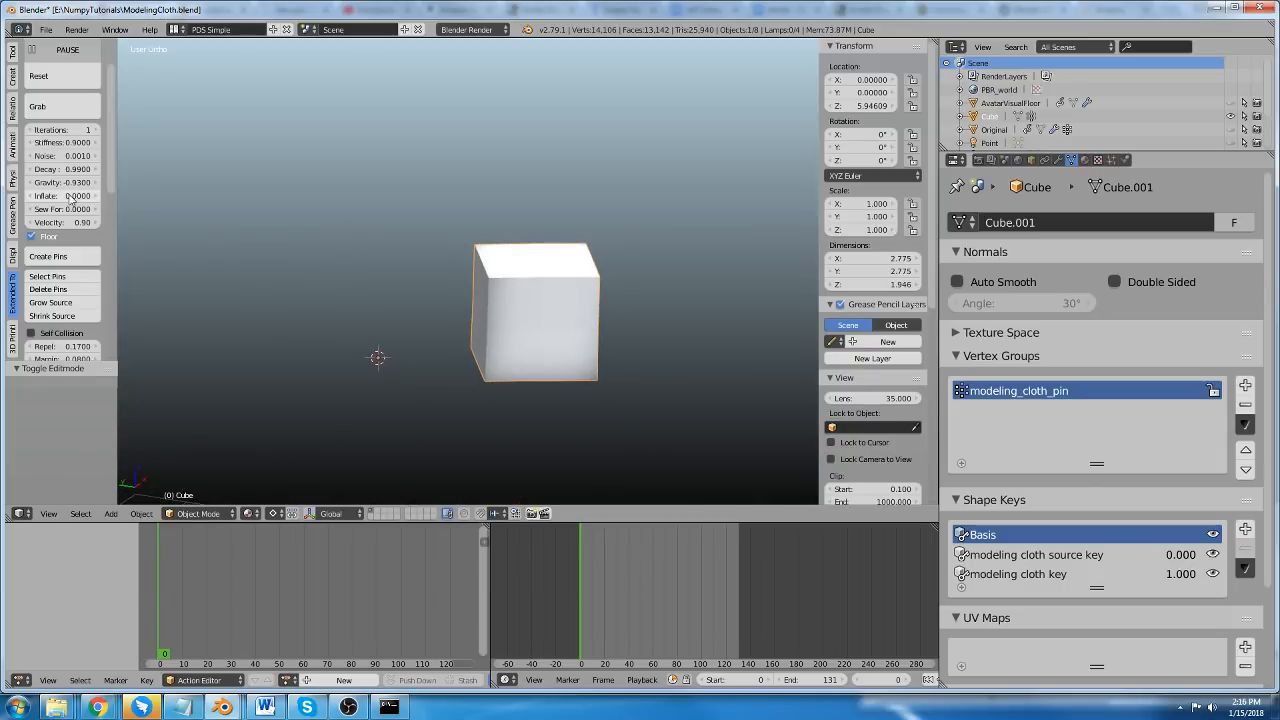
Rotate the cube by about 62.4° in the current view and set its cloth gravity to -1.
{"action": "middle_click_drag", "start_coordinate": [501, 291], "coordinate": [501, 268]}
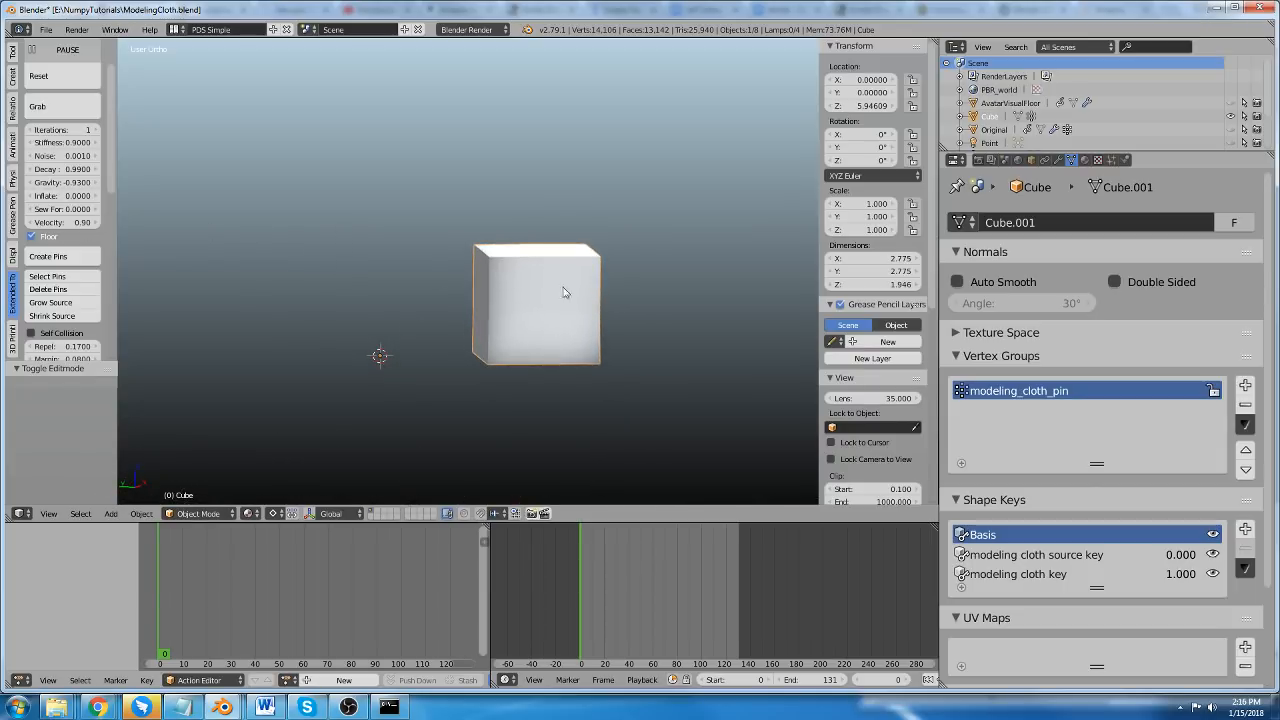
{"action": "key", "text": "r"}
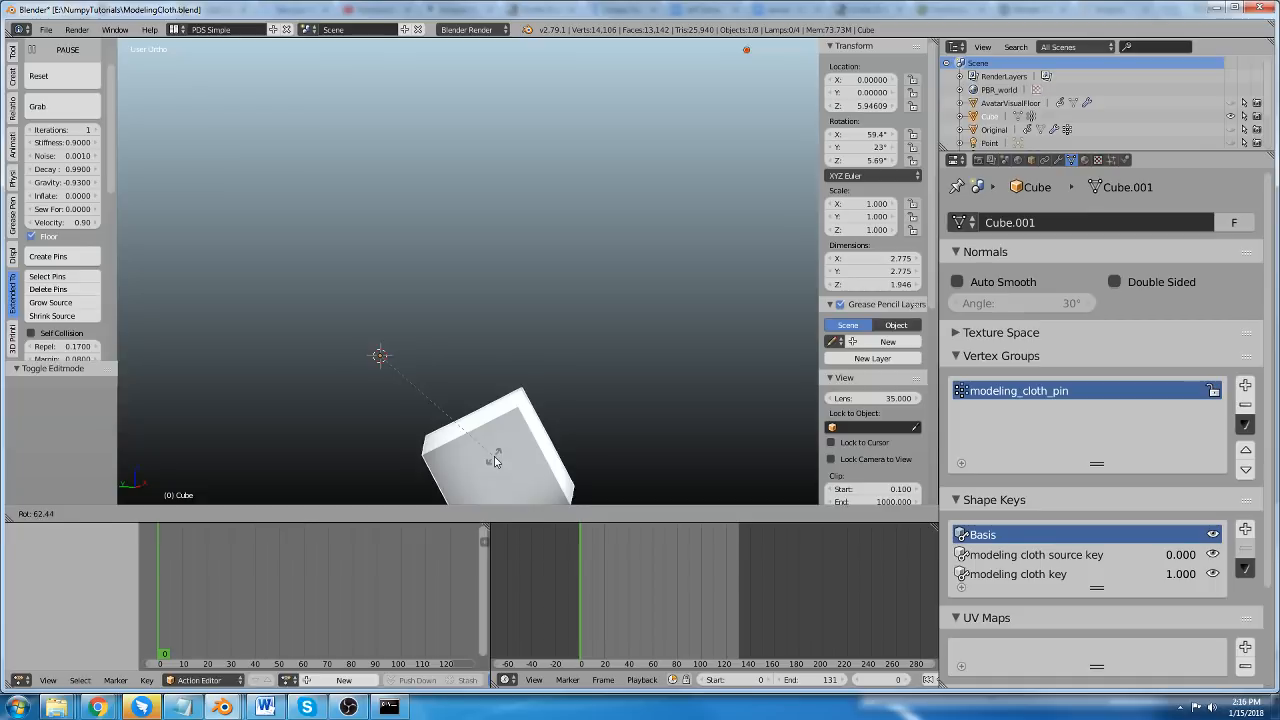
{"action": "left_click", "coordinate": [495, 459]}
{"action": "scroll", "coordinate": [397, 331], "scroll_direction": "down", "scroll_amount": 2}
{"action": "middle_click_drag", "start_coordinate": [397, 331], "coordinate": [362, 231], "text": "shift"}
{"action": "scroll", "coordinate": [361, 228], "scroll_direction": "up", "scroll_amount": 2}
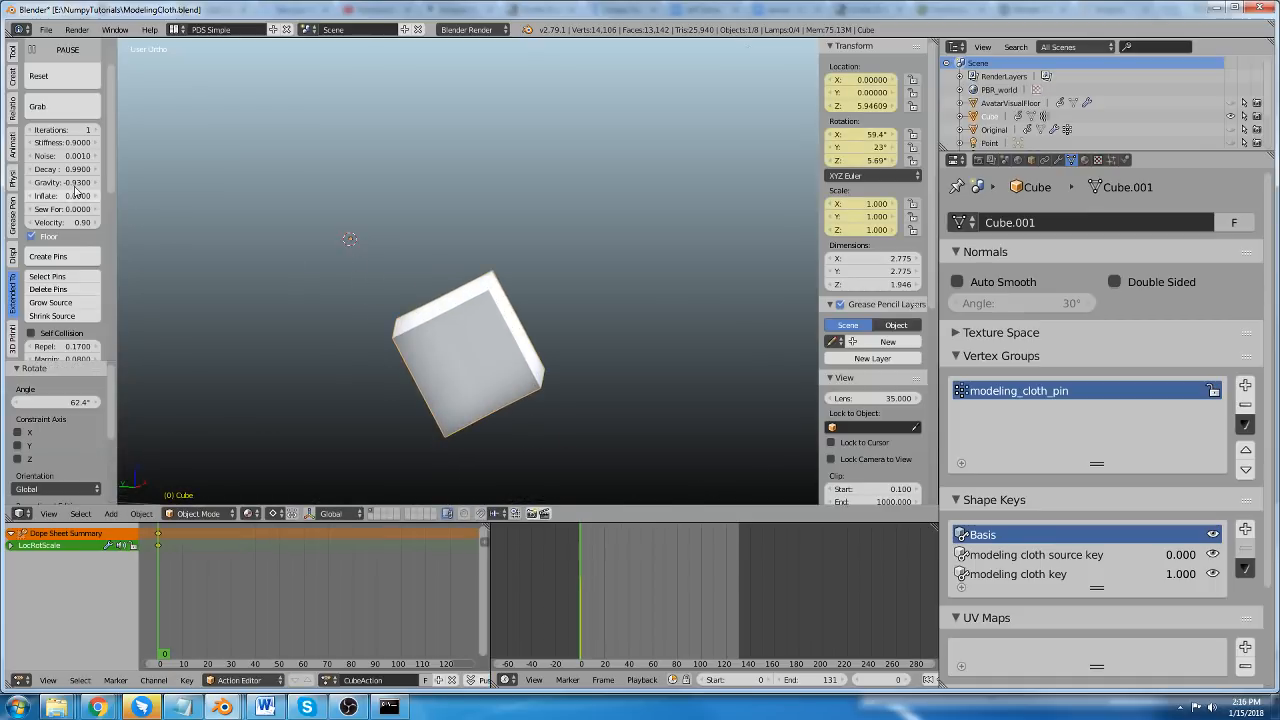
{"action": "mouse_move", "coordinate": [75, 192]}
{"action": "left_mouse_down"}
{"action": "mouse_move", "coordinate": [100, 186]}
{"action": "mouse_move", "coordinate": [62, 186]}
{"action": "left_mouse_up"}
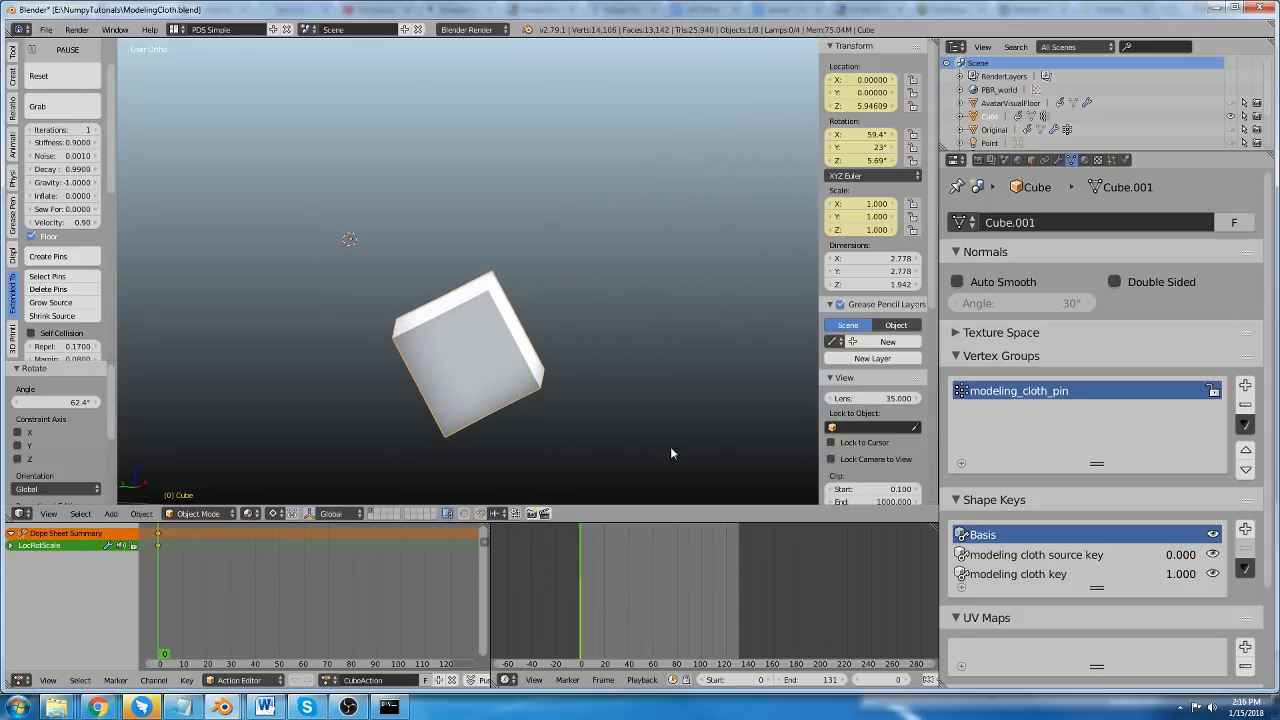
In Edit Mode, move the cube's mesh upward and place a duplicate of it diagonally above the original.
{"action": "middle_click_drag", "start_coordinate": [671, 453], "coordinate": [435, 295]}
{"action": "key", "text": "Tab"}
{"action": "key", "text": "g"}
{"action": "left_click", "coordinate": [469, 229]}
{"action": "key", "text": "shift+d"}
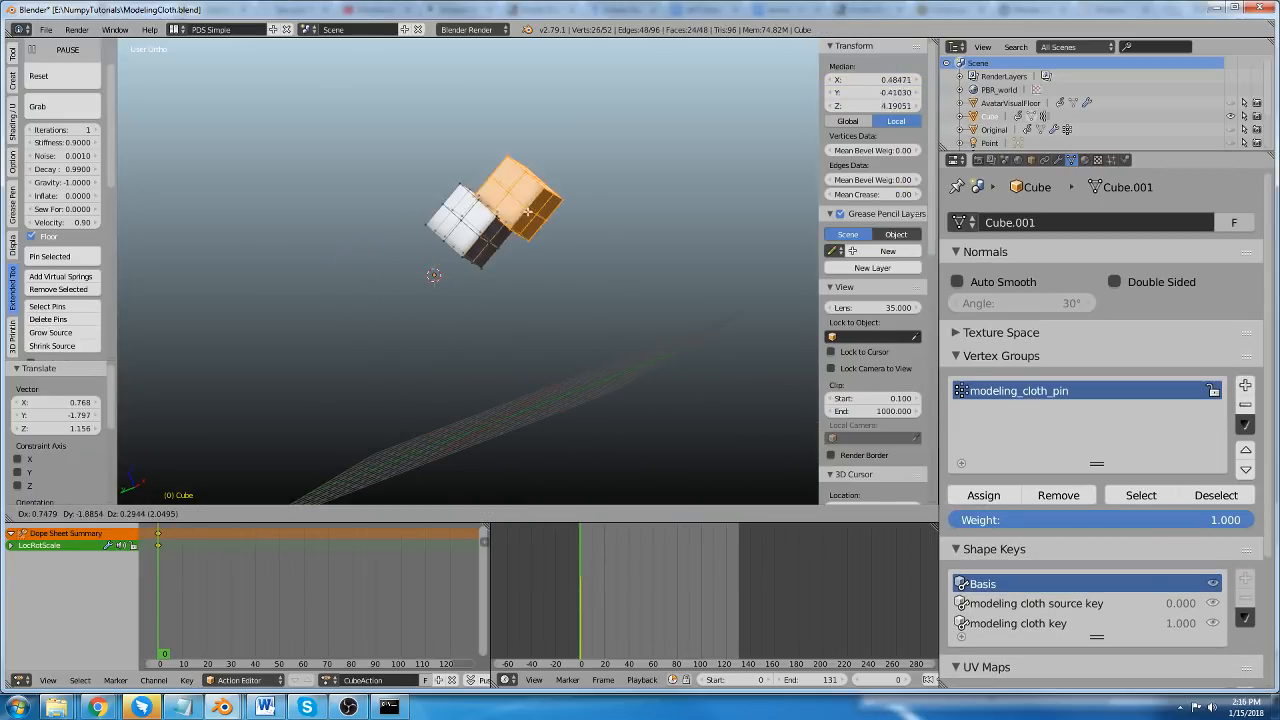
{"action": "left_click", "coordinate": [589, 138]}
{"action": "key", "text": "Tab"}
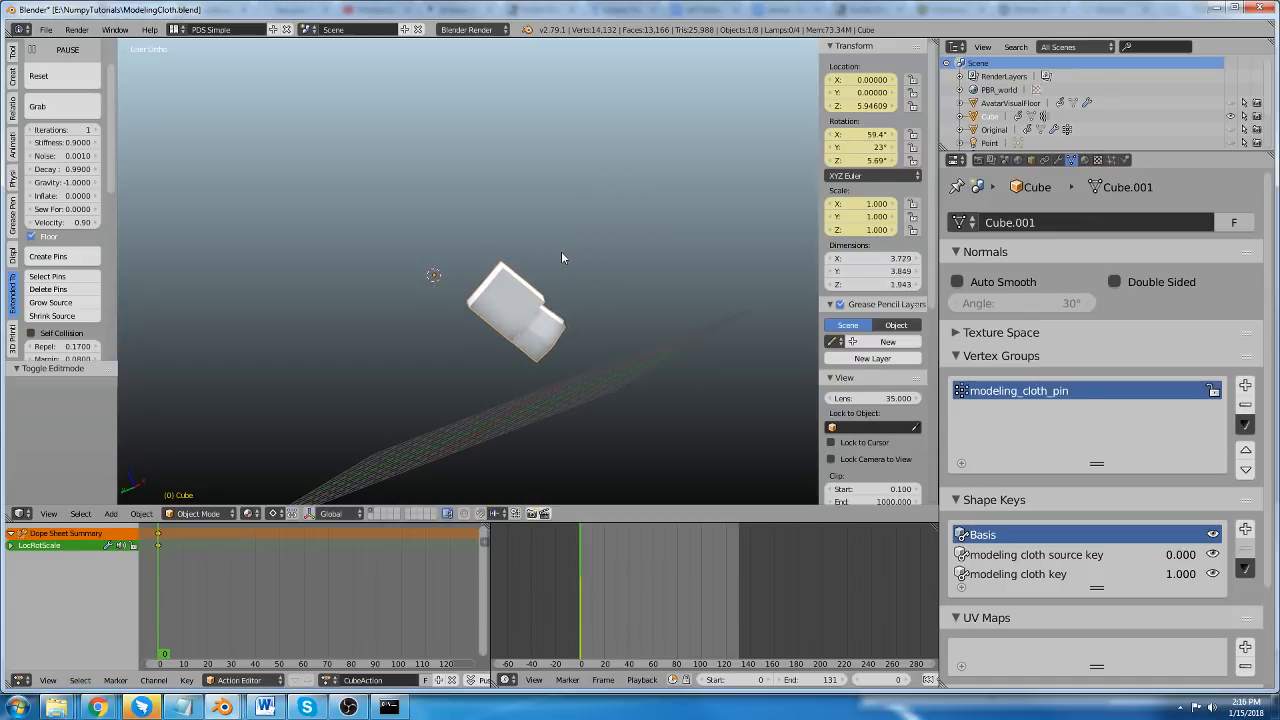
Add virtual springs to the duplicated cube in Edit Mode and return to Object Mode.
{"action": "middle_click_drag", "start_coordinate": [565, 283], "coordinate": [521, 287]}
{"action": "middle_click_drag", "start_coordinate": [531, 335], "coordinate": [547, 327]}
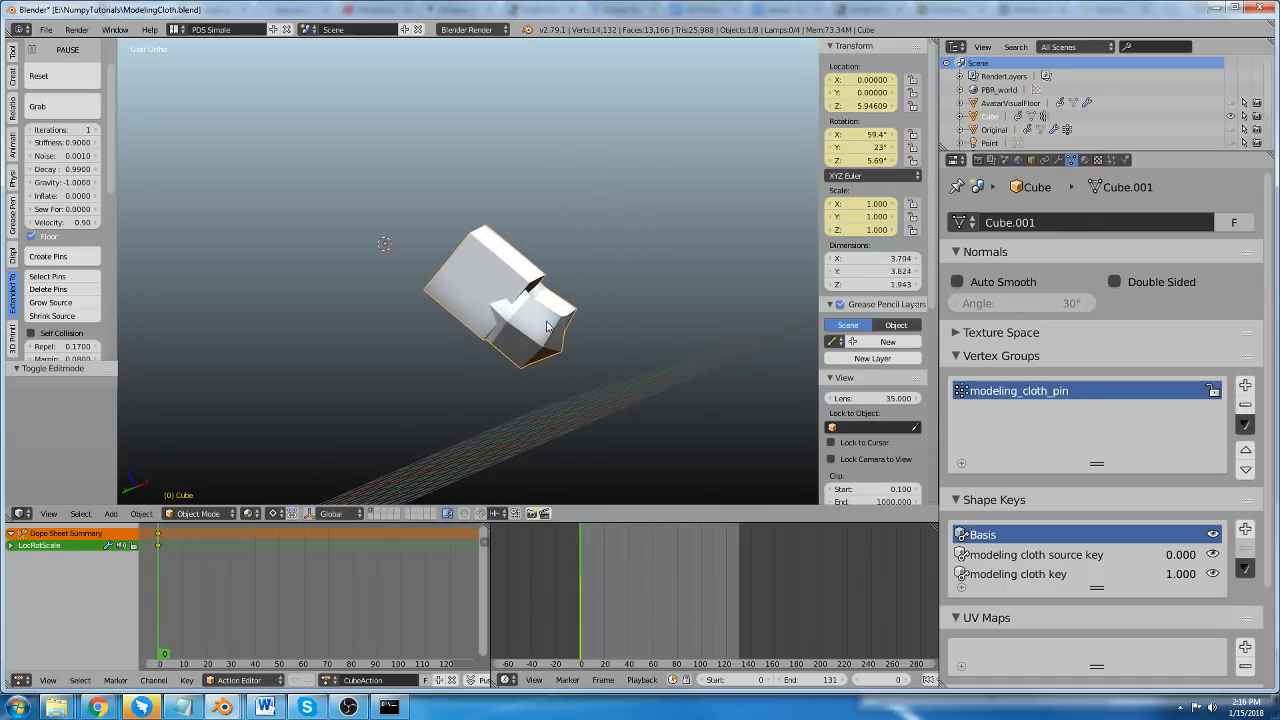
{"action": "key", "text": "Tab"}
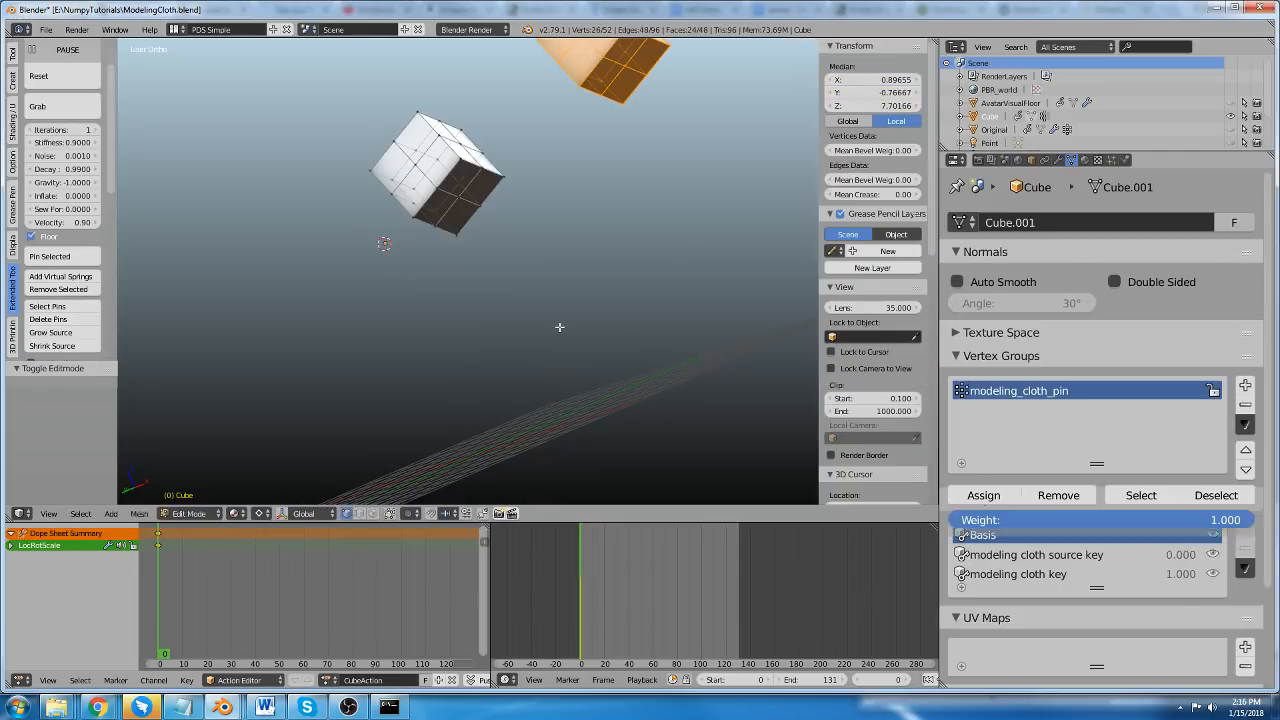
{"action": "middle_click_drag", "start_coordinate": [526, 221], "coordinate": [534, 165]}
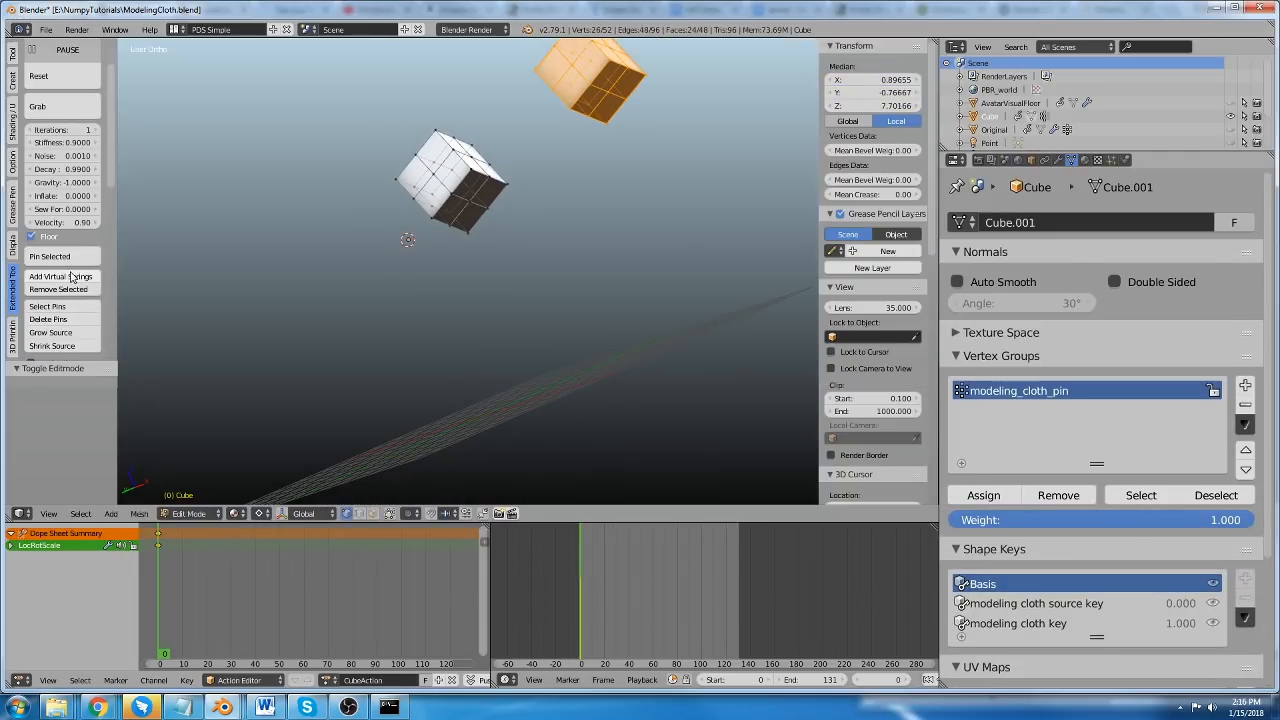
{"action": "left_click", "coordinate": [72, 277]}
{"action": "key", "text": "Tab"}
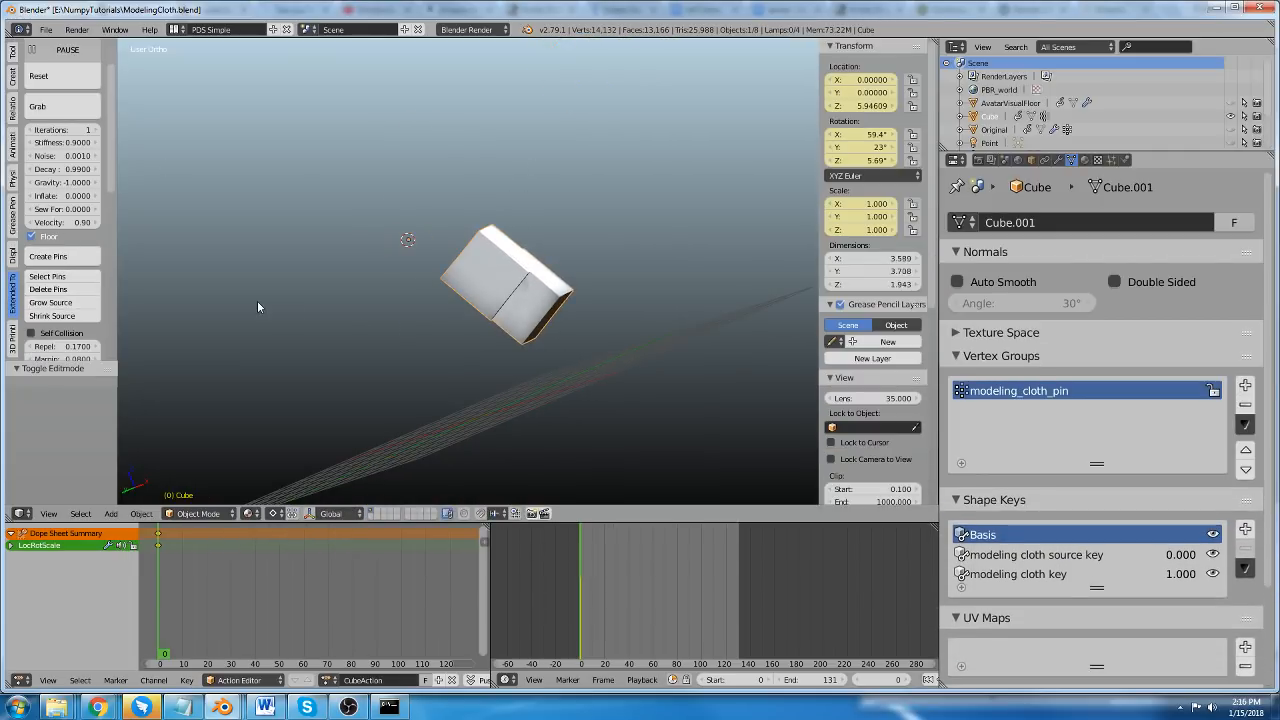
Set the cloth's Velocity to 1 and reset the two cubes to rerun their fall.
{"action": "left_click", "coordinate": [55, 76]}
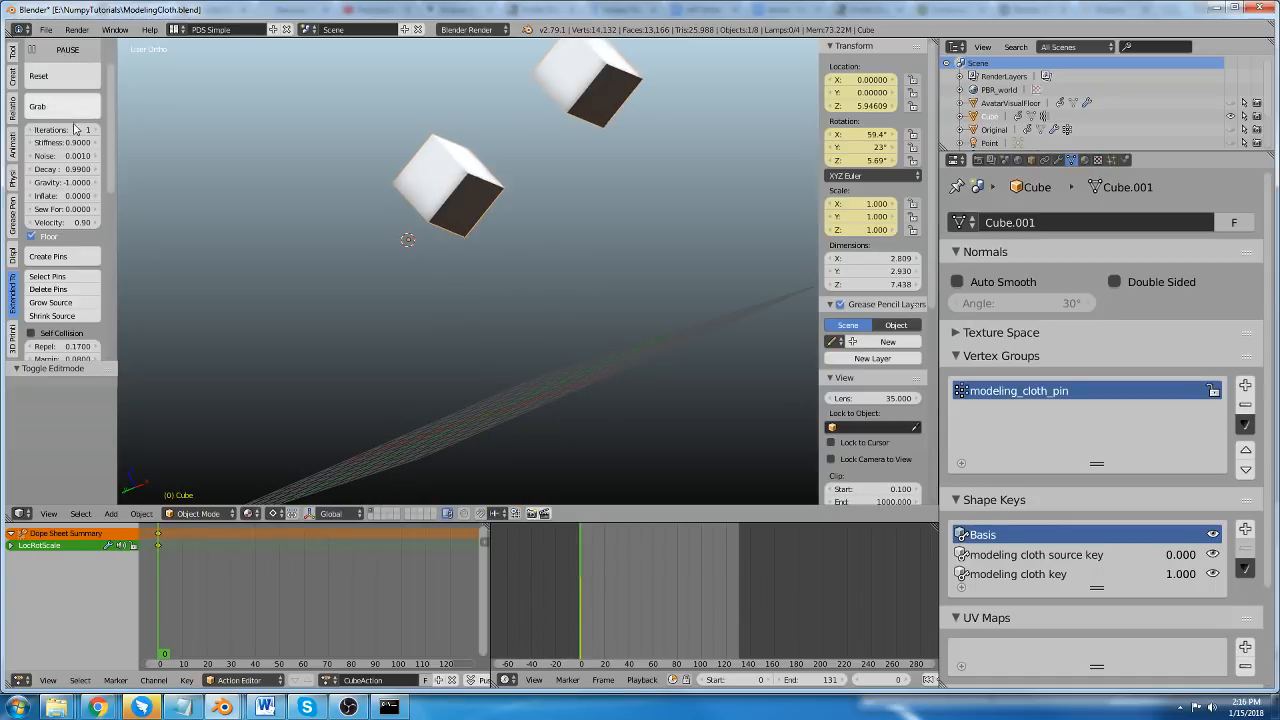
{"action": "double_click", "coordinate": [59, 223]}
{"action": "type", "text": "1"}
{"action": "key", "text": "Return"}
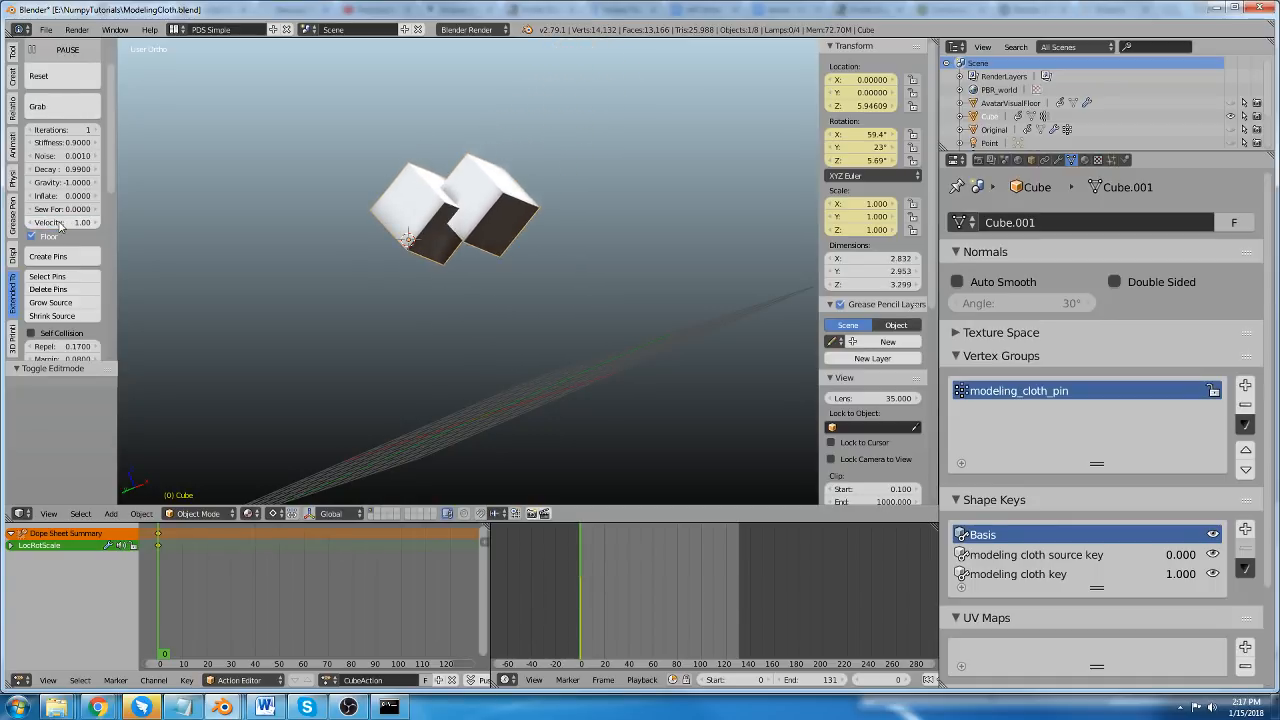
{"action": "left_click", "coordinate": [45, 80]}
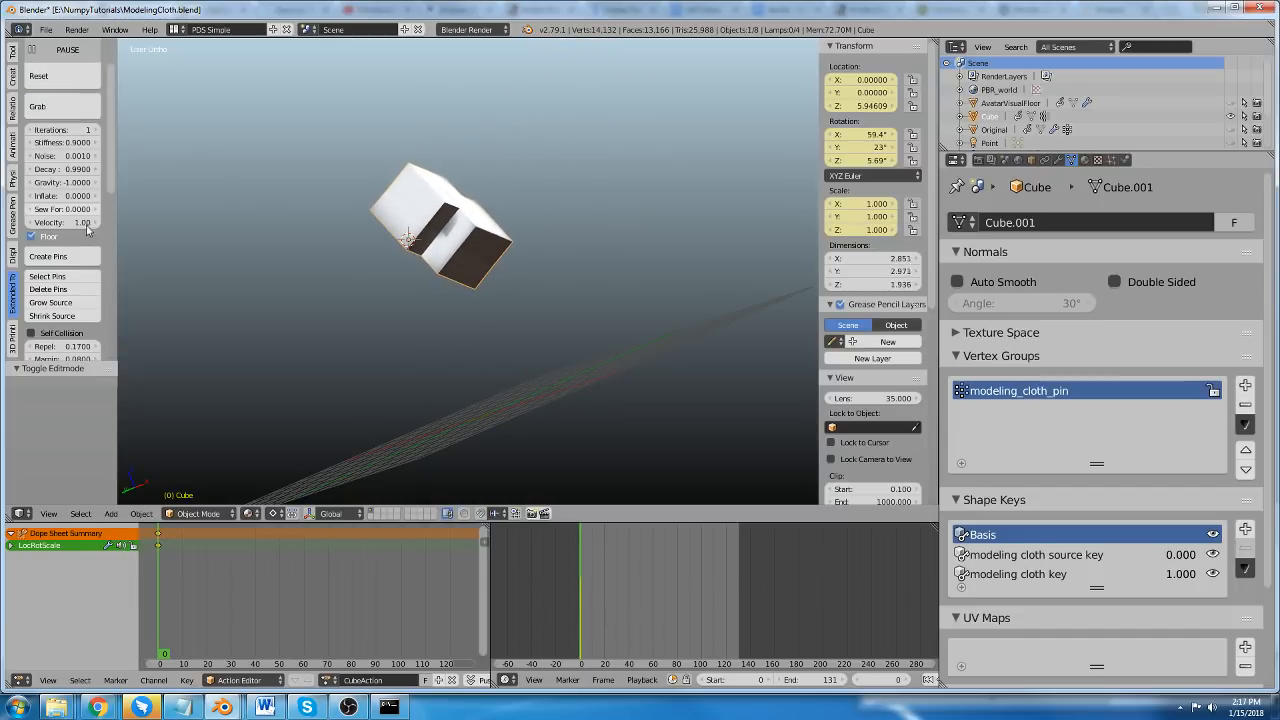
Enable Self Collision, reset the cloth and replay the simulation of the two cubes.
{"action": "left_click", "coordinate": [60, 50]}
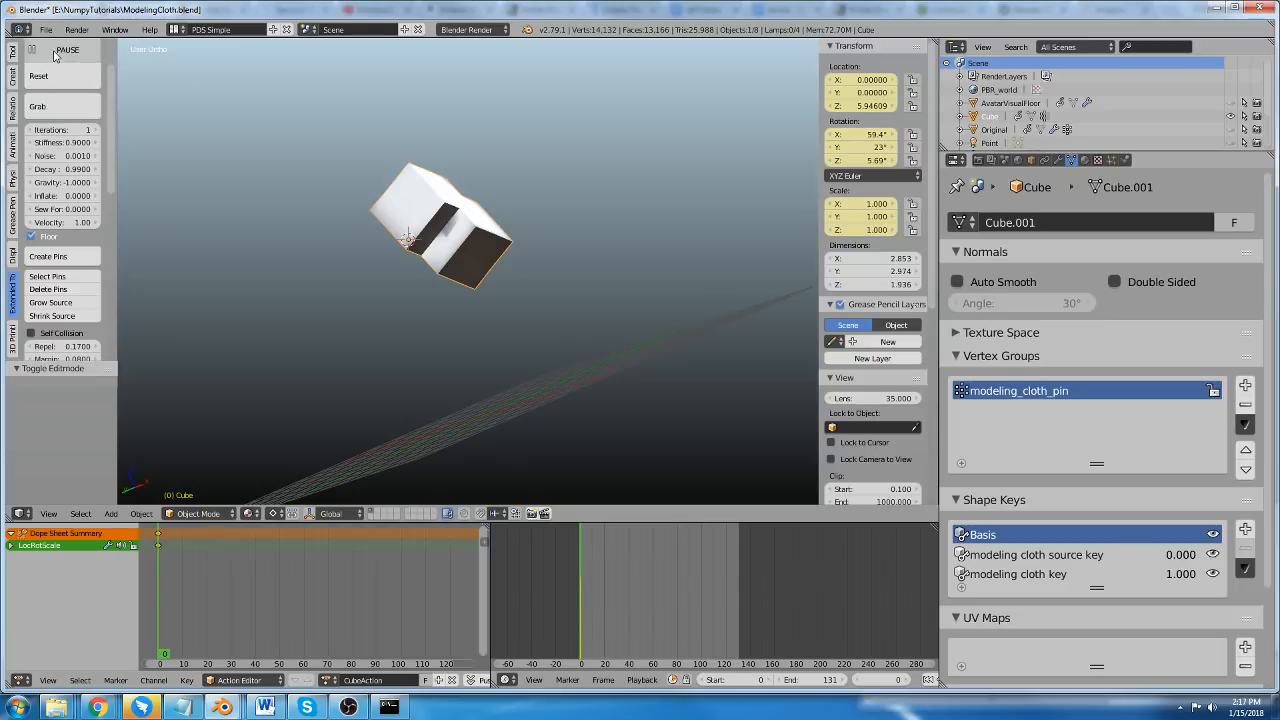
{"action": "left_click", "coordinate": [57, 80]}
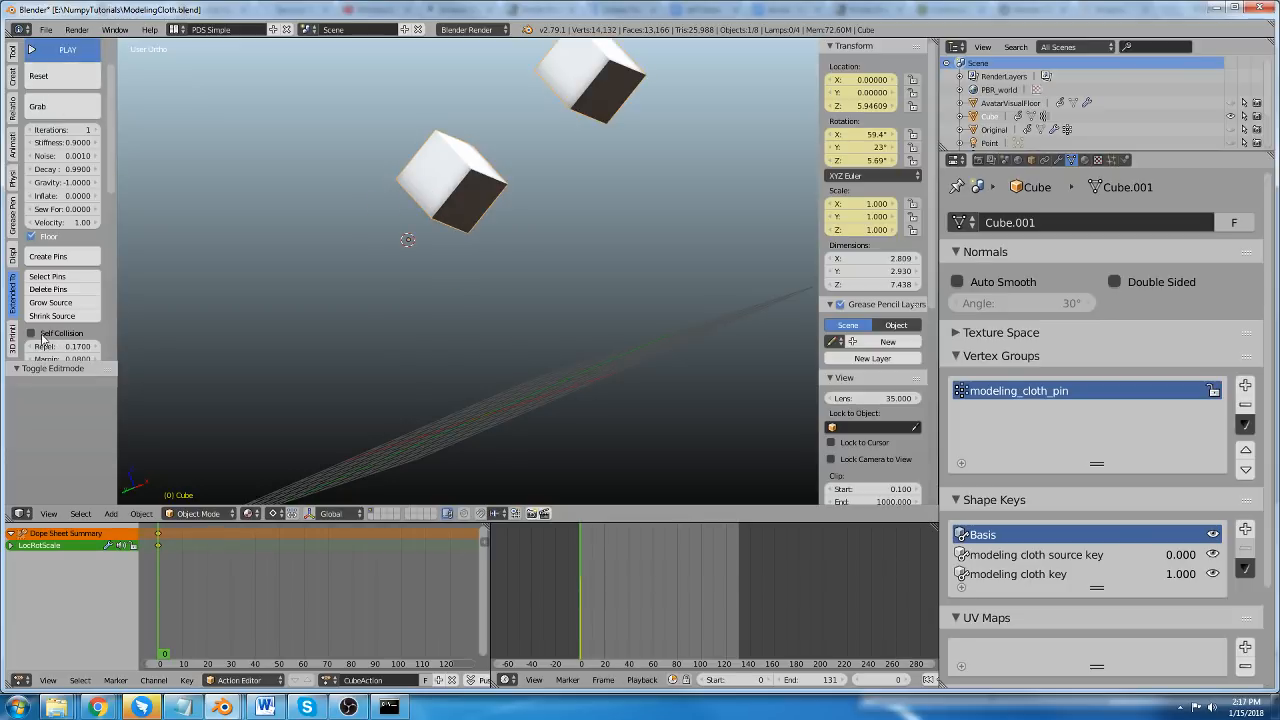
{"action": "left_click", "coordinate": [60, 50]}
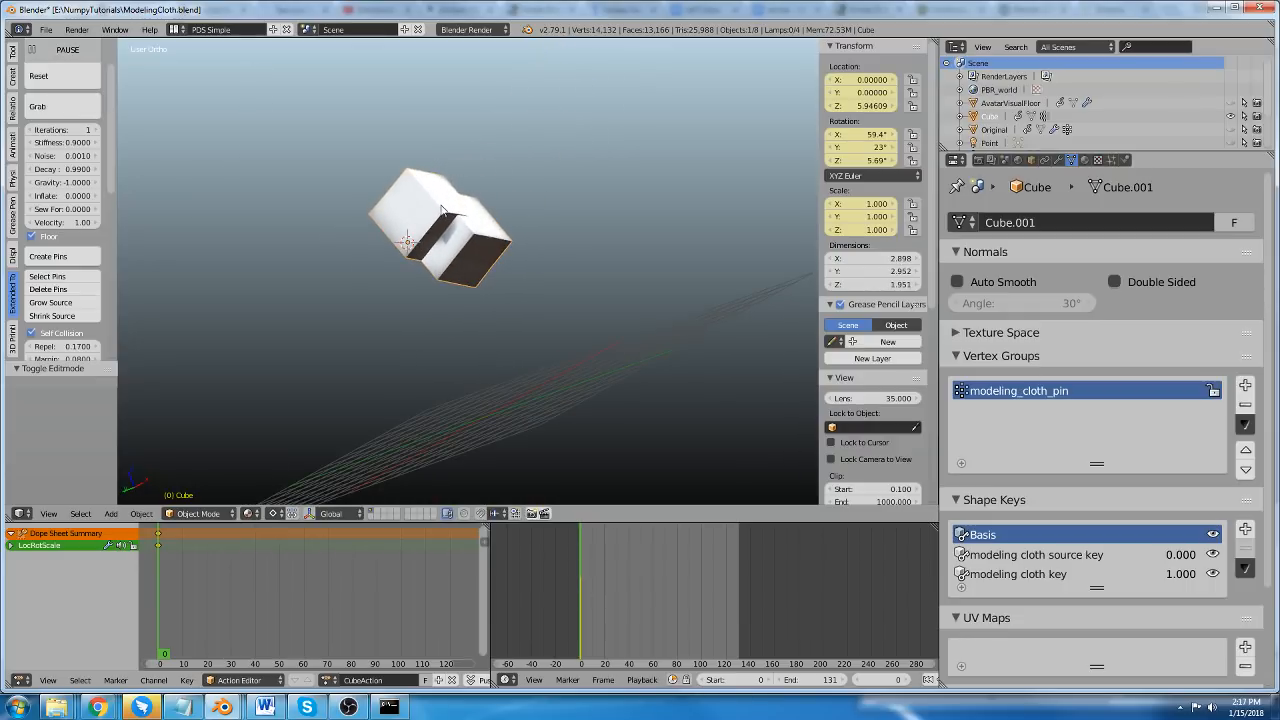
{"action": "scroll", "coordinate": [440, 208], "scroll_direction": "up", "scroll_amount": 1}
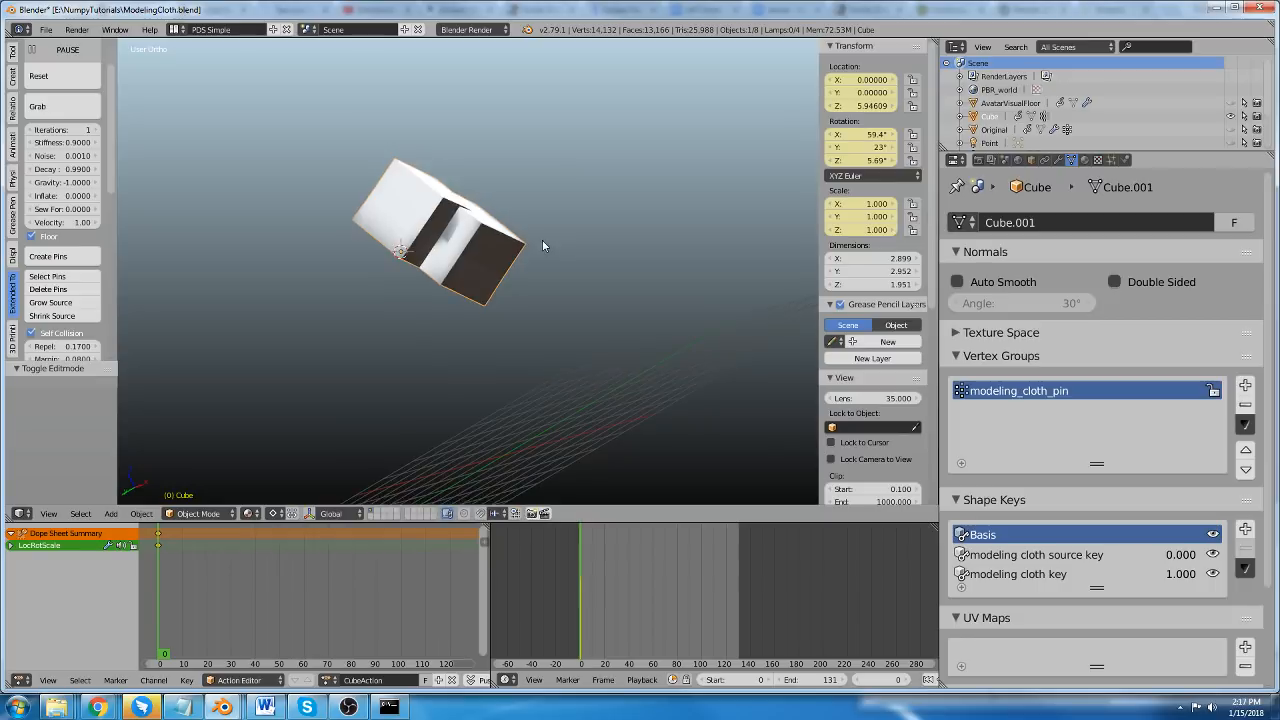
{"action": "middle_click_drag", "start_coordinate": [470, 264], "coordinate": [581, 336]}
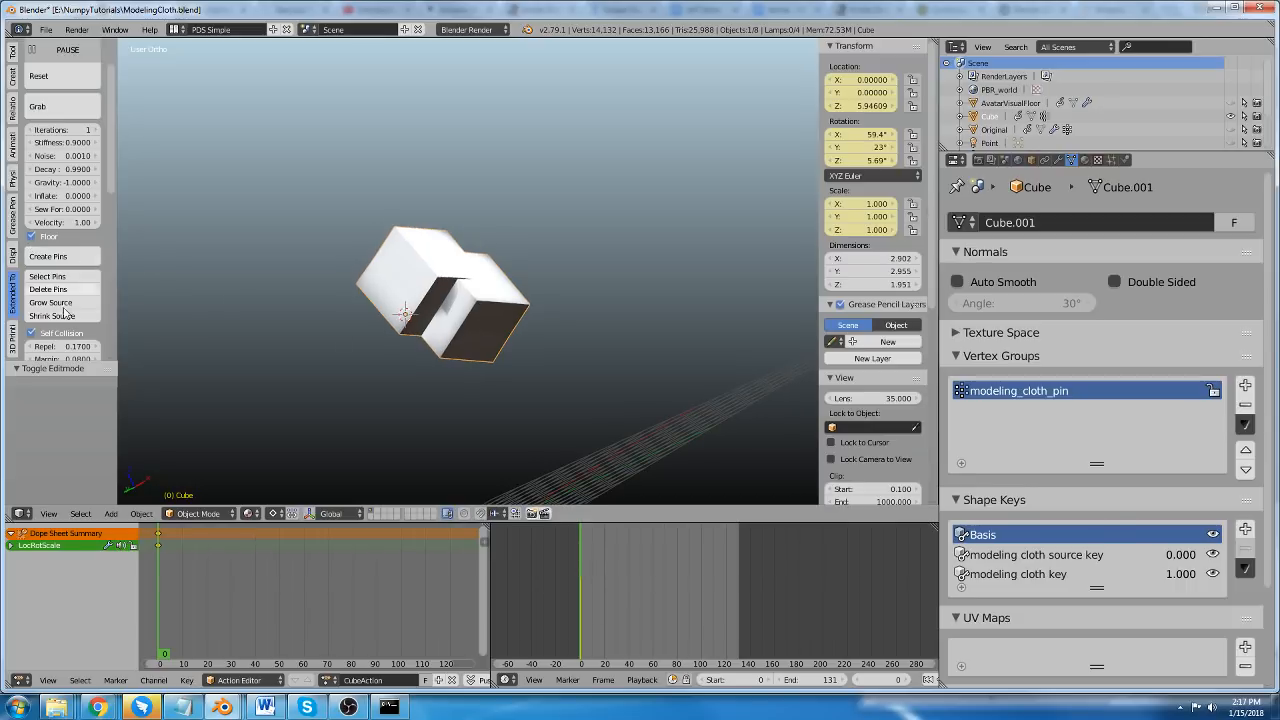
Turn off Self Collision and examine the two overlapping cubes from several angles.
{"action": "scroll", "coordinate": [50, 315], "scroll_direction": "down", "scroll_amount": 2}
{"action": "middle_click_drag", "start_coordinate": [500, 345], "coordinate": [438, 318]}
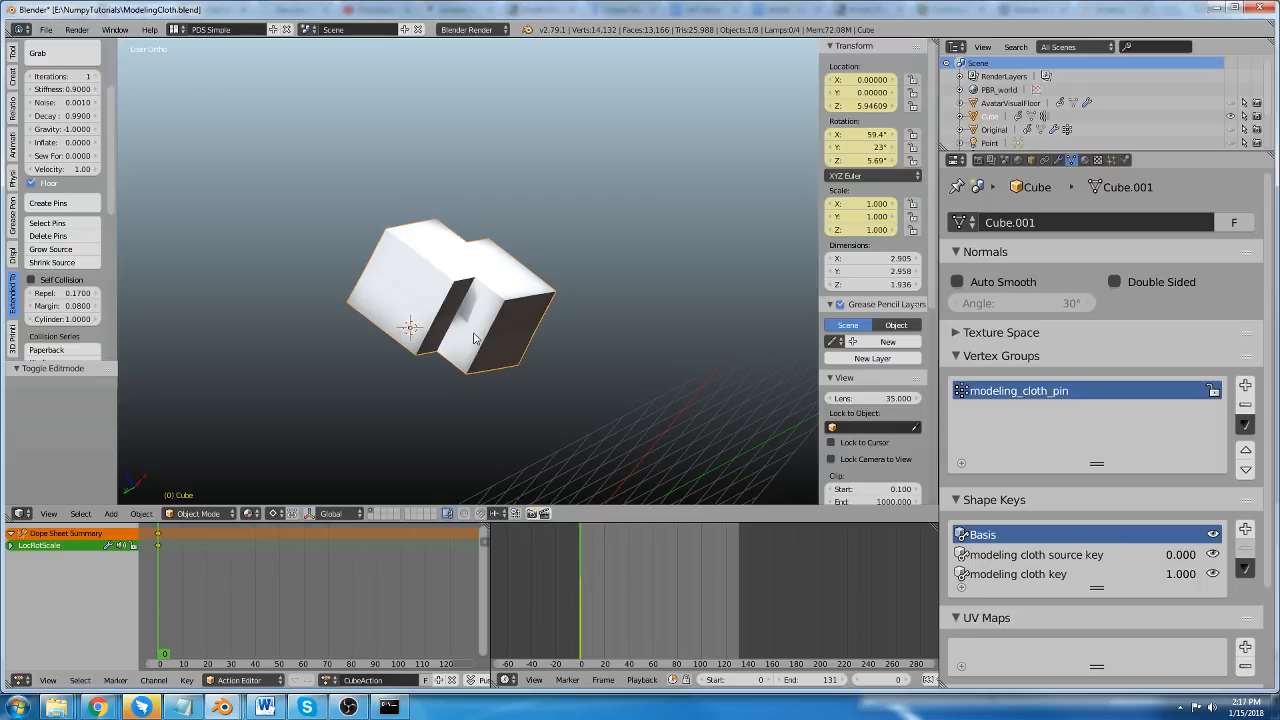
{"action": "middle_click_drag", "start_coordinate": [480, 337], "coordinate": [505, 320]}
{"action": "middle_click_drag", "start_coordinate": [314, 298], "coordinate": [372, 349]}
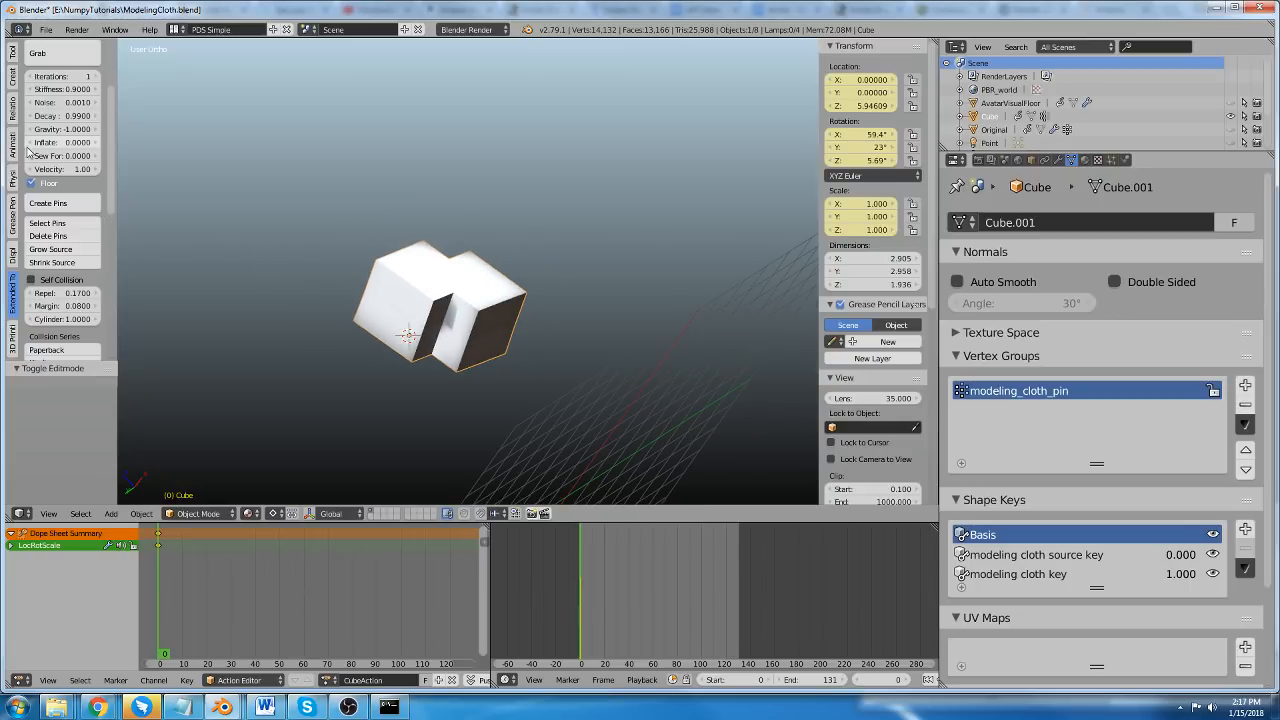
Disable Modeling Cloth on the cube object and delete the object.
{"action": "scroll", "coordinate": [60, 150], "scroll_direction": "up", "scroll_amount": 3}
{"action": "left_click", "coordinate": [59, 81]}
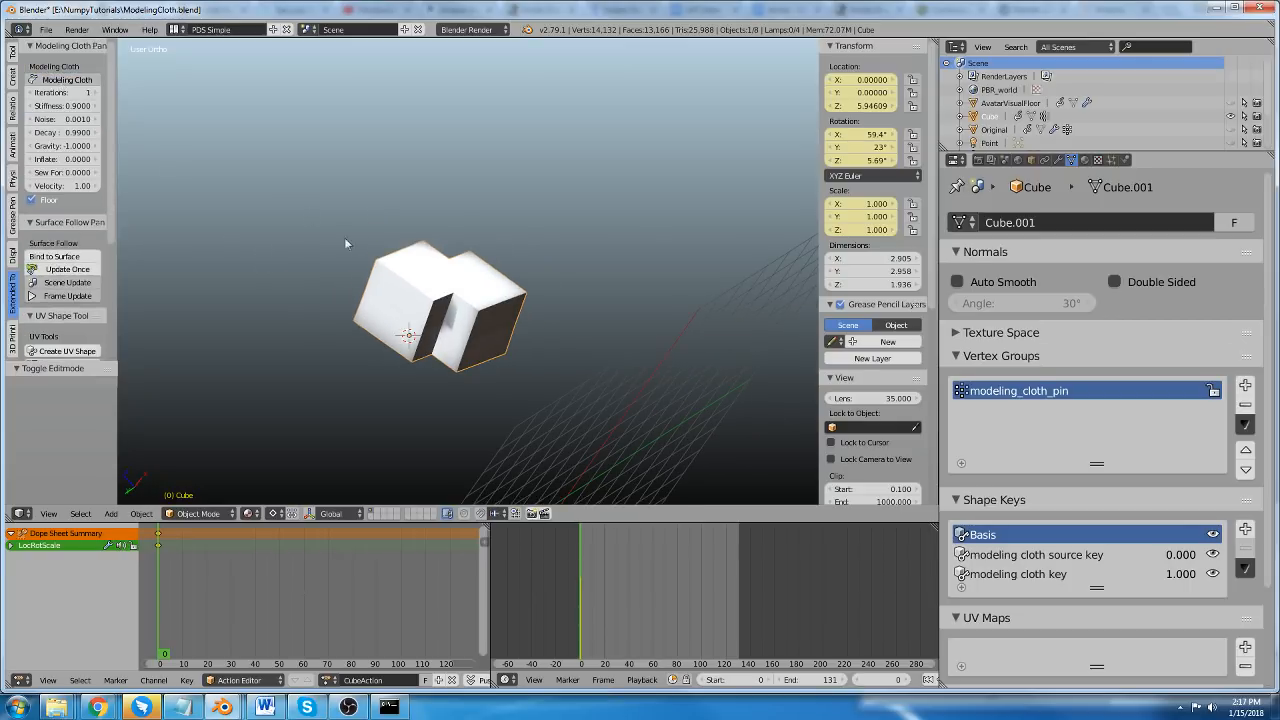
{"action": "middle_click_drag", "start_coordinate": [347, 243], "coordinate": [402, 275]}
{"action": "key", "text": "x"}
{"action": "left_click", "coordinate": [426, 293]}
Add a UV sphere and clear its location so it sits at the world origin.
{"action": "middle_click_drag", "start_coordinate": [406, 191], "coordinate": [460, 319]}
{"action": "key", "text": "shift+a"}
{"action": "mouse_move", "coordinate": [460, 319]}
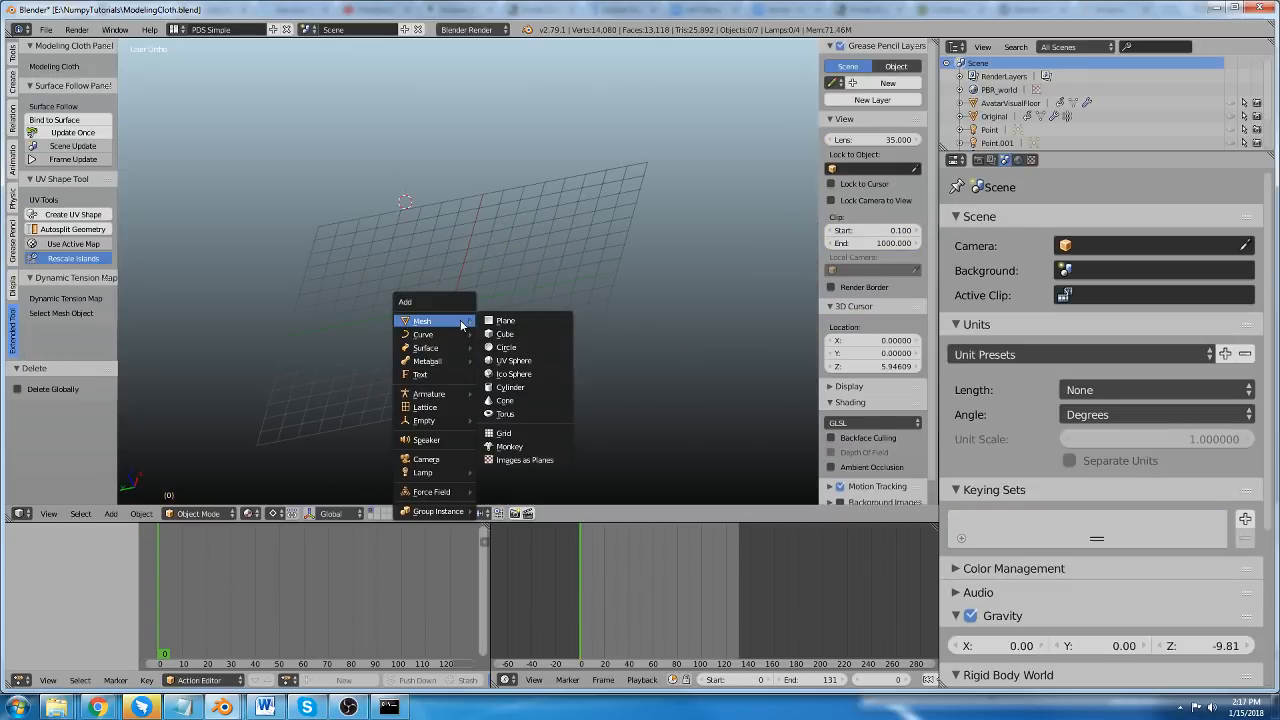
{"action": "left_click", "coordinate": [513, 360]}
{"action": "key", "text": "alt+g"}
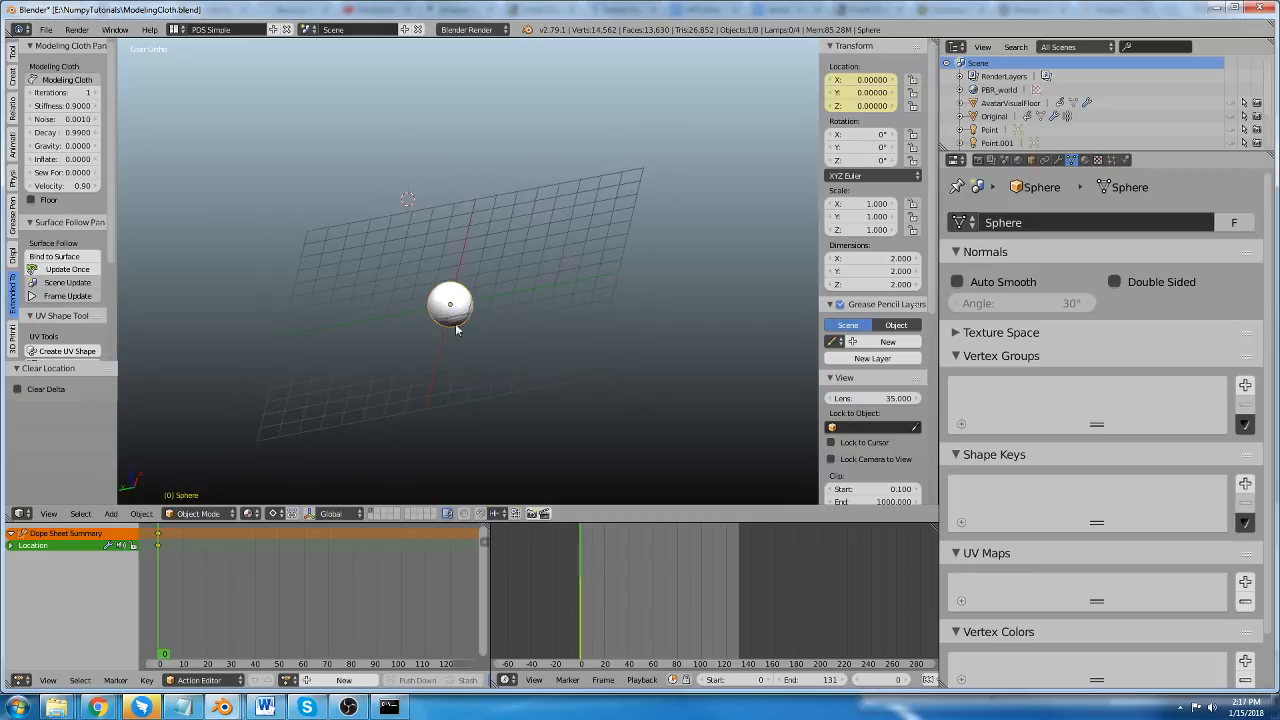
Delete the UV sphere from the scene.
{"action": "scroll", "coordinate": [453, 325], "scroll_direction": "up", "scroll_amount": 2}
{"action": "middle_click_drag", "start_coordinate": [400, 248], "coordinate": [393, 219]}
{"action": "scroll", "coordinate": [447, 284], "scroll_direction": "up", "scroll_amount": 2}
{"action": "key", "text": "x"}
{"action": "left_click", "coordinate": [438, 285]}
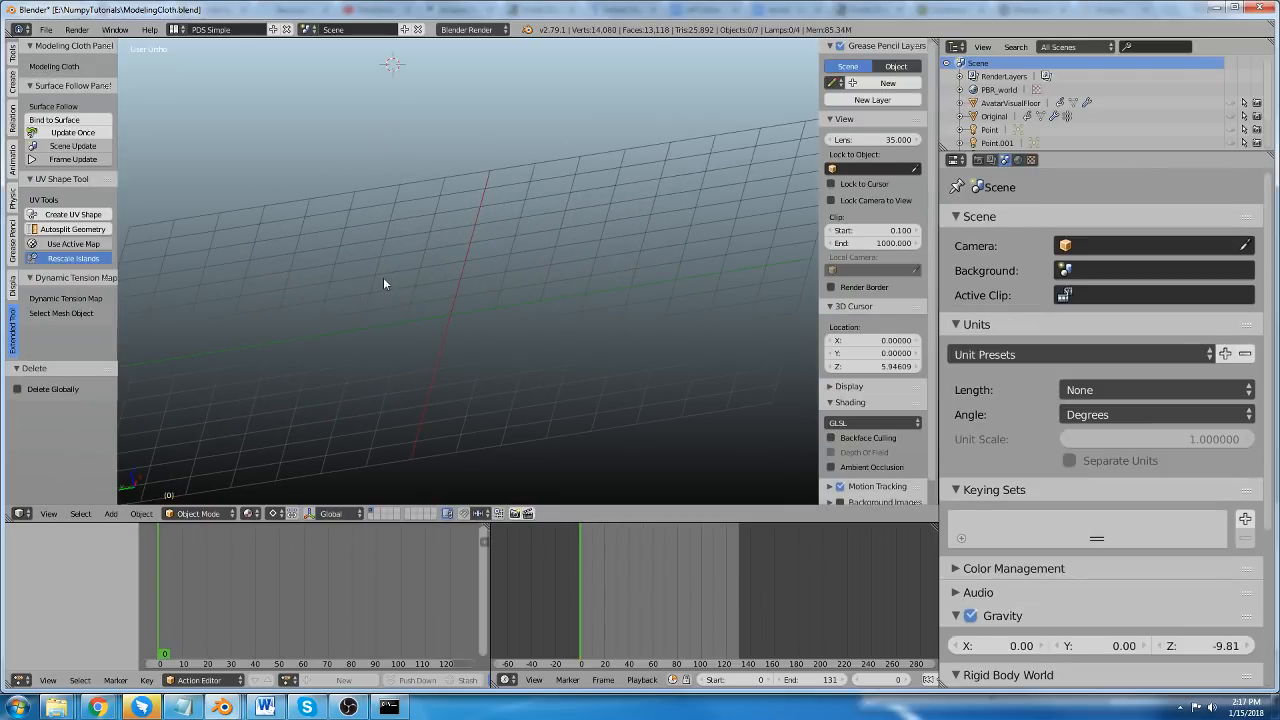
Add an ico sphere and clear its location so its origin sits at the world origin.
{"action": "key", "text": "shift+a"}
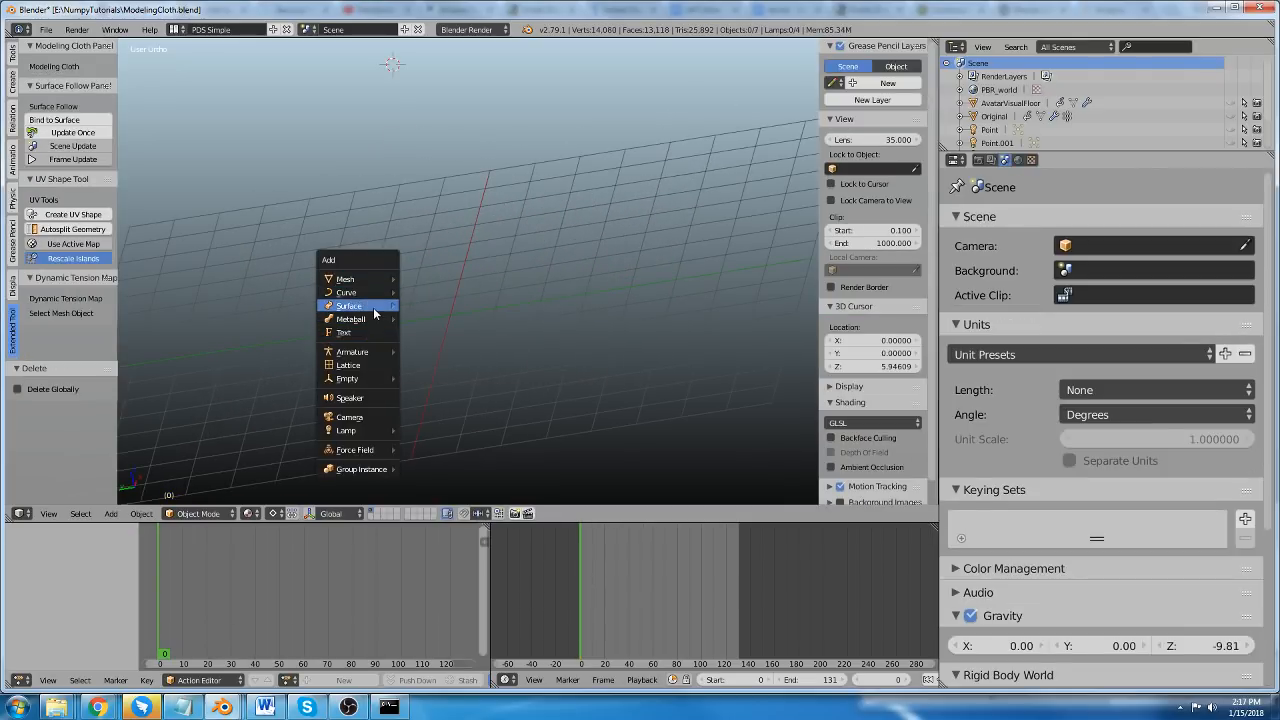
{"action": "mouse_move", "coordinate": [377, 385]}
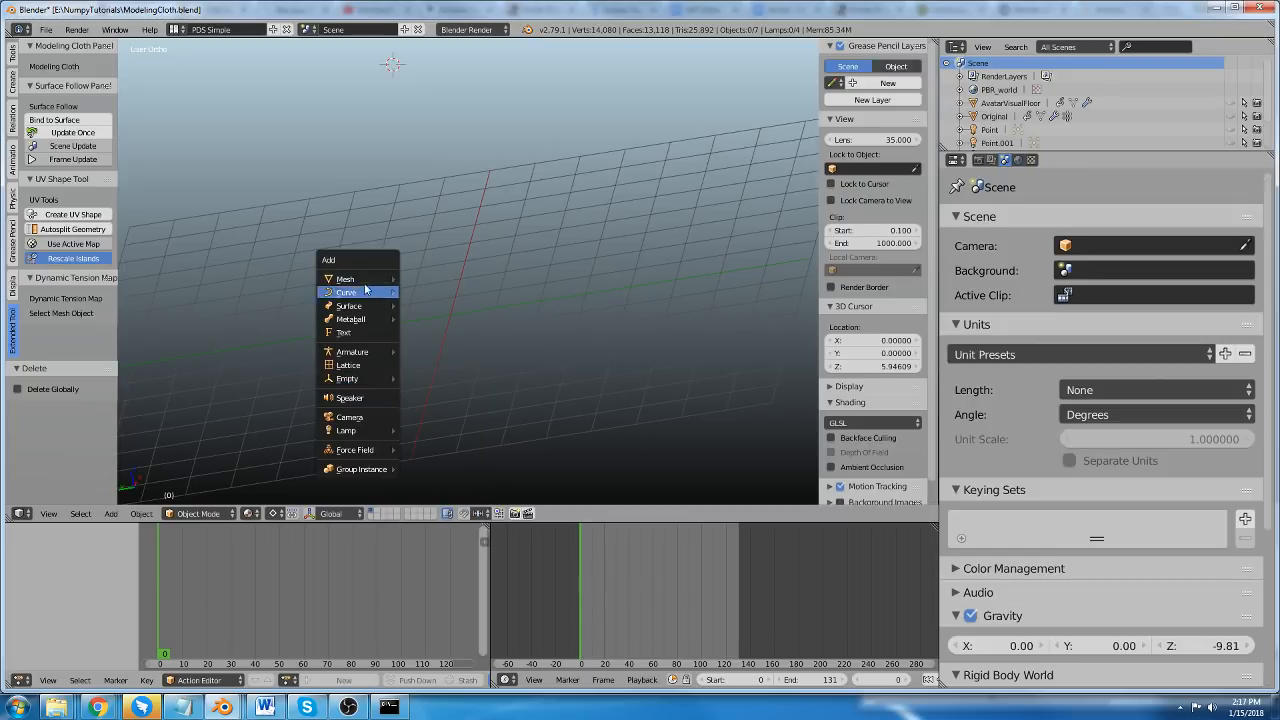
{"action": "mouse_move", "coordinate": [370, 280]}
{"action": "left_click", "coordinate": [453, 332]}
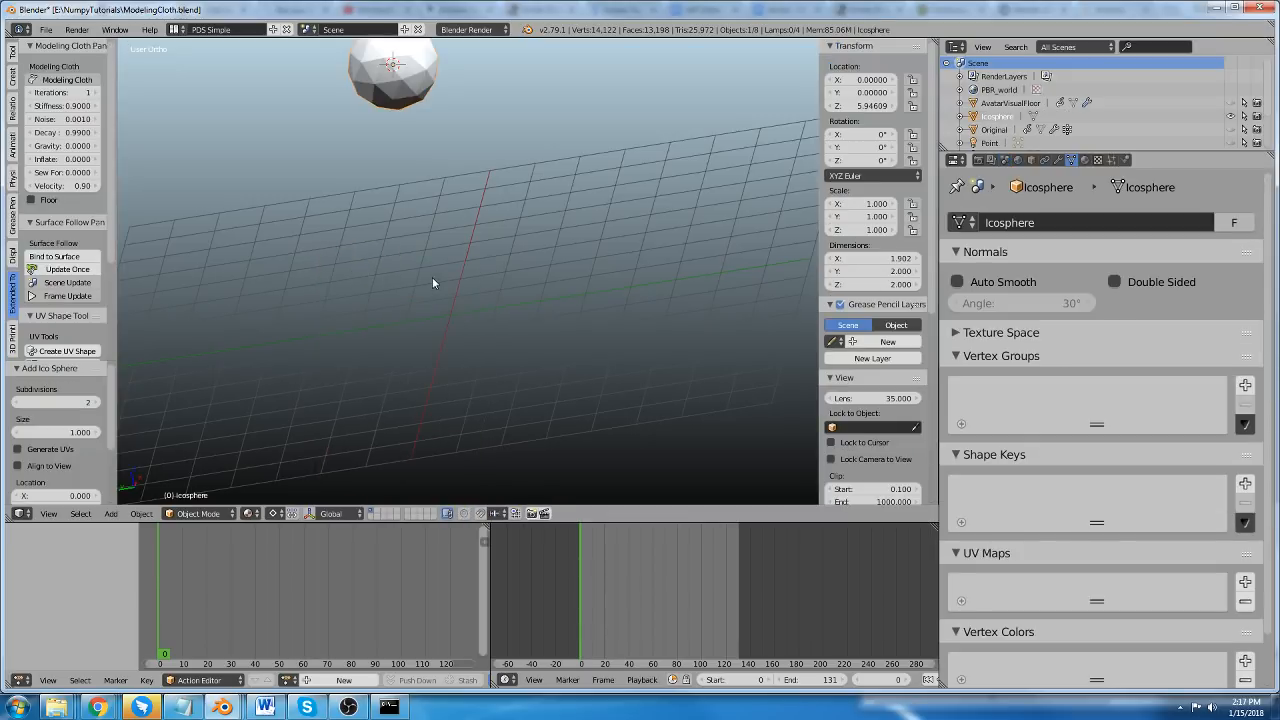
{"action": "scroll", "coordinate": [444, 272], "scroll_direction": "down", "scroll_amount": 3}
{"action": "key", "text": "alt+g"}
{"action": "middle_click_drag", "start_coordinate": [414, 311], "coordinate": [356, 263]}
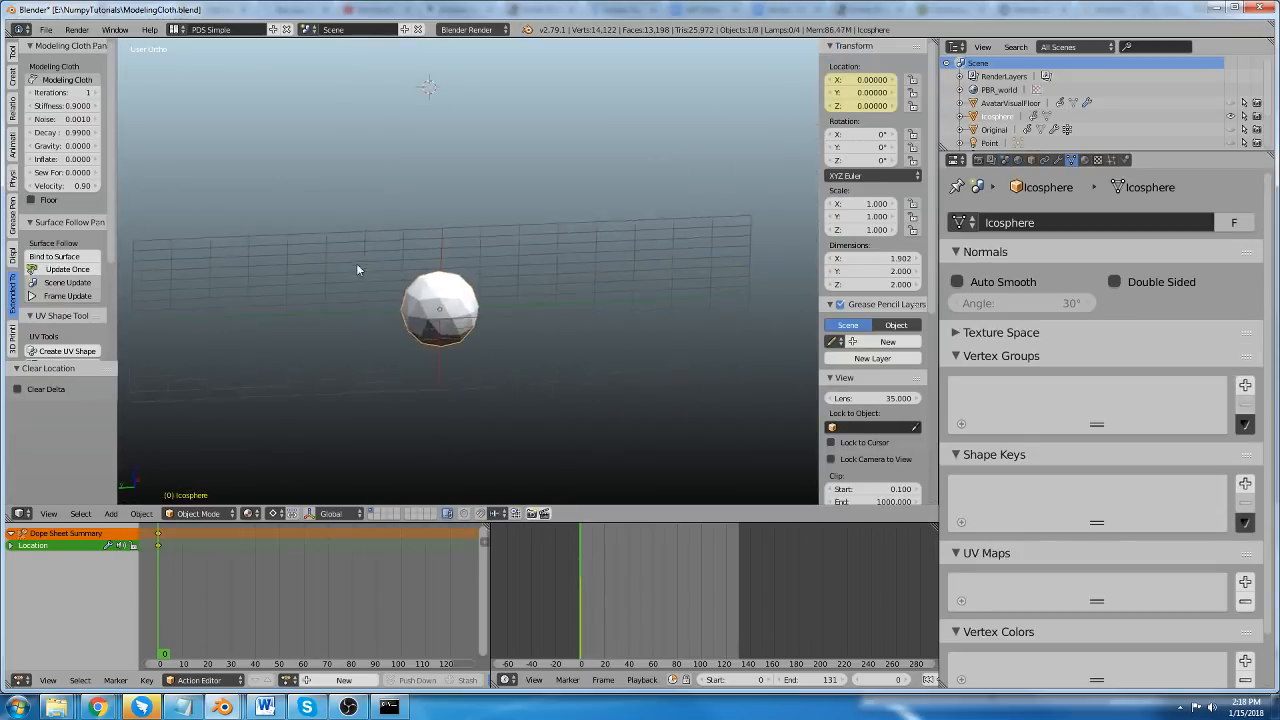
Raise the ico sphere's whole mesh about 3.7 units along Z in Edit Mode, leaving the object's origin in place.
{"action": "key", "text": "Tab"}
{"action": "key", "text": "g"}
{"action": "key", "text": "z"}
{"action": "left_click", "coordinate": [515, 245]}
{"action": "key", "text": "Tab"}
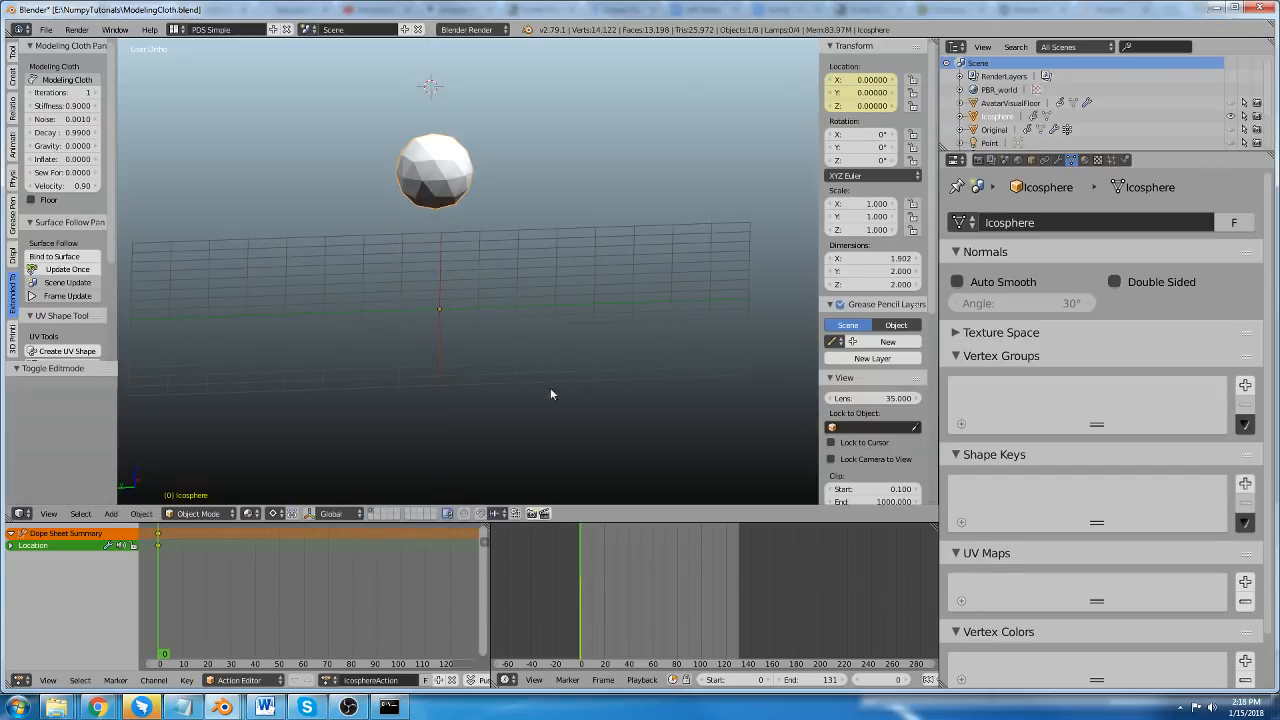
Enable Modeling Cloth on the ico sphere with Floor on, Velocity at 1.00 and Gravity at -0.18.
{"action": "middle_click_drag", "start_coordinate": [552, 391], "coordinate": [260, 180]}
{"action": "left_click", "coordinate": [64, 81]}
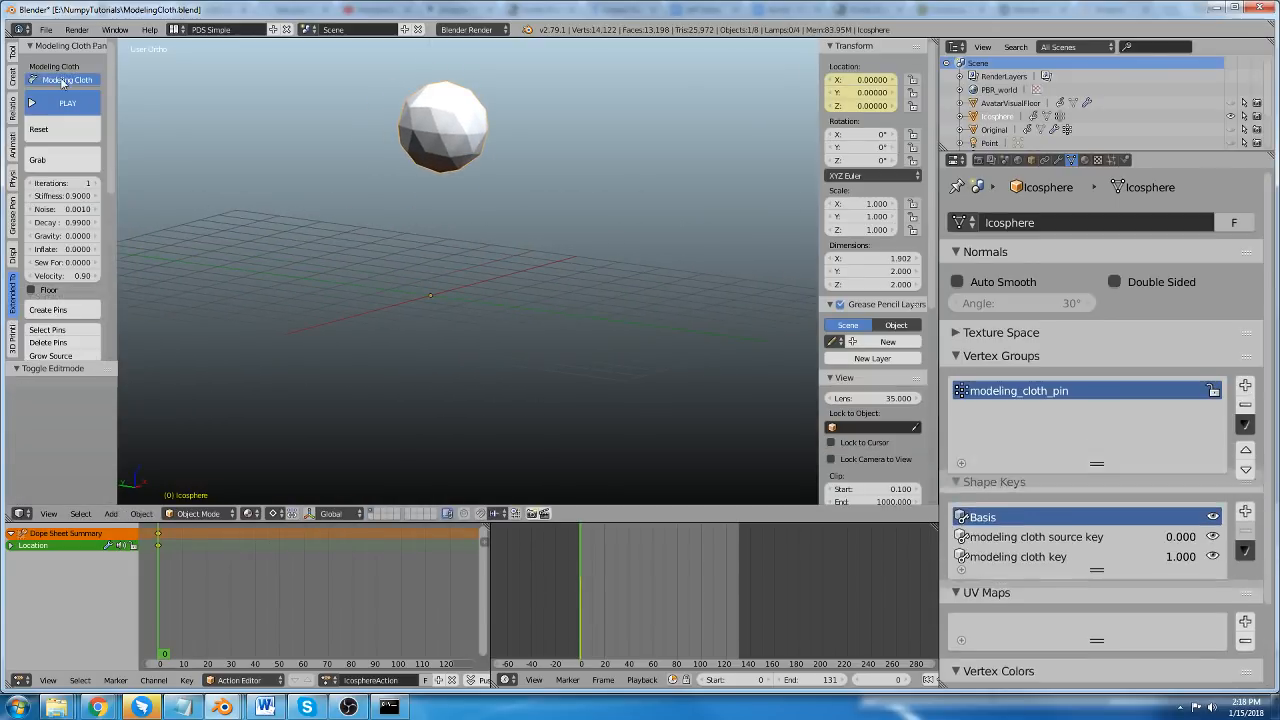
{"action": "scroll", "coordinate": [377, 124], "scroll_direction": "up", "scroll_amount": 2}
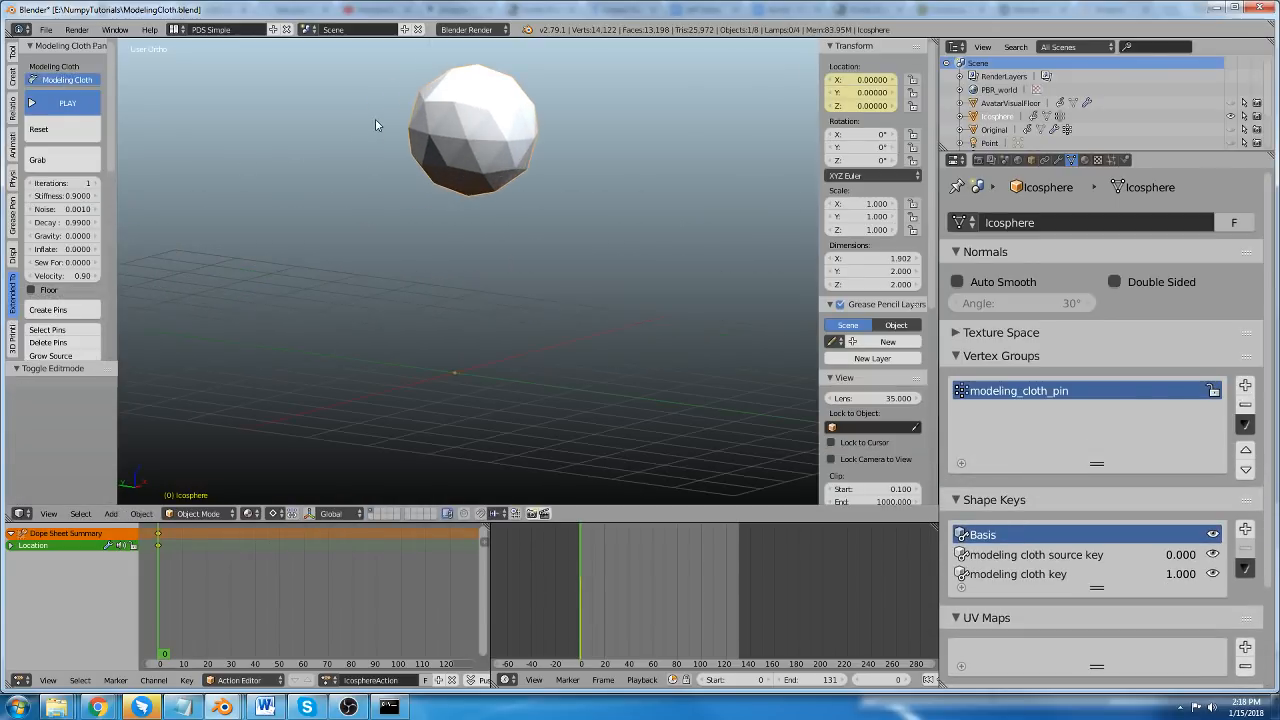
{"action": "left_click", "coordinate": [46, 289]}
{"action": "left_click_drag", "start_coordinate": [65, 277], "coordinate": [48, 242]}
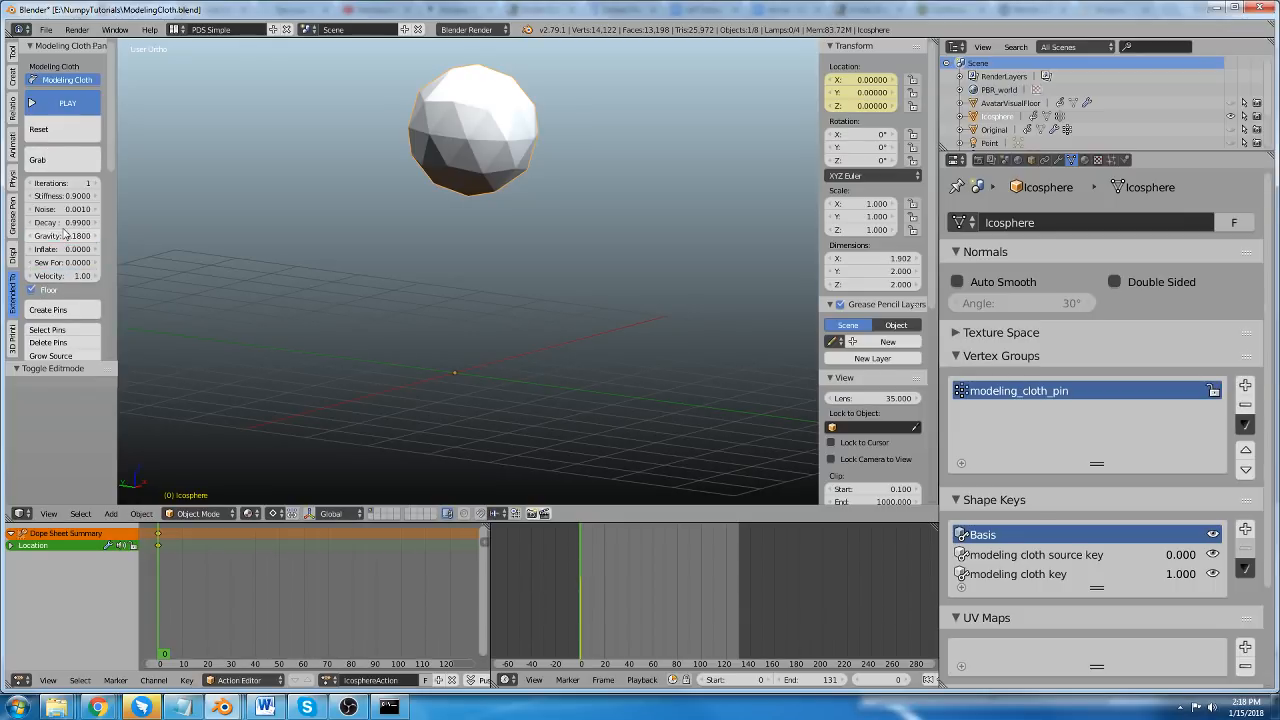
Run the cloth simulation to drop the ico sphere onto the floor, pause it and reset the cloth.
{"action": "left_click", "coordinate": [67, 103]}
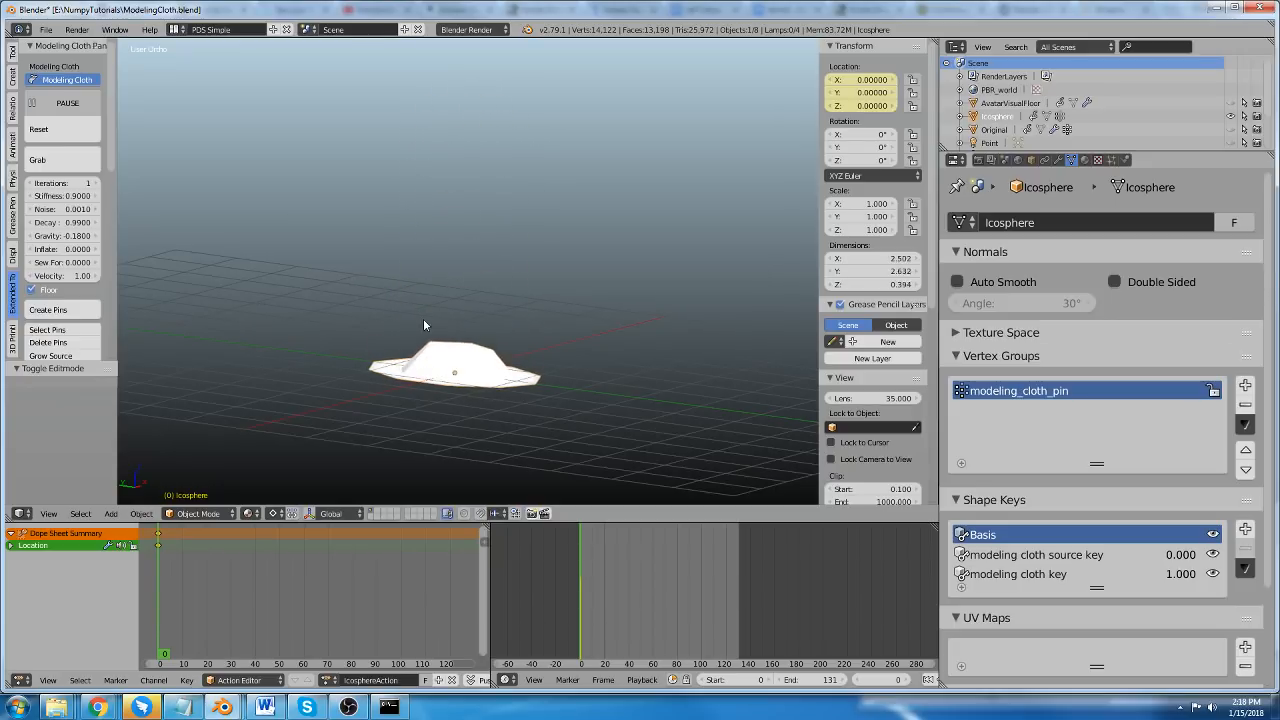
{"action": "left_click", "coordinate": [67, 103]}
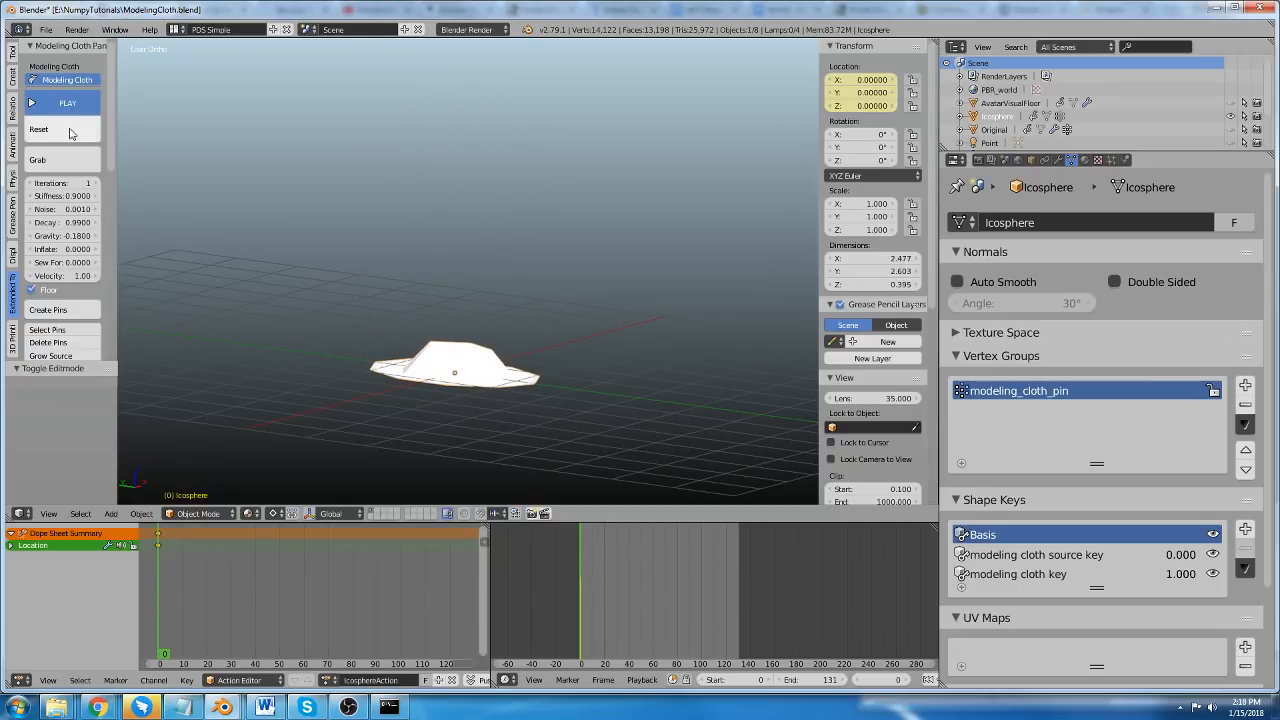
{"action": "left_click", "coordinate": [40, 129]}
Add virtual springs to all vertices of the ico sphere.
{"action": "key", "text": "Tab"}
{"action": "key", "text": "a"}
{"action": "key", "text": "a"}
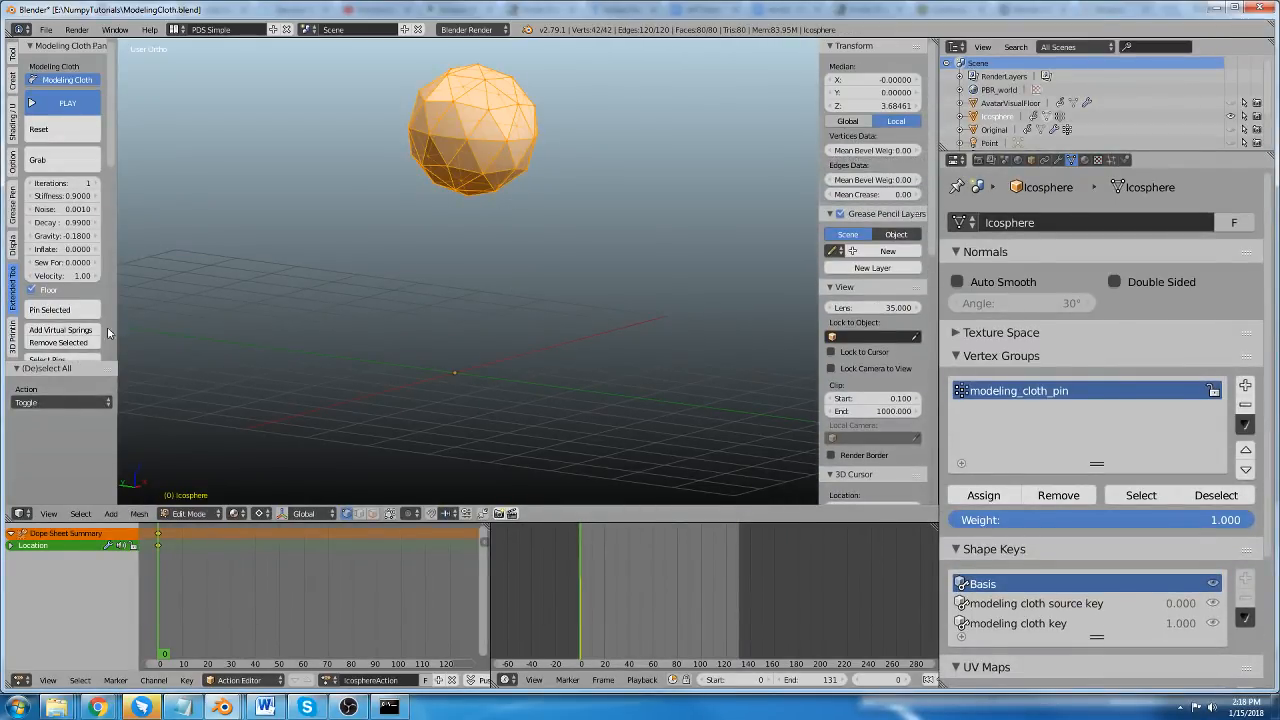
{"action": "scroll", "coordinate": [50, 263], "scroll_direction": "down", "scroll_amount": 3}
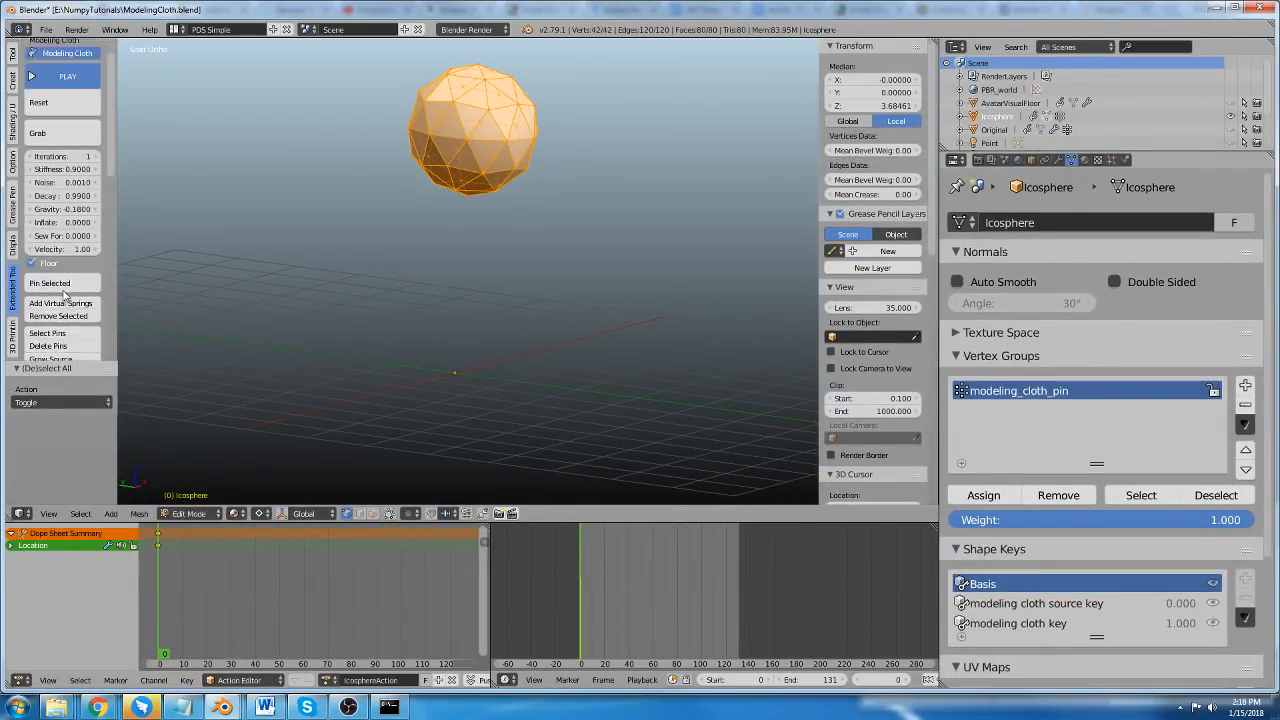
{"action": "left_click", "coordinate": [59, 255]}
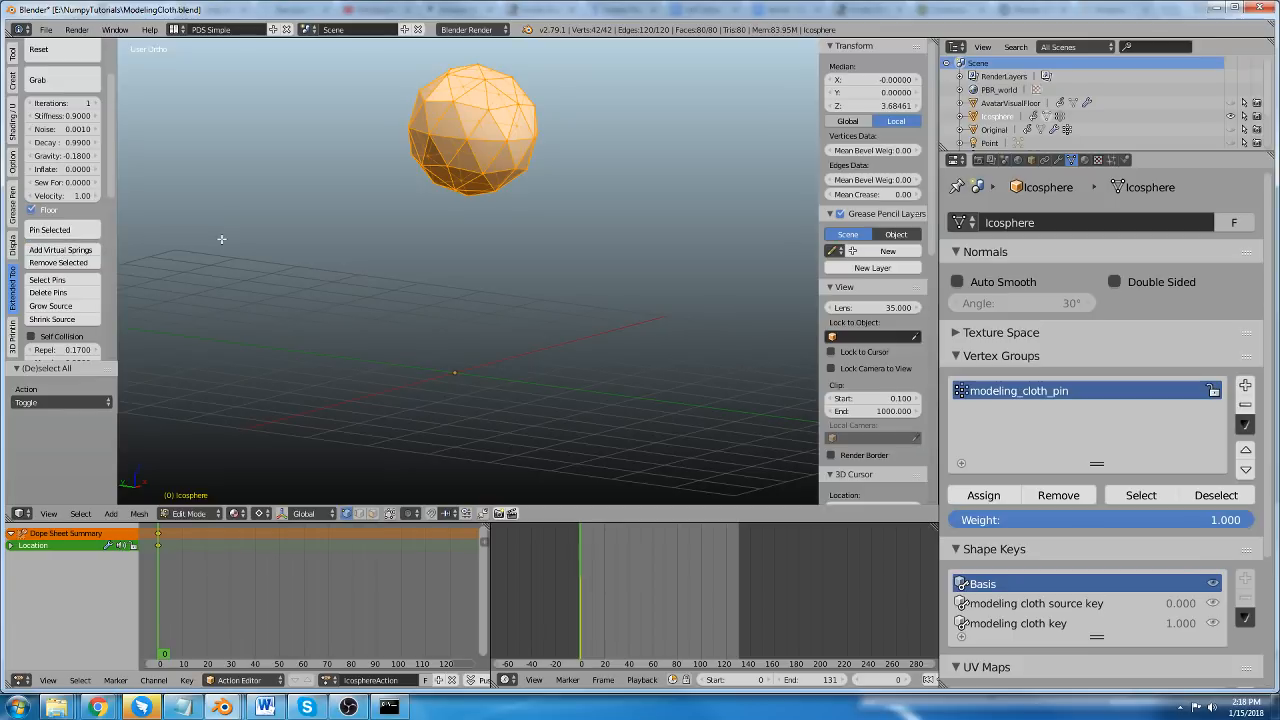
Return to Object Mode and play the simulation to watch the sprung ico sphere land on the floor.
{"action": "key", "text": "Tab"}
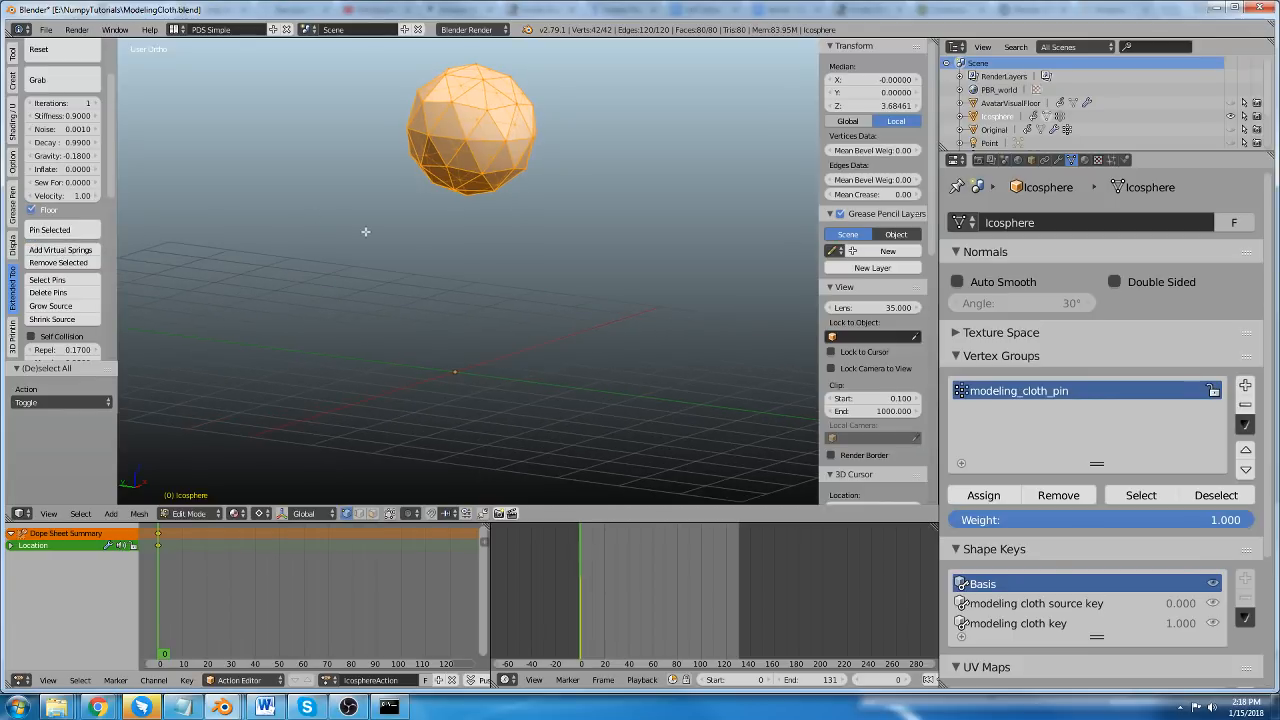
{"action": "scroll", "coordinate": [60, 150], "scroll_direction": "up", "scroll_amount": 3}
{"action": "left_click", "coordinate": [62, 79]}
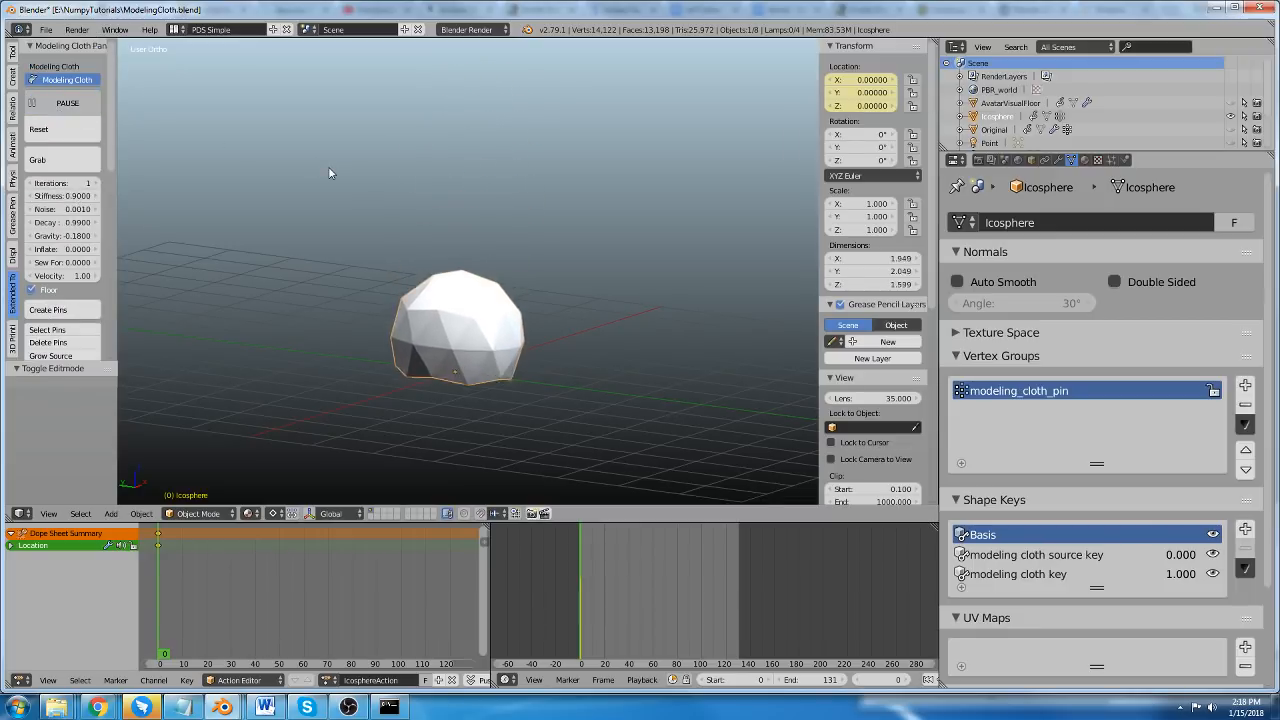
{"action": "middle_click_drag", "start_coordinate": [443, 229], "coordinate": [410, 299]}
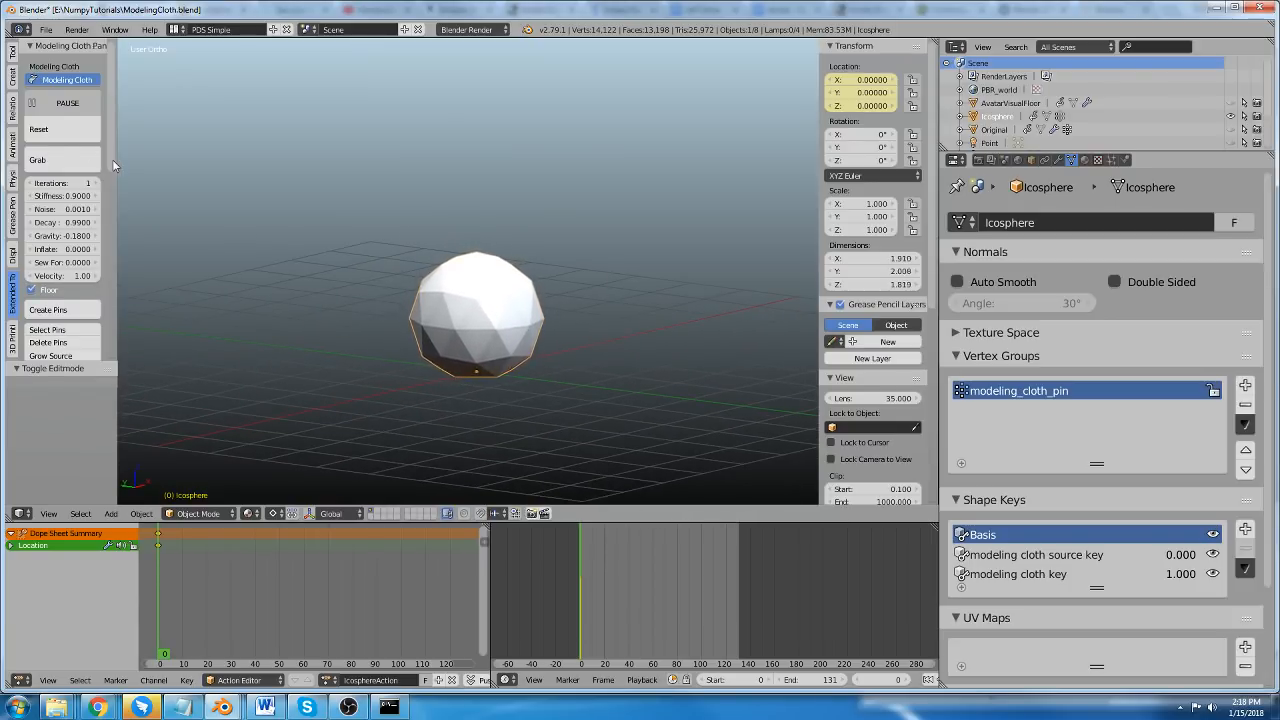
Turn on the Dynamic Tension Map for the ico sphere.
{"action": "scroll", "coordinate": [70, 250], "scroll_direction": "down", "scroll_amount": 5}
{"action": "scroll", "coordinate": [70, 270], "scroll_direction": "down", "scroll_amount": 6}
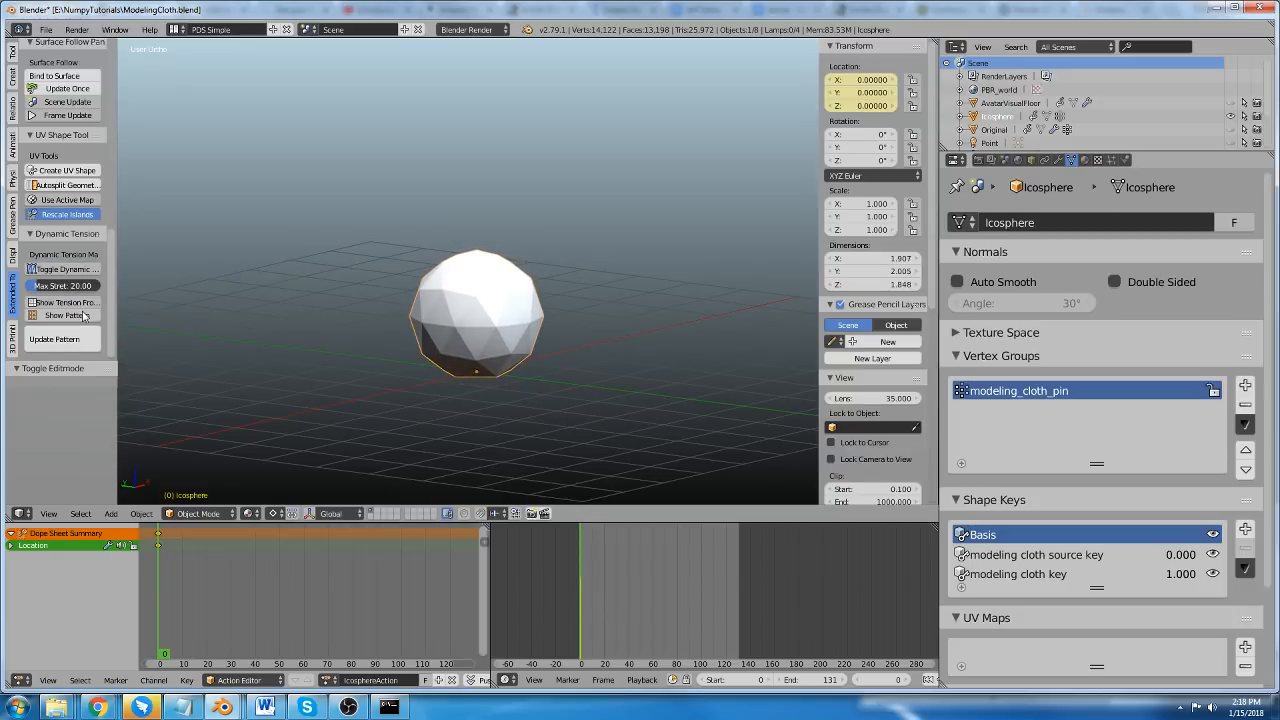
{"action": "left_click", "coordinate": [61, 271]}
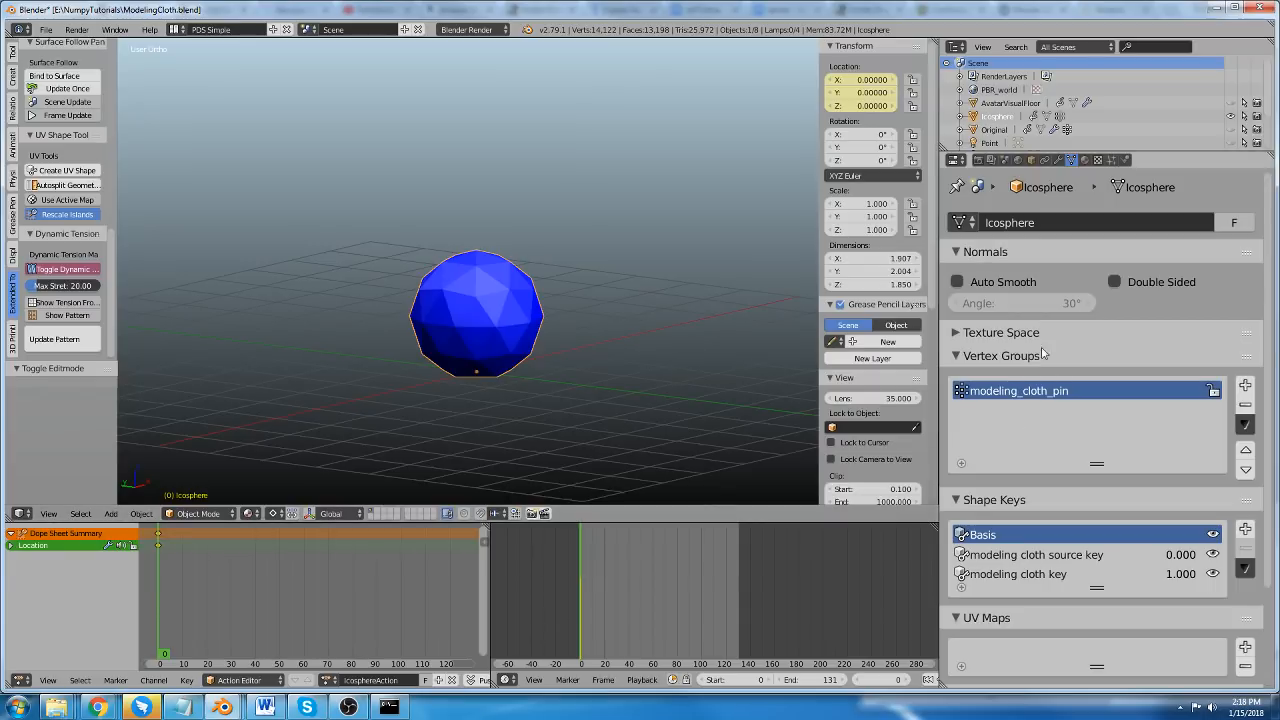
Examine the ico sphere's TensionMap.001 material and its Tension vertex colors.
{"action": "left_click", "coordinate": [1085, 160]}
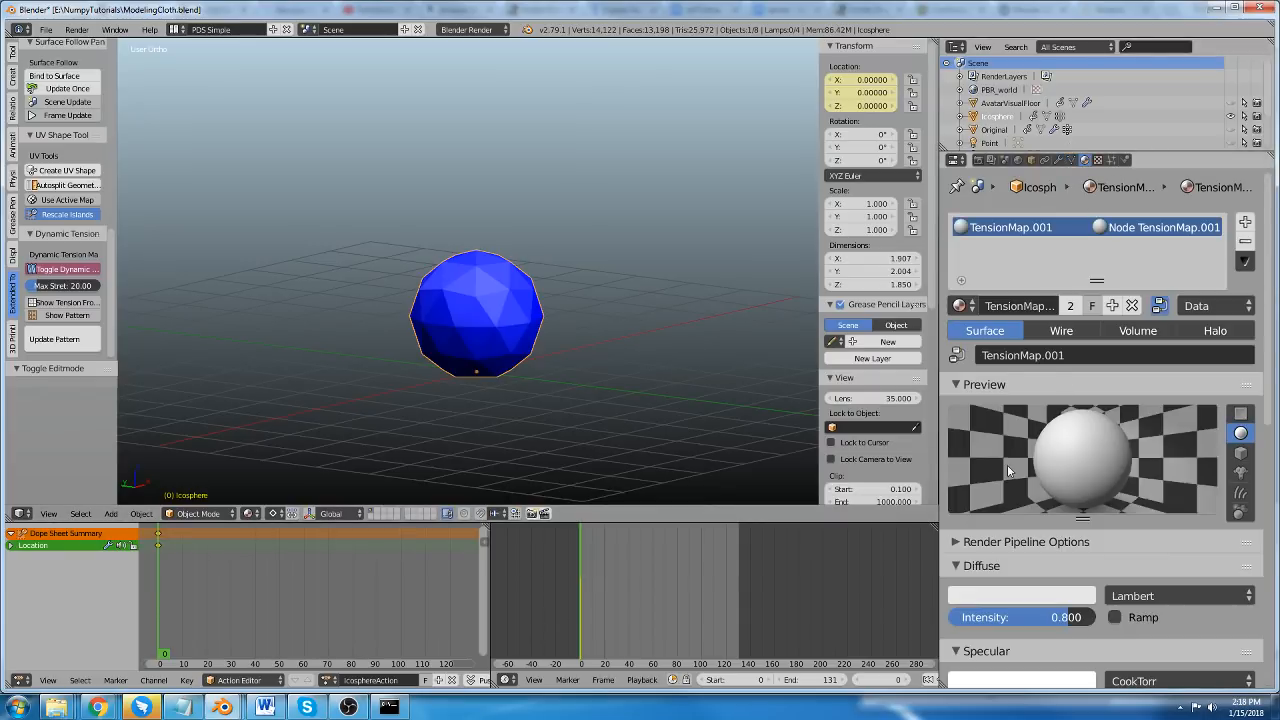
{"action": "scroll", "coordinate": [1008, 470], "scroll_direction": "down", "scroll_amount": 15}
{"action": "scroll", "coordinate": [1034, 258], "scroll_direction": "up", "scroll_amount": 14}
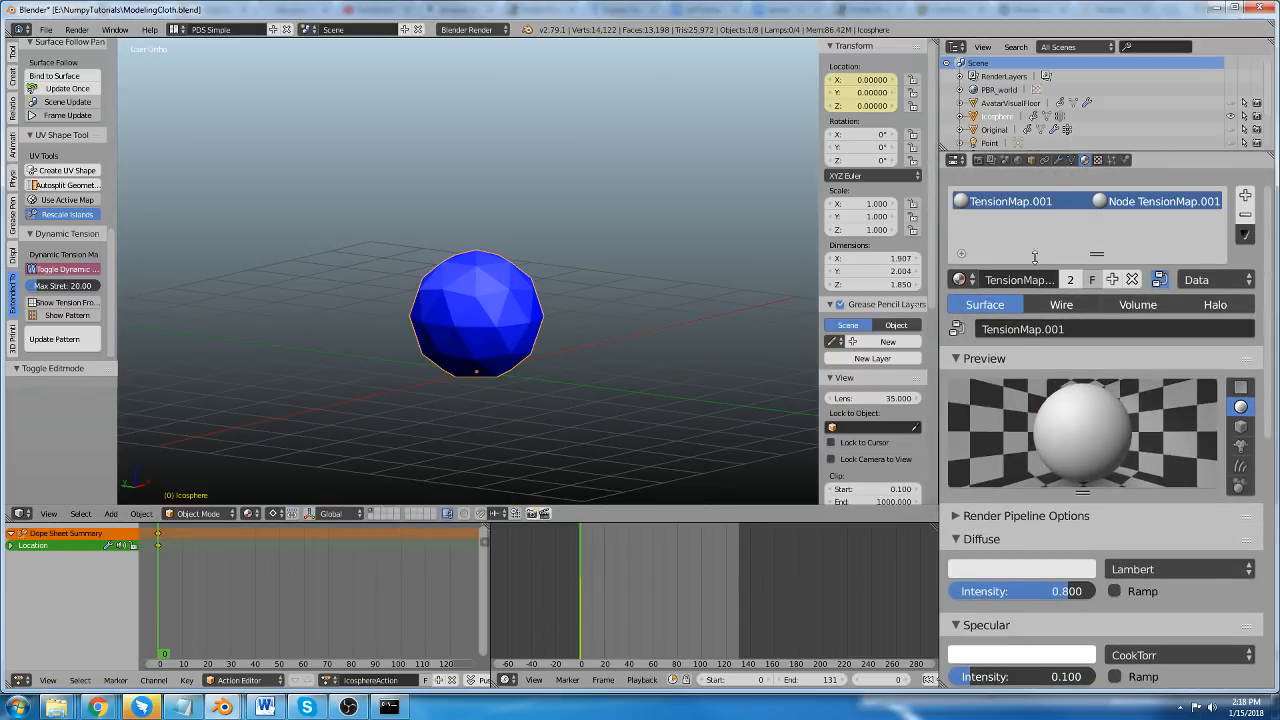
{"action": "left_click", "coordinate": [1070, 160]}
{"action": "scroll", "coordinate": [1041, 528], "scroll_direction": "down", "scroll_amount": 3}
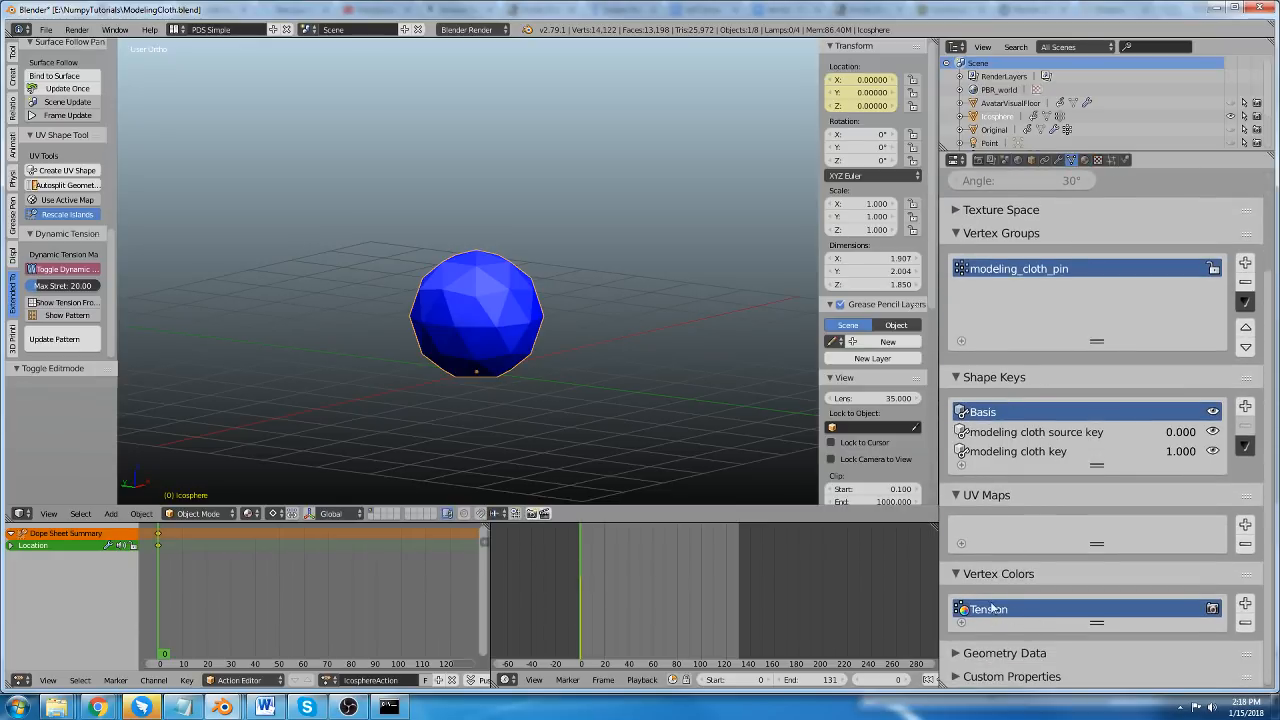
Switch the Dynamic Tension Map off and back on while viewing the ico sphere's material slots.
{"action": "left_click", "coordinate": [1086, 160]}
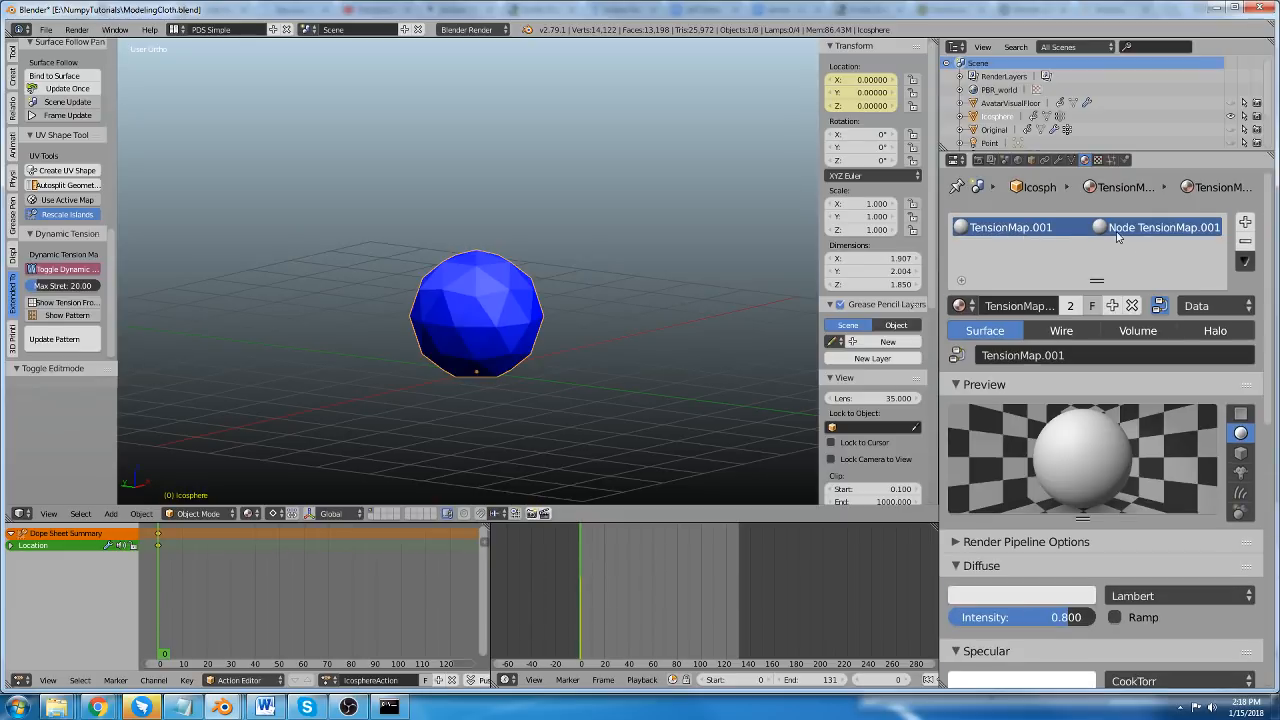
{"action": "left_click", "coordinate": [89, 270]}
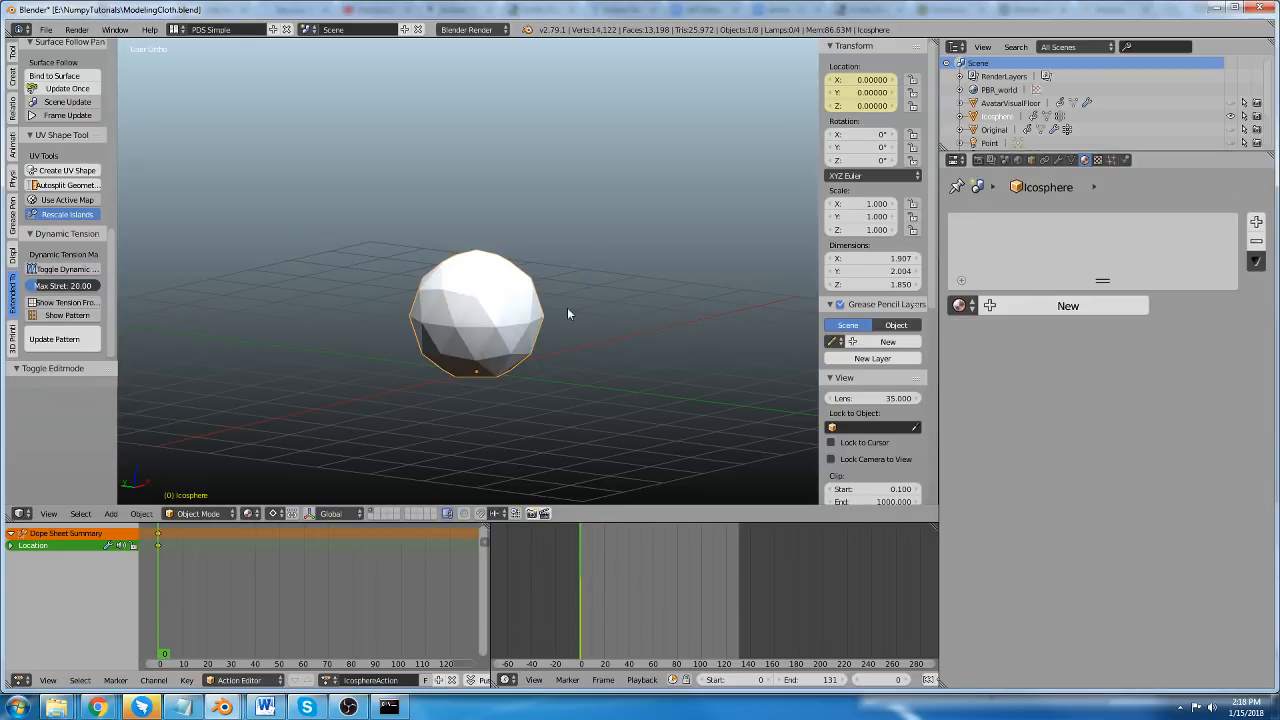
{"action": "left_click", "coordinate": [71, 271]}
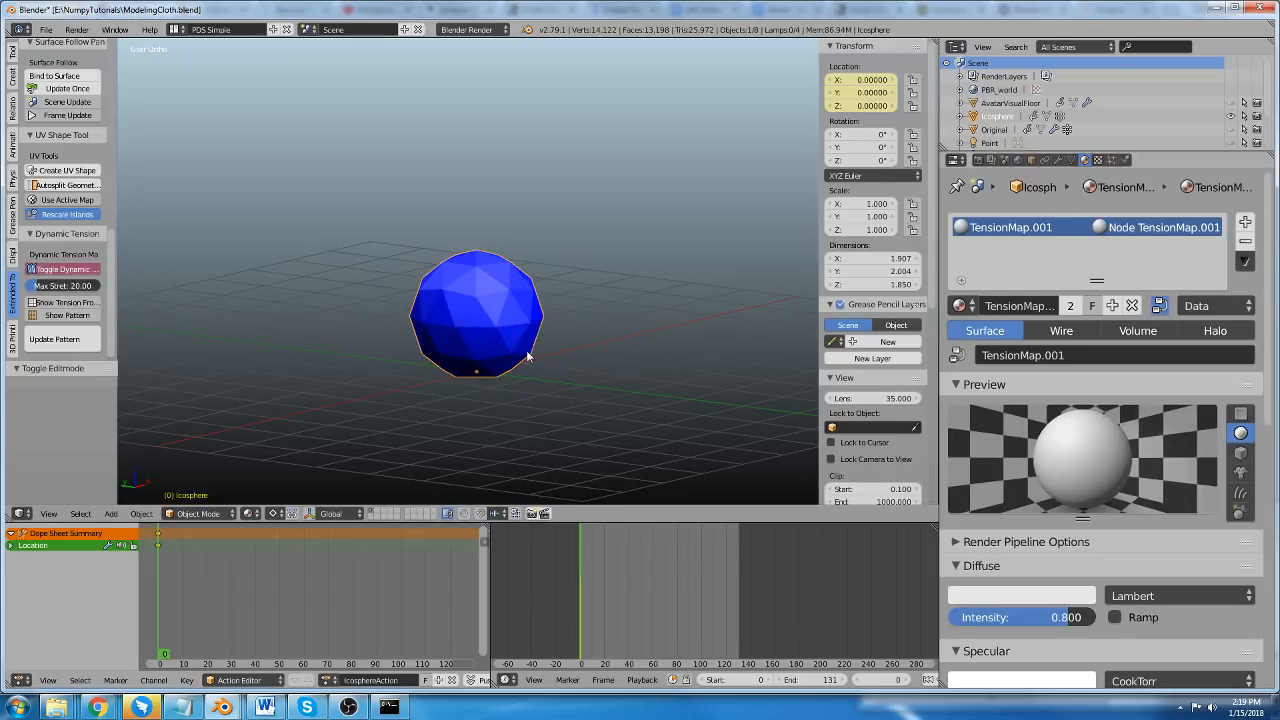
Grab the running ico sphere, pull it upward to stretch it, release it and reset the cloth.
{"action": "scroll", "coordinate": [45, 165], "scroll_direction": "down", "scroll_amount": 5}
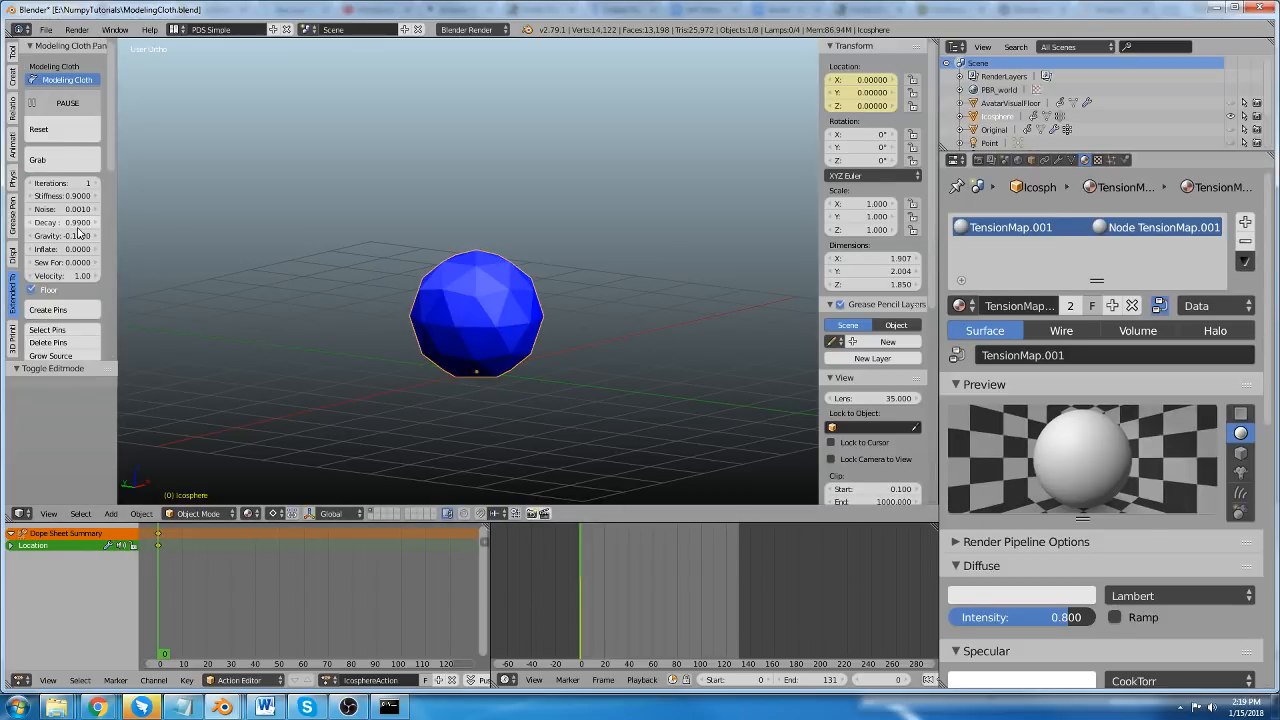
{"action": "left_click", "coordinate": [58, 160]}
{"action": "left_click_drag", "start_coordinate": [476, 371], "coordinate": [620, 210]}
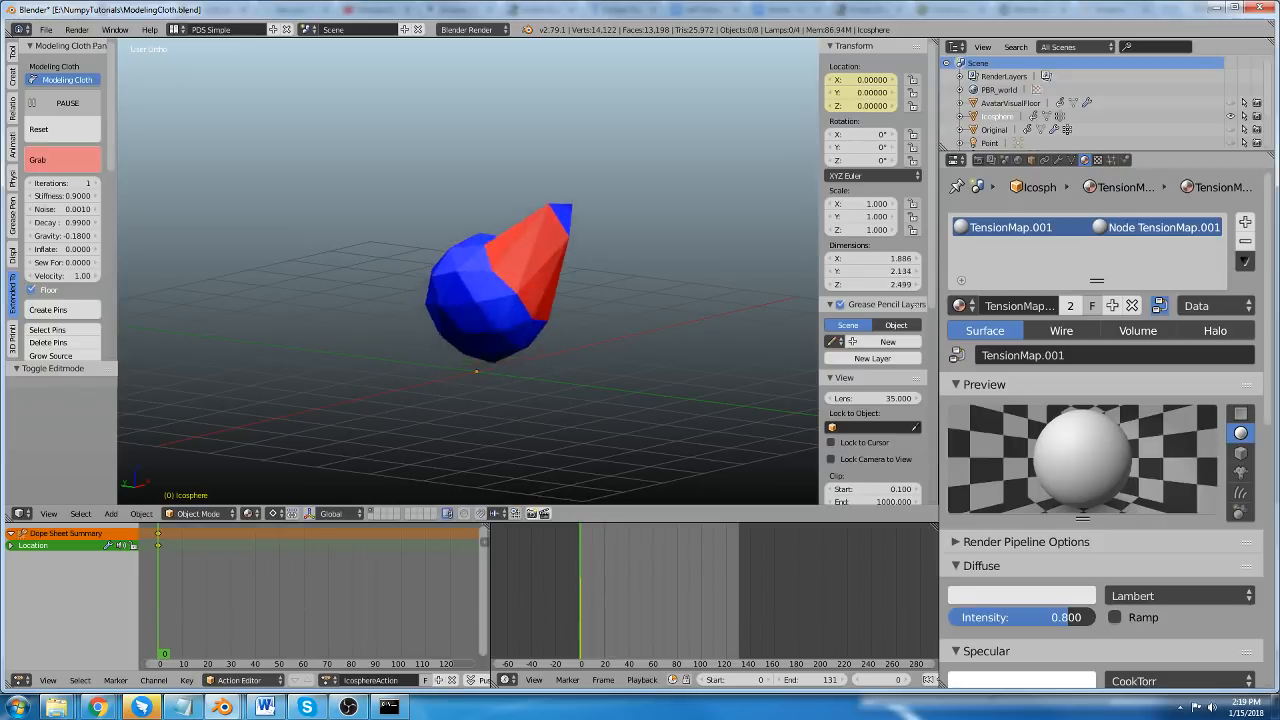
{"action": "key", "text": "Escape"}
{"action": "scroll", "coordinate": [571, 288], "scroll_direction": "down", "scroll_amount": 4}
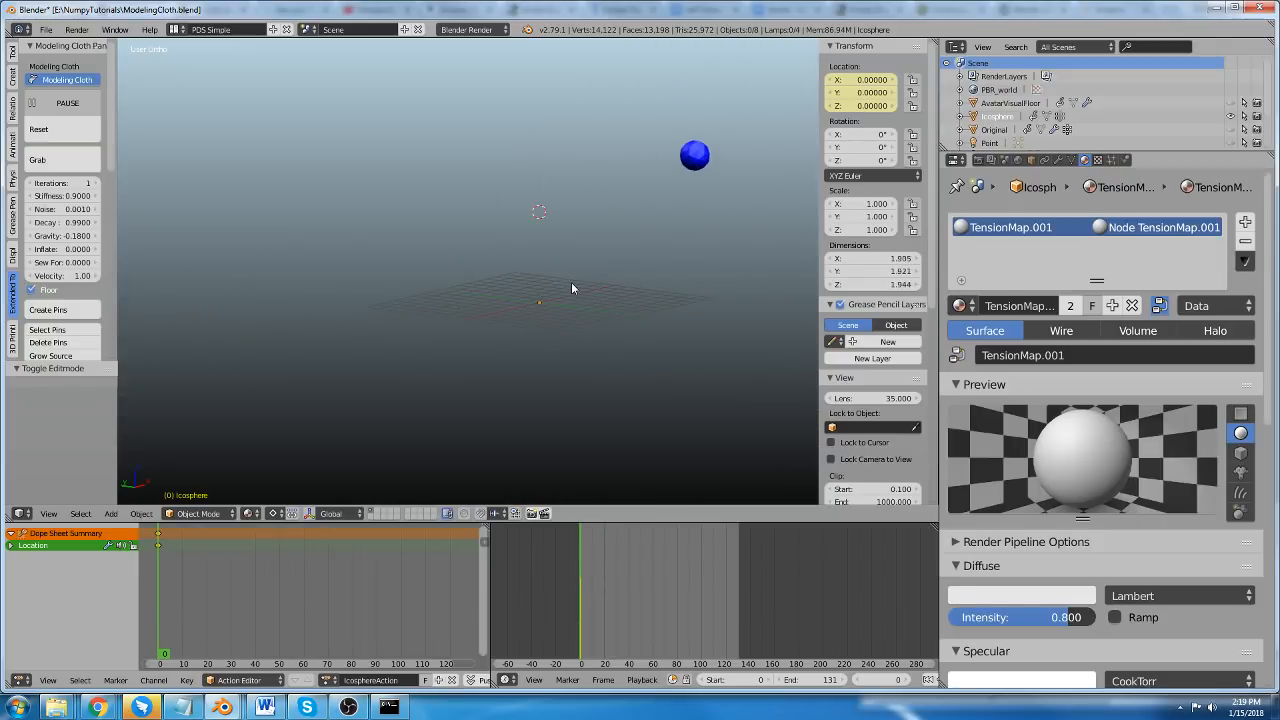
{"action": "left_click", "coordinate": [38, 131]}
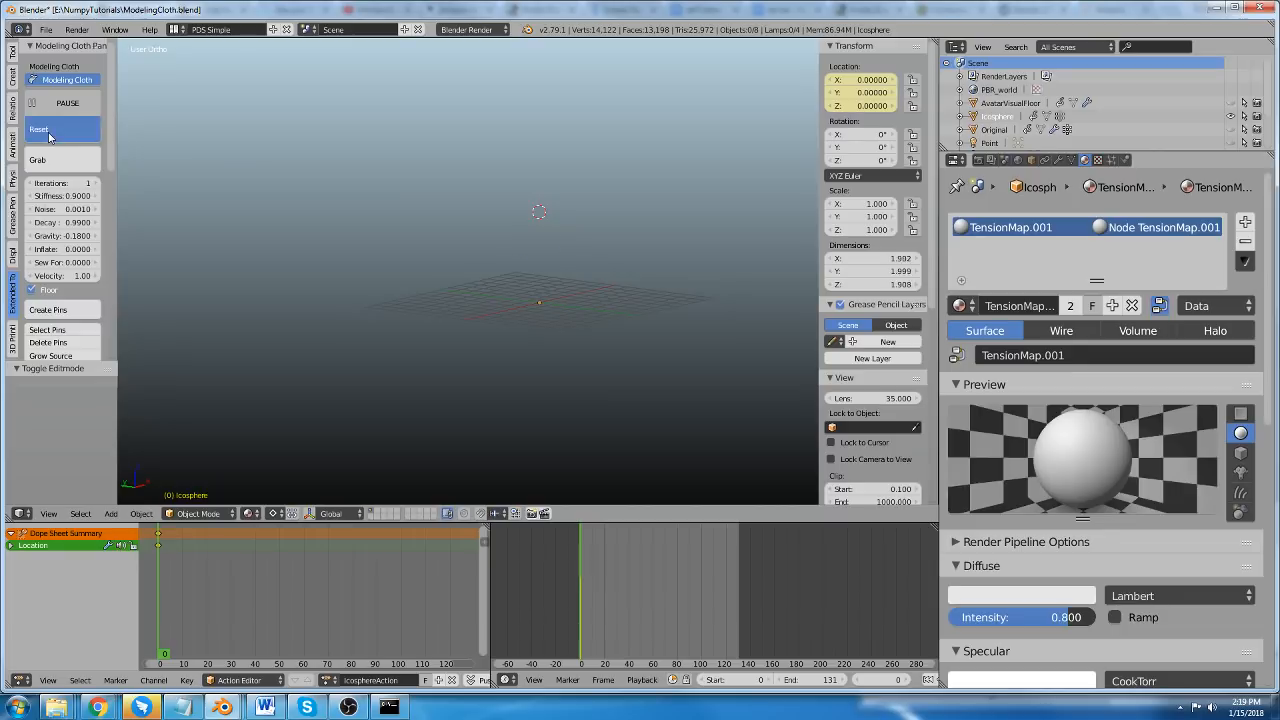
{"action": "scroll", "coordinate": [536, 274], "scroll_direction": "up", "scroll_amount": 4}
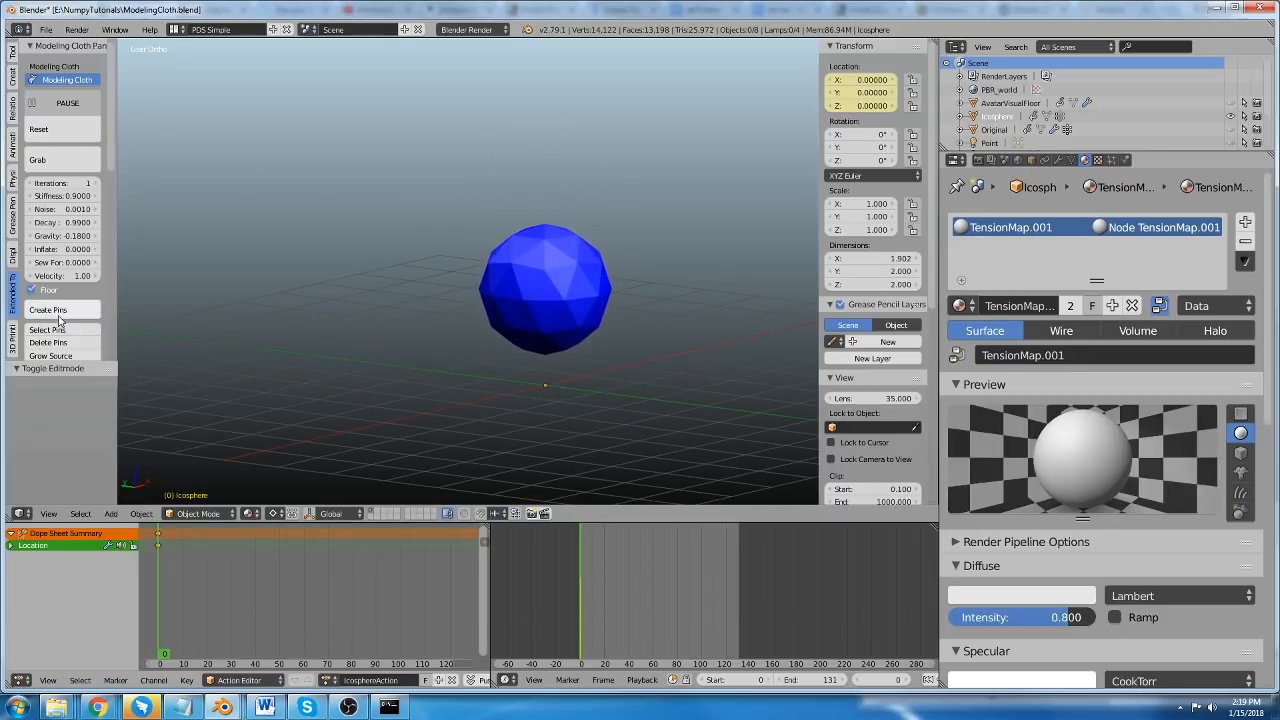
Disable Modeling Cloth on the ico sphere and delete the object.
{"action": "left_click", "coordinate": [64, 104]}
{"action": "left_click", "coordinate": [64, 80]}
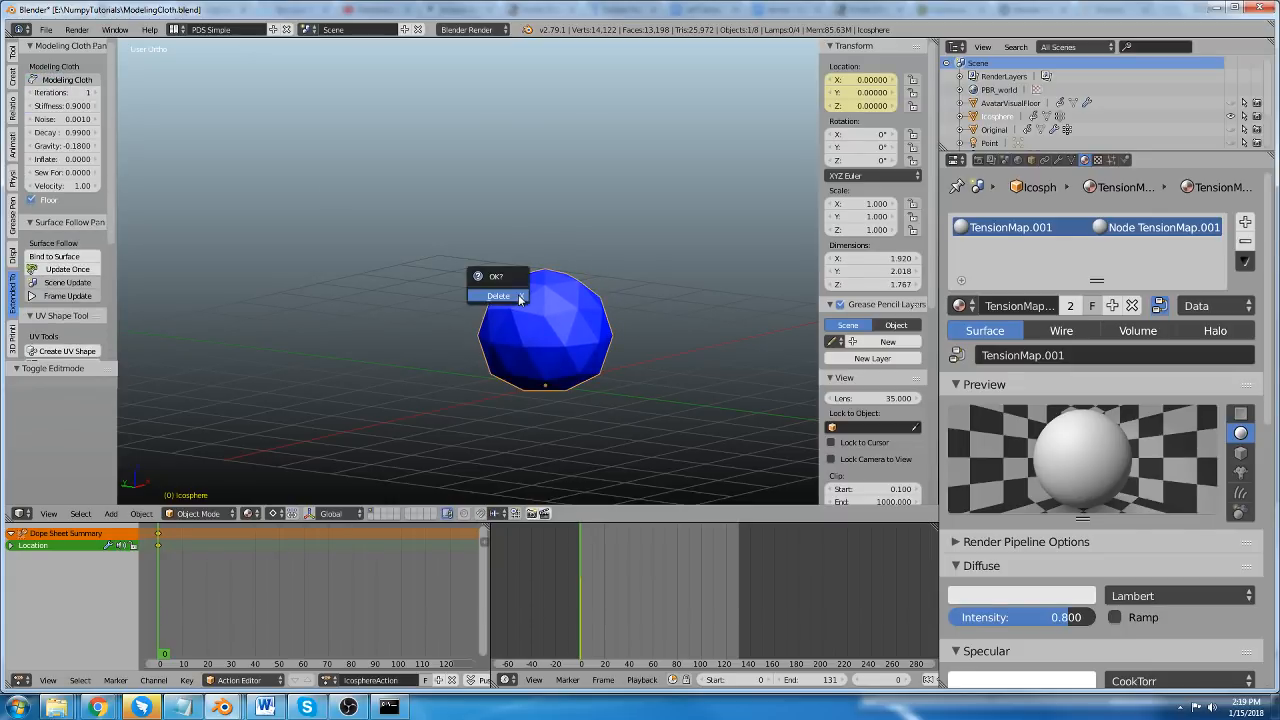
{"action": "left_click", "coordinate": [519, 299]}
Add a plane at the 3D cursor and center the view on it.
{"action": "key", "text": "shift+a"}
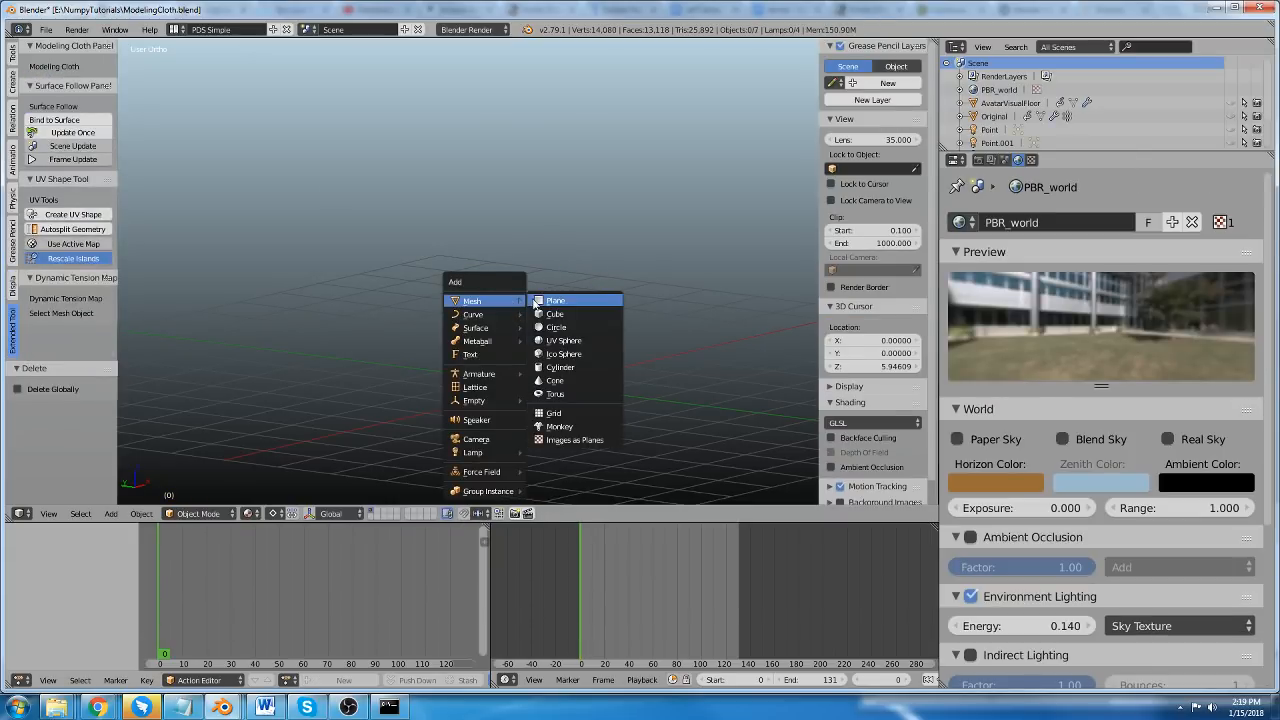
{"action": "left_click", "coordinate": [550, 300]}
{"action": "key", "text": "KP_Decimal"}
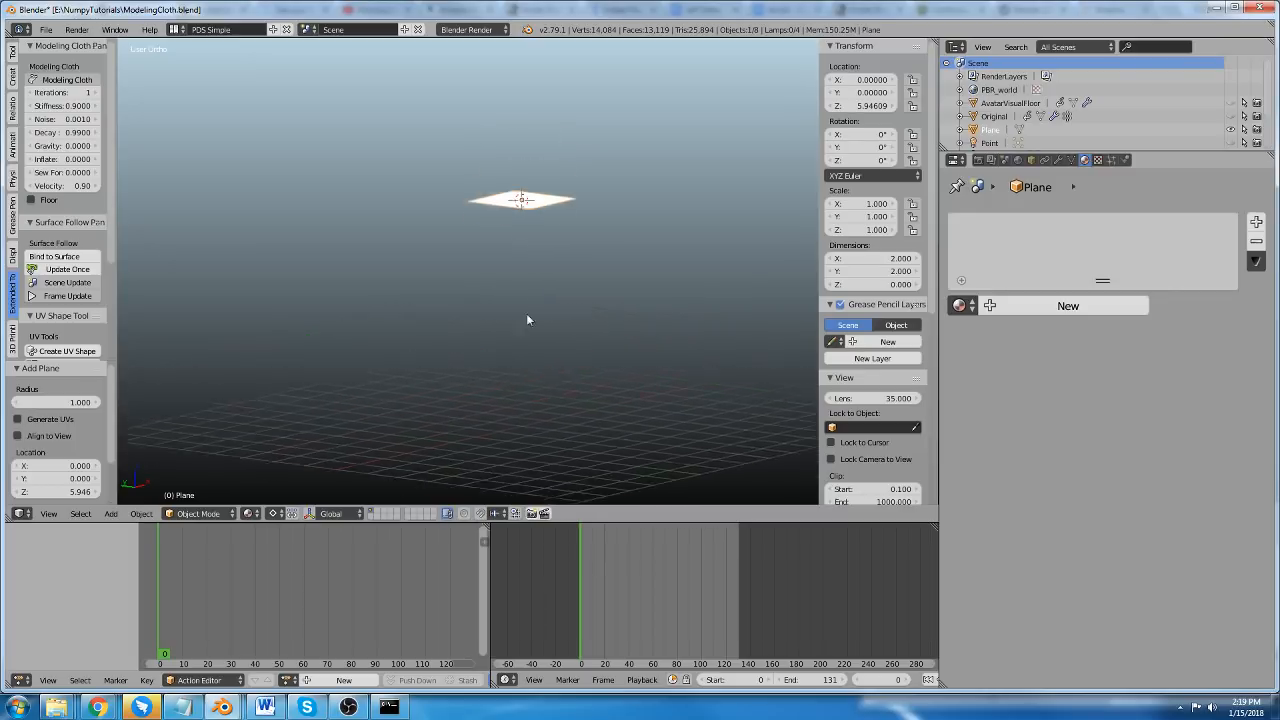
Subdivide the plane five times with one cut each in Edit Mode.
{"action": "key", "text": "Tab"}
{"action": "scroll", "coordinate": [515, 230], "scroll_direction": "up", "scroll_amount": 4}
{"action": "key", "text": "w"}
{"action": "left_click", "coordinate": [515, 229]}
{"action": "key", "text": "shift+r"}
{"action": "key", "text": "shift+r"}
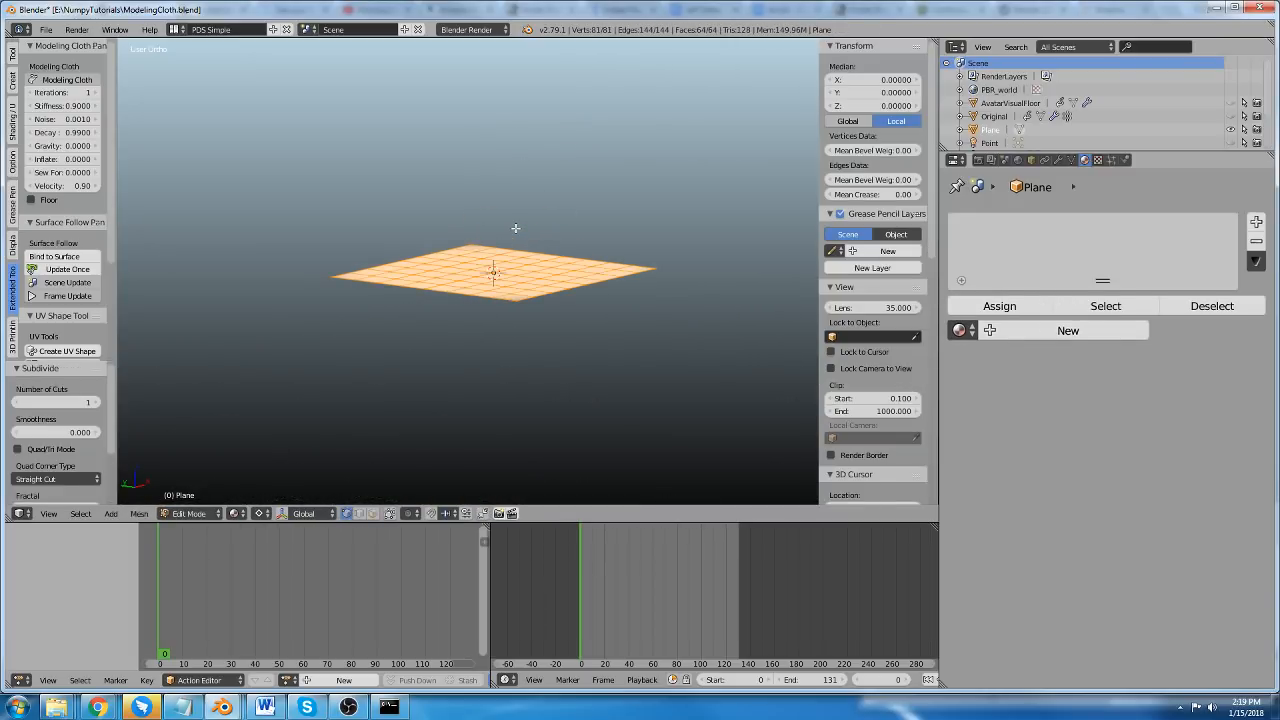
{"action": "key", "text": "shift+r"}
{"action": "key", "text": "shift+r"}
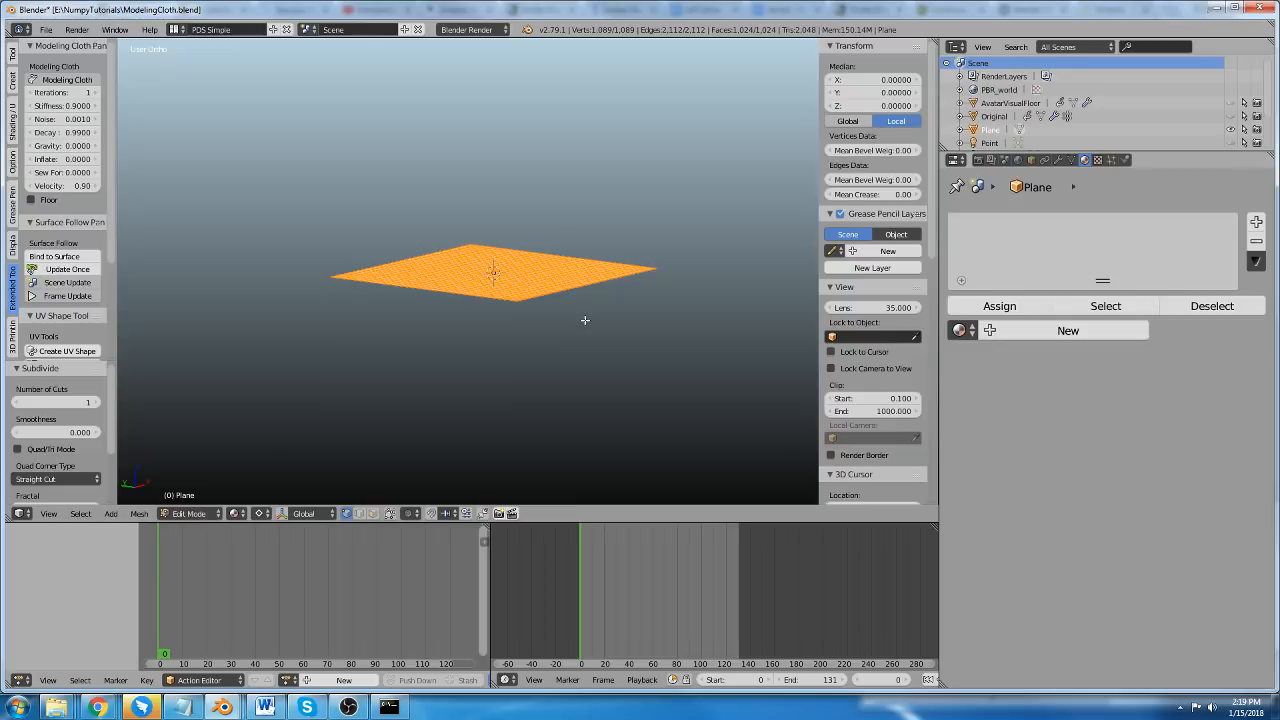
Rotate the subdivided plane's mesh 90° about the global X axis so it stands upright.
{"action": "type", "text": "rx90"}
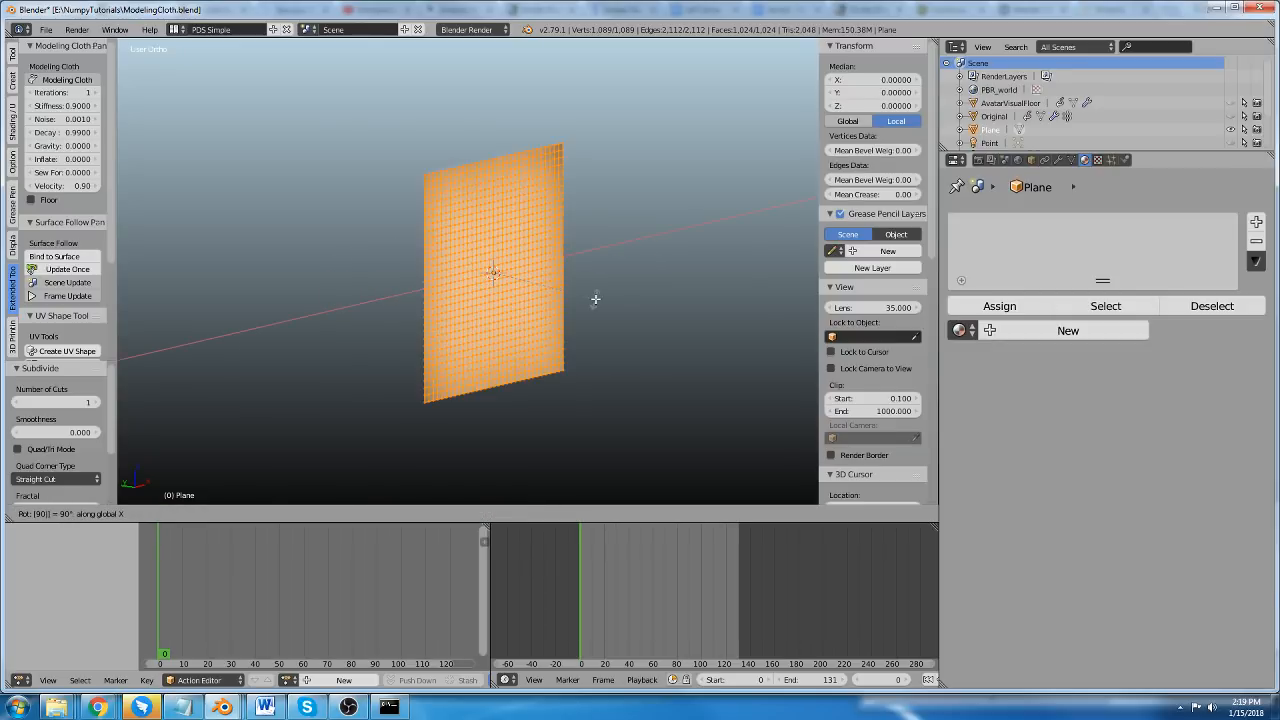
{"action": "key", "text": "Return"}
{"action": "key", "text": "Tab"}
{"action": "key", "text": "Tab"}
Select the plane's top row of vertices, enable Modeling Cloth and pin the selected vertices.
{"action": "middle_click_drag", "start_coordinate": [595, 304], "coordinate": [505, 275]}
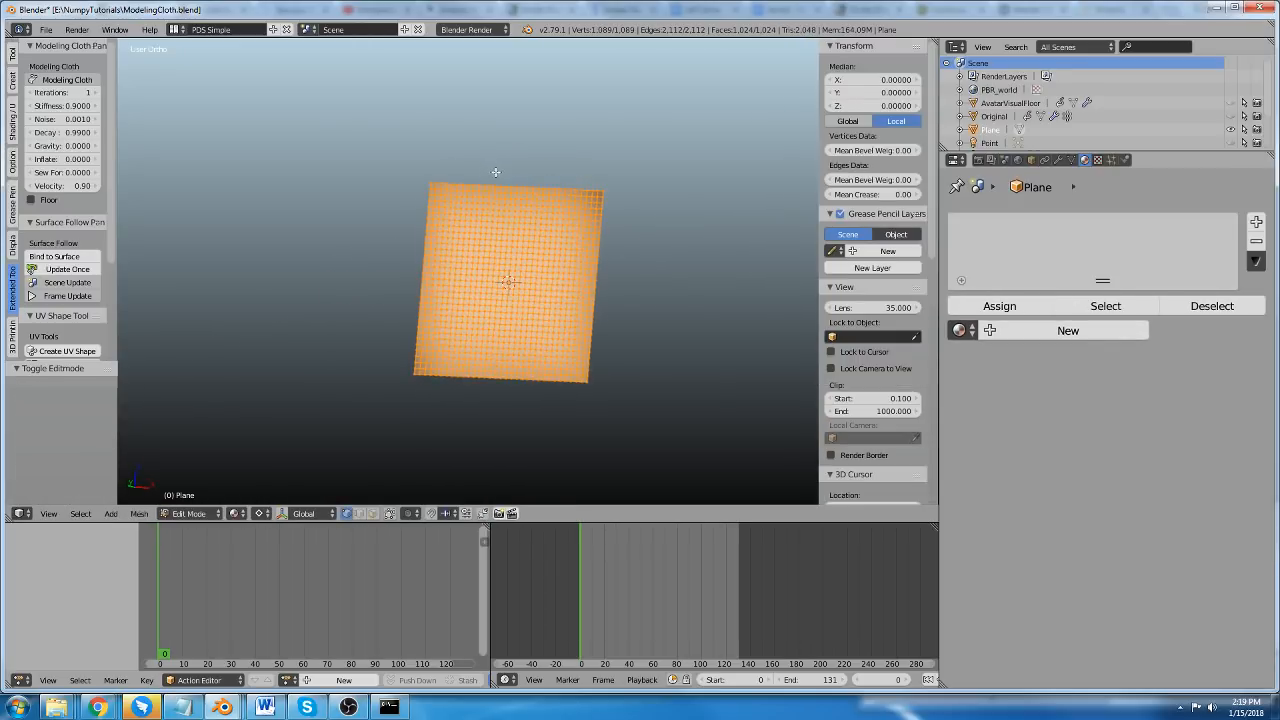
{"action": "right_click", "coordinate": [496, 180], "text": "alt"}
{"action": "scroll", "coordinate": [48, 268], "scroll_direction": "down", "scroll_amount": 5}
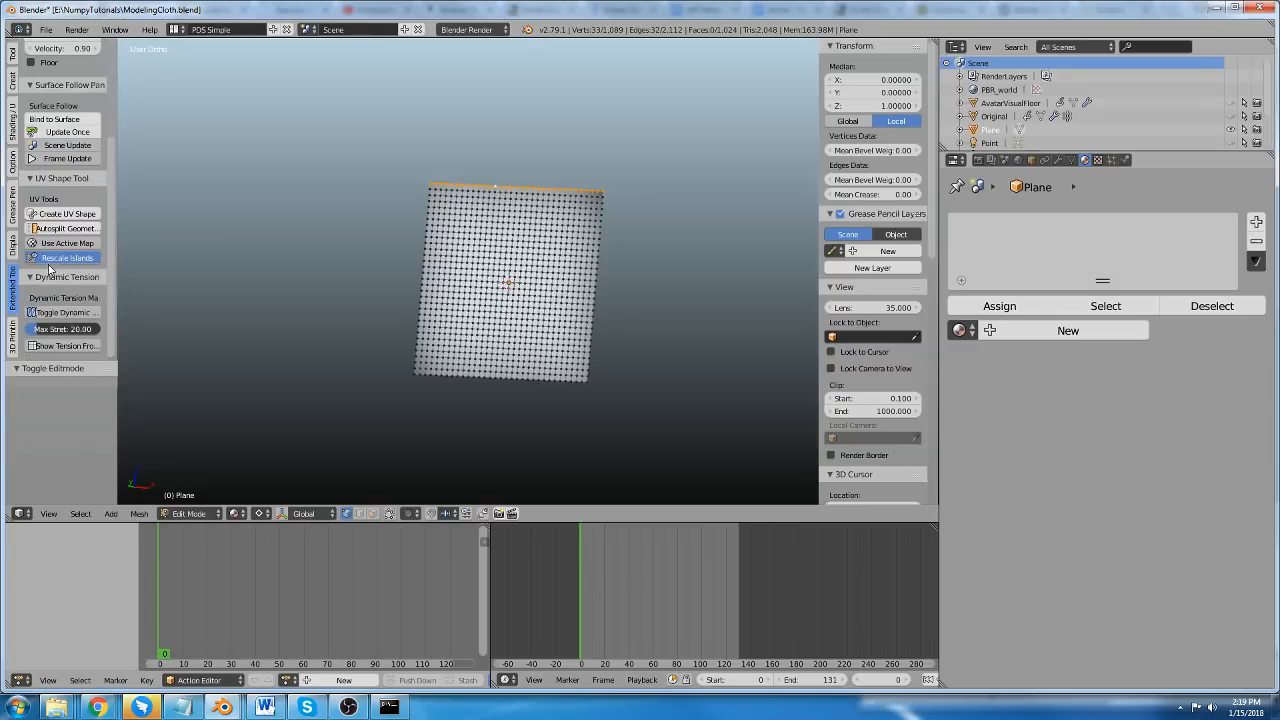
{"action": "scroll", "coordinate": [48, 268], "scroll_direction": "up", "scroll_amount": 7}
{"action": "left_click", "coordinate": [46, 80]}
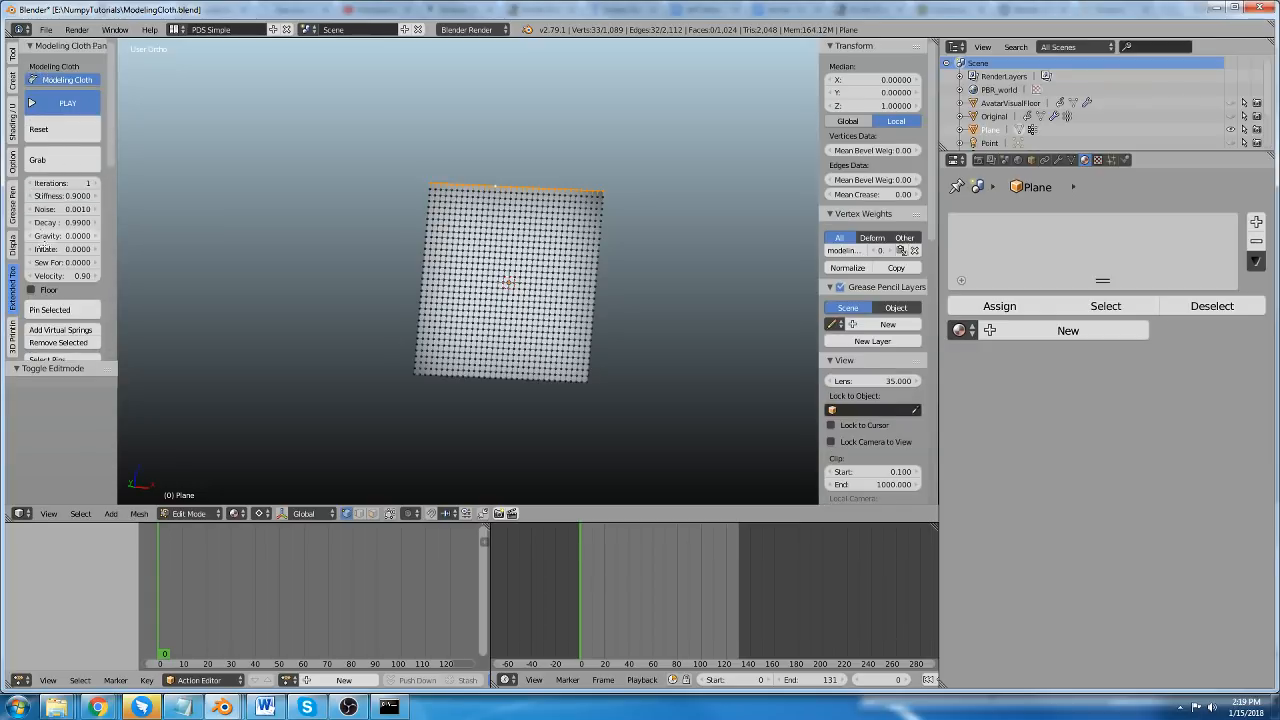
{"action": "scroll", "coordinate": [44, 249], "scroll_direction": "down", "scroll_amount": 3}
{"action": "left_click", "coordinate": [49, 229]}
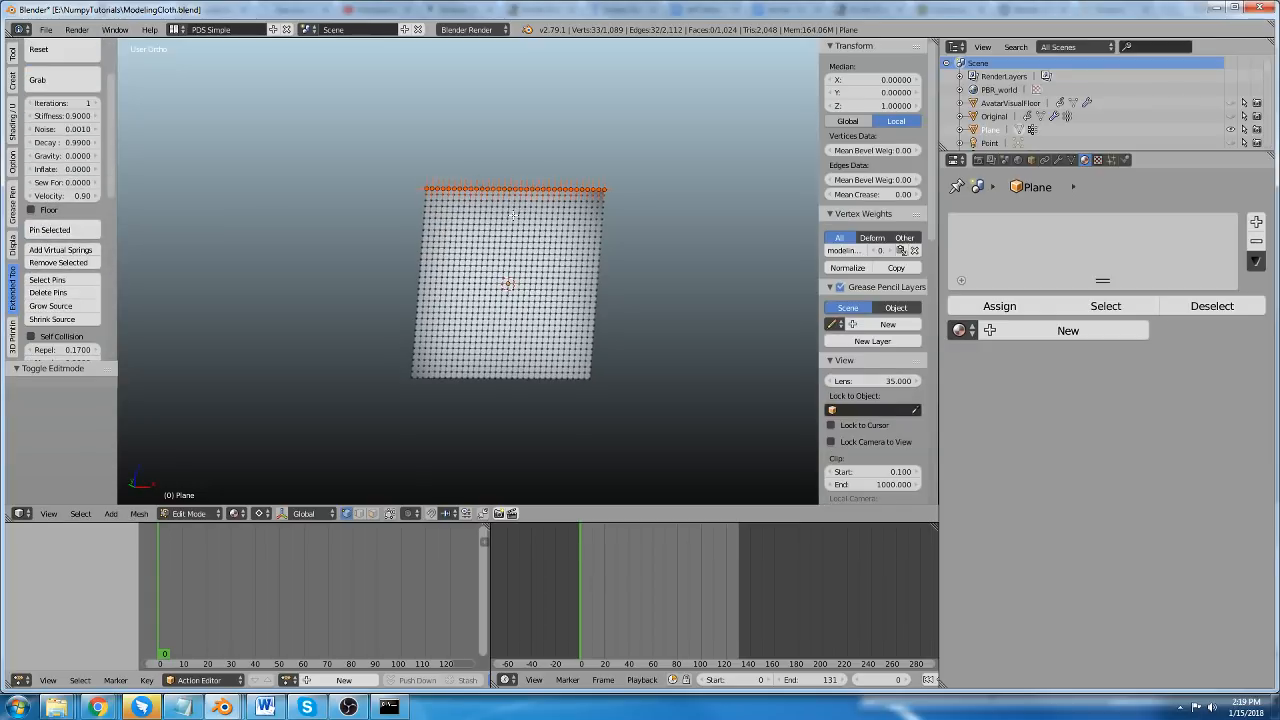
Return to Object Mode, run the cloth simulation and move the row of pins up about 0.72.
{"action": "key", "text": "Tab"}
{"action": "scroll", "coordinate": [63, 129], "scroll_direction": "up", "scroll_amount": 3}
{"action": "left_click", "coordinate": [62, 105]}
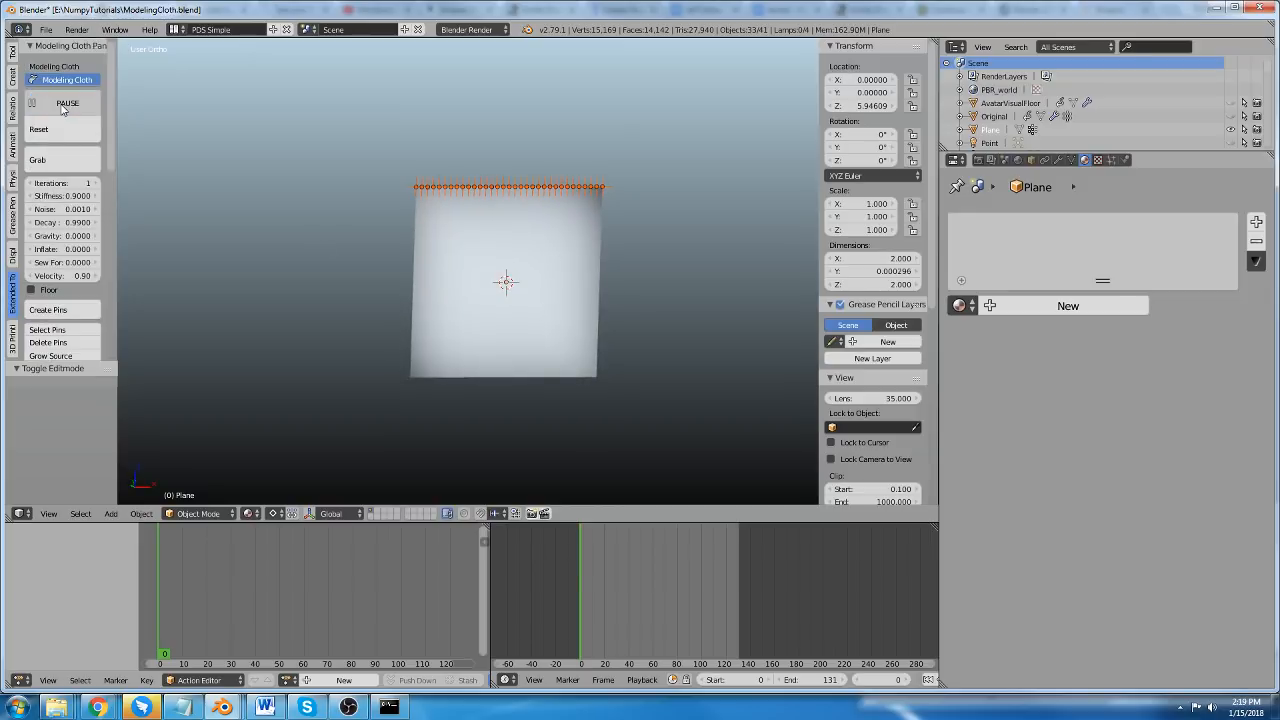
{"action": "key", "text": "g"}
{"action": "left_click", "coordinate": [527, 167]}
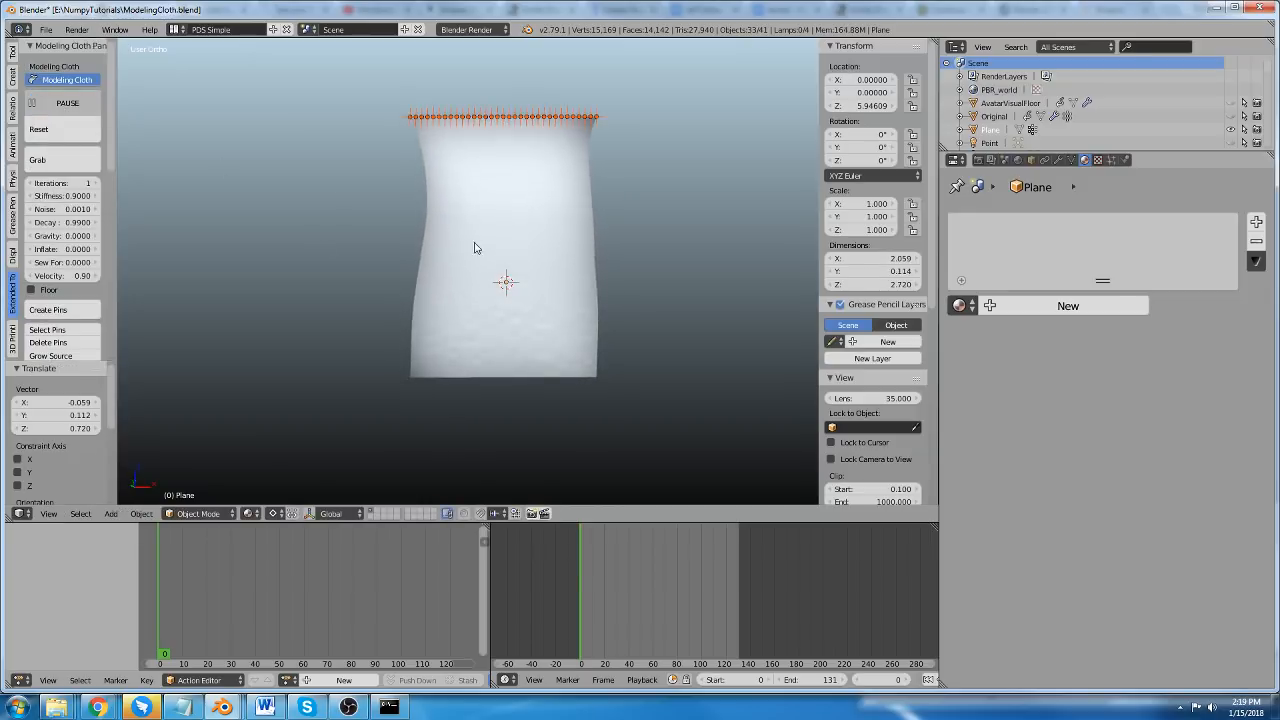
Turn on the Dynamic Tension Map for the running cloth and inspect its colors near the pinned edge.
{"action": "scroll", "coordinate": [57, 247], "scroll_direction": "down", "scroll_amount": 8}
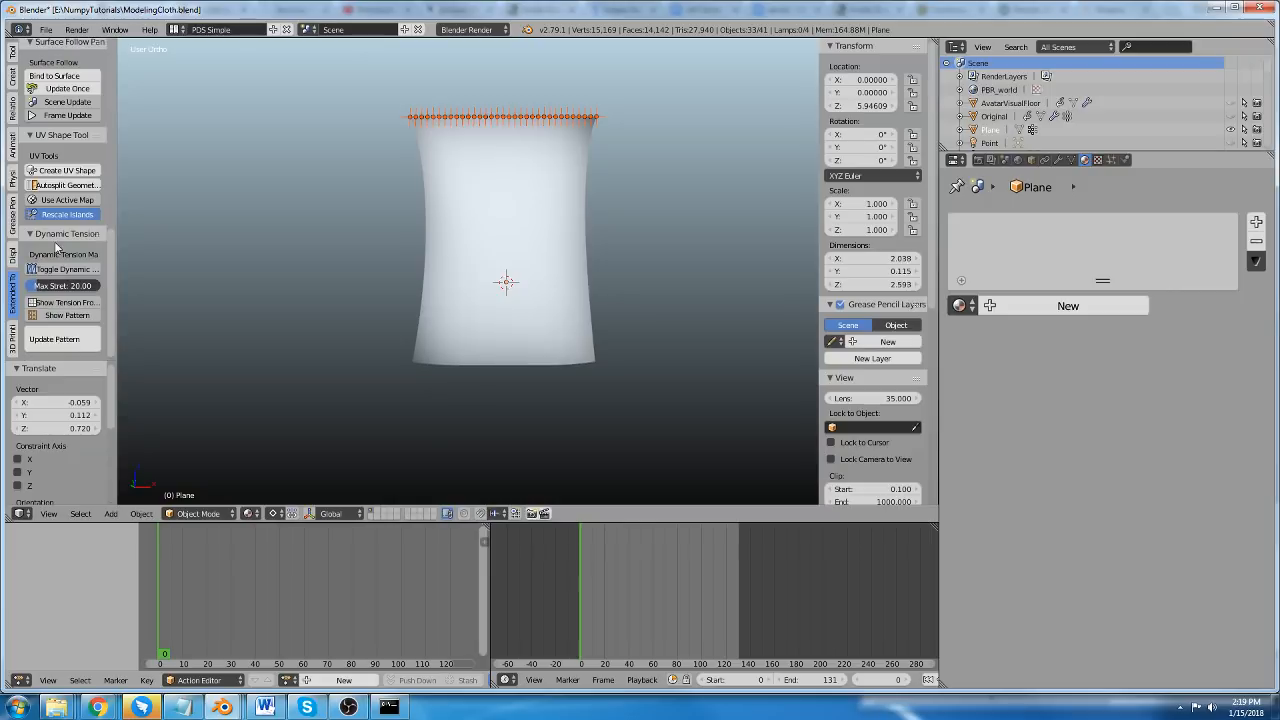
{"action": "left_click", "coordinate": [63, 269]}
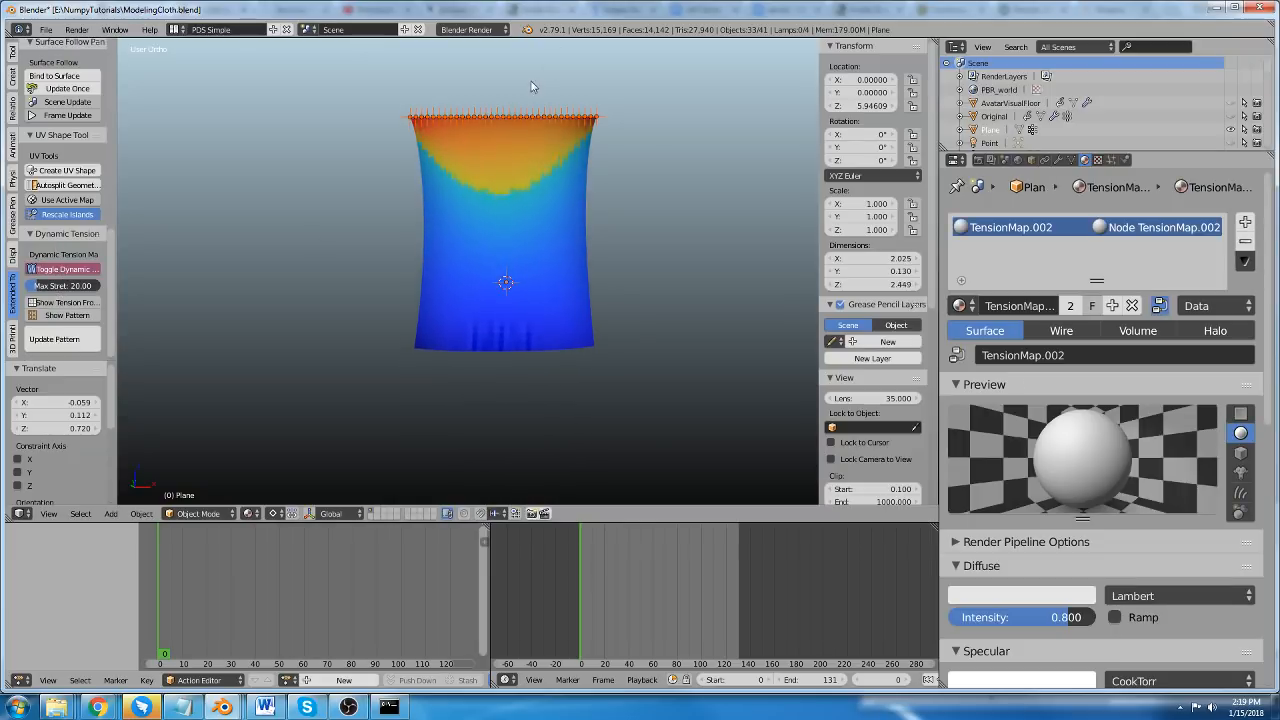
{"action": "scroll", "coordinate": [515, 95], "scroll_direction": "up", "scroll_amount": 3}
{"action": "scroll", "coordinate": [473, 164], "scroll_direction": "down", "scroll_amount": 2}
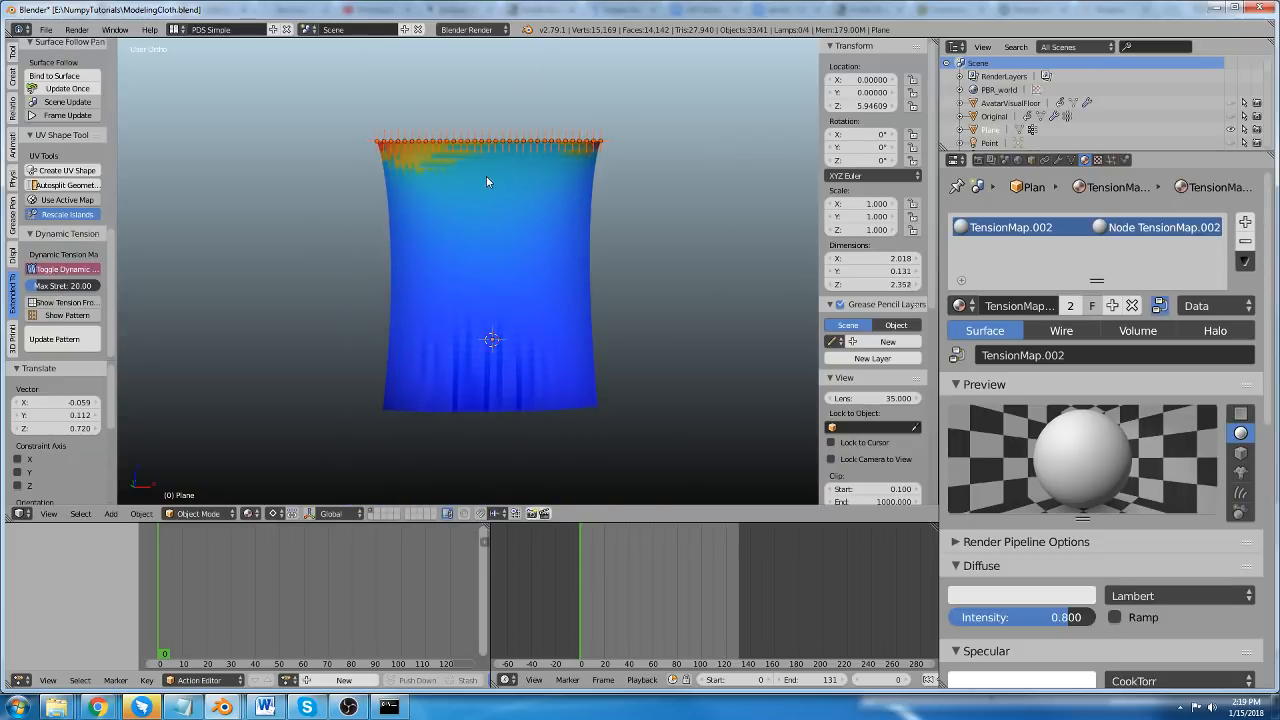
{"action": "scroll", "coordinate": [486, 176], "scroll_direction": "up", "scroll_amount": 1}
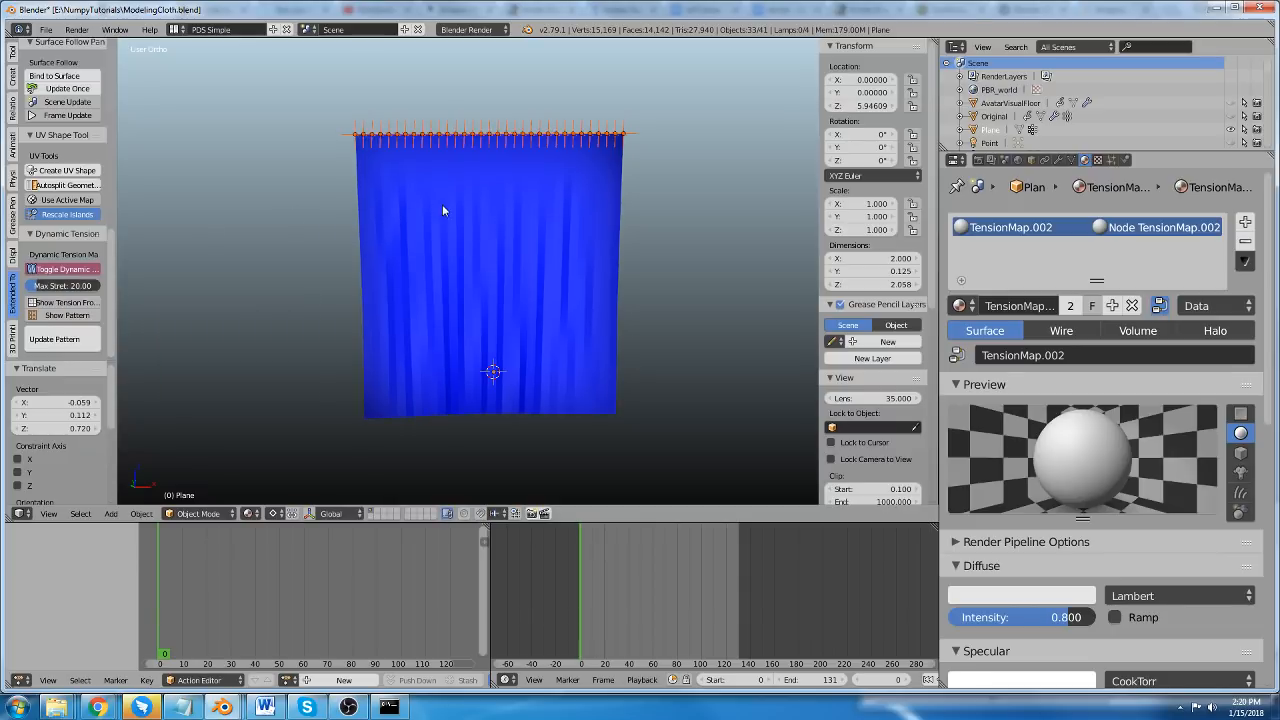
{"action": "scroll", "coordinate": [433, 160], "scroll_direction": "up", "scroll_amount": 2}
{"action": "scroll", "coordinate": [380, 140], "scroll_direction": "up", "scroll_amount": 2}
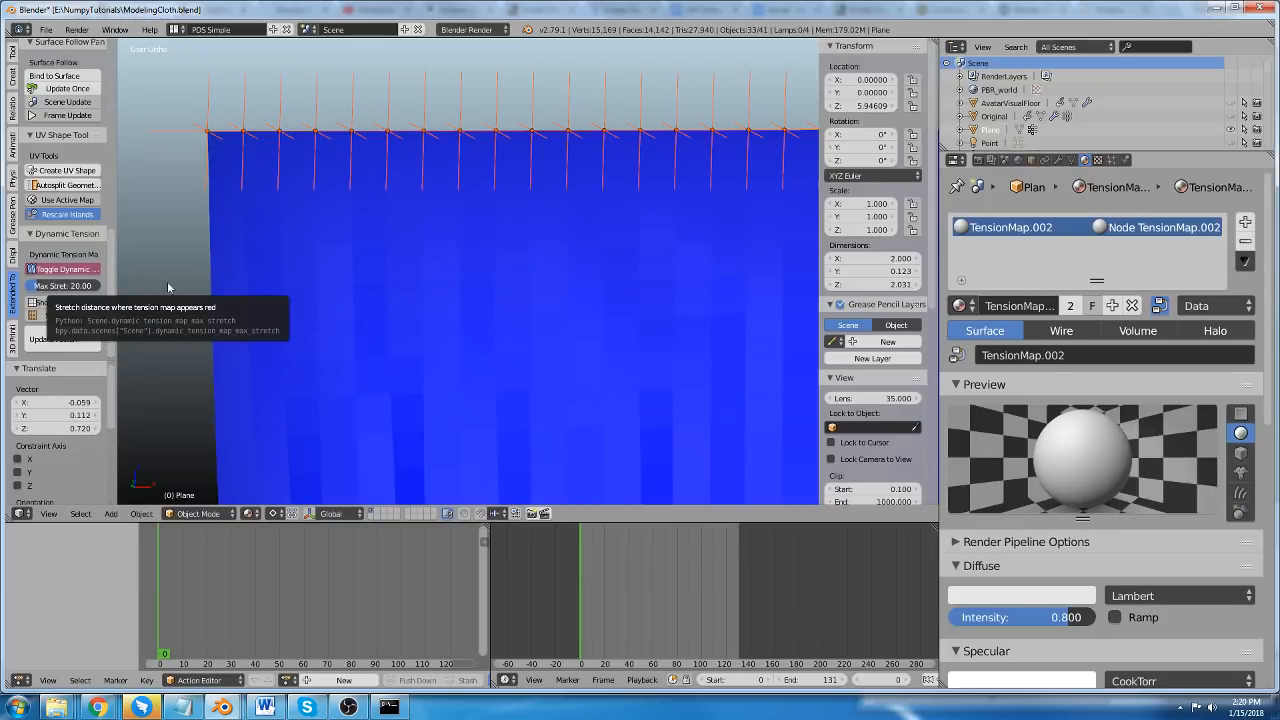
{"action": "scroll", "coordinate": [279, 210], "scroll_direction": "down", "scroll_amount": 6}
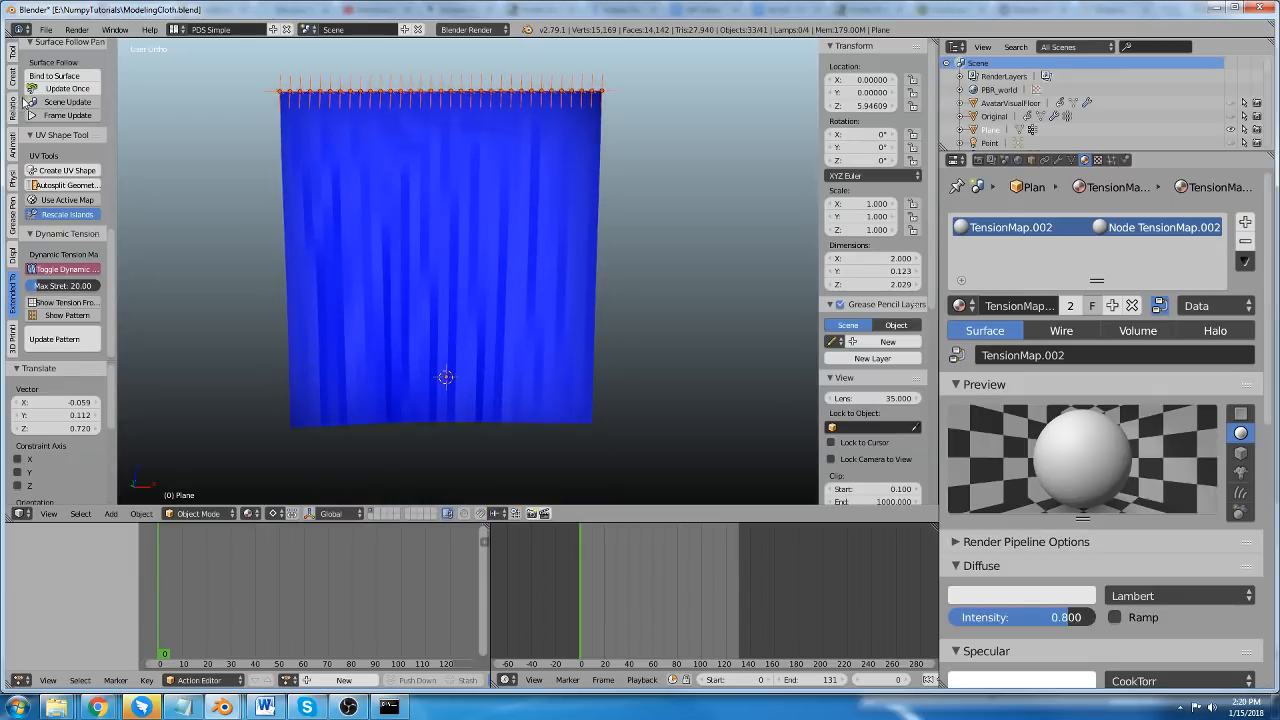
Use Grab to pull the cloth at its lower edge, side edge and middle, then pause the simulation.
{"action": "scroll", "coordinate": [24, 103], "scroll_direction": "up", "scroll_amount": 8}
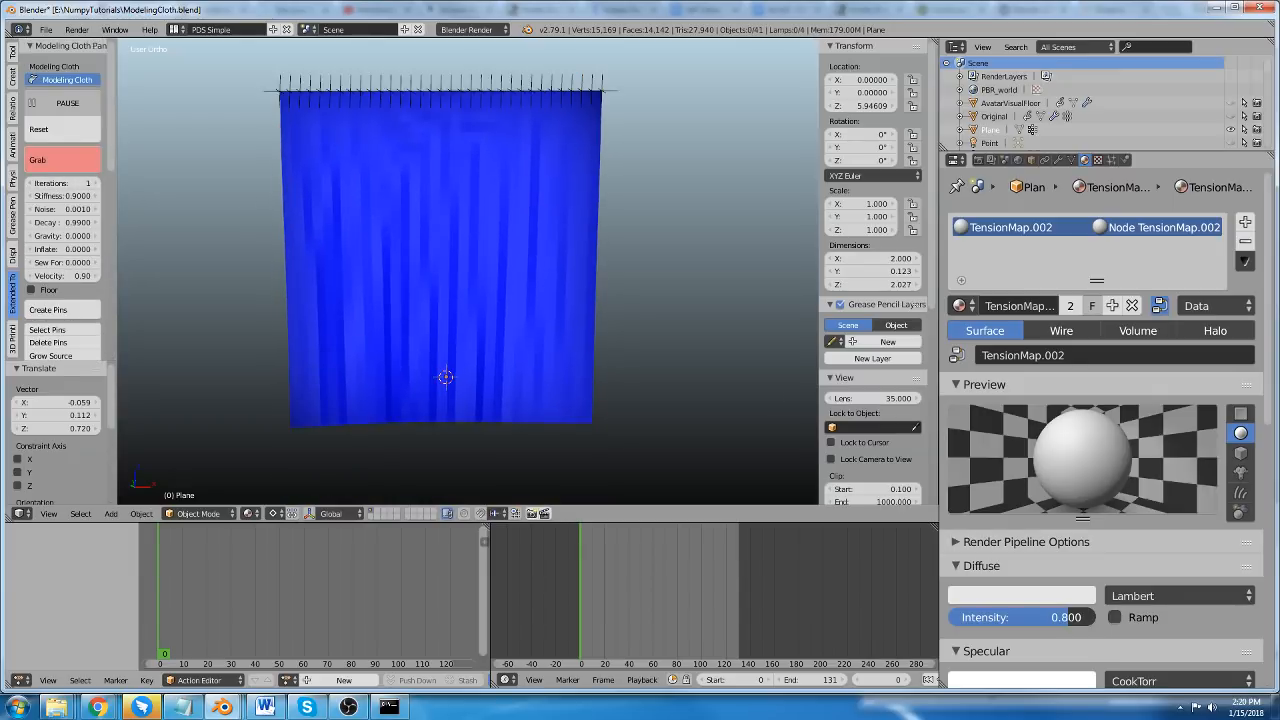
{"action": "left_click_drag", "start_coordinate": [411, 400], "coordinate": [383, 457]}
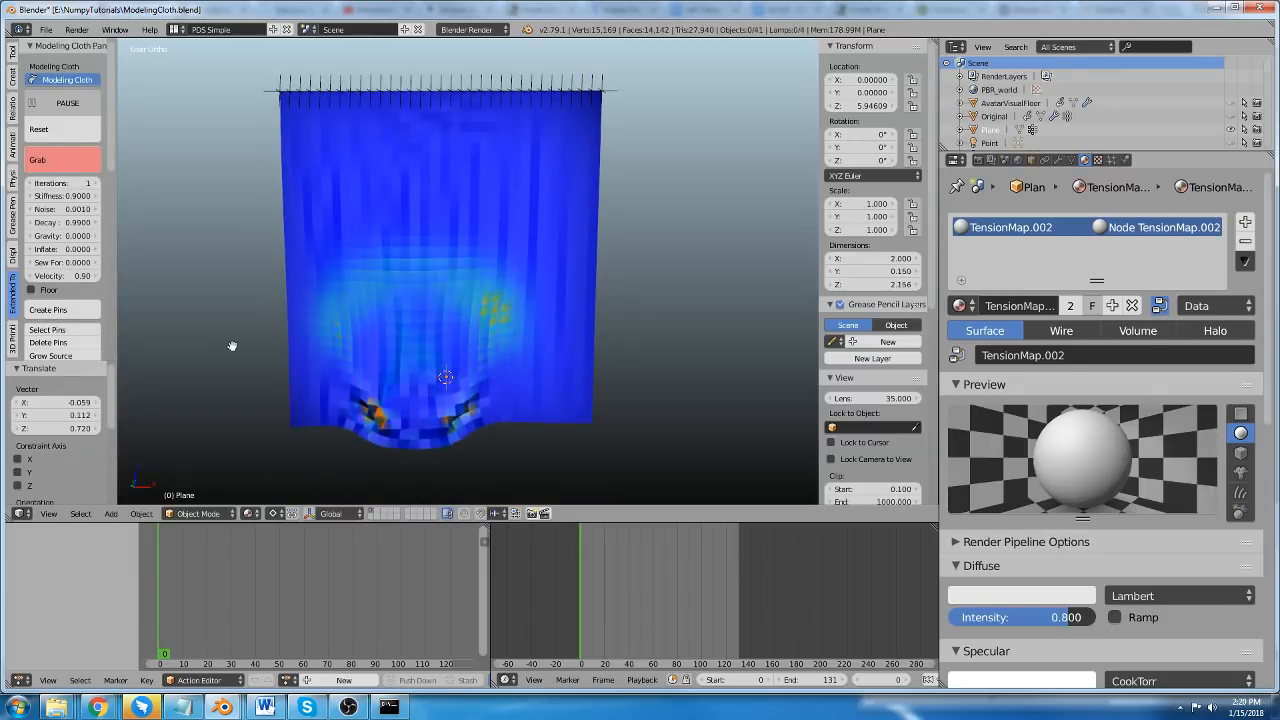
{"action": "left_click_drag", "start_coordinate": [312, 286], "coordinate": [134, 322]}
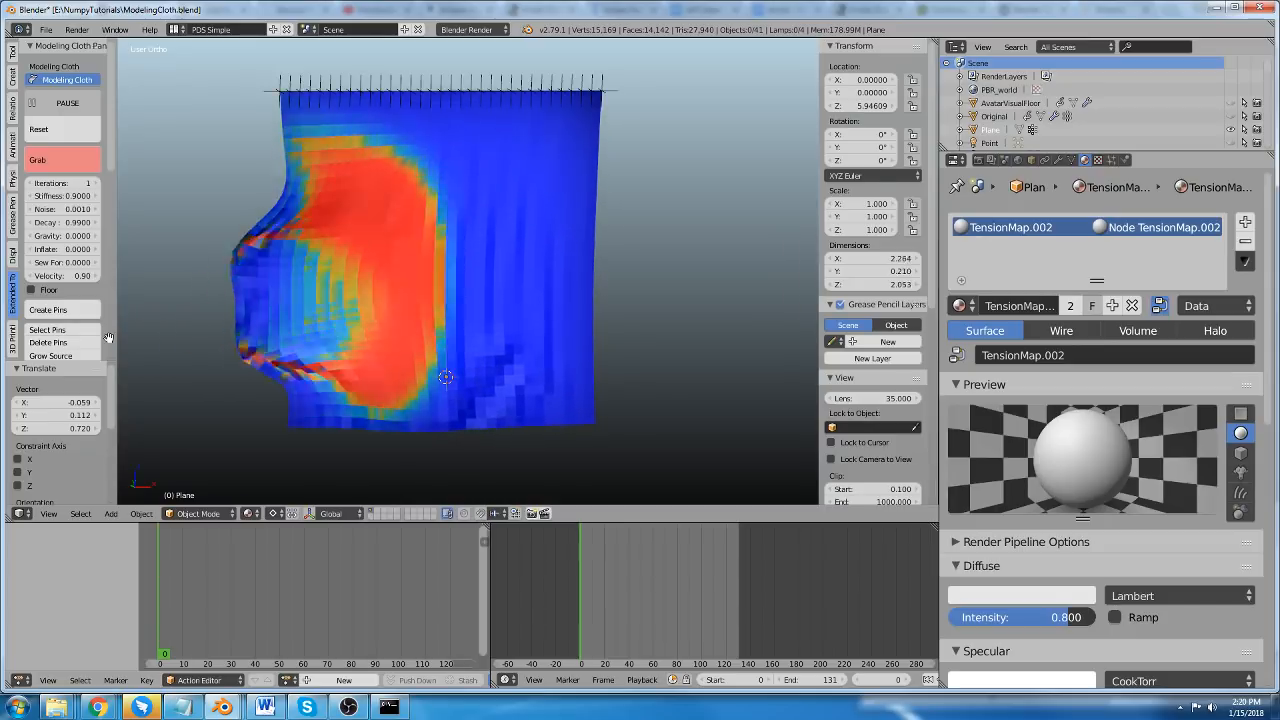
{"action": "left_click_drag", "start_coordinate": [446, 278], "coordinate": [422, 306]}
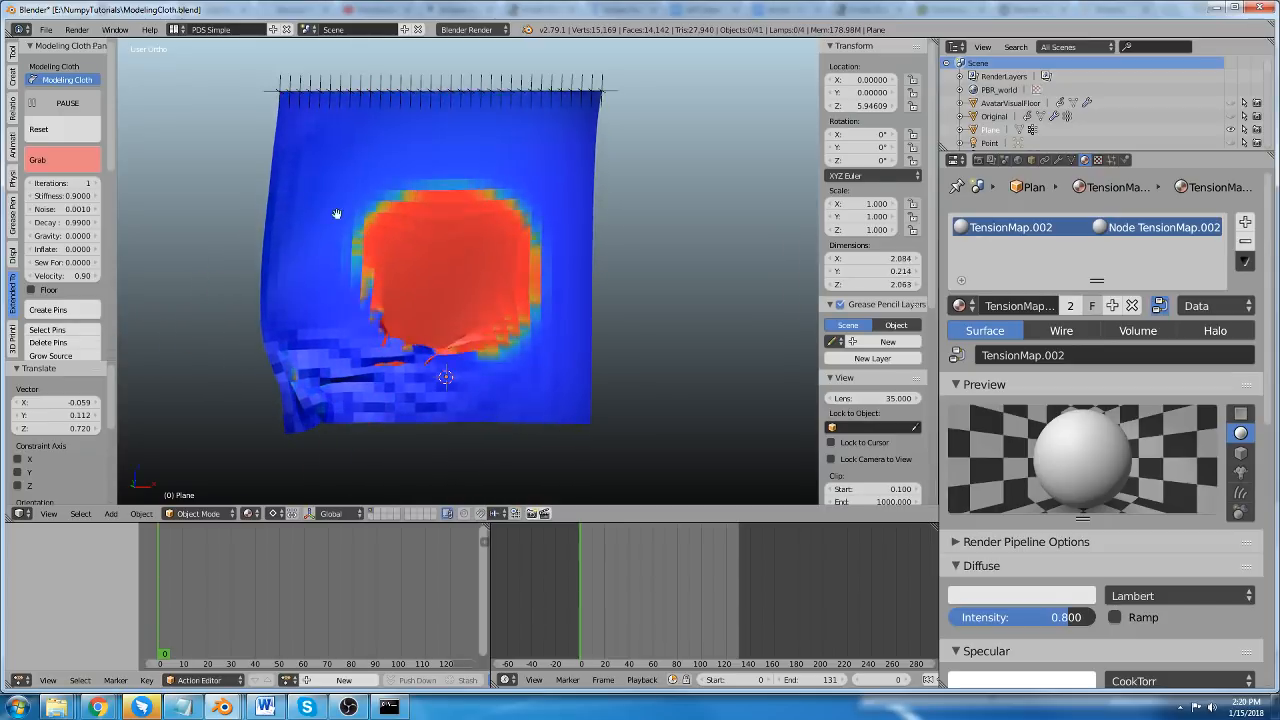
{"action": "key", "text": "Escape"}
{"action": "left_click", "coordinate": [71, 98]}
Try tension map Max Stretch values of 25.66 and 3.02, ending at 12.45.
{"action": "scroll", "coordinate": [64, 280], "scroll_direction": "down", "scroll_amount": 10}
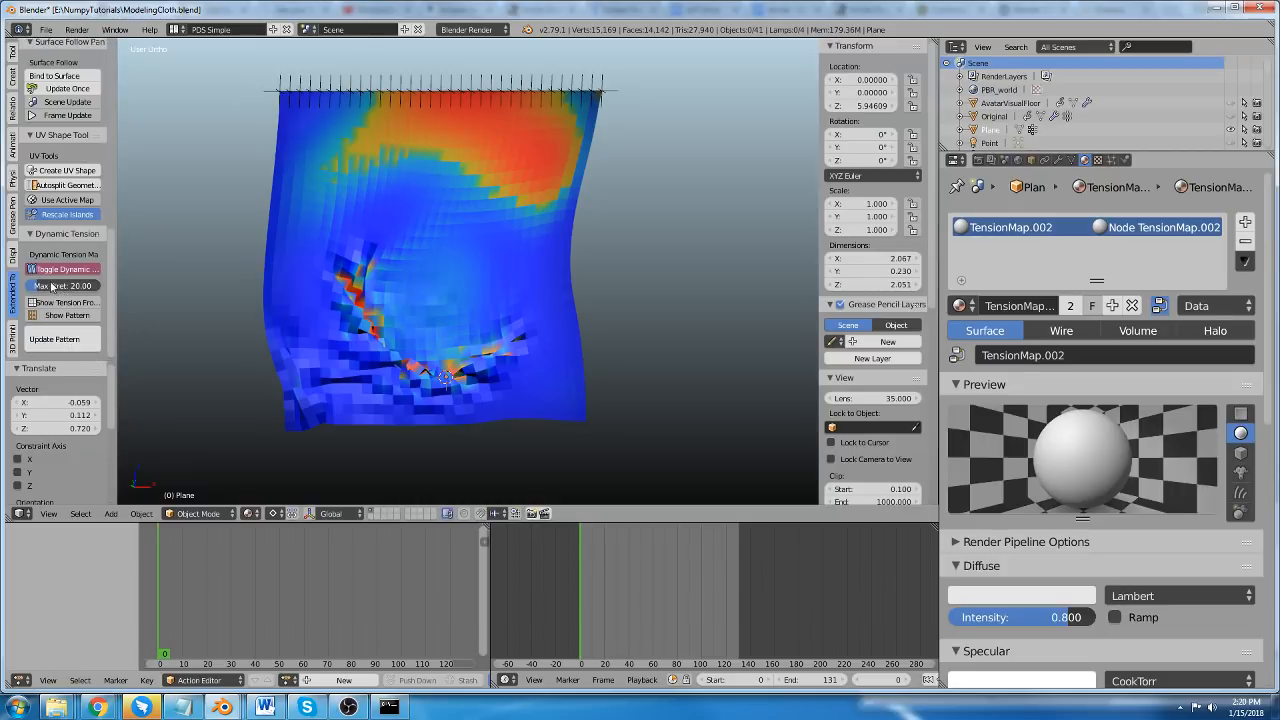
{"action": "mouse_move", "coordinate": [52, 287]}
{"action": "left_mouse_down"}
{"action": "mouse_move", "coordinate": [30, 287]}
{"action": "mouse_move", "coordinate": [85, 287]}
{"action": "mouse_move", "coordinate": [56, 287]}
{"action": "left_mouse_up"}
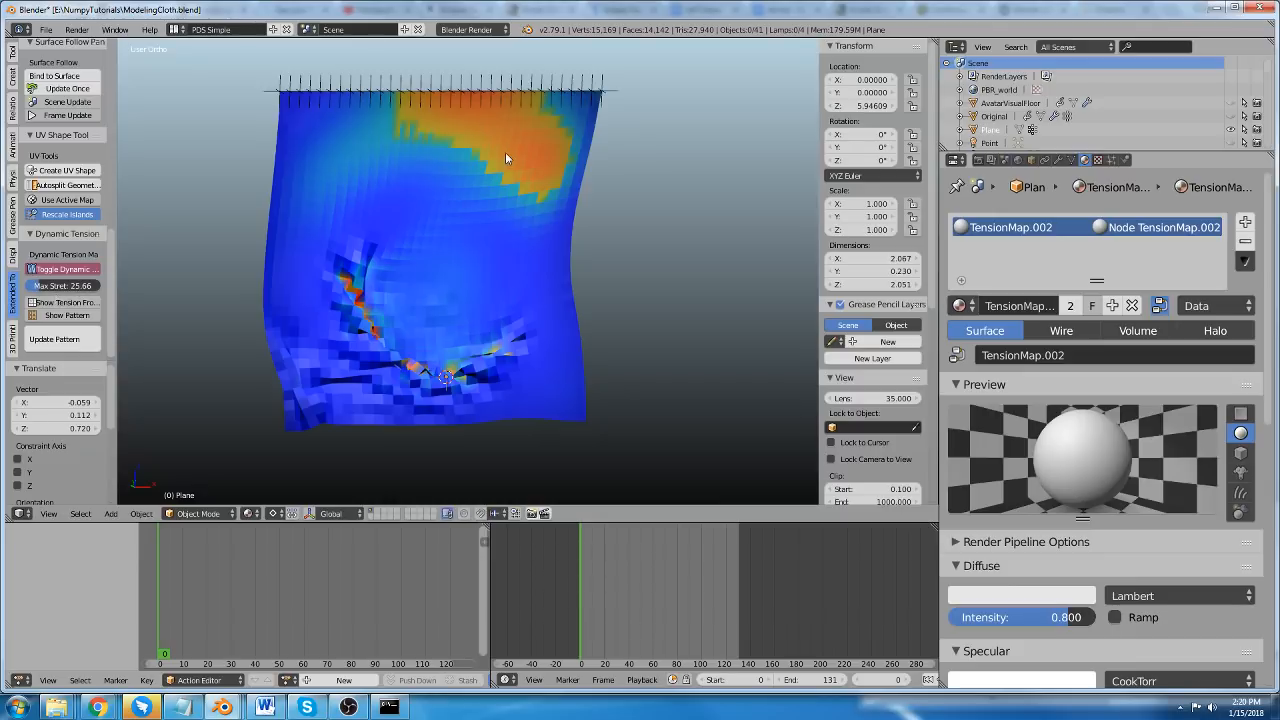
{"action": "left_click_drag", "start_coordinate": [44, 289], "coordinate": [26, 289]}
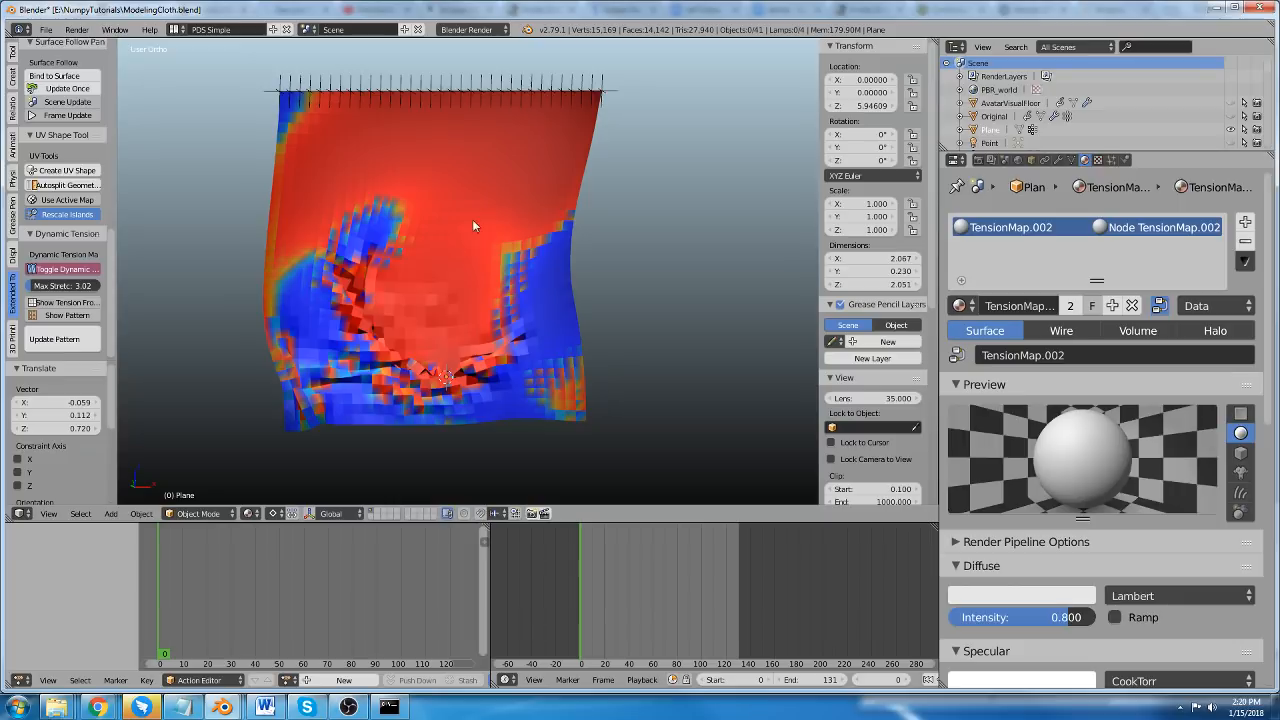
{"action": "left_click_drag", "start_coordinate": [47, 289], "coordinate": [105, 289]}
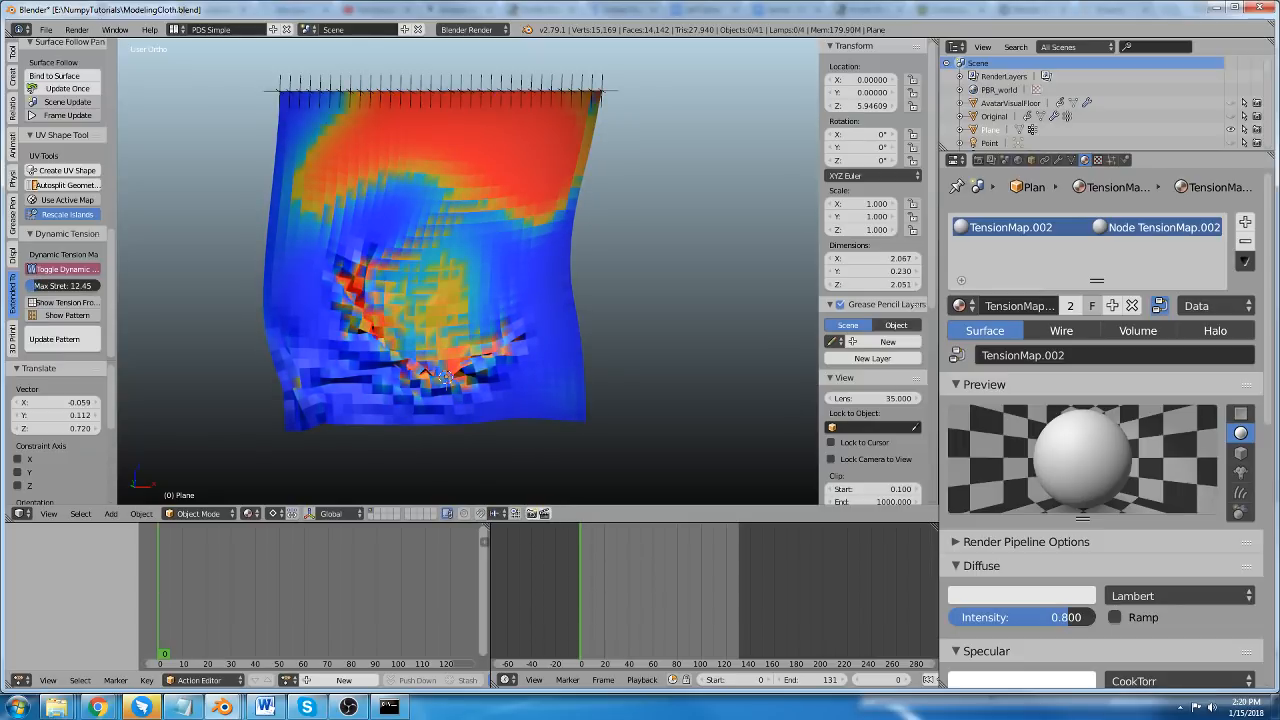
Select the plane and all its pins, disable Modeling Cloth and delete the selected objects.
{"action": "scroll", "coordinate": [414, 243], "scroll_direction": "down", "scroll_amount": 6}
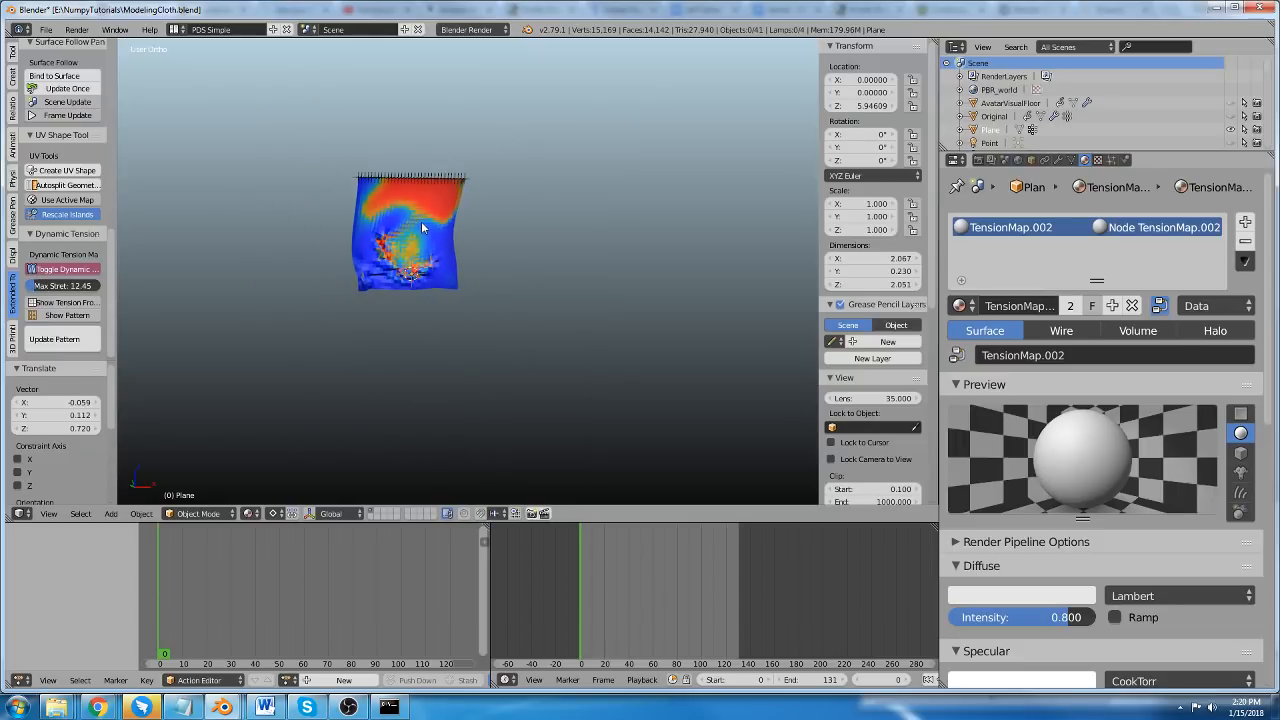
{"action": "scroll", "coordinate": [414, 243], "scroll_direction": "up", "scroll_amount": 3}
{"action": "key", "text": "a"}
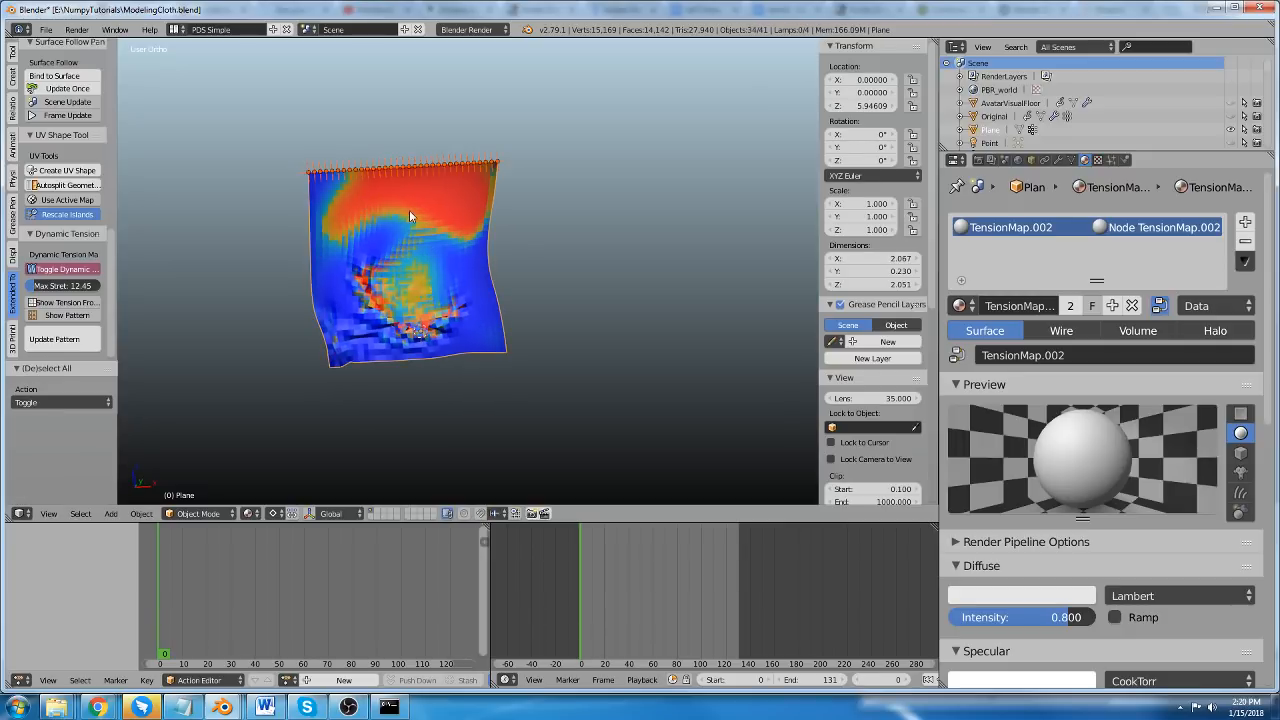
{"action": "scroll", "coordinate": [410, 216], "scroll_direction": "up", "scroll_amount": 2}
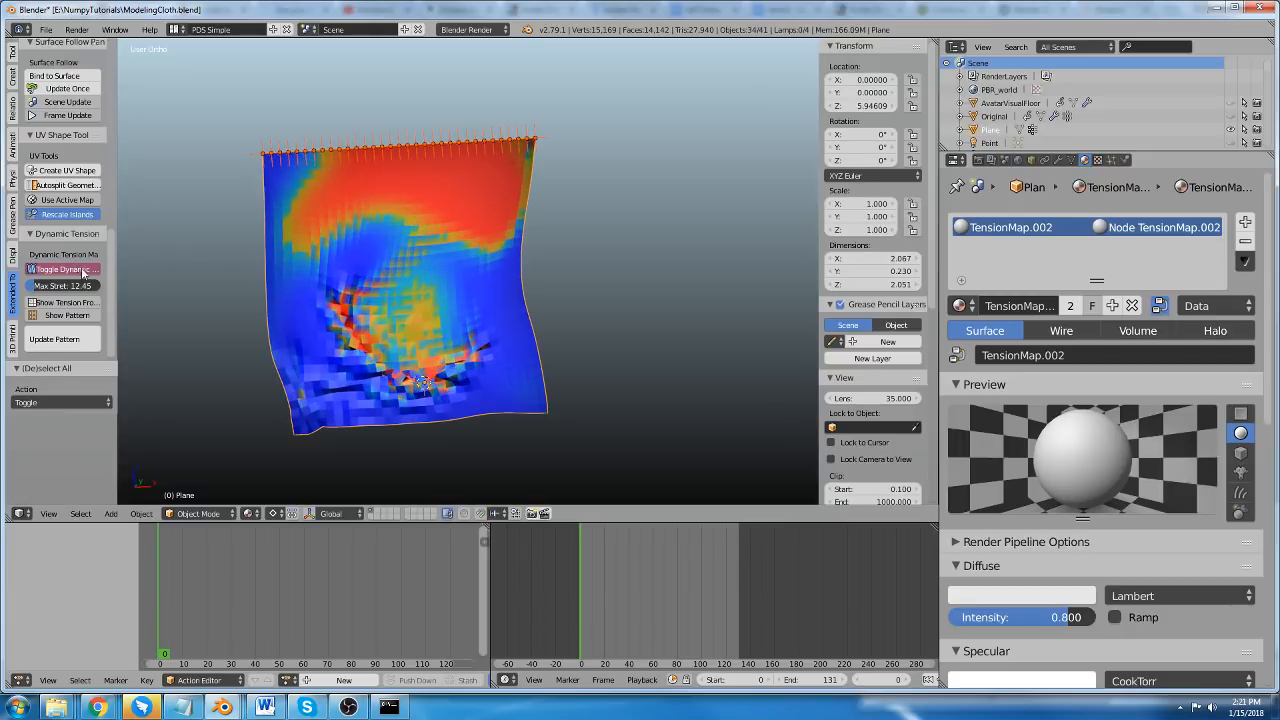
{"action": "scroll", "coordinate": [83, 271], "scroll_direction": "up", "scroll_amount": 8}
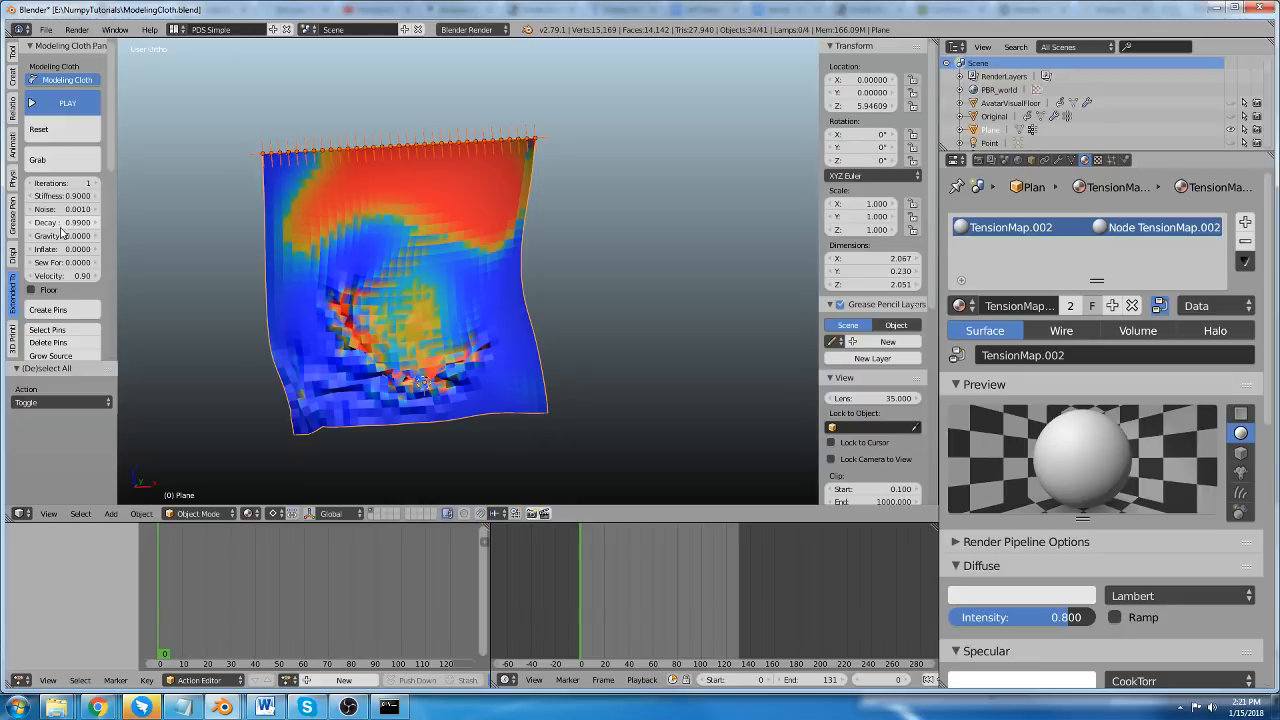
{"action": "scroll", "coordinate": [60, 230], "scroll_direction": "down", "scroll_amount": 5}
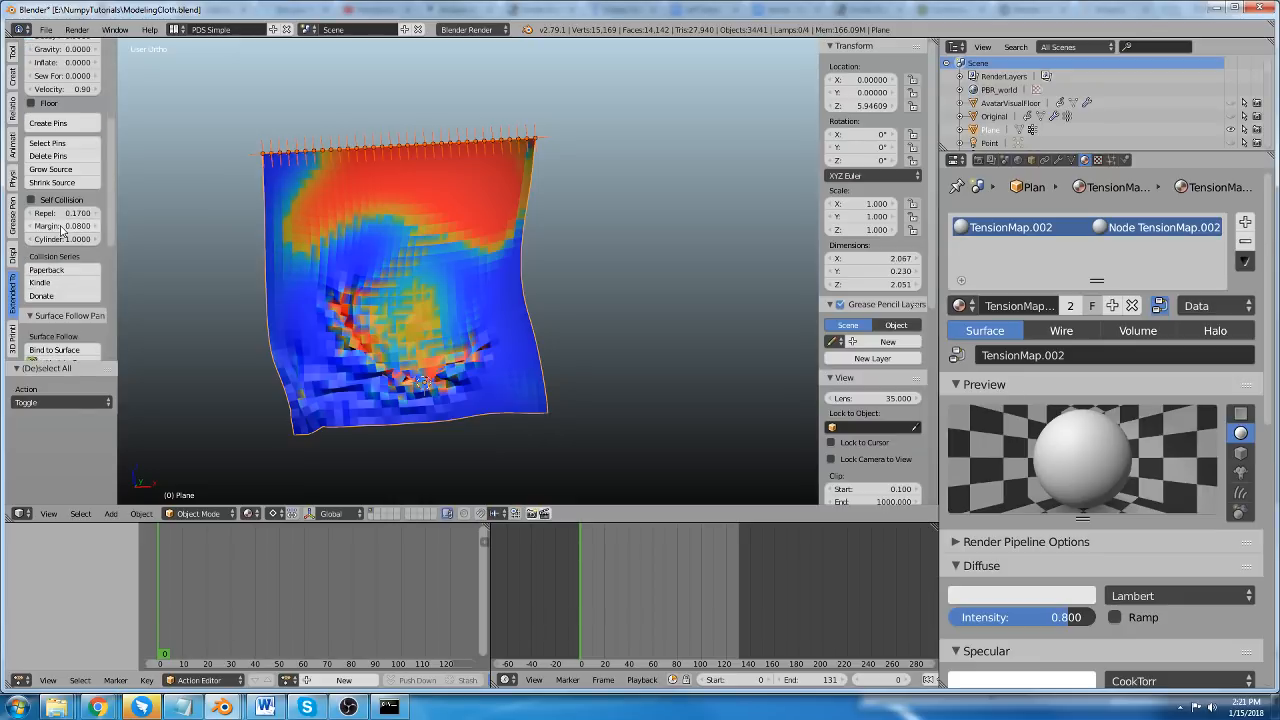
{"action": "scroll", "coordinate": [62, 230], "scroll_direction": "down", "scroll_amount": 5}
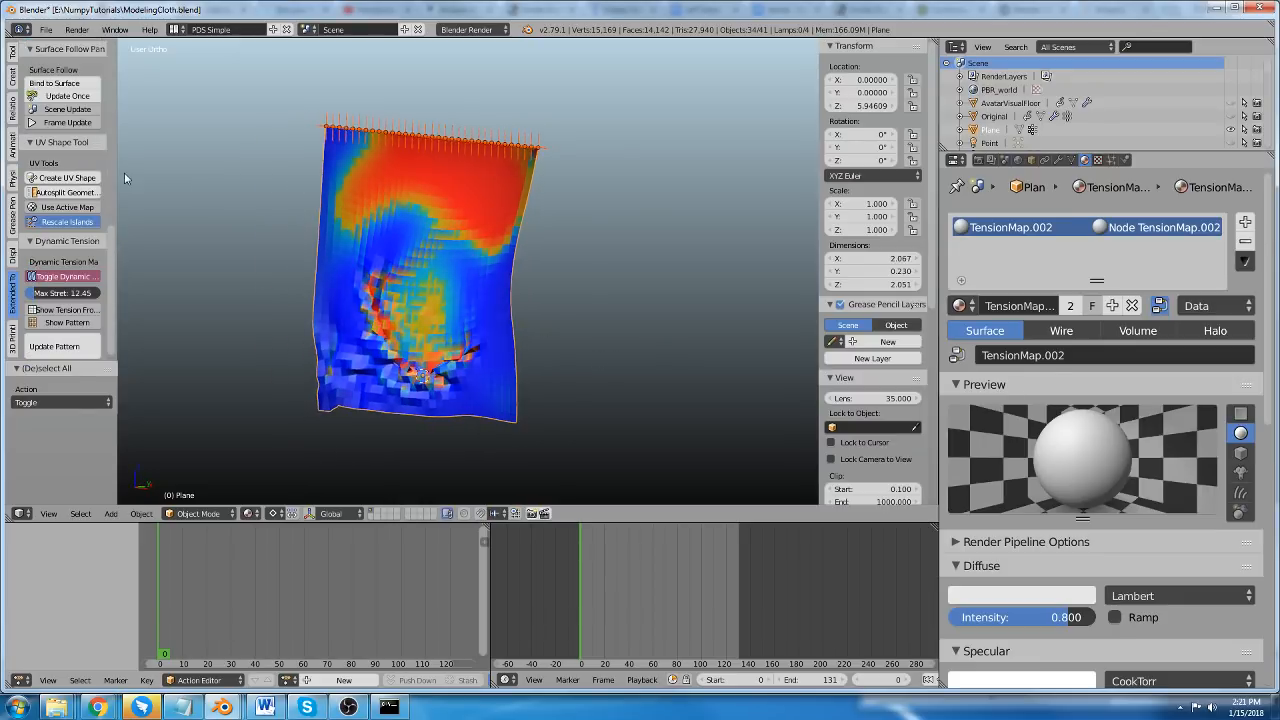
{"action": "scroll", "coordinate": [85, 150], "scroll_direction": "up", "scroll_amount": 10}
{"action": "left_click", "coordinate": [66, 81]}
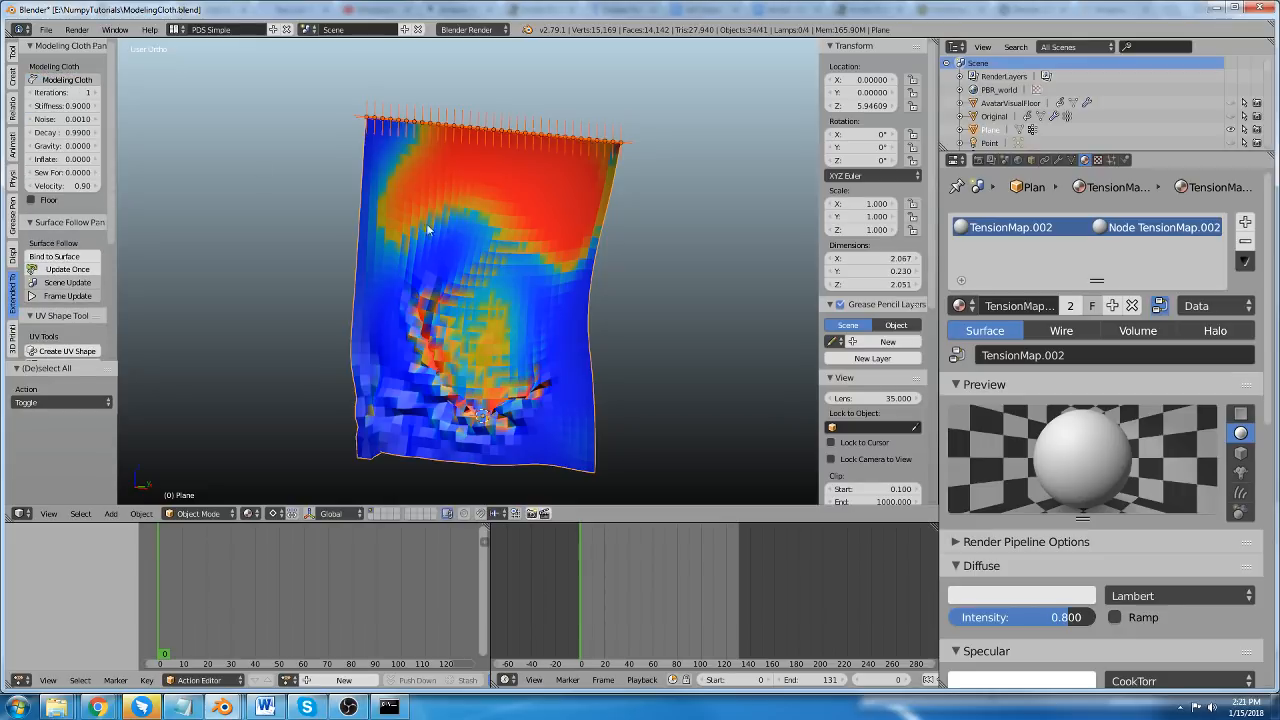
{"action": "key", "text": "Delete"}
Add an ico sphere with 2 subdivisions and size 1.000 at the 3D cursor.
{"action": "key", "text": "shift+a"}
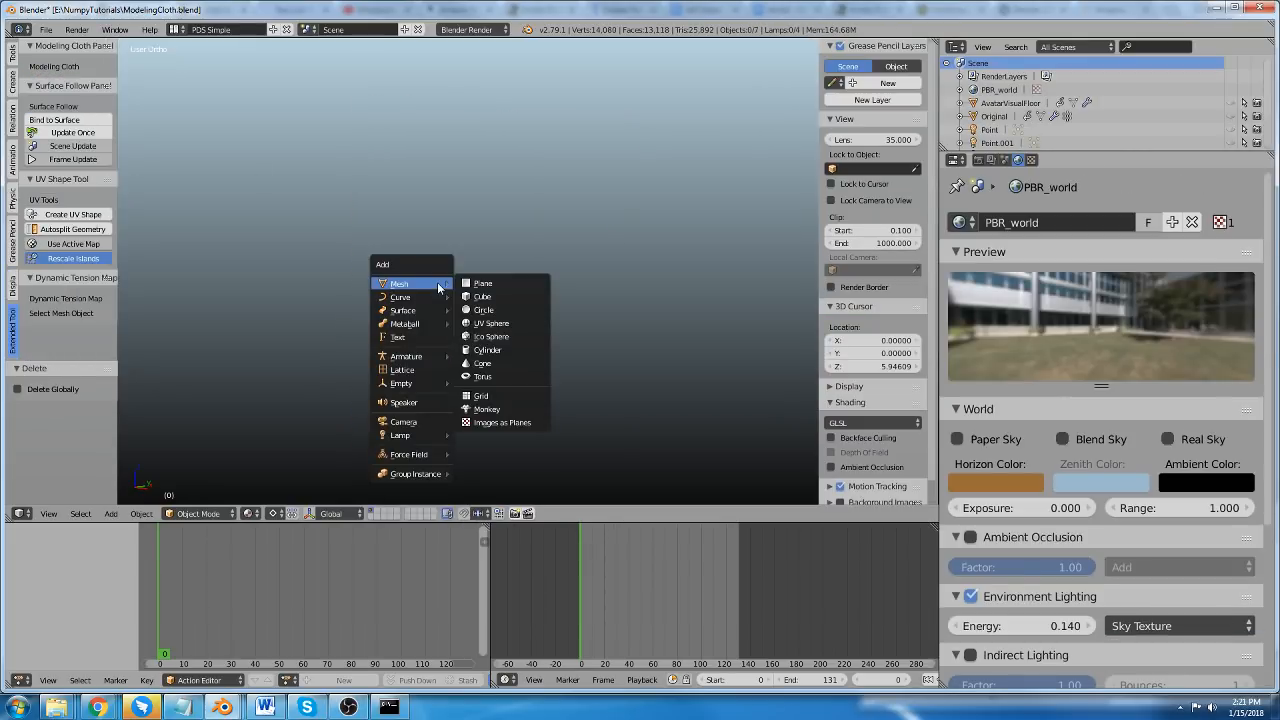
{"action": "left_click", "coordinate": [488, 334]}
{"action": "scroll", "coordinate": [487, 340], "scroll_direction": "down", "scroll_amount": 4}
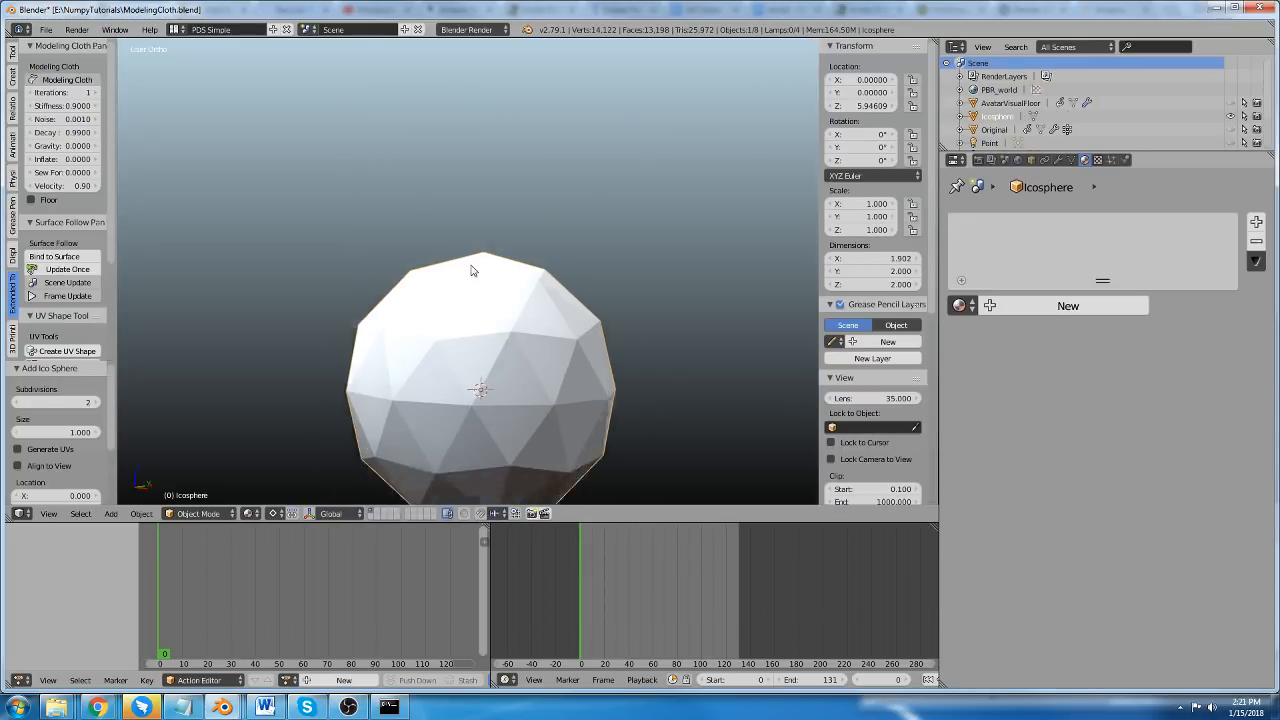
Subdivide the ico sphere twice with one cut each in Edit Mode.
{"action": "key", "text": "Tab"}
{"action": "scroll", "coordinate": [490, 313], "scroll_direction": "up", "scroll_amount": 4}
{"action": "key", "text": "w"}
{"action": "left_click", "coordinate": [496, 376]}
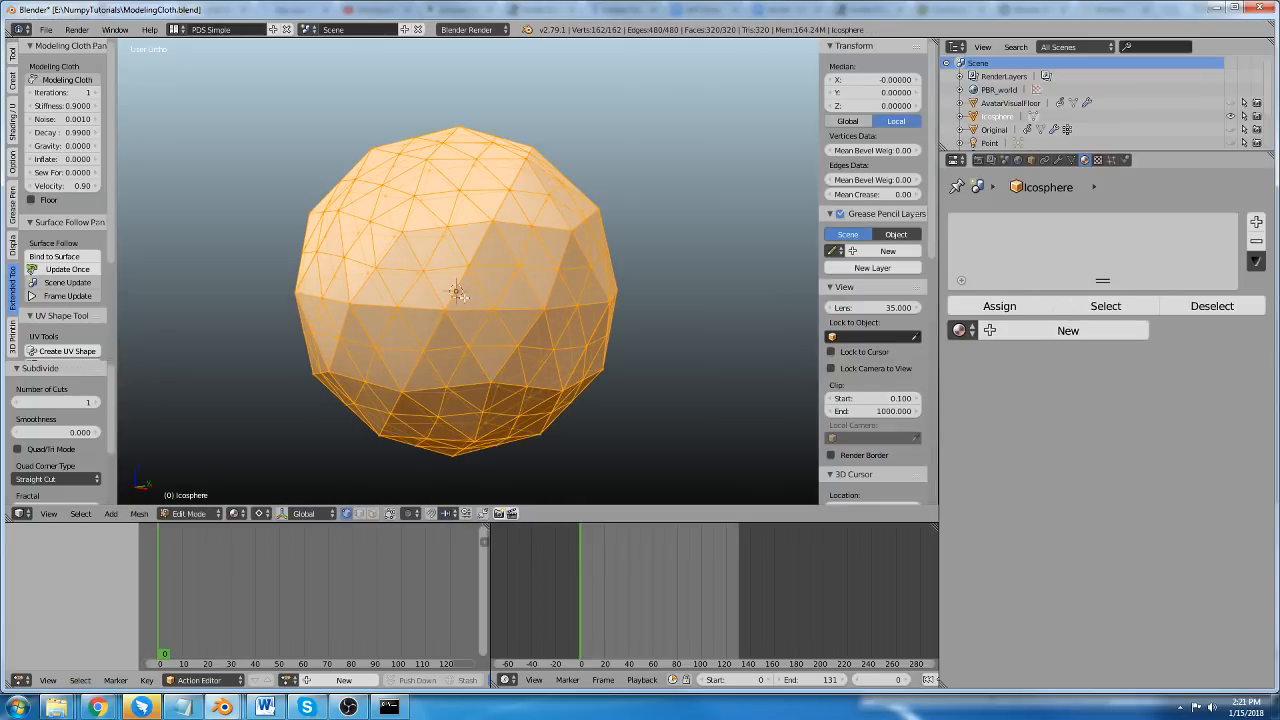
{"action": "key", "text": "w"}
{"action": "left_click", "coordinate": [496, 374]}
{"action": "scroll", "coordinate": [496, 320], "scroll_direction": "down", "scroll_amount": 2}
{"action": "middle_click_drag", "start_coordinate": [495, 314], "coordinate": [497, 275], "text": "shift"}
{"action": "scroll", "coordinate": [471, 276], "scroll_direction": "up", "scroll_amount": 2}
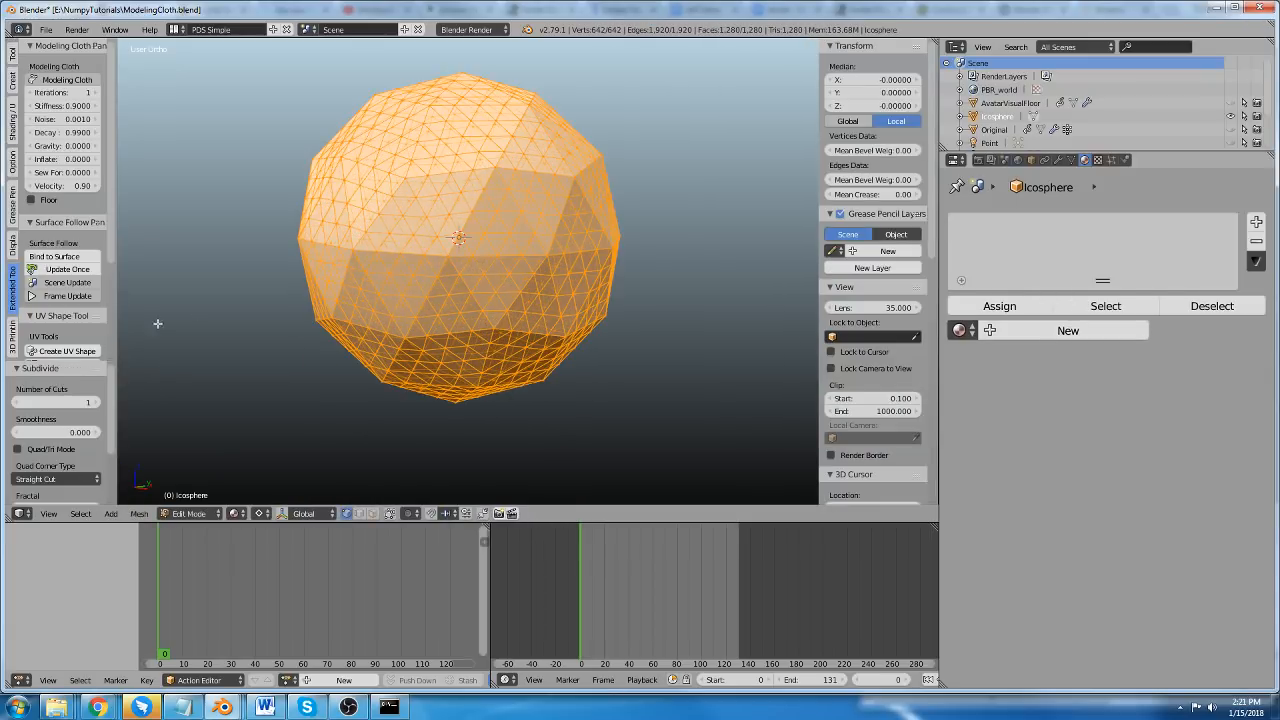
Enable Modeling Cloth on the subdivided ico sphere.
{"action": "scroll", "coordinate": [62, 265], "scroll_direction": "down", "scroll_amount": 4}
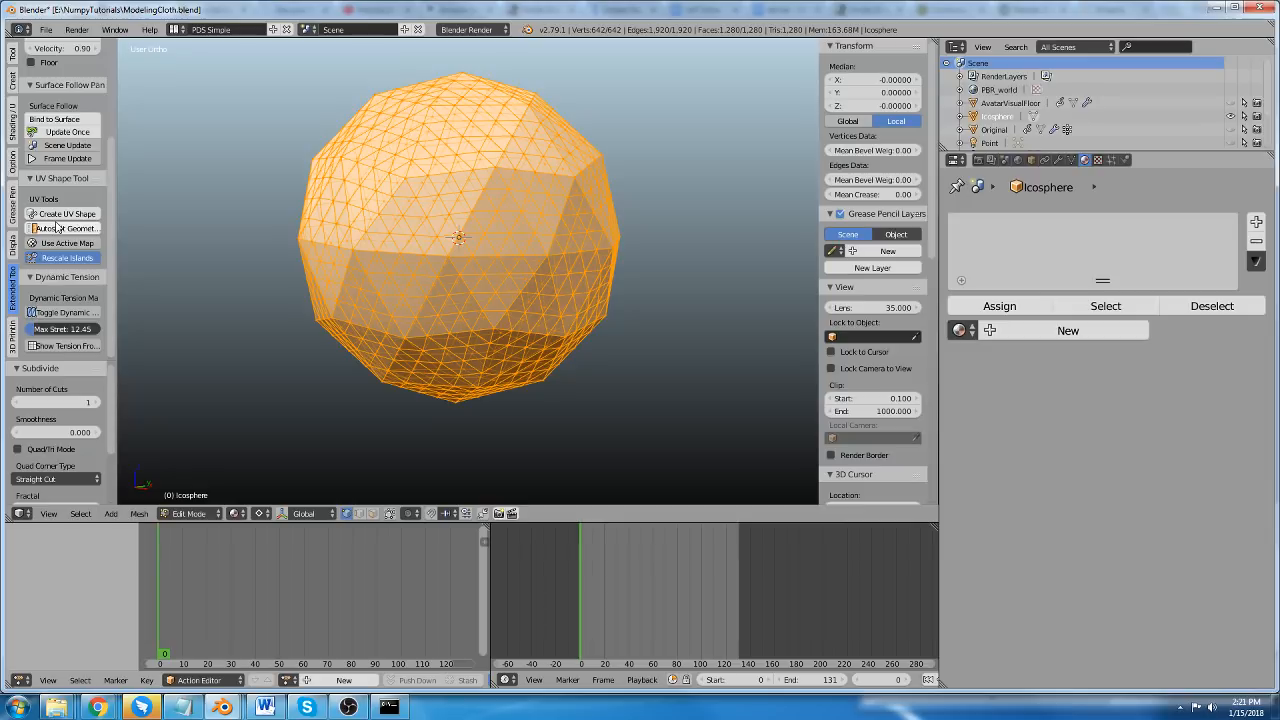
{"action": "scroll", "coordinate": [59, 76], "scroll_direction": "up", "scroll_amount": 7}
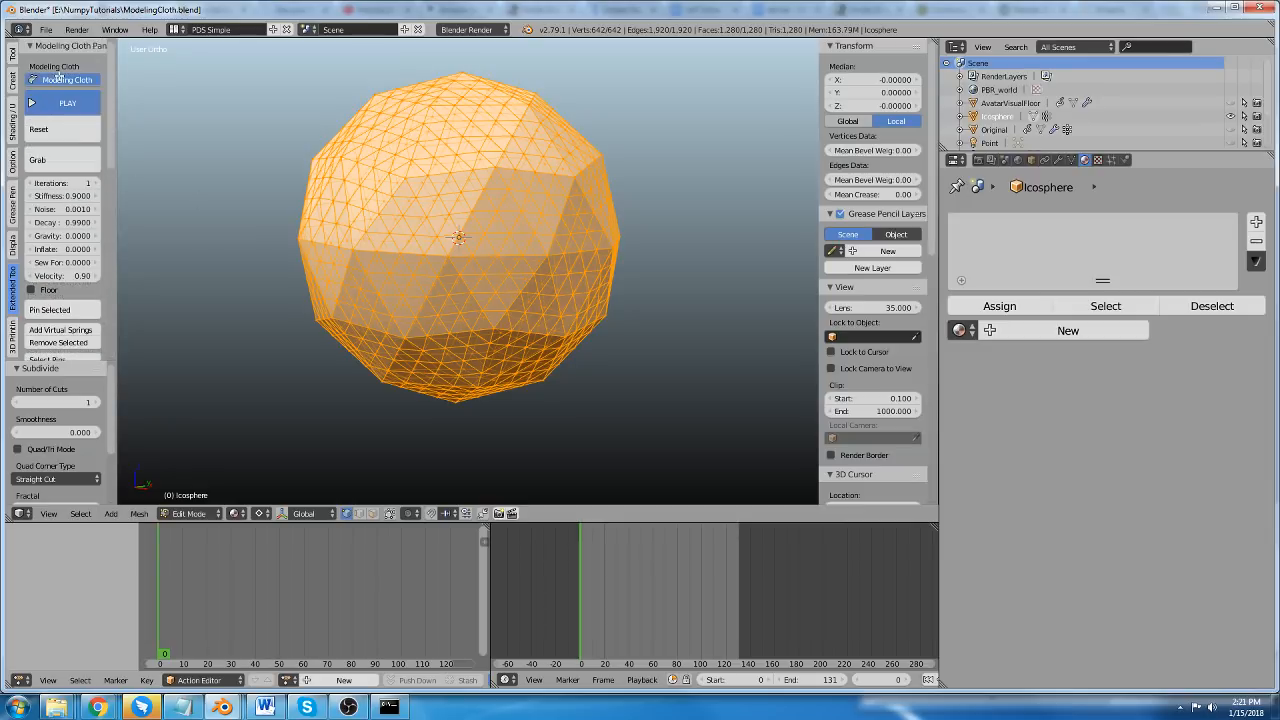
{"action": "scroll", "coordinate": [90, 248], "scroll_direction": "down", "scroll_amount": 6}
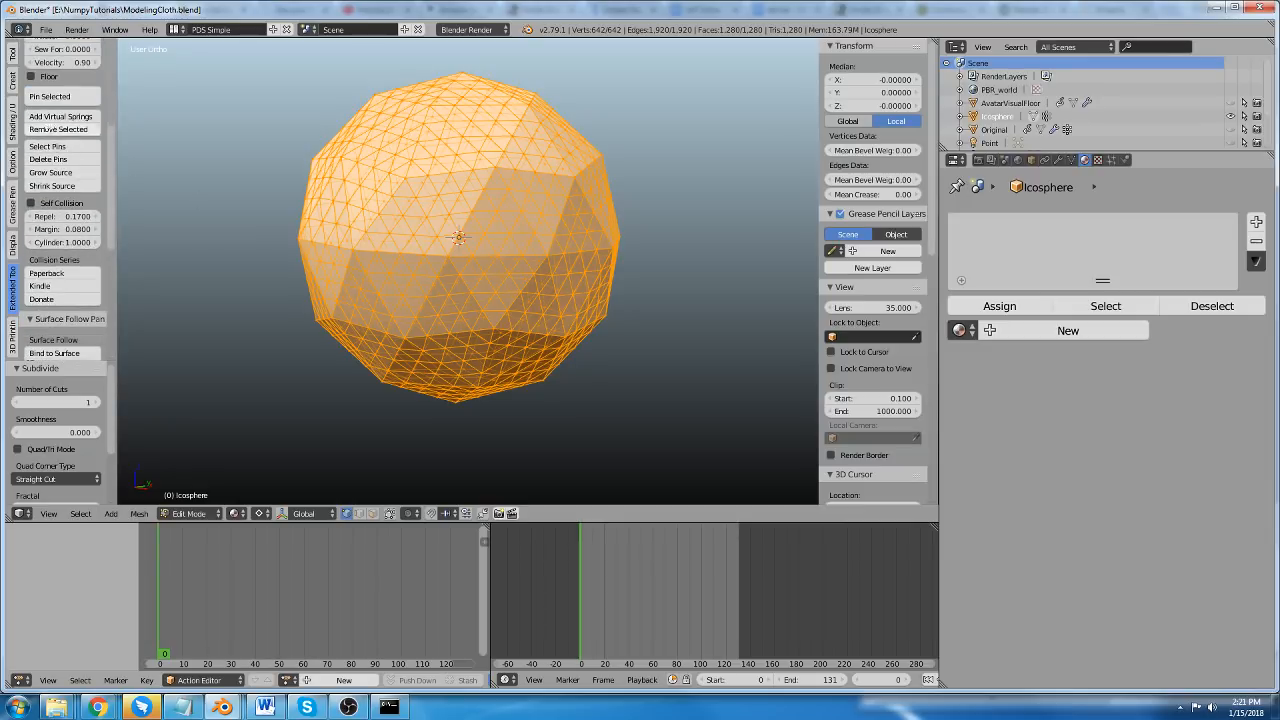
Raise the ico sphere mesh about 1.23 along Z, enable the cloth floor, and set gravity to -0.18 and velocity to 1.00.
{"action": "scroll", "coordinate": [499, 300], "scroll_direction": "down", "scroll_amount": 3}
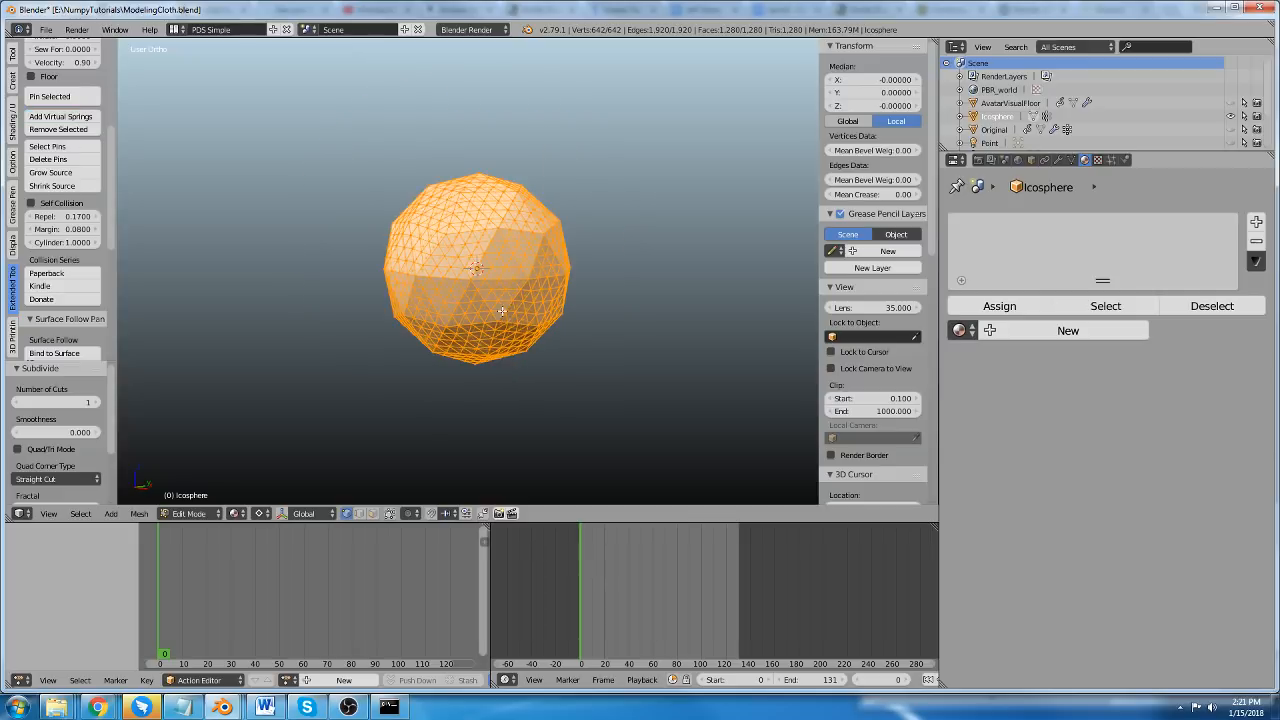
{"action": "key", "text": "g"}
{"action": "key", "text": "z"}
{"action": "left_click", "coordinate": [465, 267]}
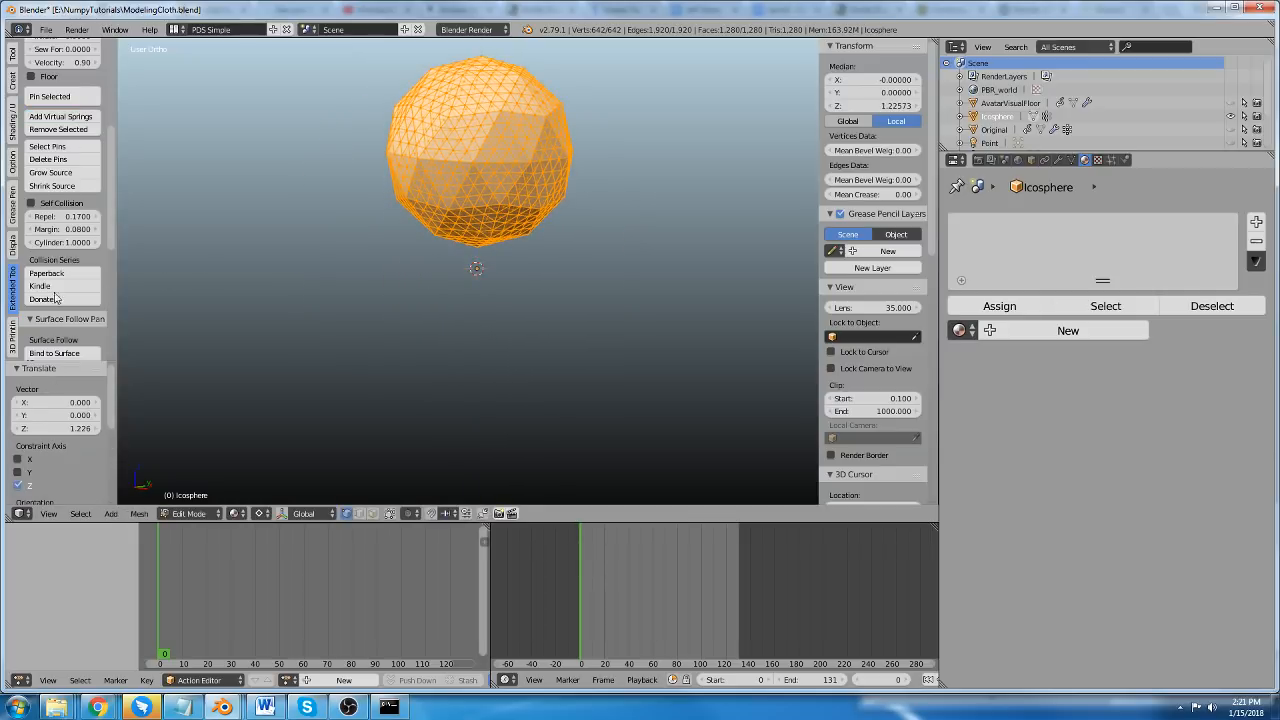
{"action": "scroll", "coordinate": [46, 271], "scroll_direction": "up", "scroll_amount": 3}
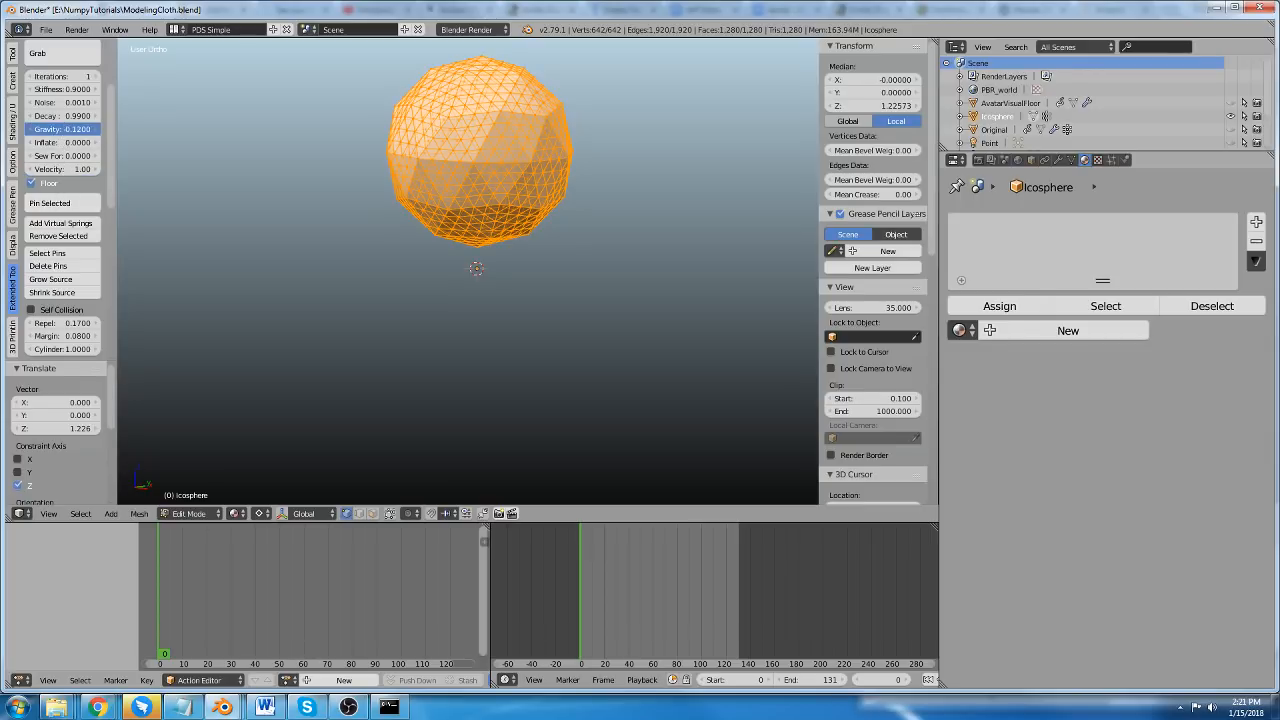
{"action": "scroll", "coordinate": [437, 268], "scroll_direction": "down", "scroll_amount": 2}
Raise the ico sphere mesh by about another 1.4 along Z and leave Edit Mode.
{"action": "middle_click_drag", "start_coordinate": [437, 268], "coordinate": [461, 342]}
{"action": "key", "text": "g"}
{"action": "key", "text": "z"}
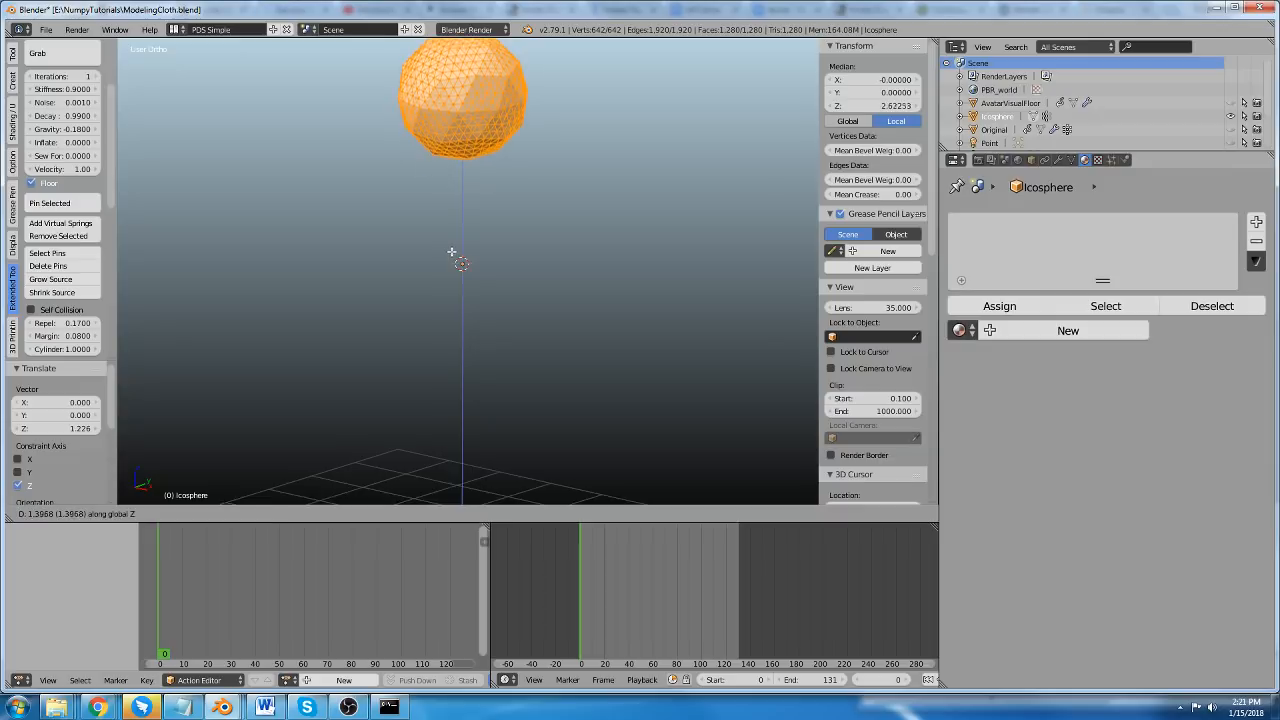
{"action": "left_click", "coordinate": [452, 252]}
{"action": "middle_click_drag", "start_coordinate": [460, 259], "coordinate": [465, 318], "text": "shift"}
{"action": "key", "text": "Tab"}
{"action": "scroll", "coordinate": [72, 163], "scroll_direction": "up", "scroll_amount": 3}
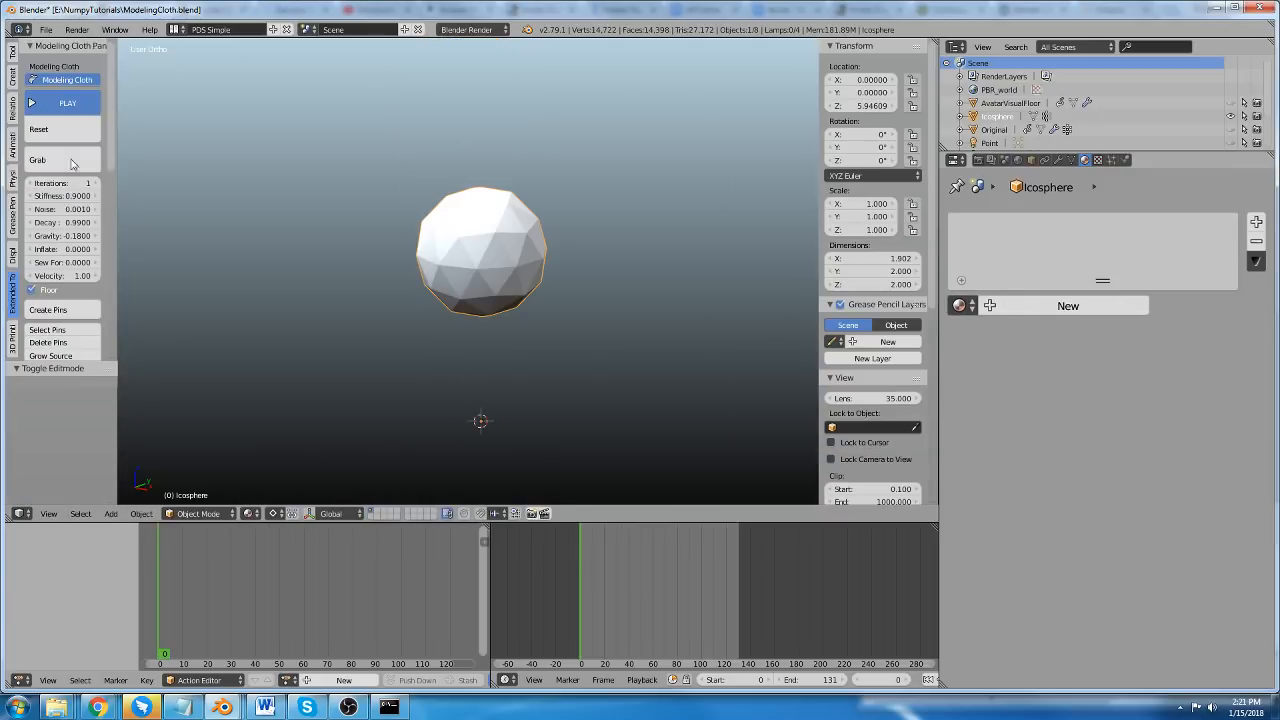
Run the cloth simulation on the raised ico sphere and stop it after watching the fall.
{"action": "left_click", "coordinate": [67, 103]}
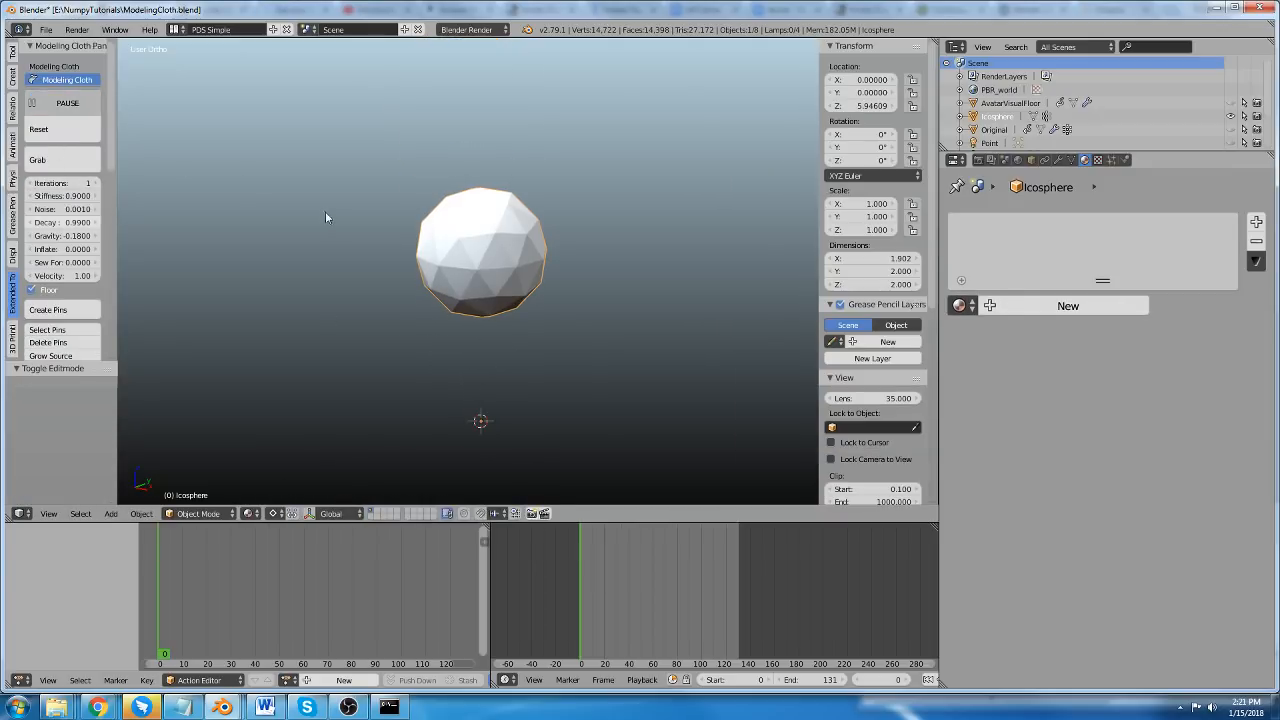
{"action": "scroll", "coordinate": [462, 359], "scroll_direction": "down", "scroll_amount": 2}
{"action": "scroll", "coordinate": [464, 362], "scroll_direction": "up", "scroll_amount": 2}
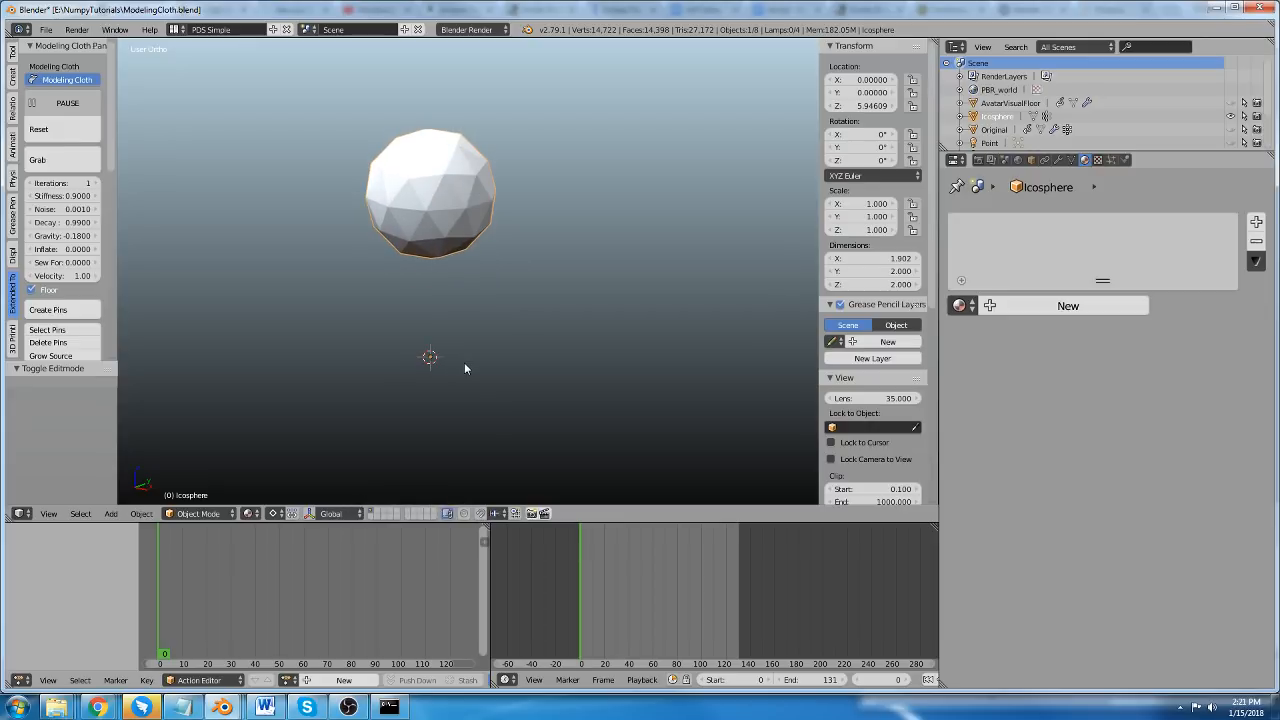
{"action": "scroll", "coordinate": [464, 362], "scroll_direction": "up", "scroll_amount": 1}
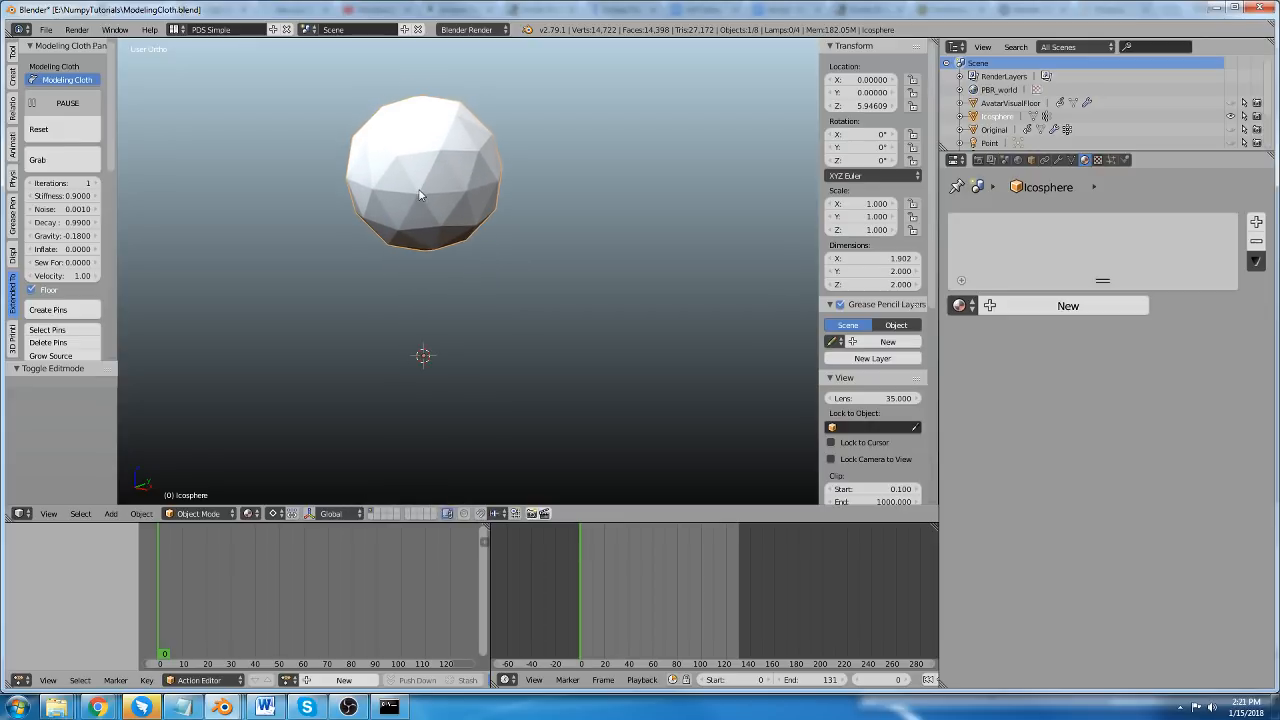
{"action": "left_click", "coordinate": [66, 100]}
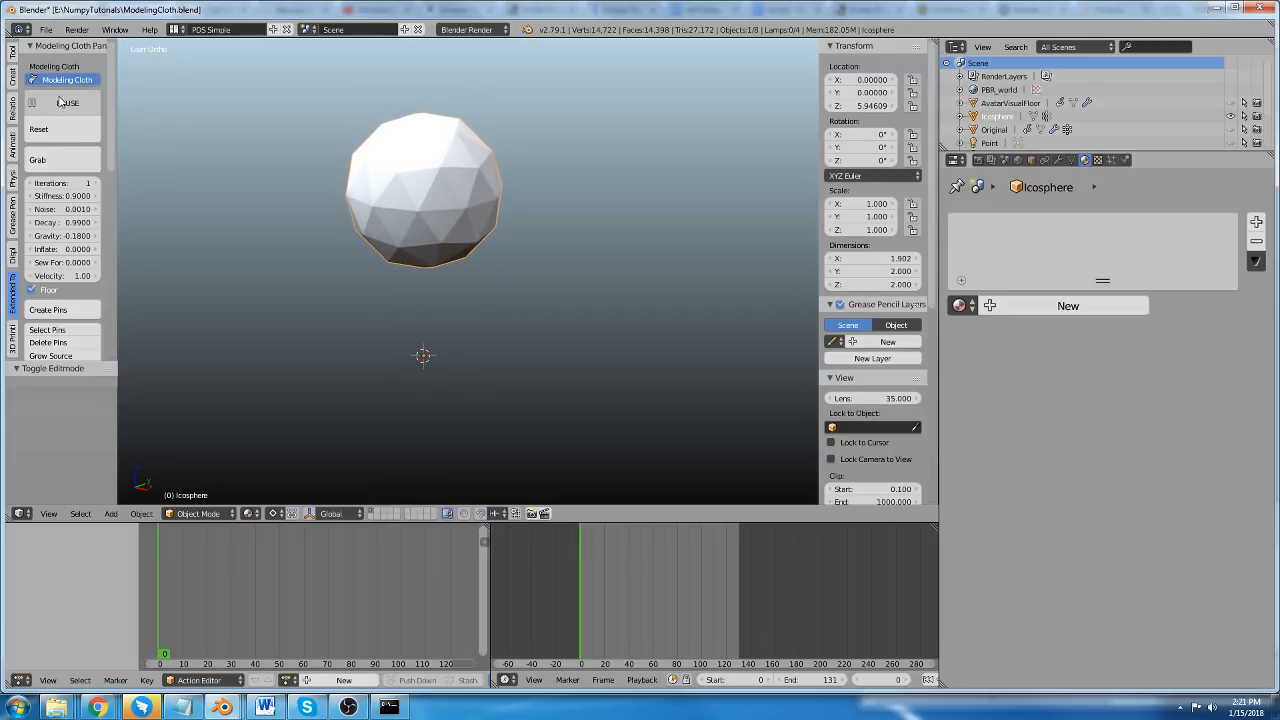
Disable Modeling Cloth and, in Edit Mode, undo both vertical moves and the last subdivision of the ico sphere.
{"action": "left_click", "coordinate": [65, 83]}
{"action": "key", "text": "Tab"}
{"action": "scroll", "coordinate": [440, 212], "scroll_direction": "up", "scroll_amount": 3}
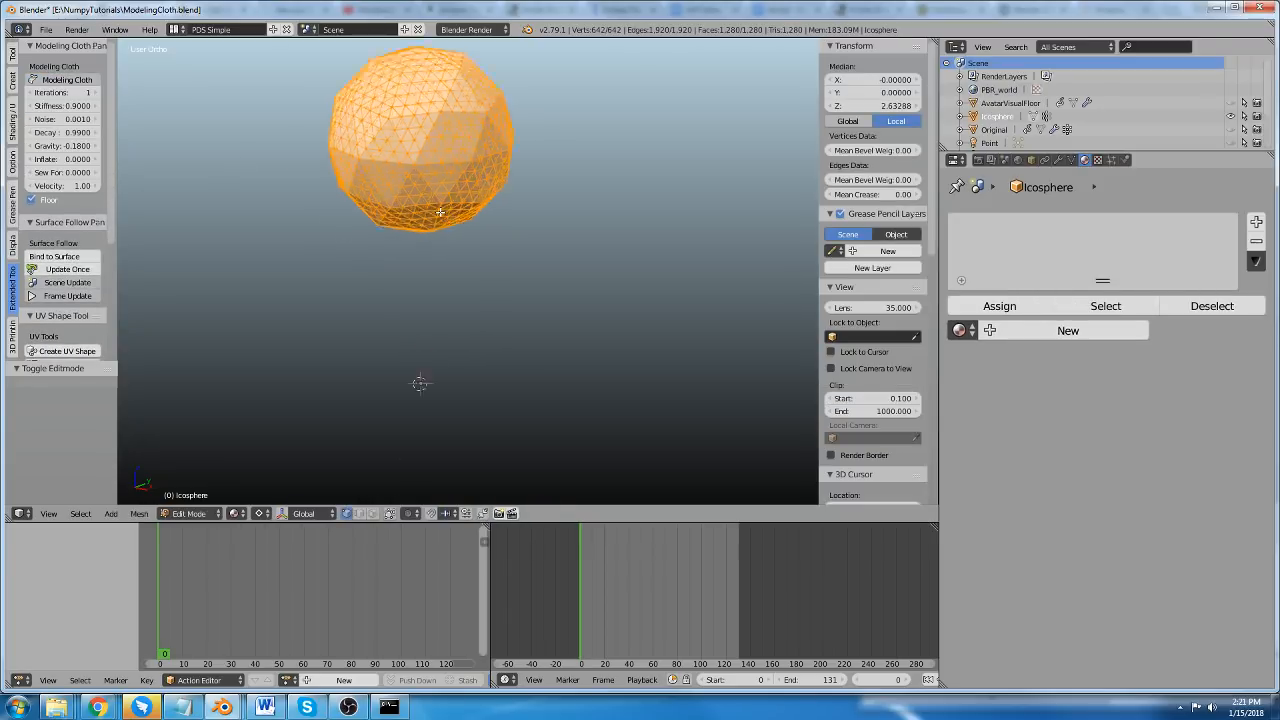
{"action": "key", "text": "ctrl+z"}
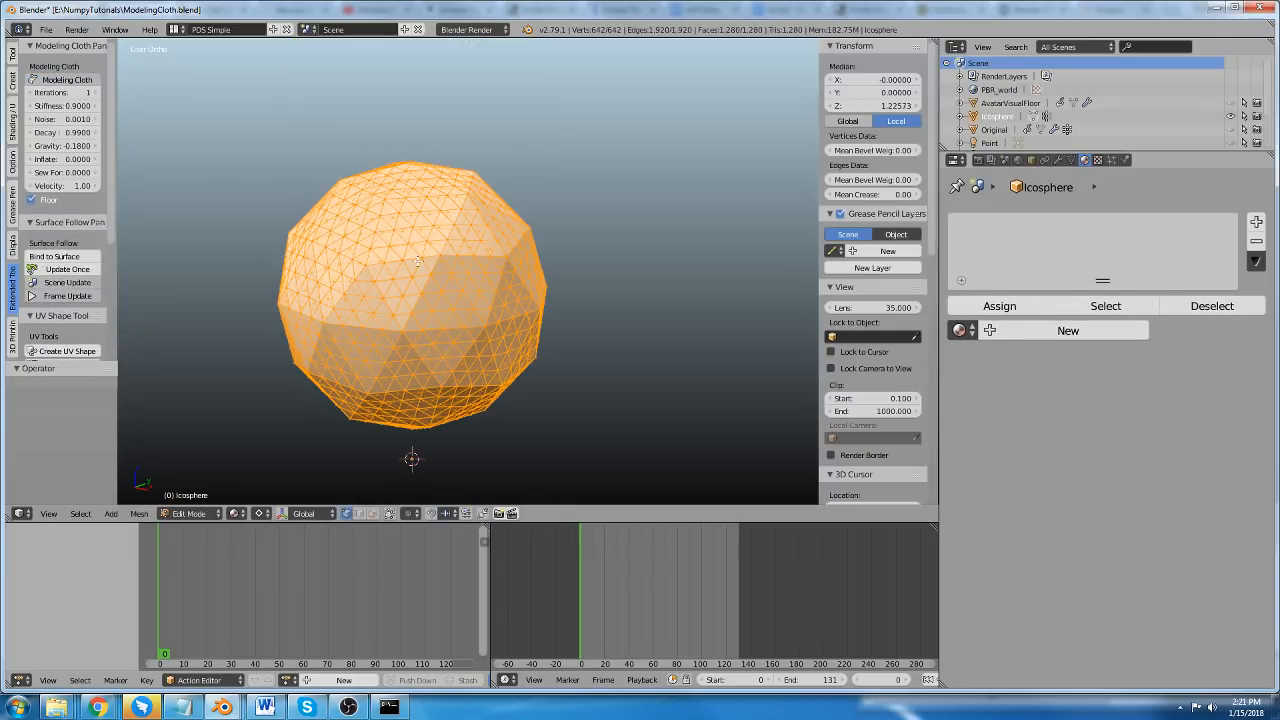
{"action": "key", "text": "ctrl+z"}
{"action": "scroll", "coordinate": [405, 362], "scroll_direction": "down", "scroll_amount": 3}
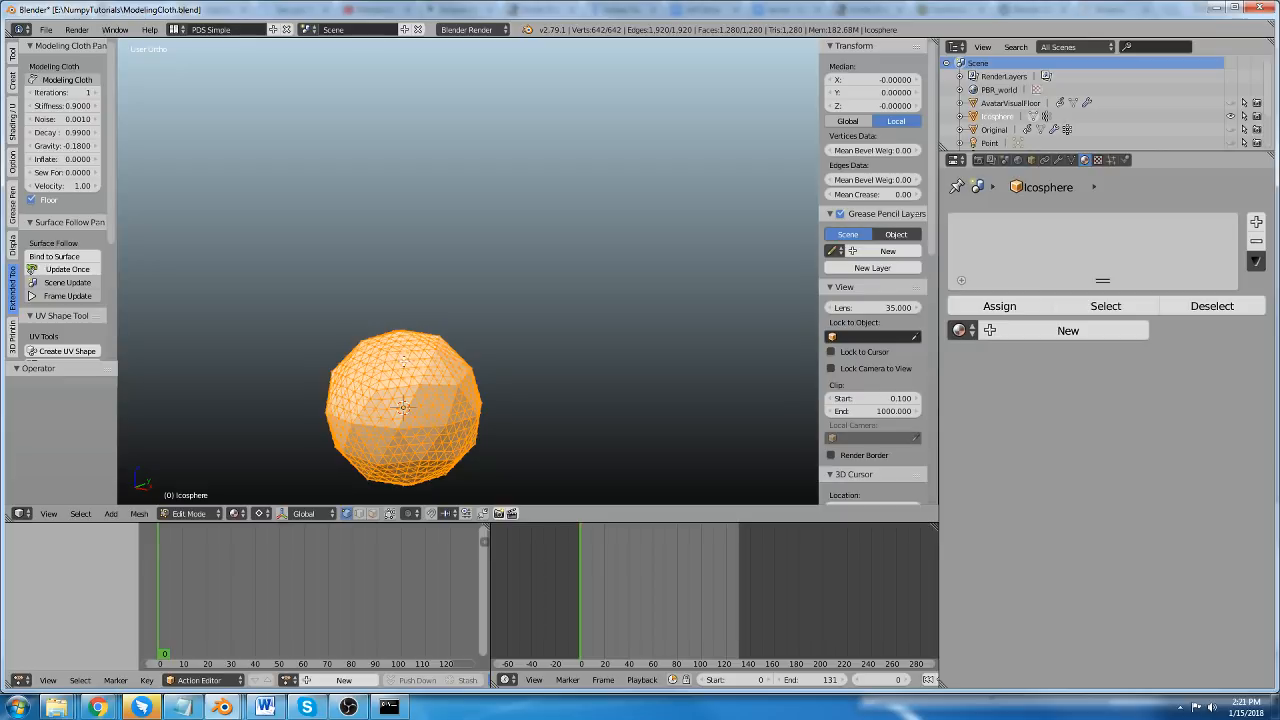
{"action": "key", "text": "ctrl+z"}
Enable Modeling Cloth again on the less subdivided ico sphere.
{"action": "middle_click_drag", "start_coordinate": [403, 407], "coordinate": [406, 315], "text": "shift"}
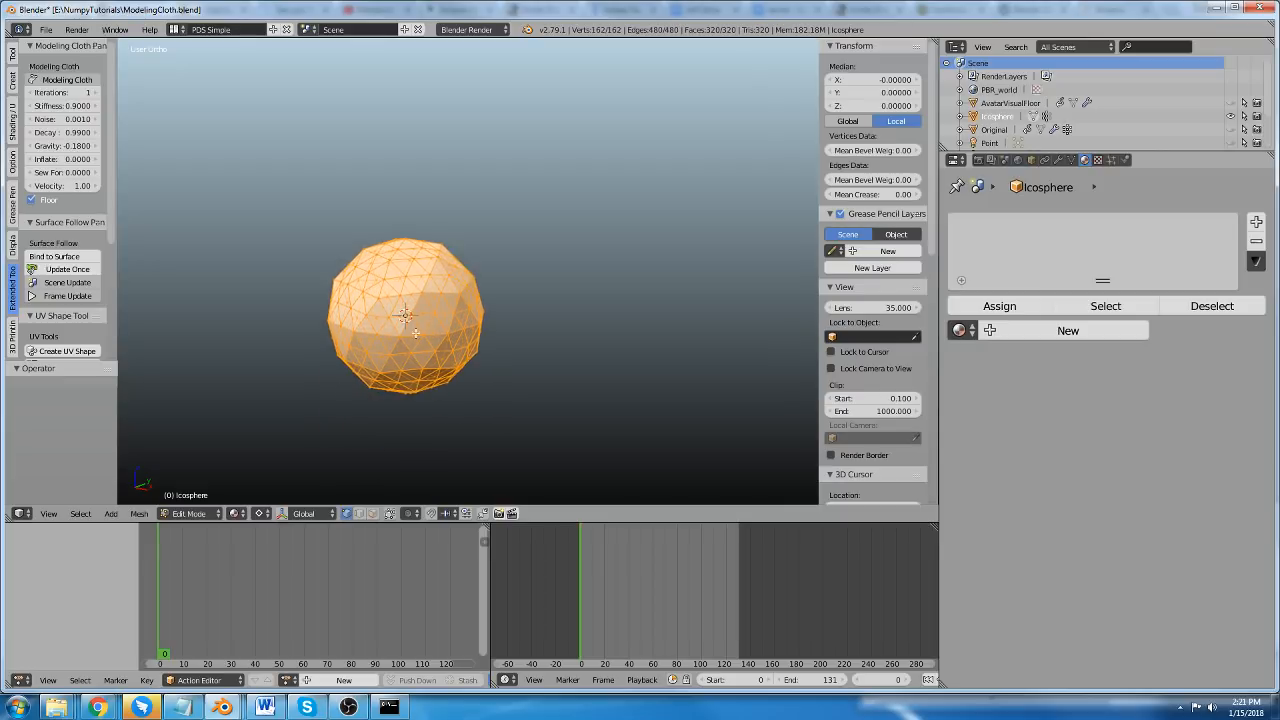
{"action": "scroll", "coordinate": [417, 337], "scroll_direction": "up", "scroll_amount": 2}
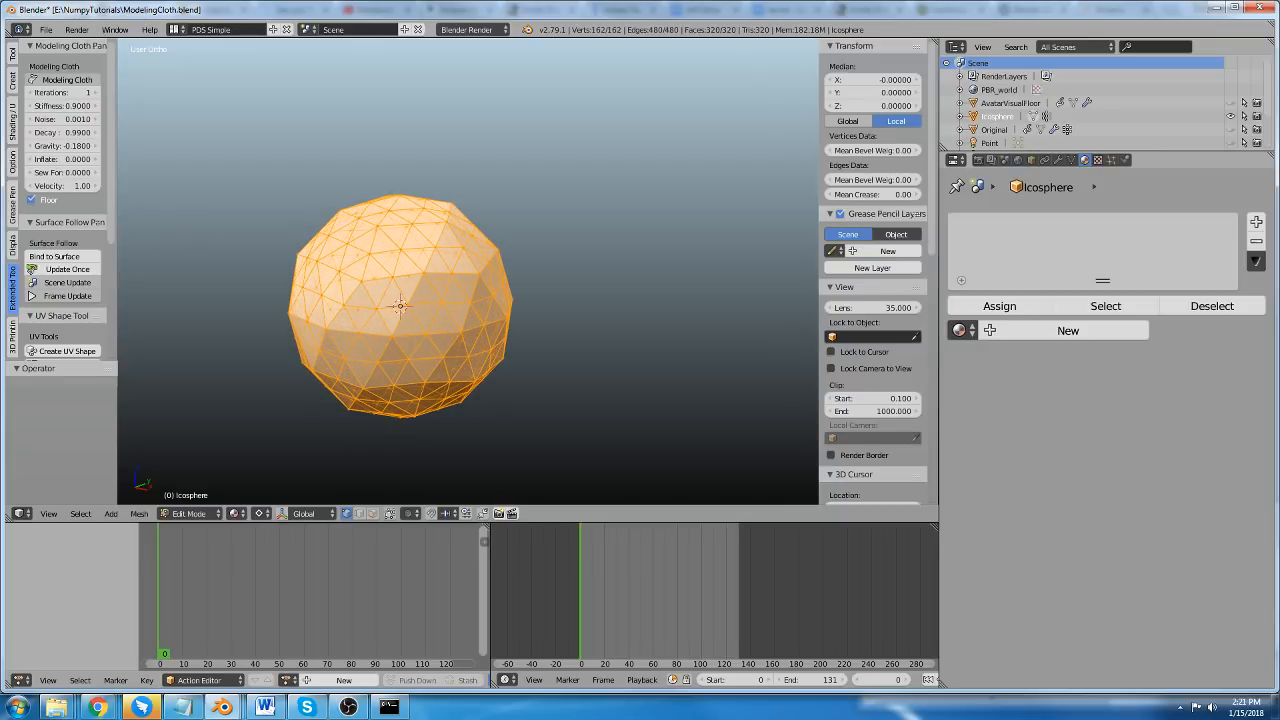
{"action": "left_click", "coordinate": [57, 80]}
{"action": "scroll", "coordinate": [62, 285], "scroll_direction": "down", "scroll_amount": 2}
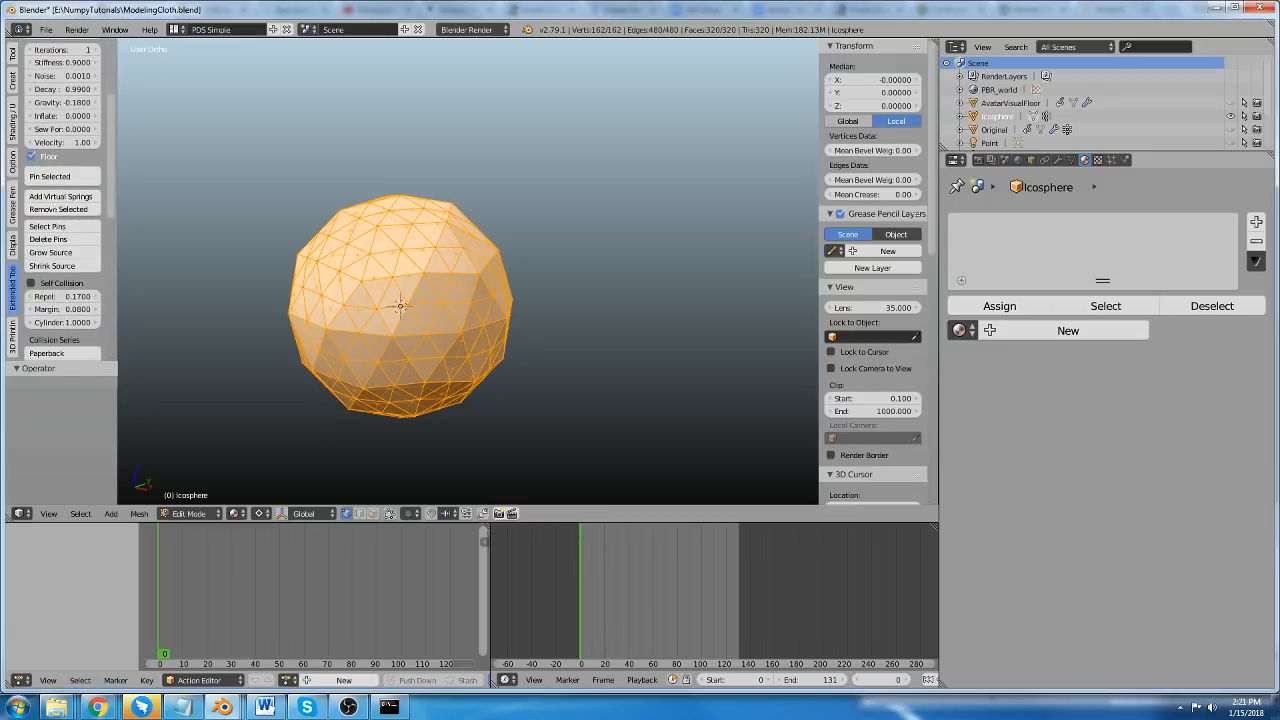
Raise the ico sphere mesh about 1.55 along Z and return to Object Mode.
{"action": "key", "text": "g"}
{"action": "key", "text": "z"}
{"action": "left_click", "coordinate": [377, 191]}
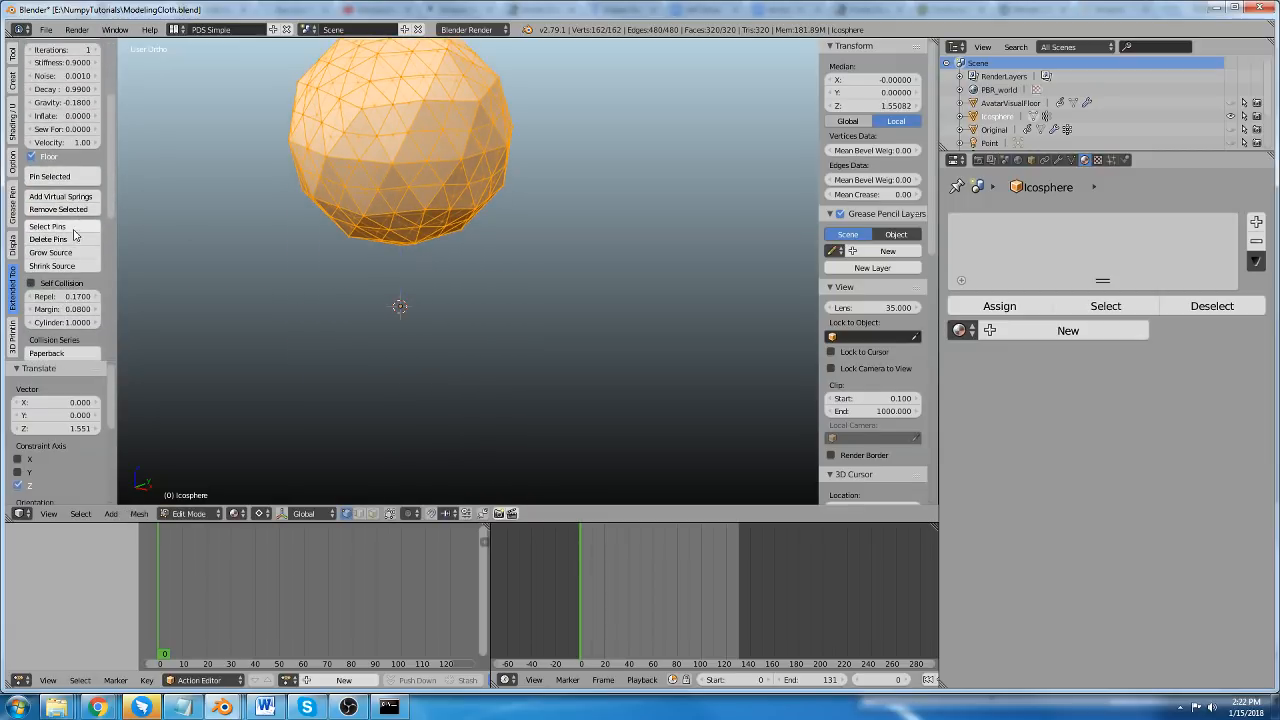
{"action": "scroll", "coordinate": [76, 237], "scroll_direction": "up", "scroll_amount": 5}
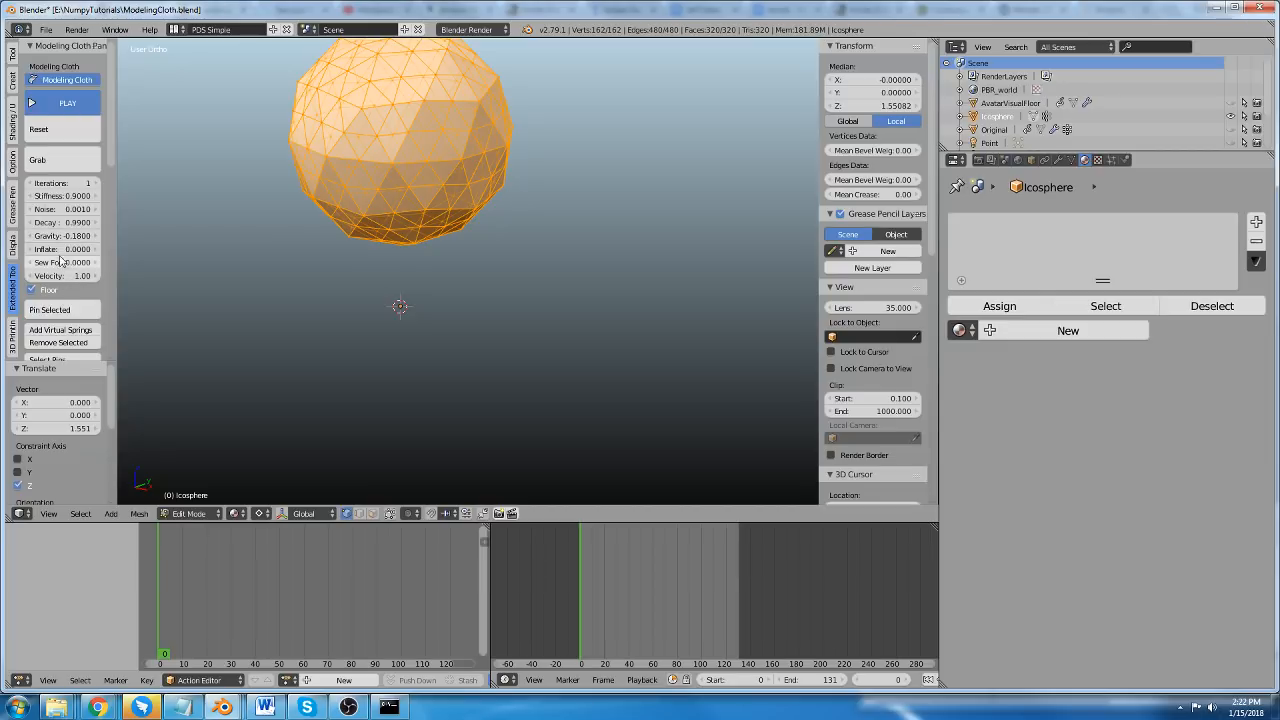
{"action": "key", "text": "Tab"}
Run the cloth simulation and set gravity to -1.0 and stiffness to 0.33 while it plays.
{"action": "left_click", "coordinate": [67, 103]}
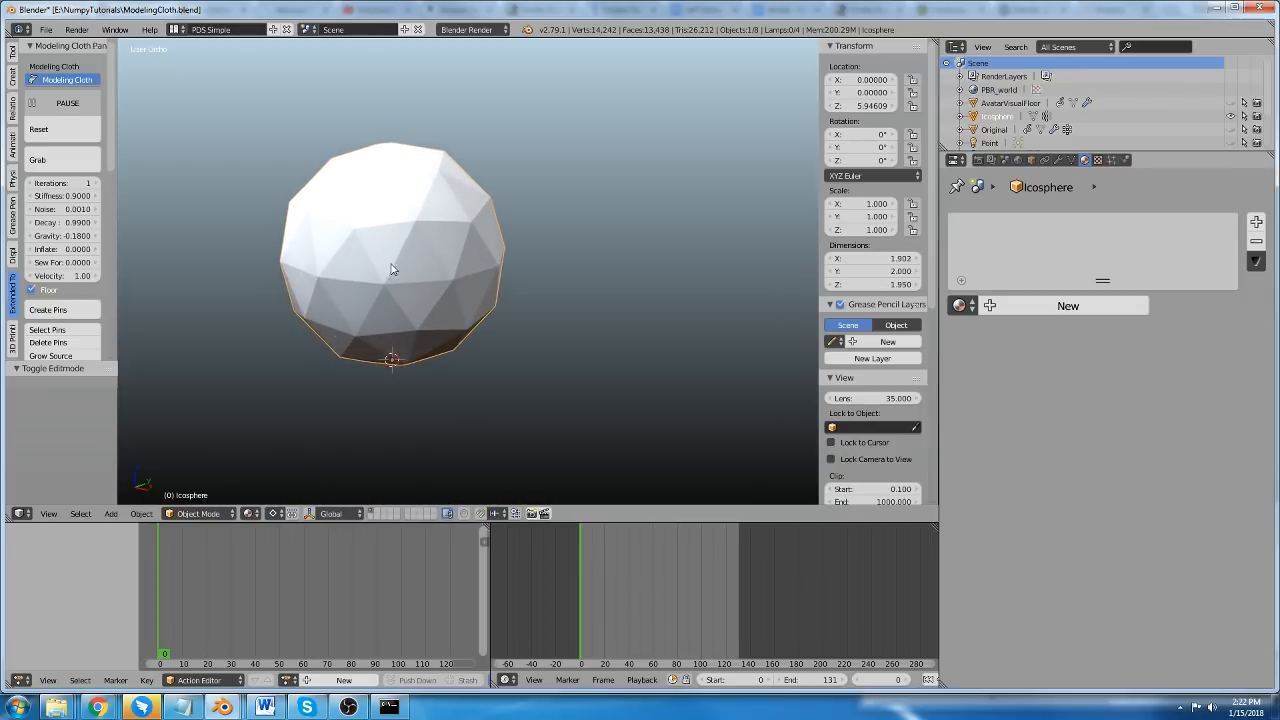
{"action": "left_click", "coordinate": [67, 103]}
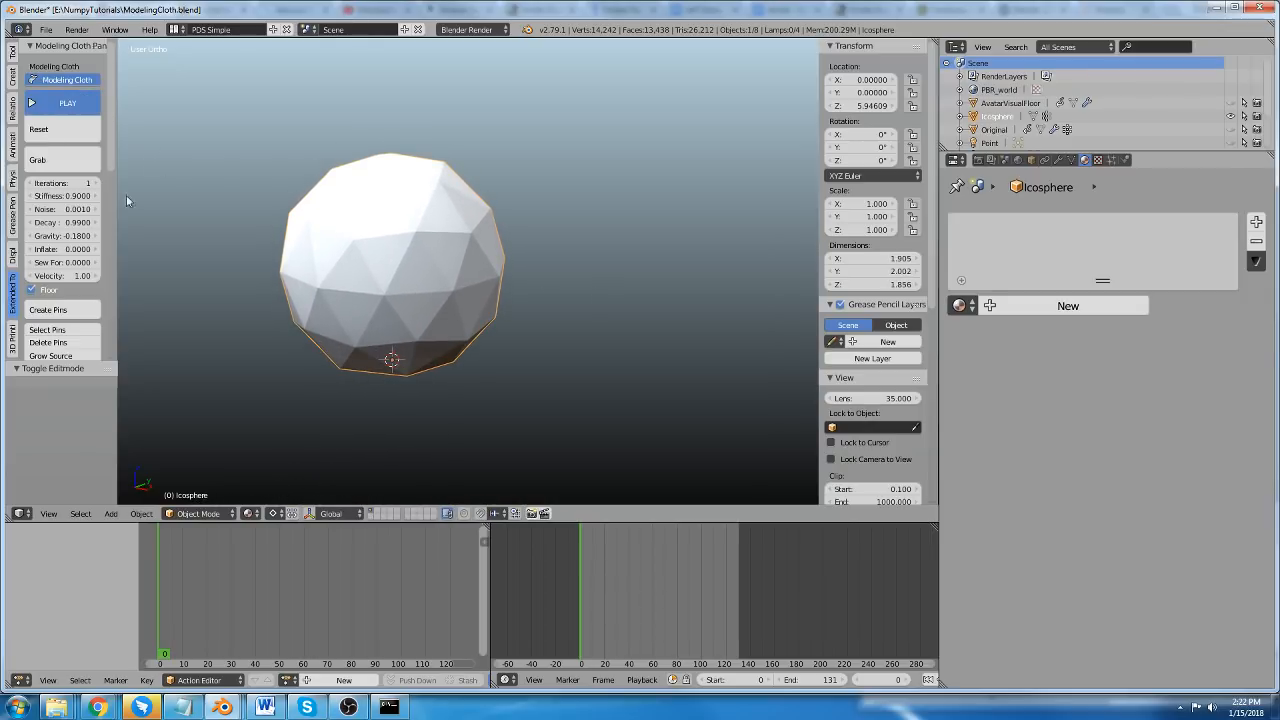
{"action": "left_click", "coordinate": [67, 103]}
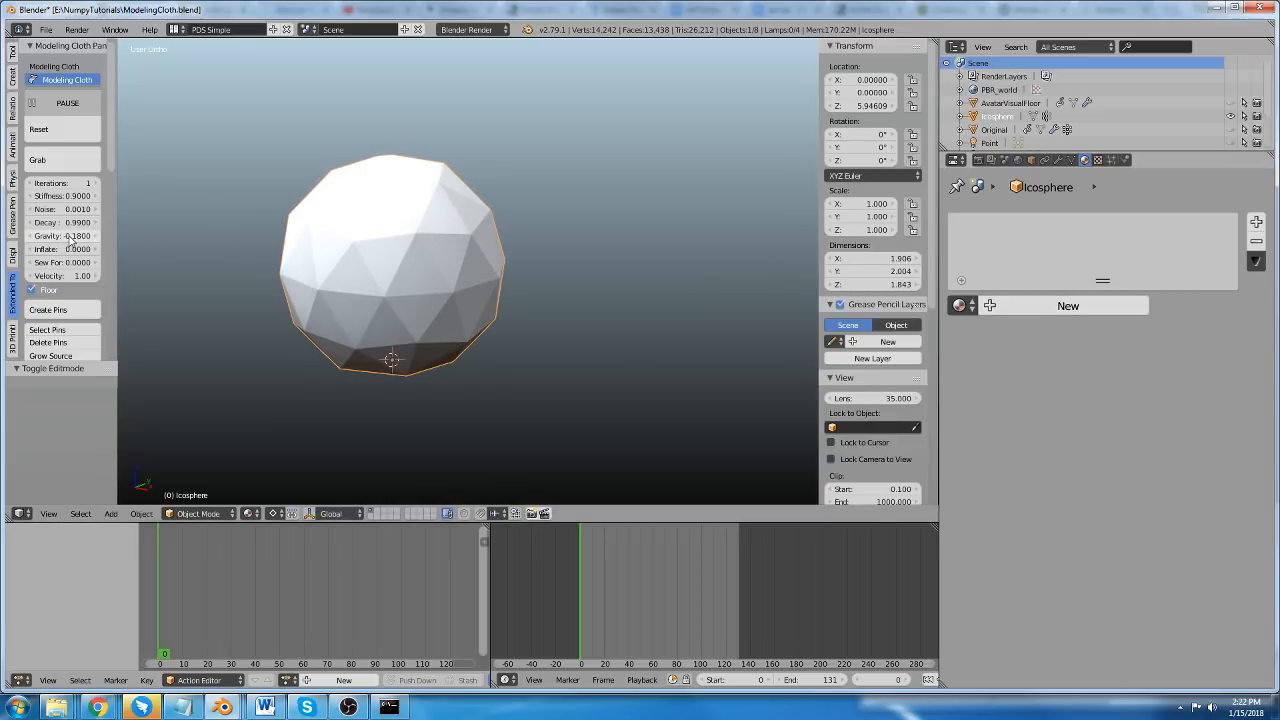
{"action": "left_click_drag", "start_coordinate": [70, 240], "coordinate": [15, 240]}
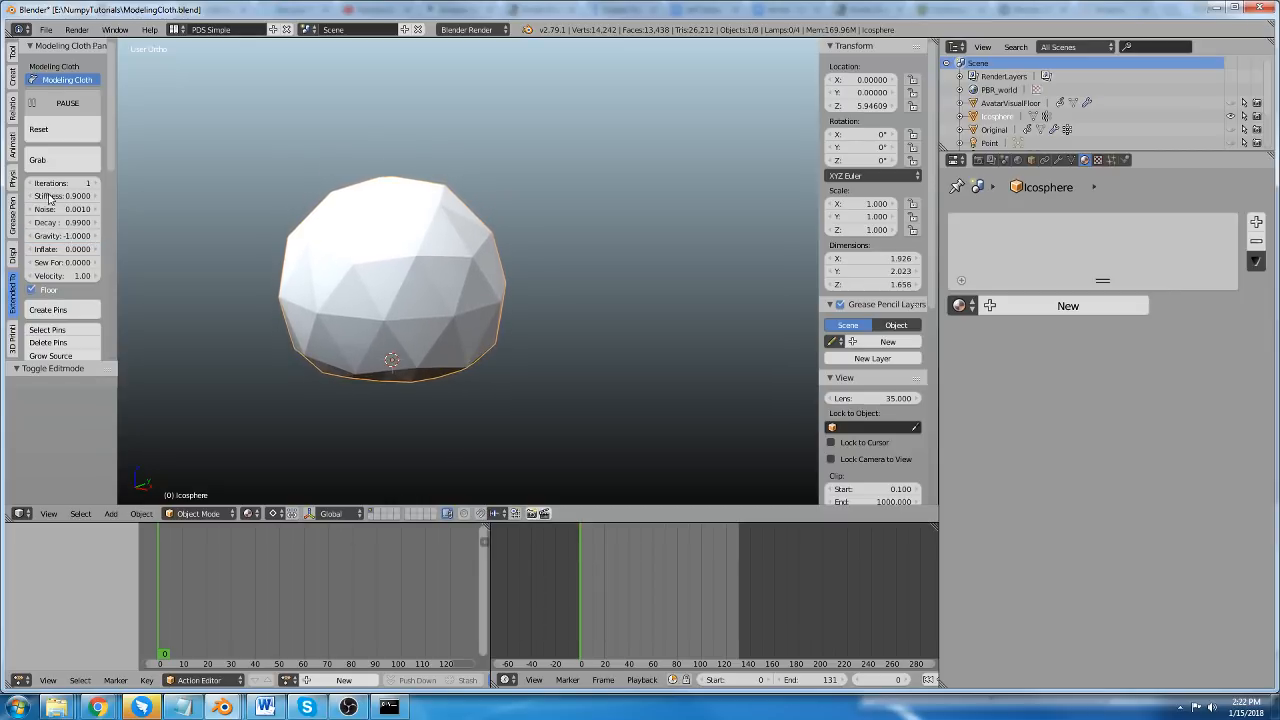
{"action": "left_click_drag", "start_coordinate": [62, 196], "coordinate": [30, 196]}
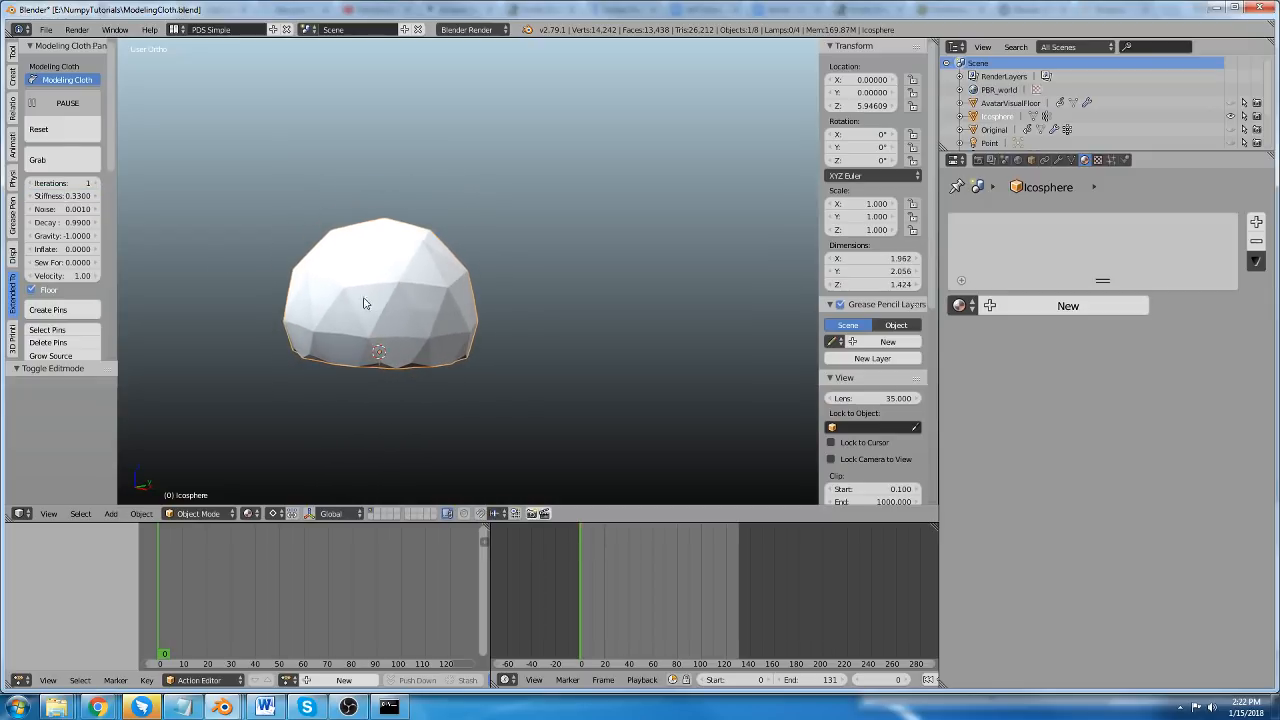
Turn on the Dynamic Tension Map for the collapsing cloth sphere.
{"action": "scroll", "coordinate": [62, 310], "scroll_direction": "down", "scroll_amount": 8}
{"action": "left_click", "coordinate": [60, 337]}
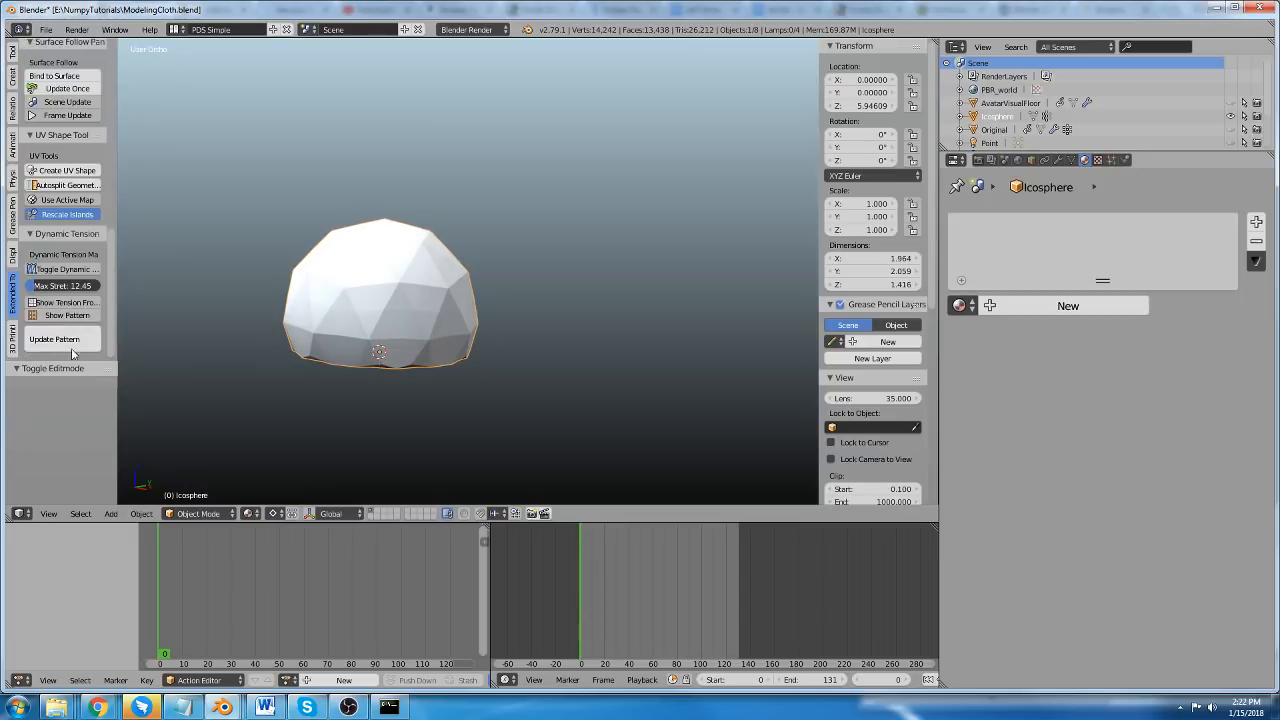
{"action": "left_click", "coordinate": [62, 269]}
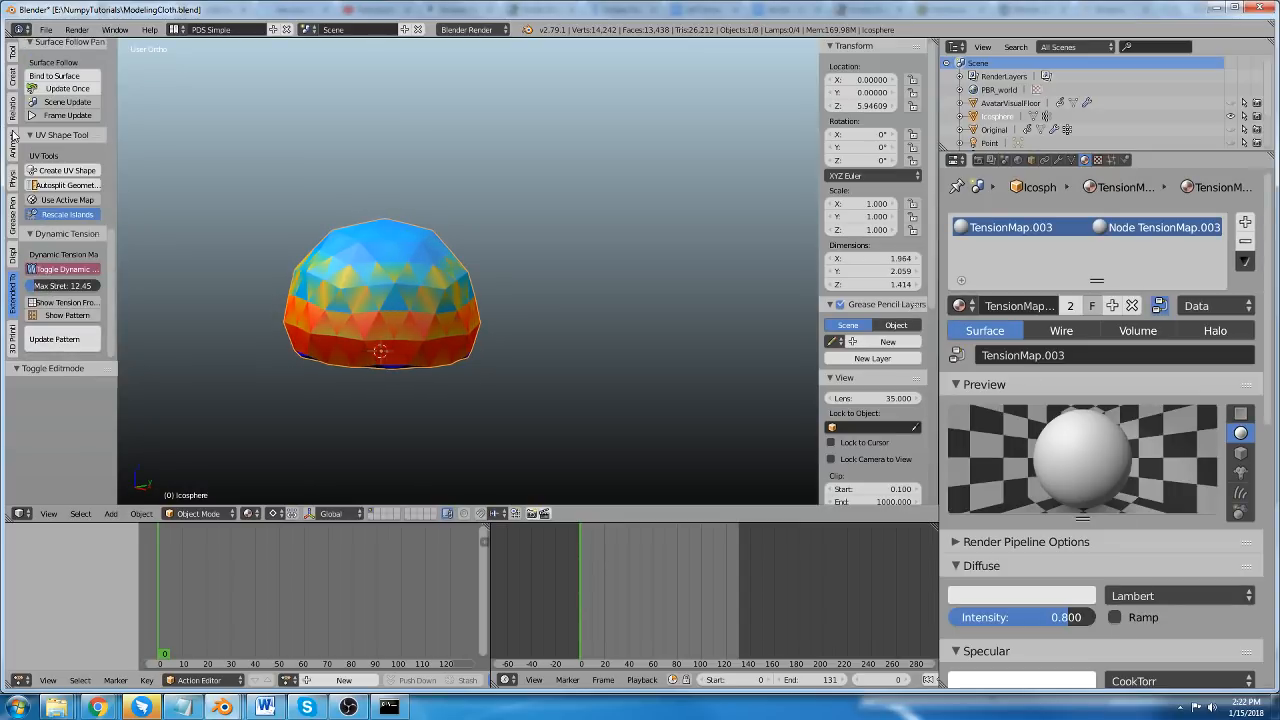
Use Grab to pull the top of the cloth sphere away from its starting place, and release it.
{"action": "scroll", "coordinate": [42, 163], "scroll_direction": "up", "scroll_amount": 17}
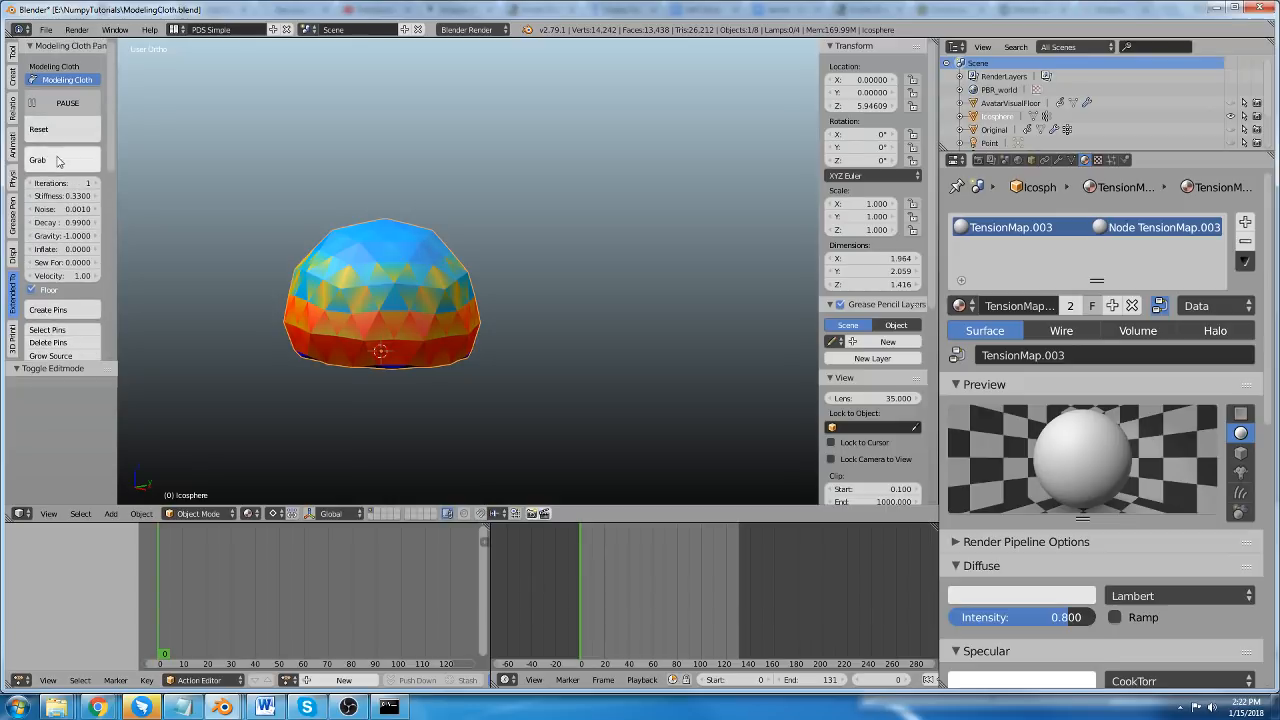
{"action": "left_click", "coordinate": [58, 162]}
{"action": "left_click_drag", "start_coordinate": [411, 230], "coordinate": [569, 115]}
{"action": "right_click", "coordinate": [569, 115]}
{"action": "middle_click_drag", "start_coordinate": [569, 115], "coordinate": [644, 265]}
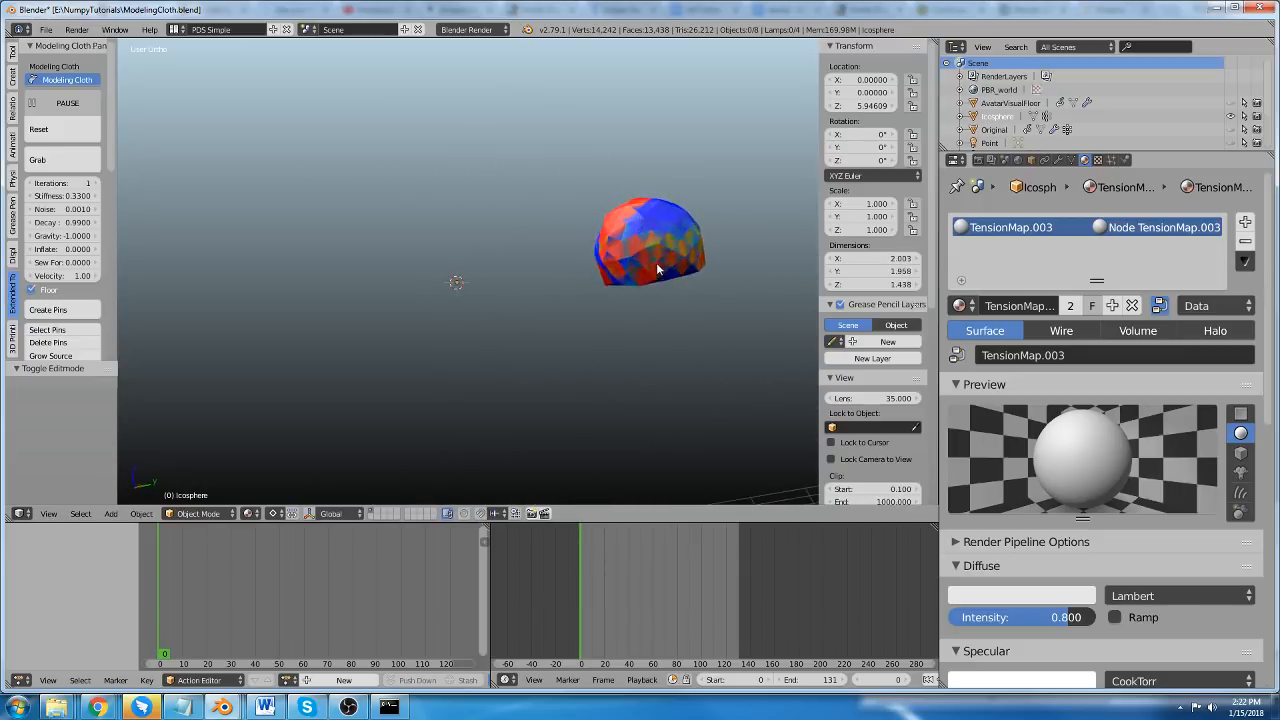
Select and frame the cloth sphere and set its Inflate value to 0.84.
{"action": "right_click", "coordinate": [661, 235]}
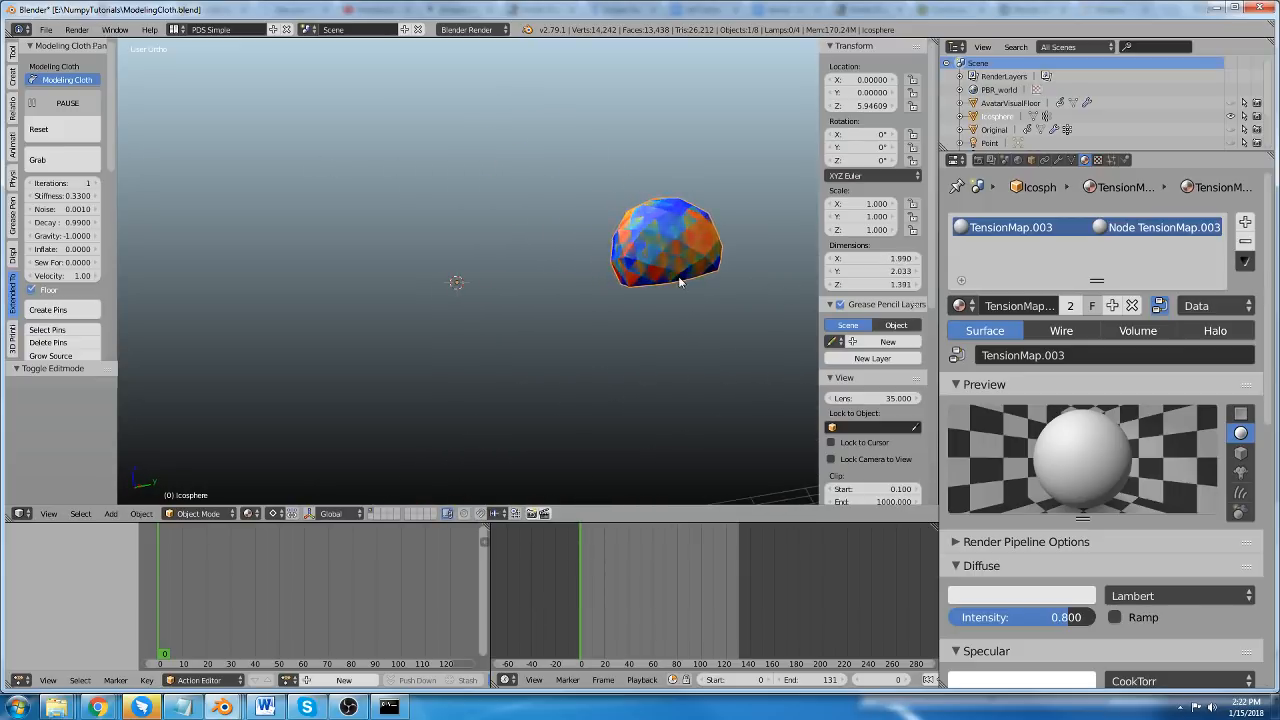
{"action": "key", "text": "KP_Decimal"}
{"action": "middle_click_drag", "start_coordinate": [625, 300], "coordinate": [440, 259]}
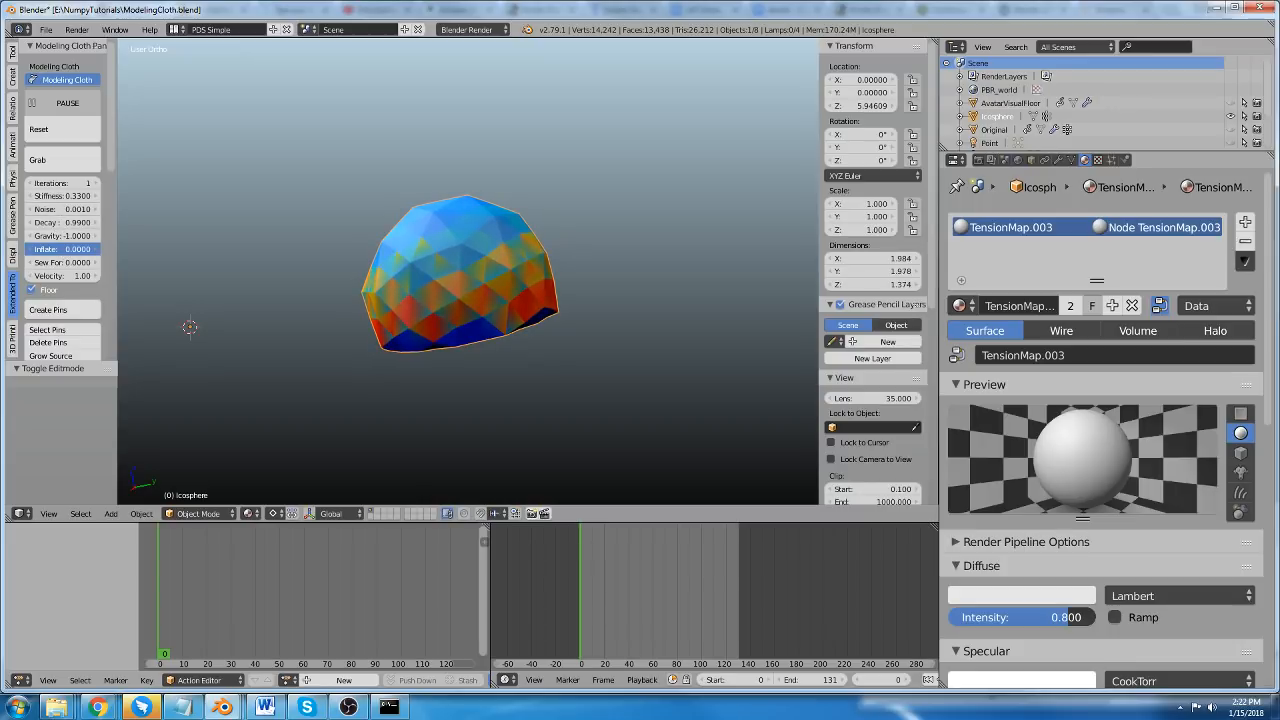
{"action": "left_click_drag", "start_coordinate": [66, 249], "coordinate": [150, 249]}
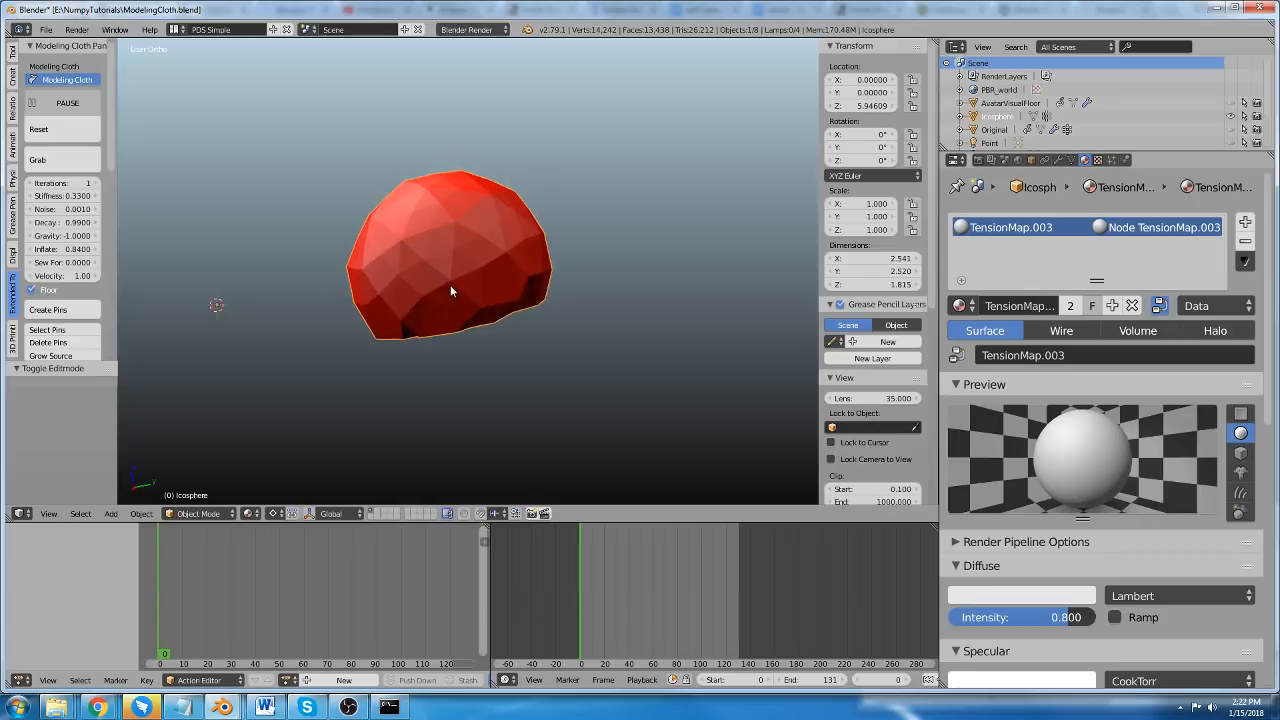
Pull at the inflated cloth with Grab, leave the tool and reset the cloth to its starting shape.
{"action": "left_click", "coordinate": [39, 161]}
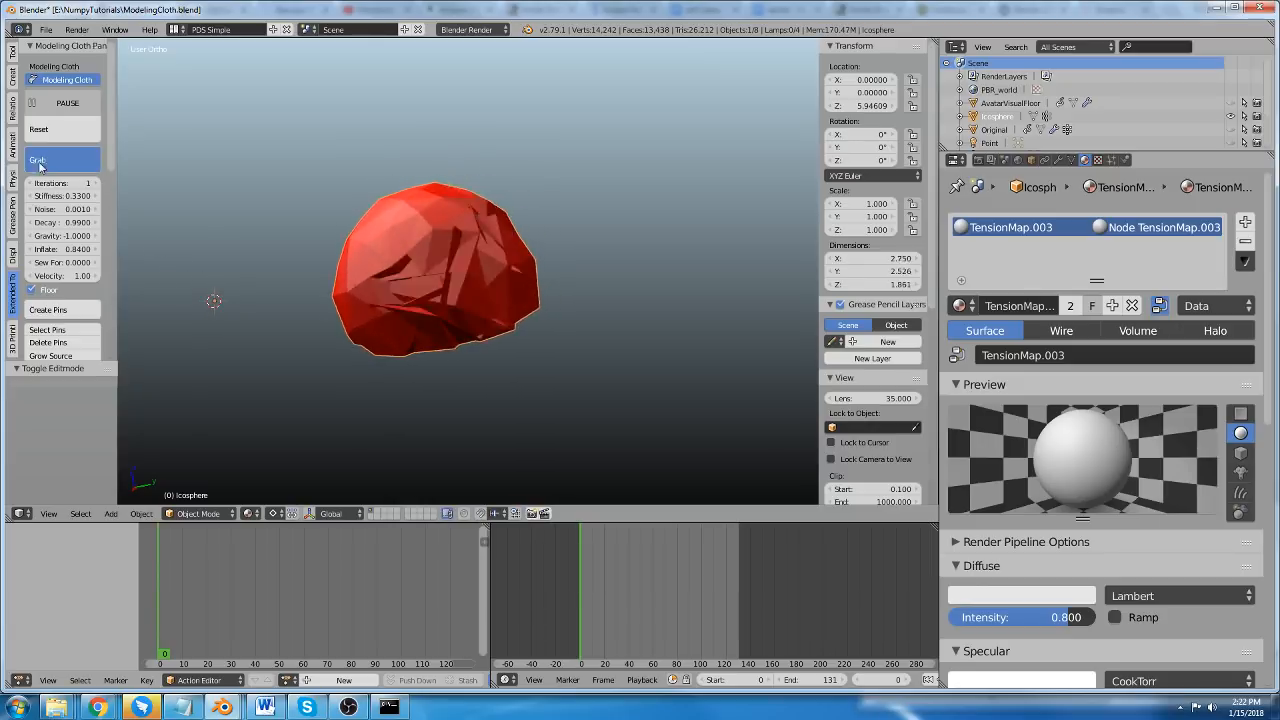
{"action": "scroll", "coordinate": [355, 260], "scroll_direction": "down", "scroll_amount": 2}
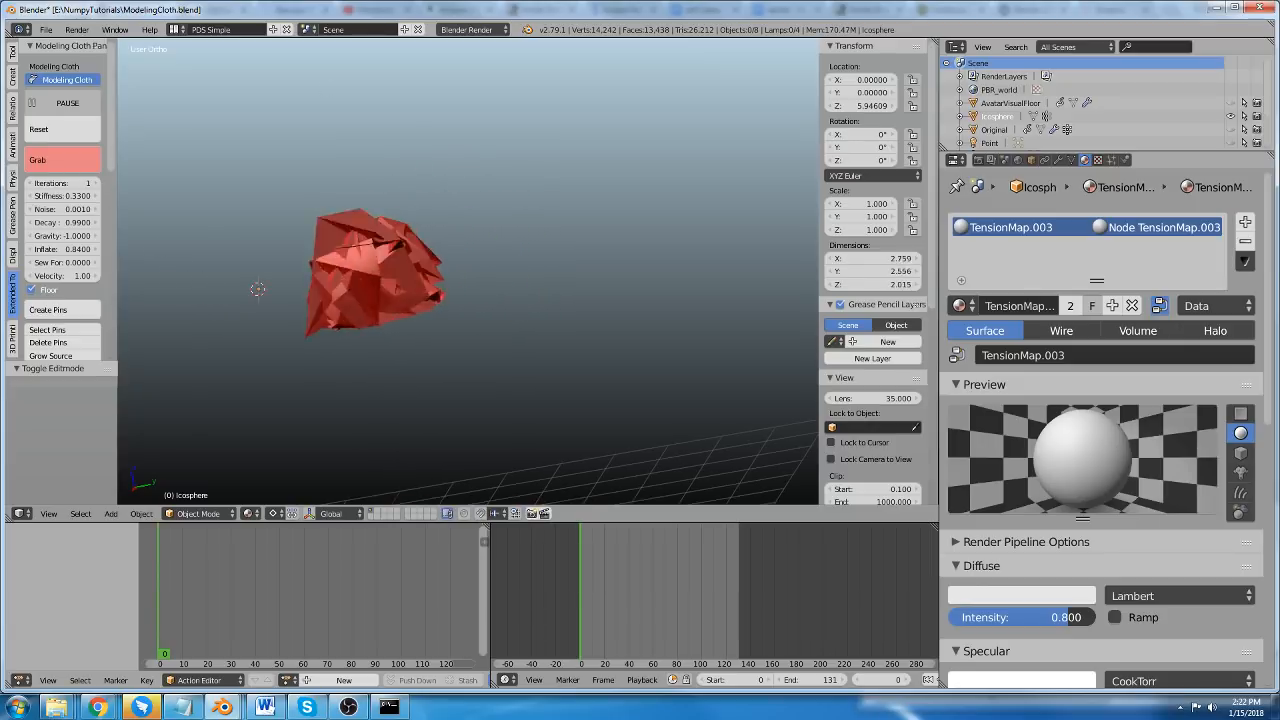
{"action": "left_click_drag", "start_coordinate": [363, 251], "coordinate": [350, 165]}
{"action": "key", "text": "Escape"}
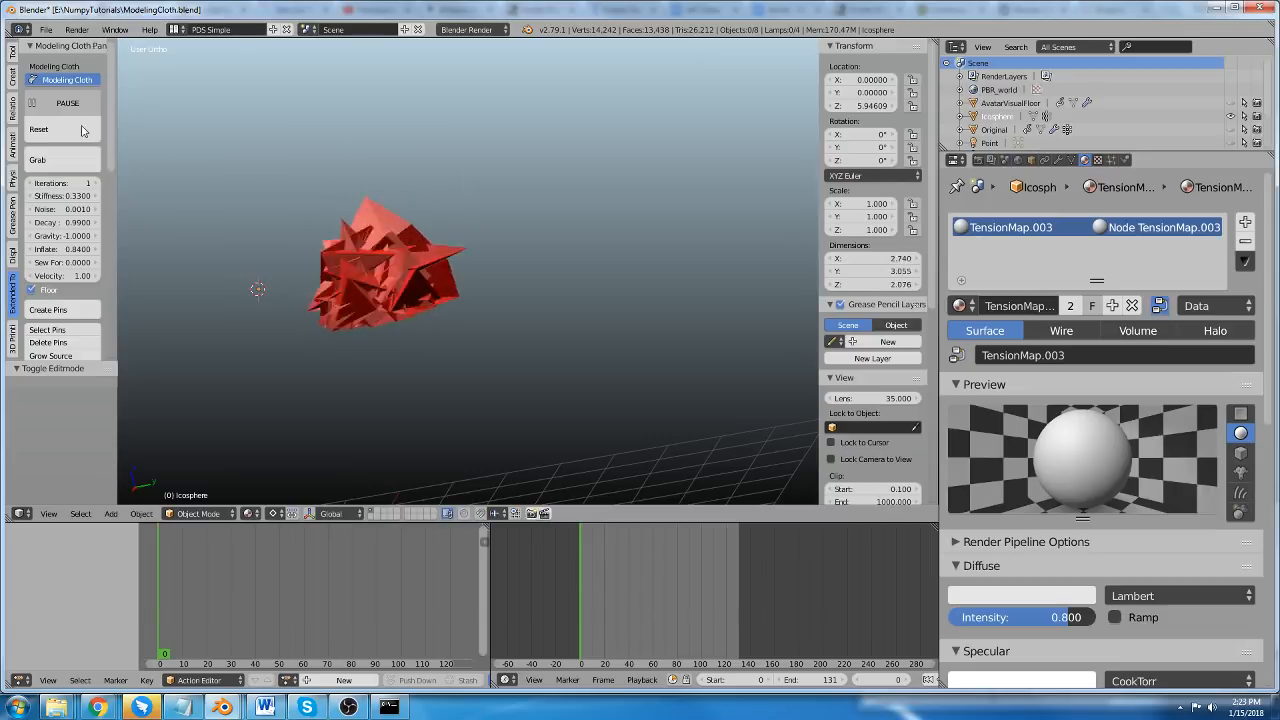
{"action": "left_click", "coordinate": [83, 130]}
{"action": "middle_click_drag", "start_coordinate": [368, 250], "coordinate": [398, 252]}
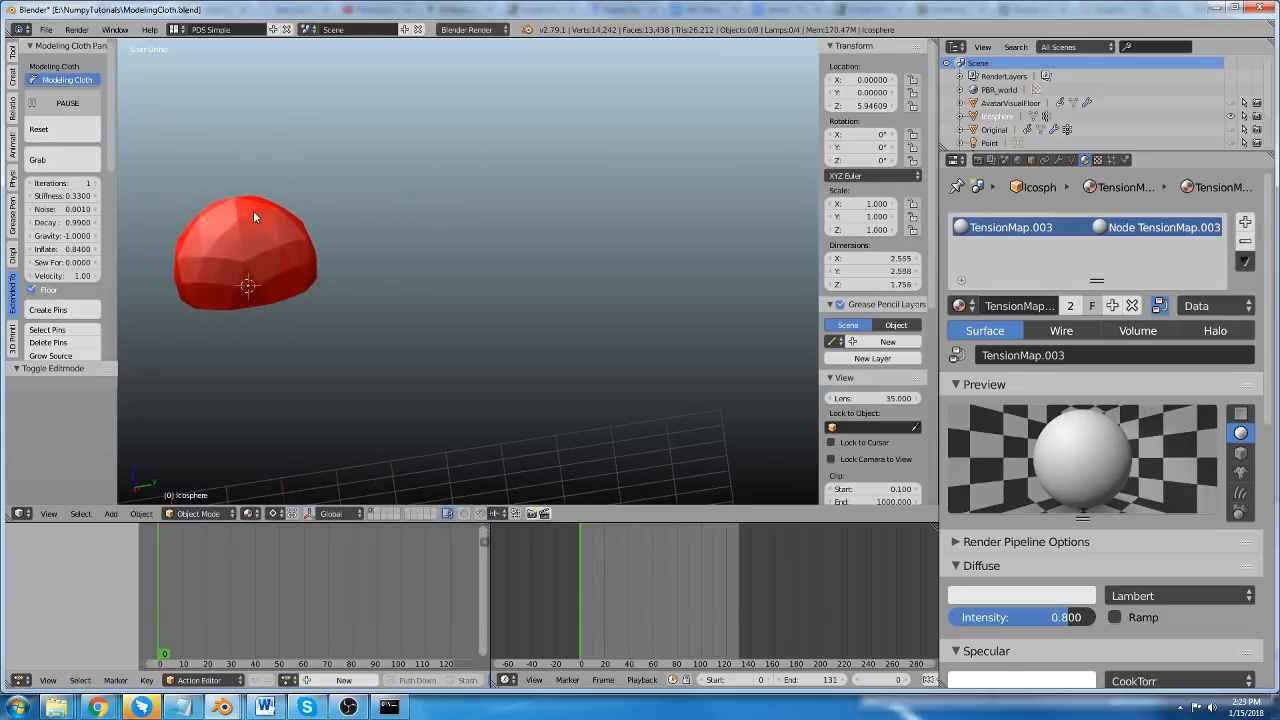
Select the reset cloth sphere and add a Subdivision Surface at level 2.
{"action": "scroll", "coordinate": [254, 215], "scroll_direction": "up", "scroll_amount": 2}
{"action": "middle_click_drag", "start_coordinate": [258, 240], "coordinate": [349, 284]}
{"action": "right_click", "coordinate": [303, 244]}
{"action": "scroll", "coordinate": [276, 261], "scroll_direction": "up", "scroll_amount": 1}
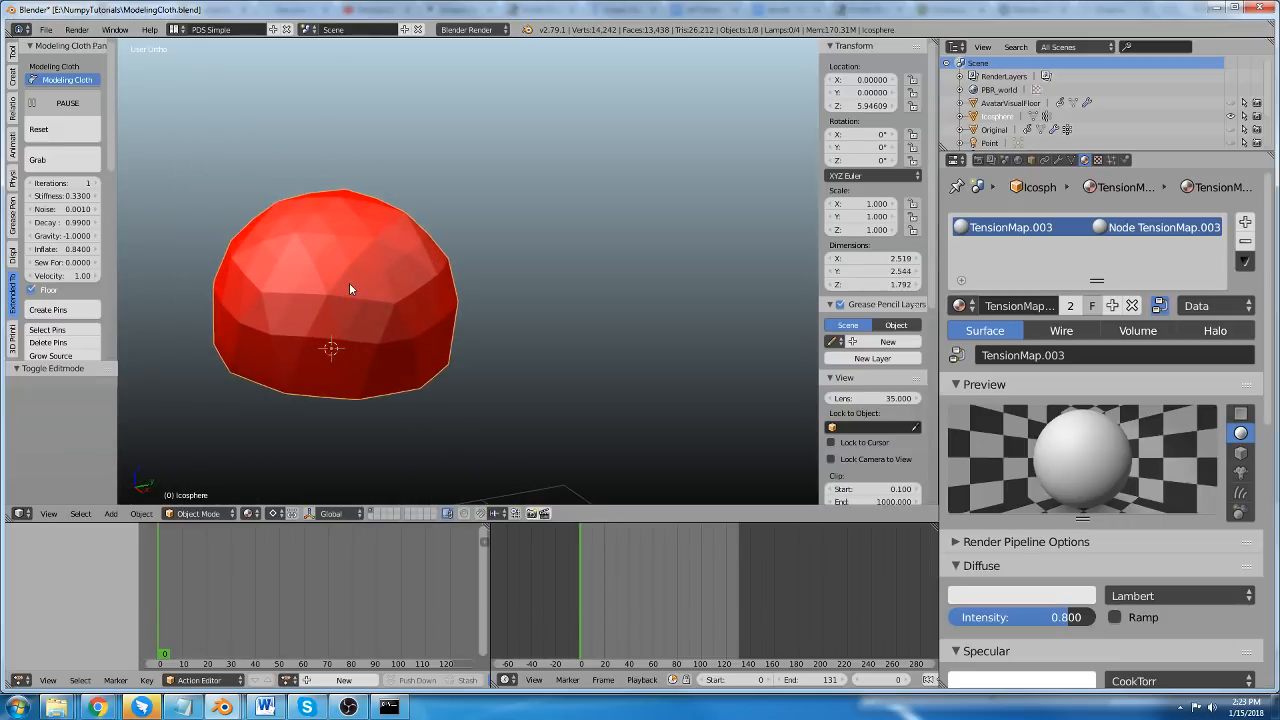
{"action": "key", "text": "ctrl+2"}
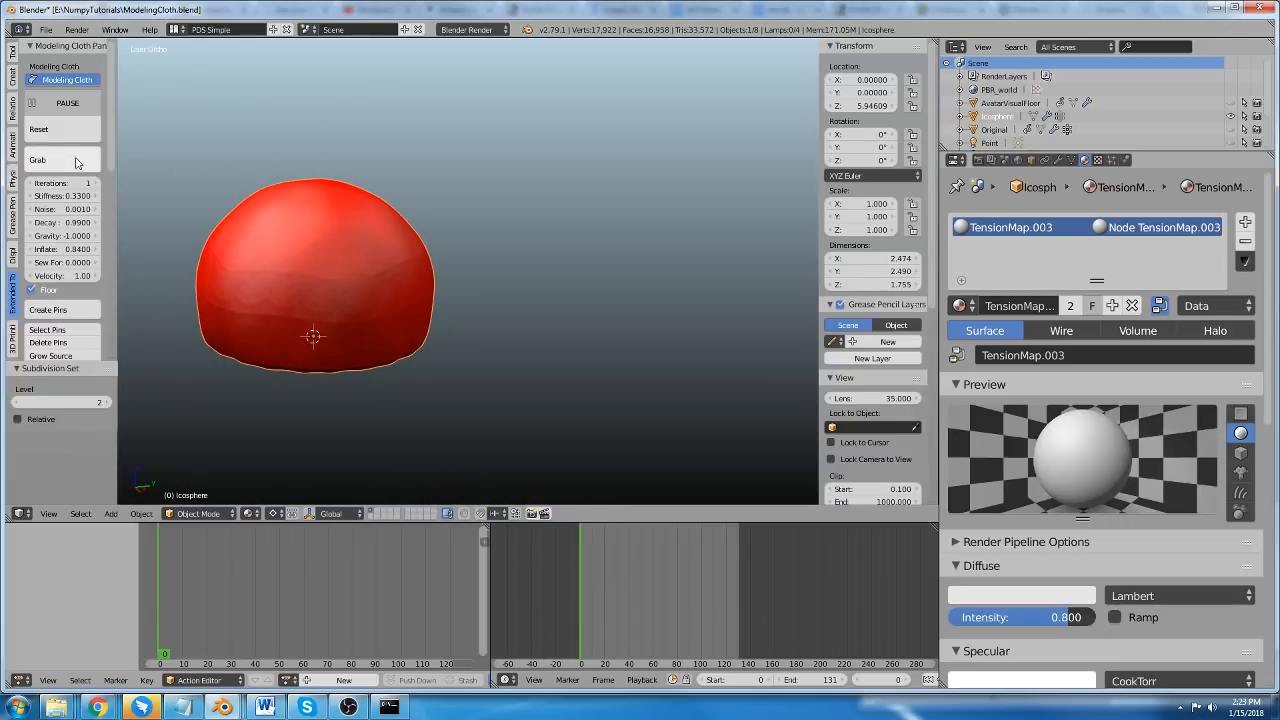
Pull twice at the subdivided cloth sphere's upper part with Grab, and leave the tool.
{"action": "left_click", "coordinate": [37, 160]}
{"action": "left_click_drag", "start_coordinate": [317, 208], "coordinate": [622, 74]}
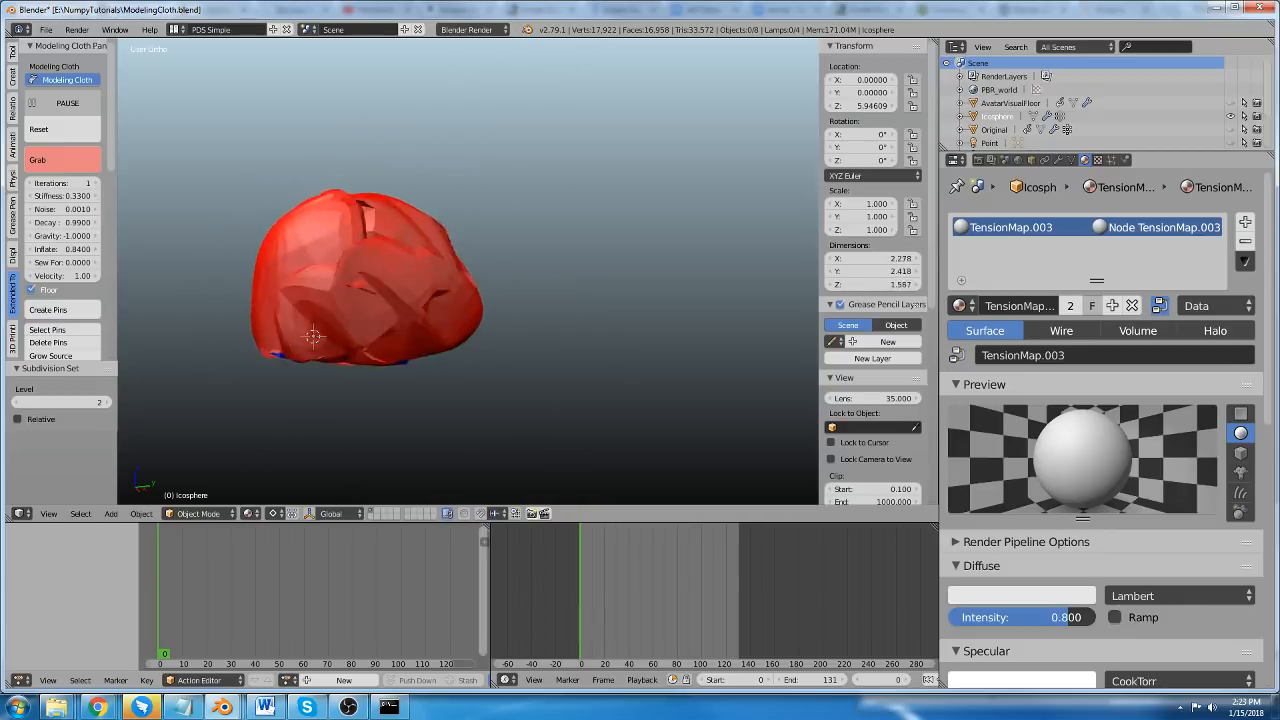
{"action": "left_click_drag", "start_coordinate": [314, 240], "coordinate": [486, 102]}
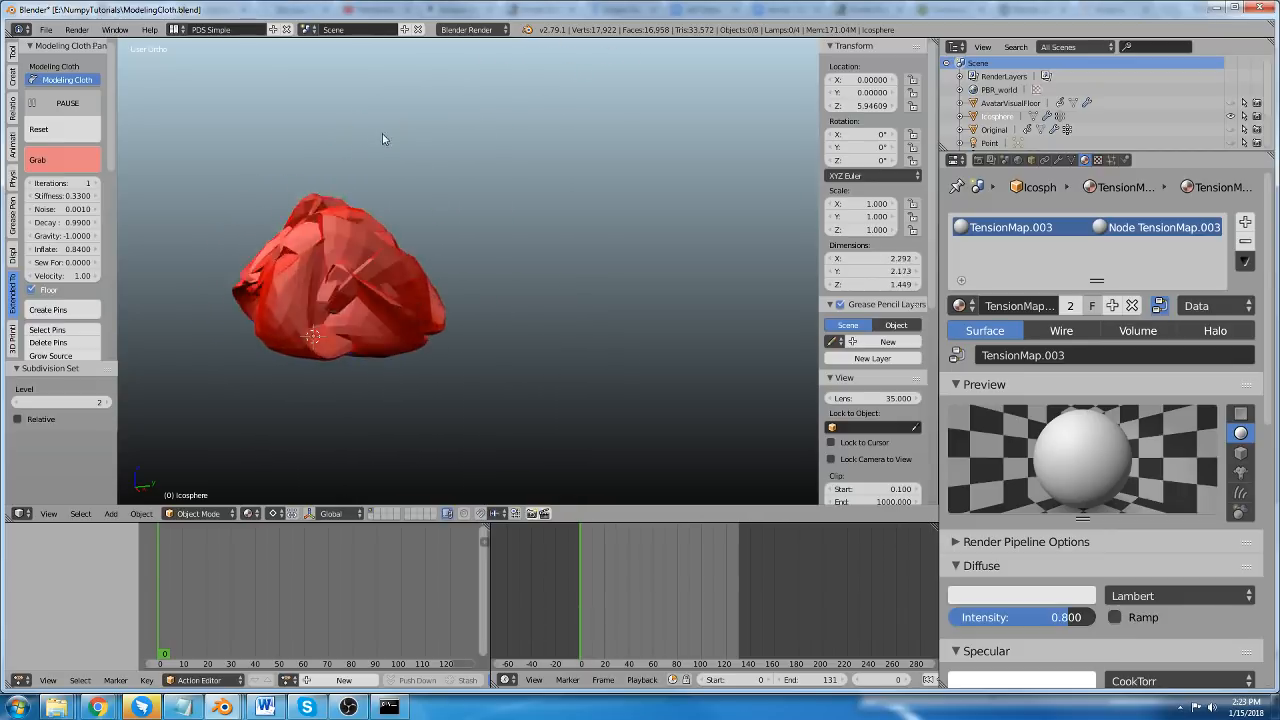
{"action": "key", "text": "Escape"}
Set the cloth's Velocity to 0.99 and reset the crumpled sphere to its starting shape.
{"action": "left_click", "coordinate": [62, 276]}
{"action": "type", "text": "0.99"}
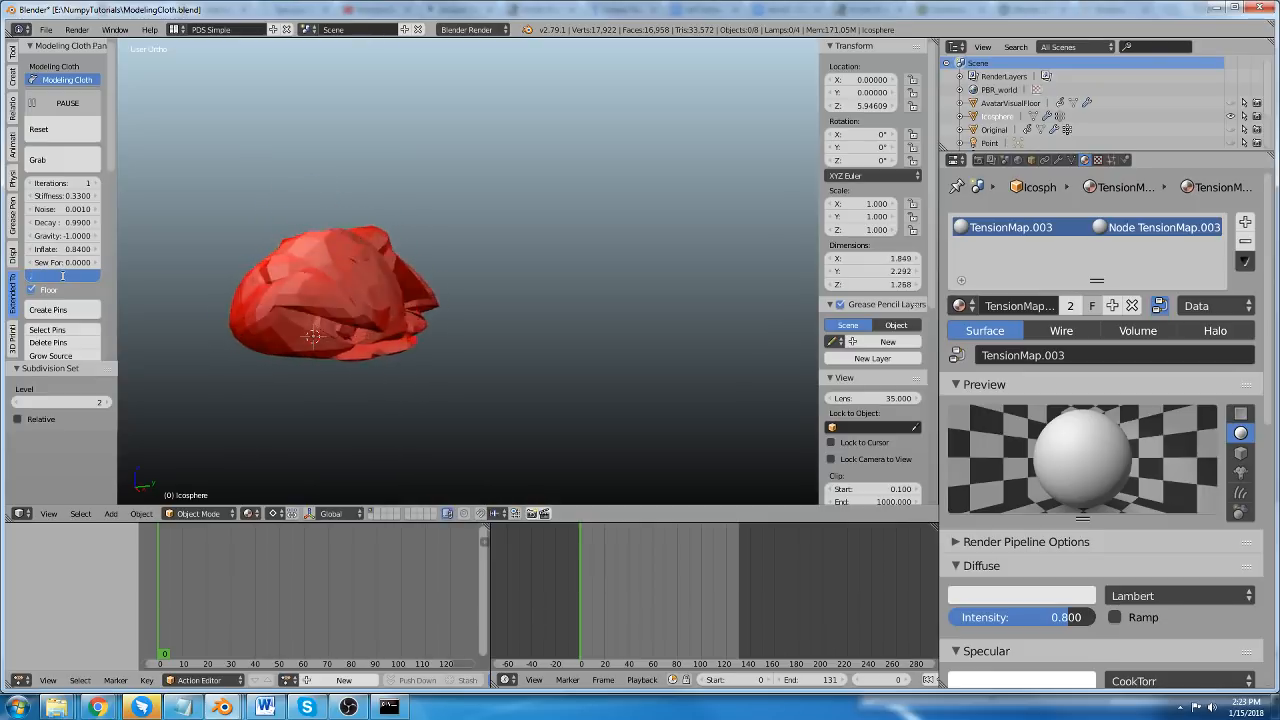
{"action": "key", "text": "Return"}
{"action": "left_click", "coordinate": [40, 129]}
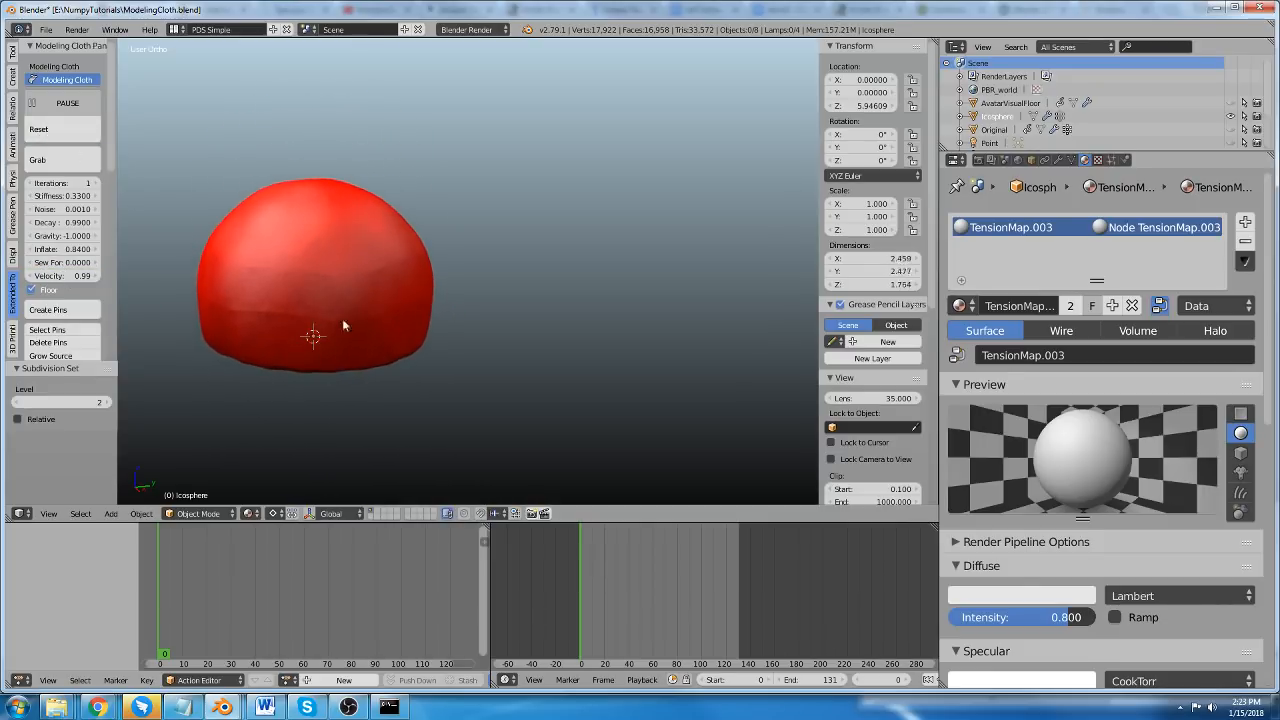
Turn the Show Tension From option of the dynamic tension map on and back off for the cloth sphere.
{"action": "scroll", "coordinate": [73, 310], "scroll_direction": "down", "scroll_amount": 3}
{"action": "scroll", "coordinate": [73, 310], "scroll_direction": "down", "scroll_amount": 10}
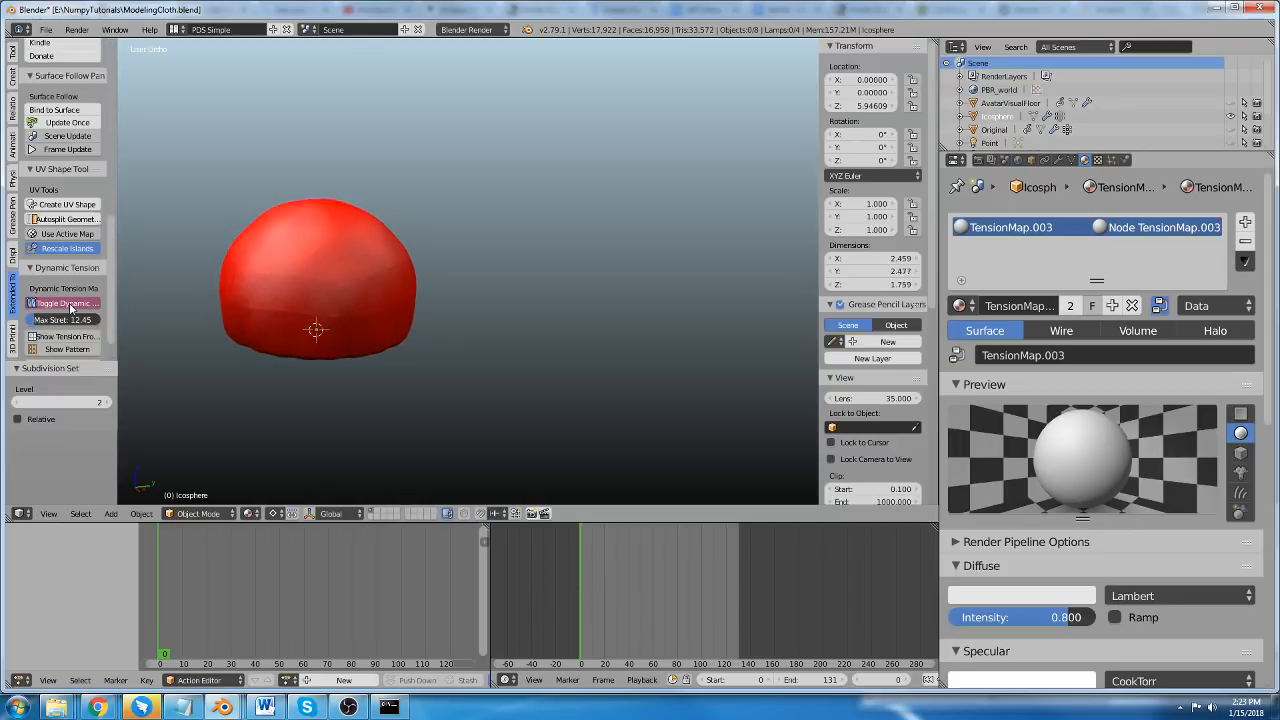
{"action": "left_click", "coordinate": [68, 302]}
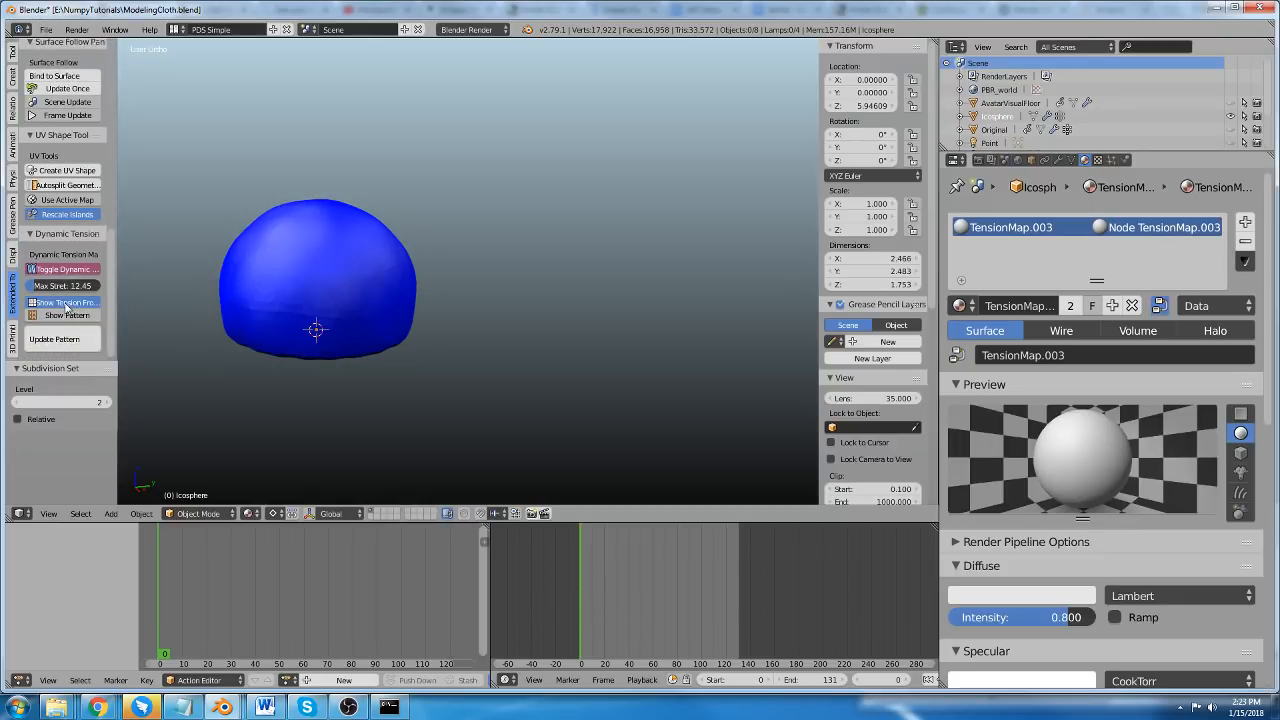
{"action": "left_click", "coordinate": [61, 303]}
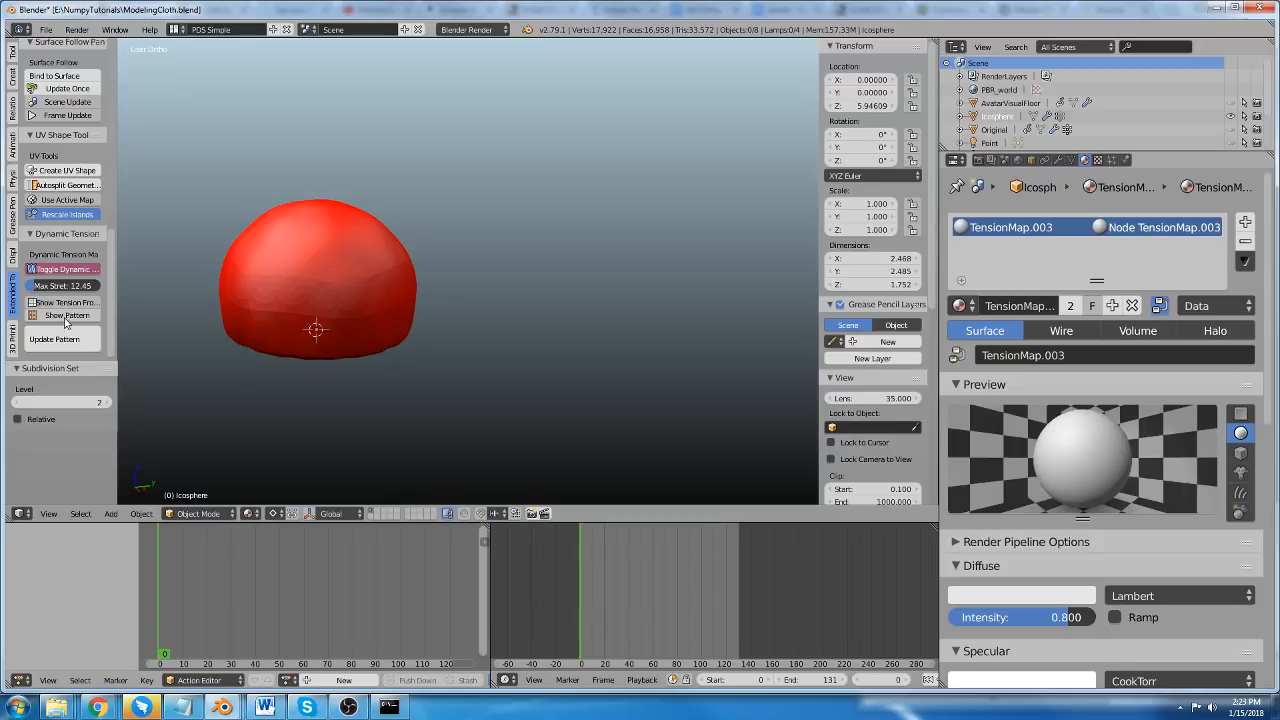
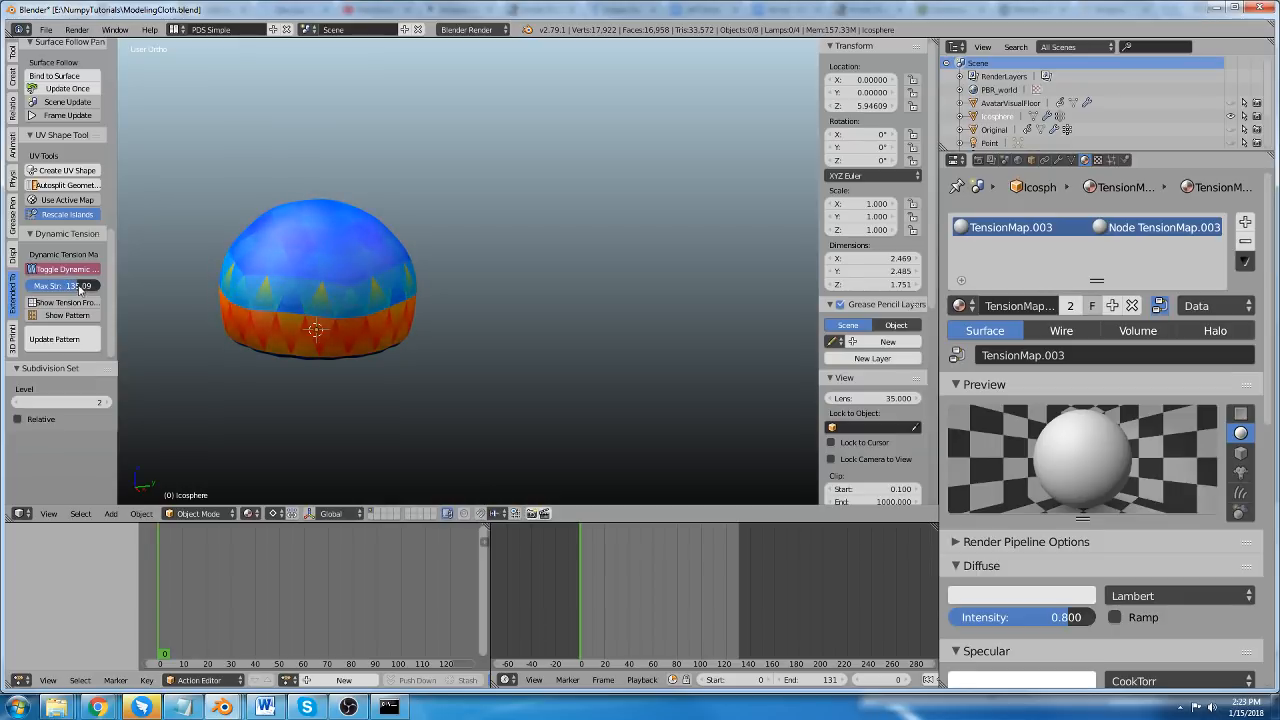
Pull the upper part of the tension-mapped cloth sphere upward with Grab, leave the tool, and pause the simulation.
{"action": "scroll", "coordinate": [80, 288], "scroll_direction": "up", "scroll_amount": 10}
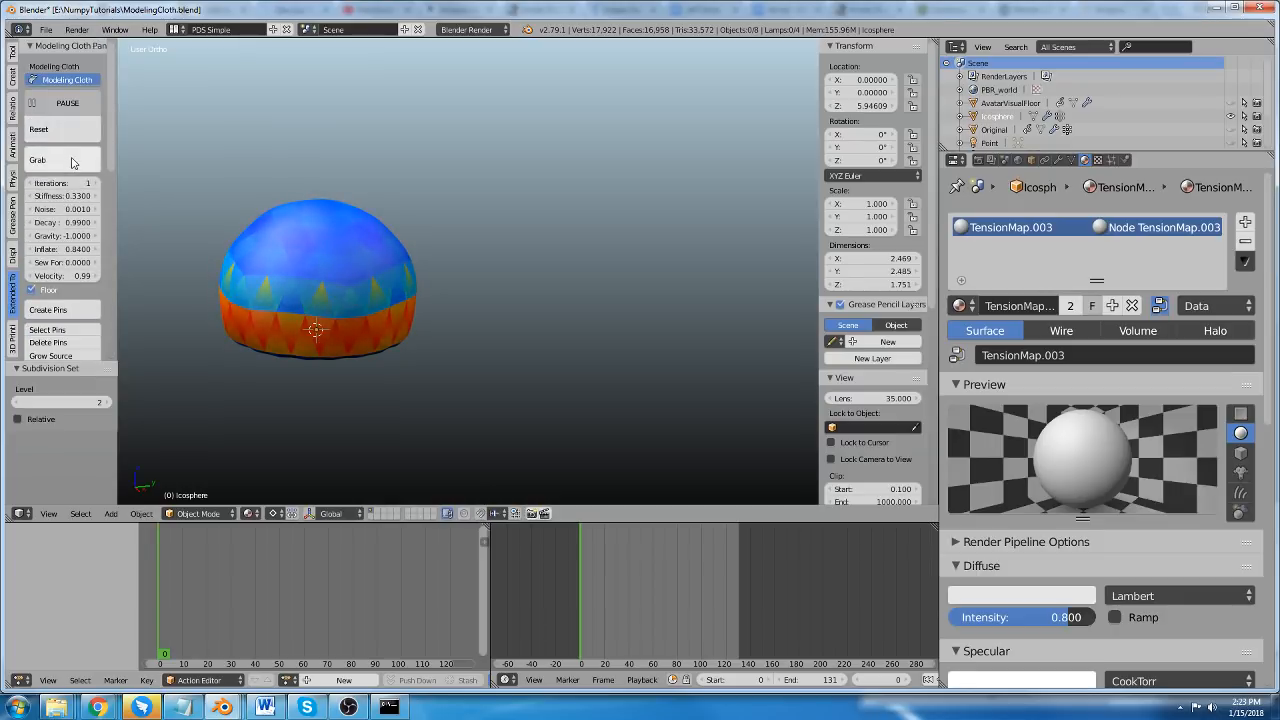
{"action": "left_click", "coordinate": [40, 160]}
{"action": "left_click_drag", "start_coordinate": [390, 188], "coordinate": [597, 50]}
{"action": "key", "text": "Escape"}
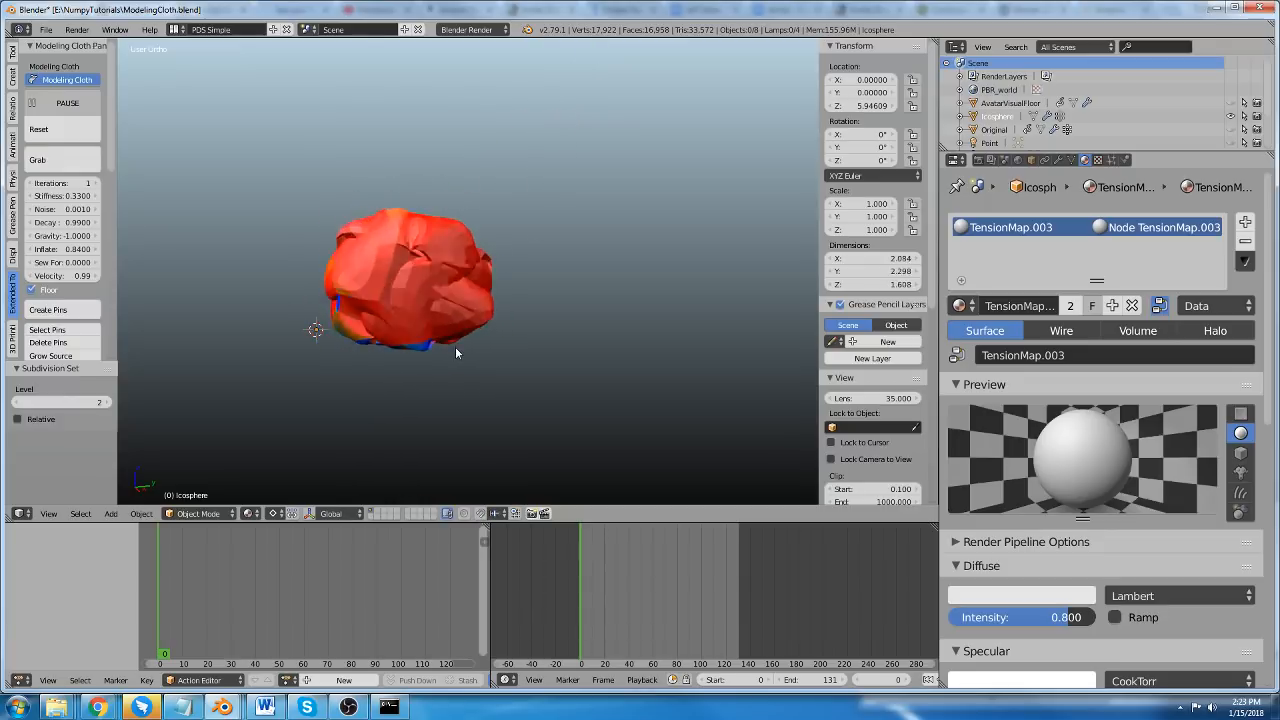
{"action": "middle_click_drag", "start_coordinate": [376, 296], "coordinate": [384, 270]}
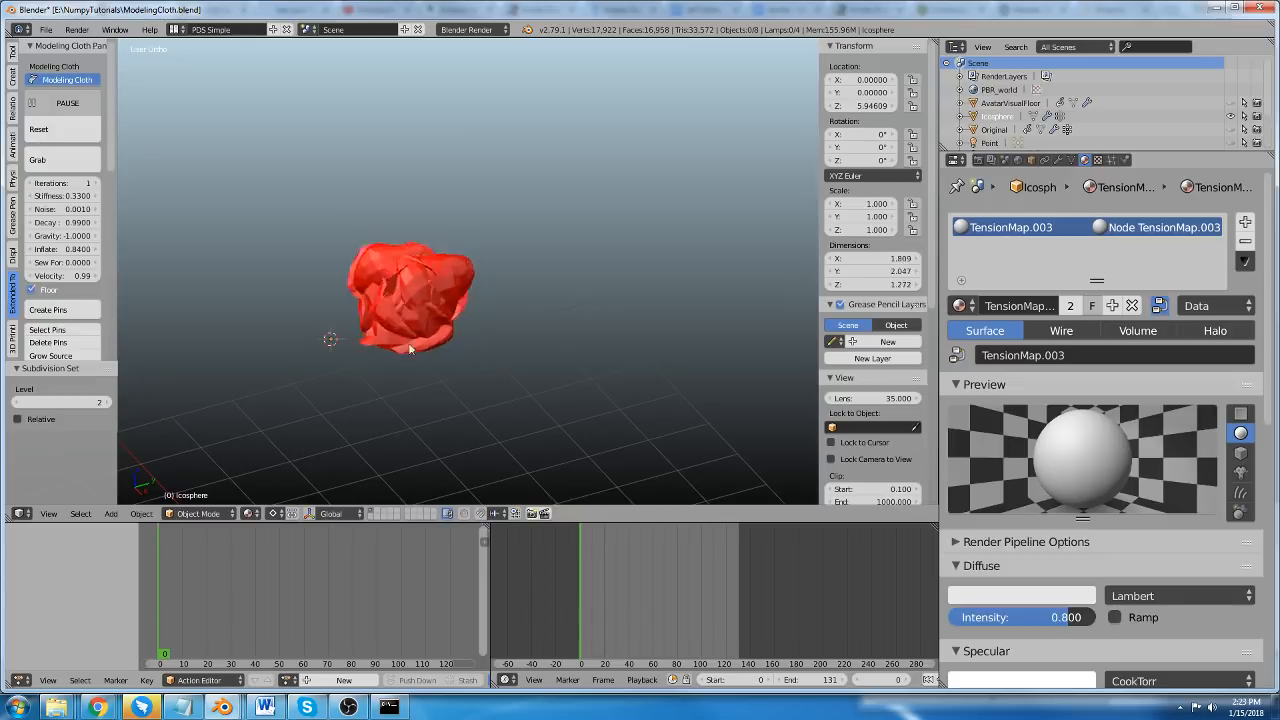
{"action": "scroll", "coordinate": [449, 283], "scroll_direction": "up", "scroll_amount": 2}
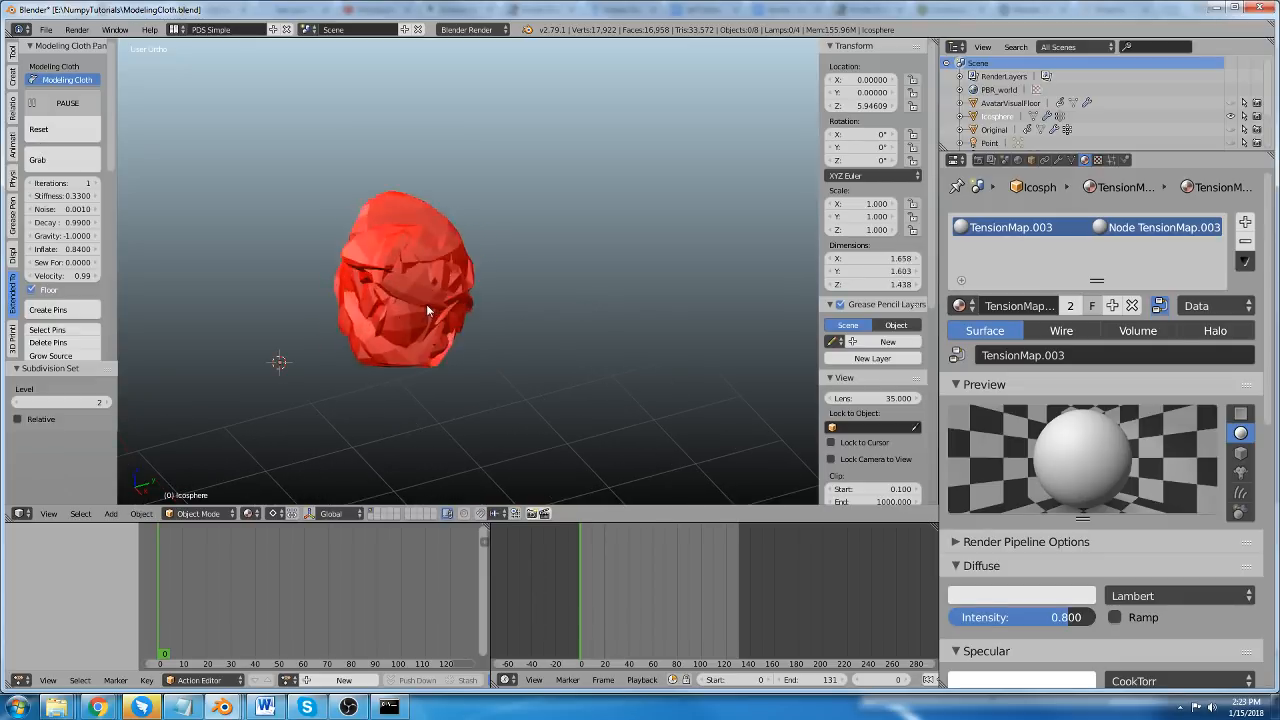
{"action": "left_click", "coordinate": [67, 103]}
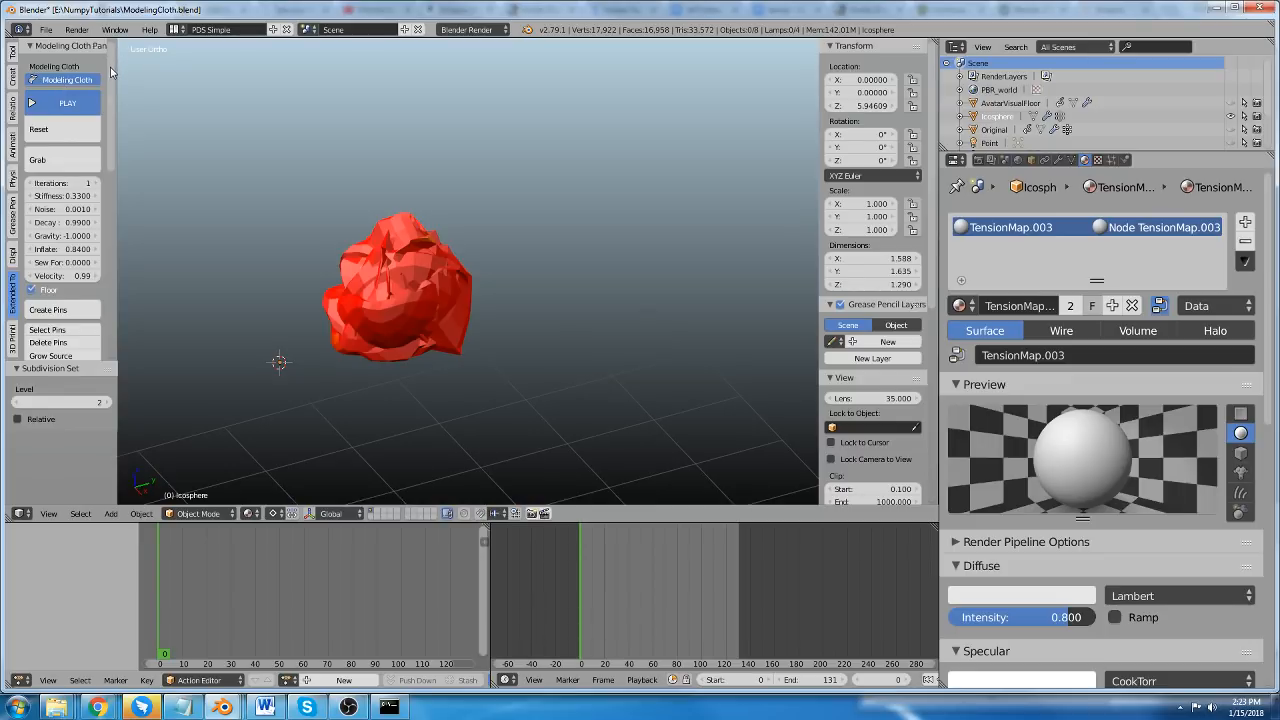
Delete the crumpled cloth sphere from the scene.
{"action": "left_click_drag", "start_coordinate": [111, 72], "coordinate": [116, 244]}
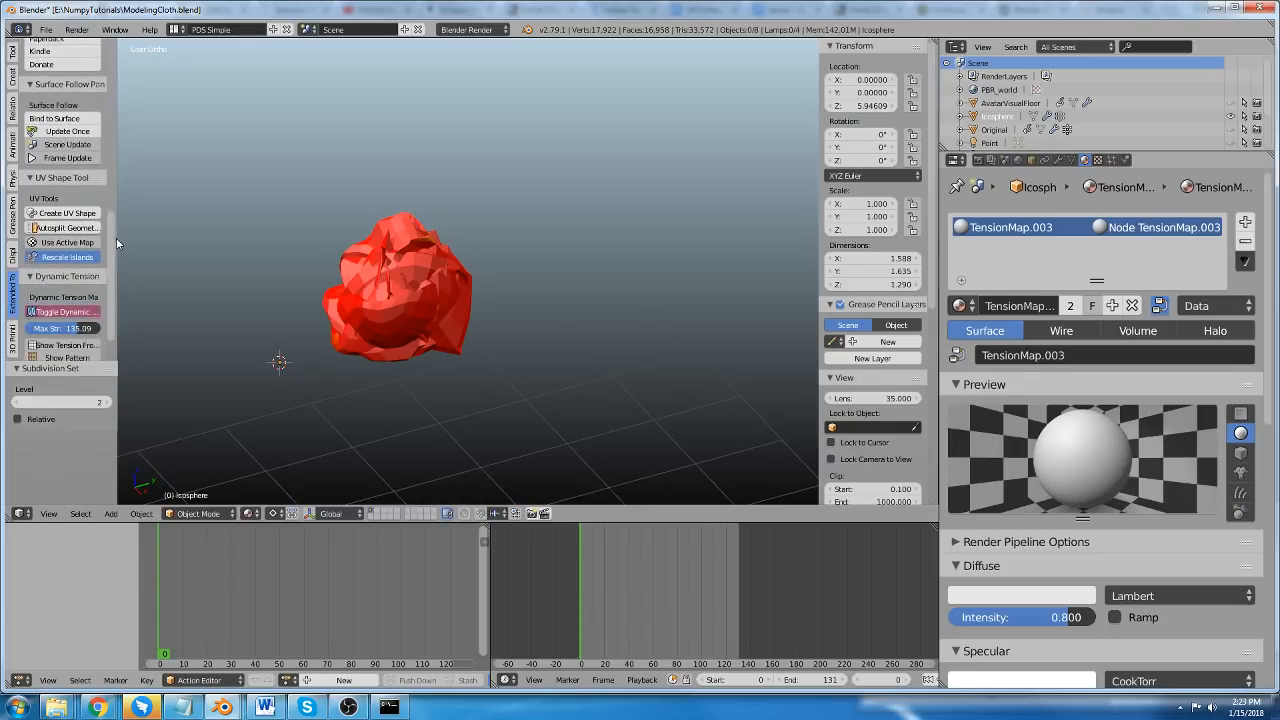
{"action": "scroll", "coordinate": [88, 232], "scroll_direction": "up", "scroll_amount": 3}
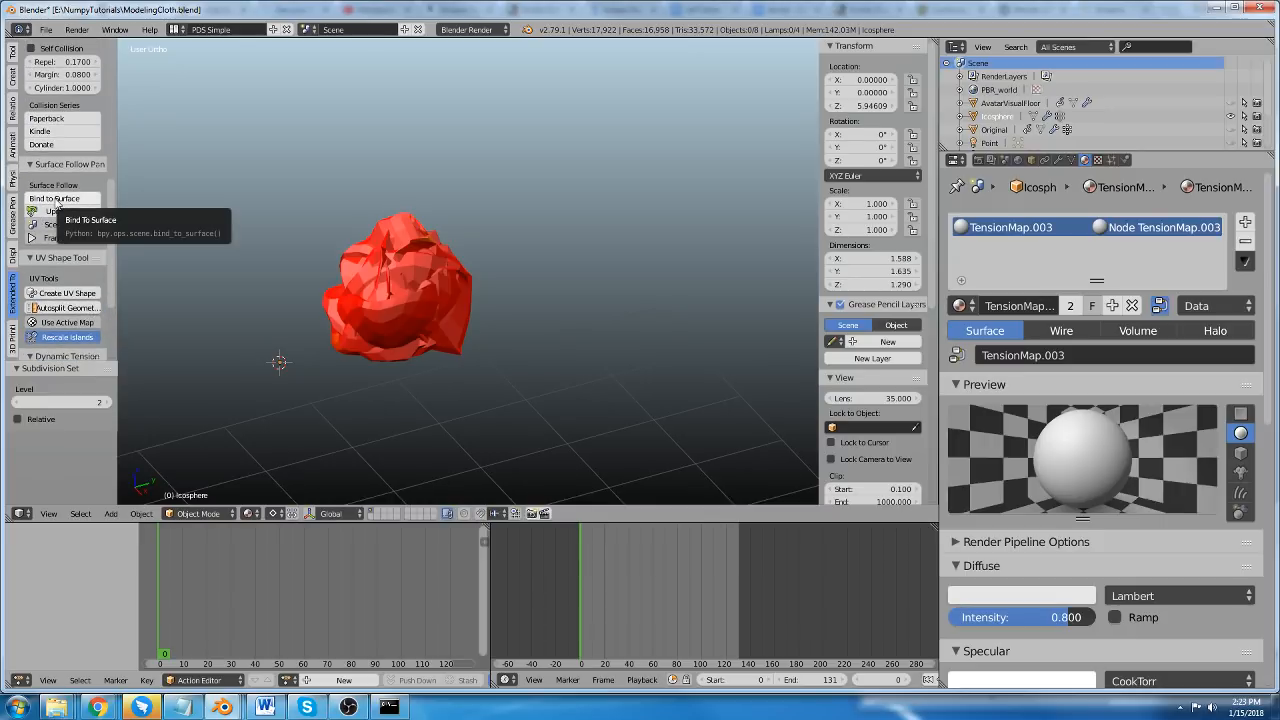
{"action": "scroll", "coordinate": [304, 238], "scroll_direction": "up", "scroll_amount": 2}
{"action": "right_click", "coordinate": [450, 279]}
{"action": "key", "text": "x"}
{"action": "left_click", "coordinate": [450, 282]}
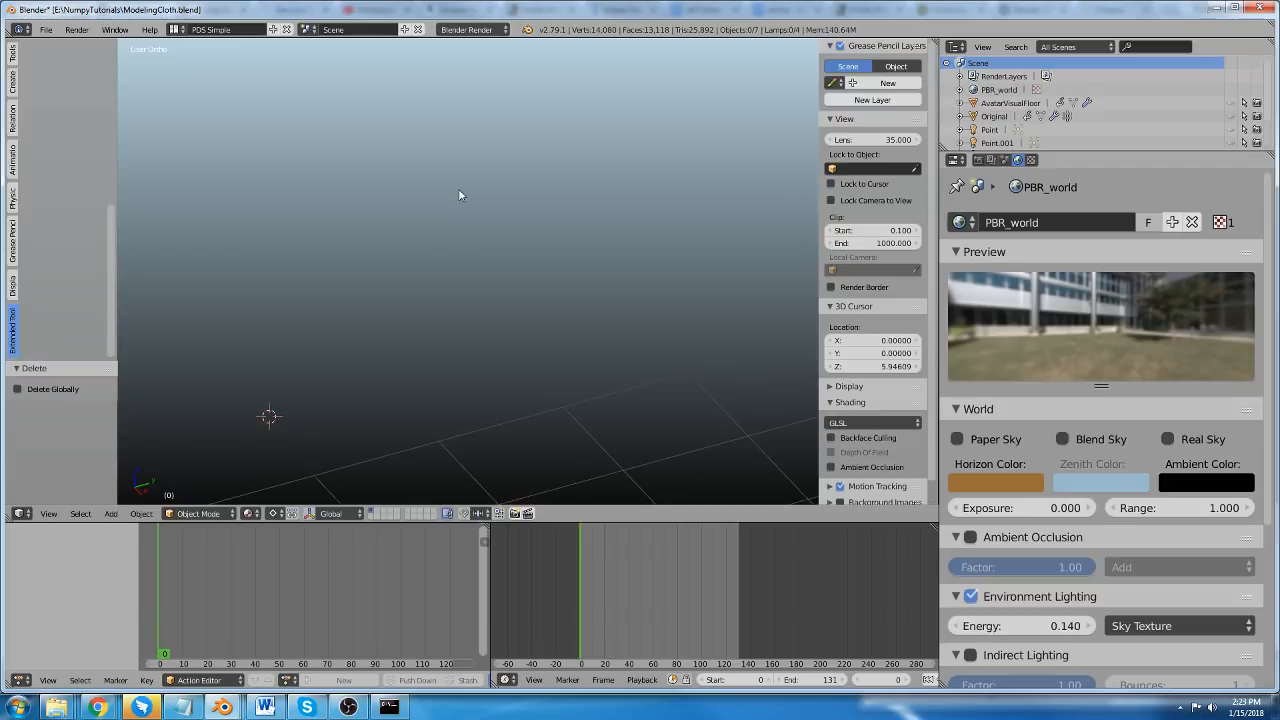
Reveal all hidden objects and hide the unsewn Original garment pattern floating beside the blue dress.
{"action": "key", "text": "alt+h"}
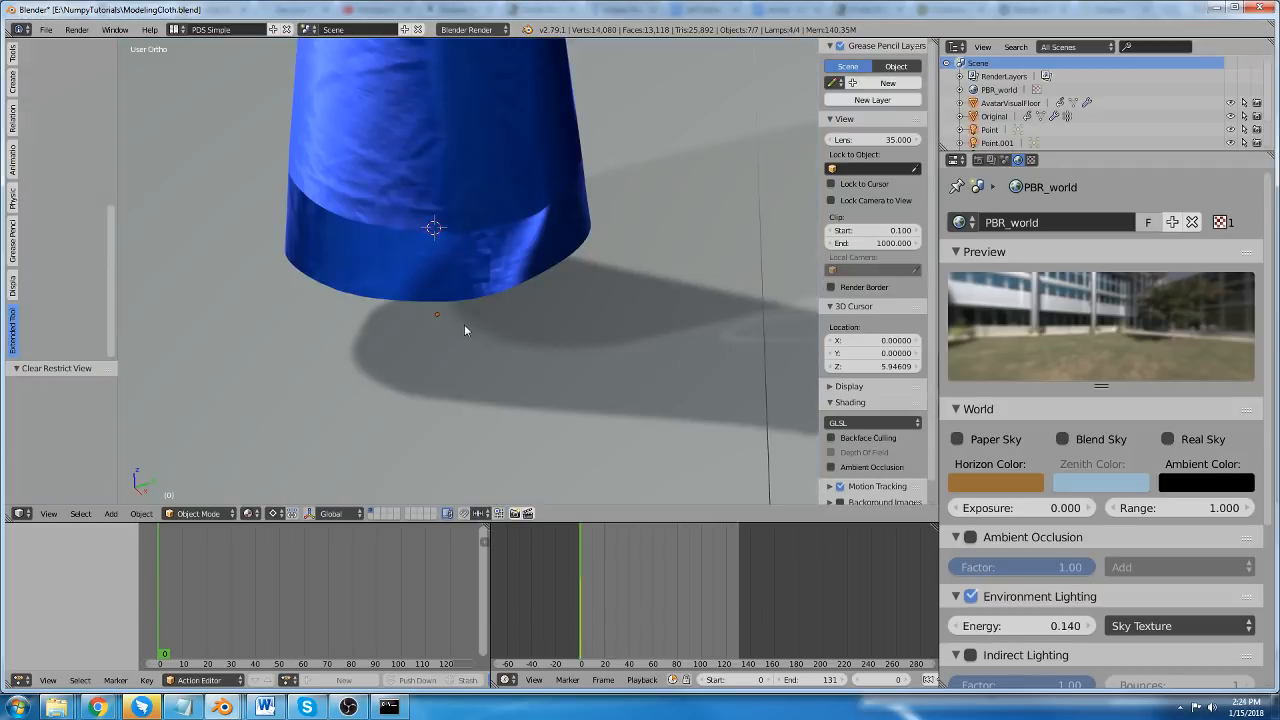
{"action": "scroll", "coordinate": [428, 190], "scroll_direction": "down", "scroll_amount": 9}
{"action": "left_click", "coordinate": [428, 190]}
{"action": "scroll", "coordinate": [431, 175], "scroll_direction": "up", "scroll_amount": 3}
{"action": "right_click", "coordinate": [431, 177]}
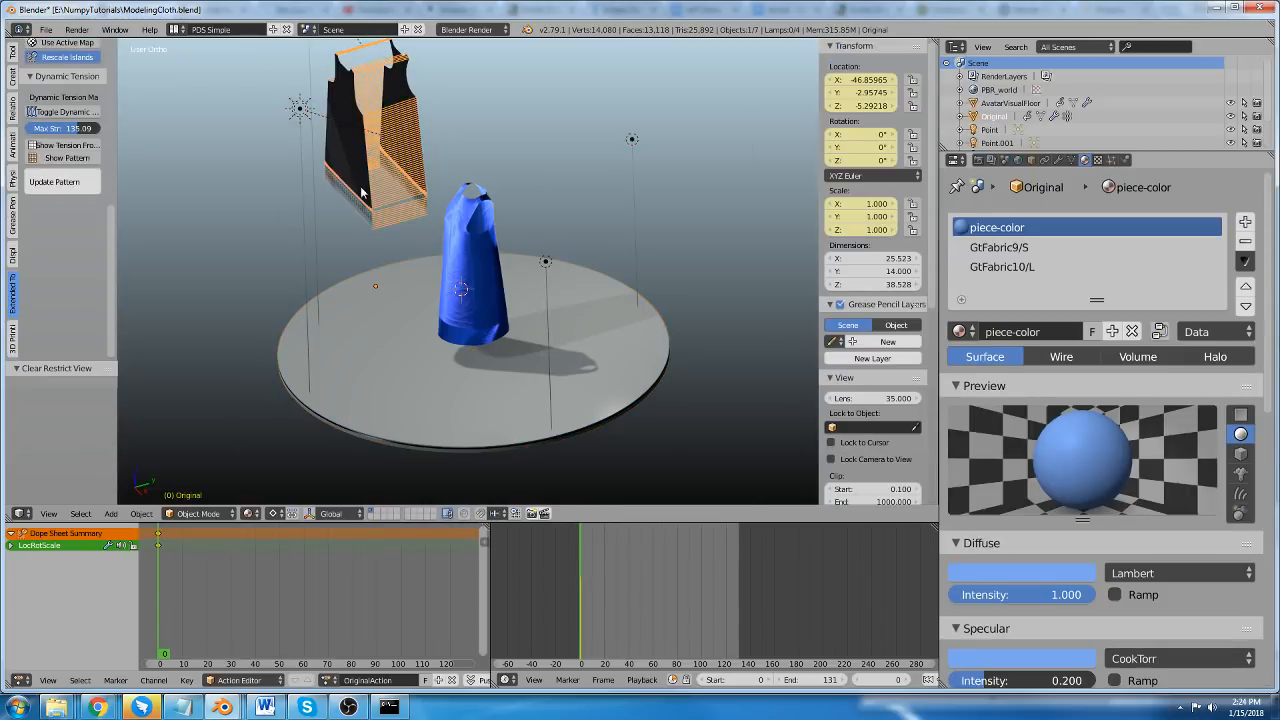
{"action": "scroll", "coordinate": [263, 54], "scroll_direction": "up", "scroll_amount": 3}
{"action": "key", "text": "h"}
Select all lamps by grouping on Type from a sun lamp, and hide them.
{"action": "right_click", "coordinate": [260, 53]}
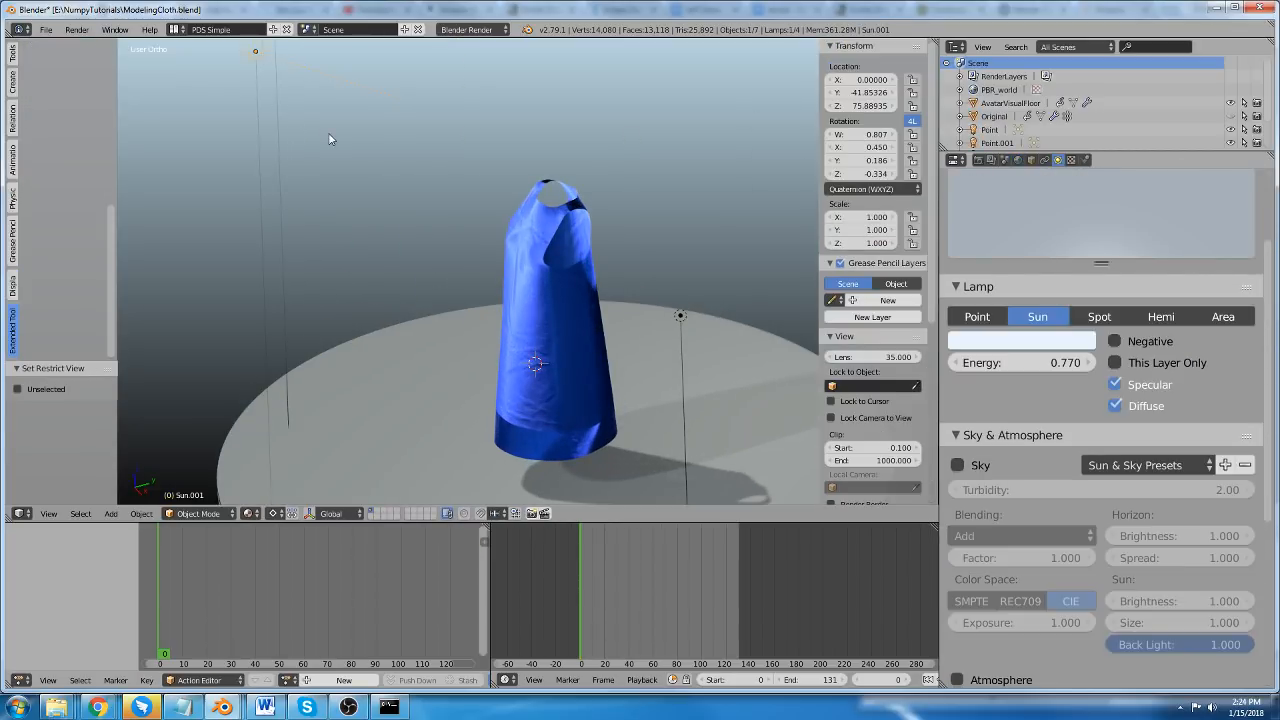
{"action": "key", "text": "shift+g"}
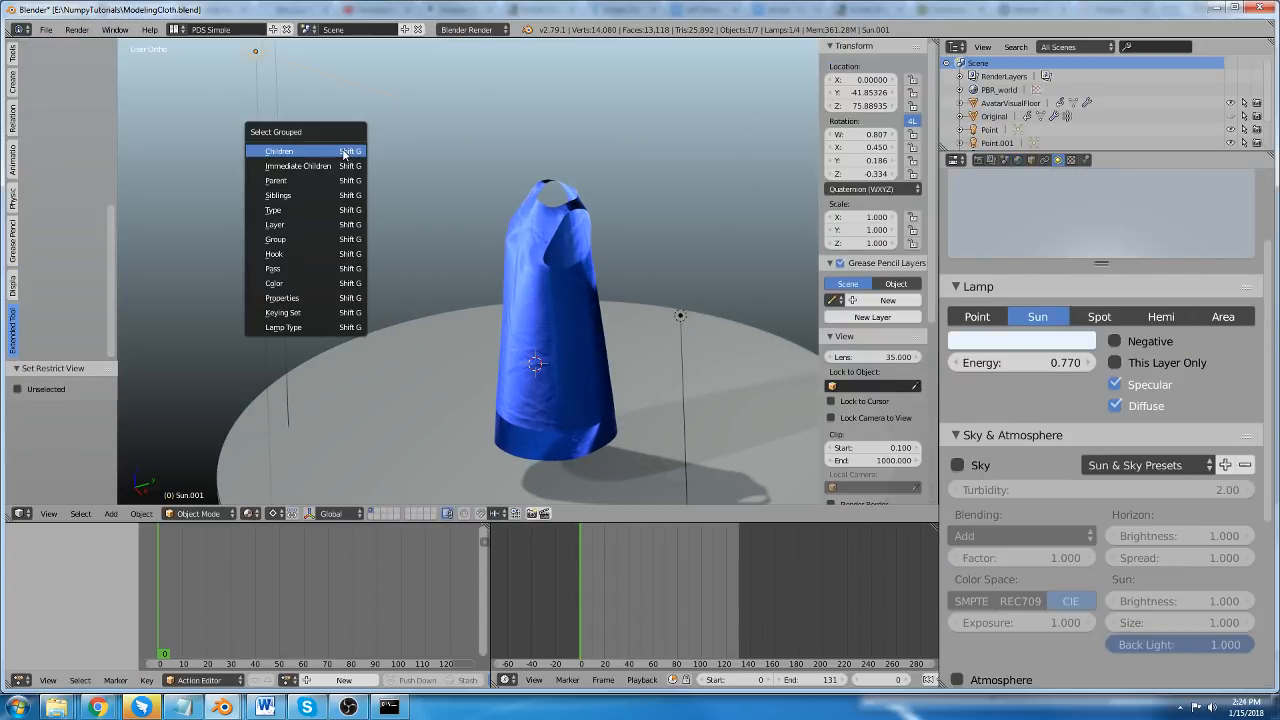
{"action": "left_click", "coordinate": [330, 208]}
{"action": "scroll", "coordinate": [373, 186], "scroll_direction": "down", "scroll_amount": 1}
{"action": "key", "text": "h"}
{"action": "scroll", "coordinate": [521, 234], "scroll_direction": "up", "scroll_amount": 3}
Select the blue dress, turn on Modeling Cloth for it, and resume the simulation.
{"action": "right_click", "coordinate": [521, 234]}
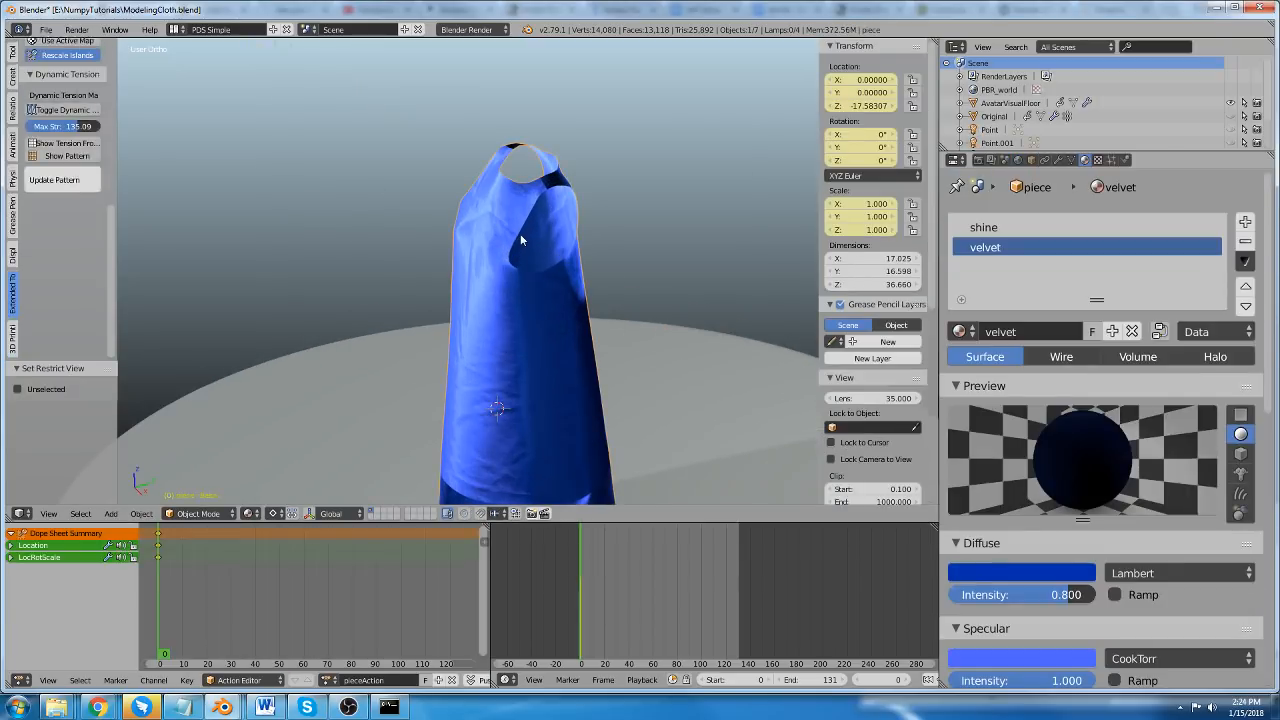
{"action": "middle_click_drag", "start_coordinate": [521, 234], "coordinate": [420, 257]}
{"action": "scroll", "coordinate": [420, 262], "scroll_direction": "up", "scroll_amount": 3}
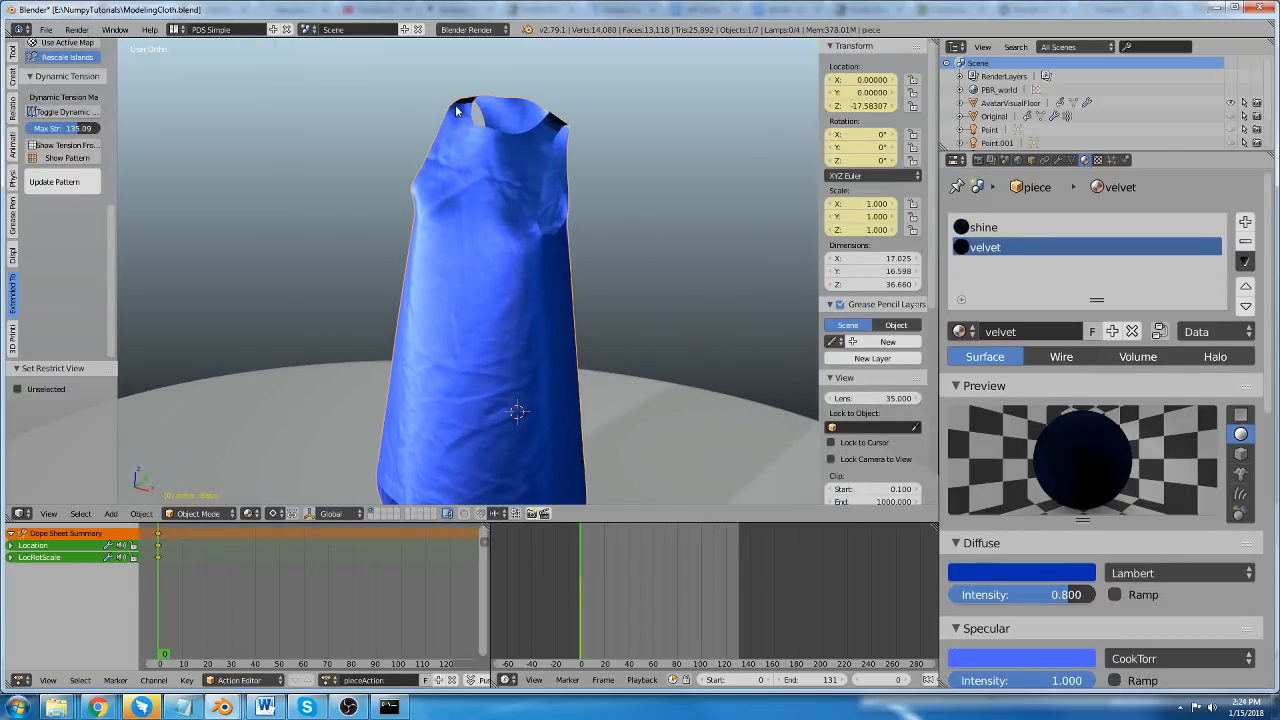
{"action": "scroll", "coordinate": [66, 120], "scroll_direction": "up", "scroll_amount": 6}
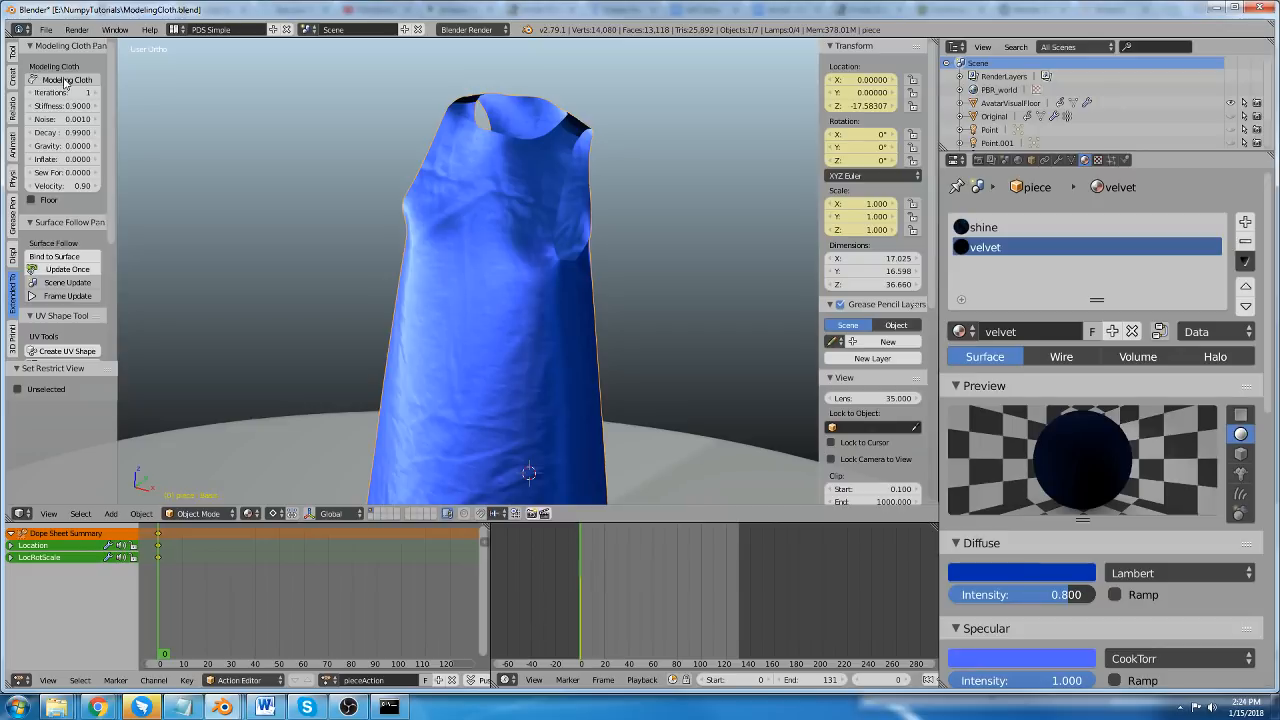
{"action": "left_click", "coordinate": [66, 80]}
{"action": "left_click", "coordinate": [87, 106]}
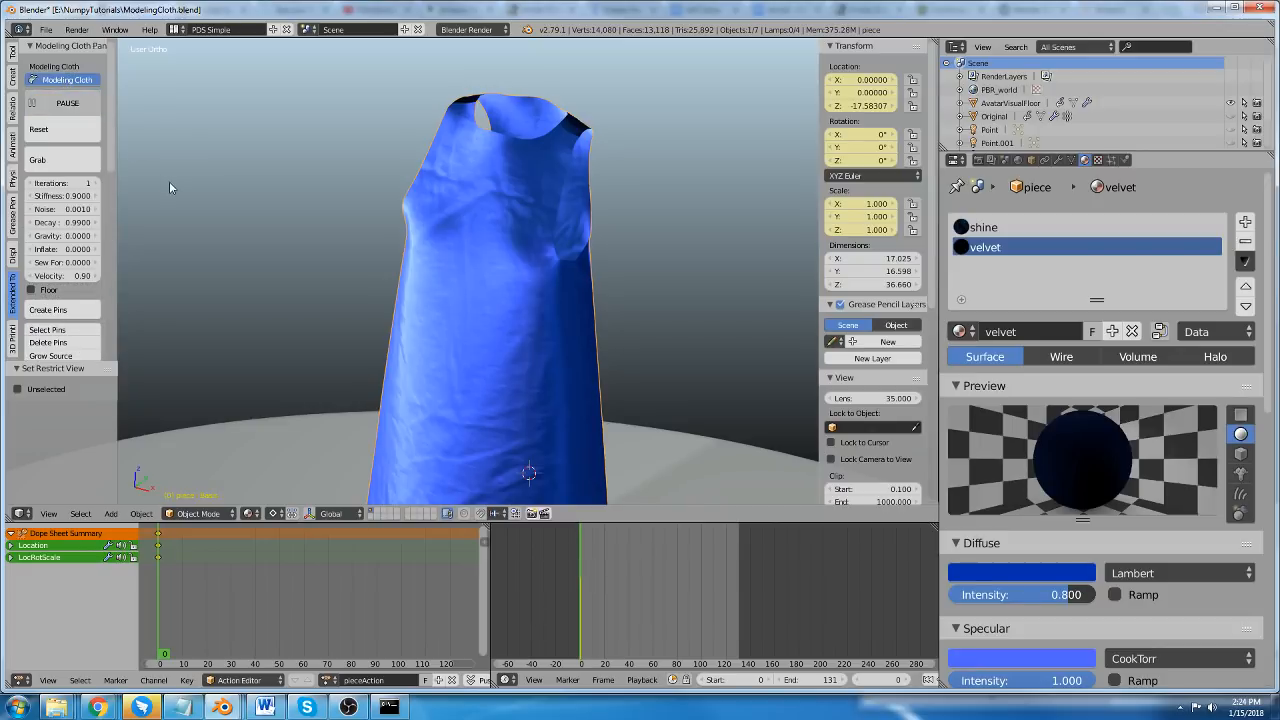
Pull the dress's side below the shoulder outward with Grab and leave the tool.
{"action": "left_click", "coordinate": [80, 158]}
{"action": "left_click_drag", "start_coordinate": [407, 234], "coordinate": [133, 130]}
{"action": "key", "text": "Escape"}
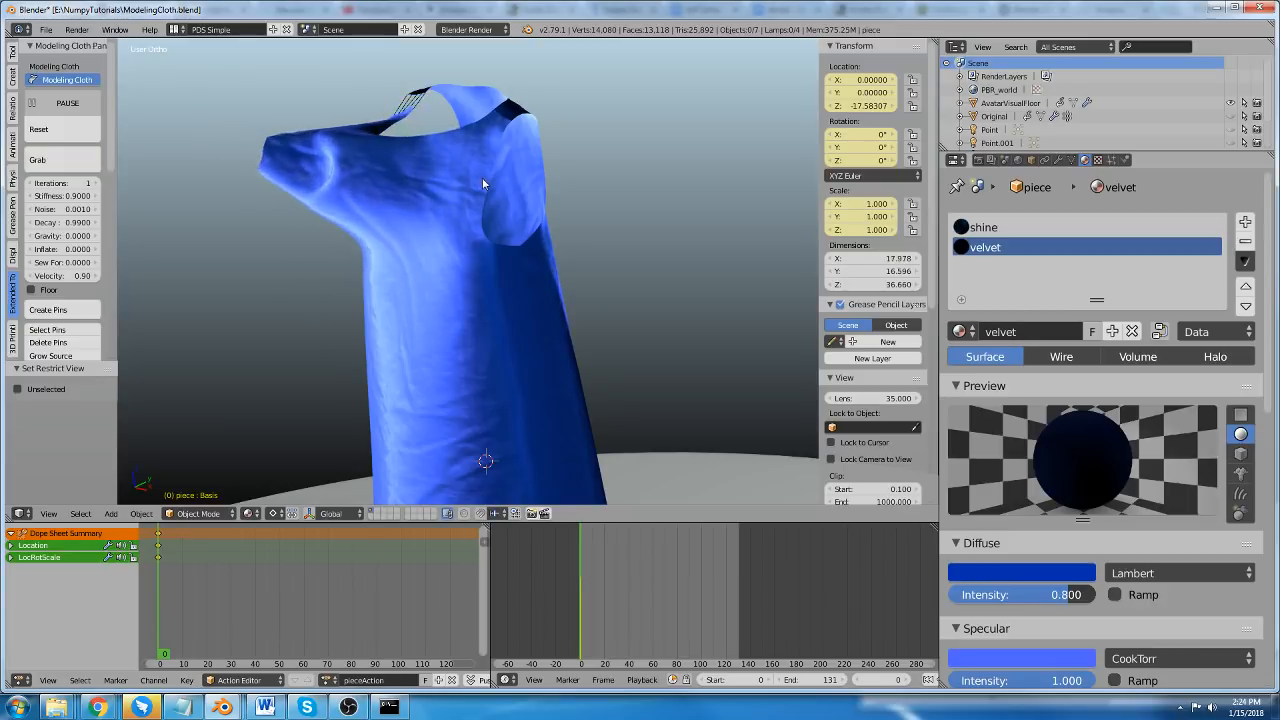
{"action": "middle_click_drag", "start_coordinate": [494, 174], "coordinate": [476, 209]}
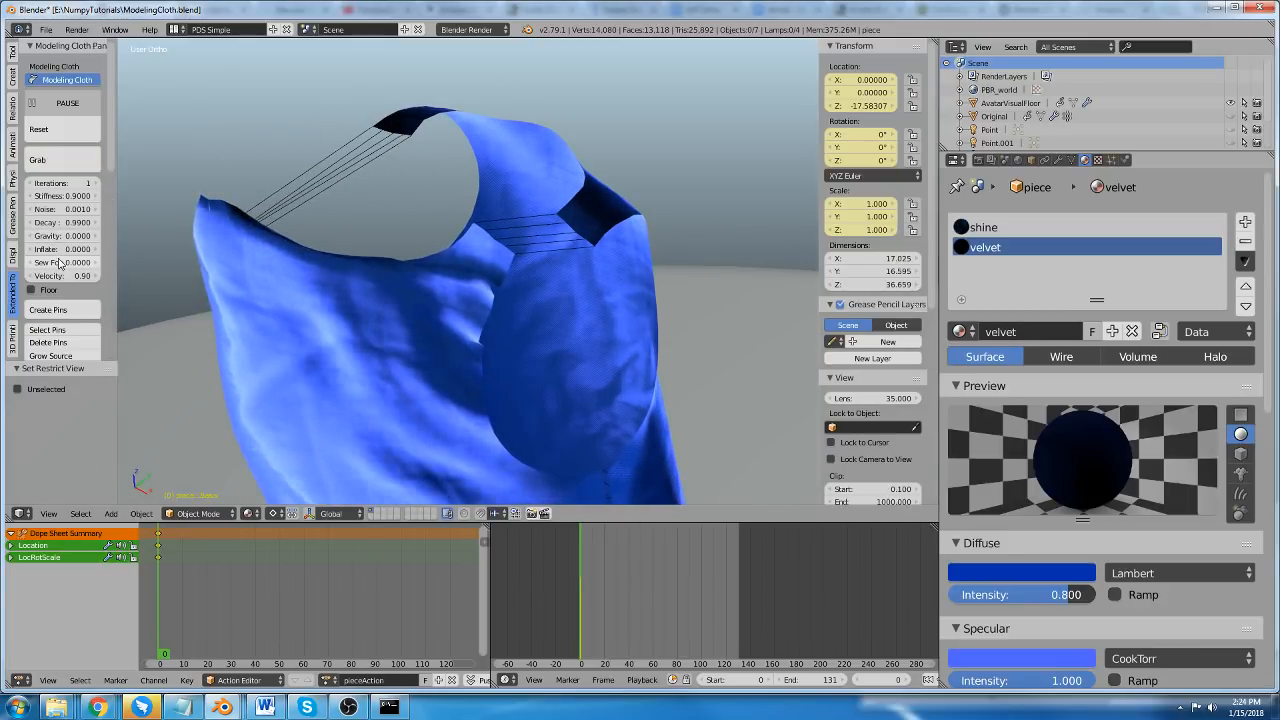
Set the dress's Sew Force to 1.0 and inspect the shoulder and hem seams.
{"action": "left_click_drag", "start_coordinate": [62, 262], "coordinate": [164, 262]}
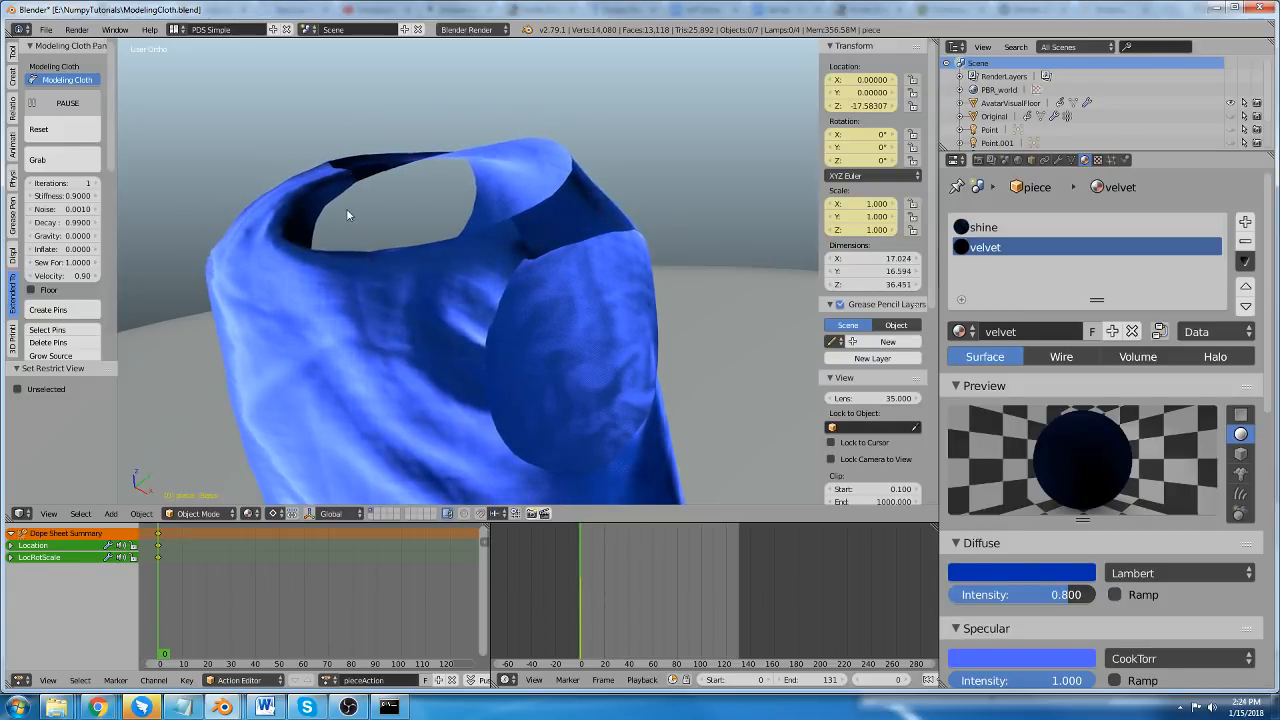
{"action": "scroll", "coordinate": [346, 208], "scroll_direction": "down", "scroll_amount": 6}
{"action": "middle_click_drag", "start_coordinate": [368, 289], "coordinate": [385, 254]}
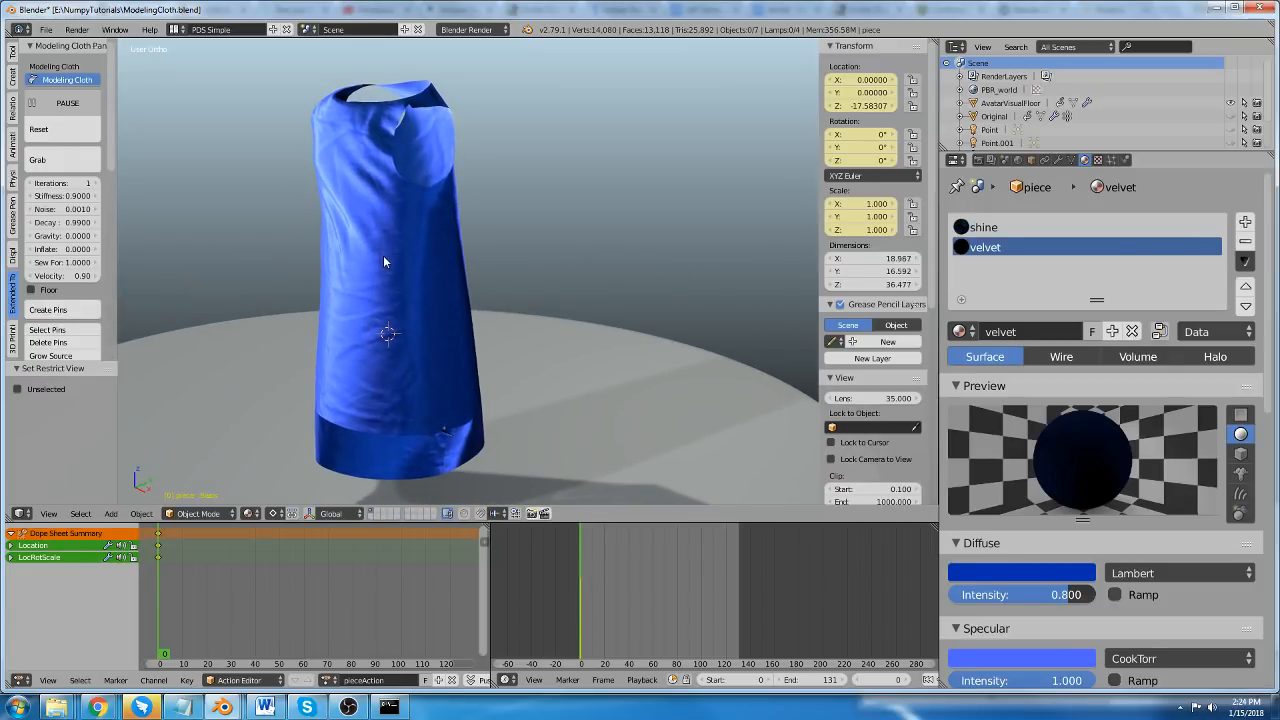
{"action": "scroll", "coordinate": [447, 445], "scroll_direction": "up", "scroll_amount": 8}
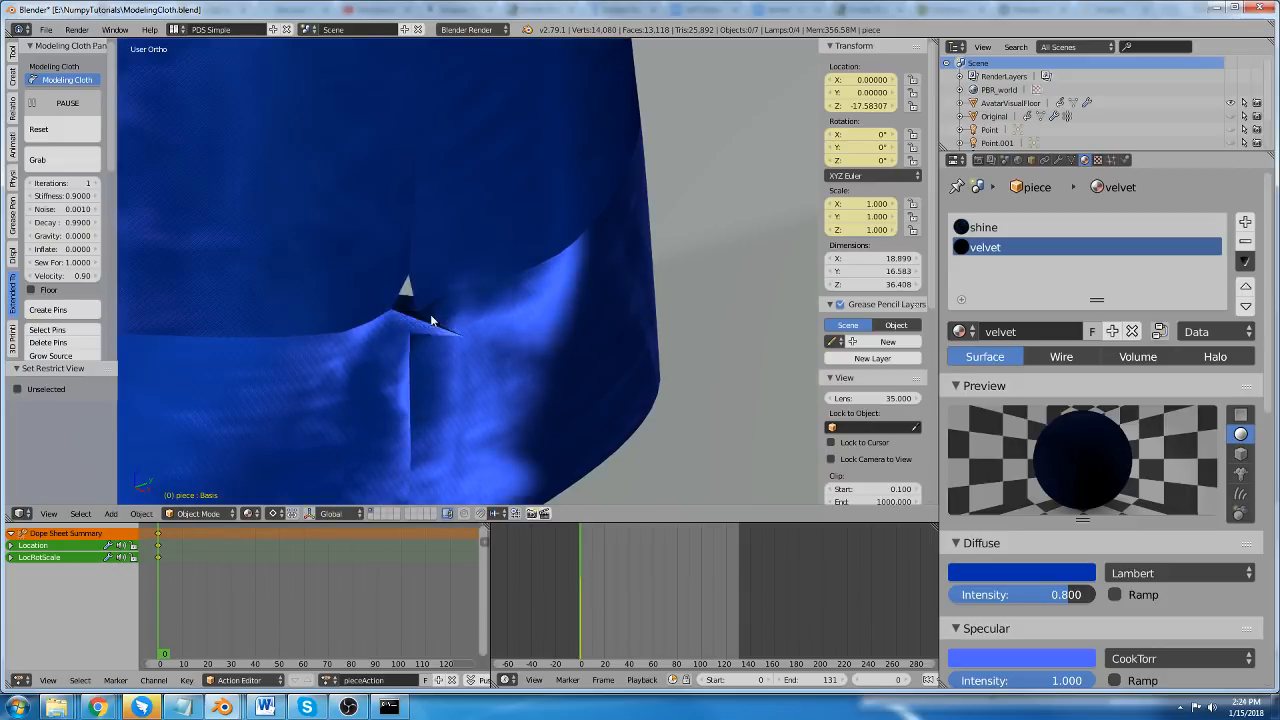
{"action": "middle_click_drag", "start_coordinate": [447, 324], "coordinate": [461, 340]}
{"action": "scroll", "coordinate": [468, 305], "scroll_direction": "down", "scroll_amount": 8}
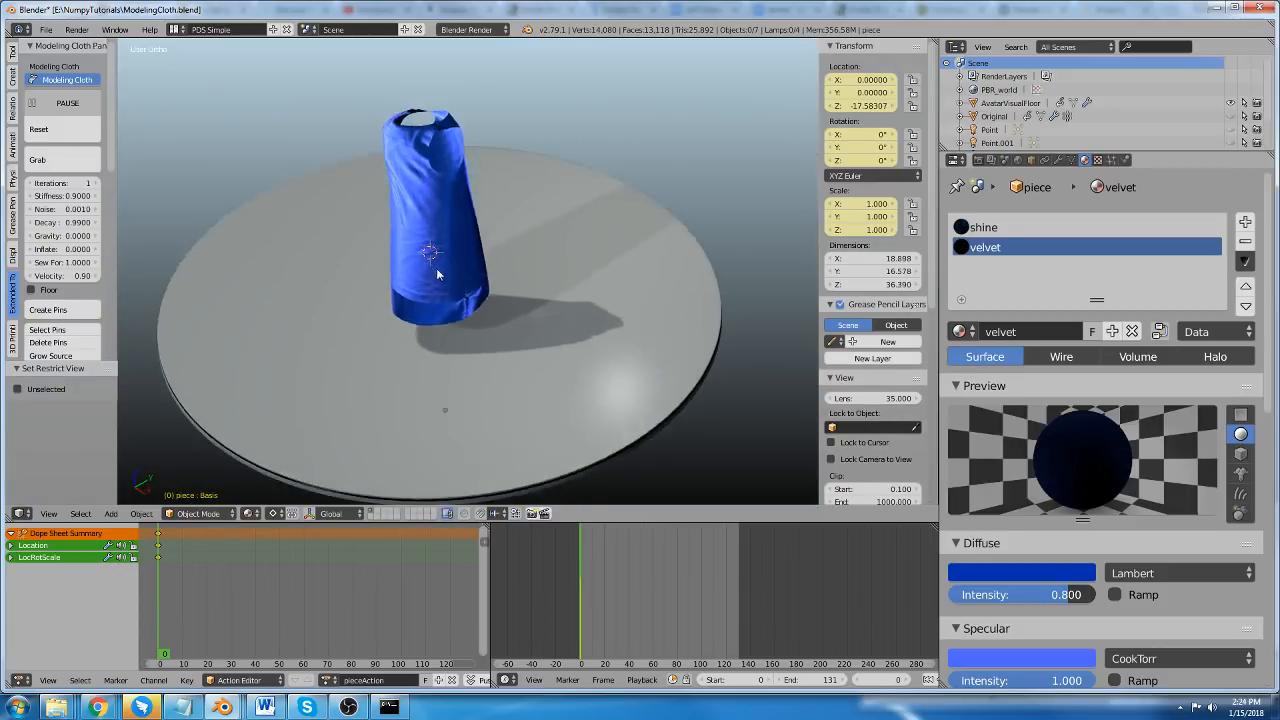
{"action": "middle_click_drag", "start_coordinate": [436, 268], "coordinate": [404, 284]}
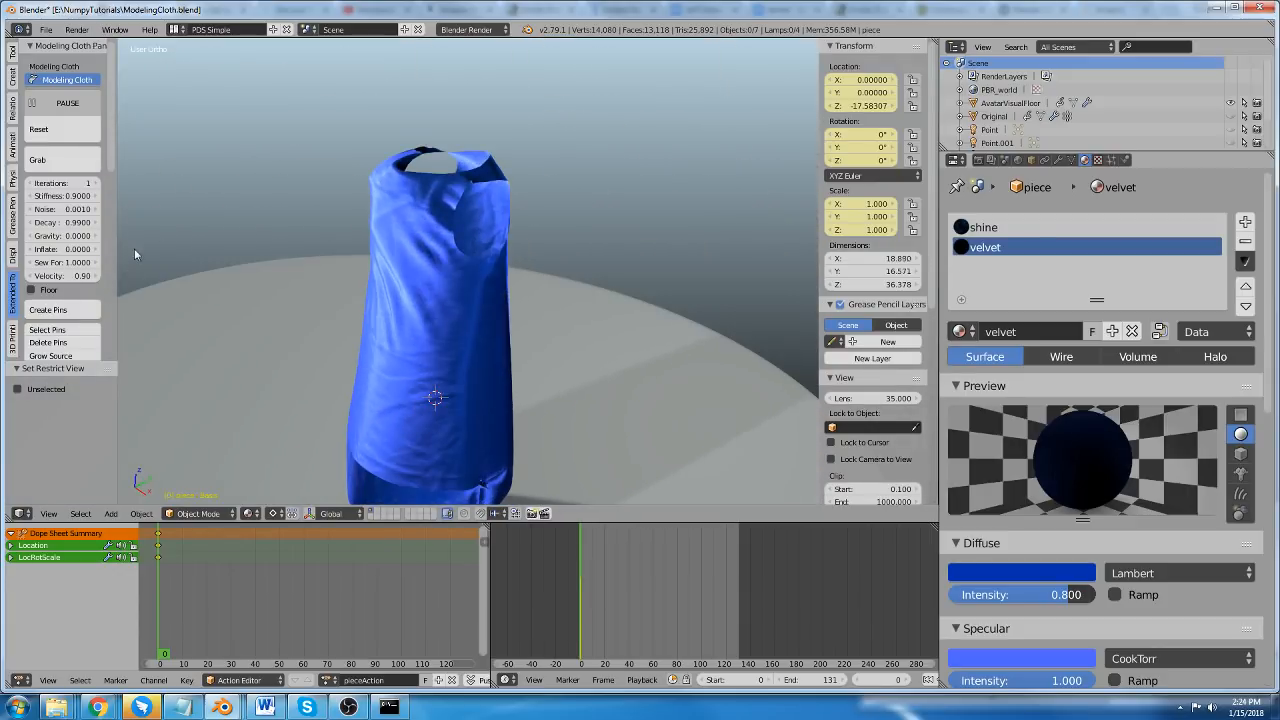
Turn on the dynamic tension map for the dress.
{"action": "scroll", "coordinate": [43, 287], "scroll_direction": "down", "scroll_amount": 8}
{"action": "scroll", "coordinate": [43, 287], "scroll_direction": "down", "scroll_amount": 3}
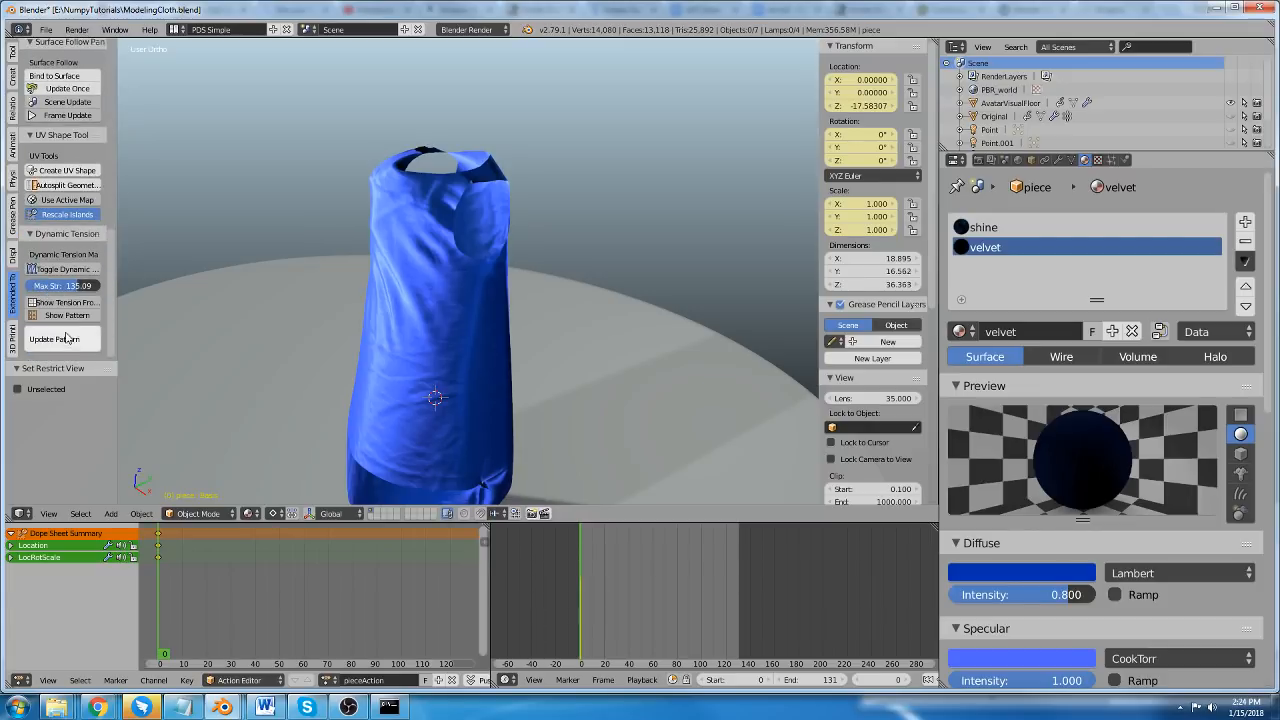
{"action": "left_click", "coordinate": [60, 272]}
{"action": "scroll", "coordinate": [393, 260], "scroll_direction": "up", "scroll_amount": 4}
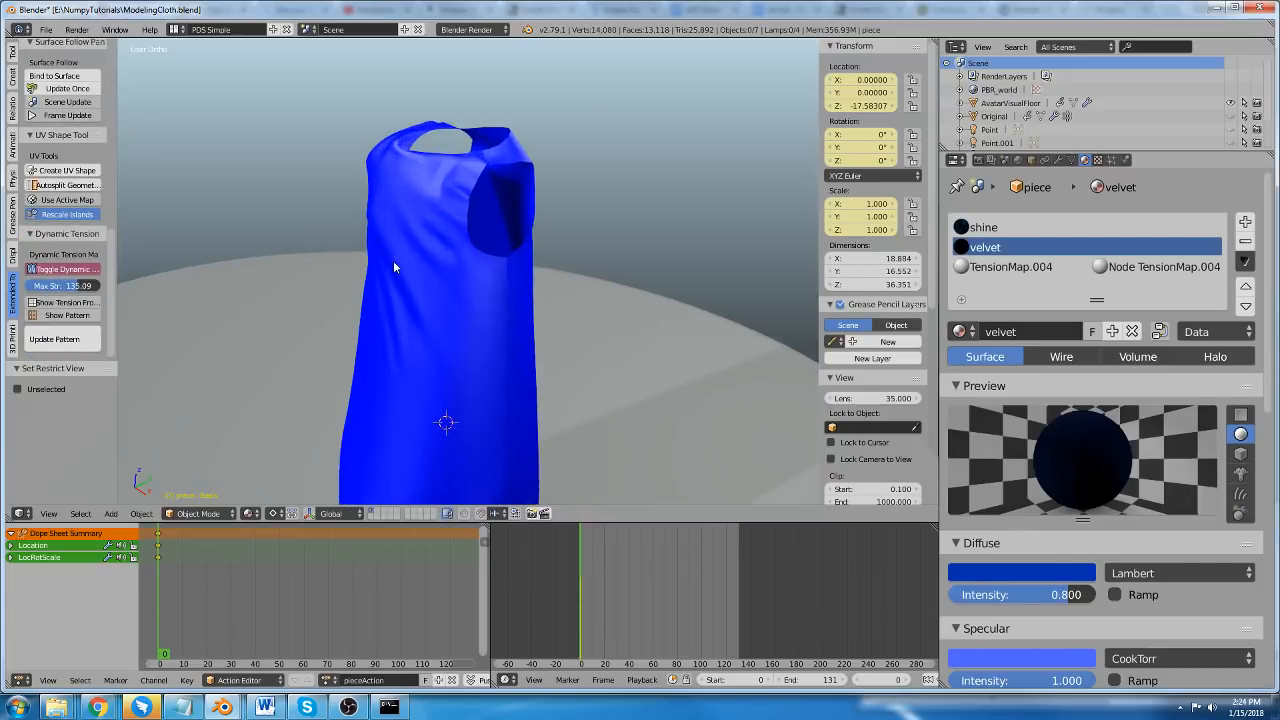
Pull the middle of the tension-mapped dress up and outward with Grab.
{"action": "scroll", "coordinate": [65, 213], "scroll_direction": "up", "scroll_amount": 4}
{"action": "scroll", "coordinate": [65, 213], "scroll_direction": "up", "scroll_amount": 7}
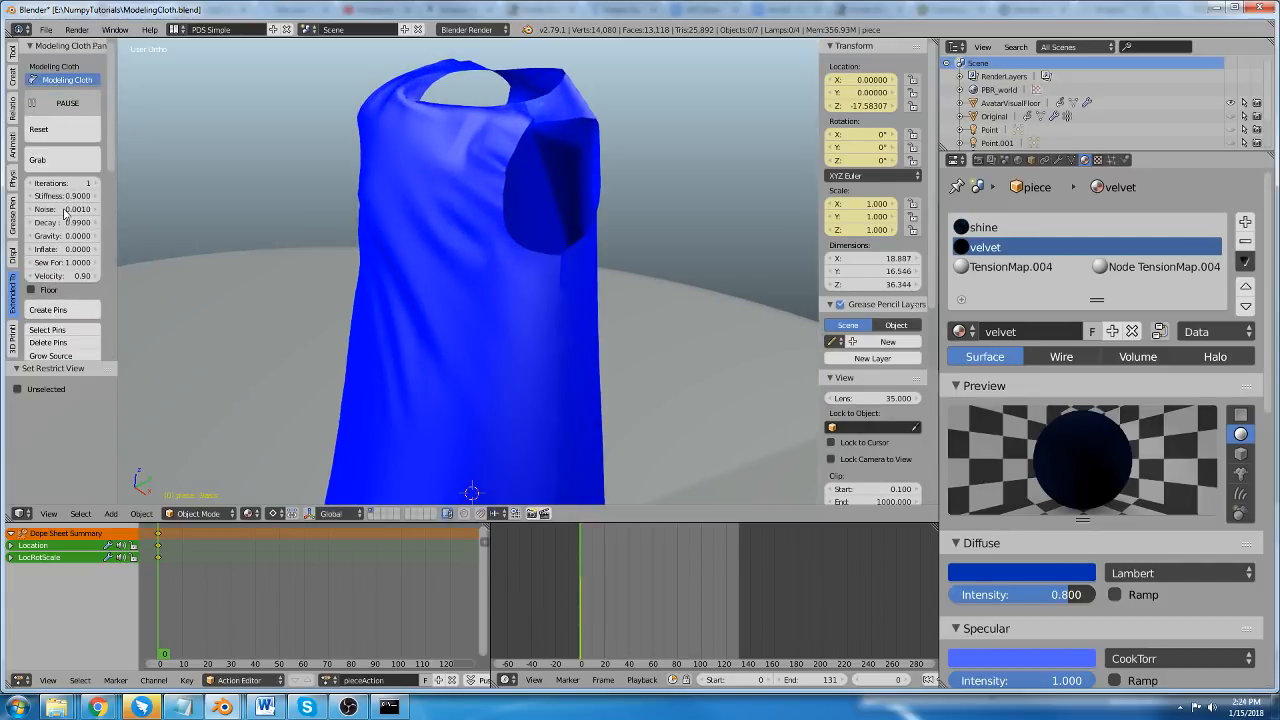
{"action": "left_click", "coordinate": [62, 159]}
{"action": "left_click_drag", "start_coordinate": [398, 355], "coordinate": [345, 260]}
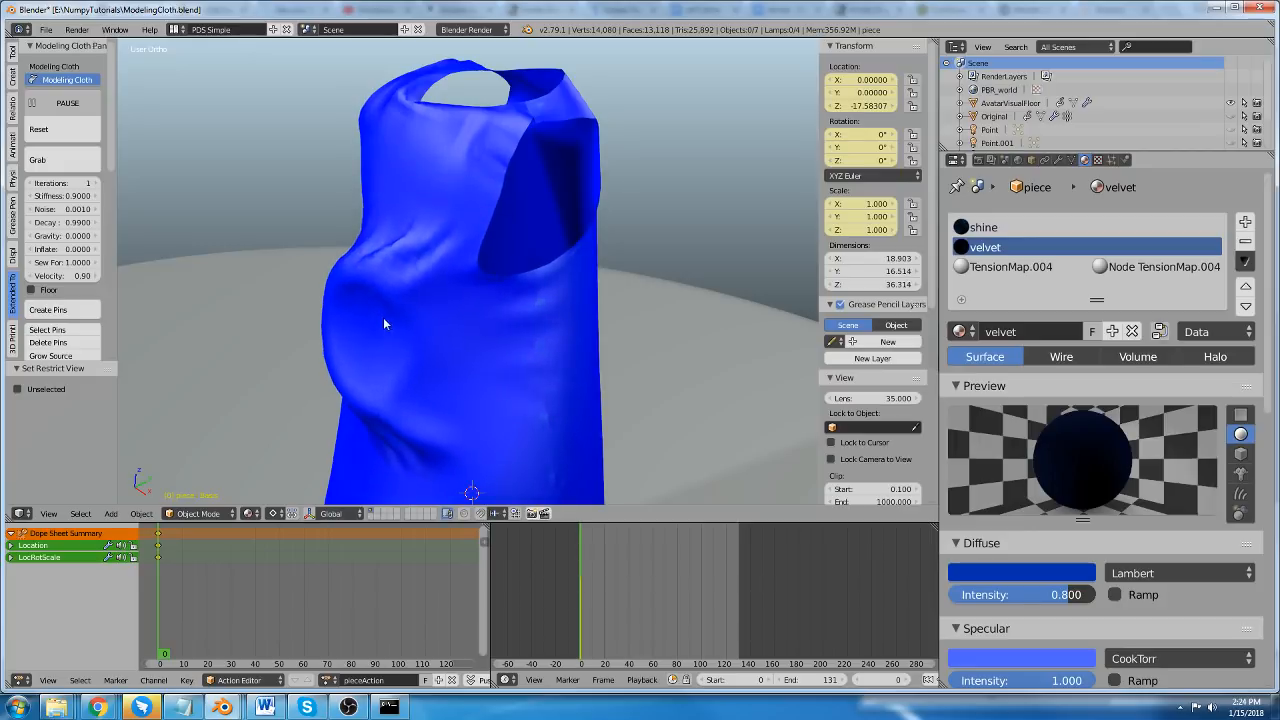
Turn off the dynamic tension map for the dress.
{"action": "scroll", "coordinate": [383, 317], "scroll_direction": "down", "scroll_amount": 3}
{"action": "scroll", "coordinate": [58, 322], "scroll_direction": "down", "scroll_amount": 4}
{"action": "scroll", "coordinate": [60, 322], "scroll_direction": "down", "scroll_amount": 8}
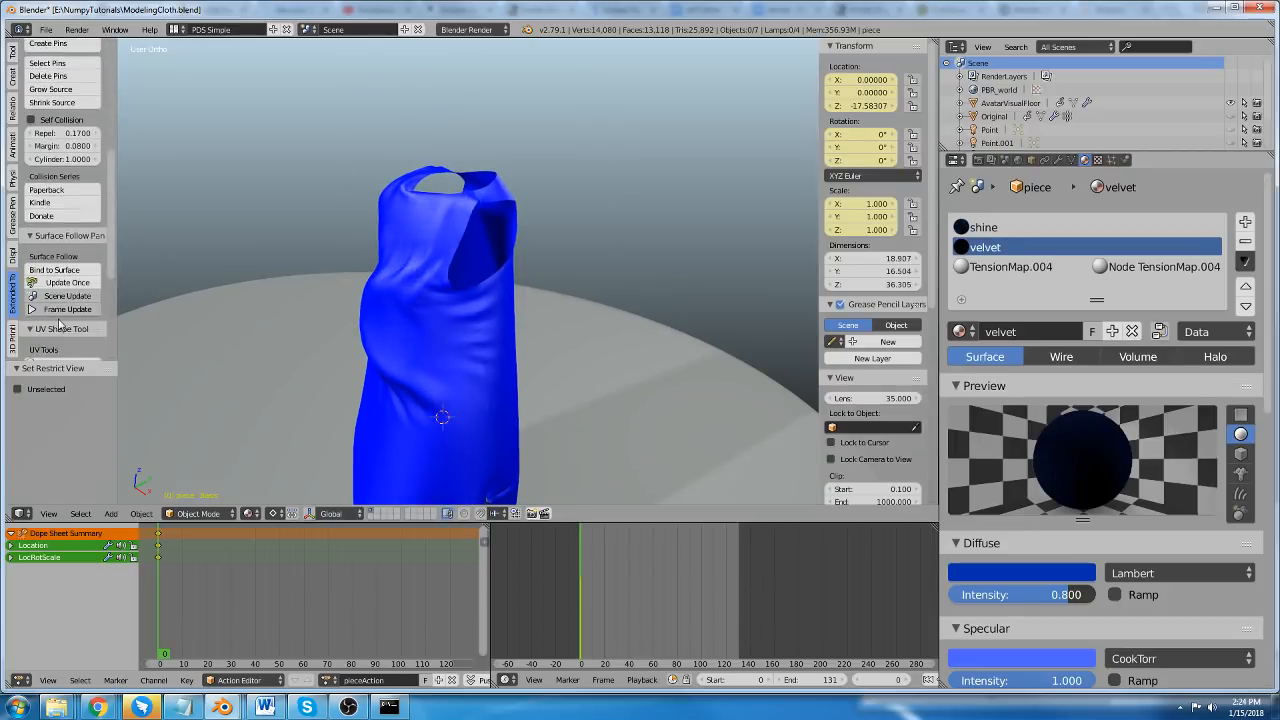
{"action": "left_click", "coordinate": [62, 304]}
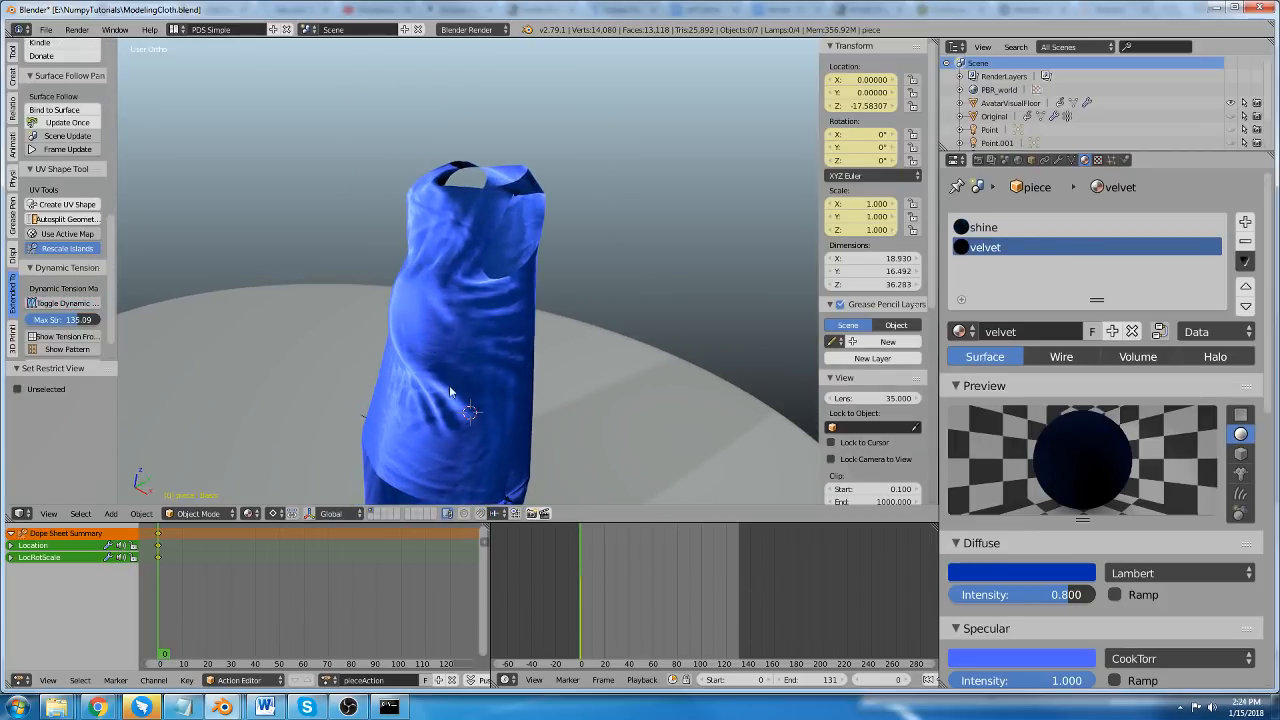
Examine the dress's folds and the Modeling Cloth settings, and pause the simulation.
{"action": "middle_click_drag", "start_coordinate": [449, 385], "coordinate": [443, 317]}
{"action": "middle_click_drag", "start_coordinate": [462, 436], "coordinate": [290, 262]}
{"action": "scroll", "coordinate": [485, 260], "scroll_direction": "up", "scroll_amount": 2}
{"action": "scroll", "coordinate": [330, 270], "scroll_direction": "down", "scroll_amount": 2}
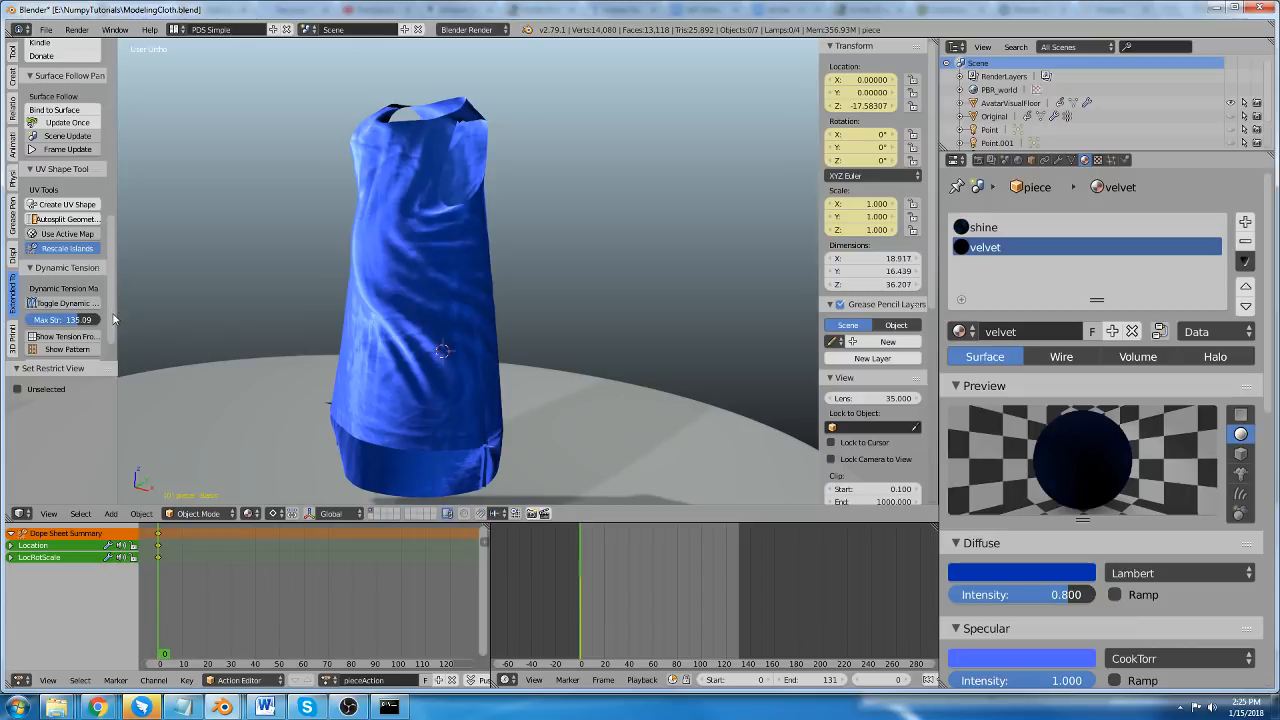
{"action": "left_click_drag", "start_coordinate": [113, 319], "coordinate": [129, 286]}
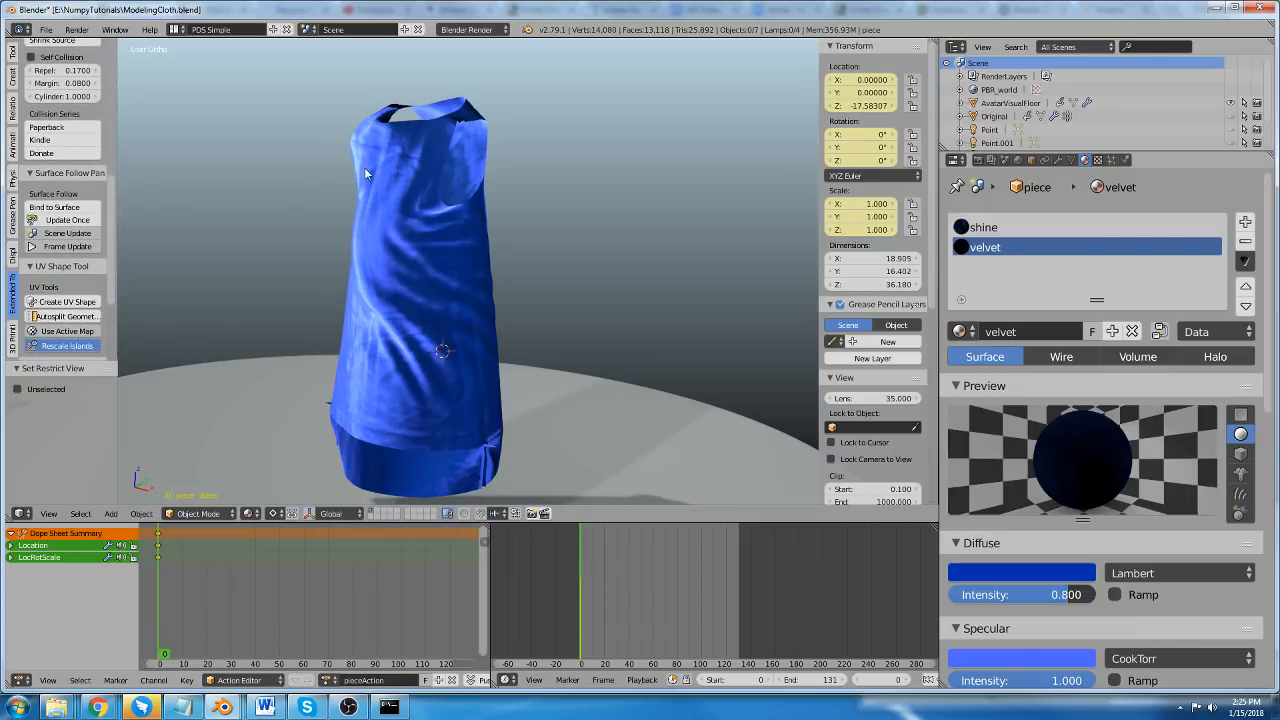
{"action": "scroll", "coordinate": [364, 172], "scroll_direction": "up", "scroll_amount": 2}
{"action": "scroll", "coordinate": [70, 235], "scroll_direction": "up", "scroll_amount": 5}
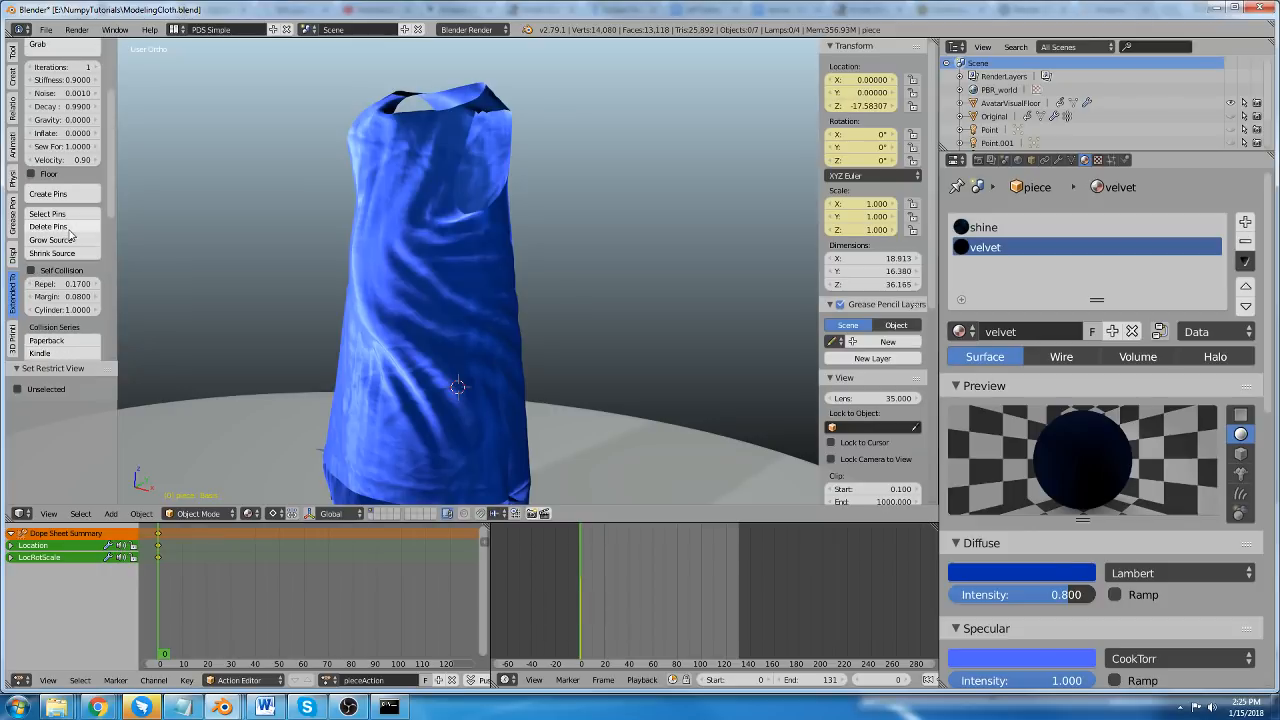
{"action": "scroll", "coordinate": [70, 235], "scroll_direction": "down", "scroll_amount": 4}
{"action": "scroll", "coordinate": [398, 284], "scroll_direction": "down", "scroll_amount": 2}
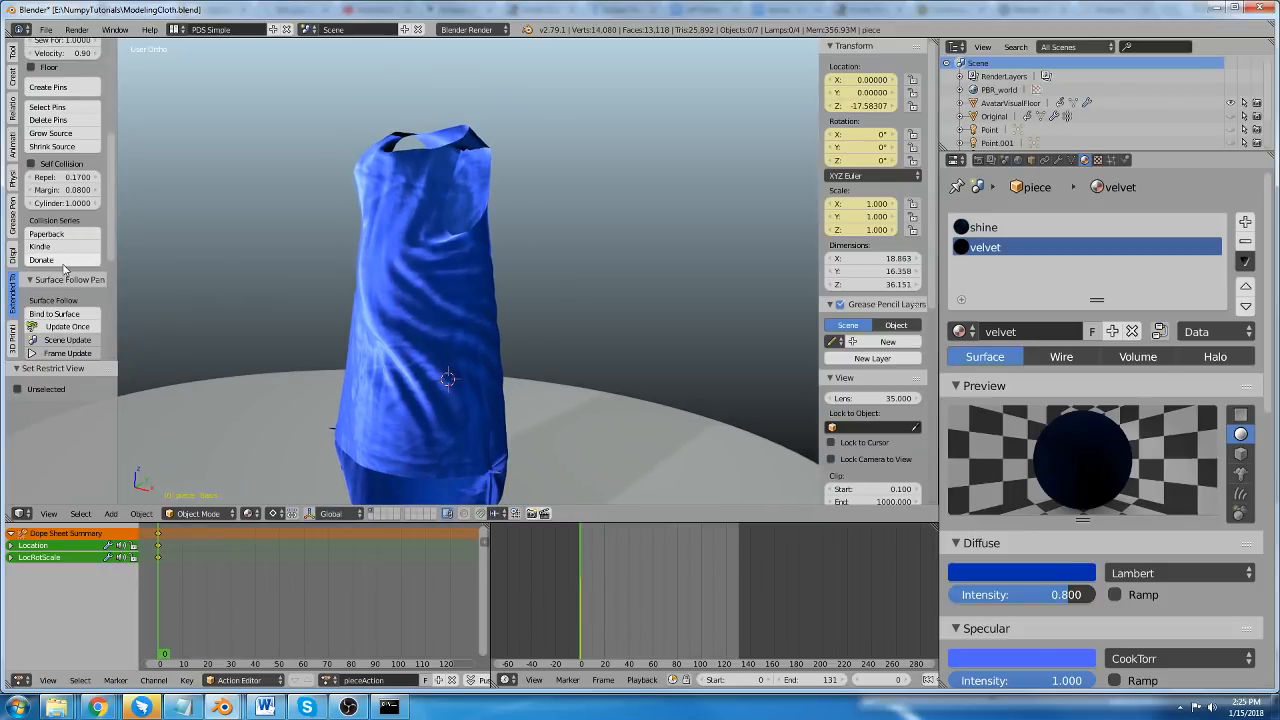
{"action": "scroll", "coordinate": [68, 297], "scroll_direction": "up", "scroll_amount": 5}
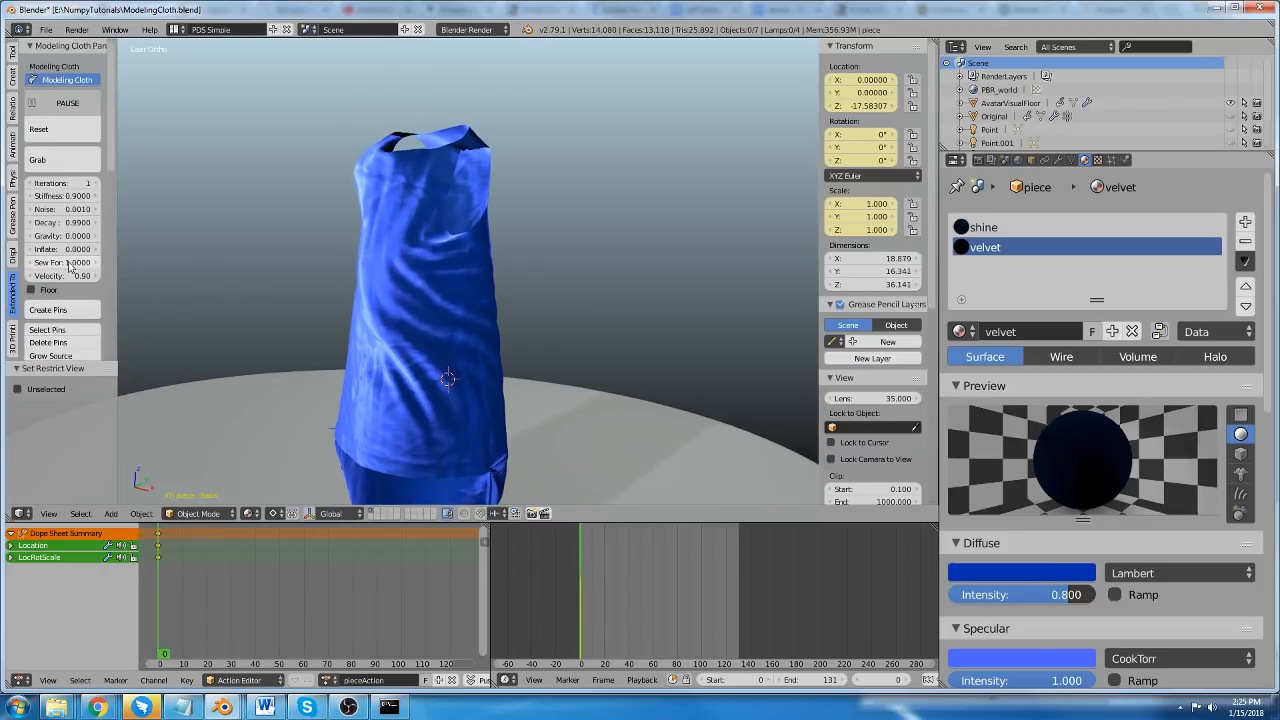
{"action": "scroll", "coordinate": [380, 242], "scroll_direction": "up", "scroll_amount": 5}
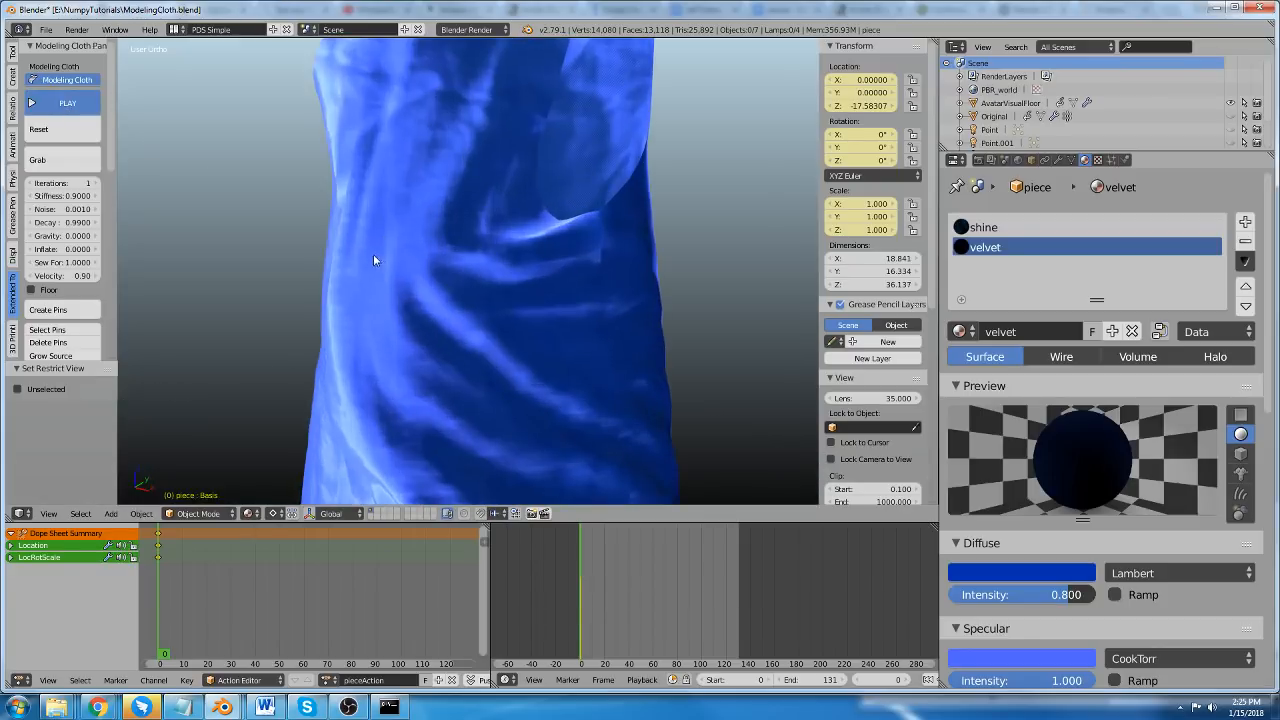
Add a cube mesh on the front of the dress and scale it down to about 0.233.
{"action": "key", "text": "shift+a"}
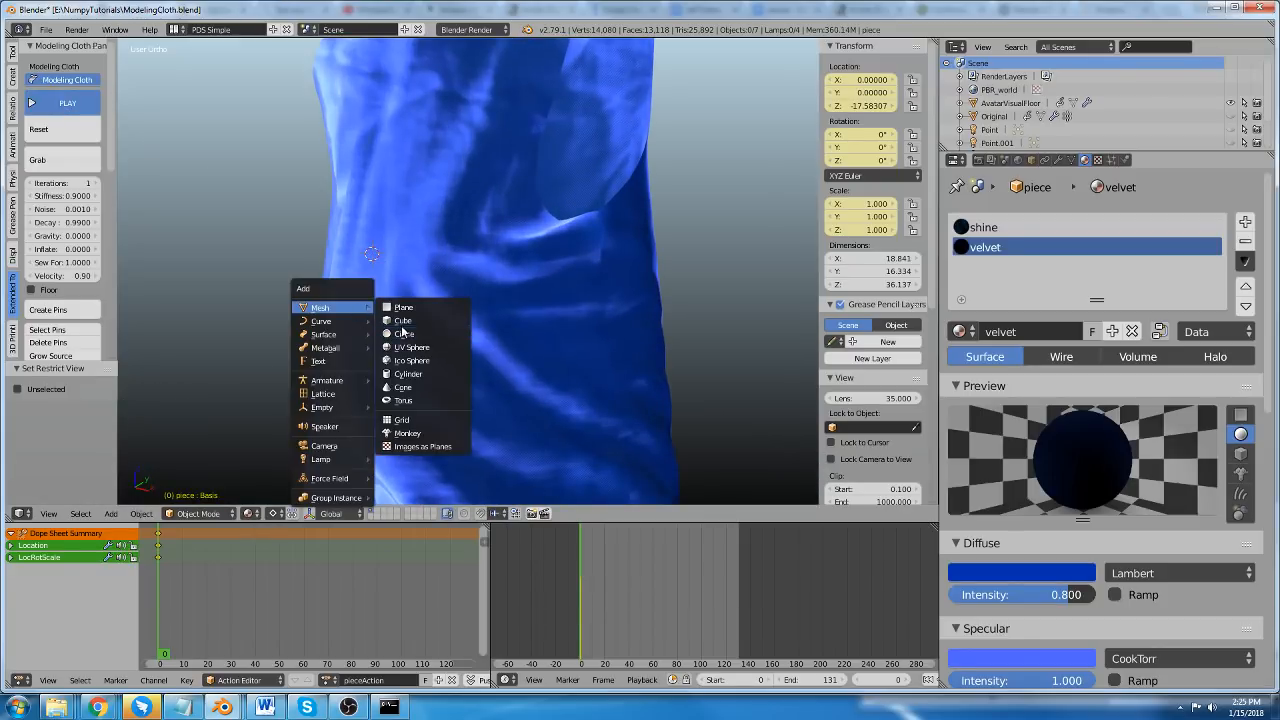
{"action": "left_click", "coordinate": [403, 320]}
{"action": "key", "text": "s"}
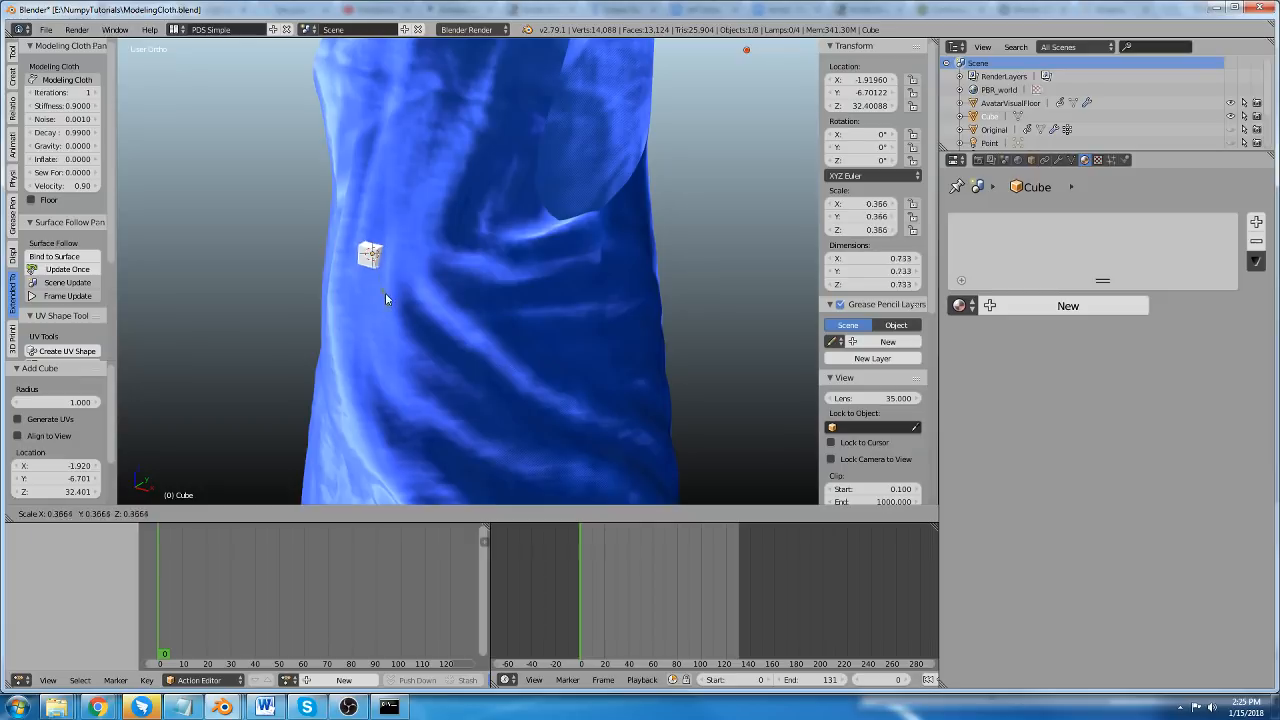
{"action": "left_click", "coordinate": [383, 284]}
Move the small cube about -0.476 along Y so it sits in front of the dress surface.
{"action": "key", "text": "g"}
{"action": "key", "text": "x"}
{"action": "right_click", "coordinate": [375, 300]}
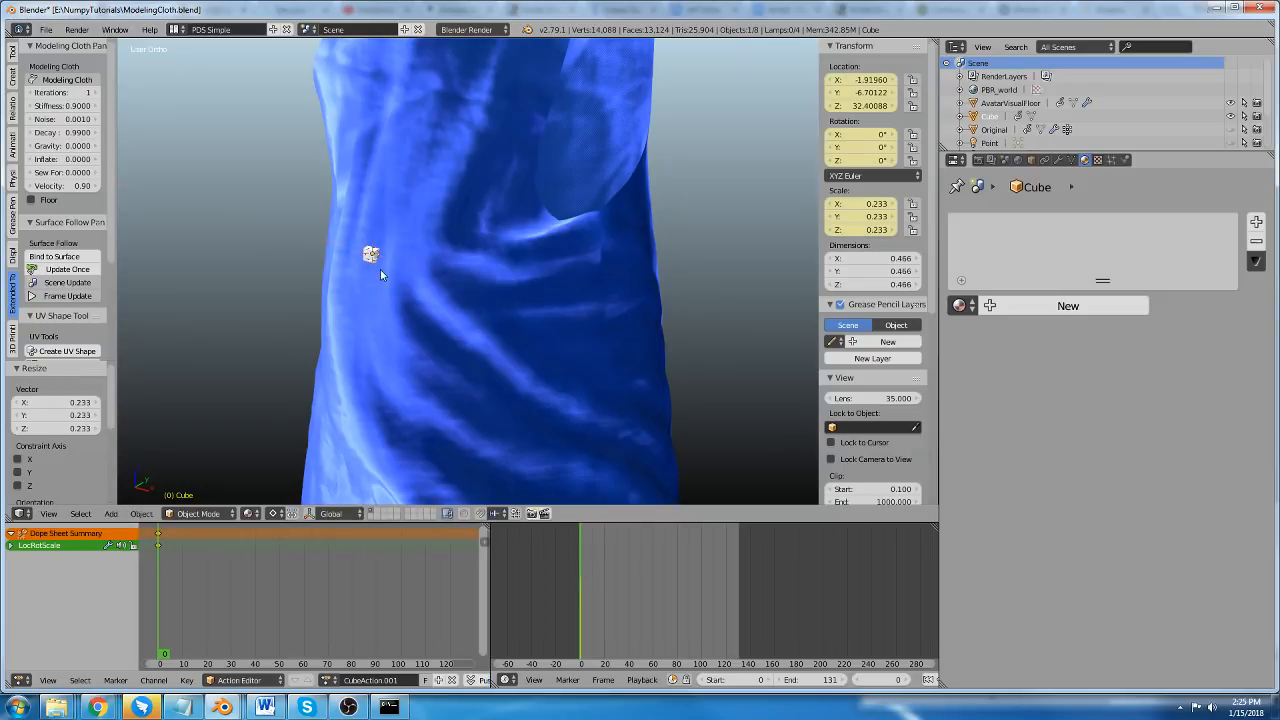
{"action": "key", "text": "shift+d"}
{"action": "key", "text": "y"}
{"action": "left_click", "coordinate": [367, 279]}
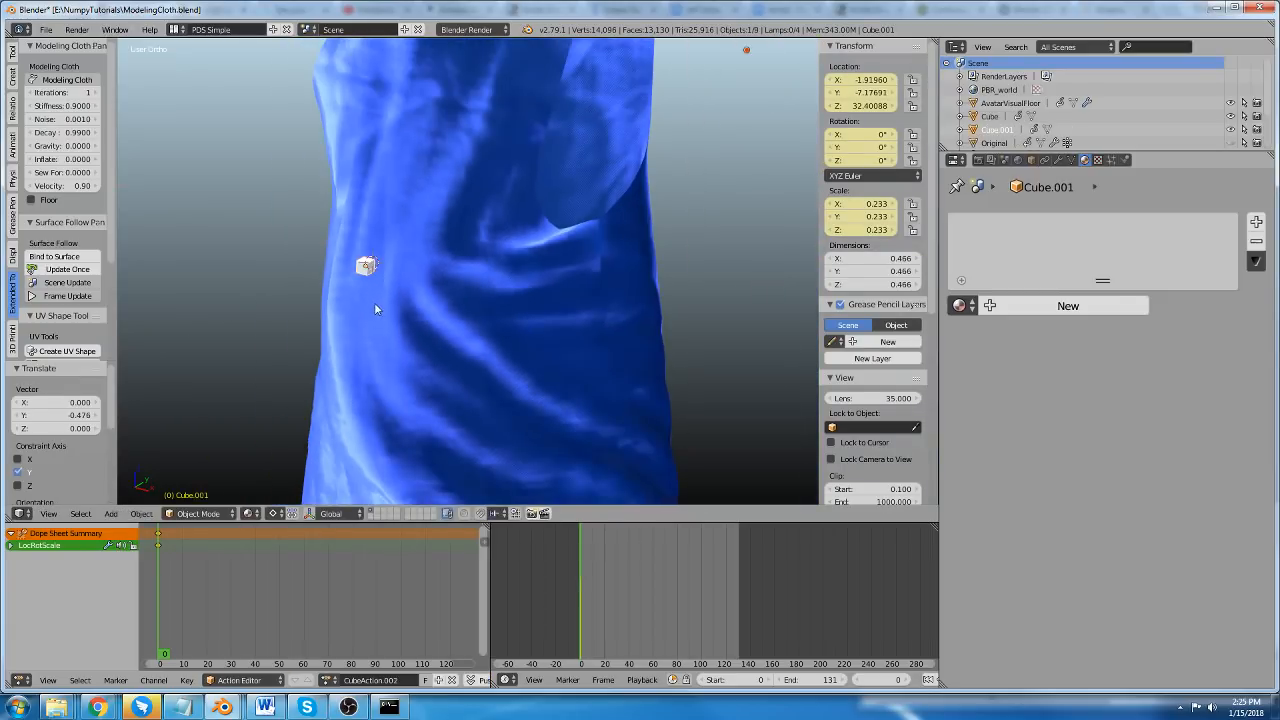
Duplicate the small cube twice upward to form a column of three cubes along the dress's front.
{"action": "left_click", "coordinate": [383, 273]}
{"action": "key", "text": "shift+d"}
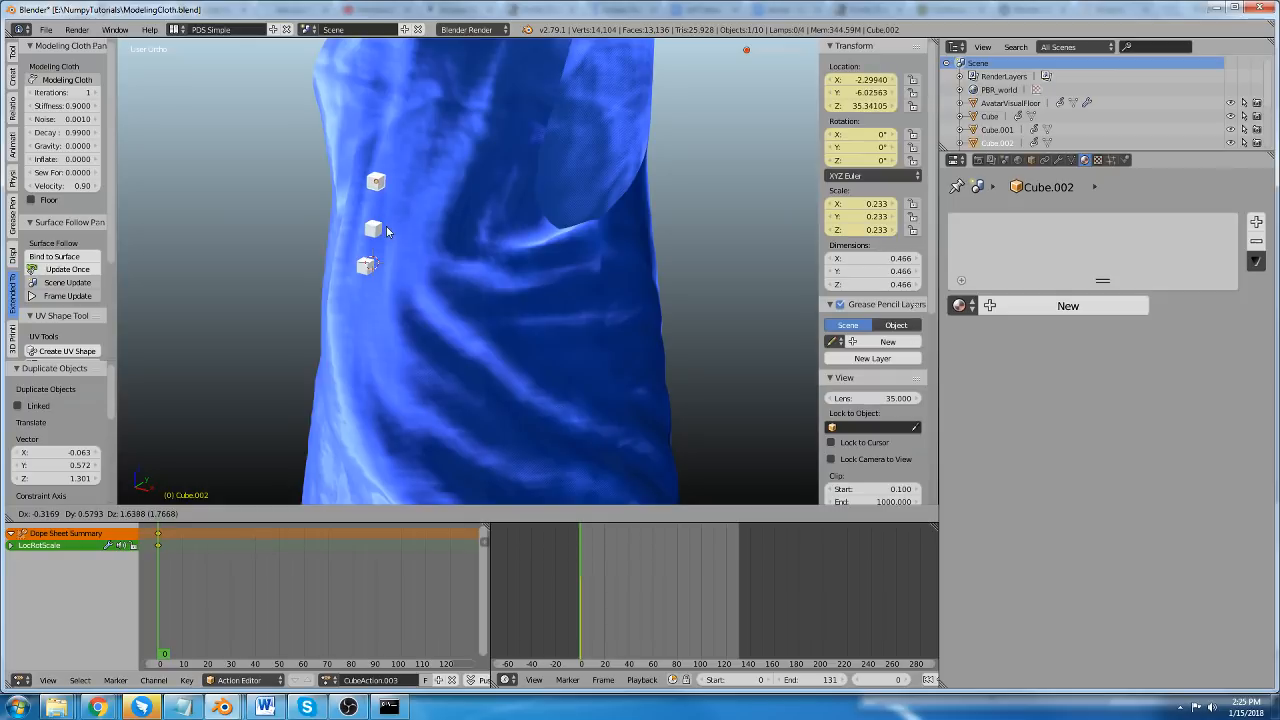
{"action": "left_click", "coordinate": [387, 229]}
Duplicate another cube below the column and shift the copy about -0.383 along Y toward the front.
{"action": "key", "text": "shift+d"}
{"action": "left_click", "coordinate": [408, 382]}
{"action": "key", "text": "g"}
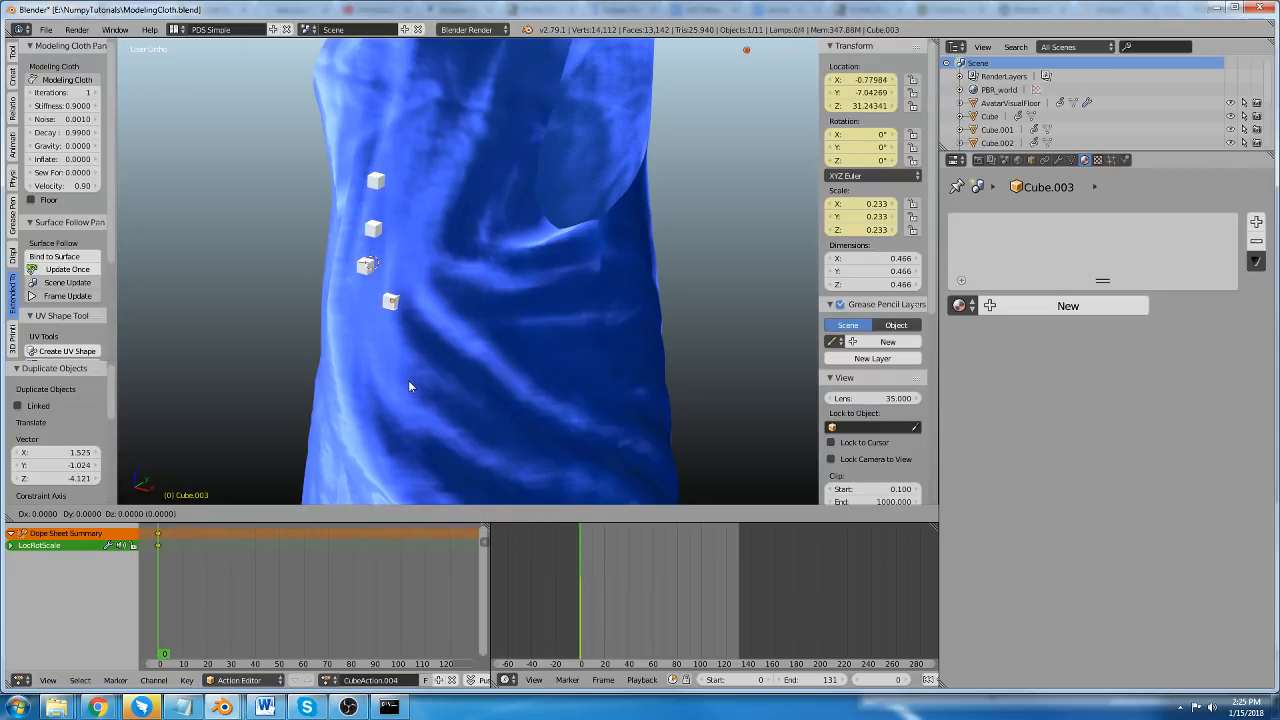
{"action": "key", "text": "x"}
{"action": "key", "text": "y"}
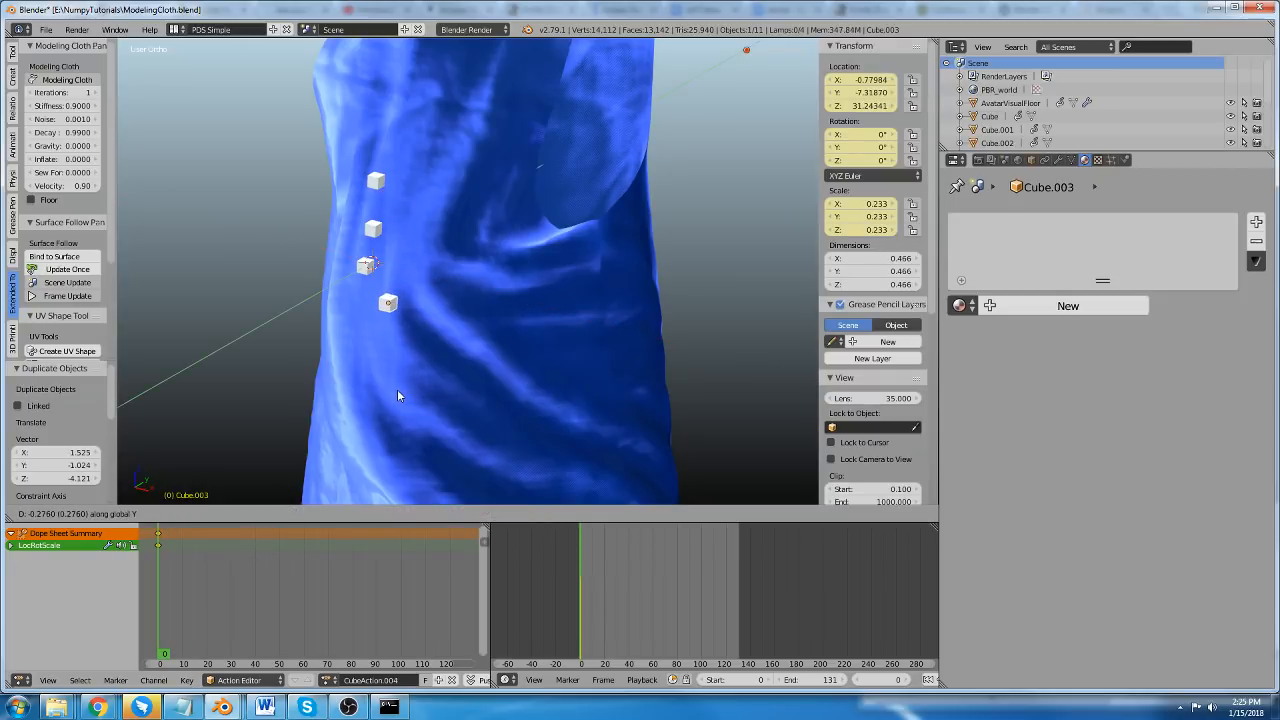
{"action": "left_click", "coordinate": [395, 390]}
Bind the four small cubes to the surface of the dress, with the dress as the active object.
{"action": "right_click", "coordinate": [363, 267], "text": "shift"}
{"action": "right_click", "coordinate": [371, 226], "text": "shift"}
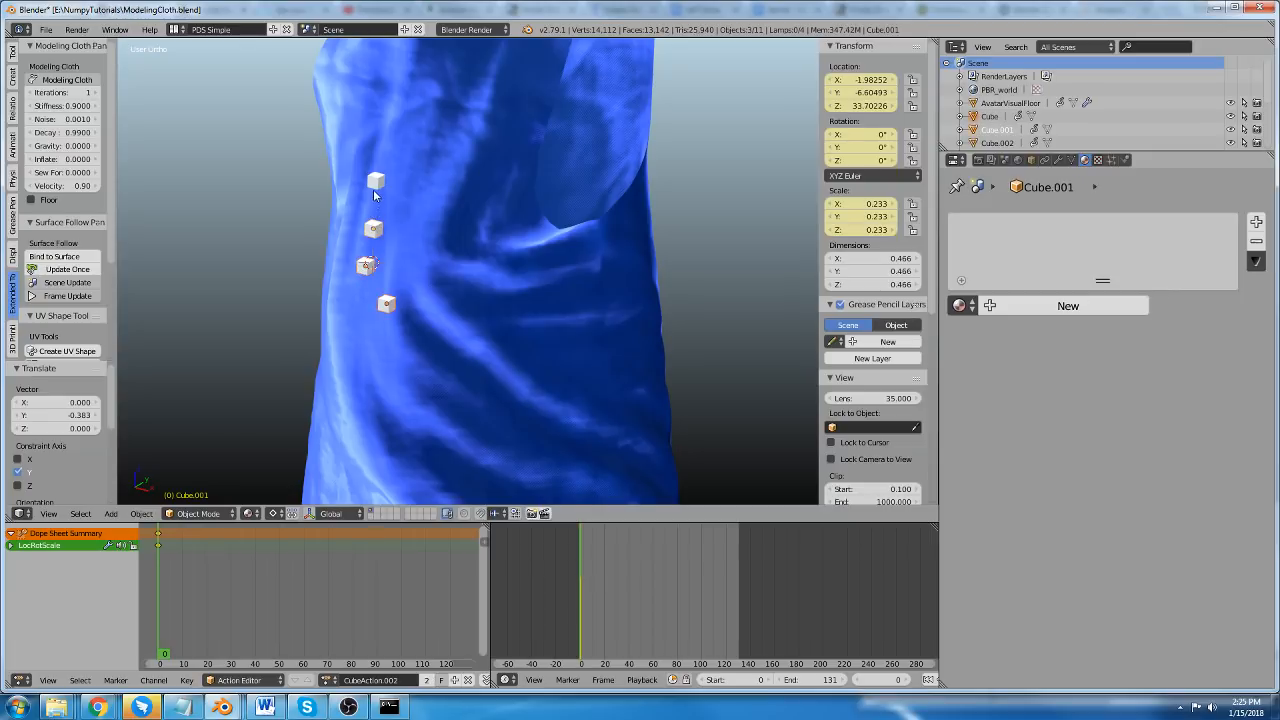
{"action": "middle_click_drag", "start_coordinate": [414, 256], "coordinate": [269, 257]}
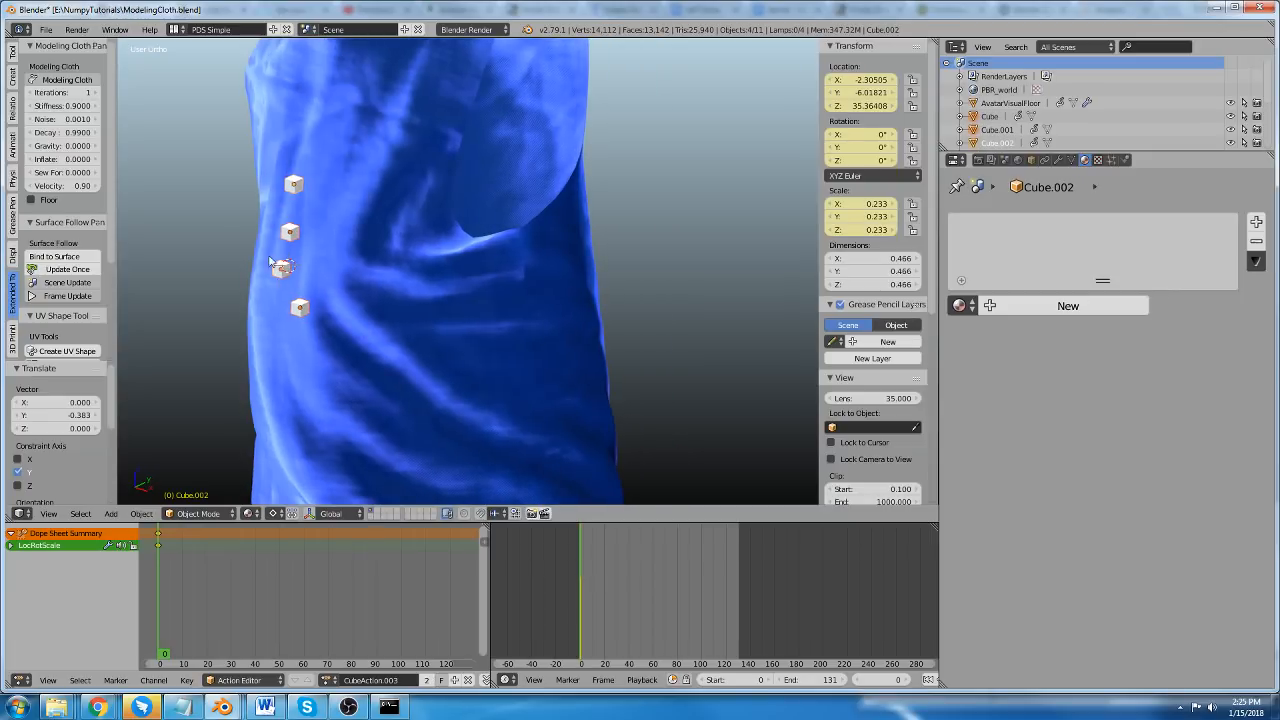
{"action": "right_click", "coordinate": [260, 311], "text": "shift"}
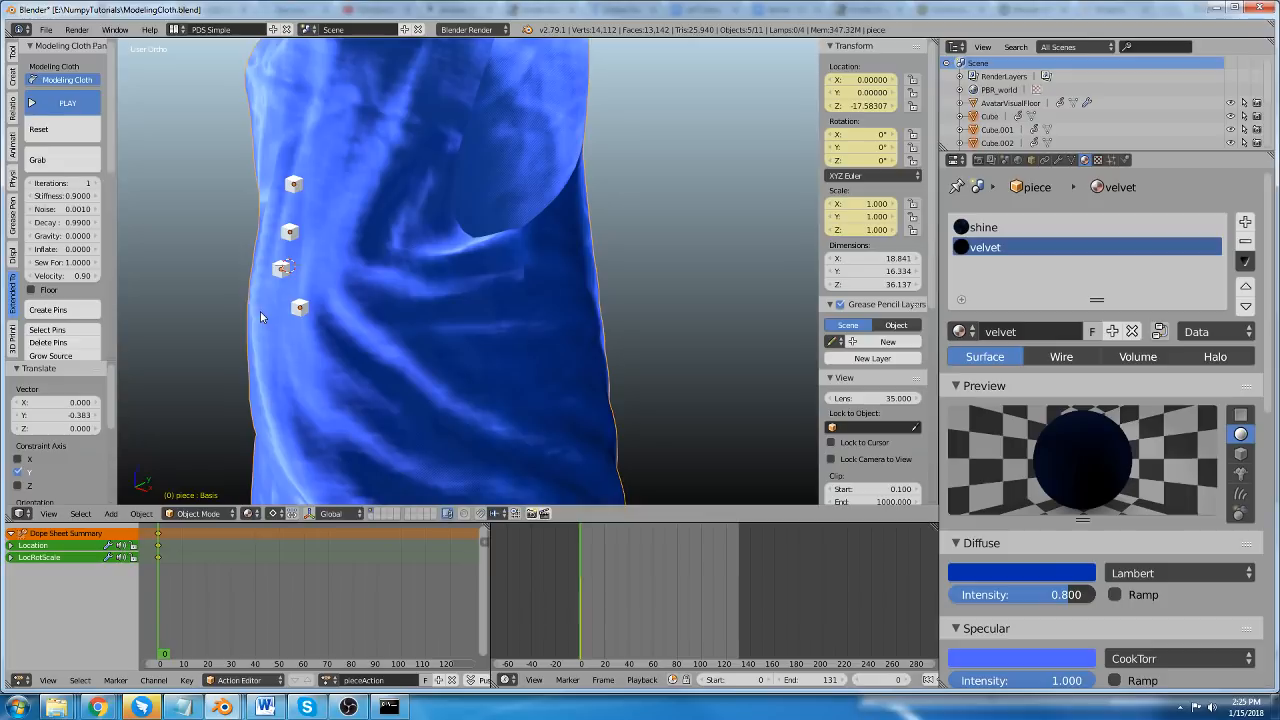
{"action": "key", "text": "g"}
{"action": "right_click", "coordinate": [274, 307]}
{"action": "scroll", "coordinate": [55, 268], "scroll_direction": "down", "scroll_amount": 10}
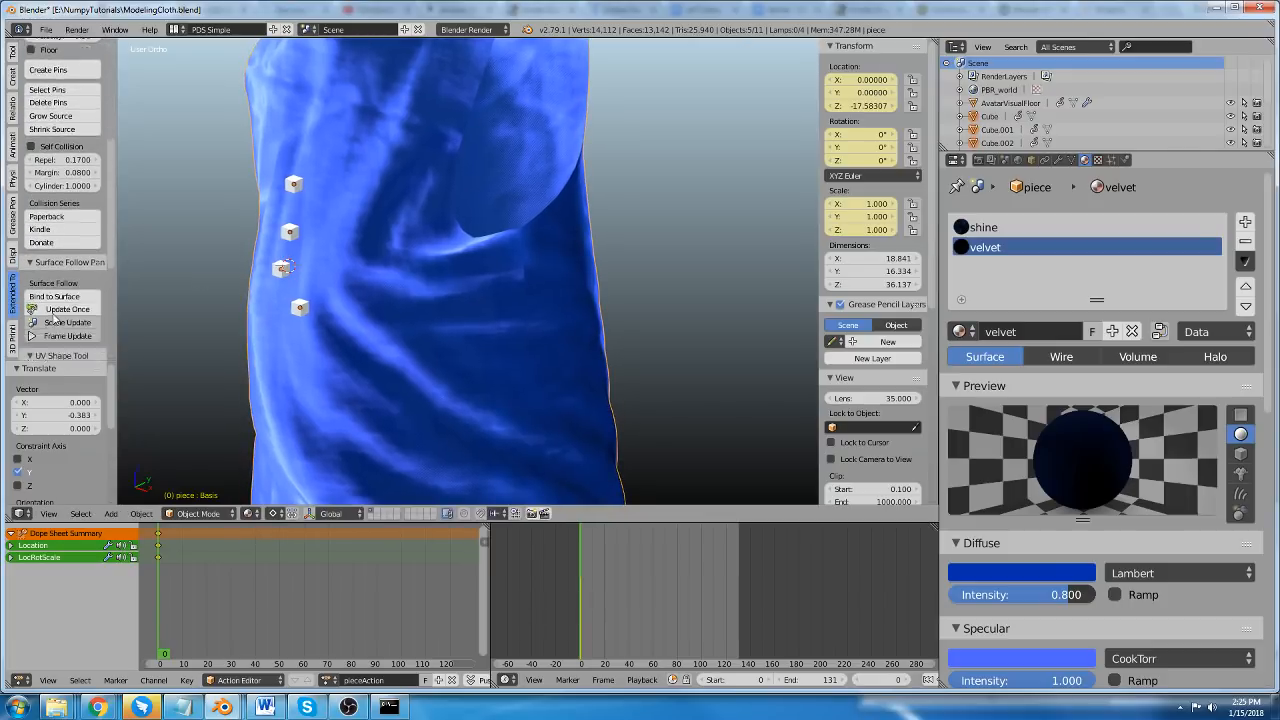
{"action": "left_click", "coordinate": [54, 243]}
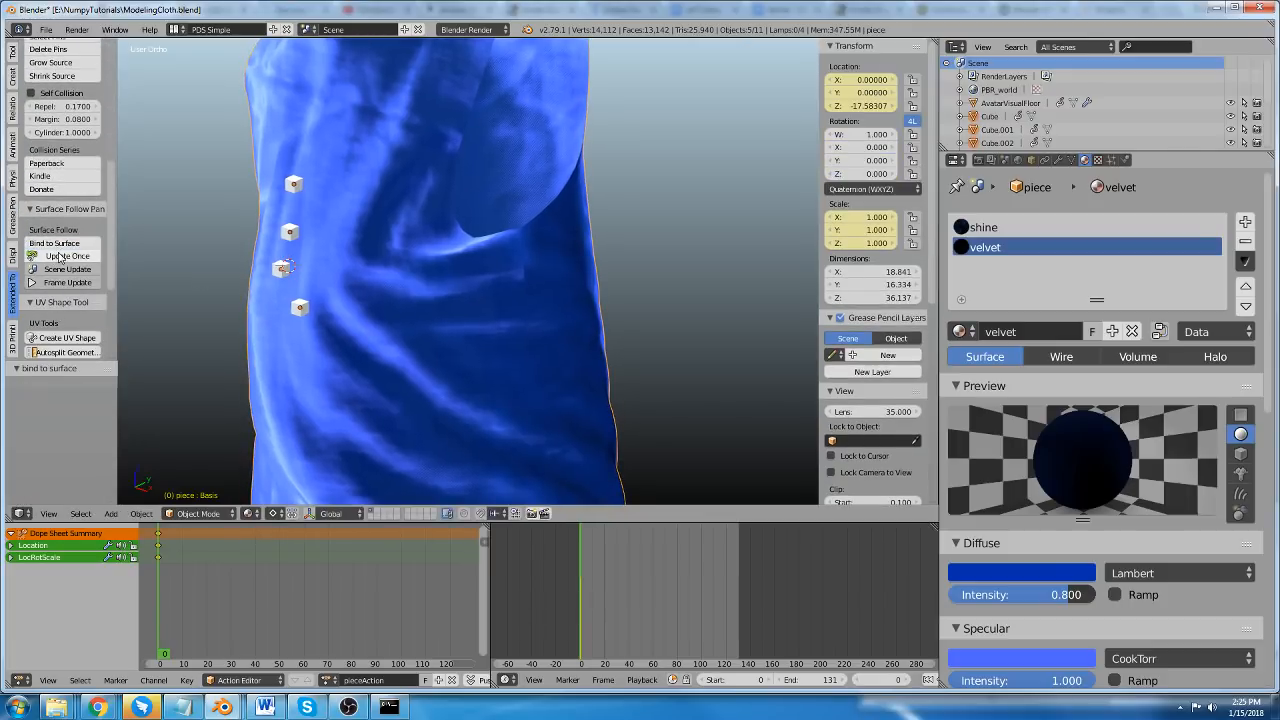
Turn on Scene Update for the surface follow of the bound cubes.
{"action": "left_click", "coordinate": [70, 270]}
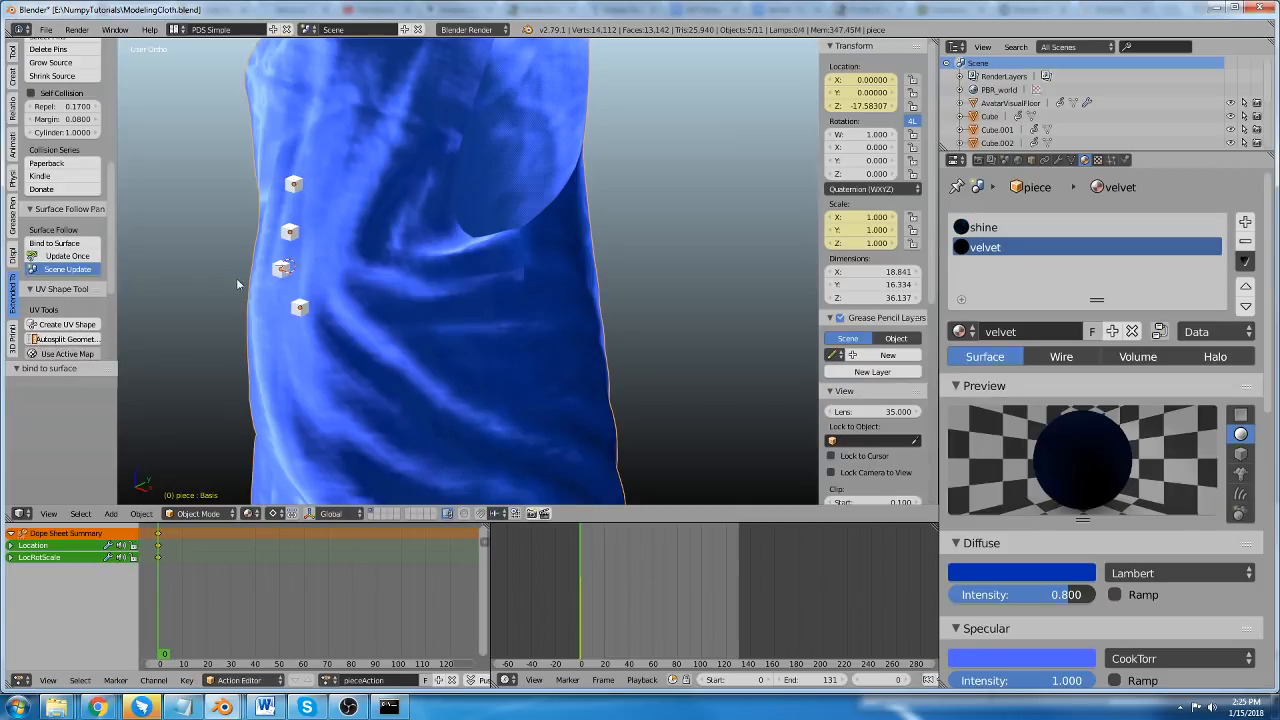
{"action": "scroll", "coordinate": [269, 303], "scroll_direction": "up", "scroll_amount": 2}
{"action": "scroll", "coordinate": [75, 272], "scroll_direction": "up", "scroll_amount": 8}
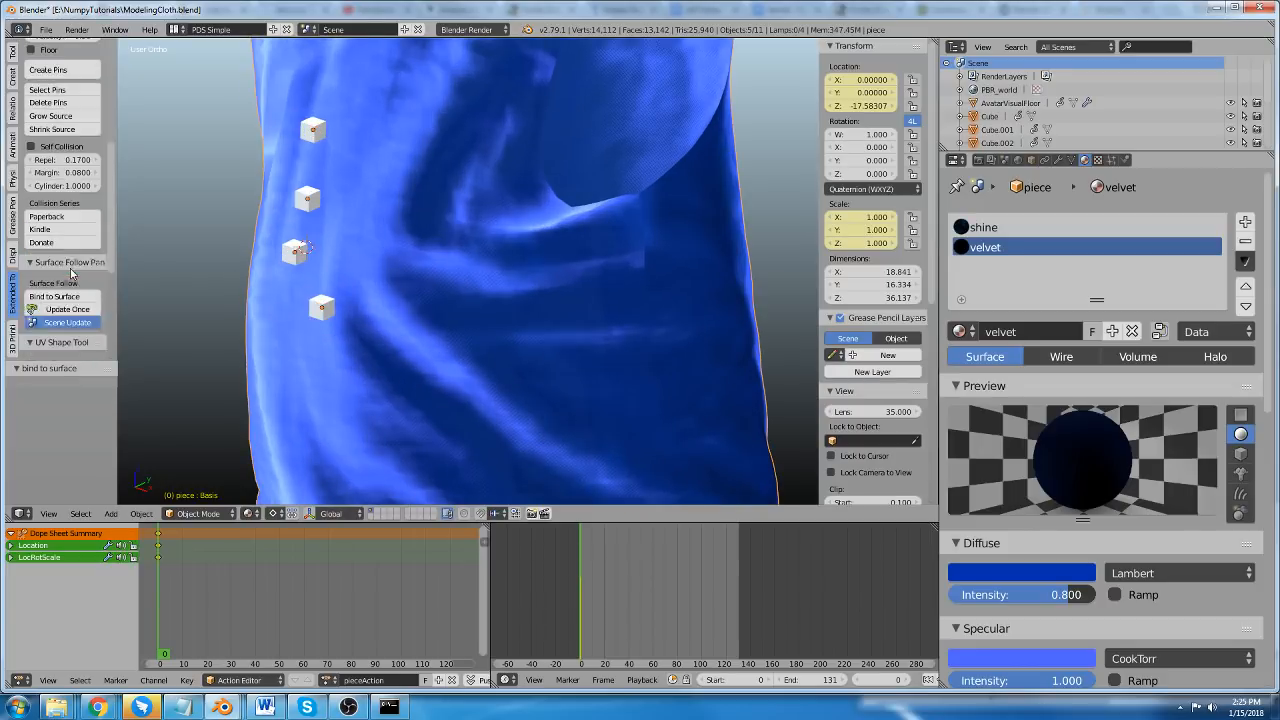
{"action": "scroll", "coordinate": [168, 205], "scroll_direction": "down", "scroll_amount": 3}
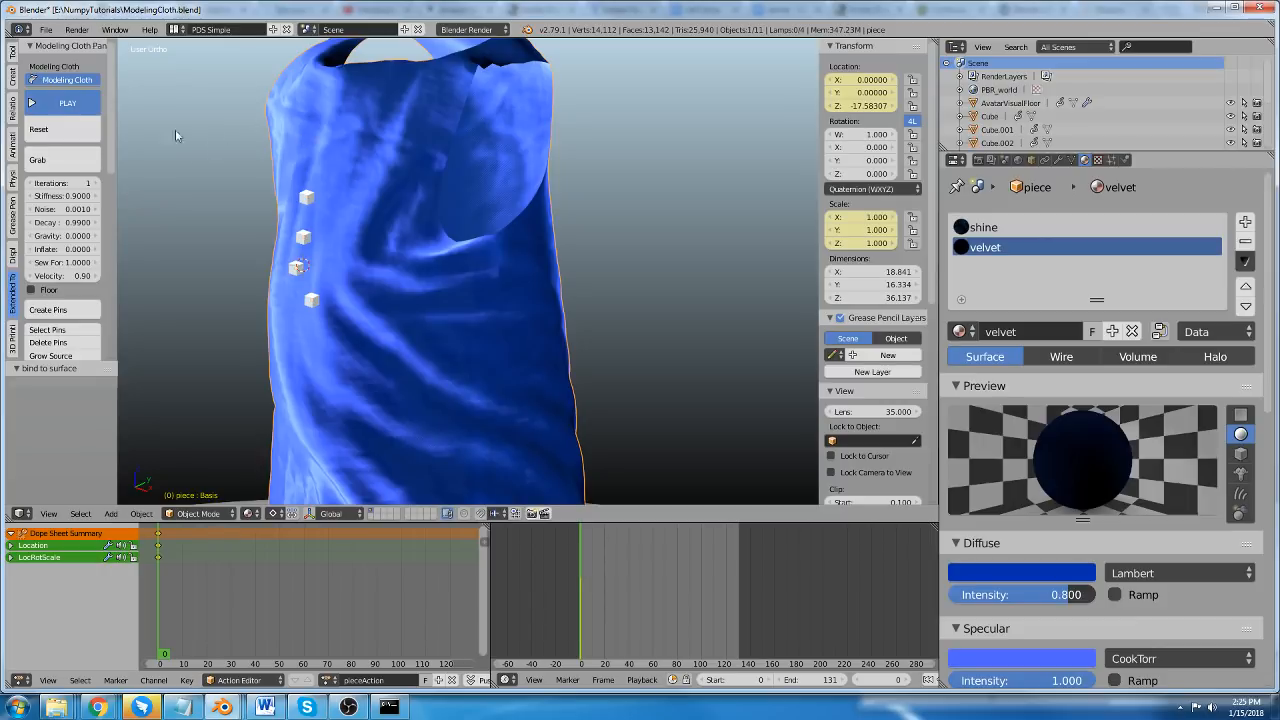
Play the dress's cloth simulation and pull the fabric beside the bound cubes outward with Grab.
{"action": "left_click", "coordinate": [67, 103]}
{"action": "scroll", "coordinate": [240, 224], "scroll_direction": "up", "scroll_amount": 2}
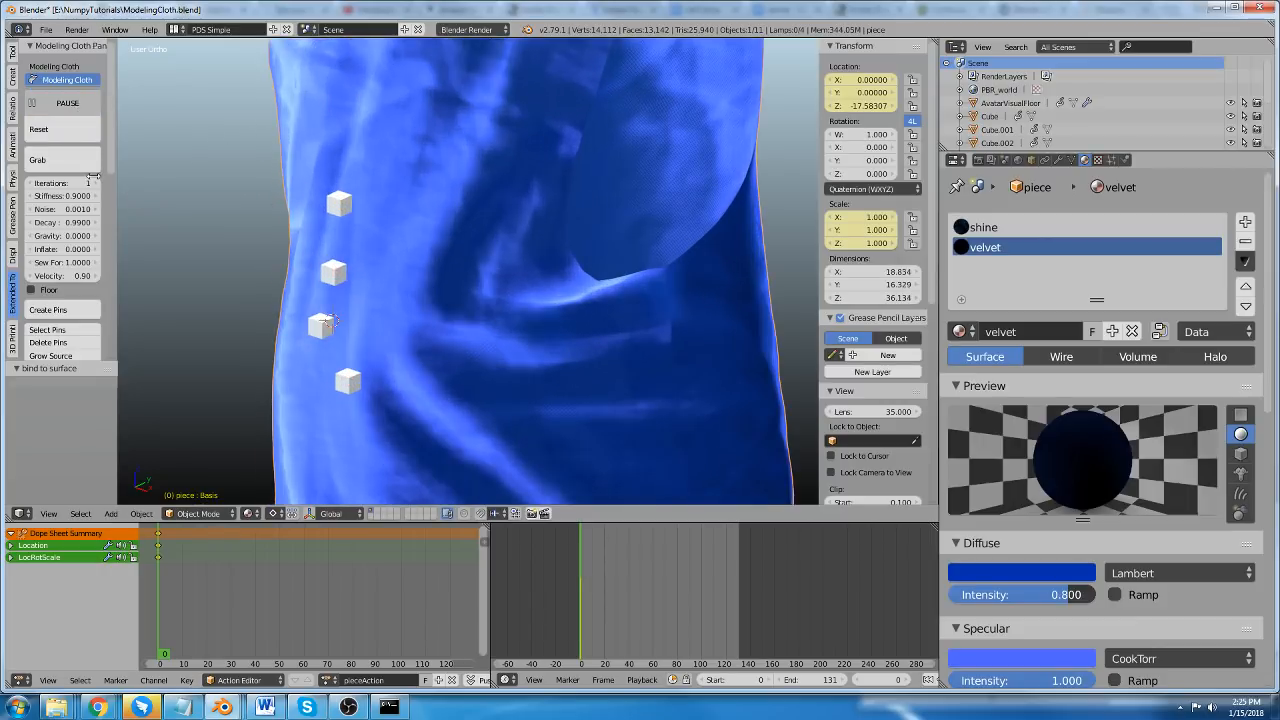
{"action": "left_click_drag", "start_coordinate": [328, 321], "coordinate": [210, 295]}
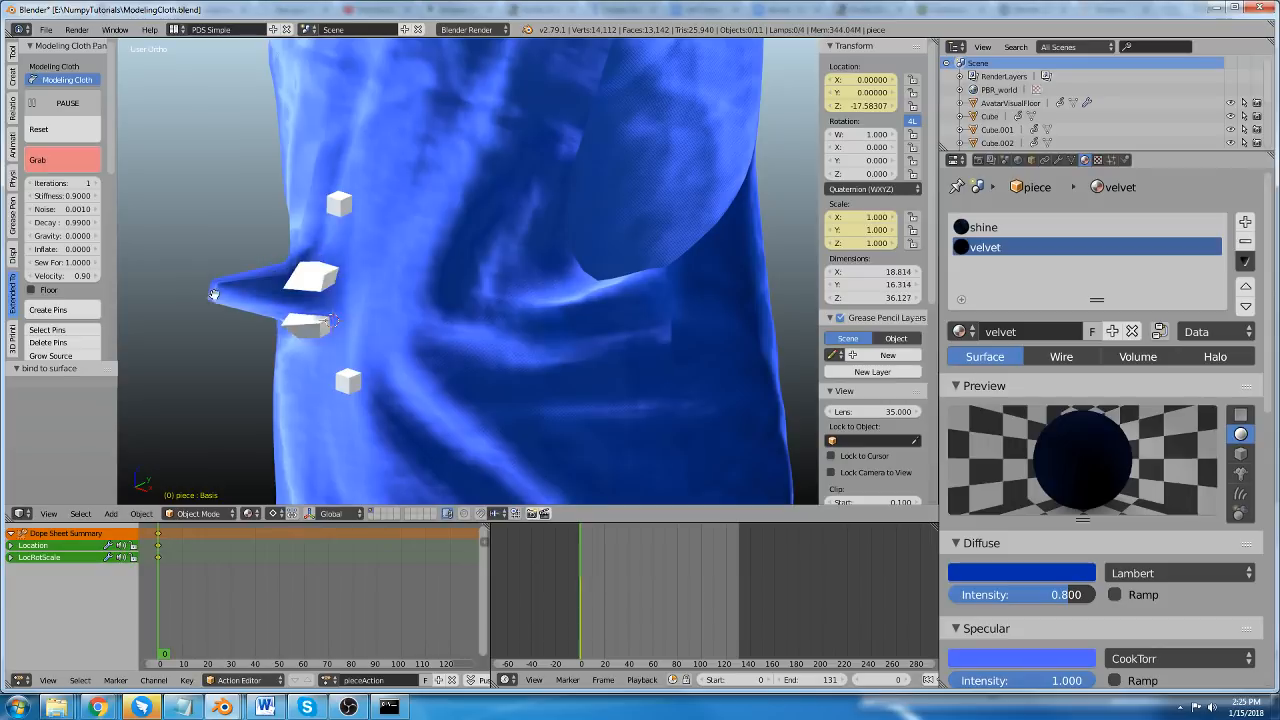
{"action": "key", "text": "Escape"}
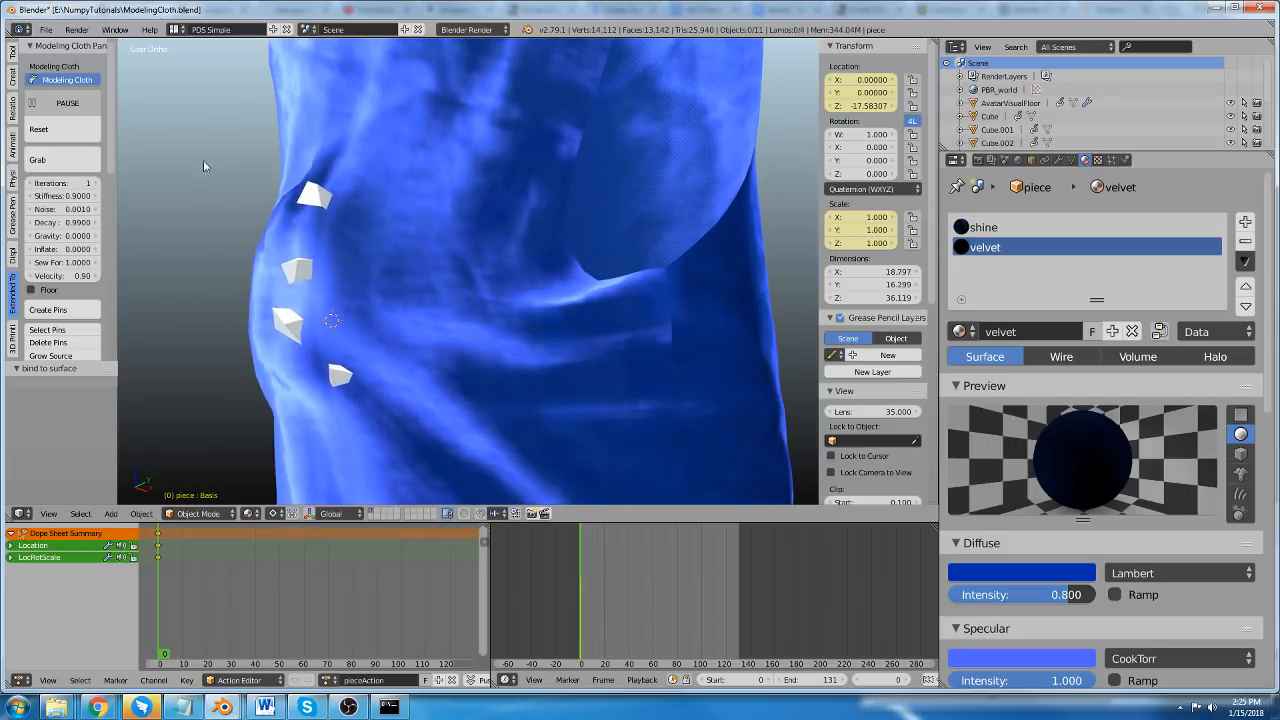
Examine how the bound cubes follow the dress and review the add-on settings, and pause the simulation.
{"action": "scroll", "coordinate": [367, 282], "scroll_direction": "down", "scroll_amount": 3}
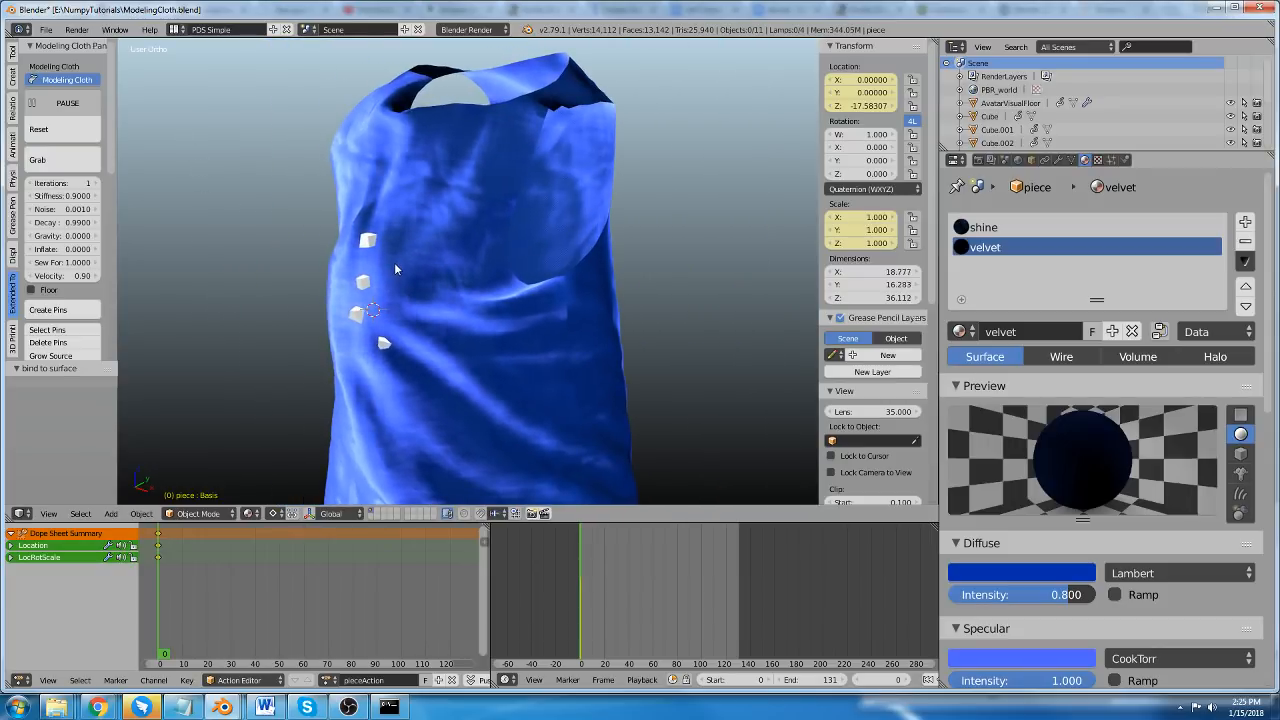
{"action": "scroll", "coordinate": [394, 262], "scroll_direction": "up", "scroll_amount": 1}
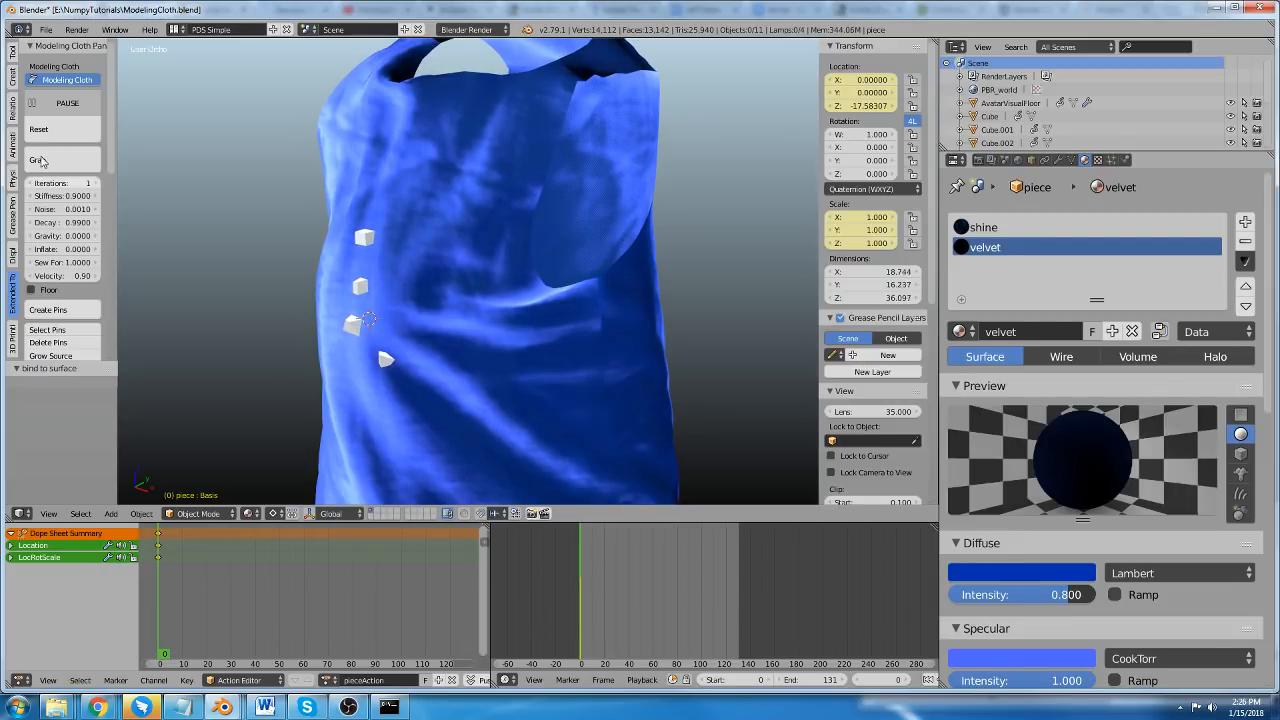
{"action": "scroll", "coordinate": [91, 140], "scroll_direction": "down", "scroll_amount": 1}
{"action": "scroll", "coordinate": [112, 200], "scroll_direction": "down", "scroll_amount": 3}
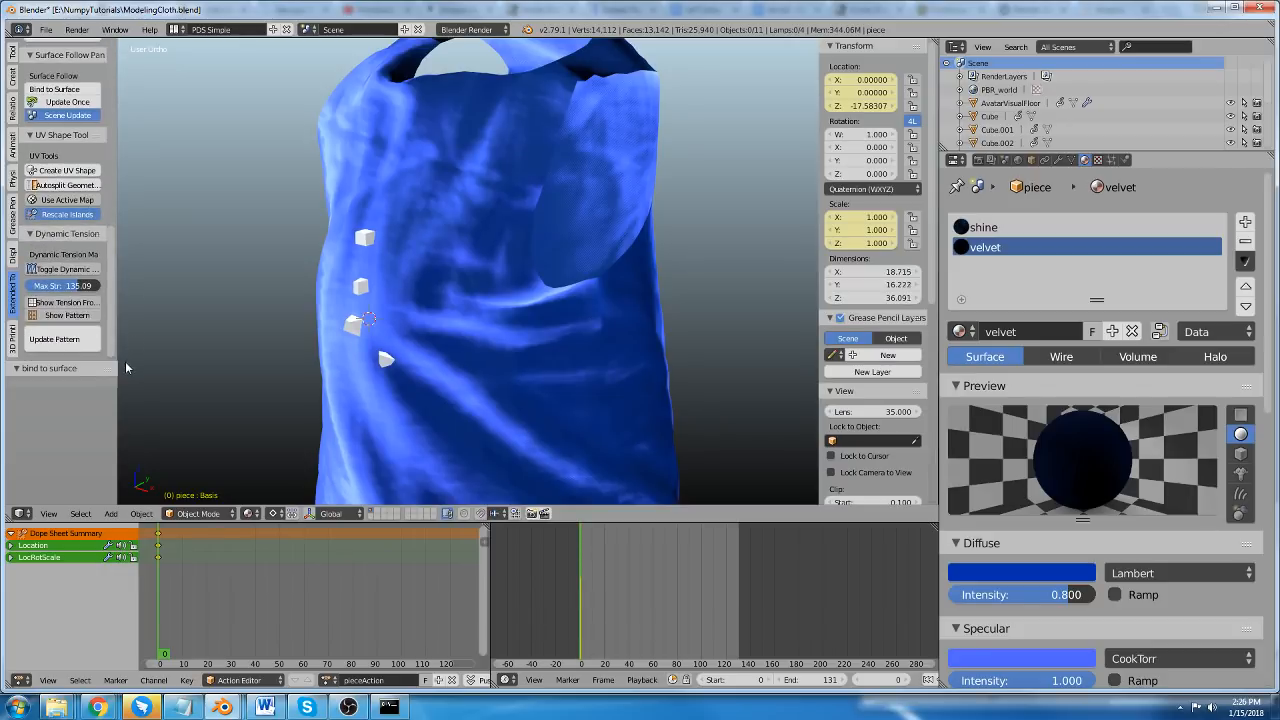
{"action": "scroll", "coordinate": [103, 109], "scroll_direction": "up", "scroll_amount": 4}
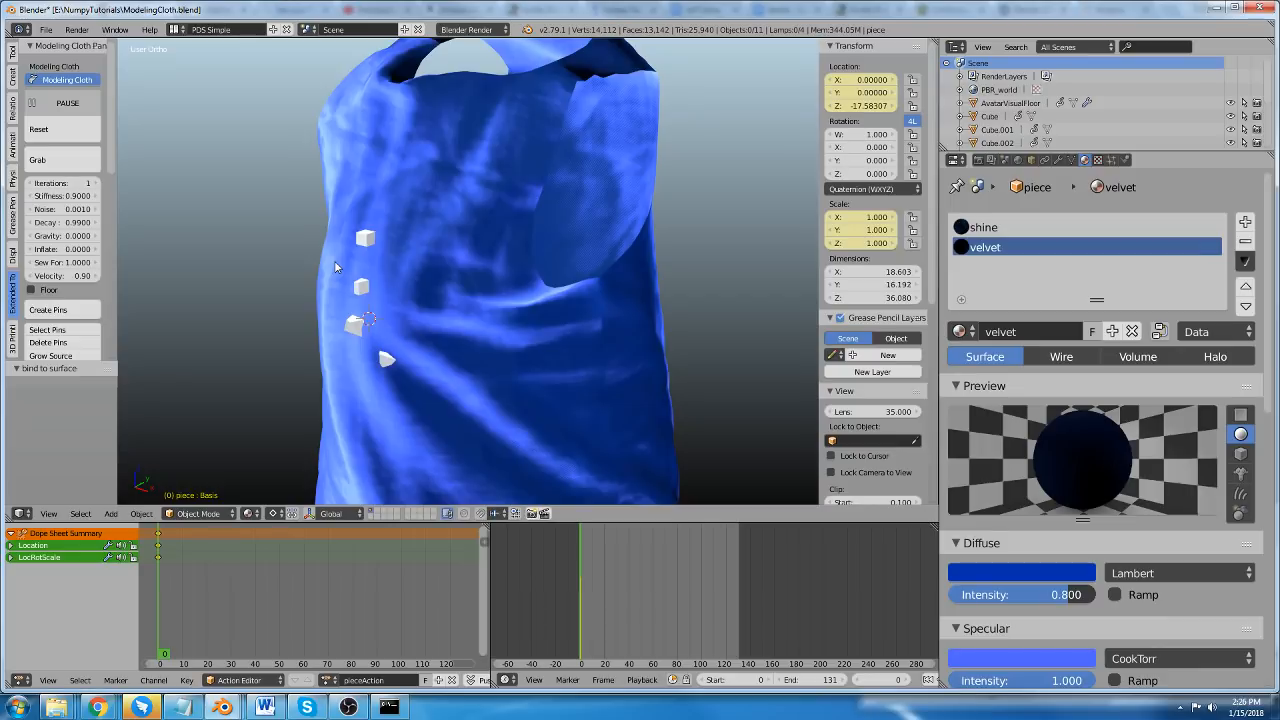
{"action": "scroll", "coordinate": [357, 237], "scroll_direction": "down", "scroll_amount": 3}
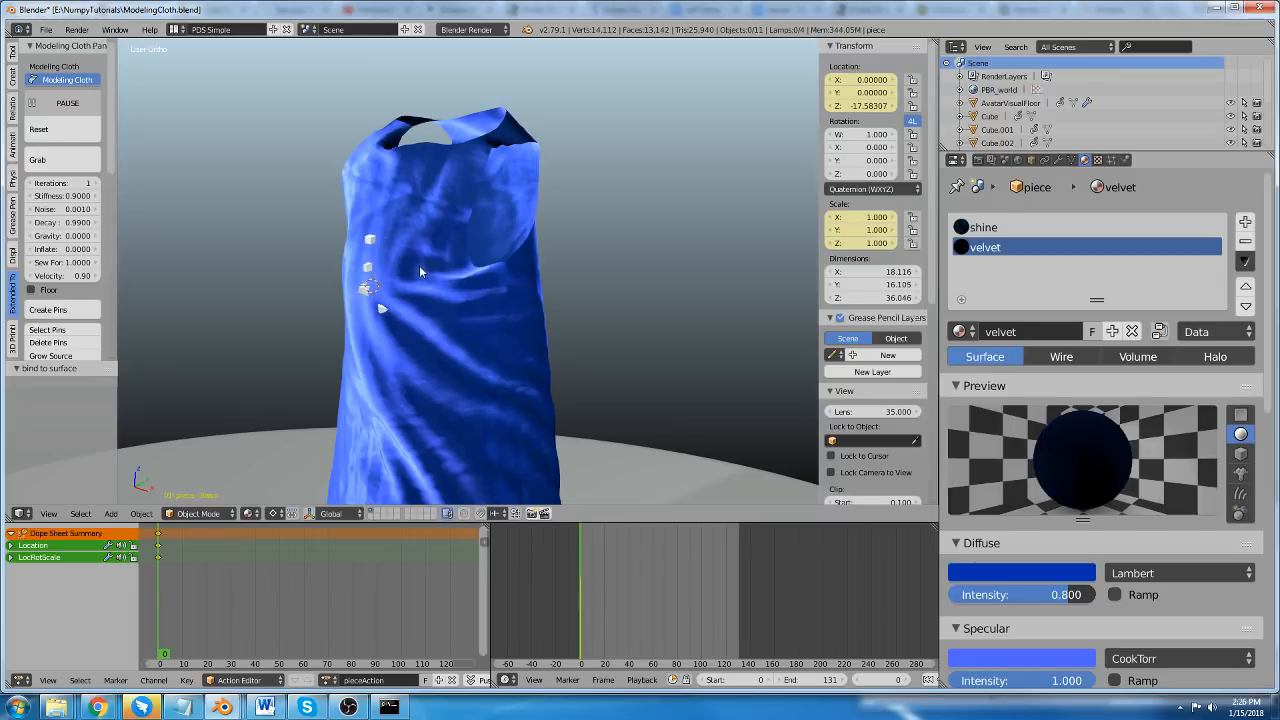
{"action": "left_click", "coordinate": [76, 106]}
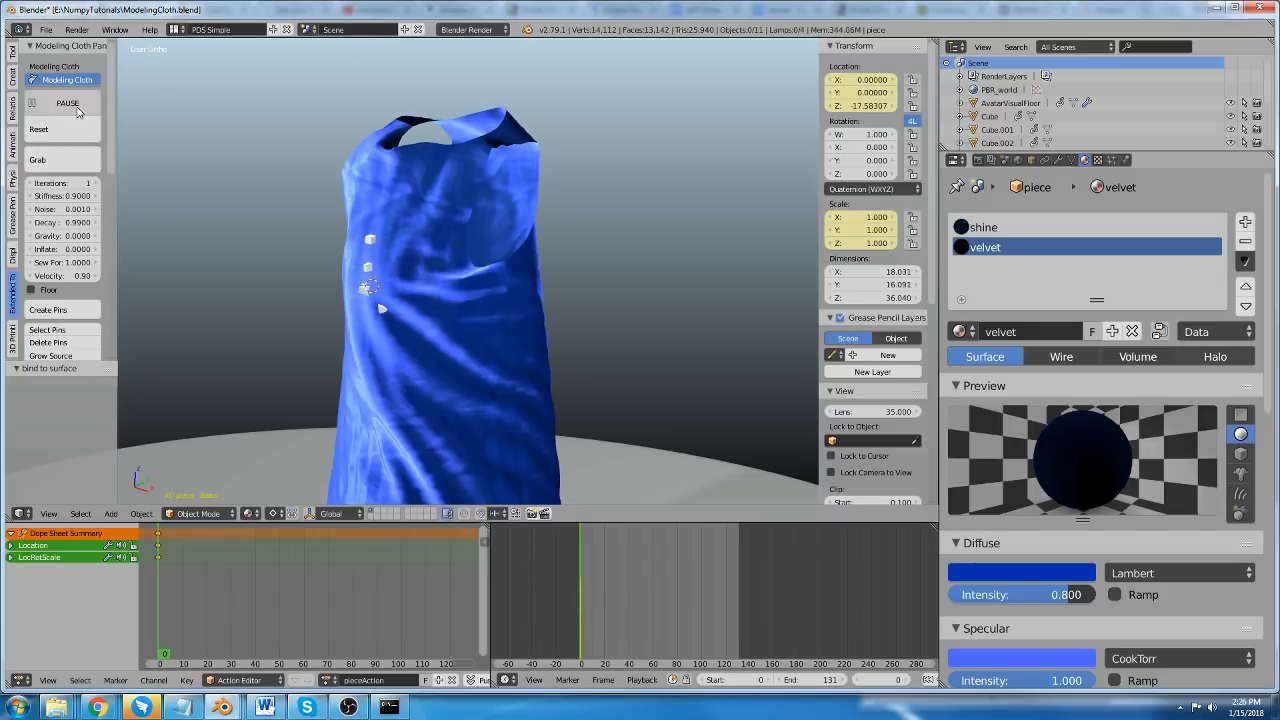
{"action": "left_click", "coordinate": [78, 110]}
Turn off Modeling Cloth for the dress.
{"action": "scroll", "coordinate": [322, 215], "scroll_direction": "down", "scroll_amount": 4}
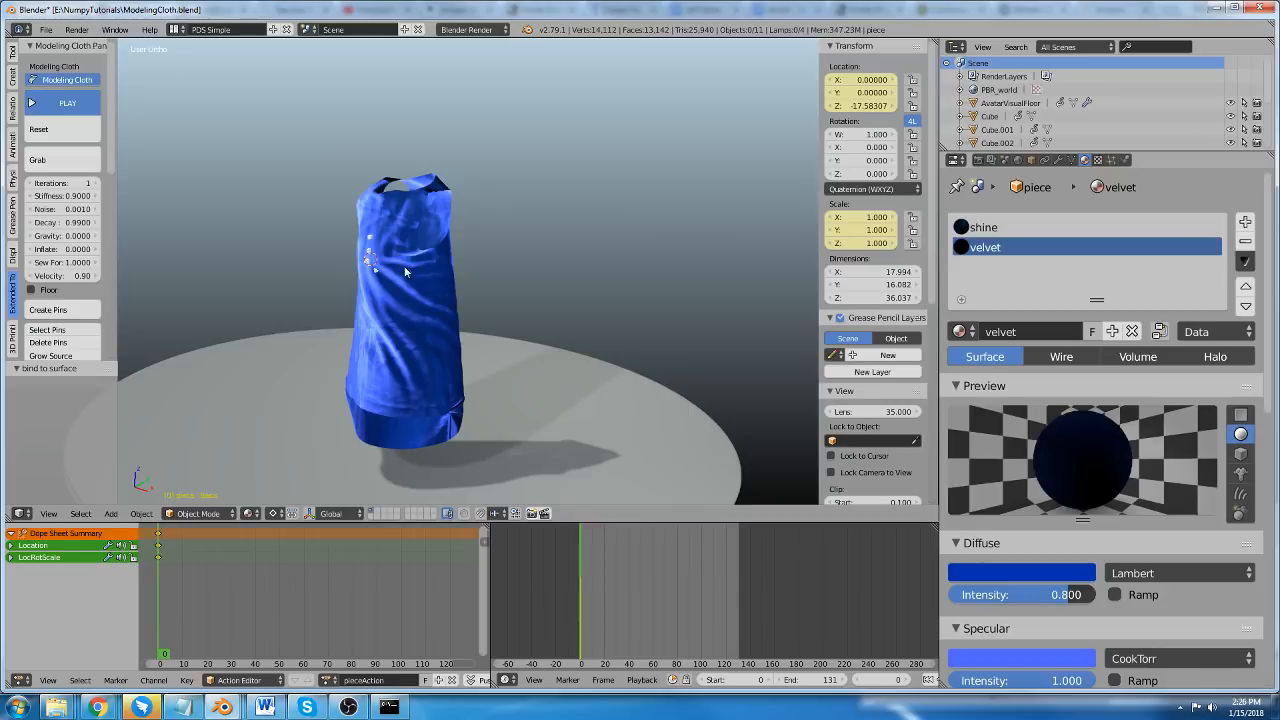
{"action": "middle_click_drag", "start_coordinate": [338, 224], "coordinate": [286, 252]}
{"action": "scroll", "coordinate": [284, 262], "scroll_direction": "up", "scroll_amount": 2}
{"action": "key", "text": "shift+a"}
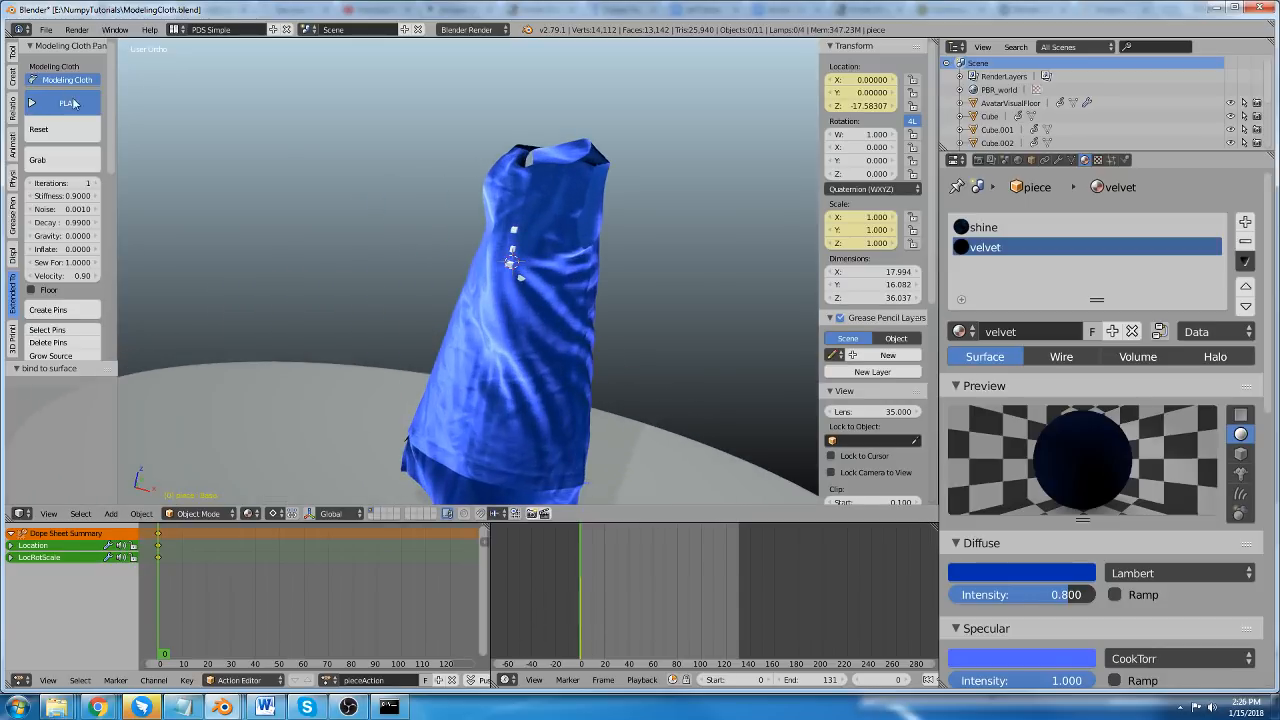
{"action": "left_click", "coordinate": [69, 80]}
Add a cylinder mesh and move it away from the dress by about -17.66 X, 9.88 Y and 7.53 Z.
{"action": "middle_click_drag", "start_coordinate": [210, 213], "coordinate": [268, 263]}
{"action": "key", "text": "shift+a"}
{"action": "mouse_move", "coordinate": [268, 263]}
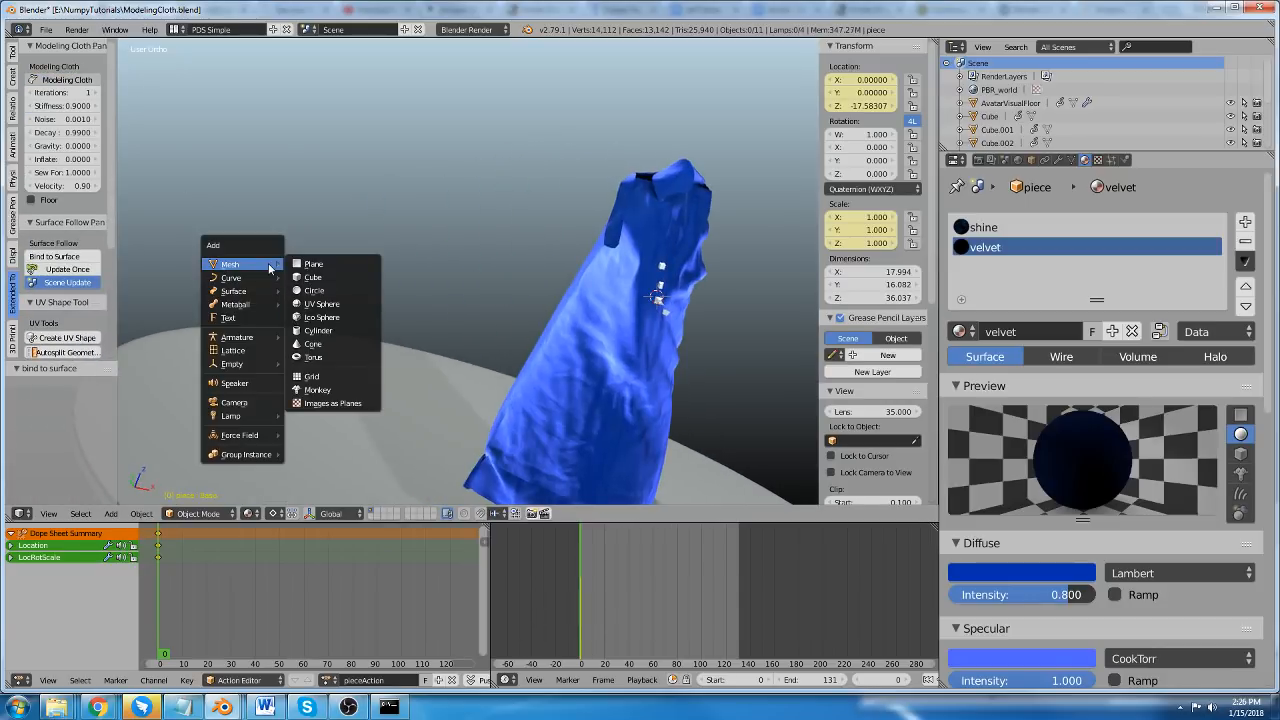
{"action": "left_click", "coordinate": [318, 330]}
{"action": "scroll", "coordinate": [388, 232], "scroll_direction": "down", "scroll_amount": 3}
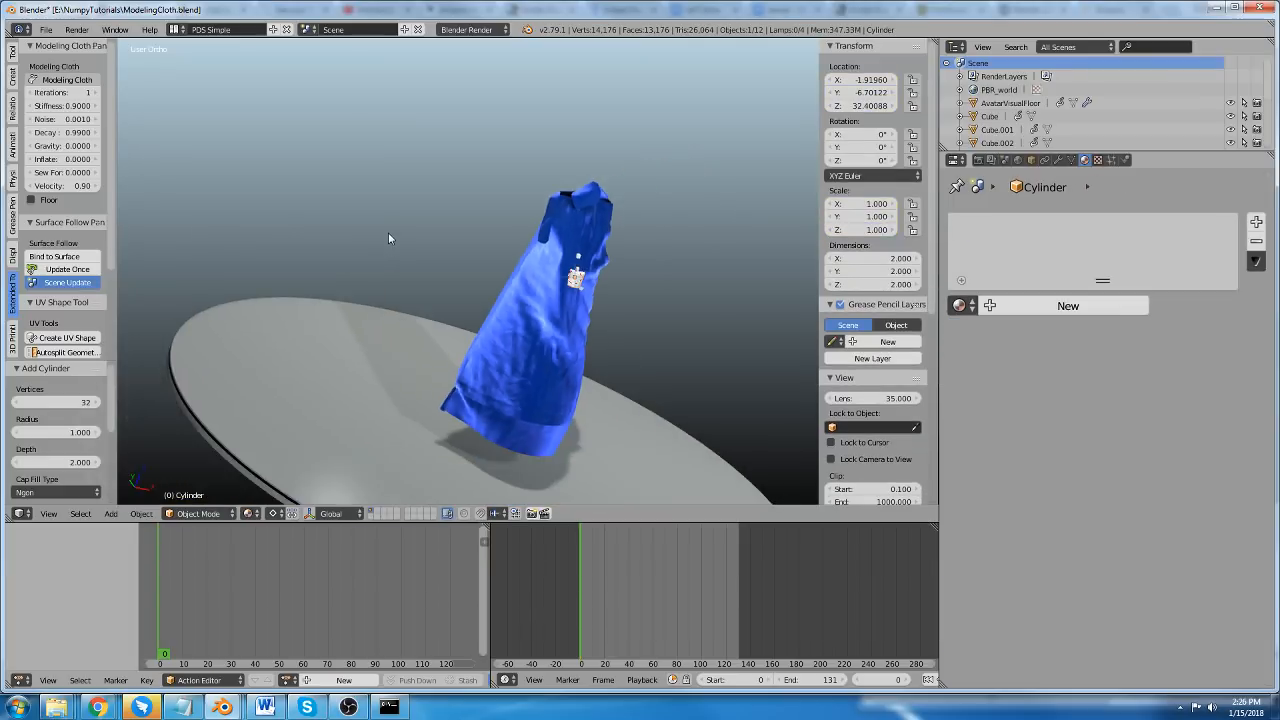
{"action": "key", "text": "g"}
{"action": "left_click", "coordinate": [322, 204]}
Enter Edit Mode on the cylinder and cut 15 evenly spaced edge loops around its side.
{"action": "scroll", "coordinate": [431, 167], "scroll_direction": "up", "scroll_amount": 10}
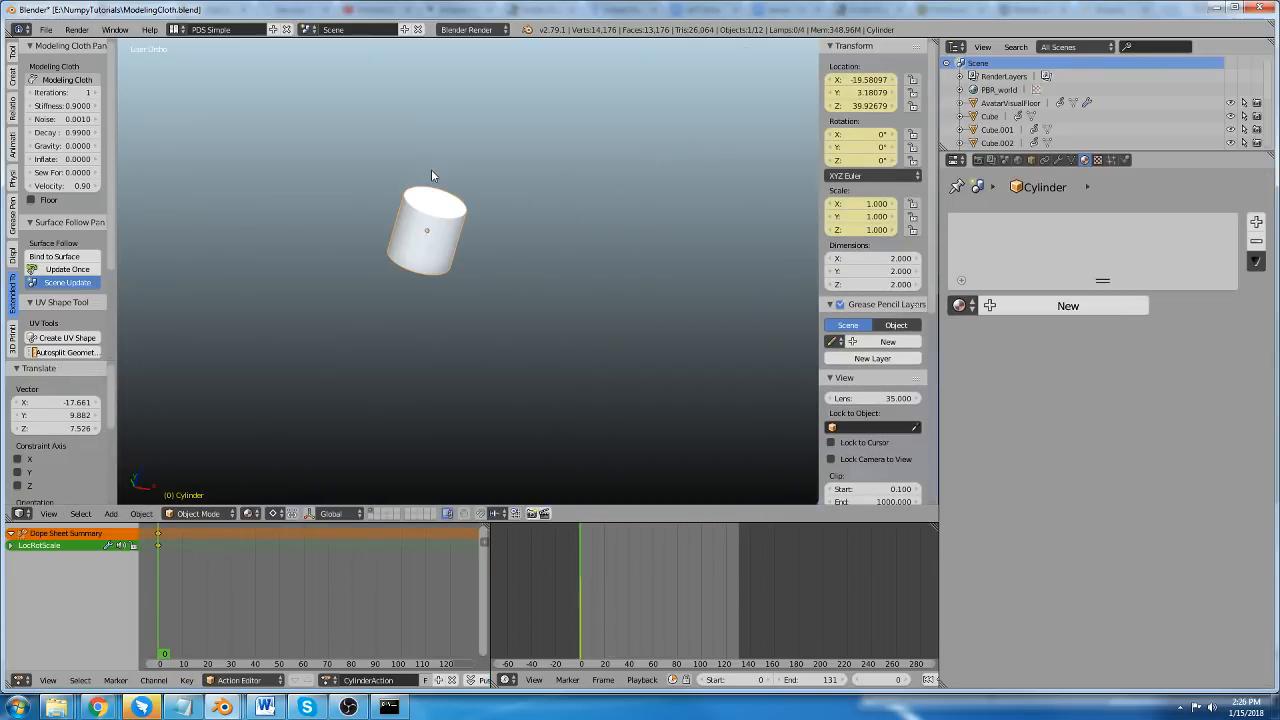
{"action": "key", "text": "Tab"}
{"action": "scroll", "coordinate": [445, 224], "scroll_direction": "up", "scroll_amount": 4}
{"action": "scroll", "coordinate": [363, 190], "scroll_direction": "down", "scroll_amount": 2}
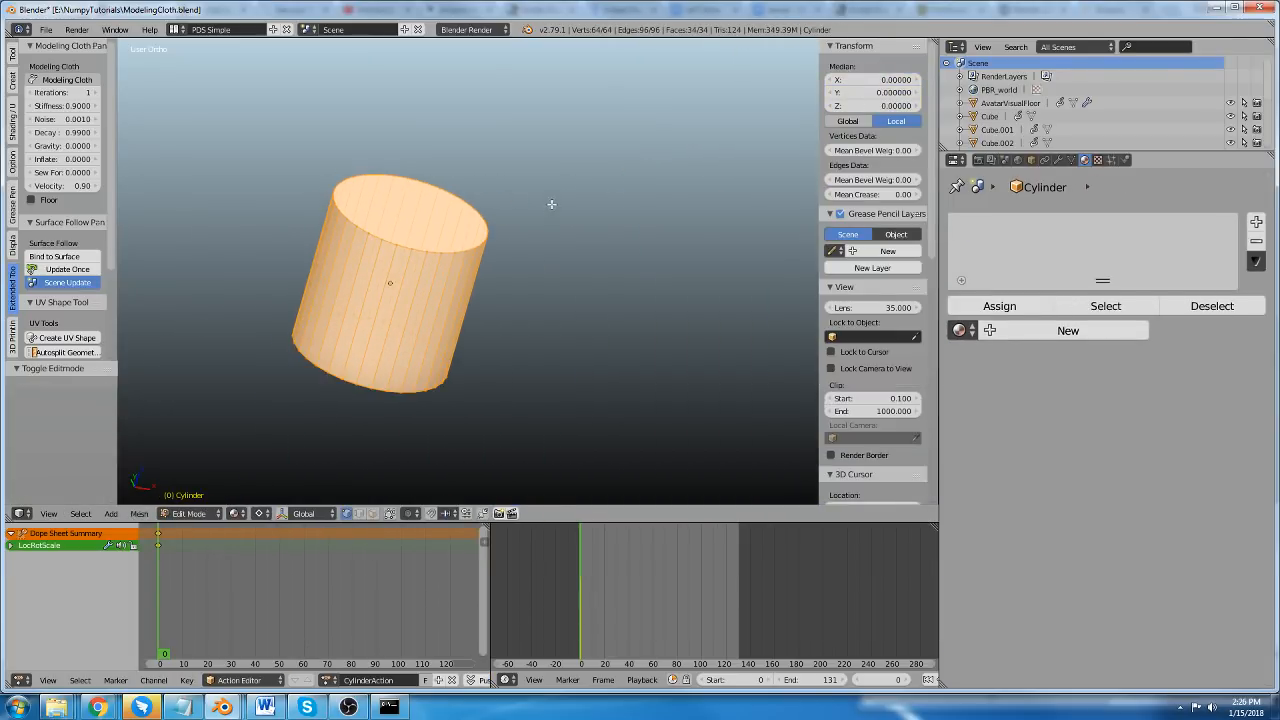
{"action": "middle_click_drag", "start_coordinate": [552, 204], "coordinate": [494, 187]}
{"action": "scroll", "coordinate": [494, 187], "scroll_direction": "down", "scroll_amount": 2}
{"action": "scroll", "coordinate": [384, 175], "scroll_direction": "up", "scroll_amount": 6}
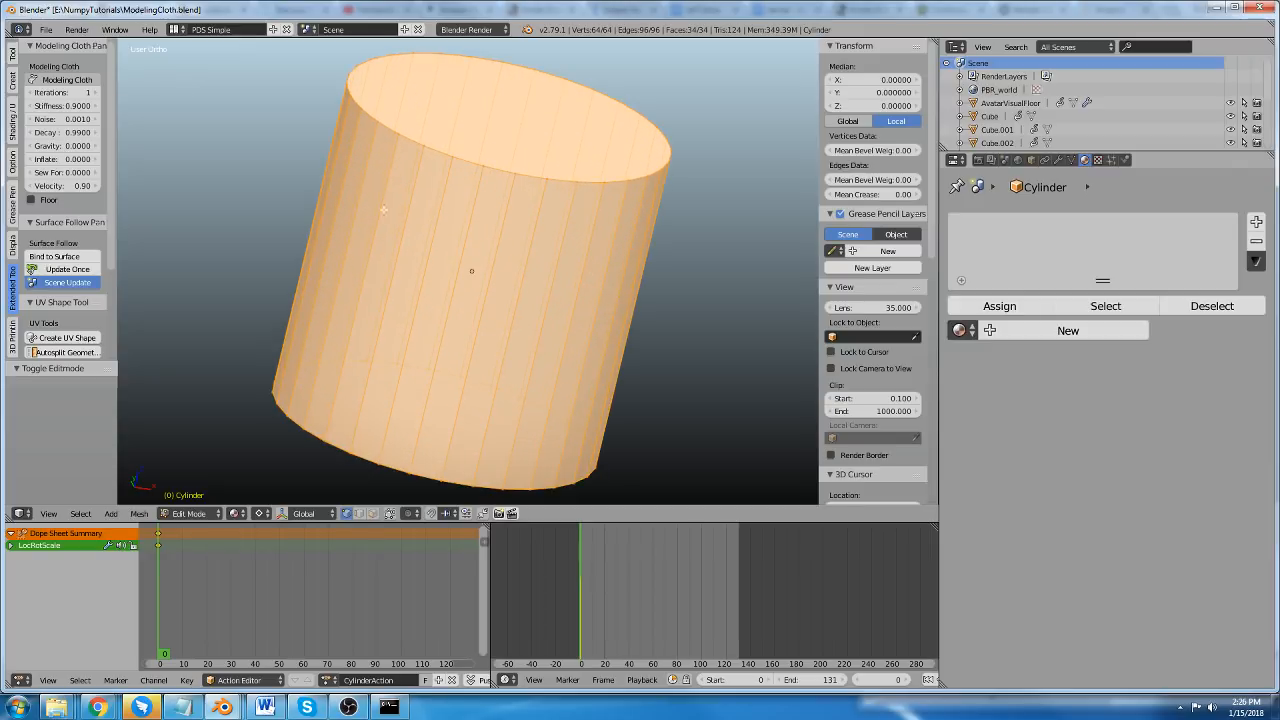
{"action": "key", "text": "ctrl+r"}
{"action": "scroll", "coordinate": [401, 249], "scroll_direction": "up", "scroll_amount": 14}
{"action": "left_click", "coordinate": [402, 249]}
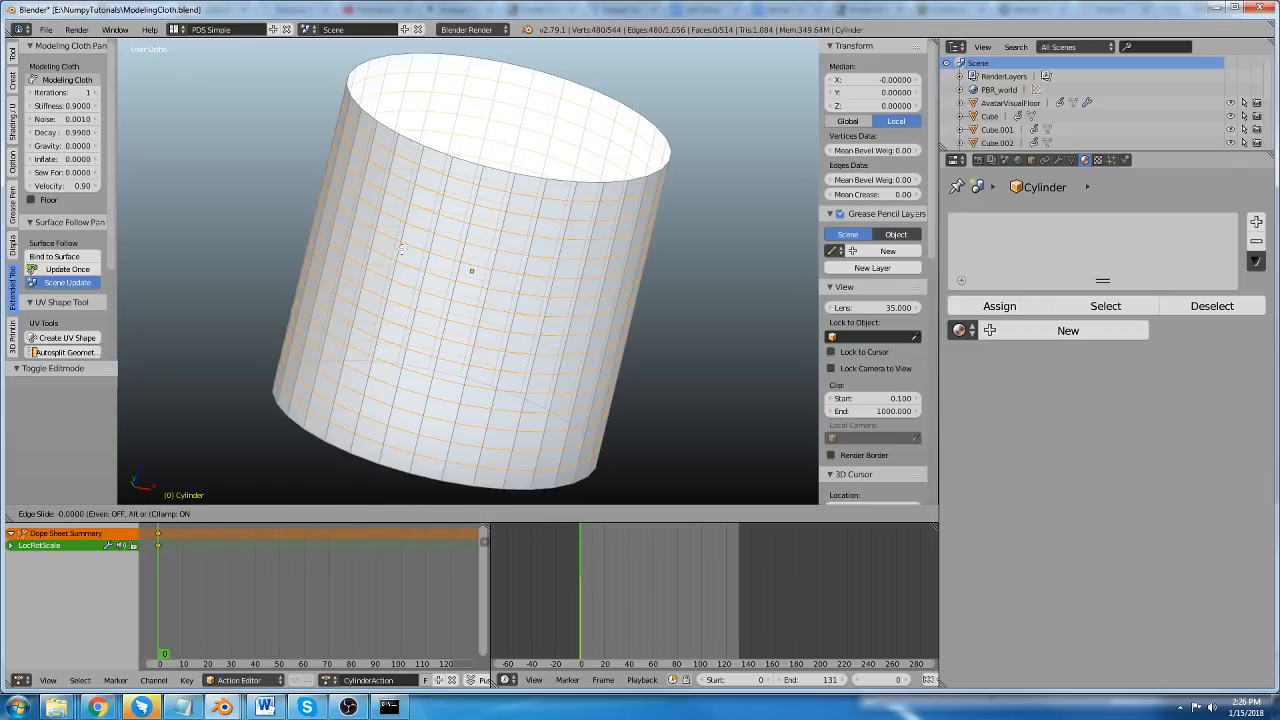
{"action": "right_click", "coordinate": [394, 242]}
{"action": "scroll", "coordinate": [377, 202], "scroll_direction": "down", "scroll_amount": 2}
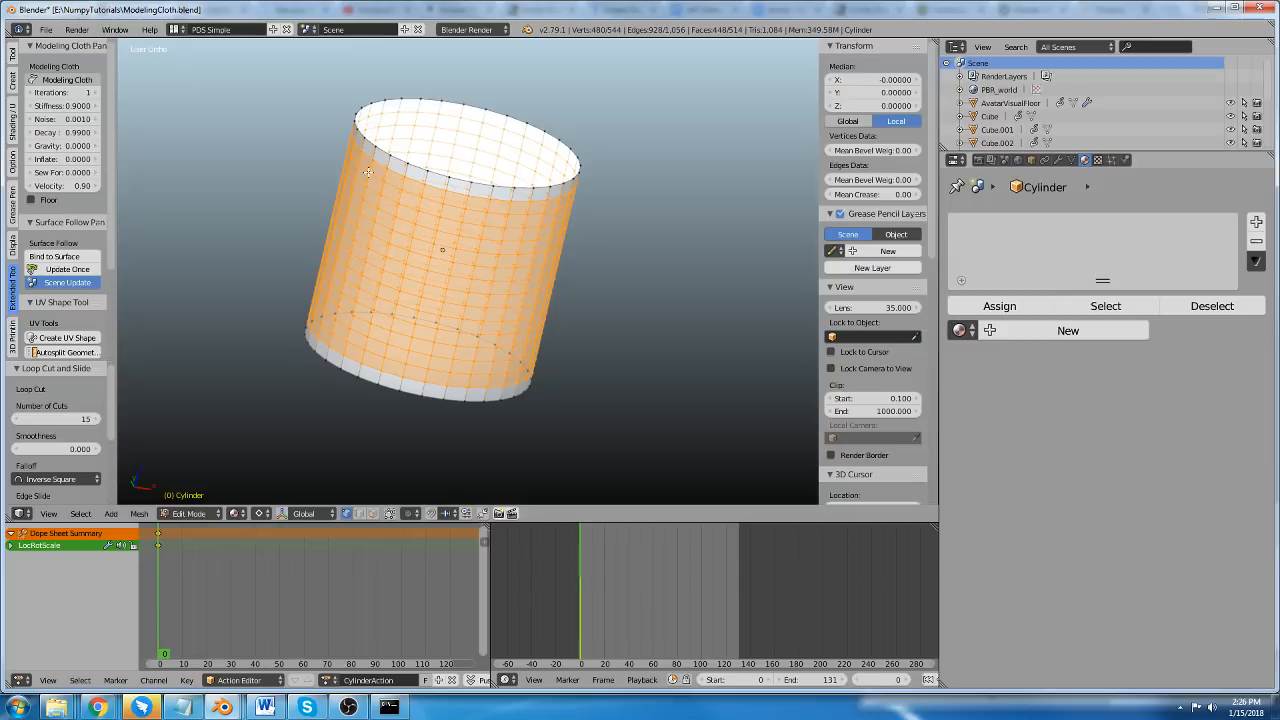
Enable Modeling Cloth on the cylinder and pin the edge loops at its two ends, finishing in Object Mode.
{"action": "key", "text": "a"}
{"action": "left_click", "coordinate": [72, 80]}
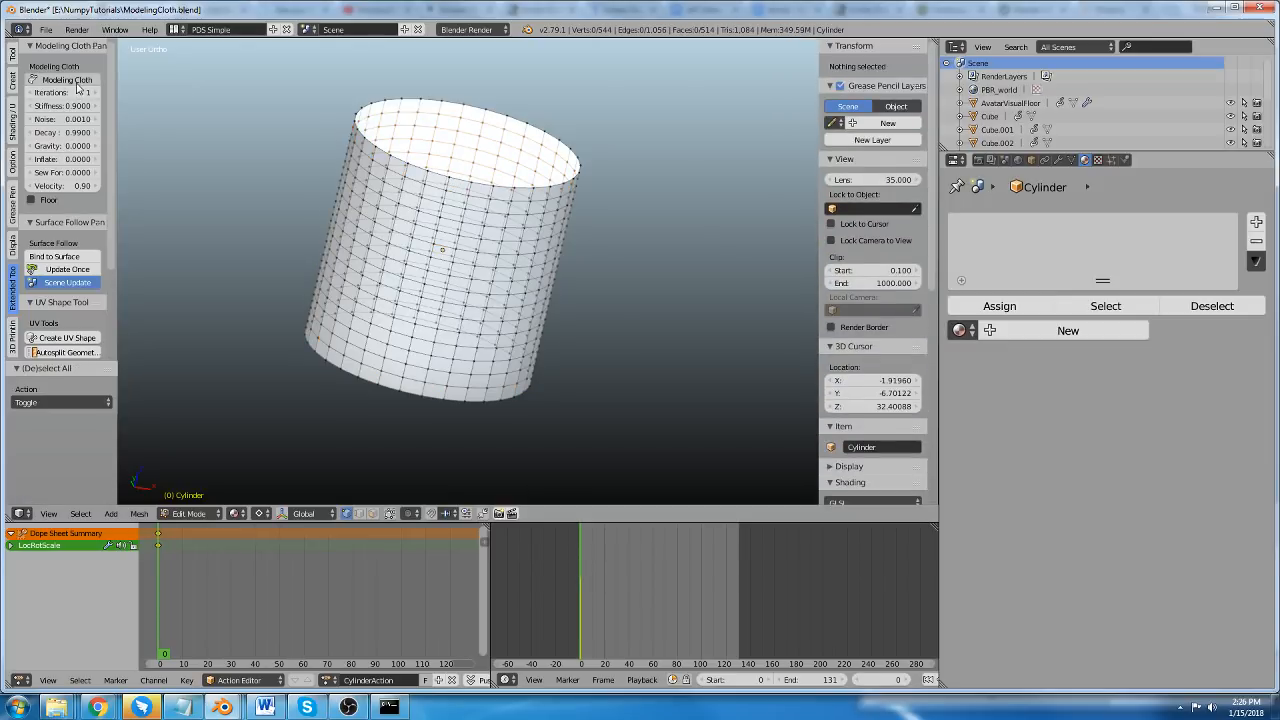
{"action": "right_click", "coordinate": [416, 170], "text": "alt"}
{"action": "right_click", "coordinate": [418, 165], "text": "alt"}
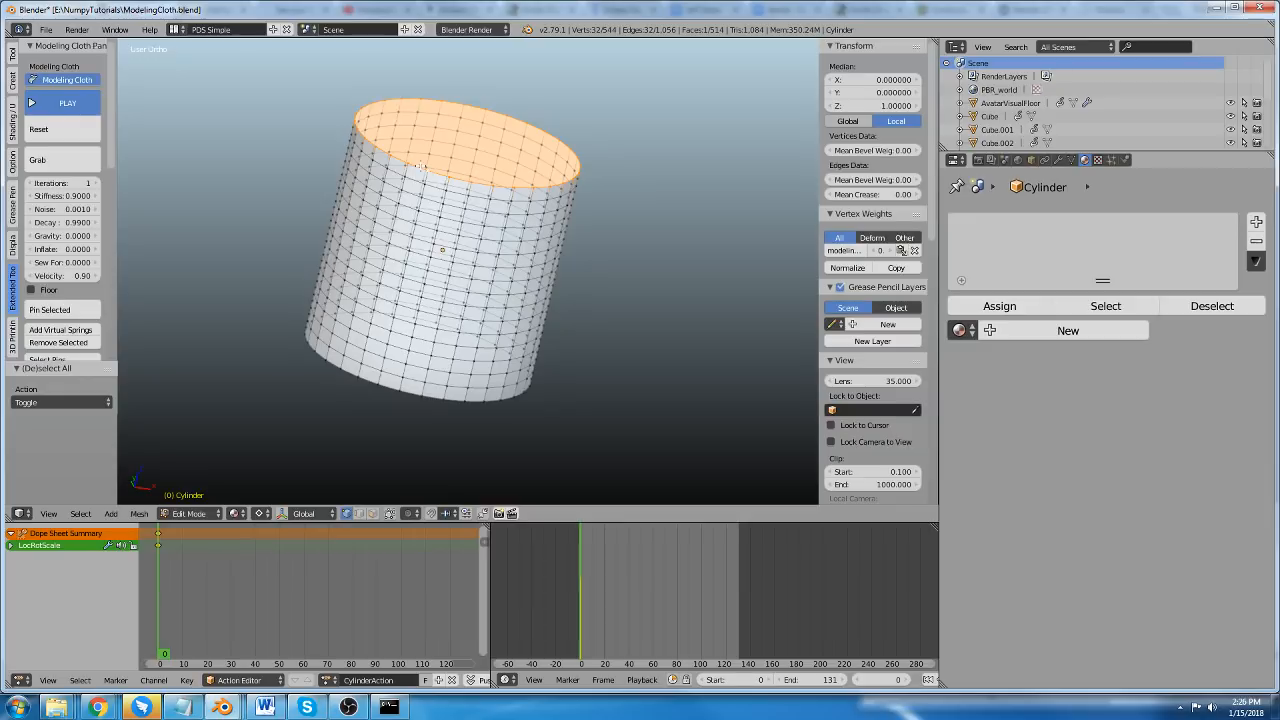
{"action": "right_click", "coordinate": [371, 381], "text": "alt+shift"}
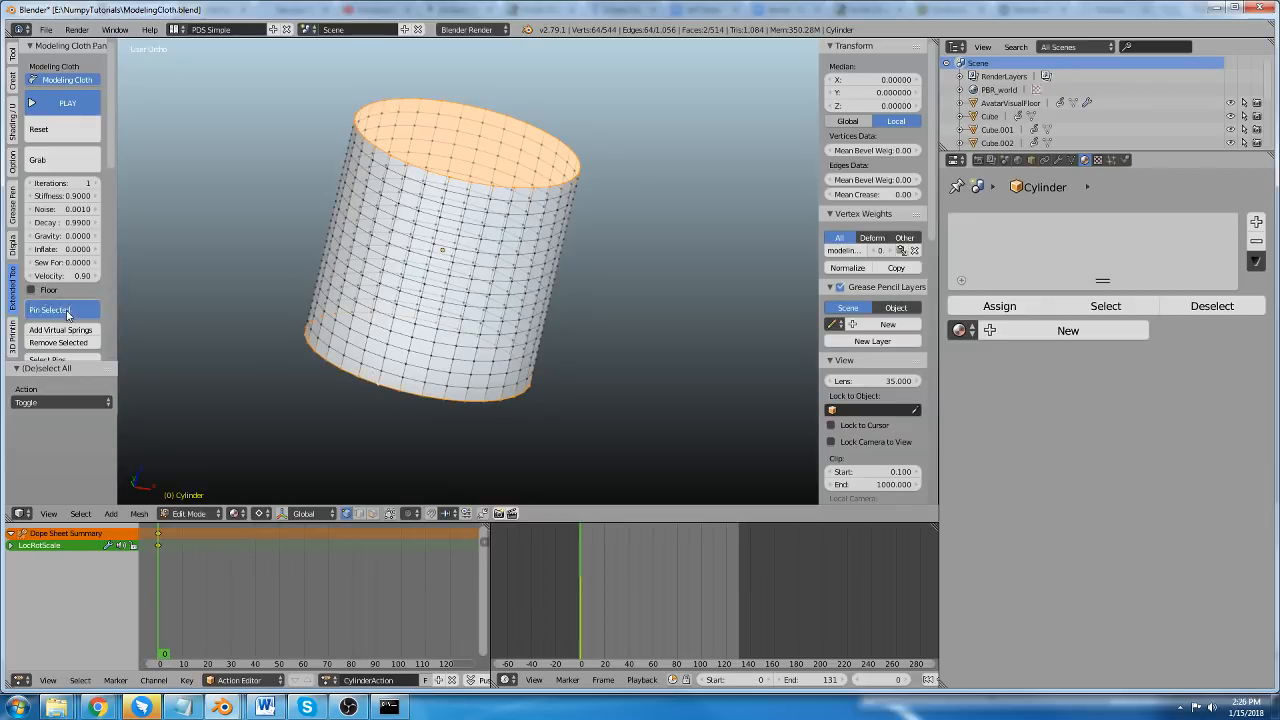
{"action": "scroll", "coordinate": [356, 219], "scroll_direction": "down", "scroll_amount": 1}
{"action": "key", "text": "Tab"}
{"action": "scroll", "coordinate": [492, 215], "scroll_direction": "down", "scroll_amount": 2}
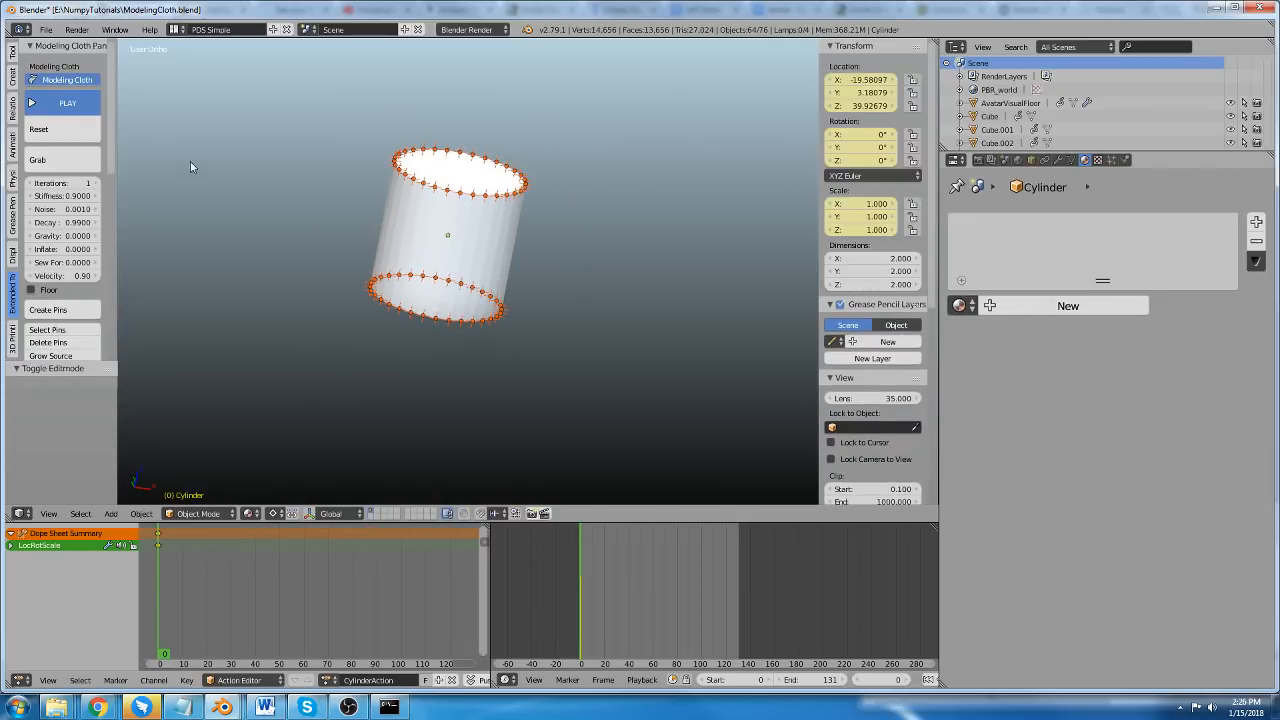
Start the cloth simulation and move the cylinder's top ring of pins by about 1.003 X, 0.164 Y and 1.323 Z.
{"action": "left_click", "coordinate": [68, 104]}
{"action": "scroll", "coordinate": [363, 310], "scroll_direction": "down", "scroll_amount": 9}
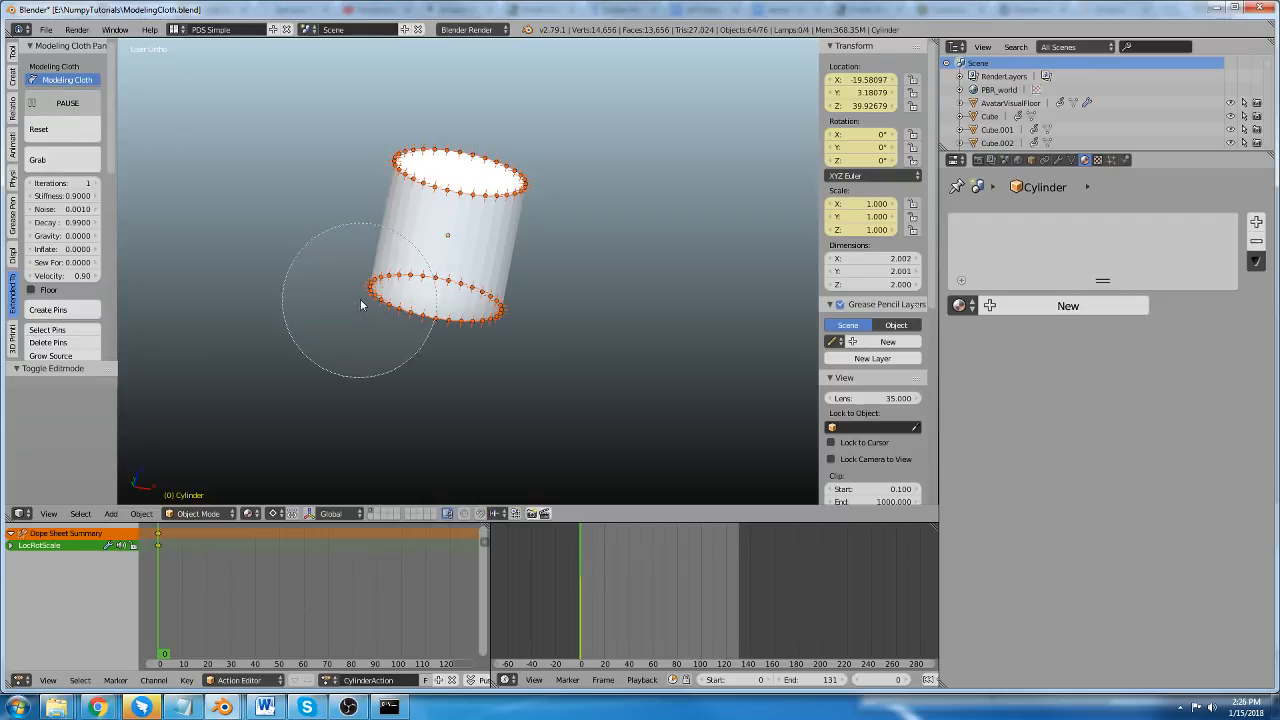
{"action": "middle_click_drag", "start_coordinate": [363, 306], "coordinate": [489, 342]}
{"action": "right_click", "coordinate": [486, 338]}
{"action": "key", "text": "g"}
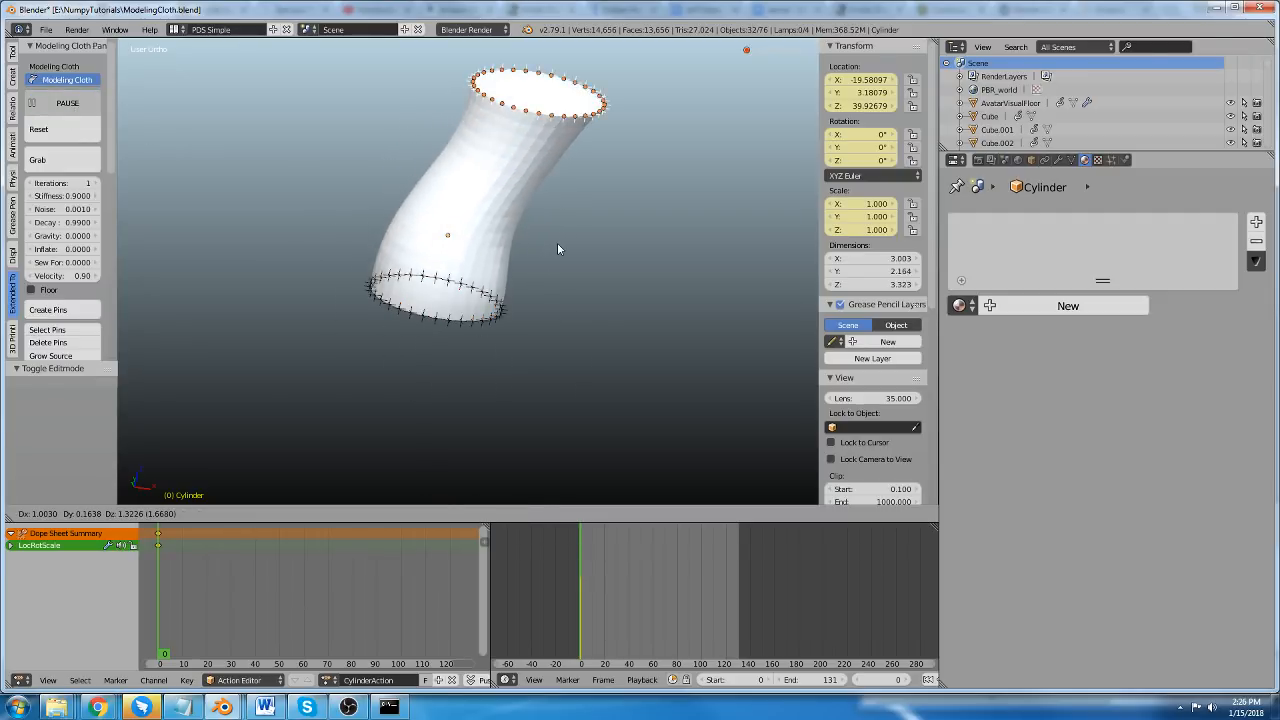
{"action": "left_click", "coordinate": [557, 242]}
Shift the top ring of pins by about -0.660 X, 0.182 Y and 0.029 Z.
{"action": "key", "text": "g"}
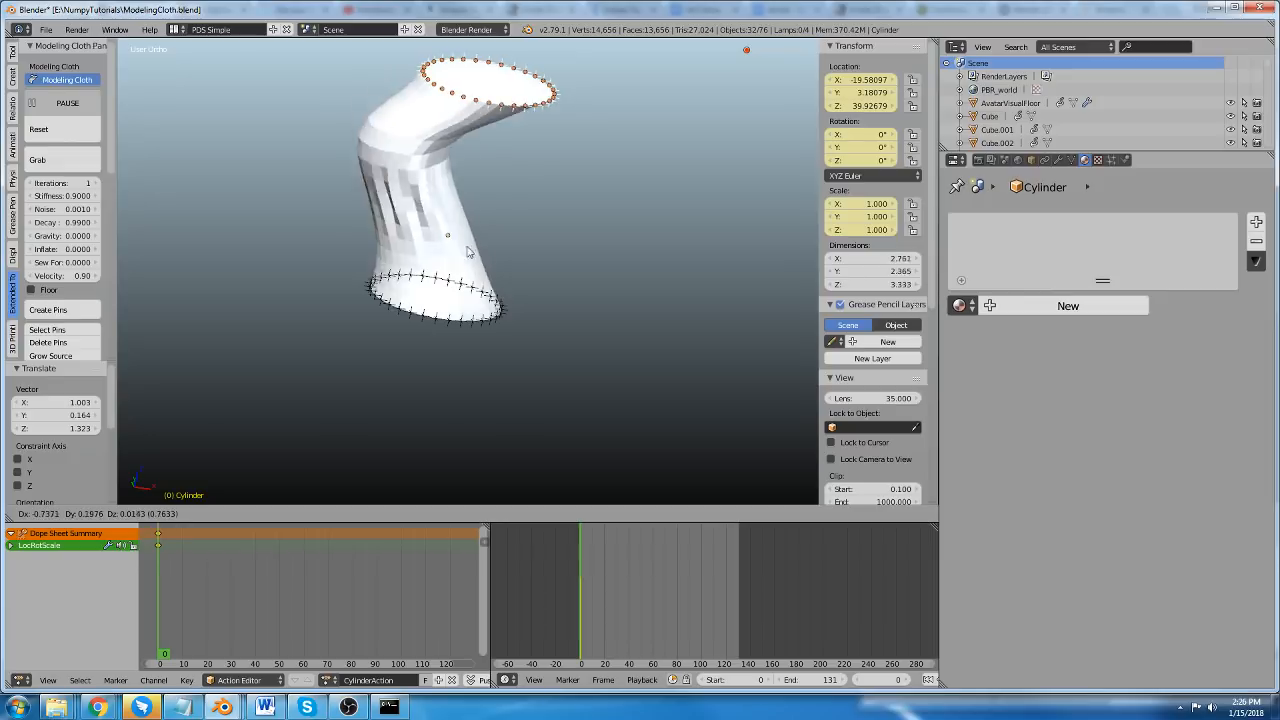
{"action": "left_click", "coordinate": [466, 222]}
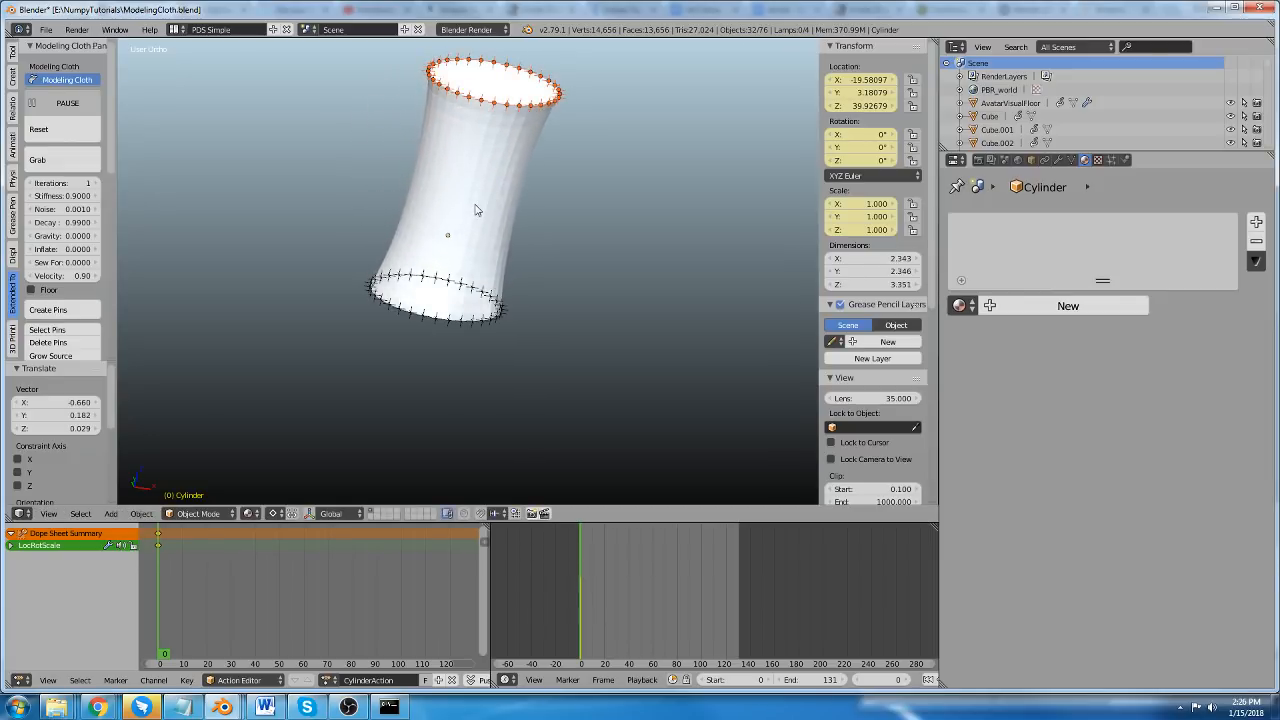
{"action": "scroll", "coordinate": [475, 207], "scroll_direction": "down", "scroll_amount": 3}
{"action": "scroll", "coordinate": [468, 218], "scroll_direction": "up", "scroll_amount": 4}
{"action": "middle_click_drag", "start_coordinate": [471, 211], "coordinate": [527, 210], "text": "shift"}
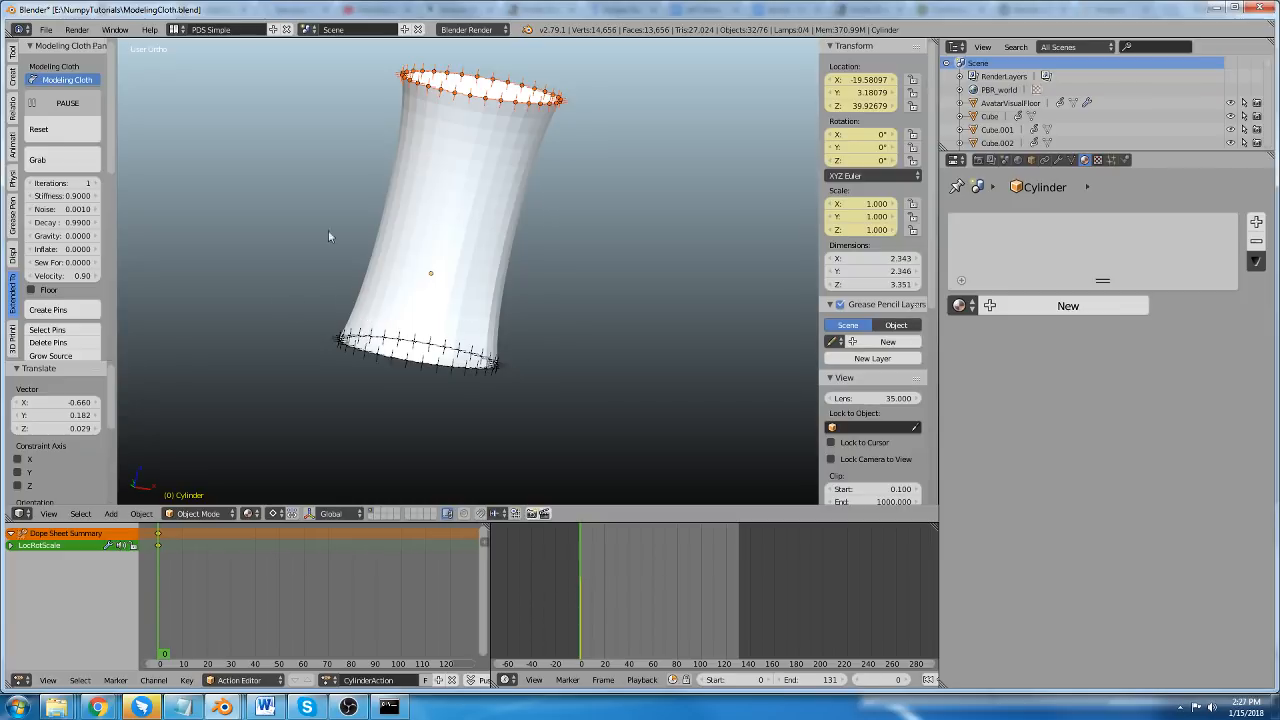
Lower the top ring of pins toward the bottom ring so the cloth cylinder is shortened.
{"action": "key", "text": "g"}
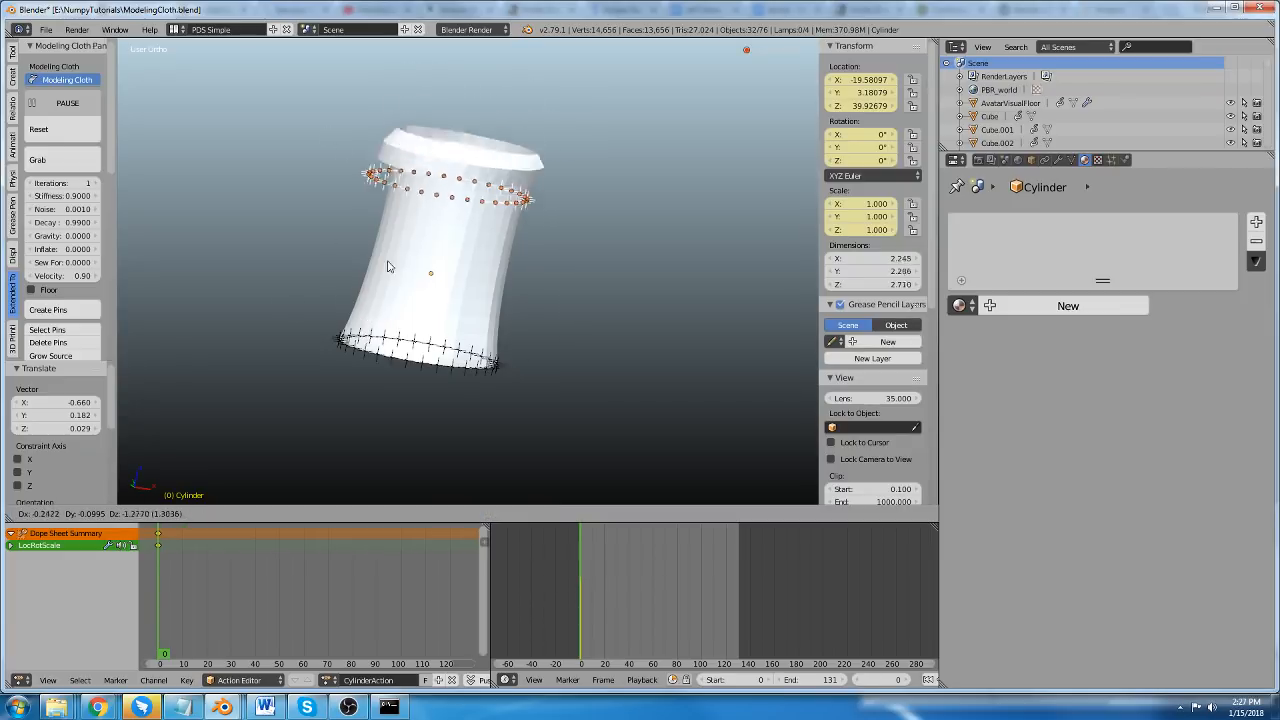
{"action": "right_click", "coordinate": [425, 184]}
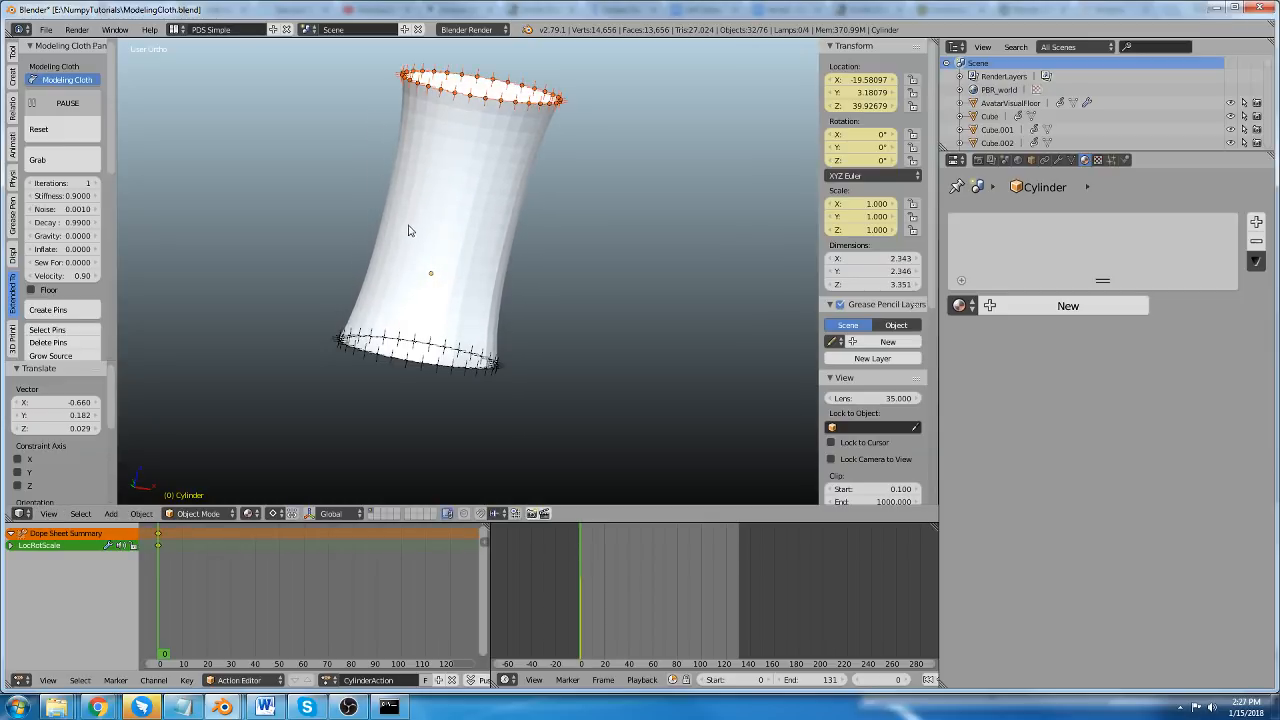
{"action": "middle_click_drag", "start_coordinate": [423, 193], "coordinate": [419, 215], "text": "shift"}
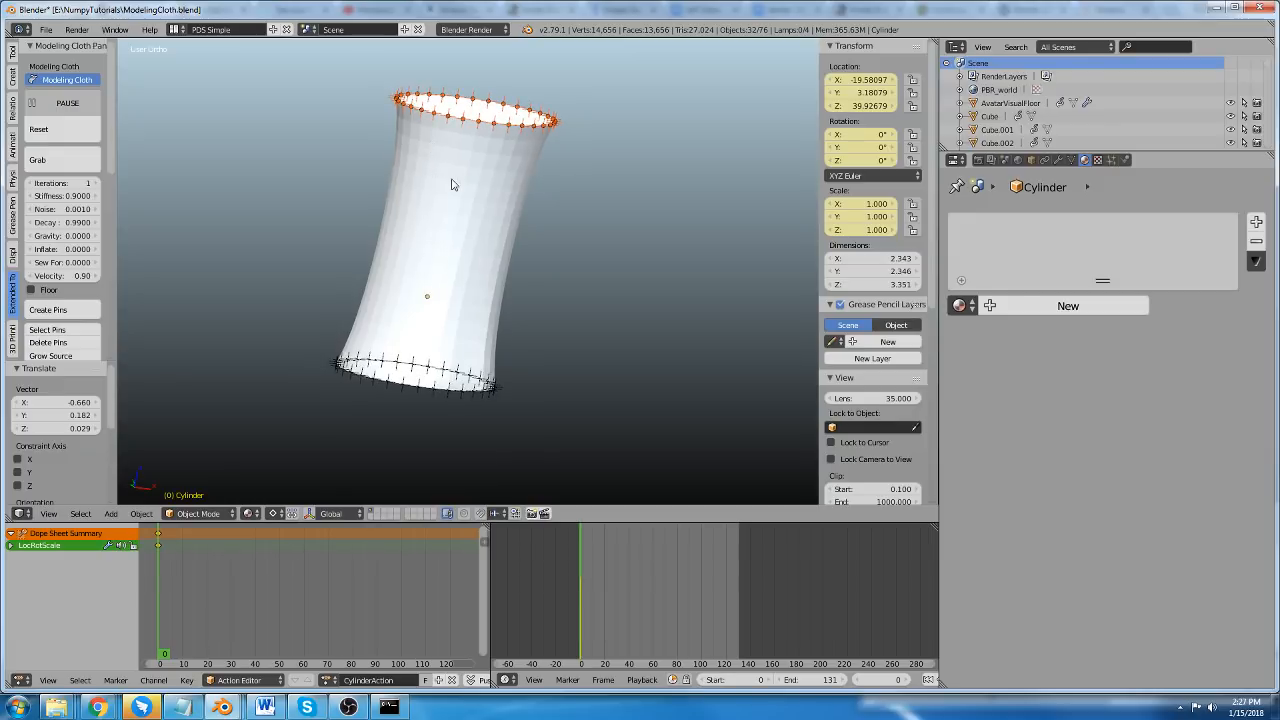
{"action": "key", "text": "g"}
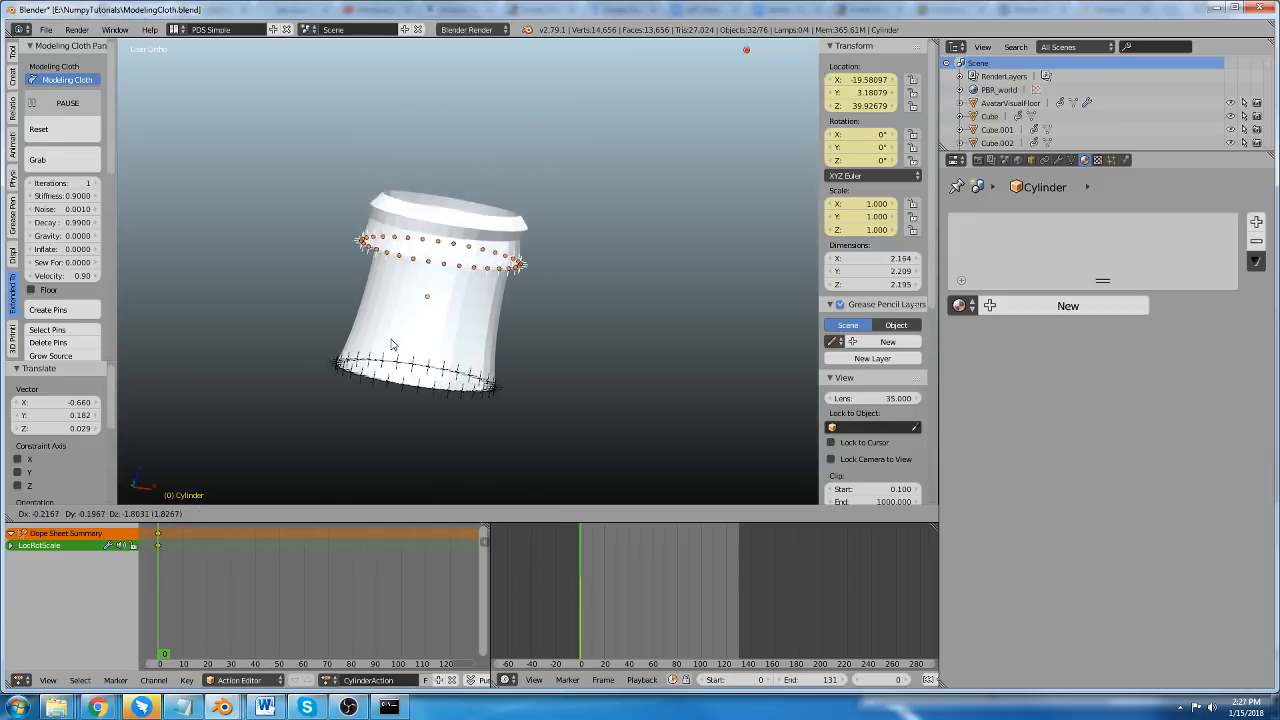
{"action": "left_click", "coordinate": [422, 231]}
Add virtual springs to the edge loop just above the cylinder's middle and return to Object Mode.
{"action": "key", "text": "Tab"}
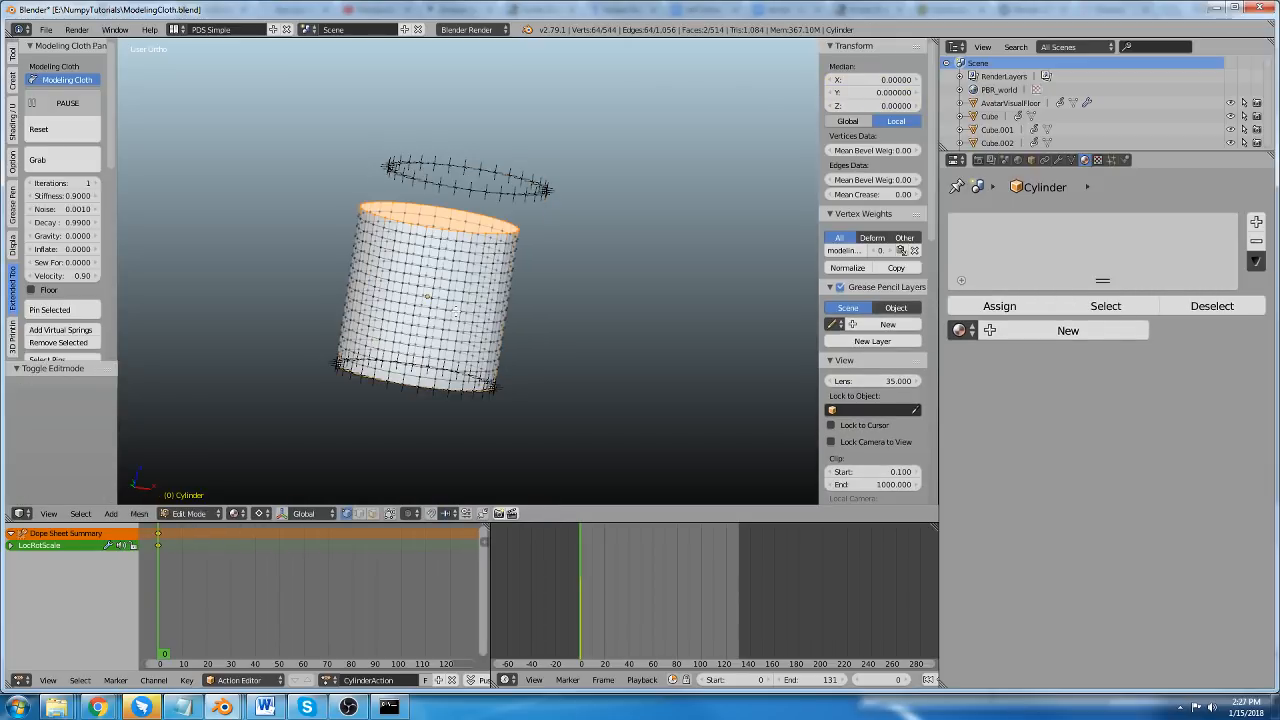
{"action": "key", "text": "a"}
{"action": "key", "text": "a"}
{"action": "scroll", "coordinate": [435, 265], "scroll_direction": "up", "scroll_amount": 2}
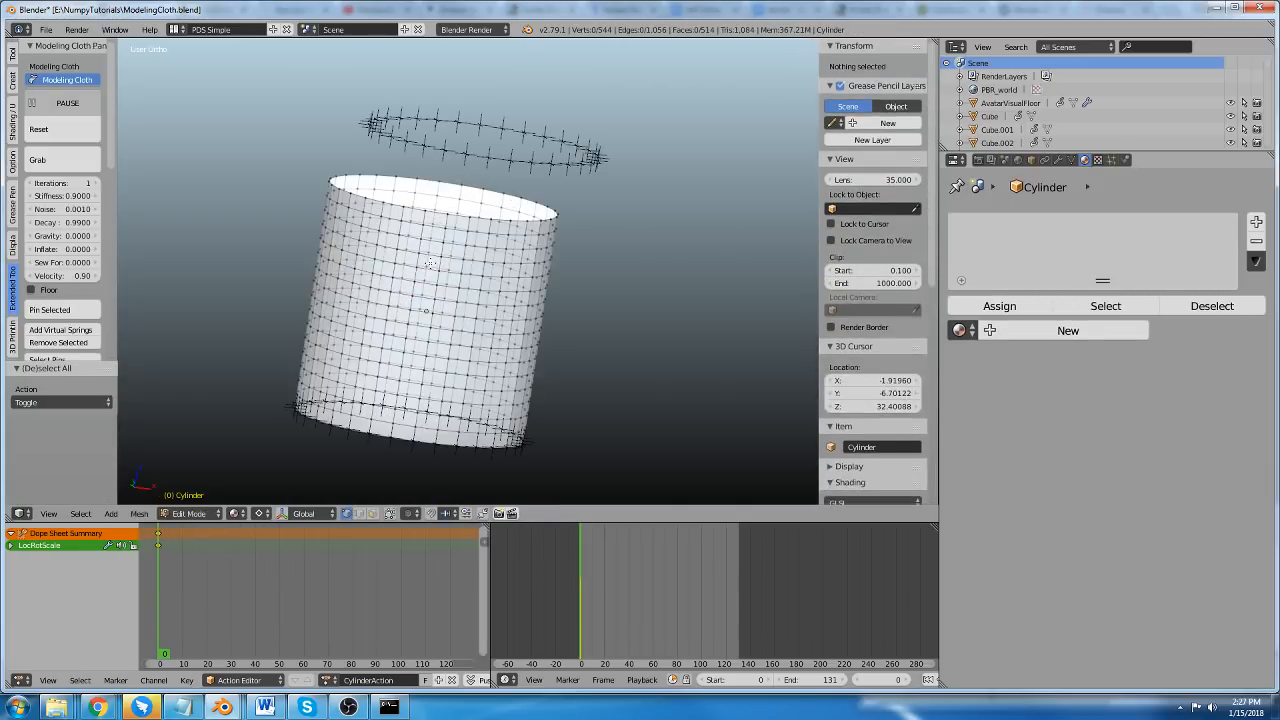
{"action": "scroll", "coordinate": [418, 301], "scroll_direction": "up", "scroll_amount": 4}
{"action": "right_click", "coordinate": [416, 319], "text": "alt"}
{"action": "scroll", "coordinate": [400, 297], "scroll_direction": "down", "scroll_amount": 1}
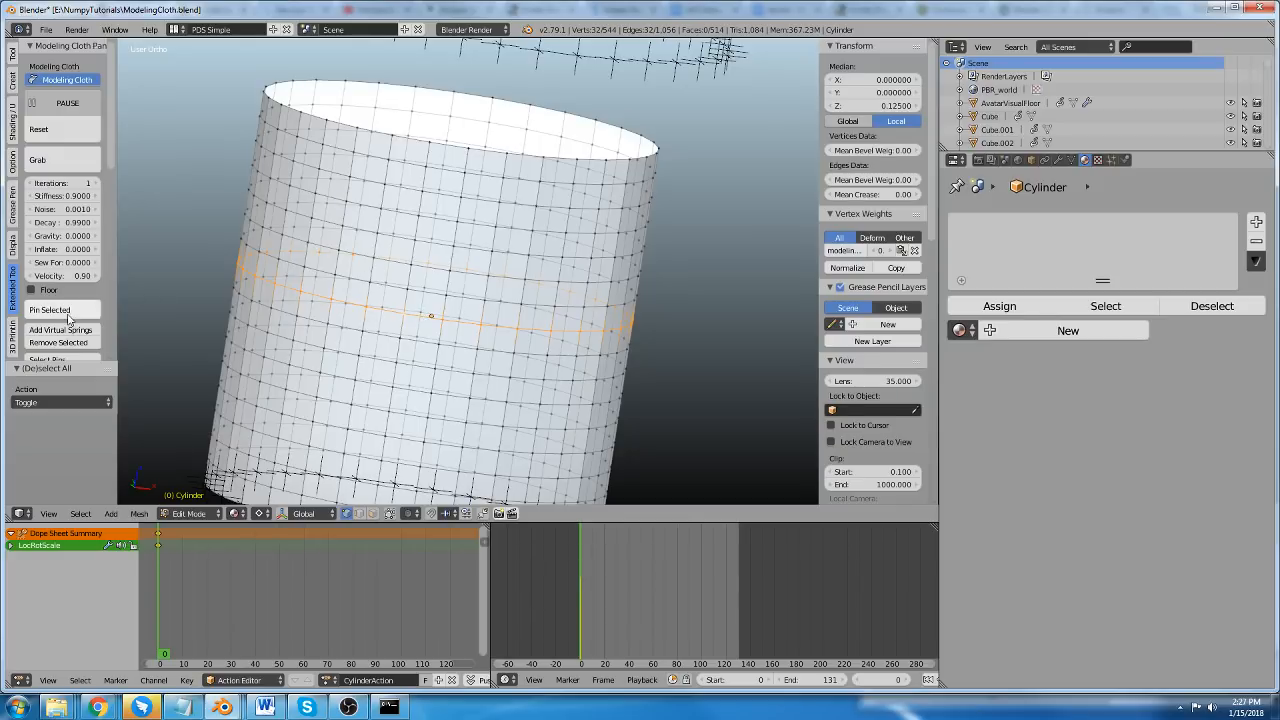
{"action": "left_click", "coordinate": [79, 332]}
{"action": "scroll", "coordinate": [280, 225], "scroll_direction": "down", "scroll_amount": 3}
{"action": "key", "text": "Tab"}
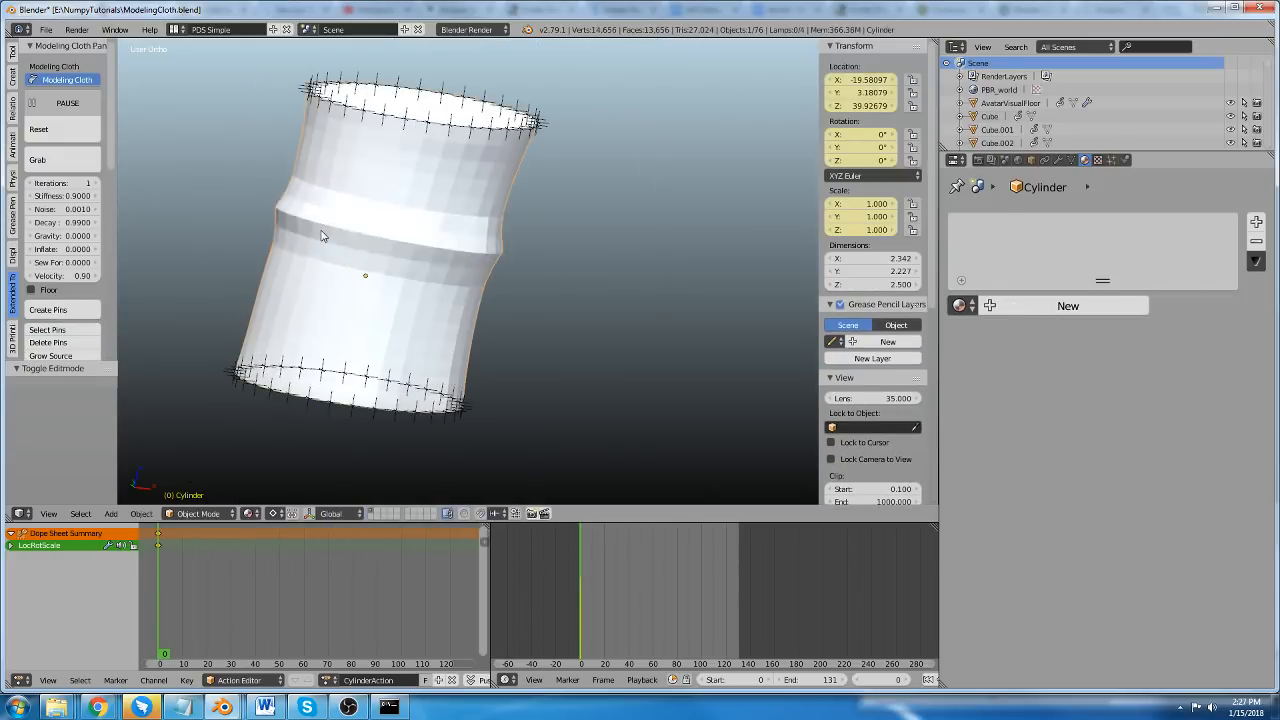
Try pulling only the top ring of pins up and away from the cylinder to test the virtual springs.
{"action": "scroll", "coordinate": [325, 231], "scroll_direction": "down", "scroll_amount": 2}
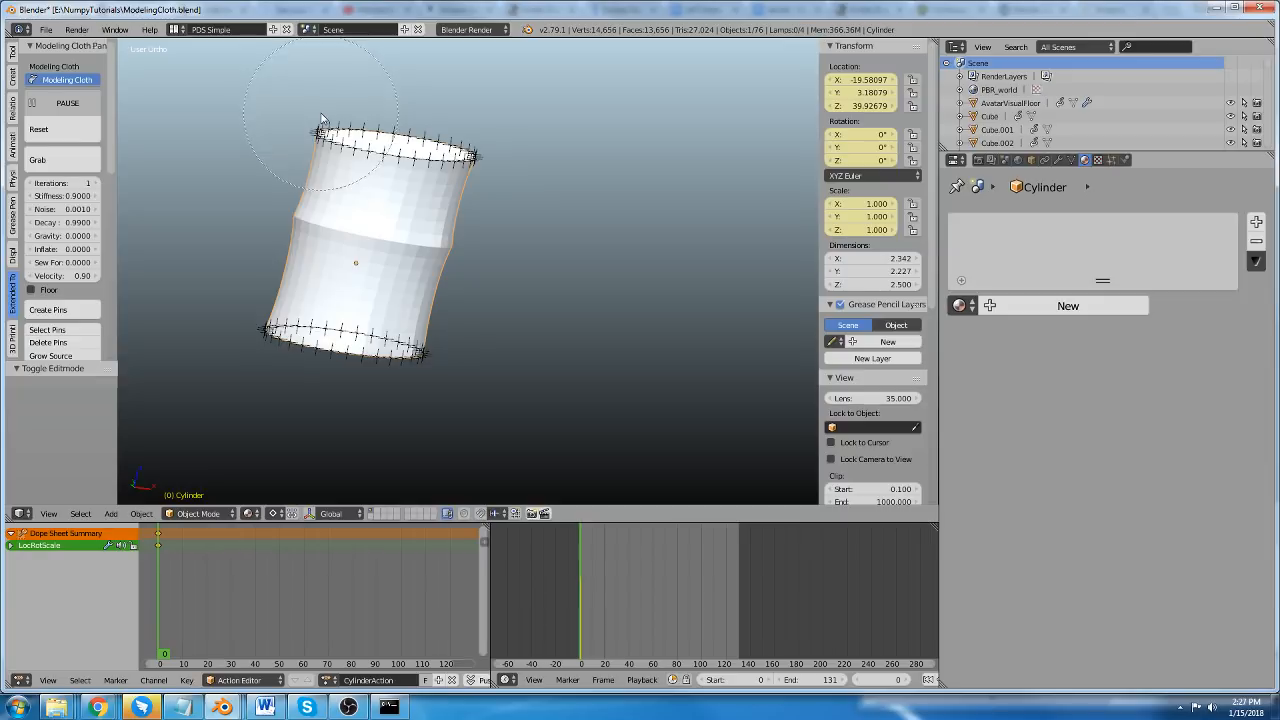
{"action": "mouse_move", "coordinate": [321, 118]}
{"action": "left_mouse_down"}
{"action": "mouse_move", "coordinate": [420, 140]}
{"action": "mouse_move", "coordinate": [466, 177]}
{"action": "left_mouse_up"}
{"action": "right_click", "coordinate": [467, 168]}
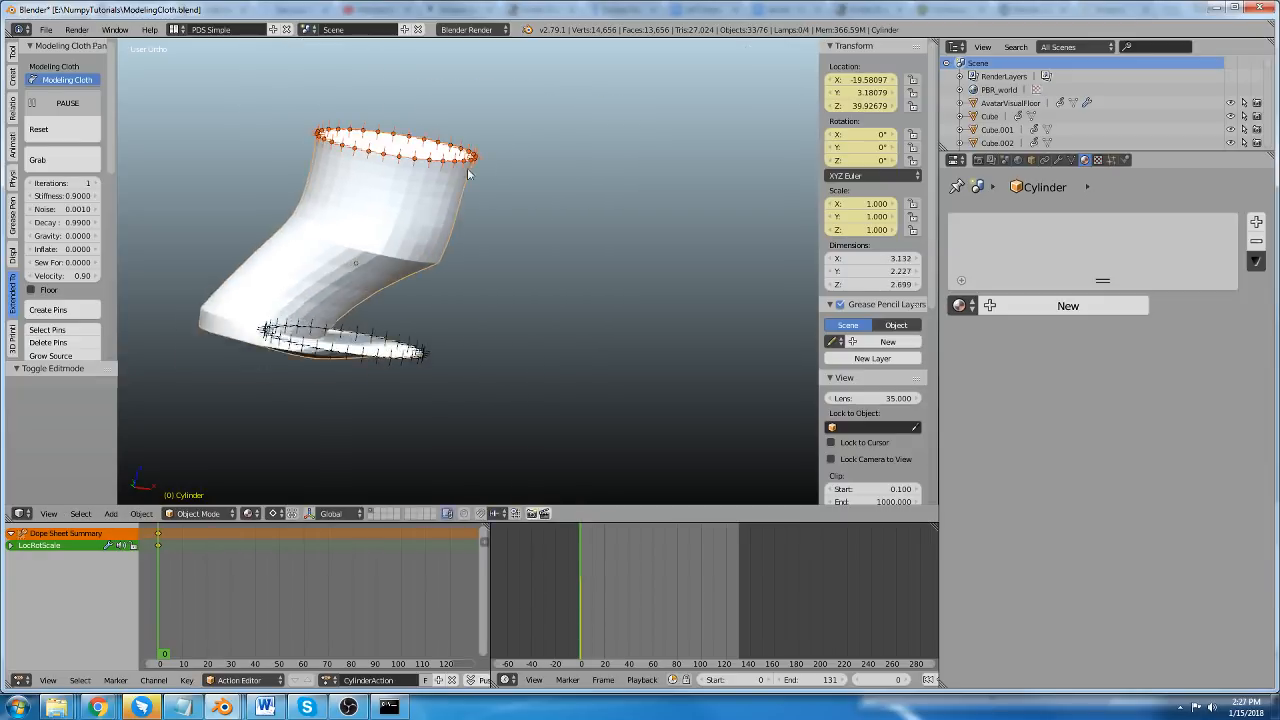
{"action": "key", "text": "a"}
{"action": "key", "text": "c"}
{"action": "left_click_drag", "start_coordinate": [335, 134], "coordinate": [491, 168]}
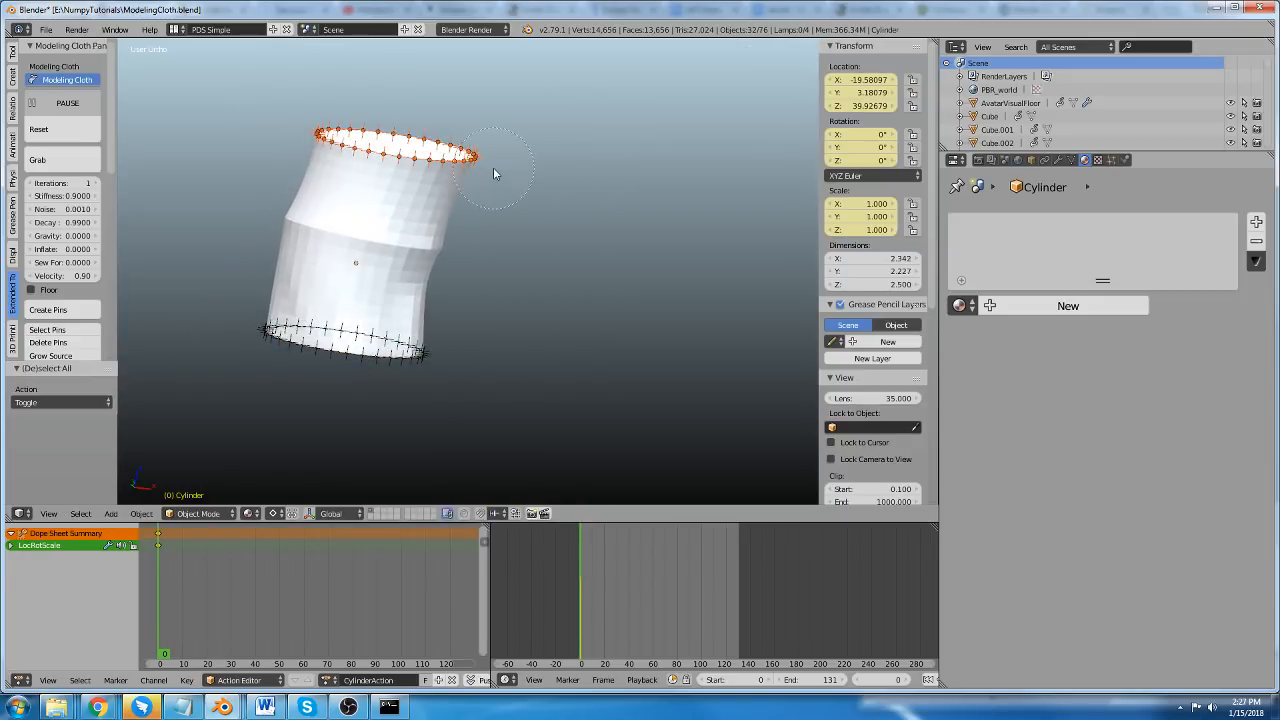
{"action": "key", "text": "g"}
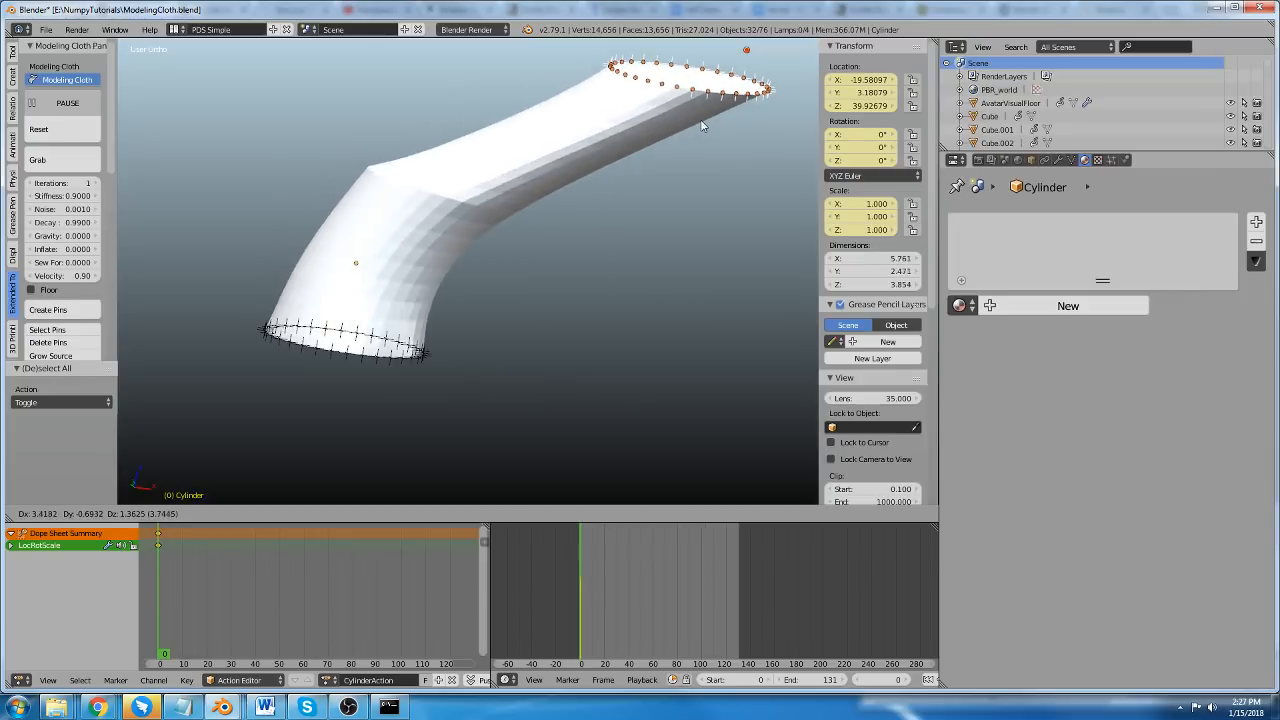
{"action": "right_click", "coordinate": [485, 87]}
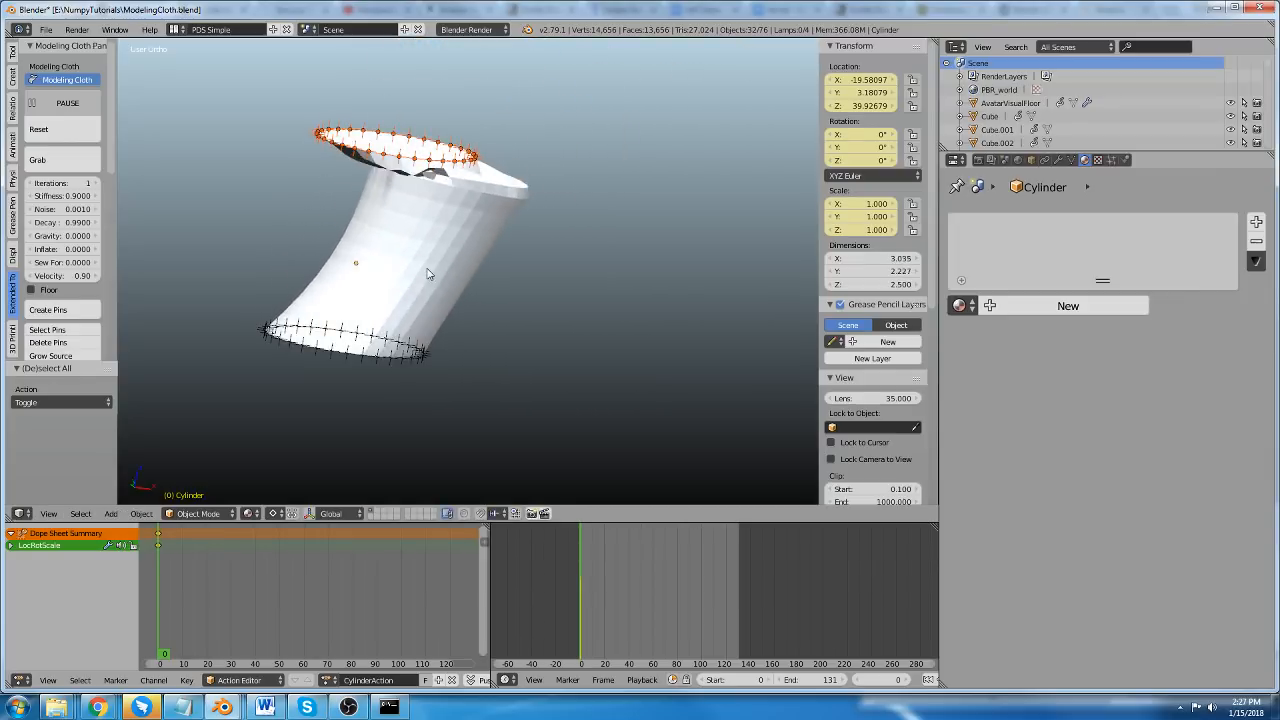
Add virtual springs to more of the cylinder's edge loops, including one near its top, and return to Object Mode.
{"action": "right_click", "coordinate": [408, 301]}
{"action": "key", "text": "Tab"}
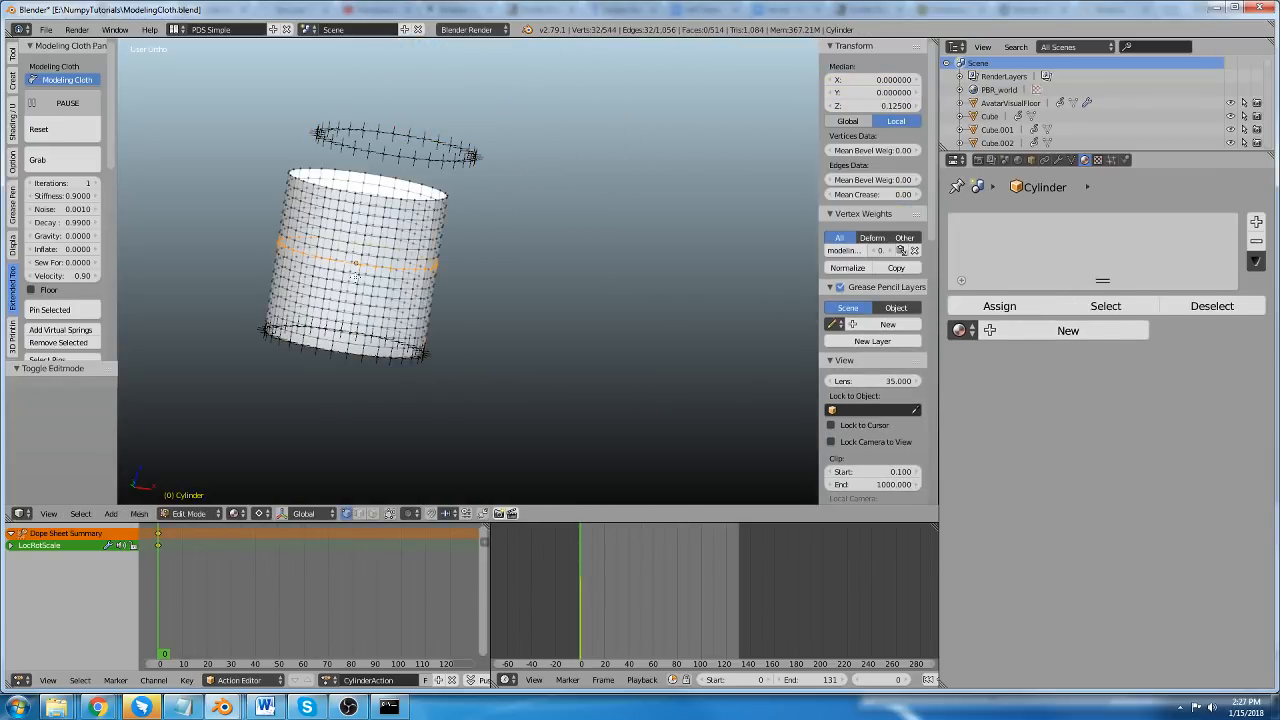
{"action": "scroll", "coordinate": [424, 302], "scroll_direction": "up", "scroll_amount": 4}
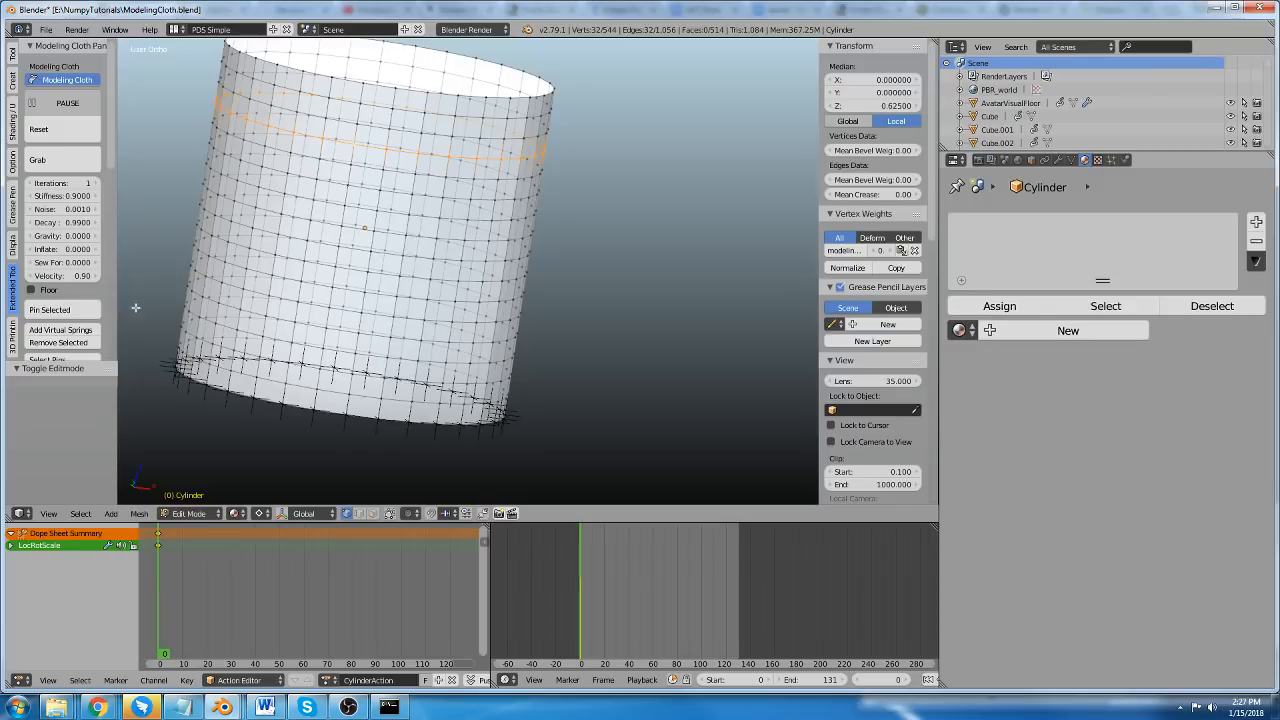
{"action": "left_click", "coordinate": [68, 331]}
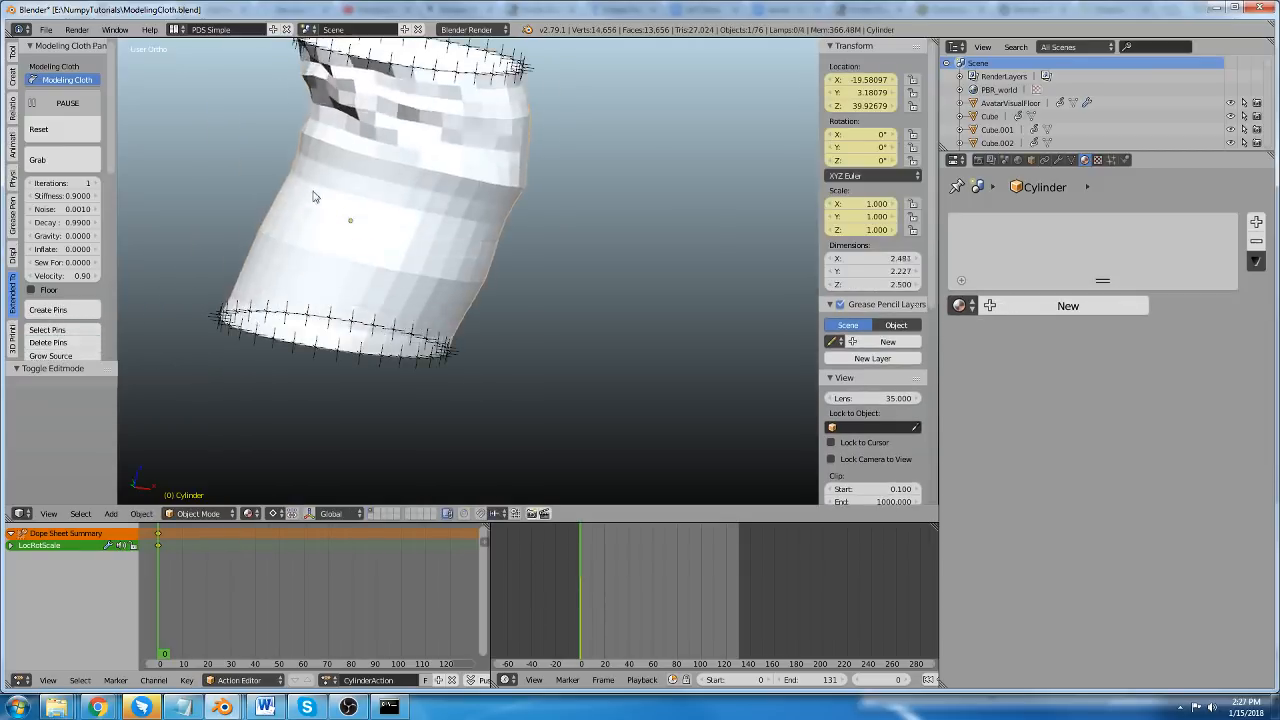
Pull the top ring of pins upward in successive moves, stretching the cloth cylinder to about 13.6 units tall.
{"action": "key", "text": "a"}
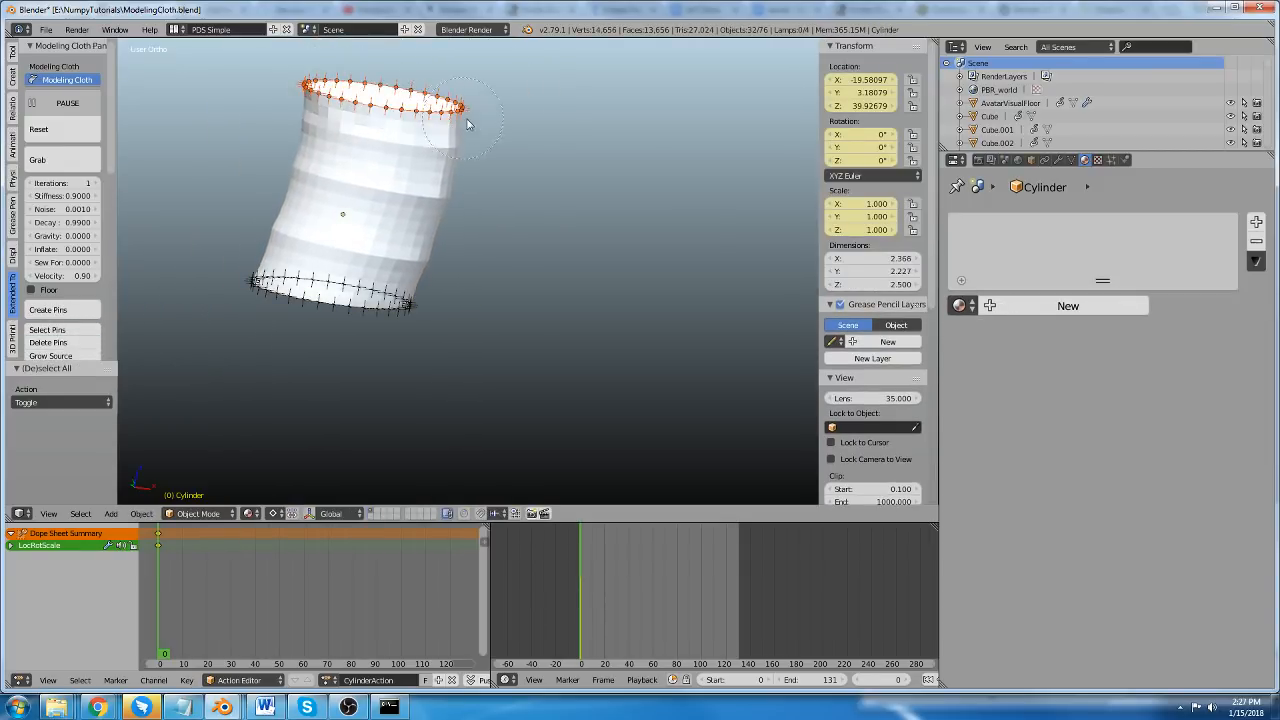
{"action": "left_click", "coordinate": [421, 115]}
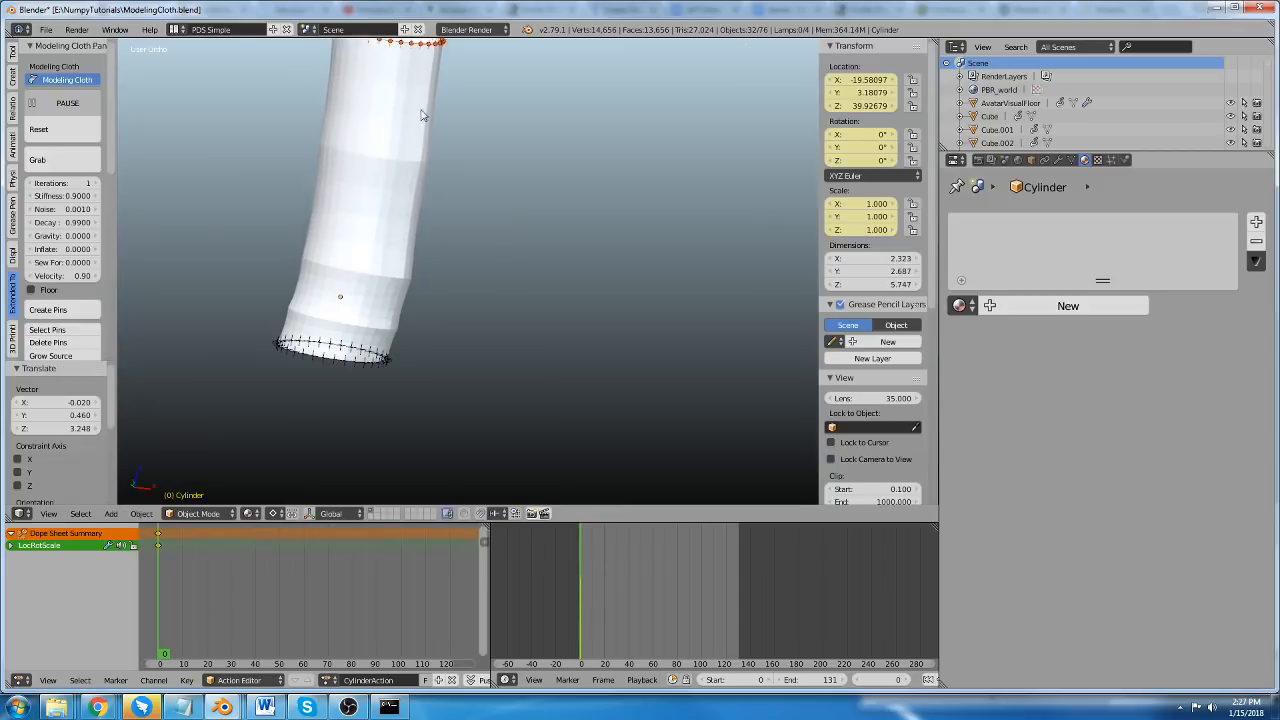
{"action": "key", "text": "g"}
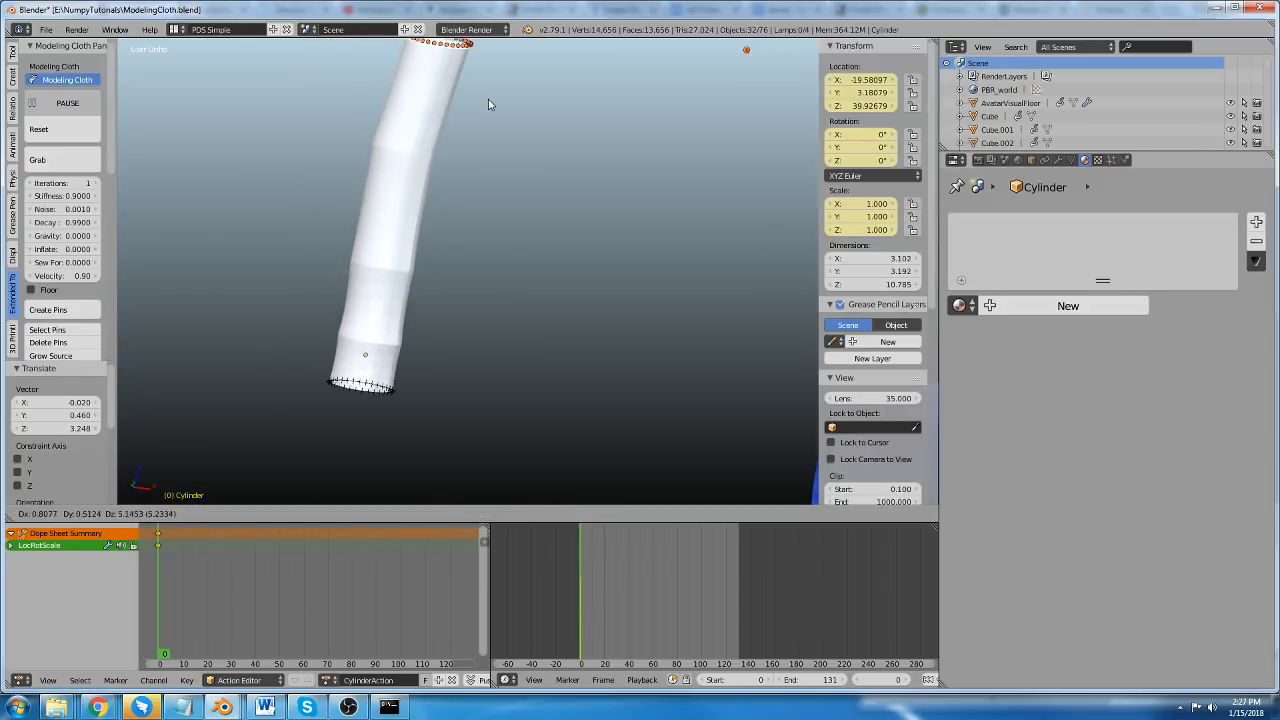
{"action": "left_click", "coordinate": [484, 196]}
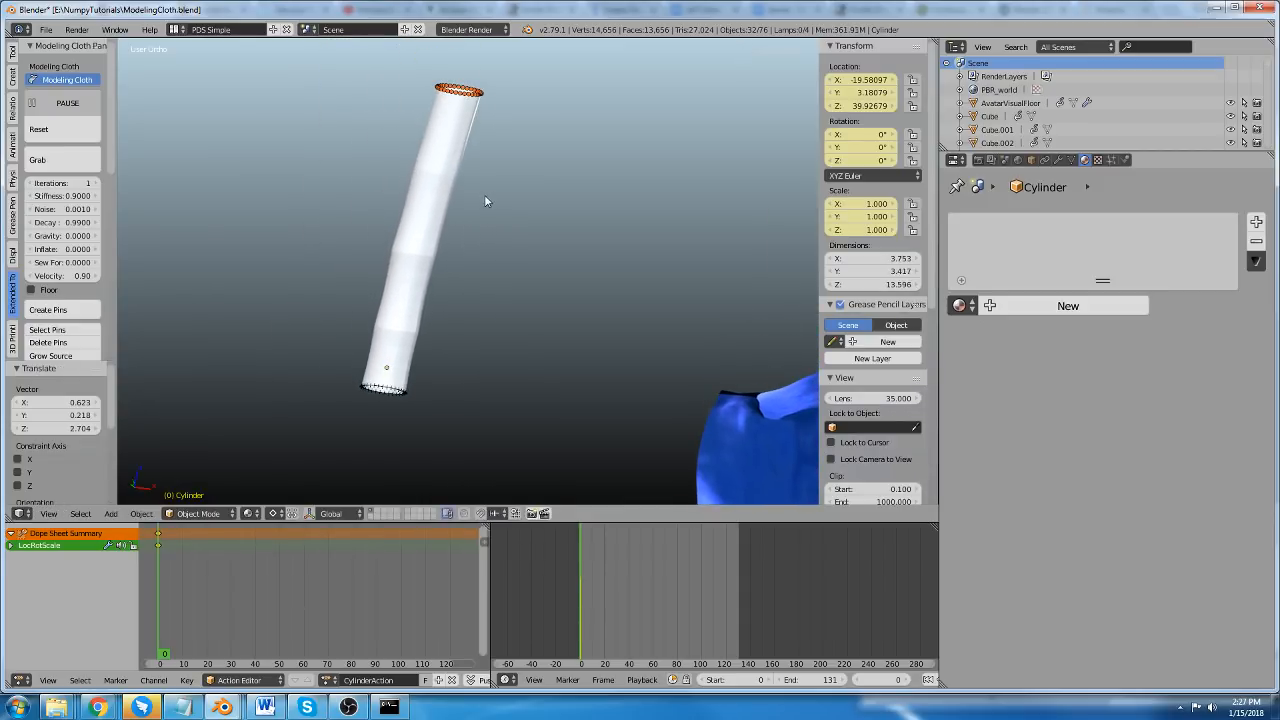
{"action": "scroll", "coordinate": [425, 148], "scroll_direction": "up", "scroll_amount": 4}
{"action": "scroll", "coordinate": [417, 141], "scroll_direction": "down", "scroll_amount": 4}
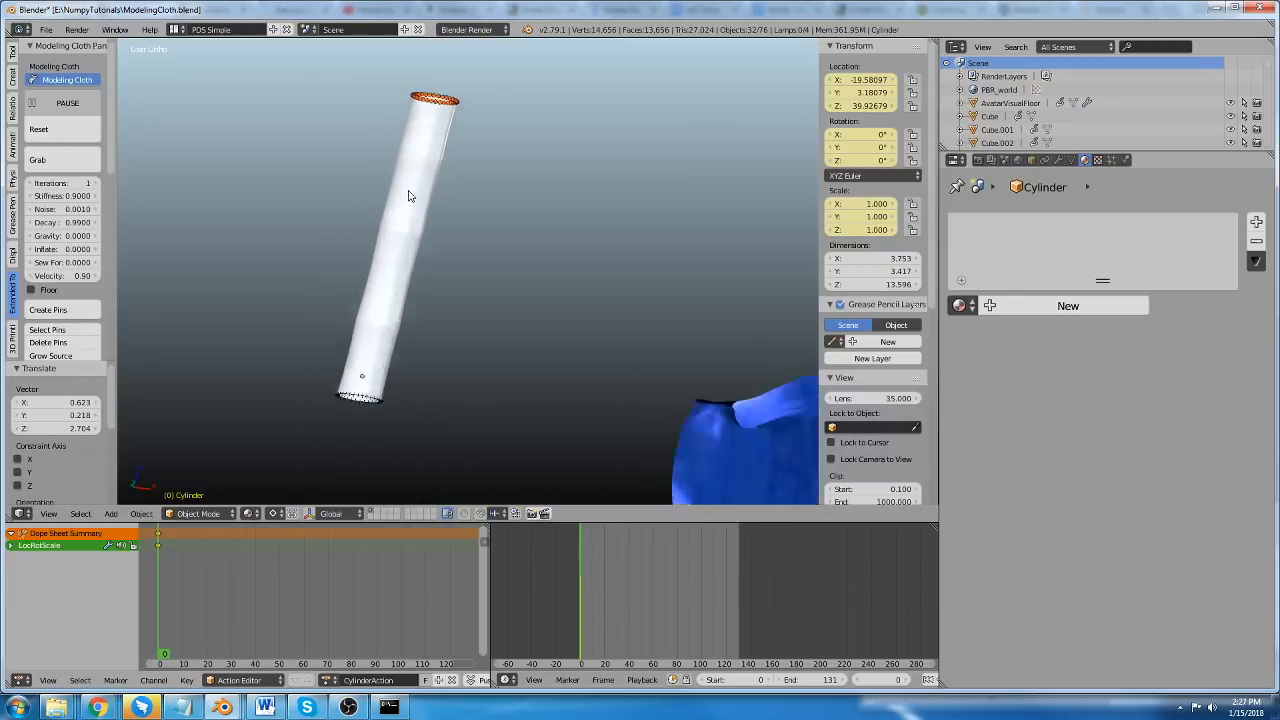
{"action": "scroll", "coordinate": [382, 241], "scroll_direction": "up", "scroll_amount": 2}
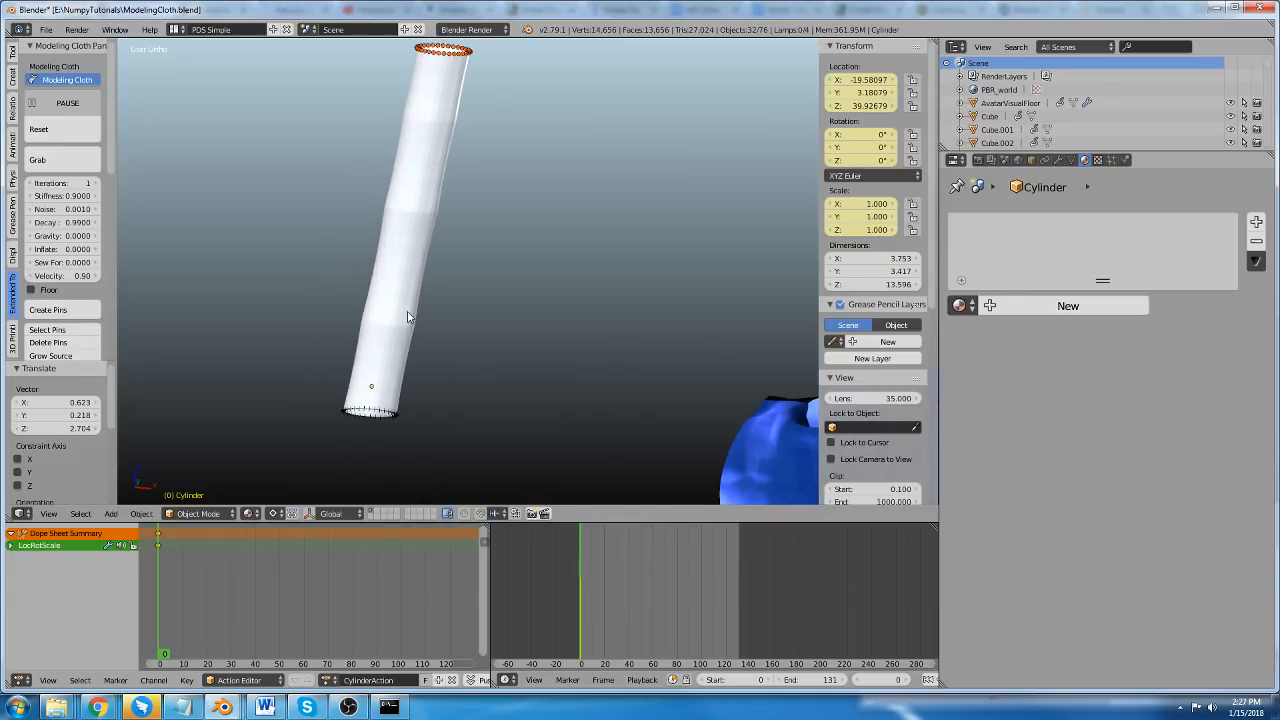
Enter Edit Mode on the cylinder and make the modeling cloth source key the active shape key.
{"action": "key", "text": "Tab"}
{"action": "scroll", "coordinate": [387, 327], "scroll_direction": "up", "scroll_amount": 6}
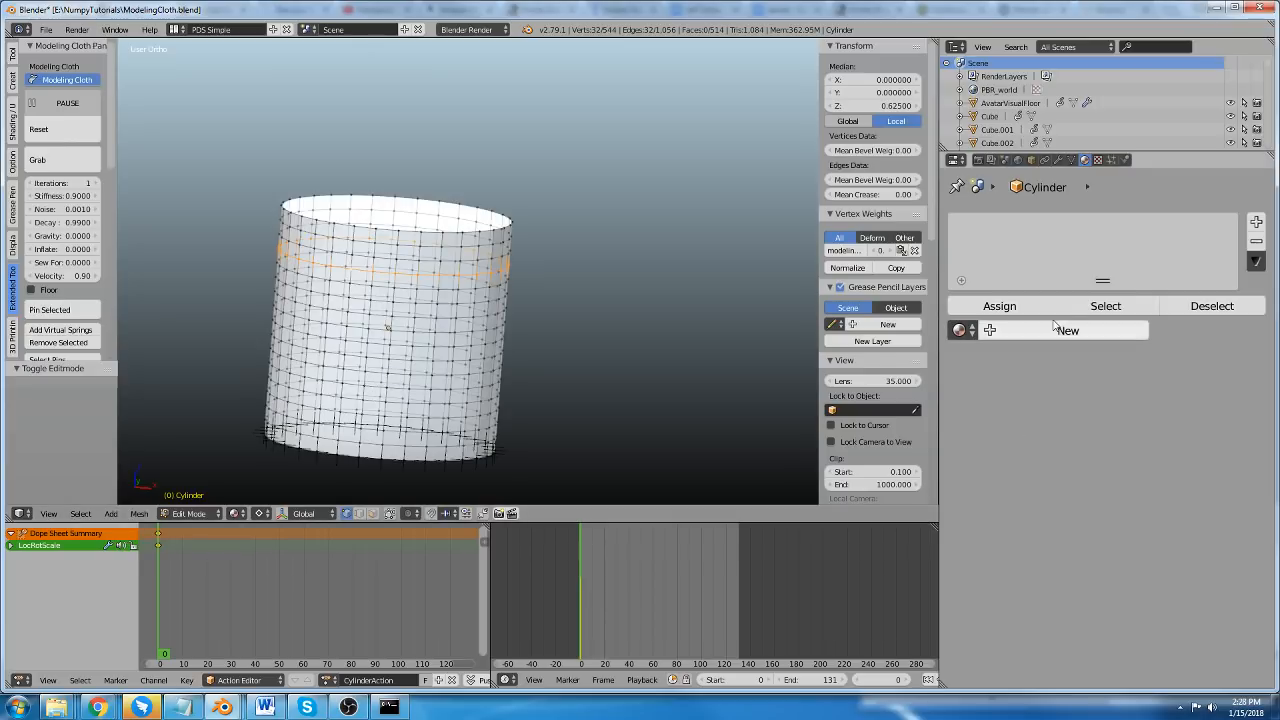
{"action": "left_click", "coordinate": [1072, 160]}
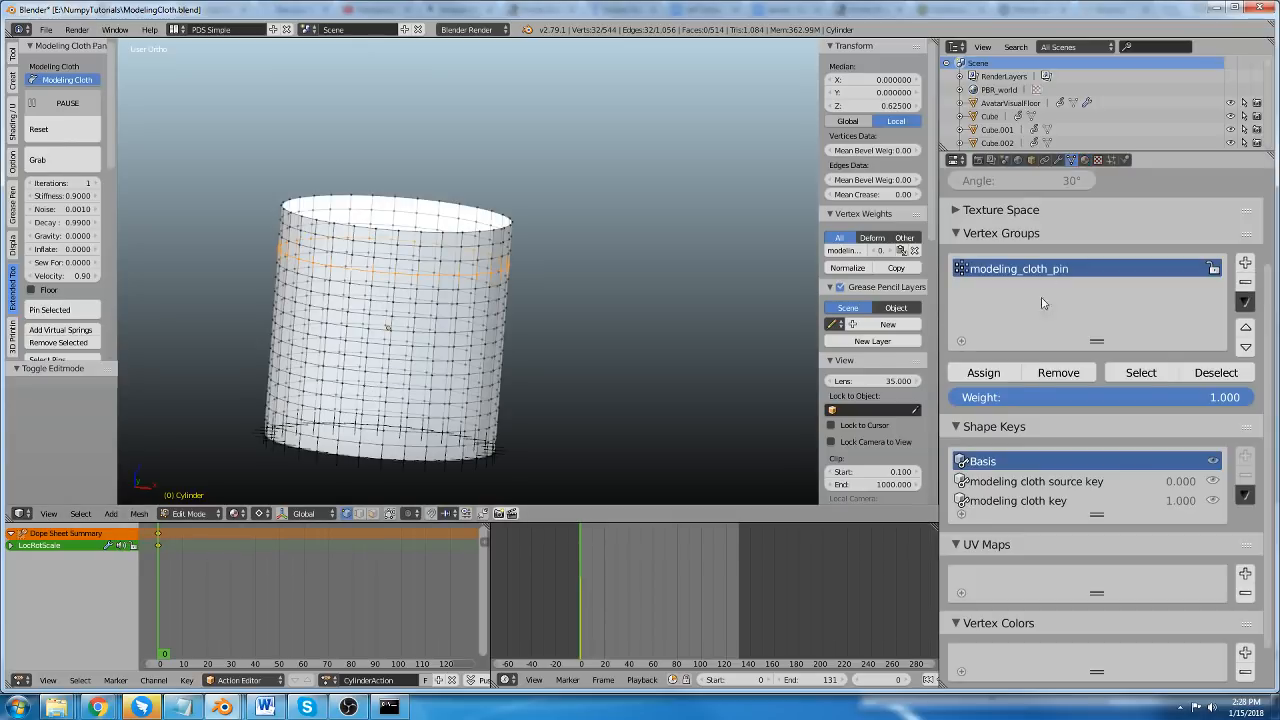
{"action": "left_click", "coordinate": [997, 481]}
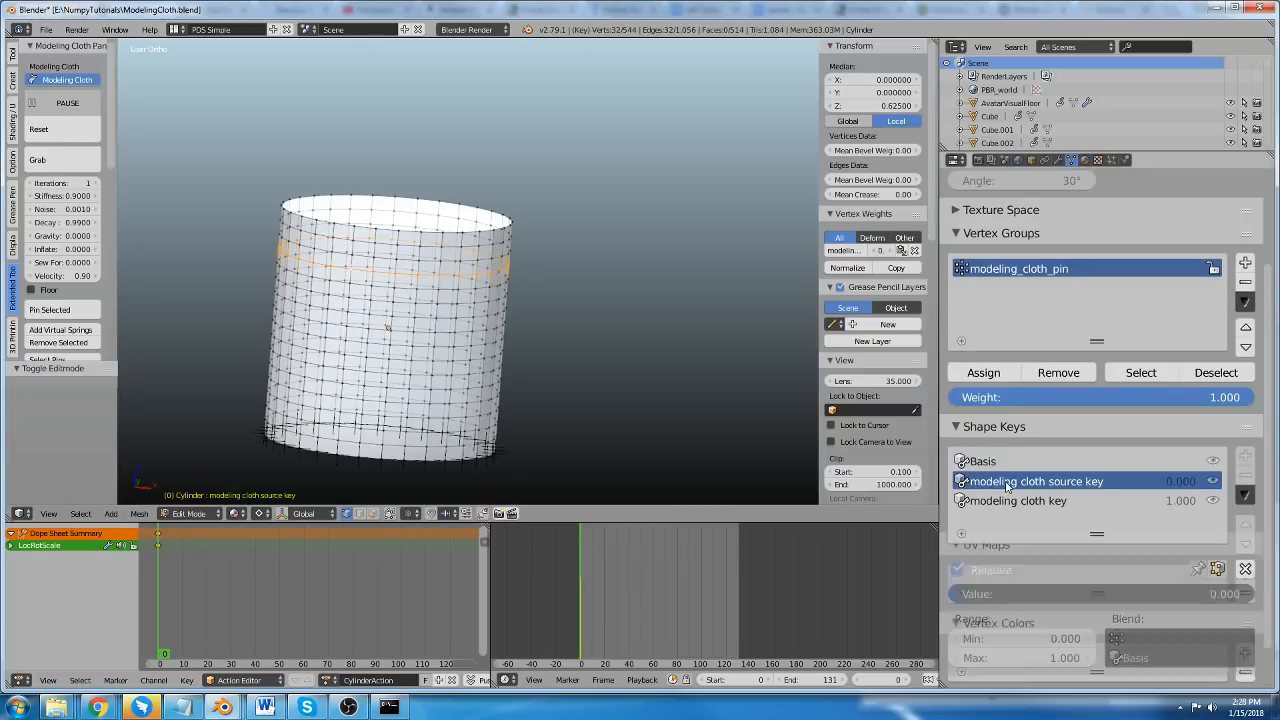
Scale up the selected edge loop near the cylinder's top in the source shape key and return to Object Mode.
{"action": "key", "text": "shift+s"}
{"action": "left_click", "coordinate": [467, 372]}
{"action": "key", "text": "s"}
{"action": "left_click", "coordinate": [517, 445]}
{"action": "key", "text": "Tab"}
{"action": "scroll", "coordinate": [490, 330], "scroll_direction": "down", "scroll_amount": 4}
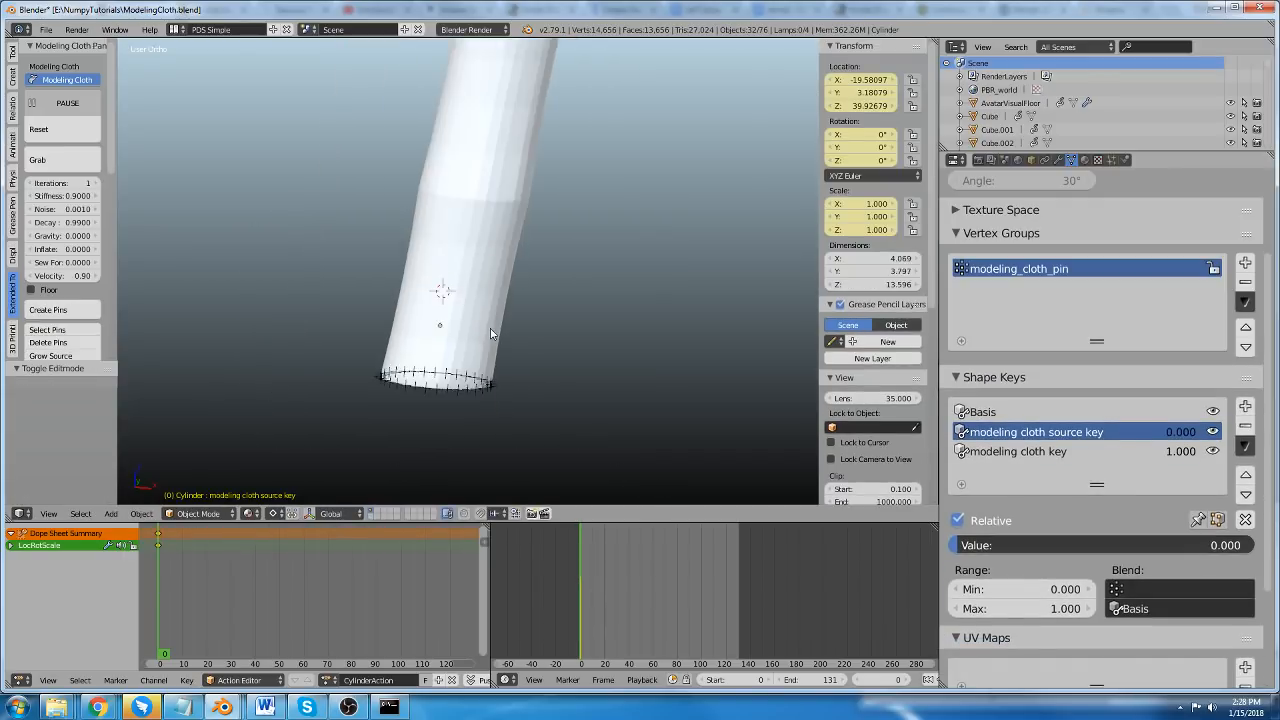
Try moving the cylinder's top ring of pins sideways and downward in several trial moves, restoring its position each time.
{"action": "scroll", "coordinate": [490, 333], "scroll_direction": "down", "scroll_amount": 4}
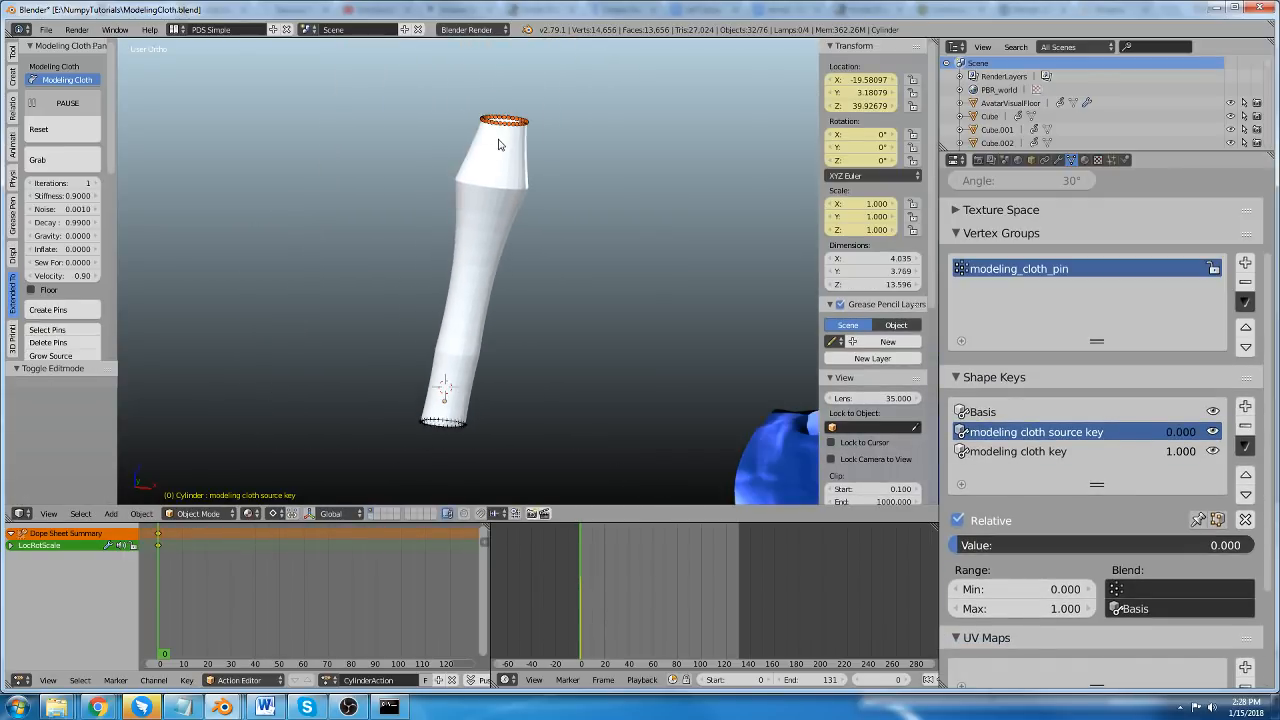
{"action": "scroll", "coordinate": [497, 140], "scroll_direction": "up", "scroll_amount": 2}
{"action": "key", "text": "a"}
{"action": "key", "text": "g"}
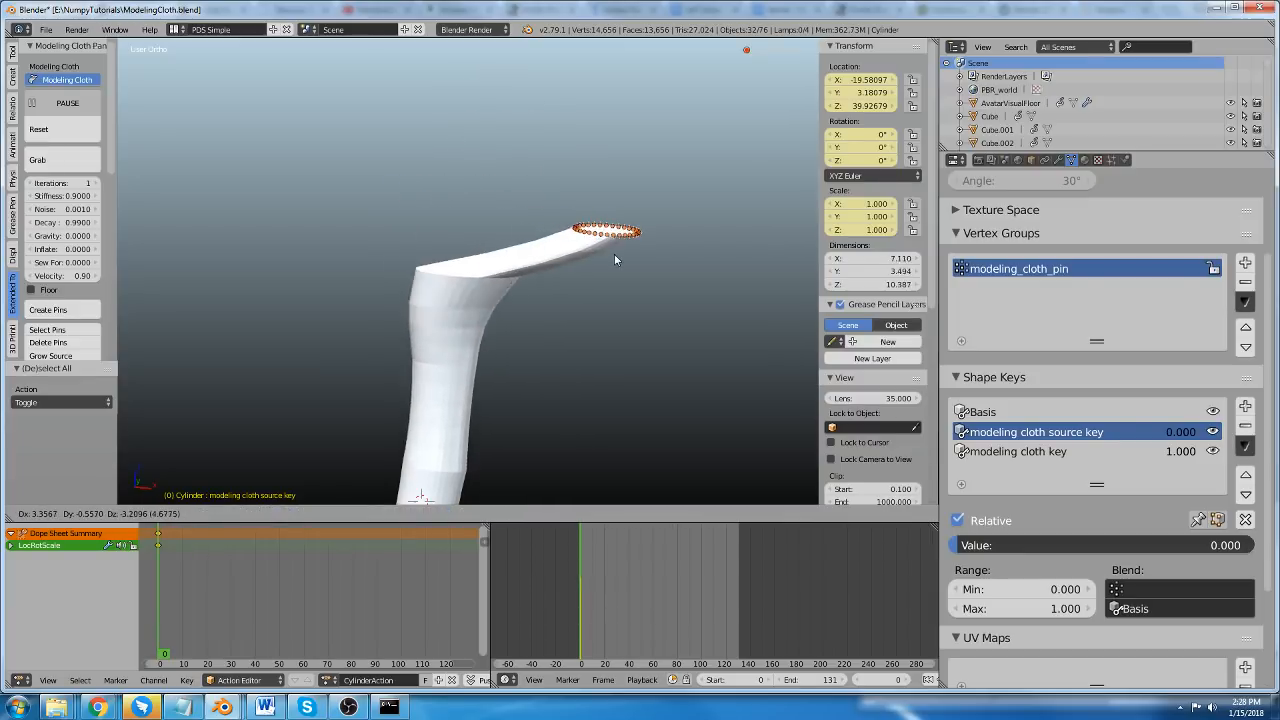
{"action": "left_click", "coordinate": [568, 253]}
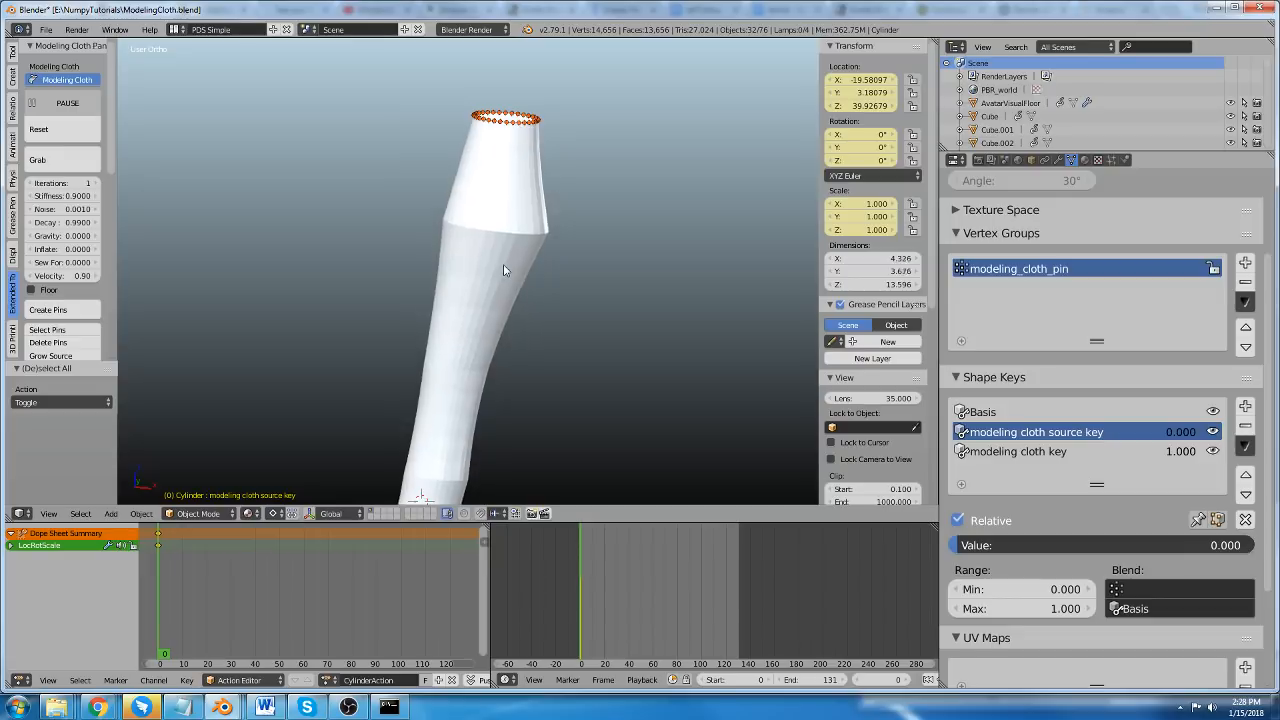
{"action": "key", "text": "g"}
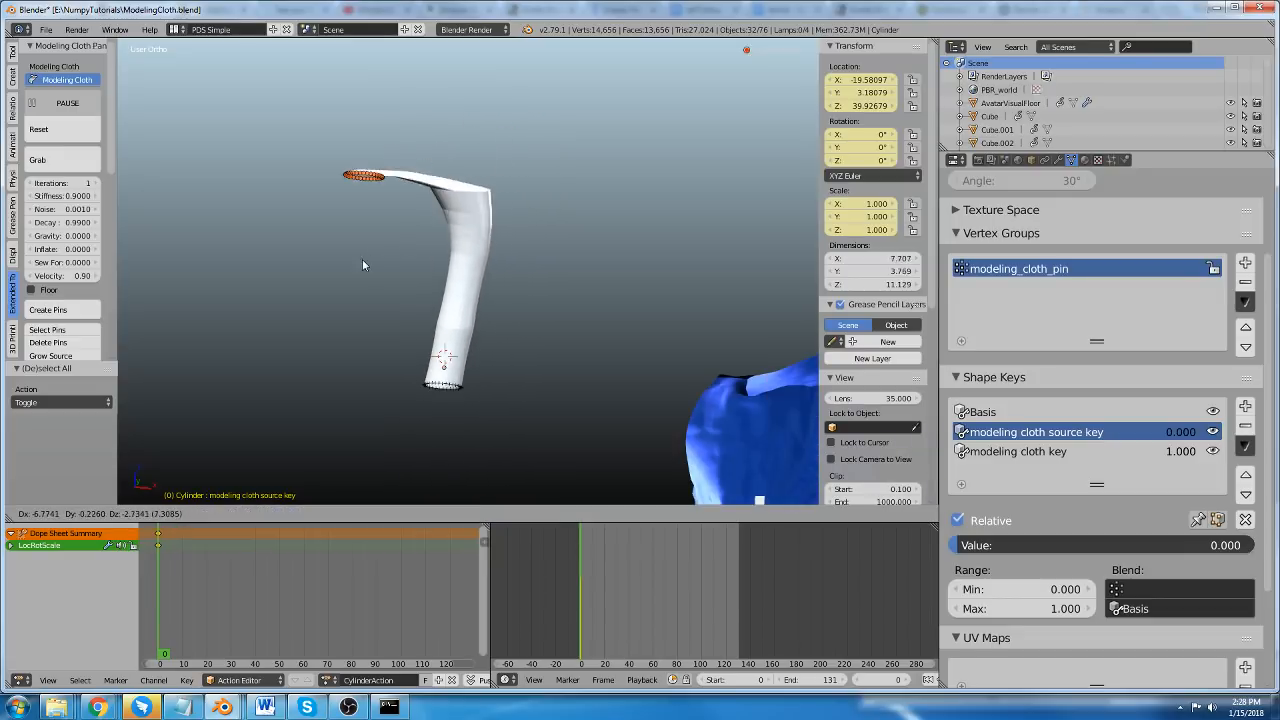
{"action": "left_click", "coordinate": [532, 253]}
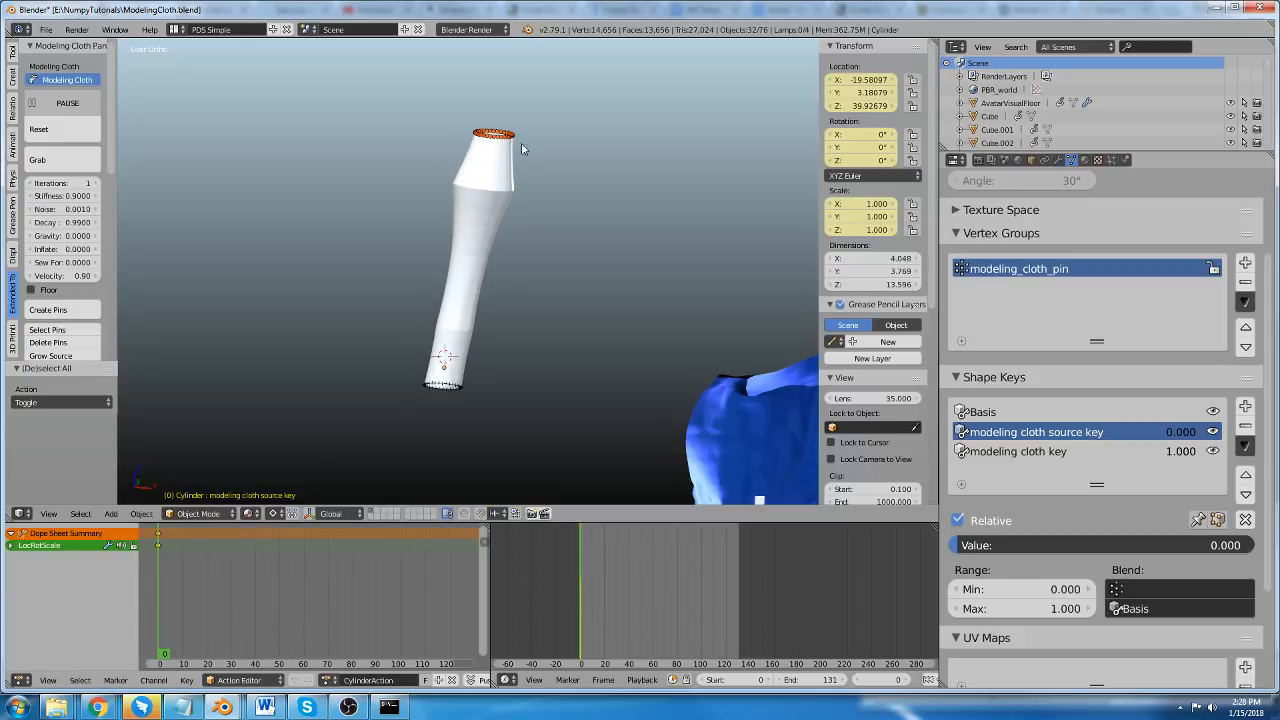
{"action": "scroll", "coordinate": [510, 143], "scroll_direction": "up", "scroll_amount": 1}
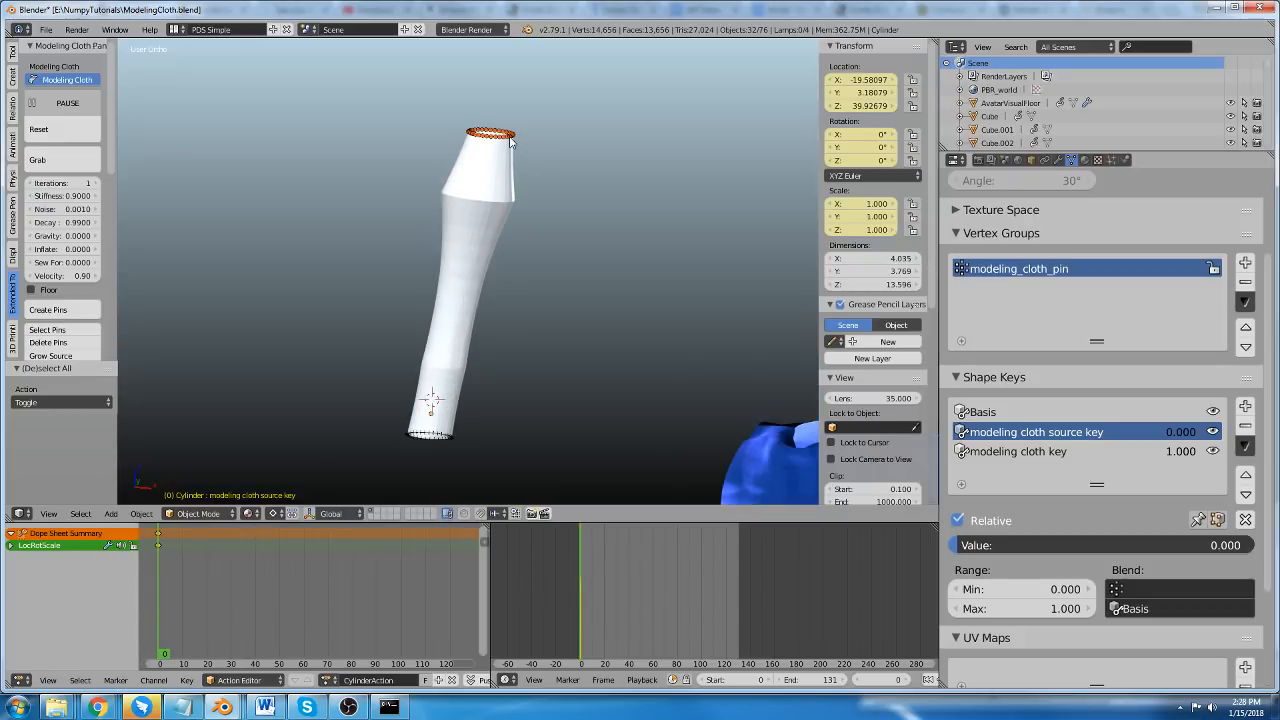
{"action": "key", "text": "g"}
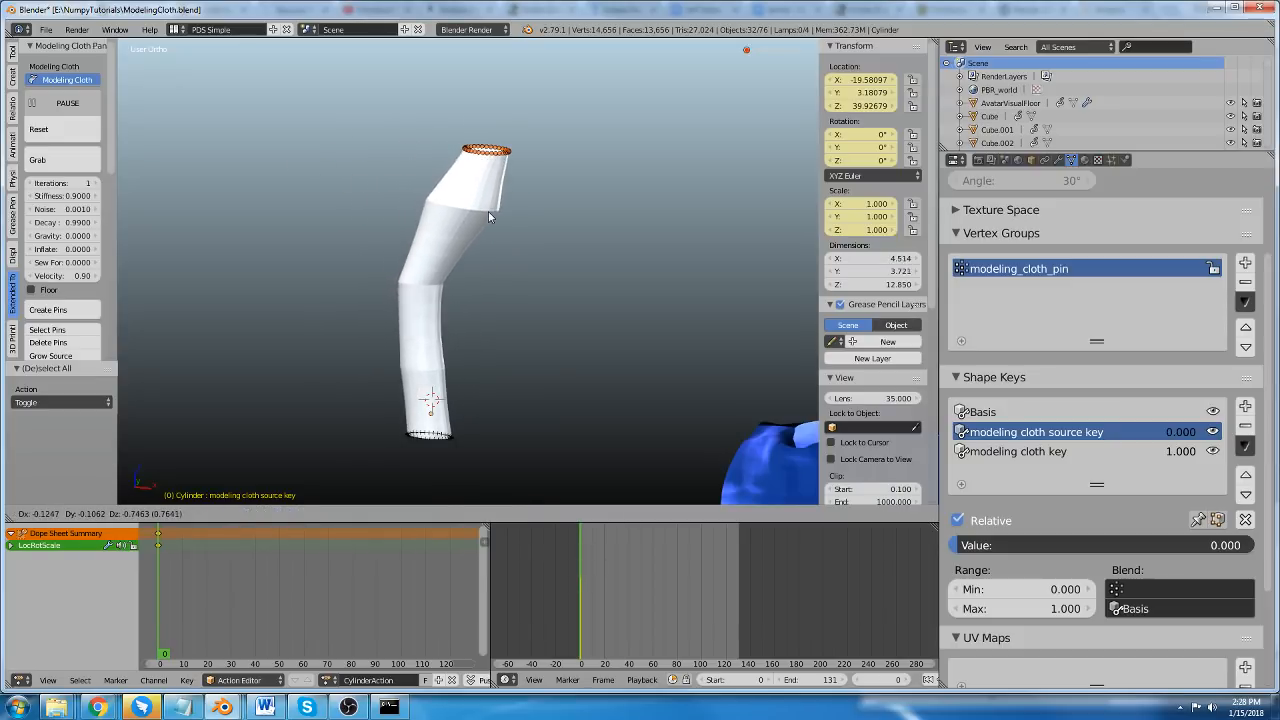
{"action": "left_click", "coordinate": [487, 214]}
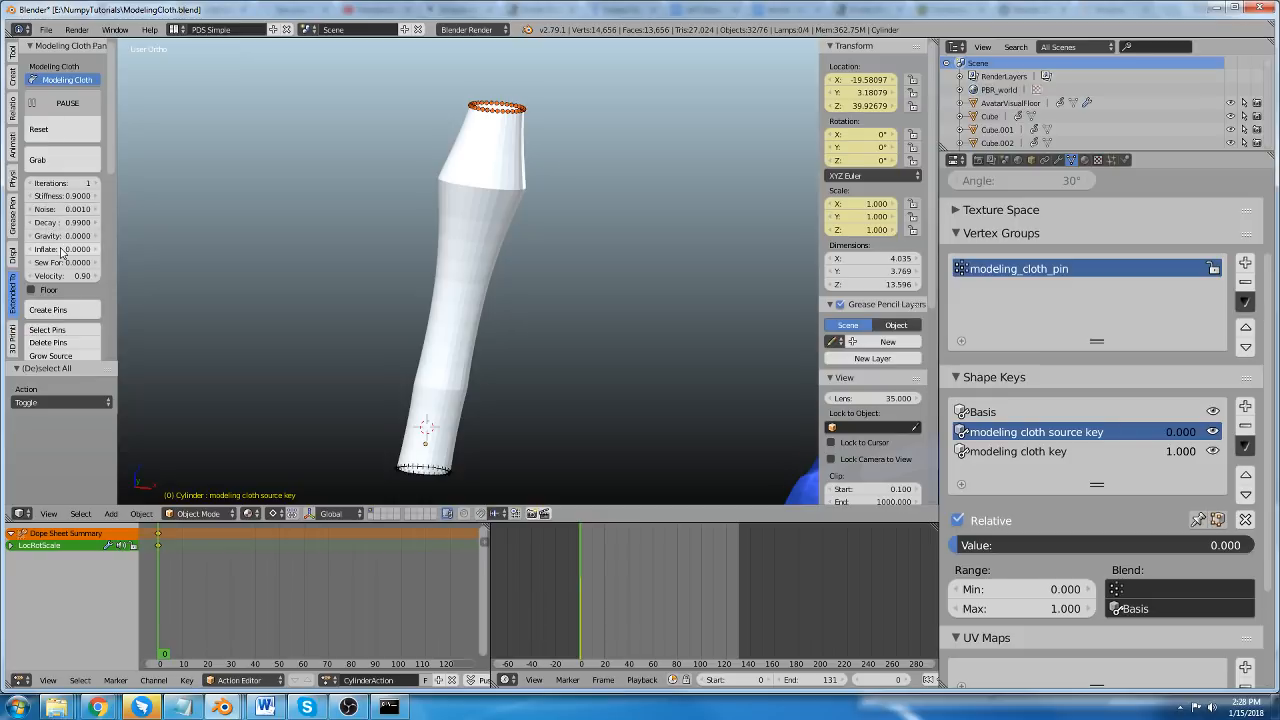
Set the cloth's Inflate to 1.0 and move the top ring of pins about -2.8 units in X and 0.66 in Z.
{"action": "left_click_drag", "start_coordinate": [64, 249], "coordinate": [130, 249]}
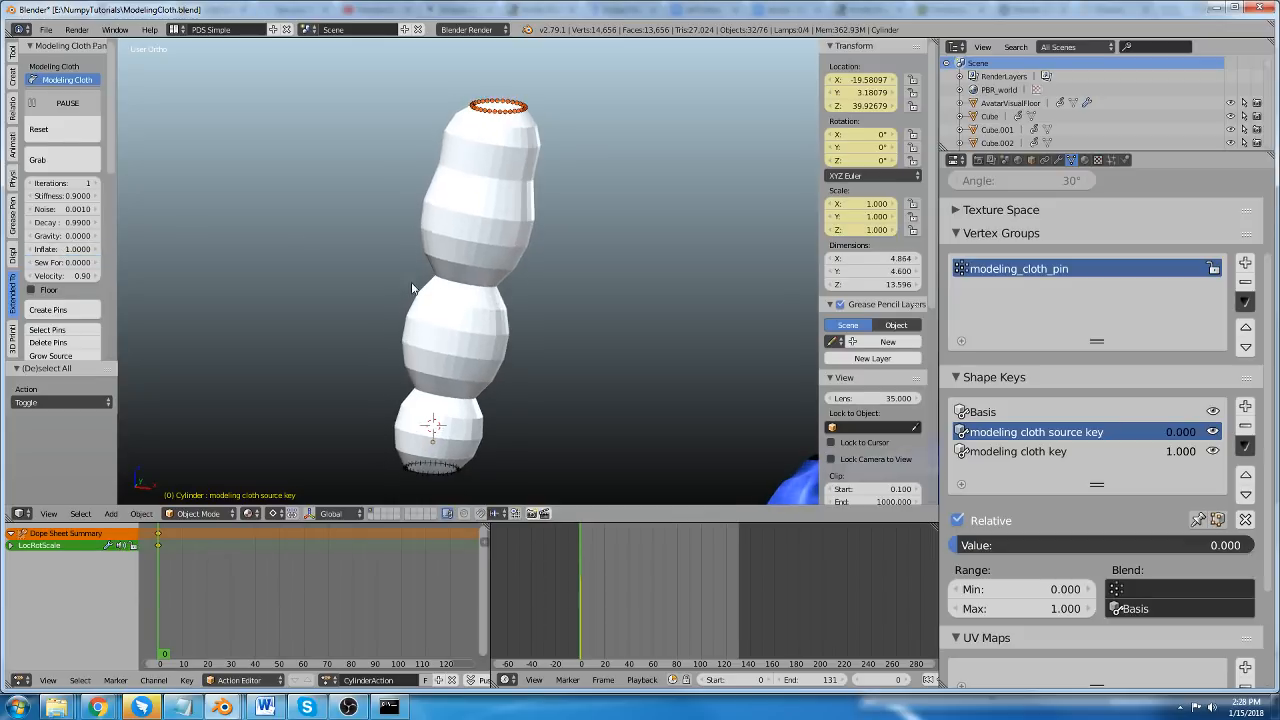
{"action": "key", "text": "g"}
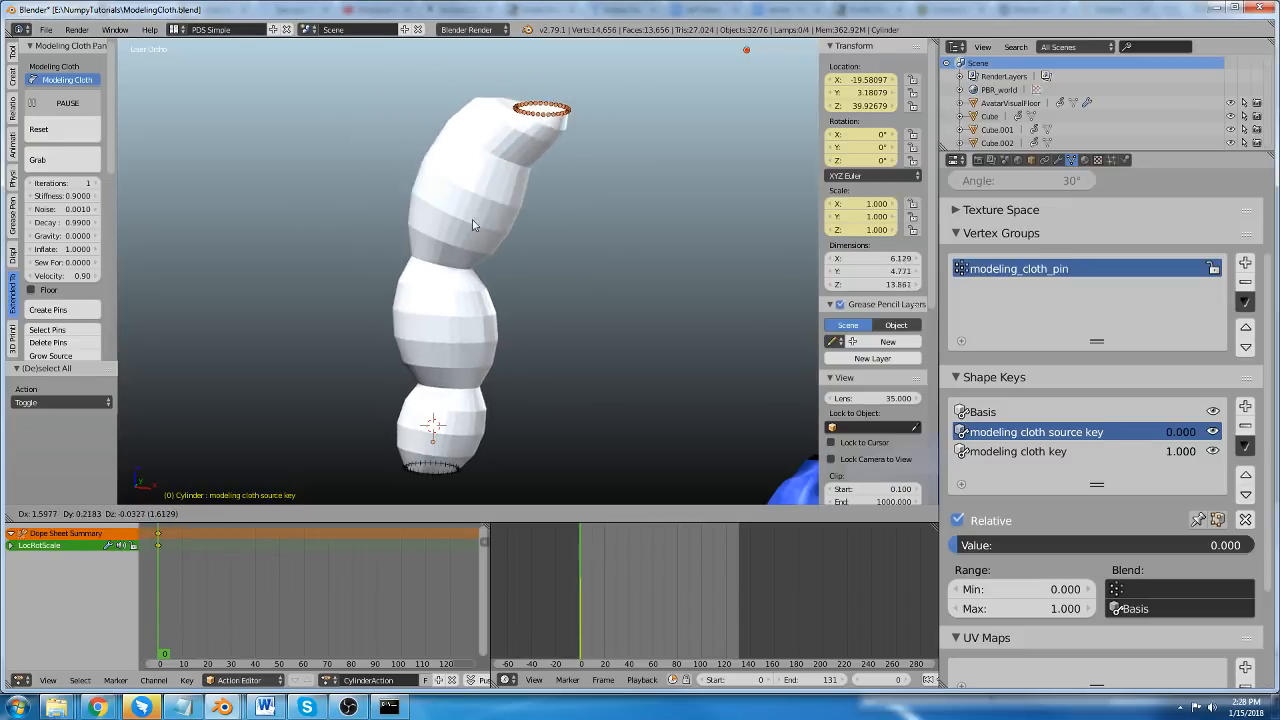
{"action": "right_click", "coordinate": [390, 204]}
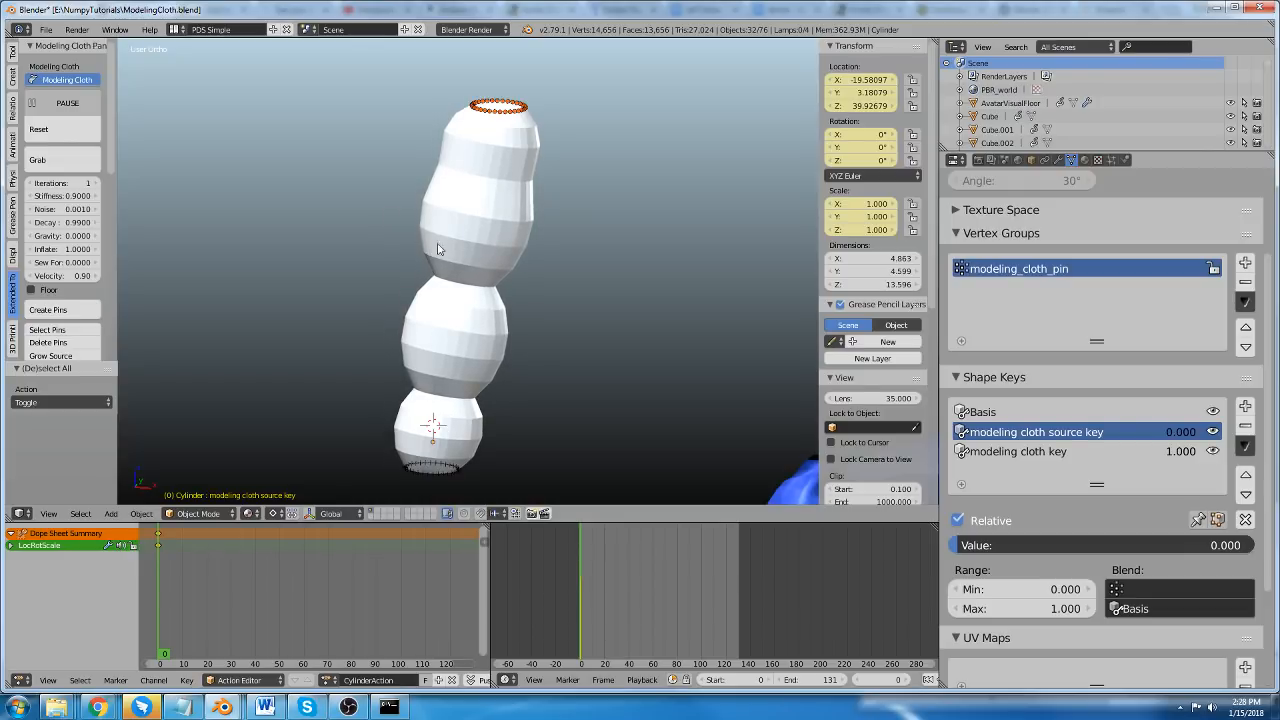
{"action": "key", "text": "g"}
{"action": "left_click", "coordinate": [382, 153]}
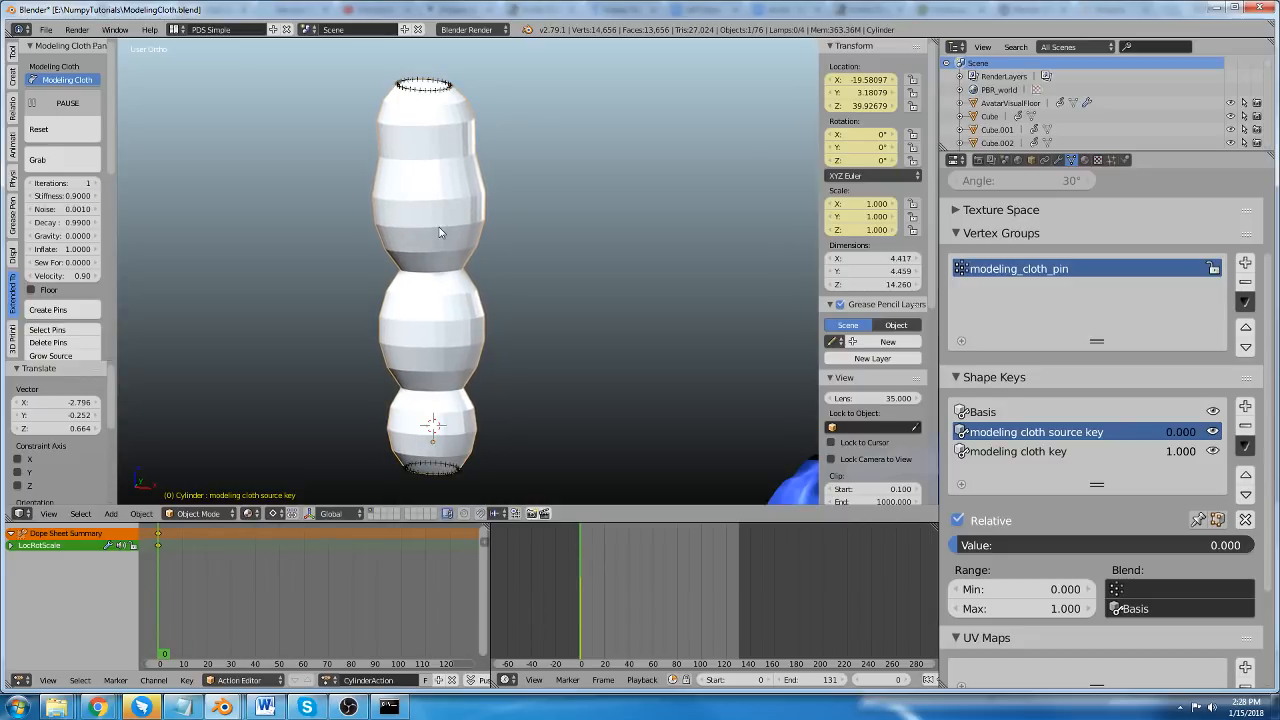
Apply level 2 subdivision to the cylinder and select its top ring of pins.
{"action": "key", "text": "ctrl+2"}
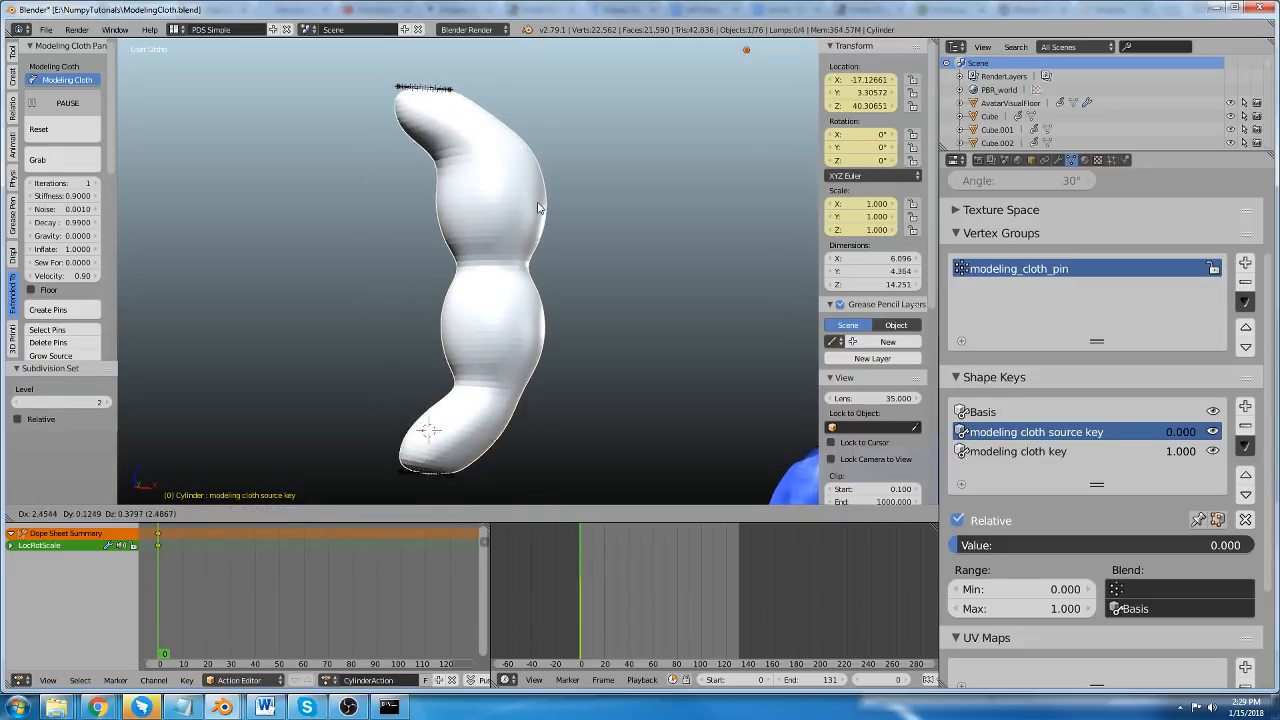
{"action": "key", "text": "a"}
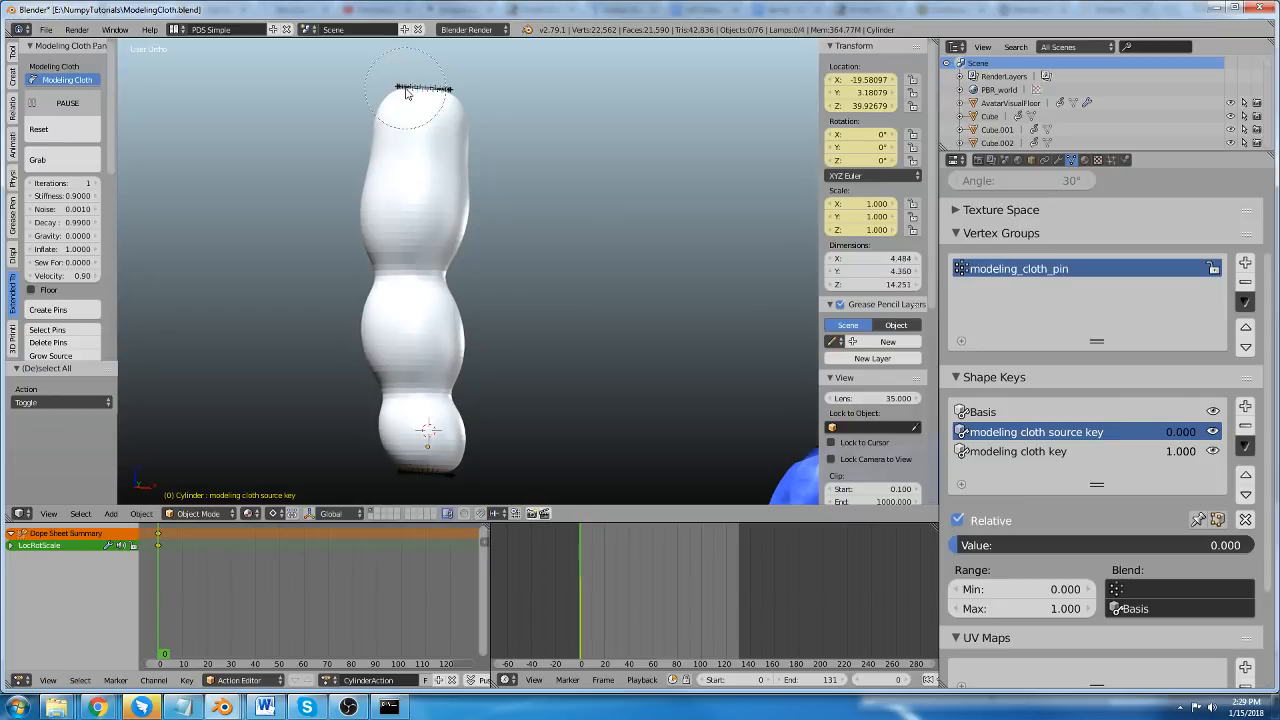
{"action": "right_click", "coordinate": [422, 97]}
{"action": "key", "text": "g"}
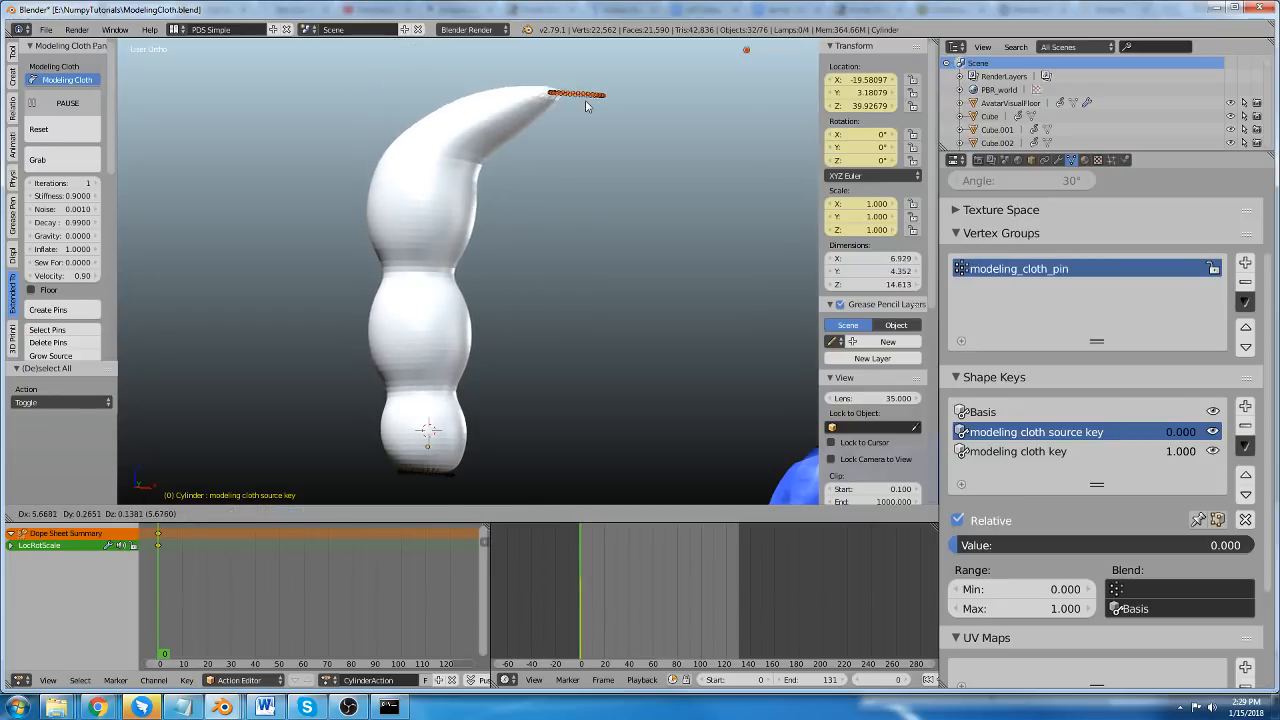
{"action": "right_click", "coordinate": [577, 104]}
Move the top pins about -3.3 units in X, place the 3D cursor on them, and rotate them around it.
{"action": "key", "text": "g"}
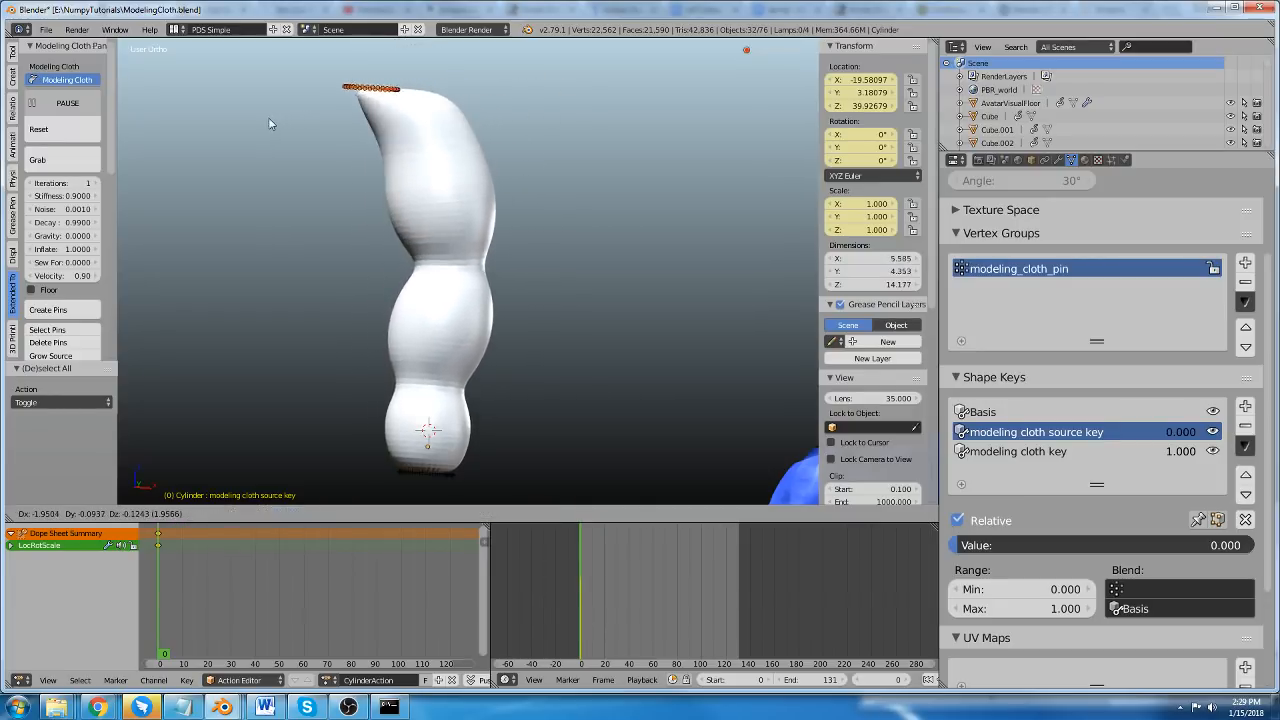
{"action": "left_click", "coordinate": [300, 120]}
{"action": "left_click", "coordinate": [345, 93]}
{"action": "key", "text": "r"}
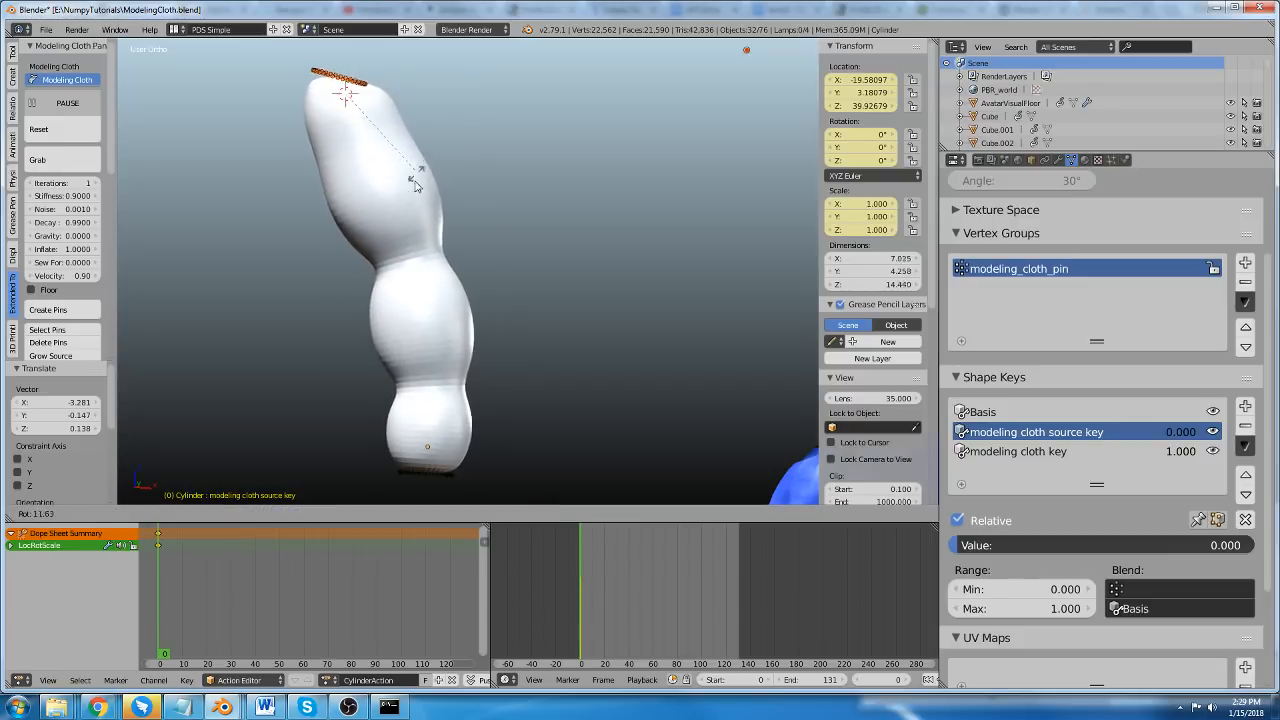
{"action": "left_click", "coordinate": [424, 199]}
Move the top pins about 8.7 units in X, reposition the 3D cursor on them, and rotate them about 40°.
{"action": "key", "text": "g"}
{"action": "left_click", "coordinate": [621, 207]}
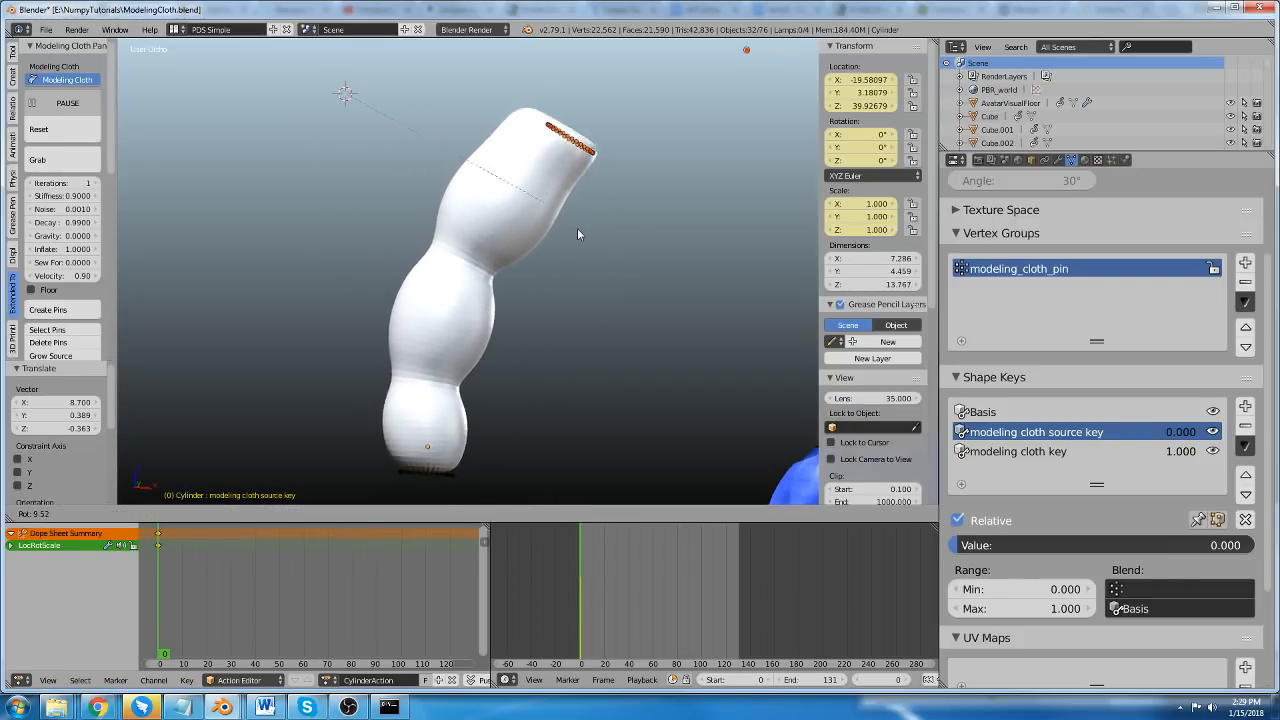
{"action": "left_click", "coordinate": [576, 125]}
{"action": "key", "text": "r"}
{"action": "left_click", "coordinate": [518, 262]}
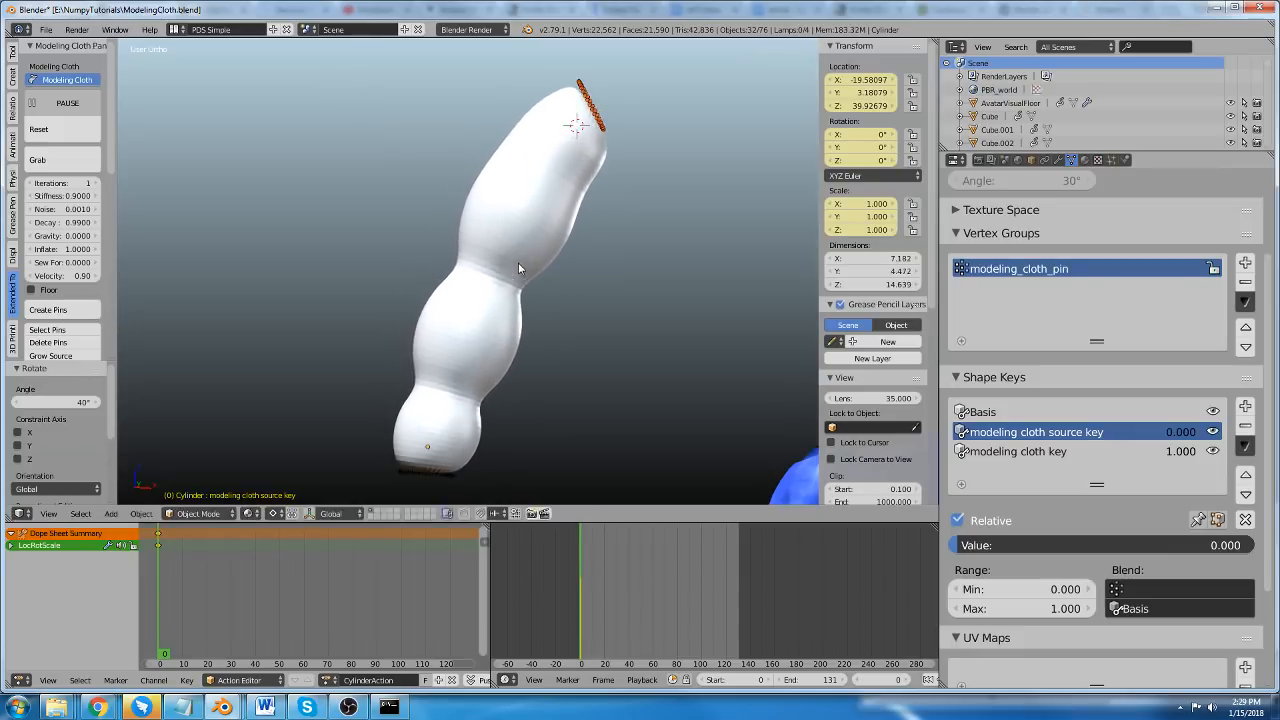
Move the top pins about 4 units in X and -3.2 in Z, then rotate them about -110° around a repositioned 3D cursor.
{"action": "key", "text": "g"}
{"action": "left_click", "coordinate": [628, 324]}
{"action": "left_click", "coordinate": [660, 216]}
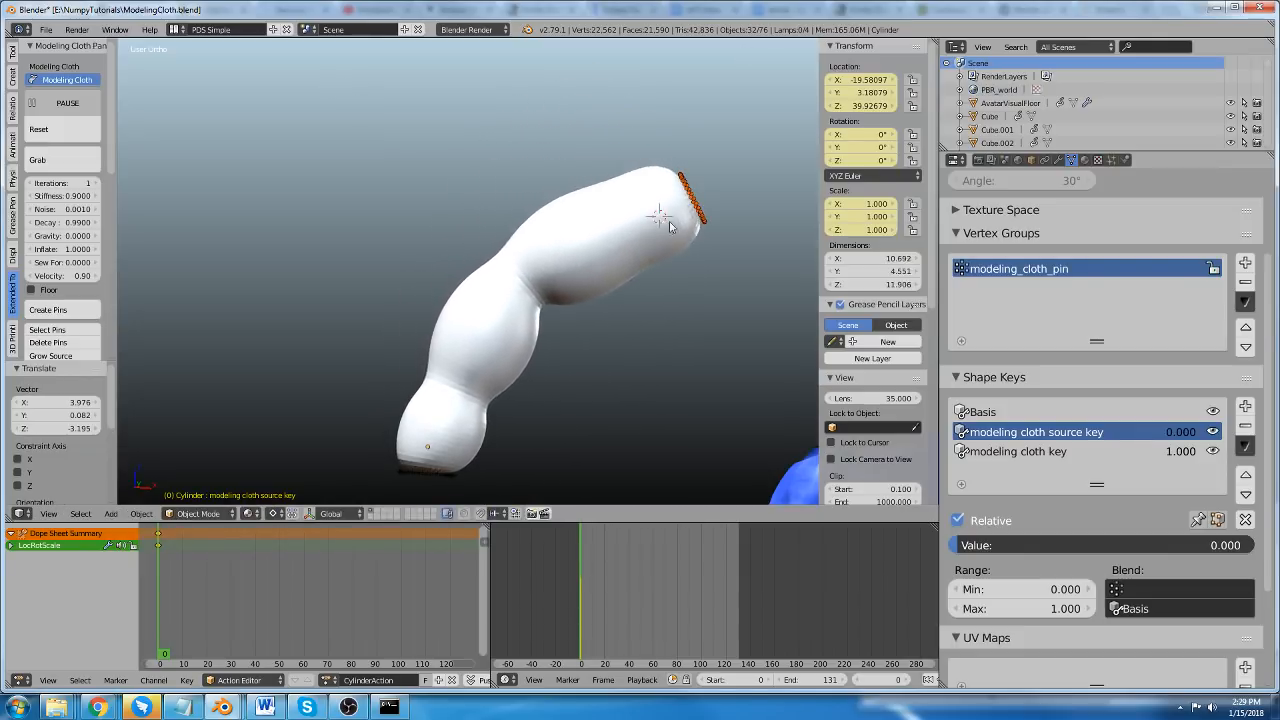
{"action": "key", "text": "r"}
{"action": "left_click", "coordinate": [585, 189]}
Move the top ring of pins about -10 units in X and inspect the bent, inflated cylinder.
{"action": "key", "text": "g"}
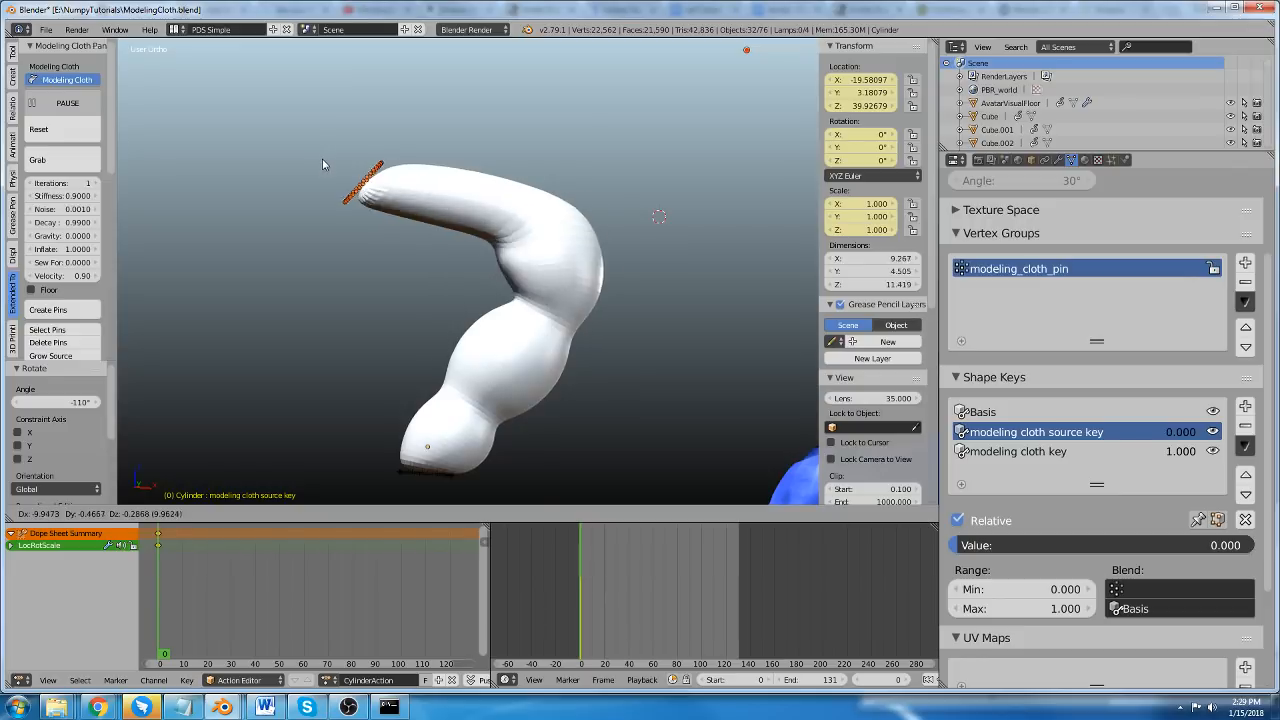
{"action": "left_click", "coordinate": [318, 170]}
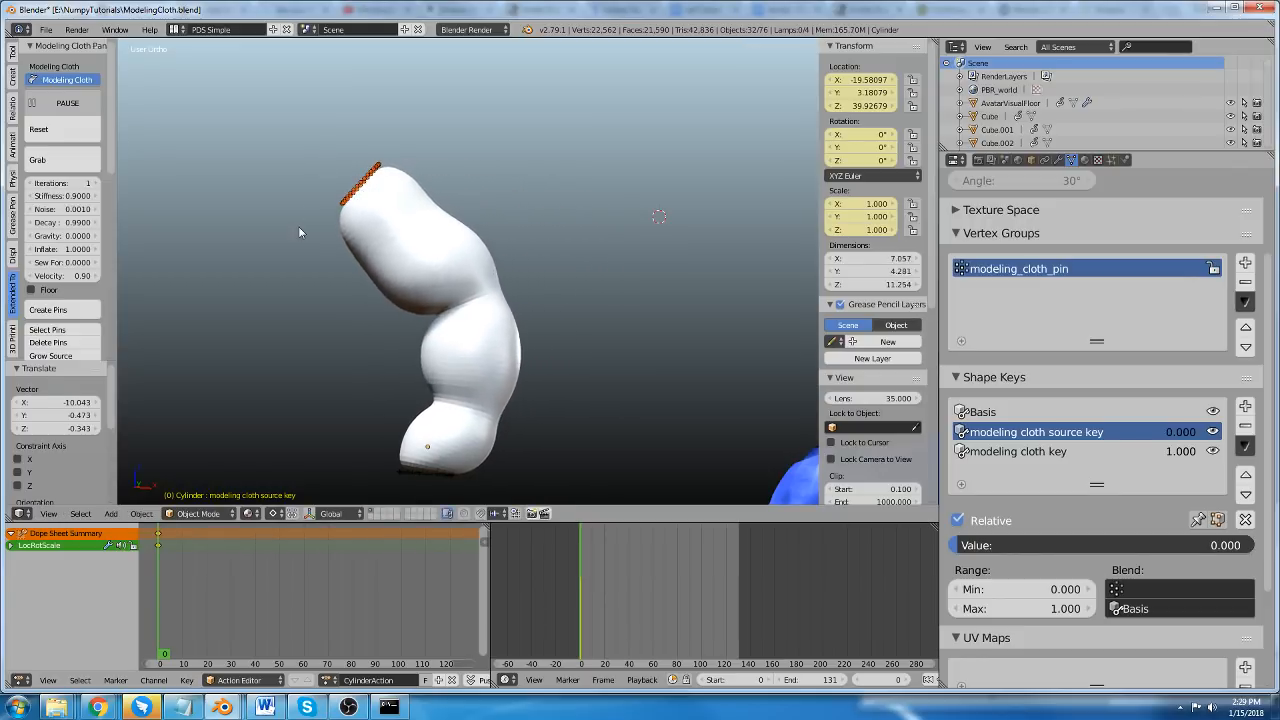
{"action": "middle_click_drag", "start_coordinate": [486, 307], "coordinate": [440, 309]}
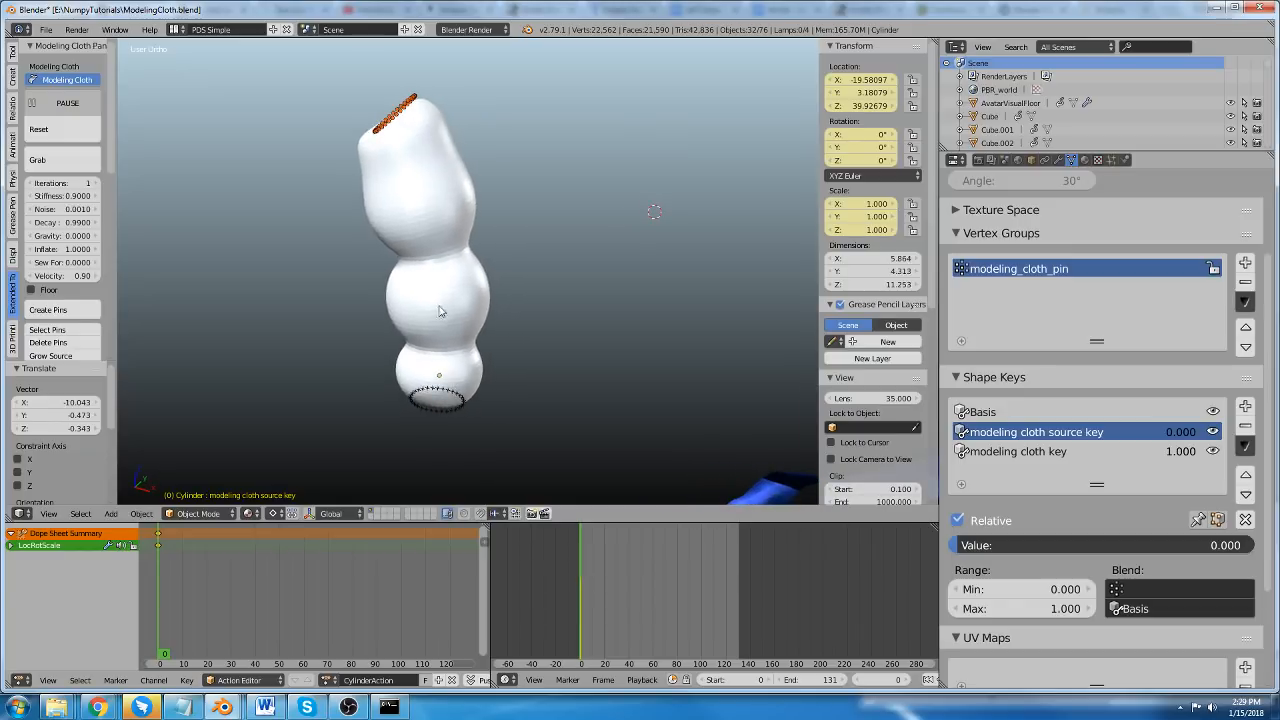
{"action": "scroll", "coordinate": [409, 177], "scroll_direction": "up", "scroll_amount": 2}
{"action": "scroll", "coordinate": [363, 287], "scroll_direction": "down", "scroll_amount": 3}
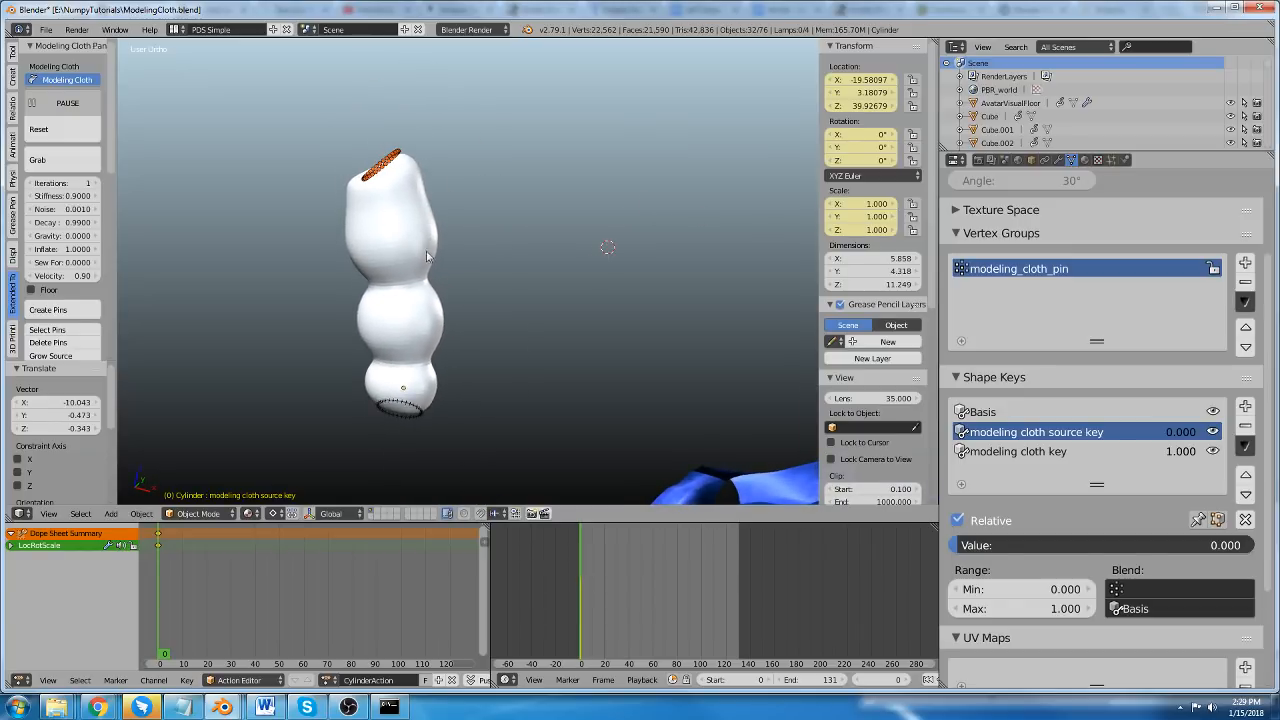